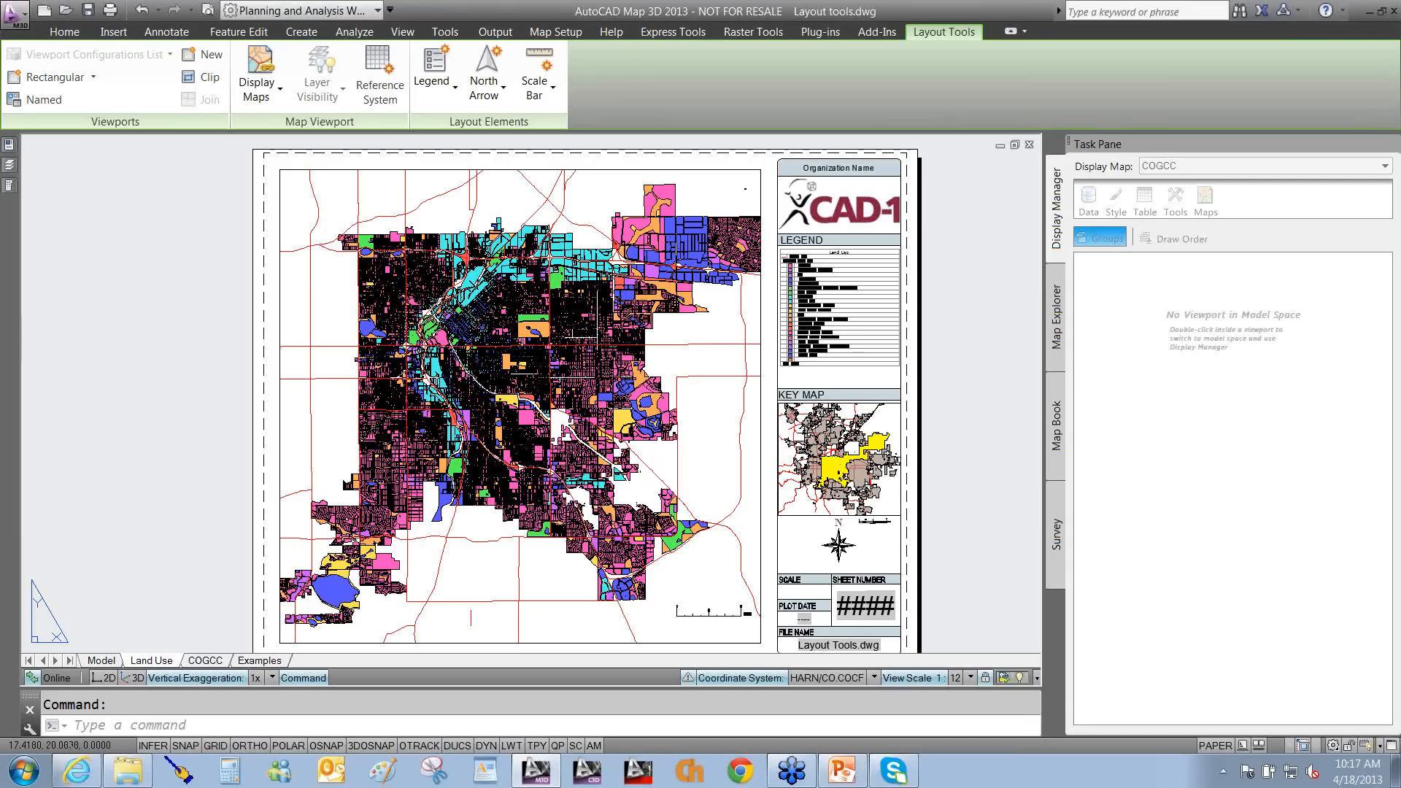
Point out the legend, north arrow and scale bar on the Land Use sheet.
drag(721, 418, 781, 349)
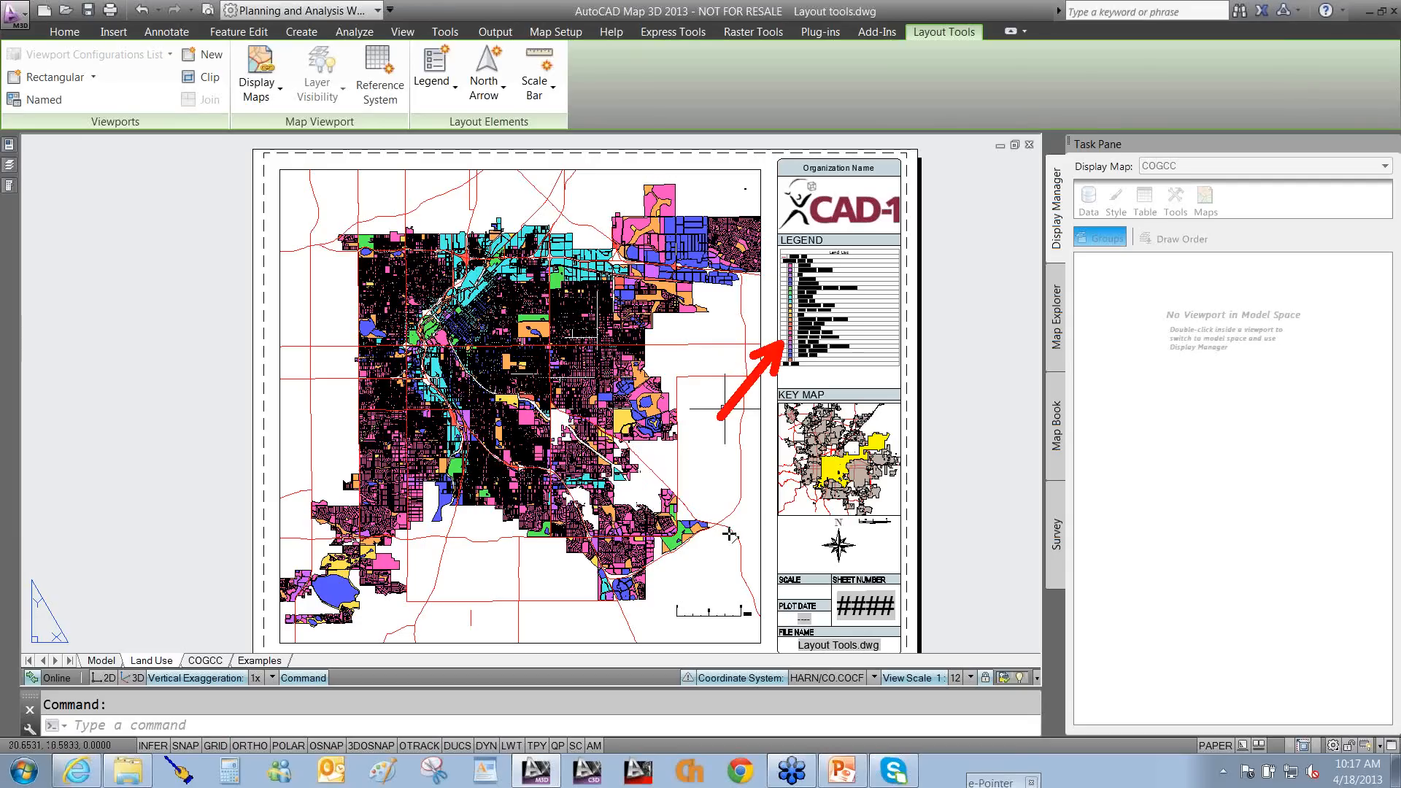
drag(712, 565, 803, 546)
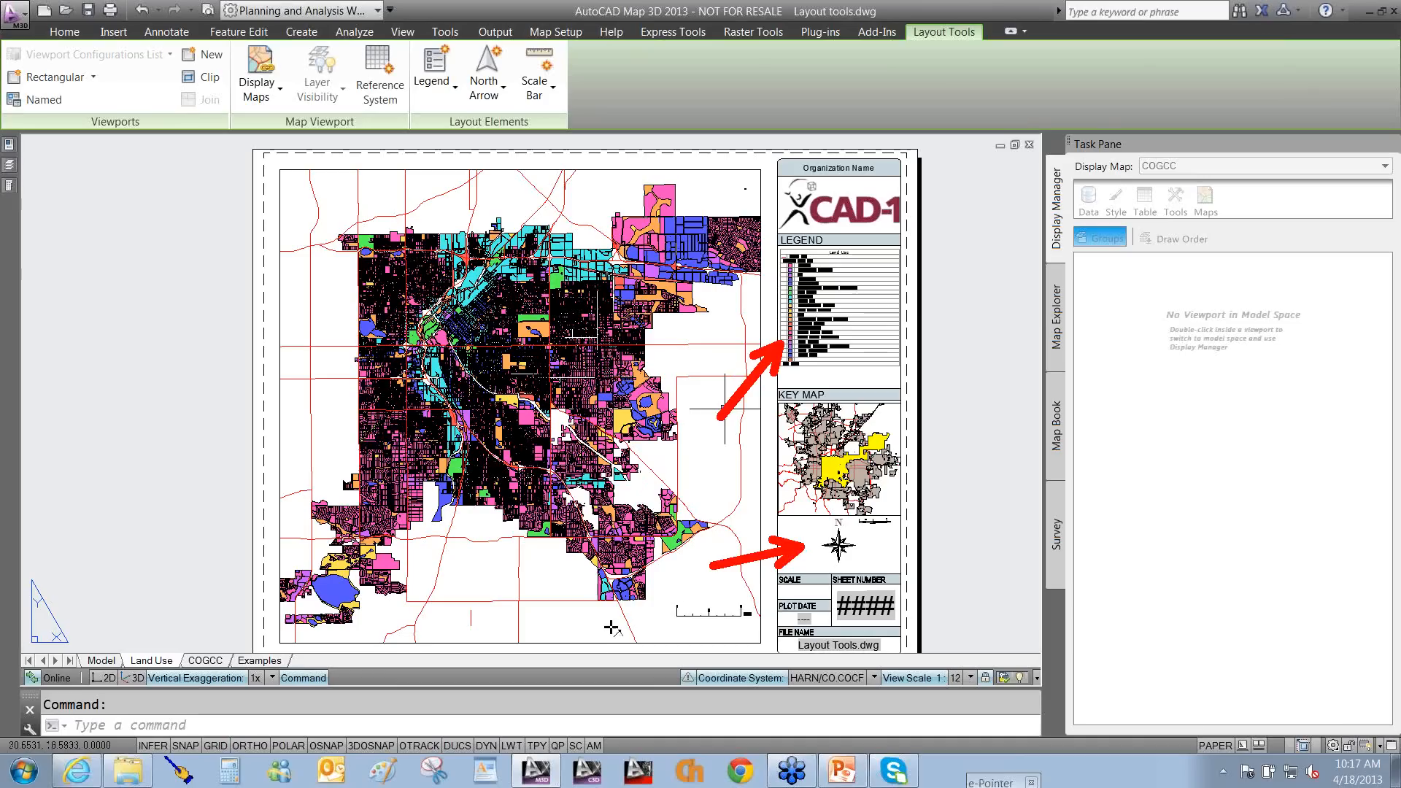
drag(600, 636, 672, 607)
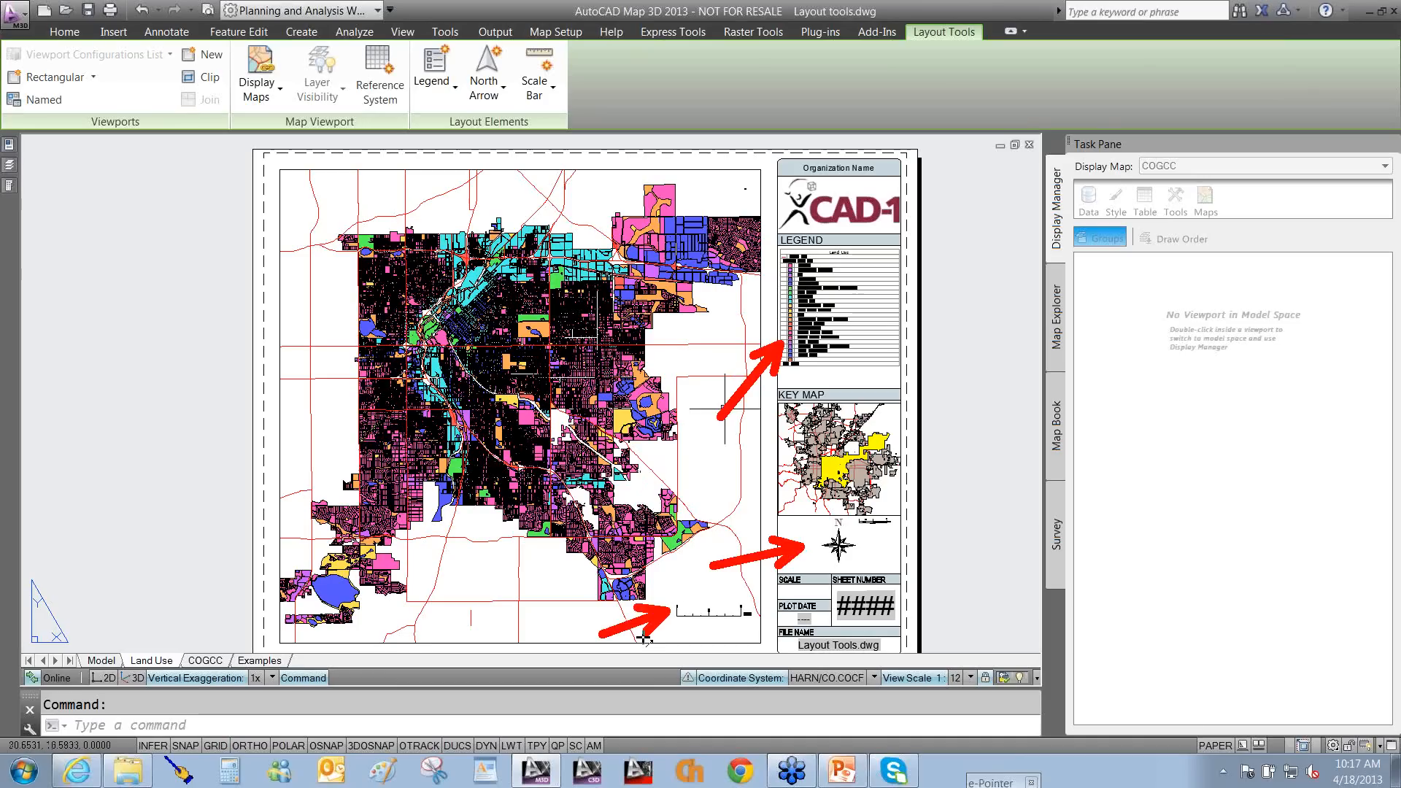
key(Escape)
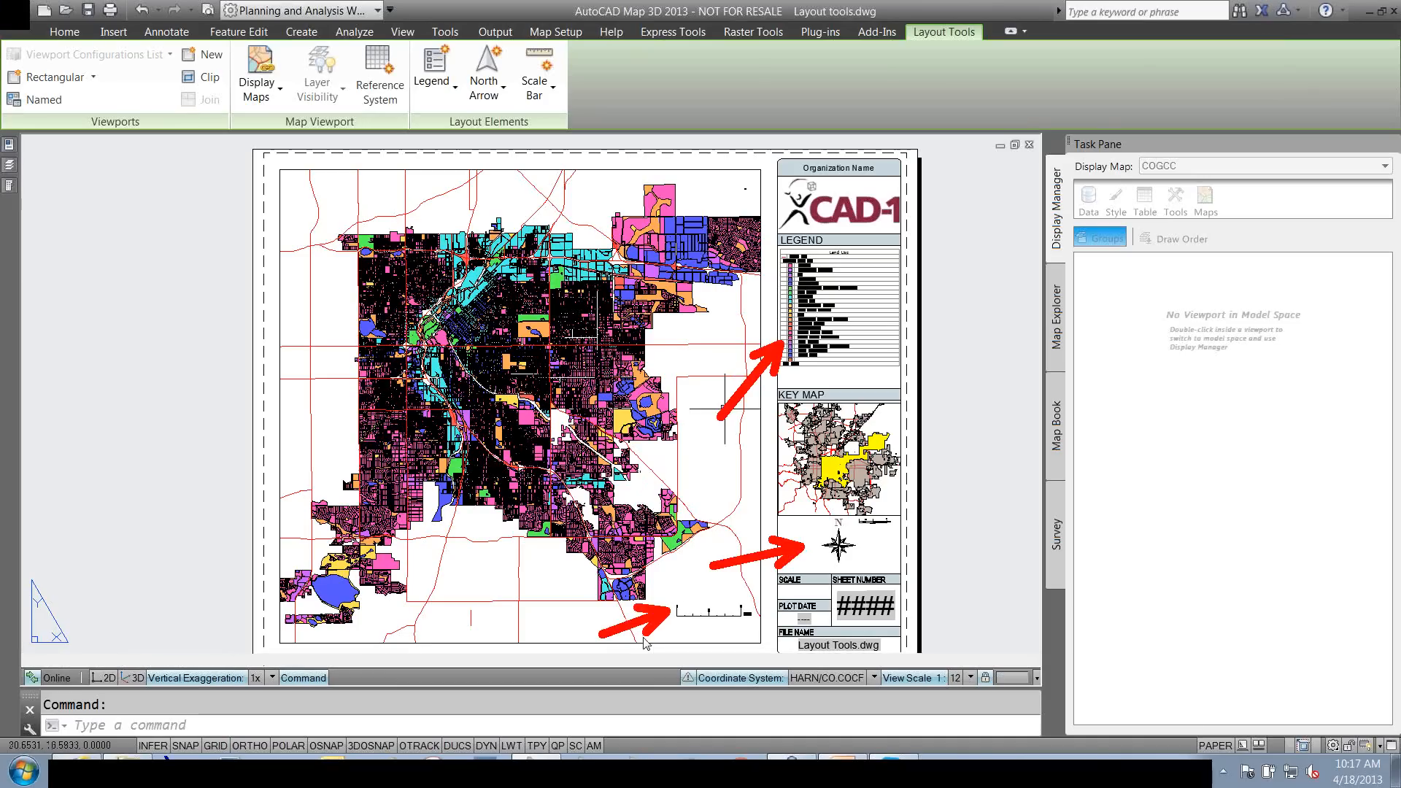
Zoom in on the legend so State HWY, the land-use categories and Map Base are readable.
click(774, 289)
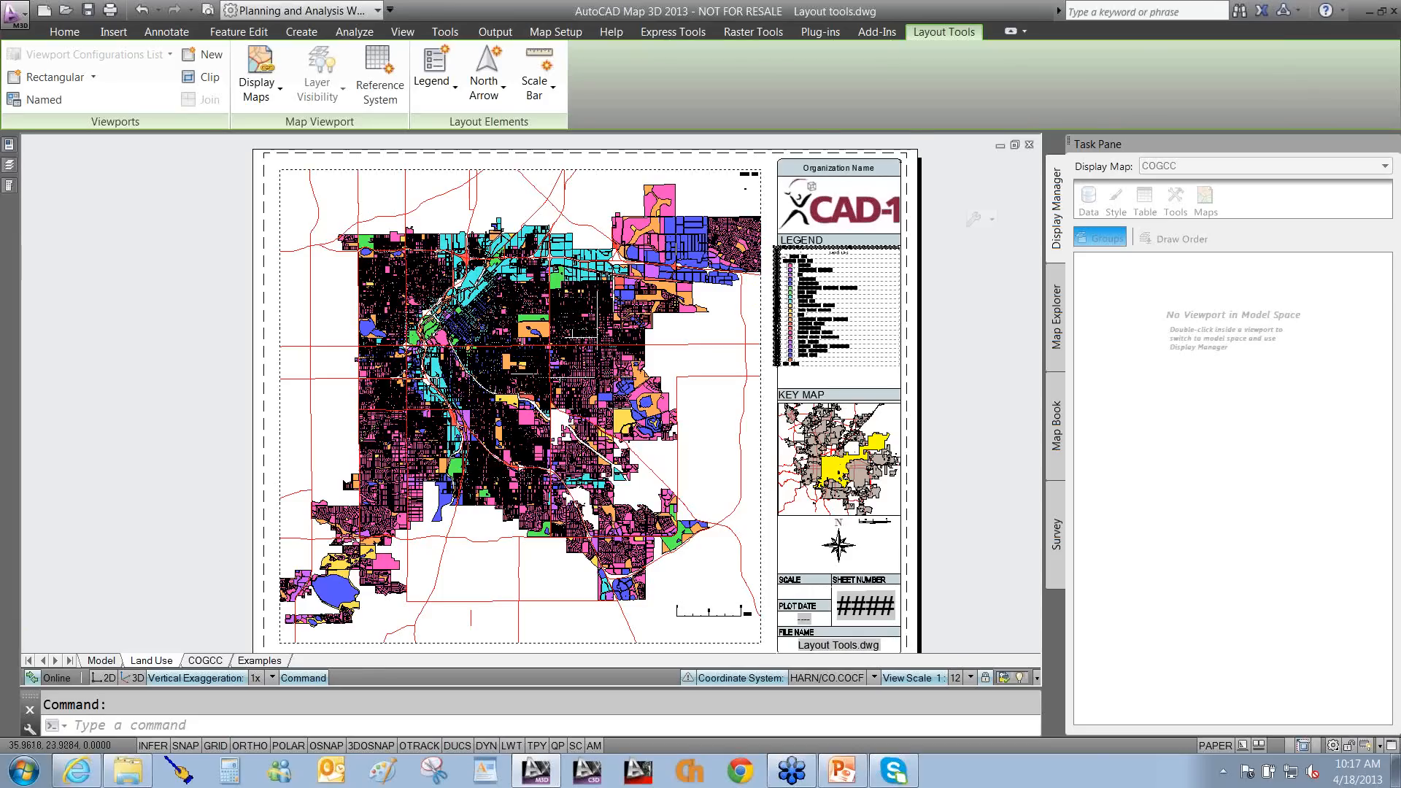
scroll(806, 298, up, 3)
key(Escape)
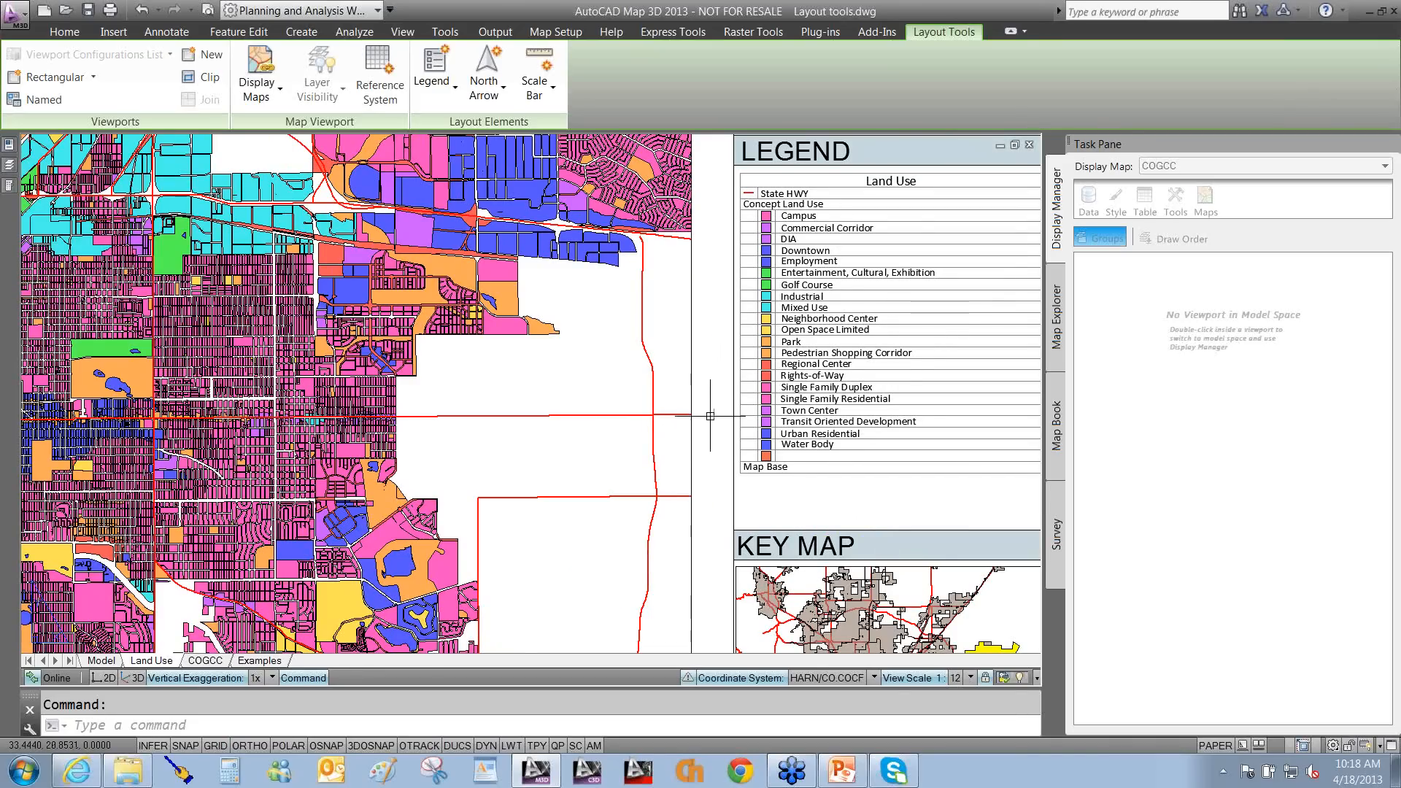
drag(905, 374, 1099, 167)
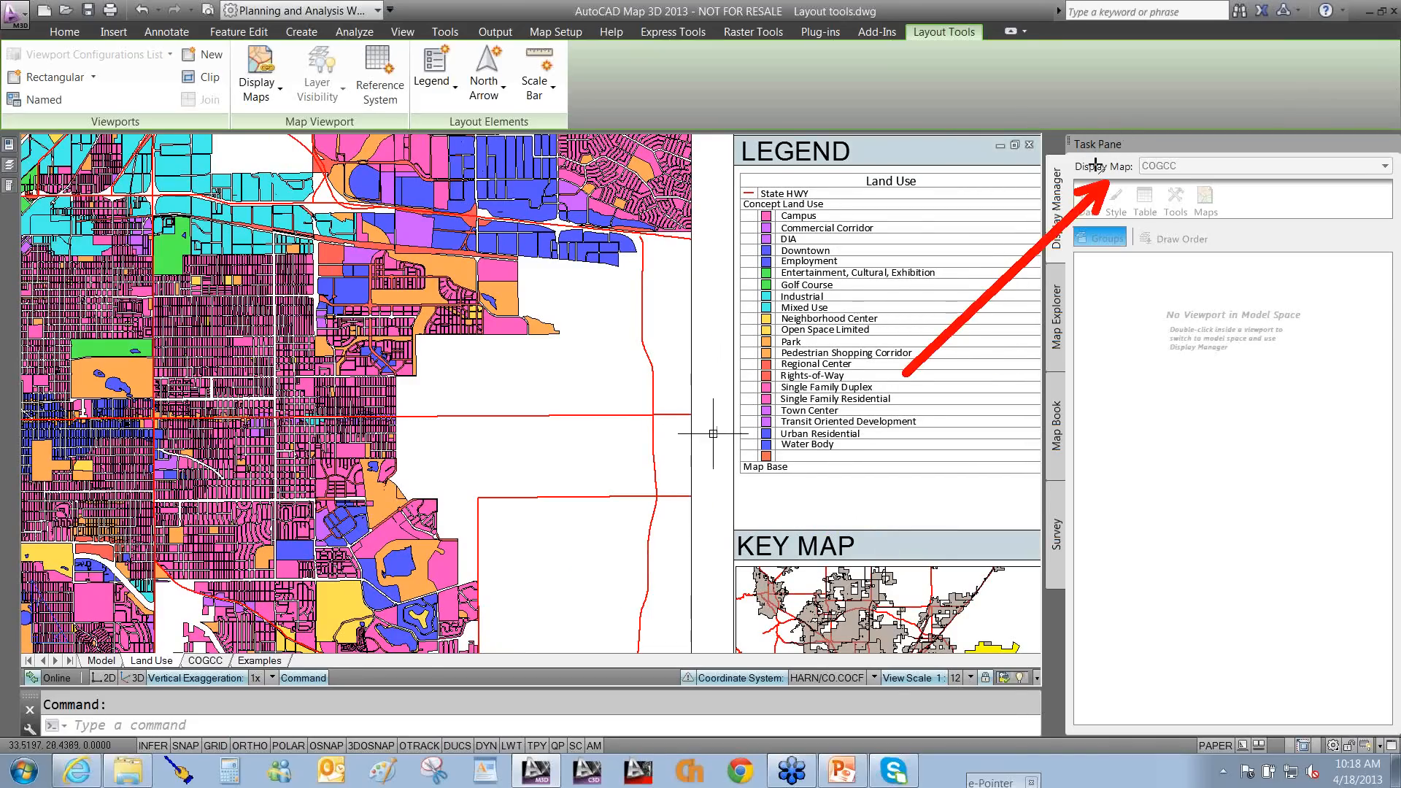
double_click(603, 381)
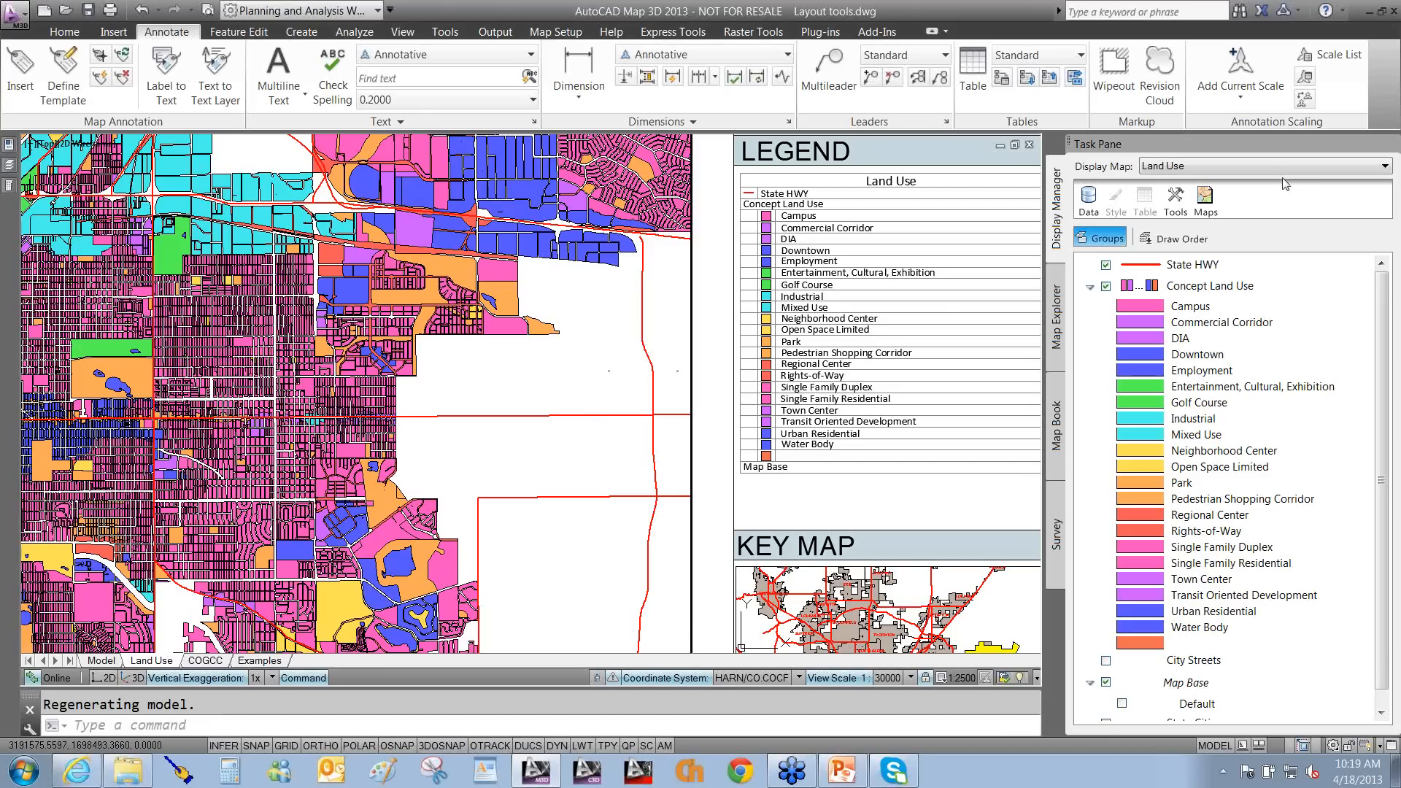
click(1263, 168)
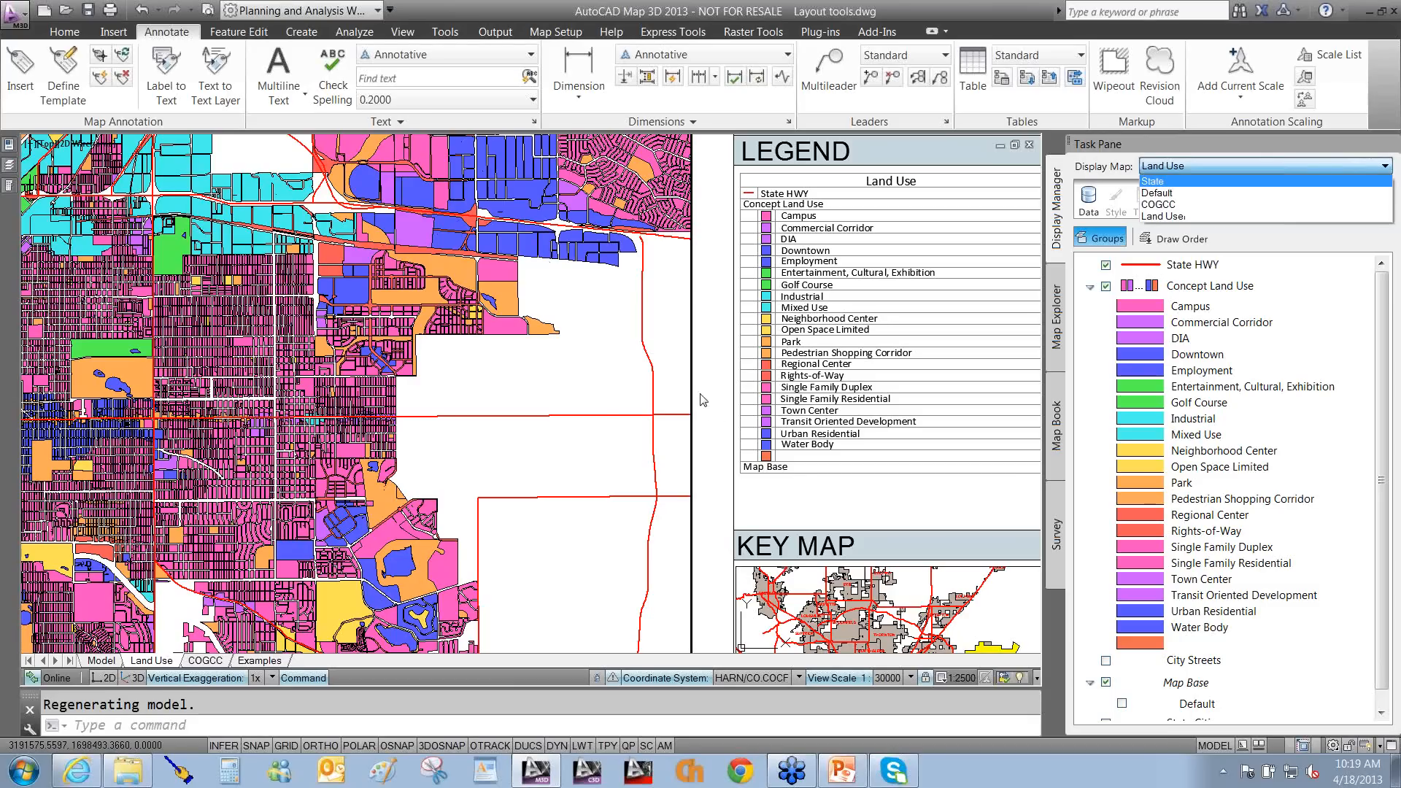
click(598, 393)
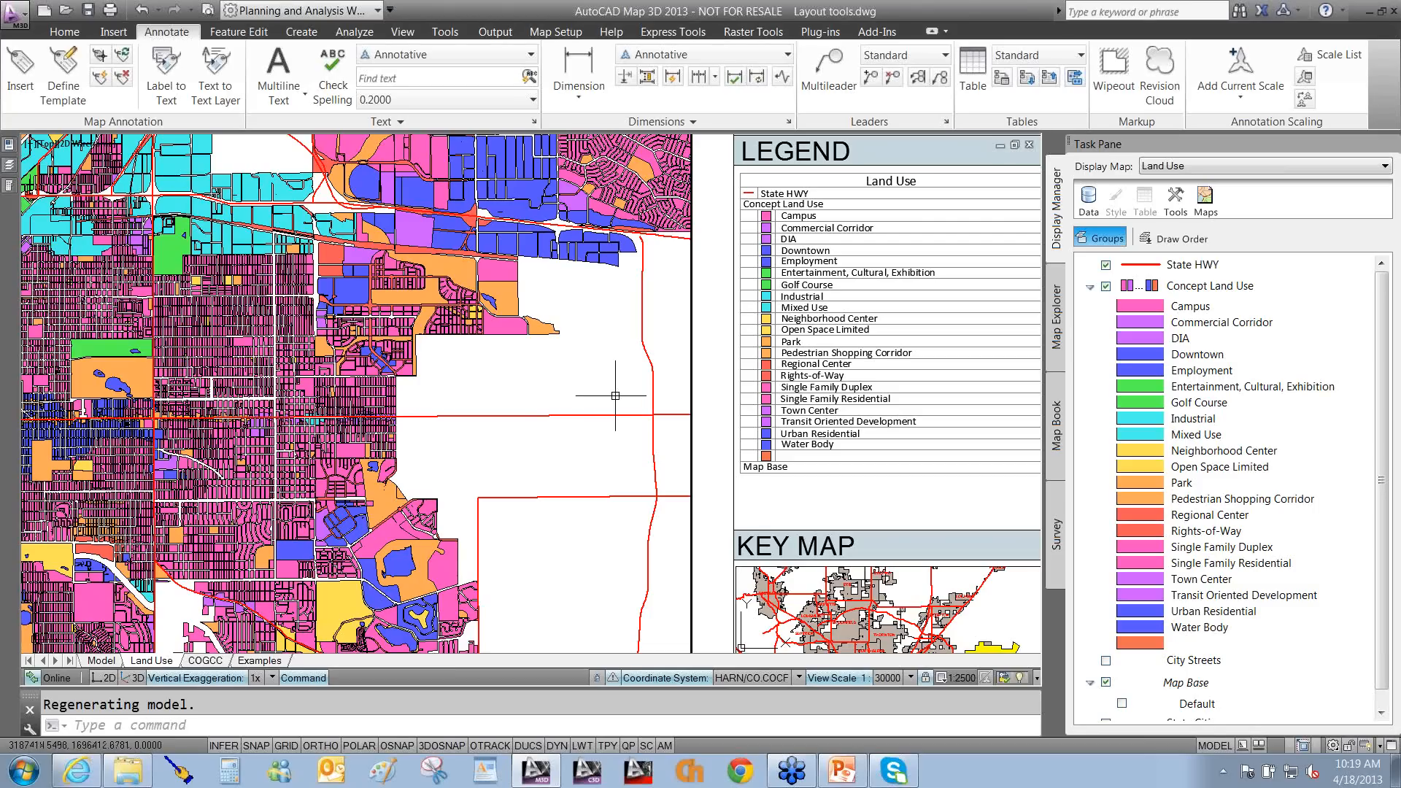
double_click(711, 388)
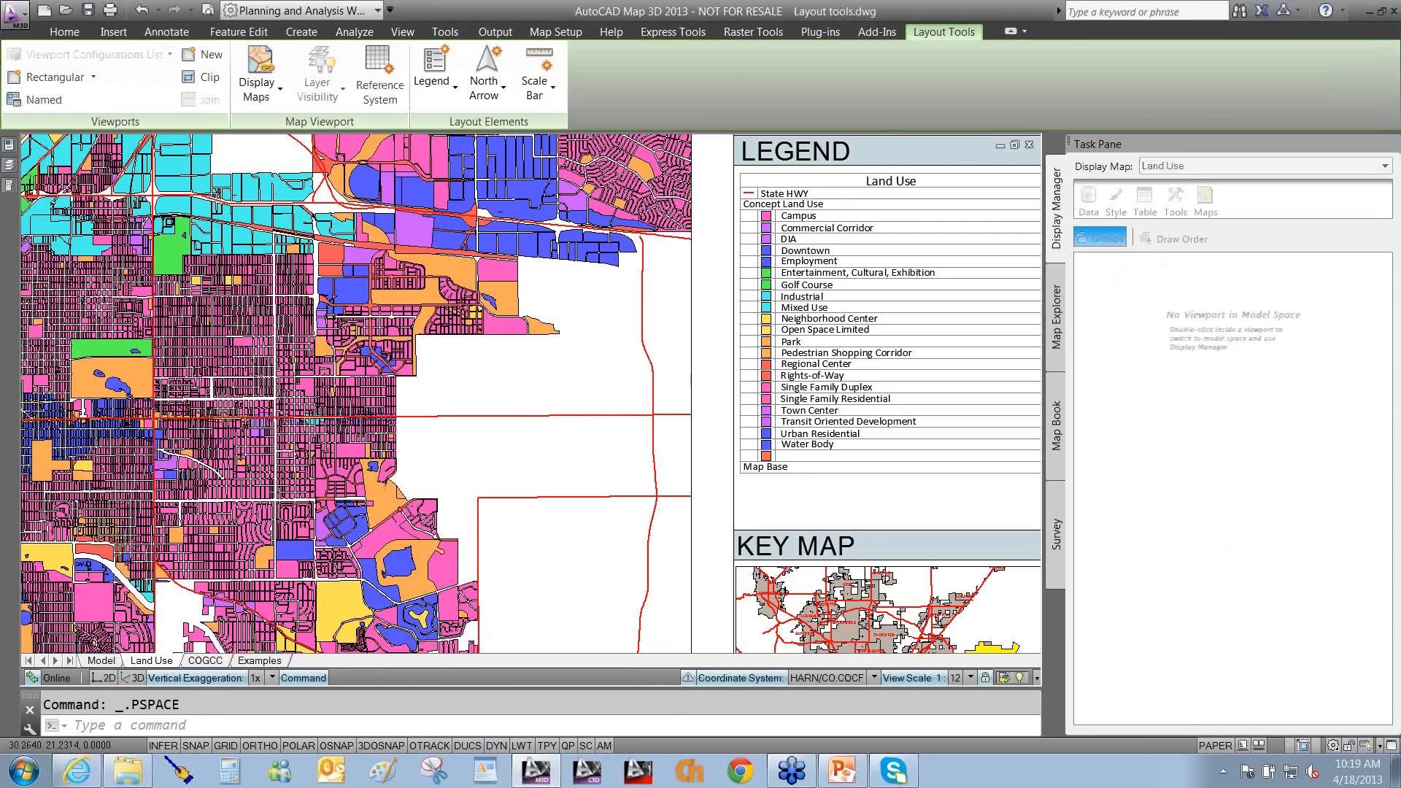
Zoom out to the full sheet and check the Display Maps choices without changing them.
scroll(555, 427, down, 4)
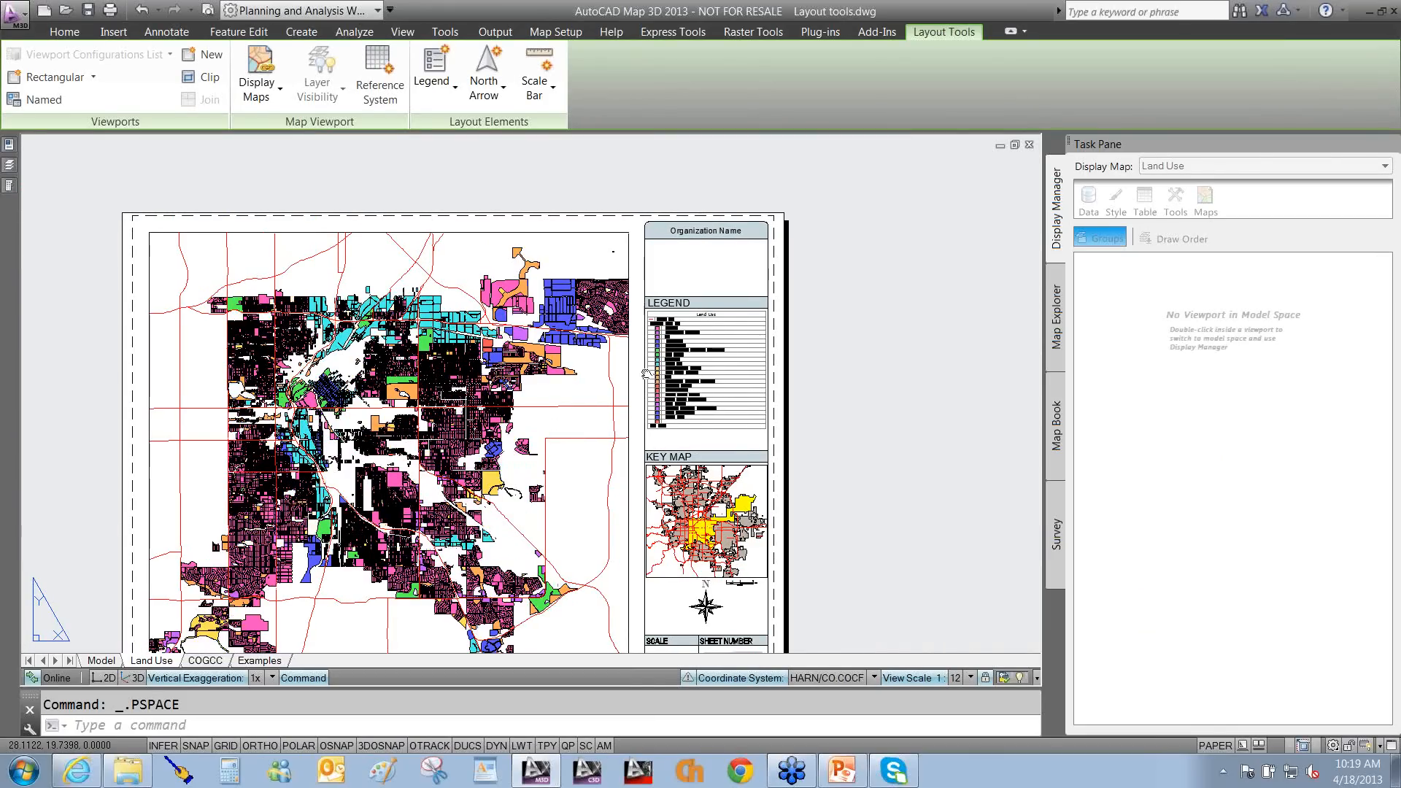
middle_drag(646, 374, 737, 323)
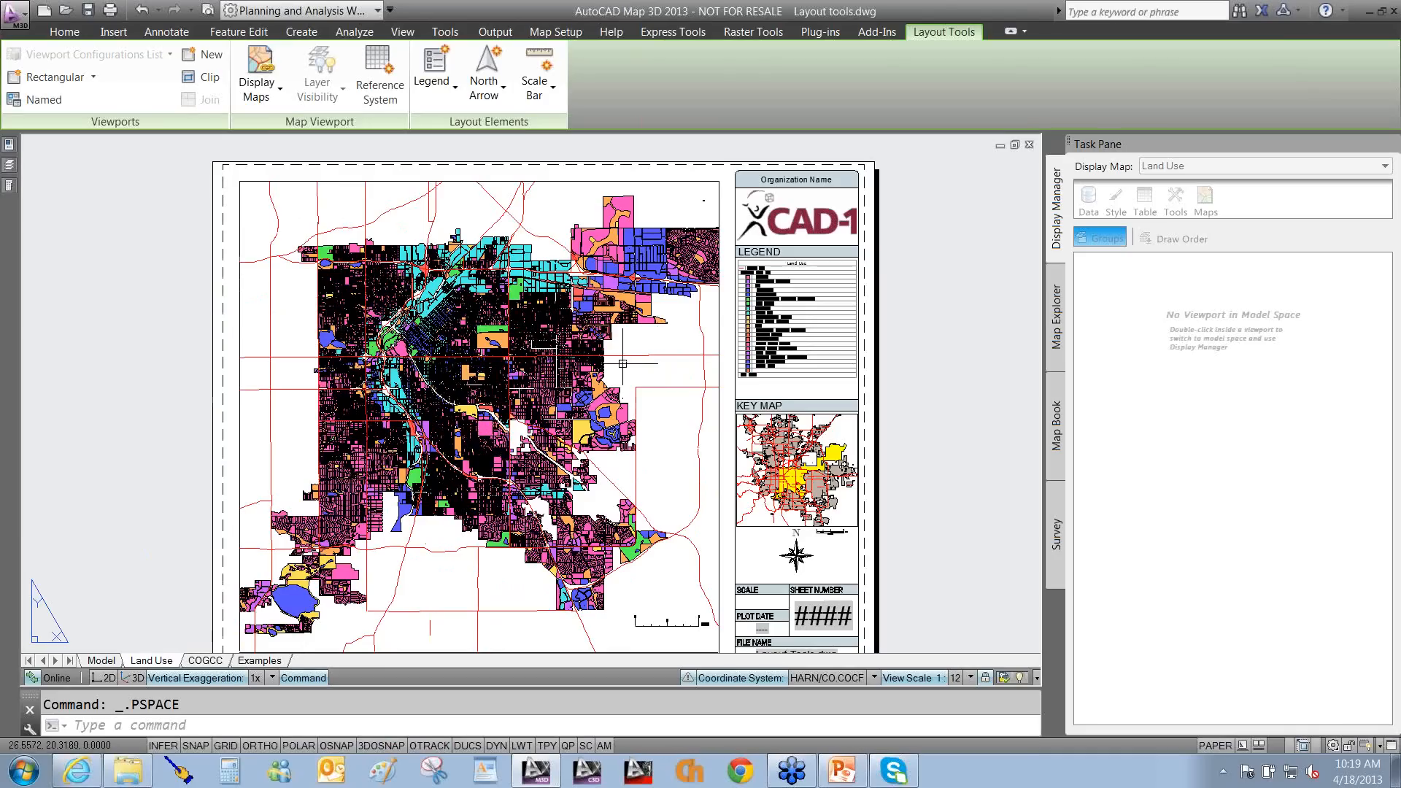
click(271, 96)
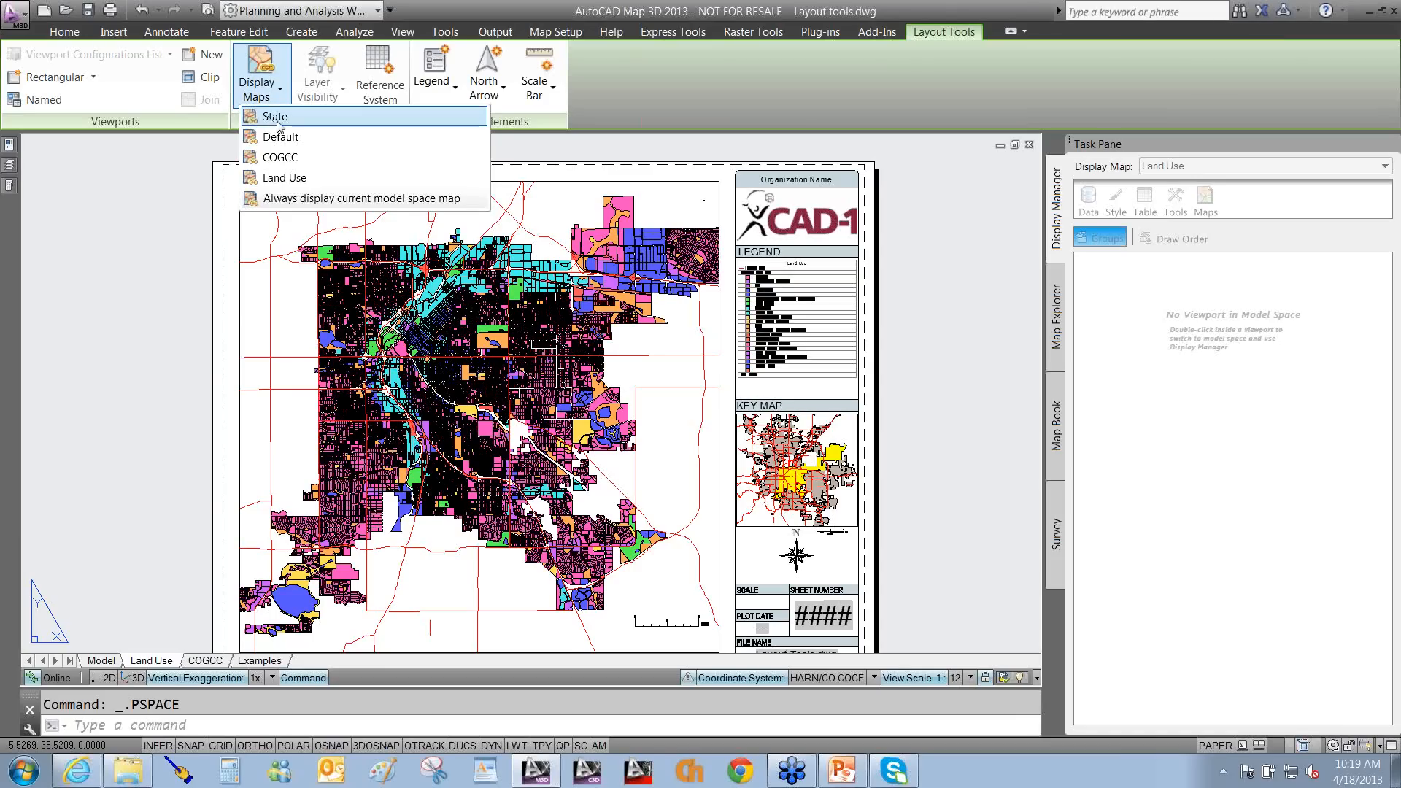
click(275, 116)
Point out that the main map viewport and the key map can show different display maps.
drag(278, 90, 374, 177)
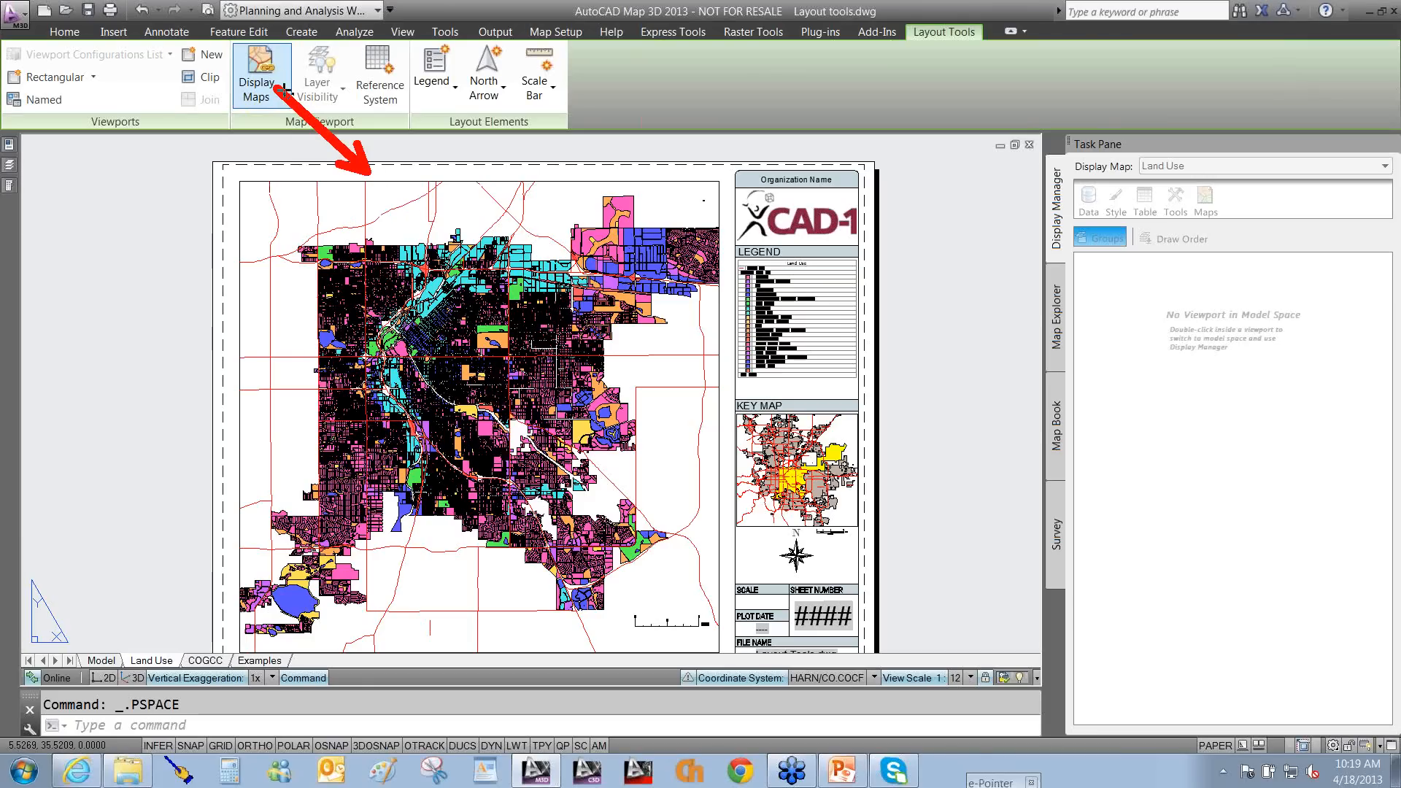
mouse_move(284, 89)
mouse_down()
mouse_move(741, 391)
mouse_move(743, 435)
mouse_up()
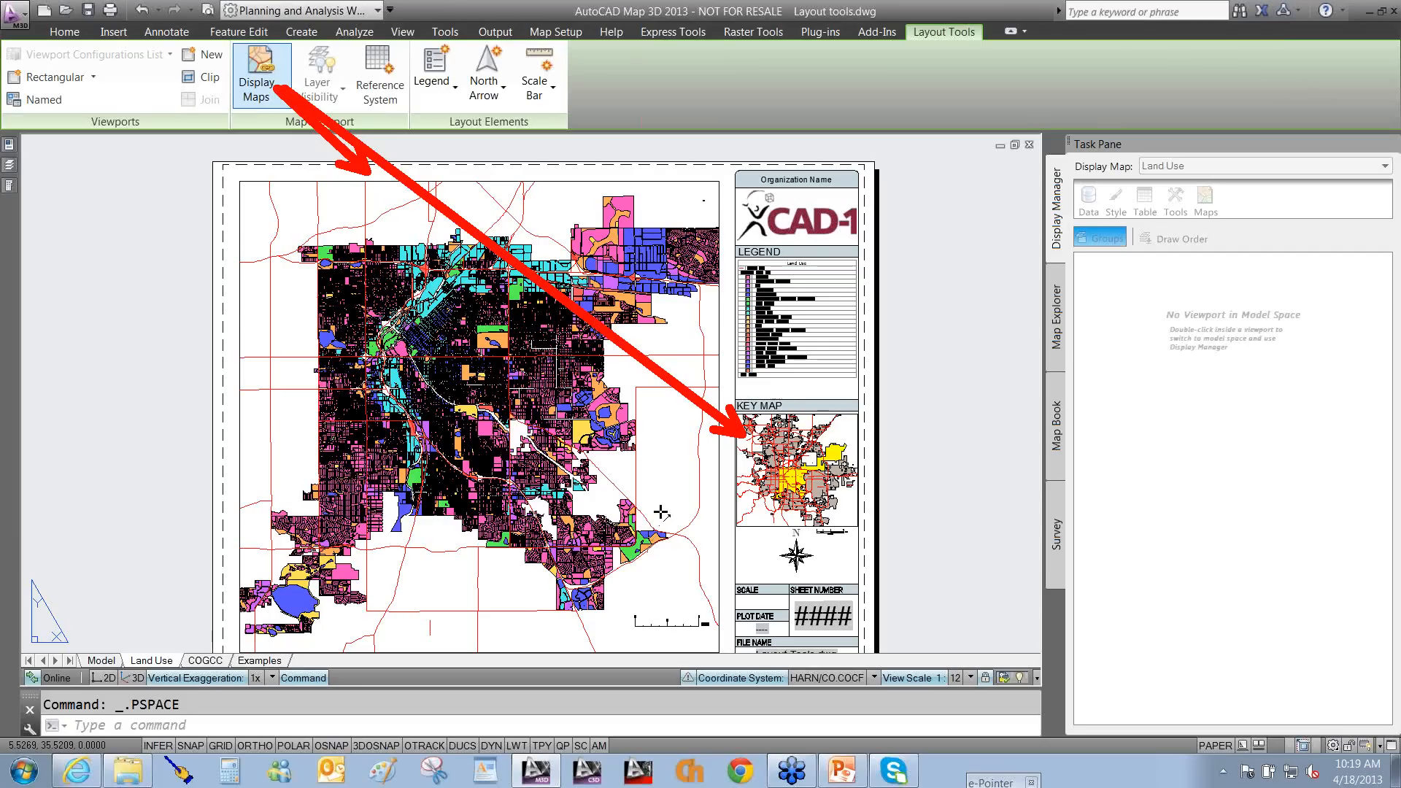
key(Escape)
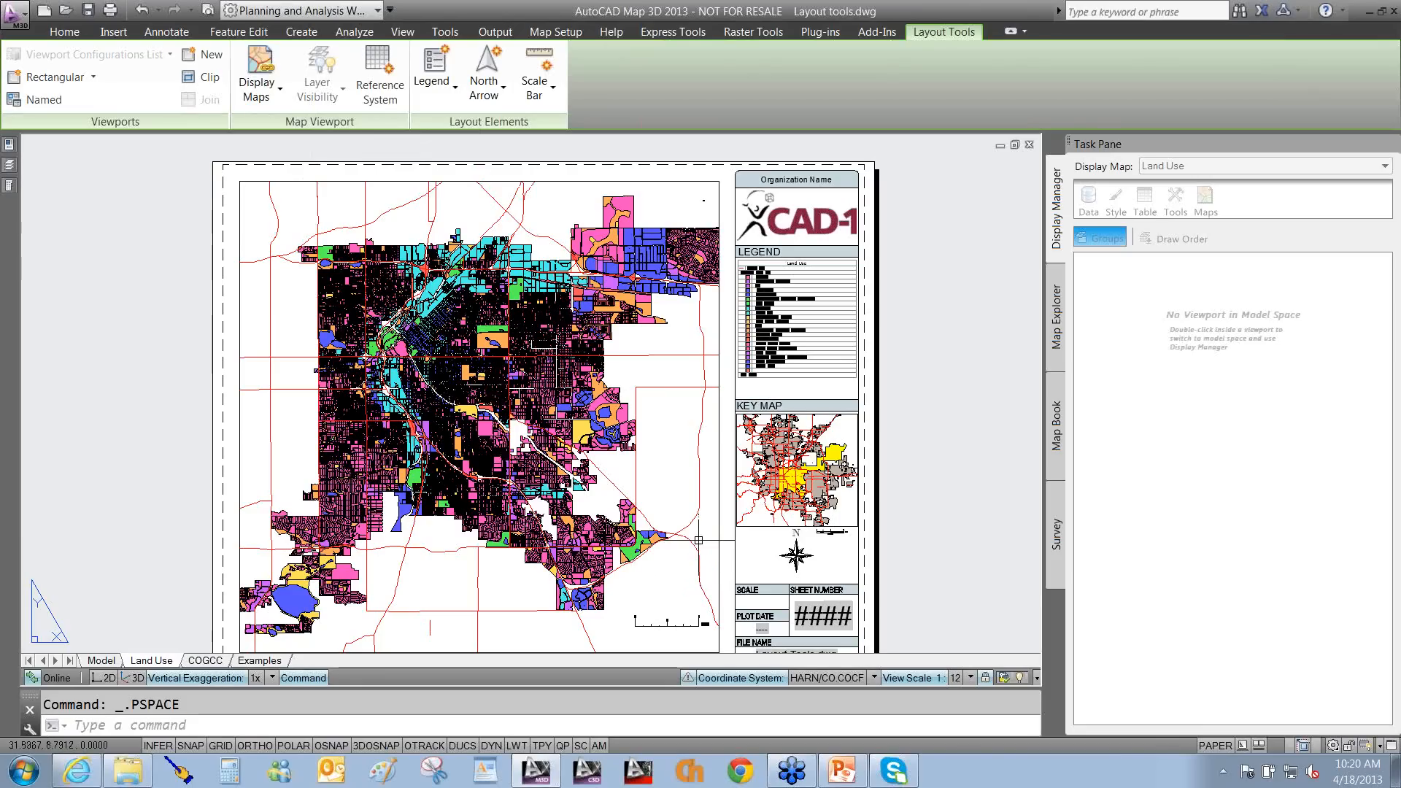
Switch to the Examples layout, bring up the Colorado state map, and preview the north arrow styles.
click(260, 661)
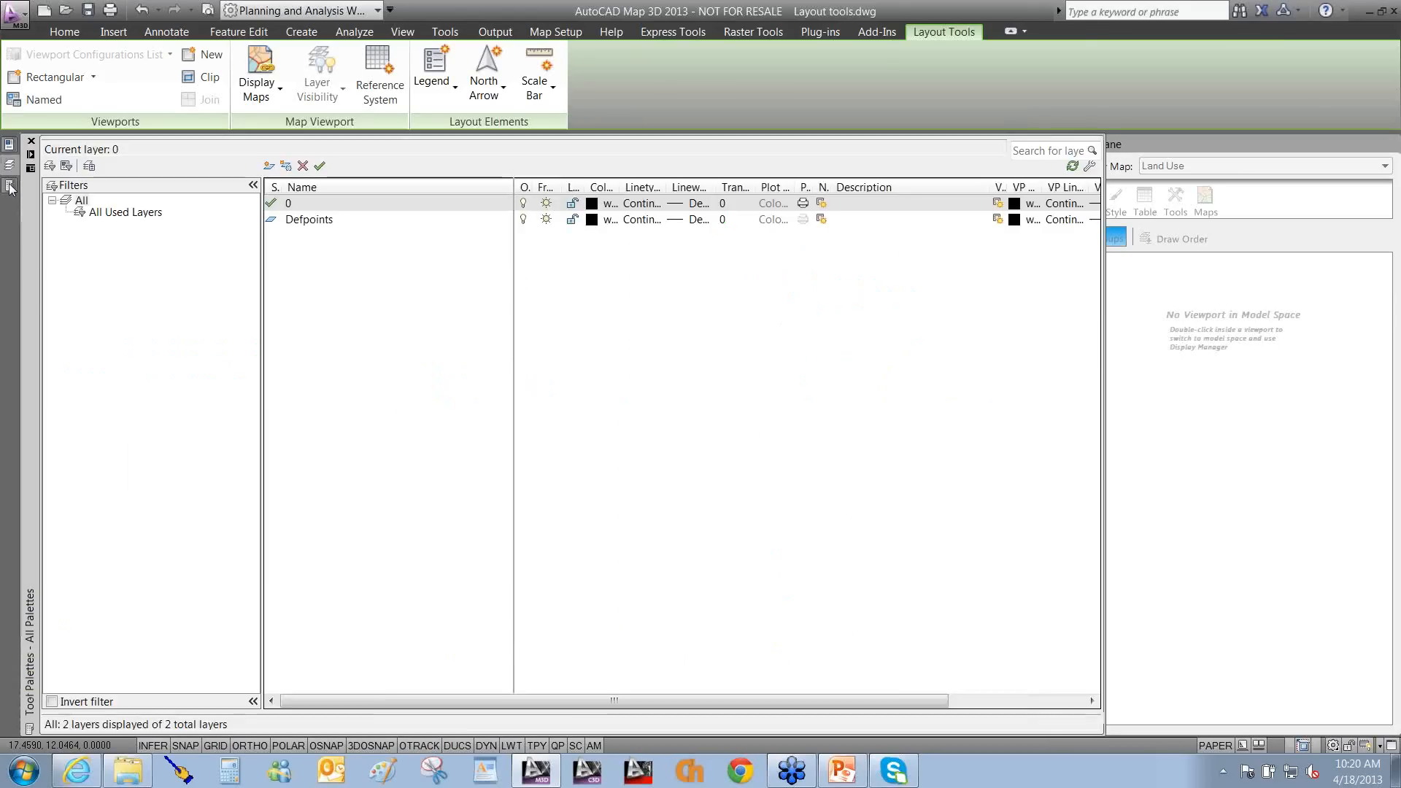
mouse_move(9, 184)
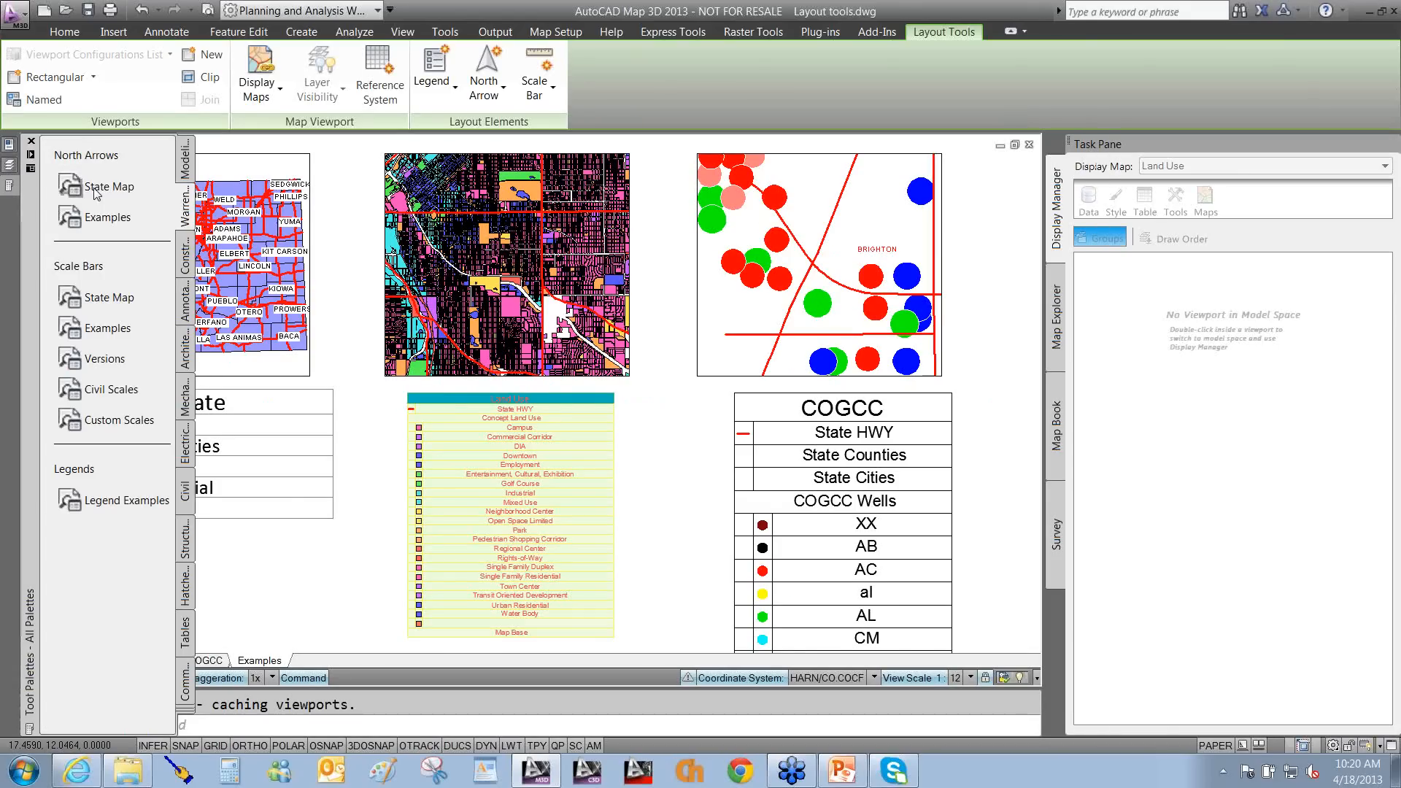
click(95, 191)
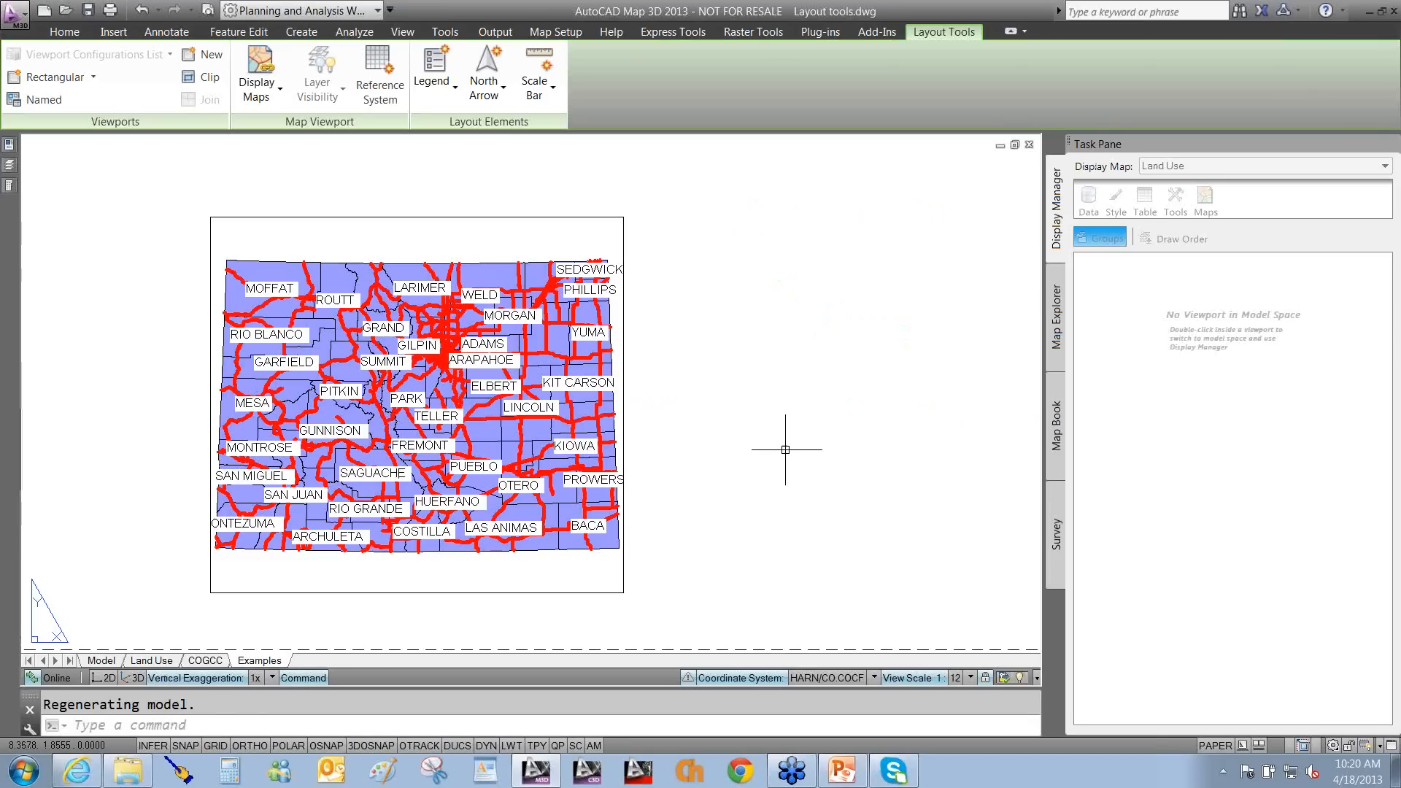
click(496, 102)
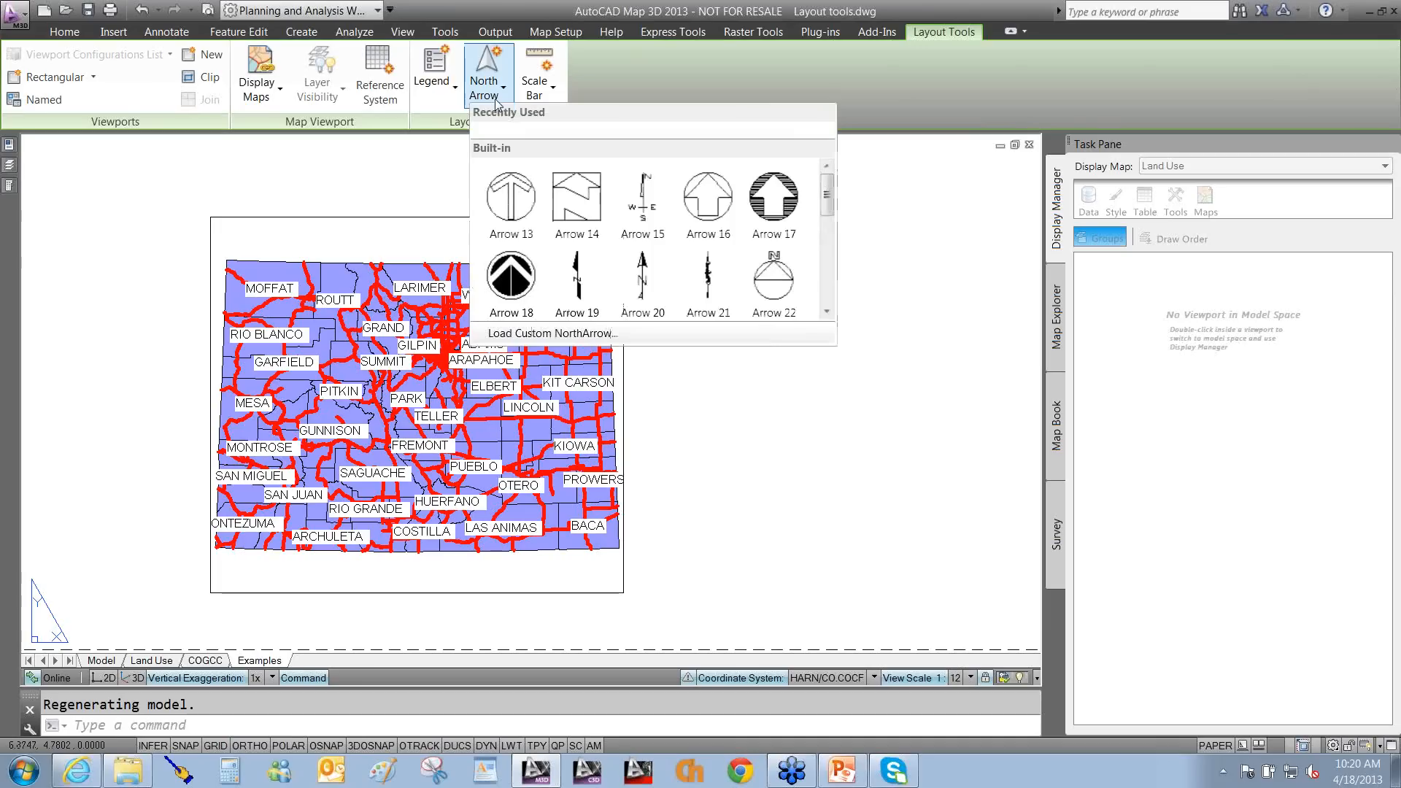
click(809, 408)
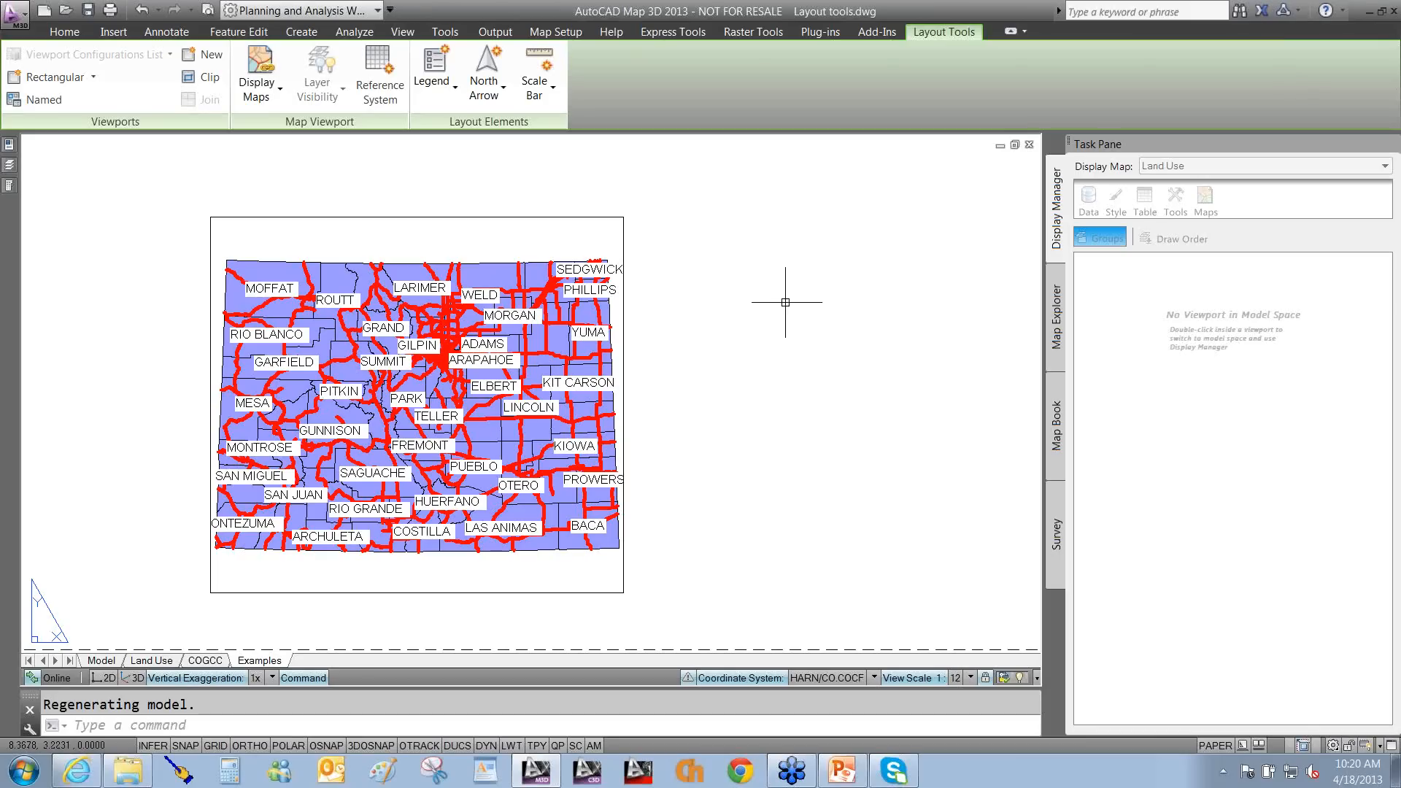
Point out the Layout Tools viewport creation, map viewport and layout element features.
mouse_move(785, 302)
mouse_down()
mouse_move(876, 49)
mouse_move(941, 45)
mouse_up()
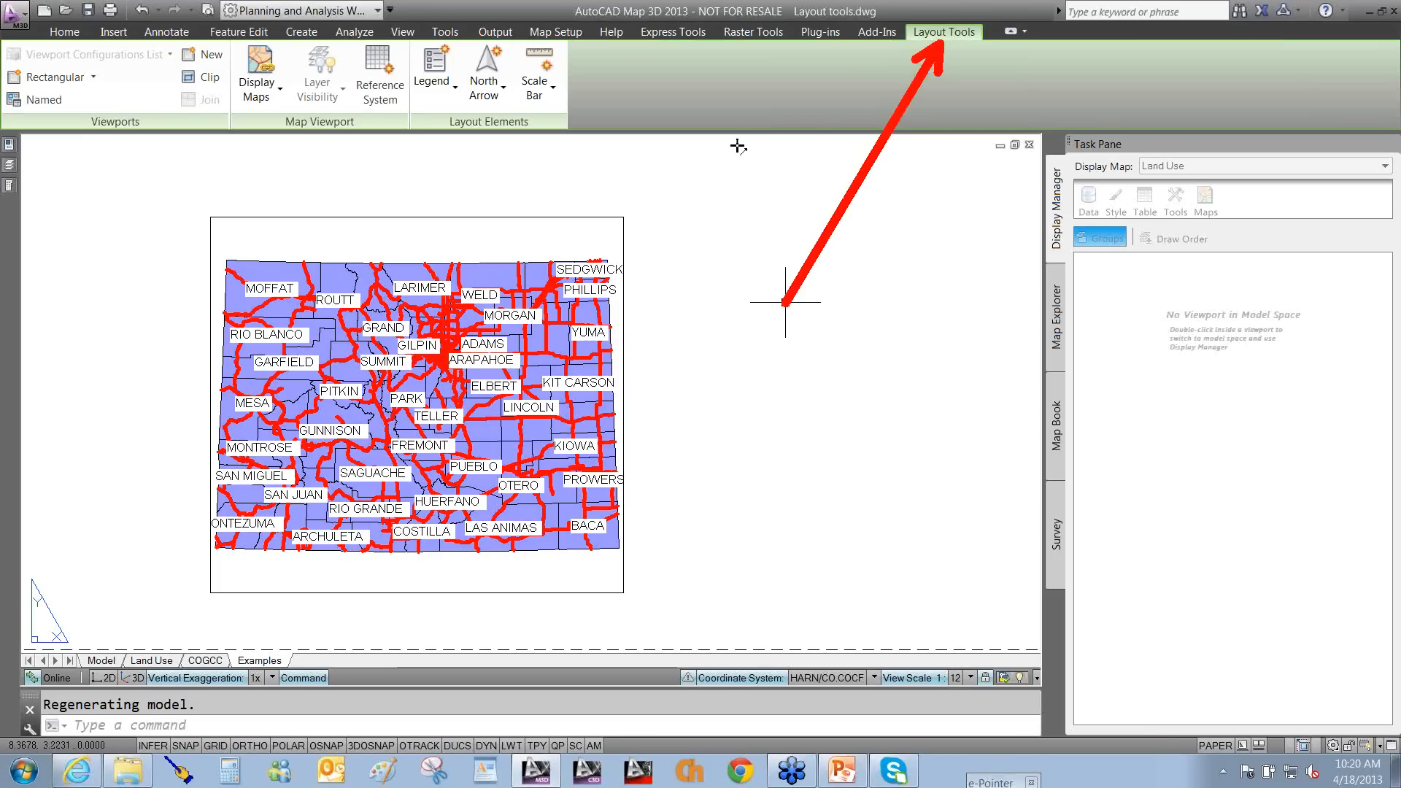
drag(115, 236, 102, 89)
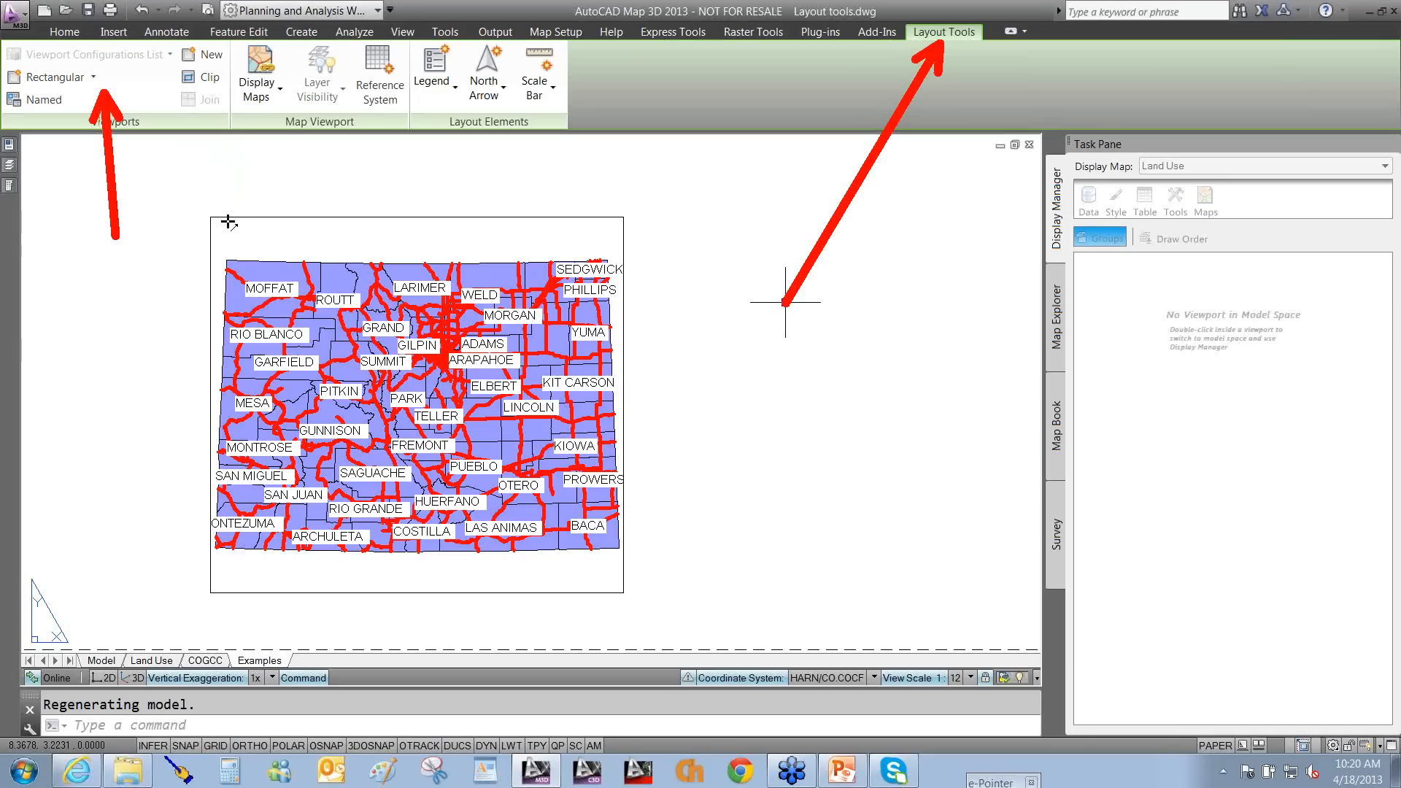
drag(227, 220, 289, 127)
drag(372, 213, 473, 119)
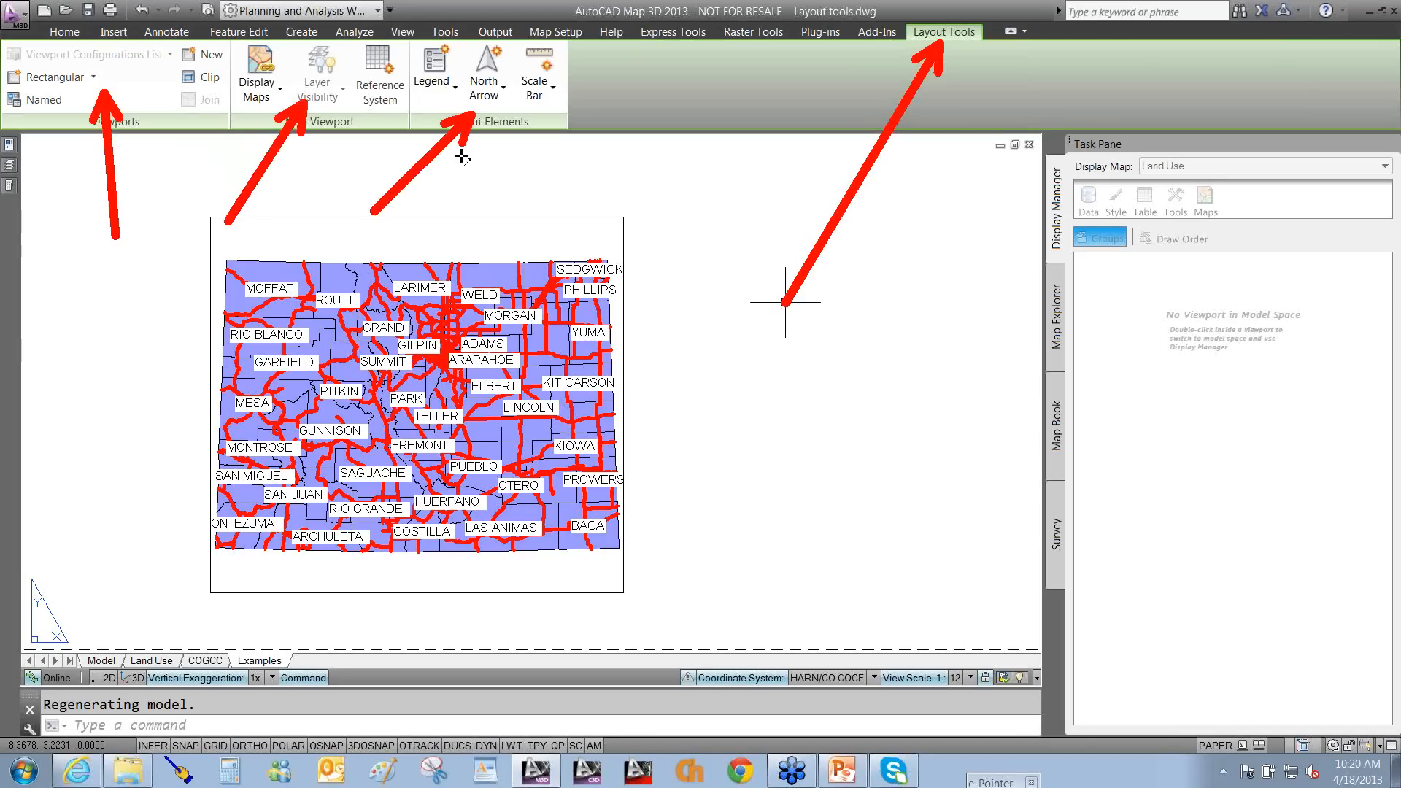
key(Escape)
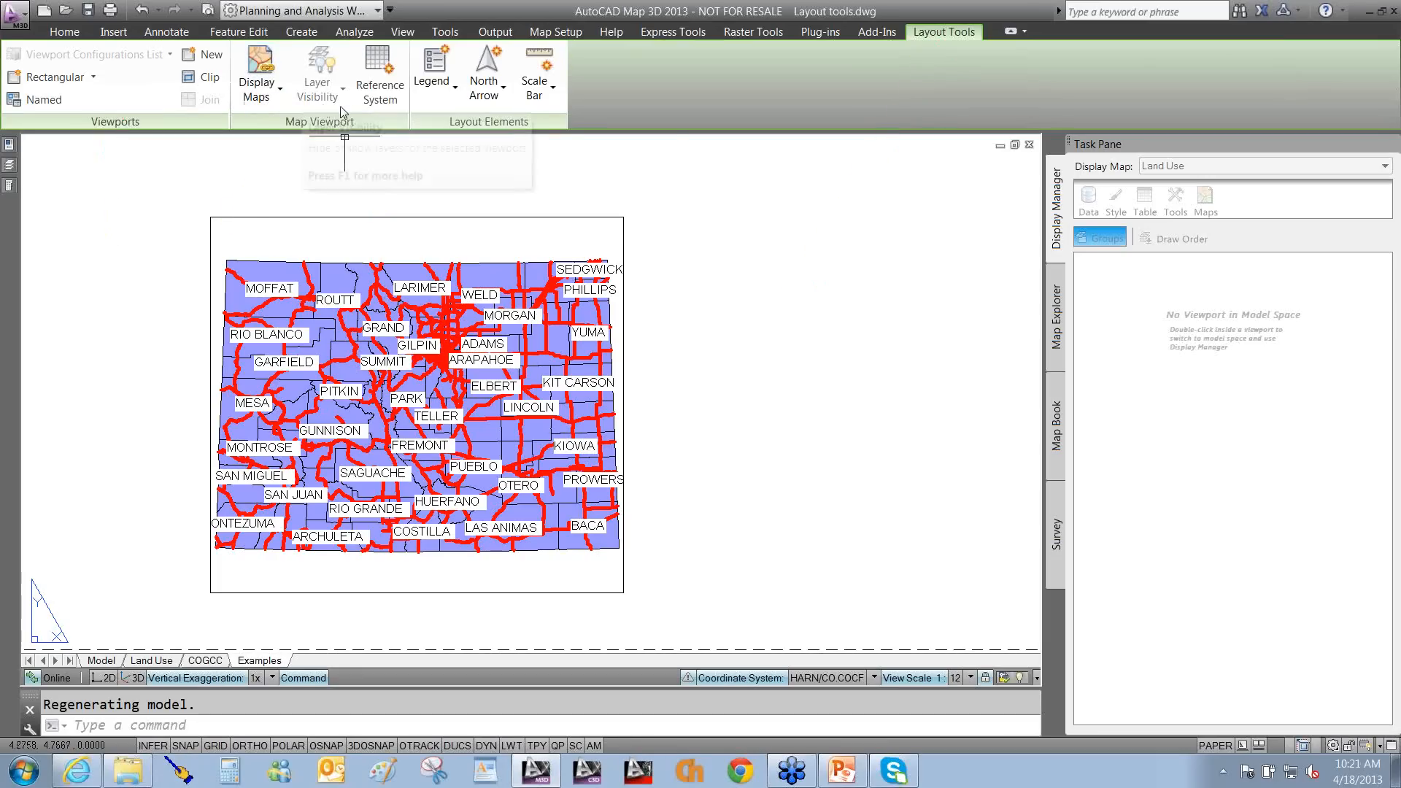
Choose the compass-rose north arrow, link it to the state map viewport, and place it right of the map.
click(492, 109)
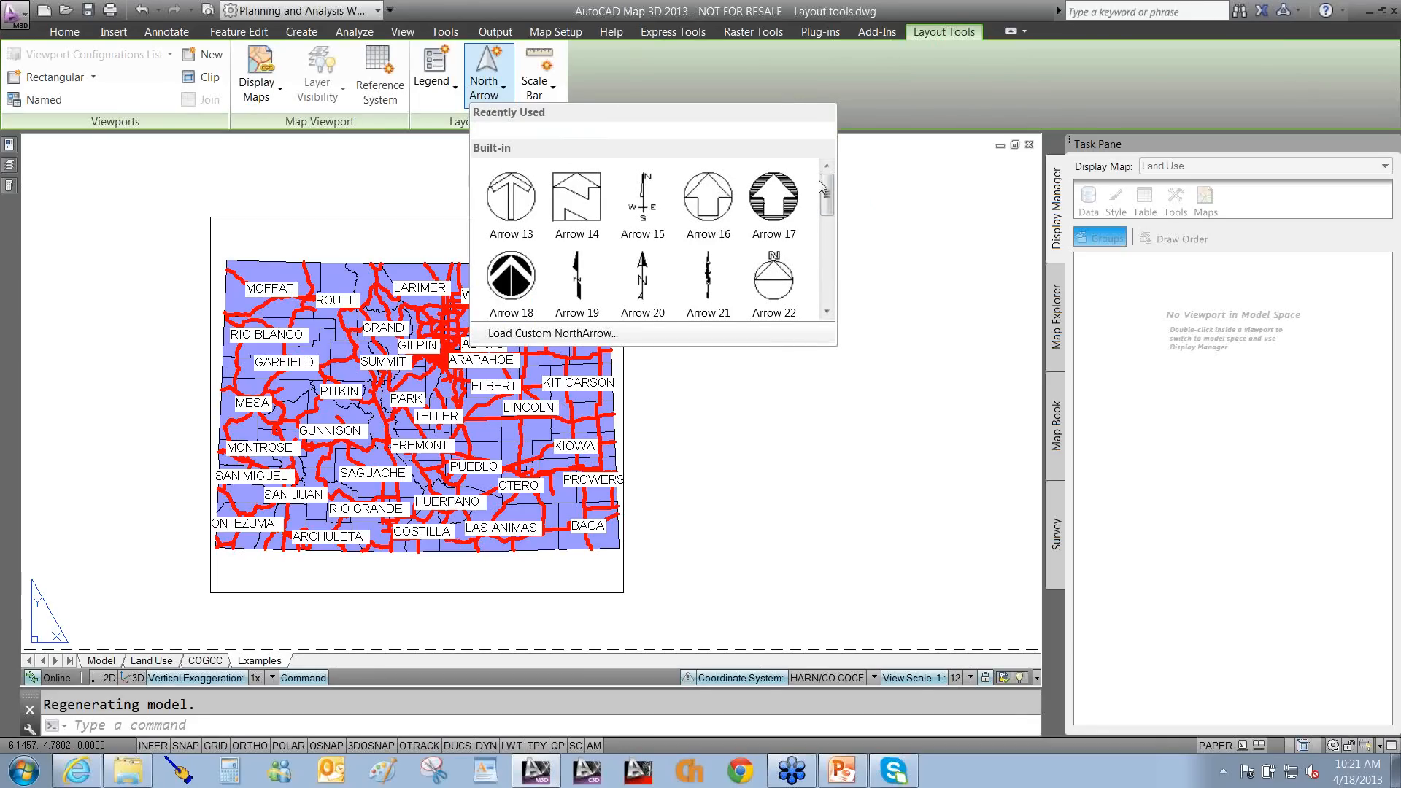
drag(829, 202, 832, 262)
click(631, 222)
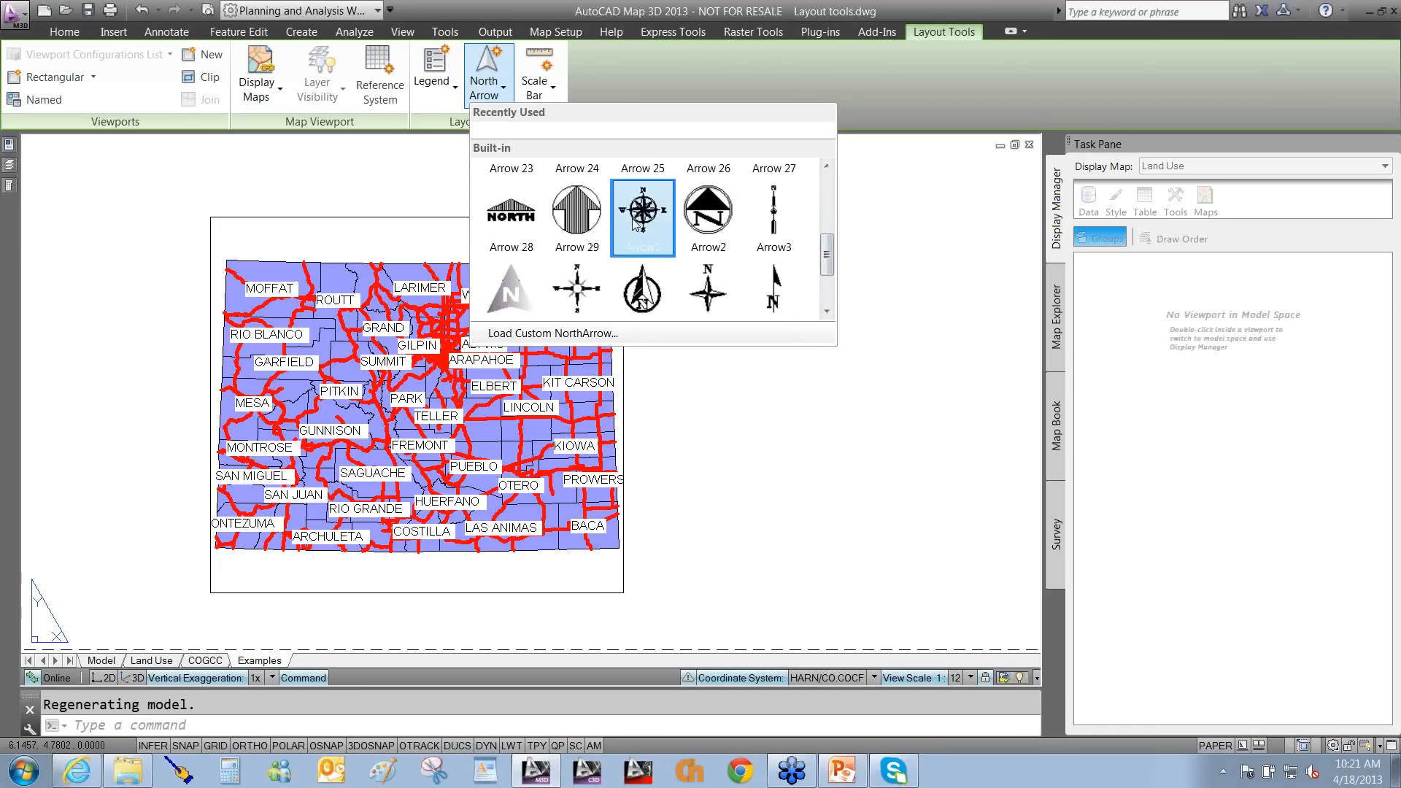
mouse_move(624, 252)
mouse_down()
mouse_move(577, 281)
mouse_move(365, 695)
mouse_up()
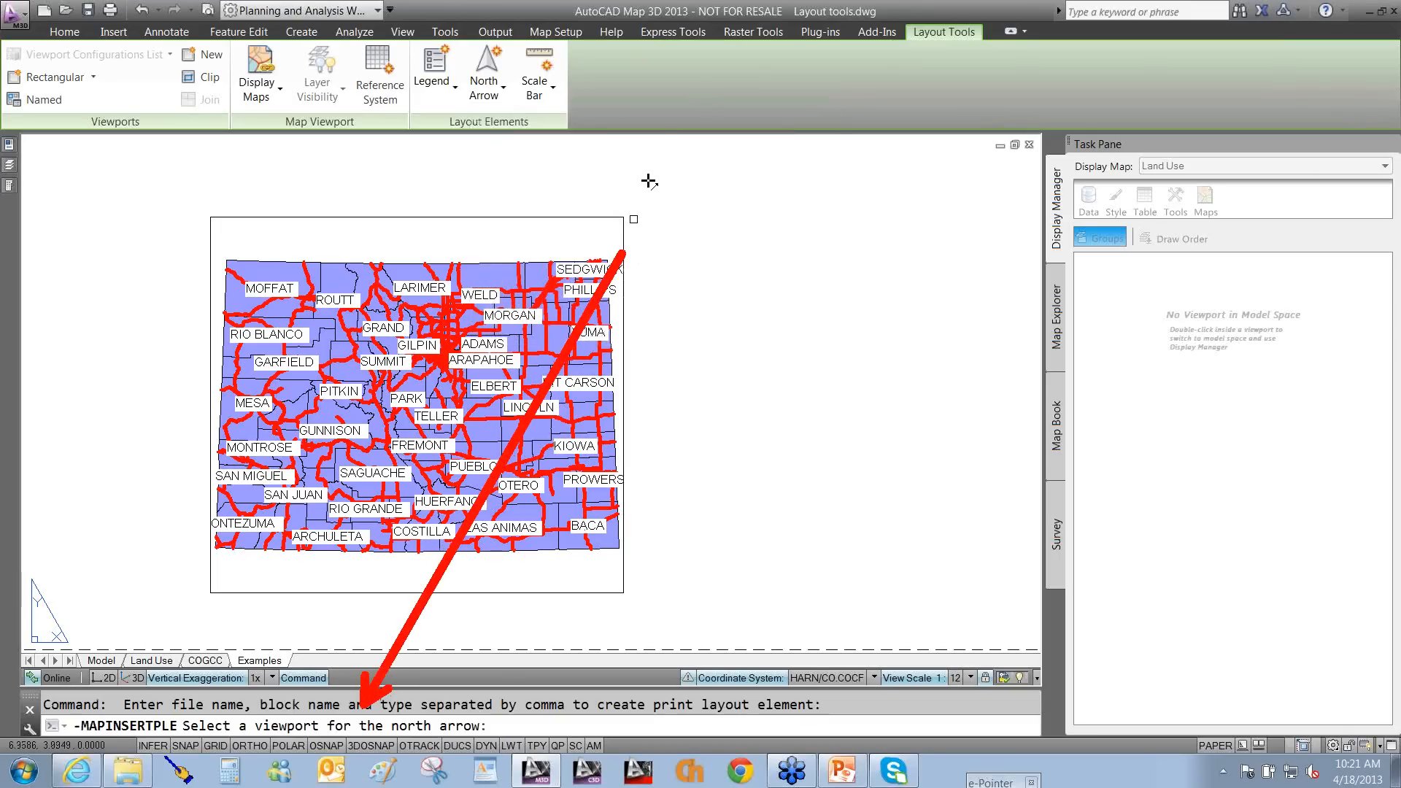
key(Escape)
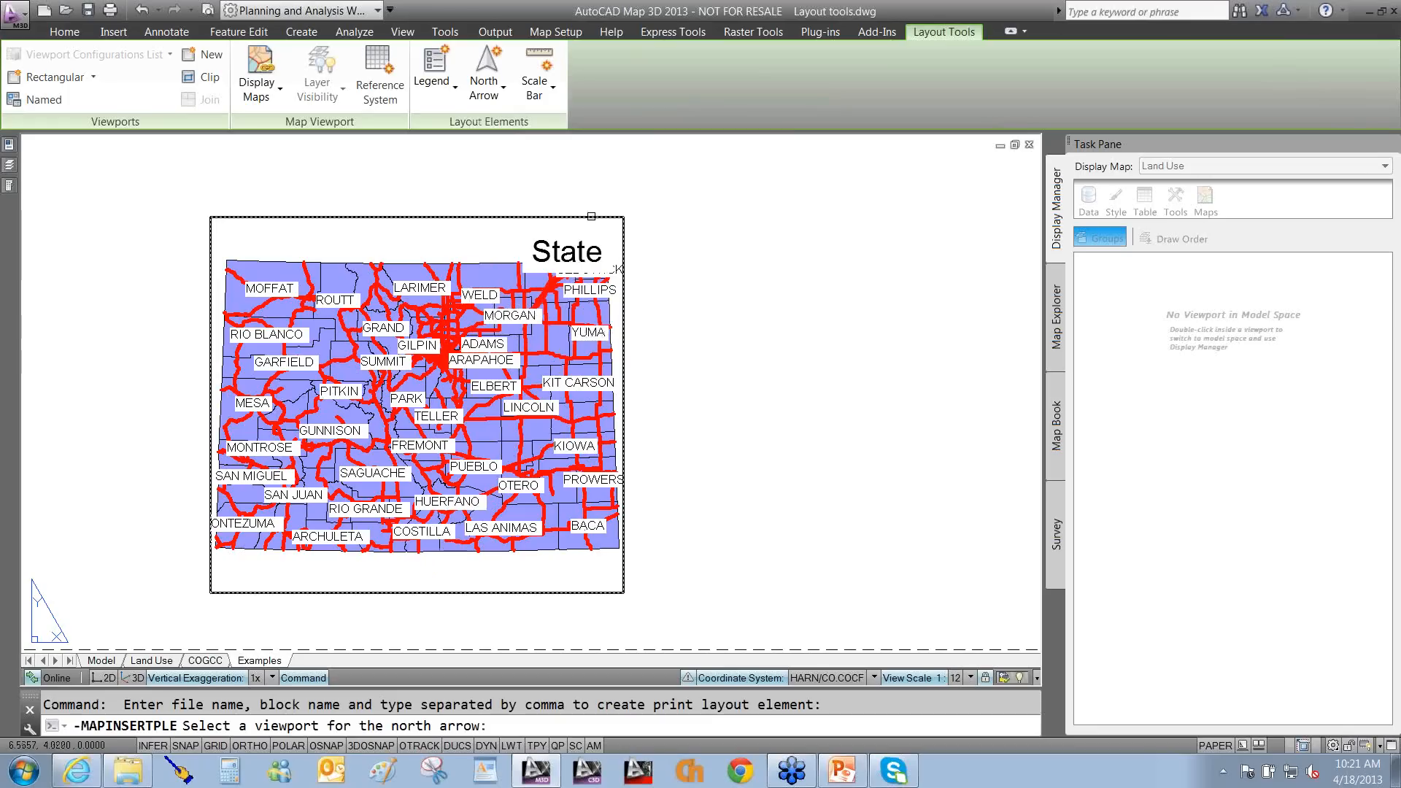
click(592, 217)
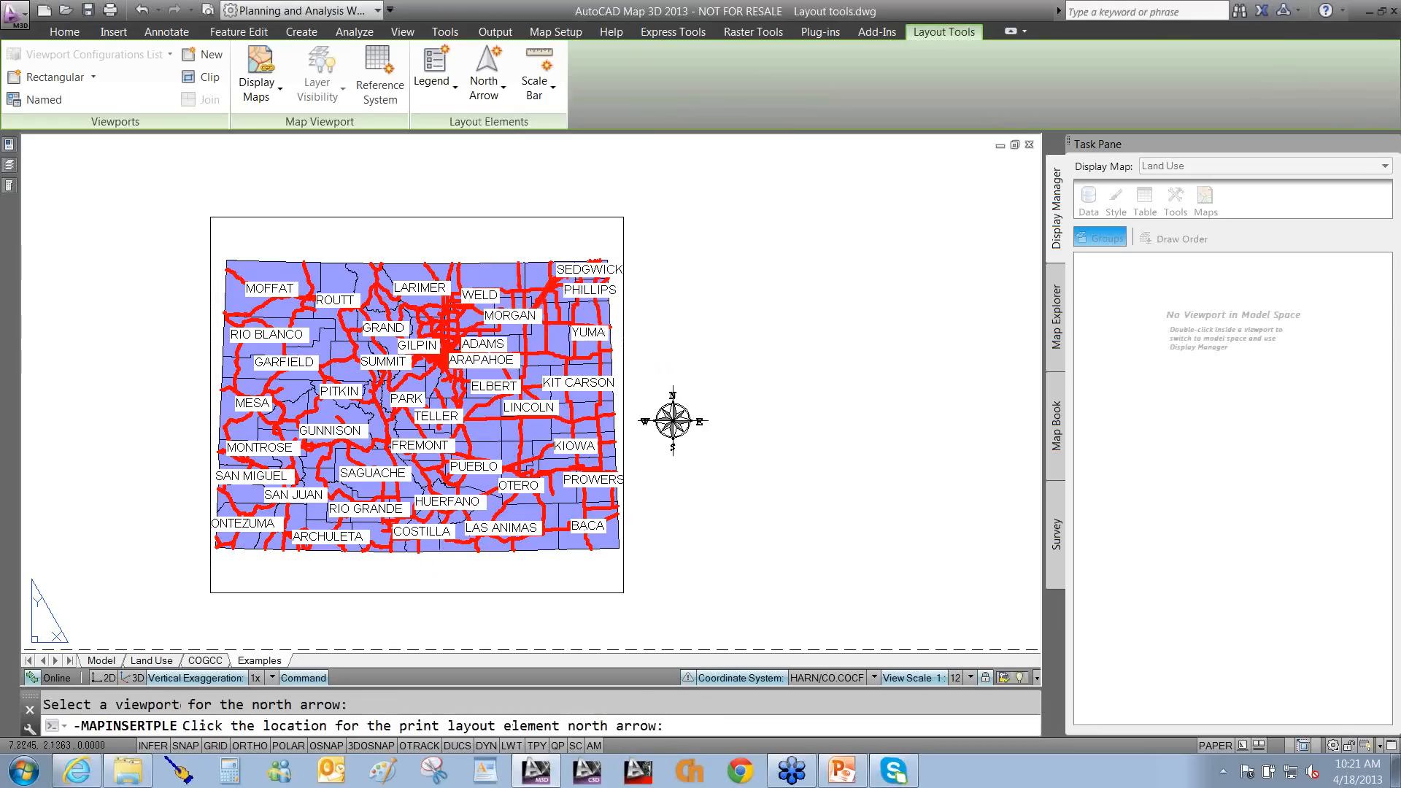
click(673, 421)
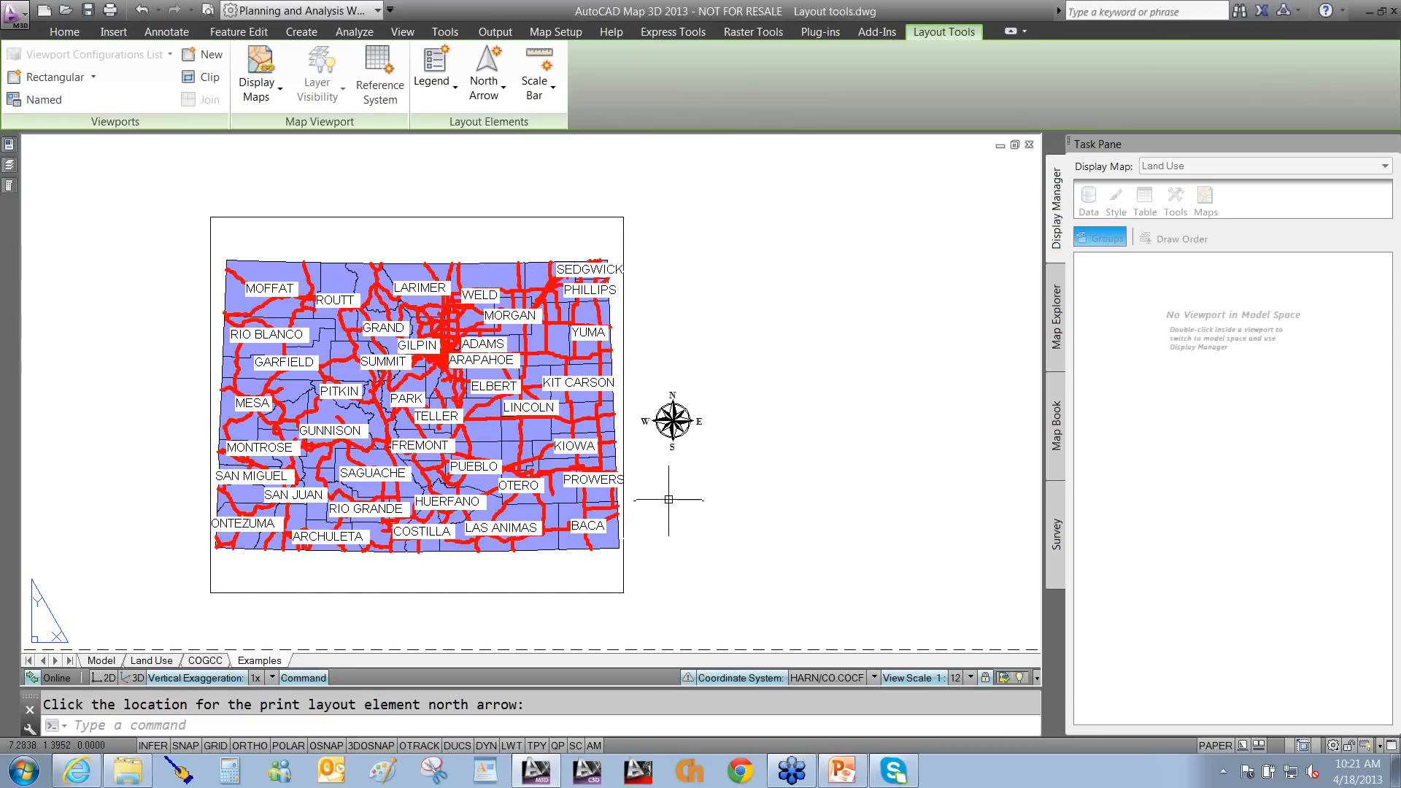
click(663, 438)
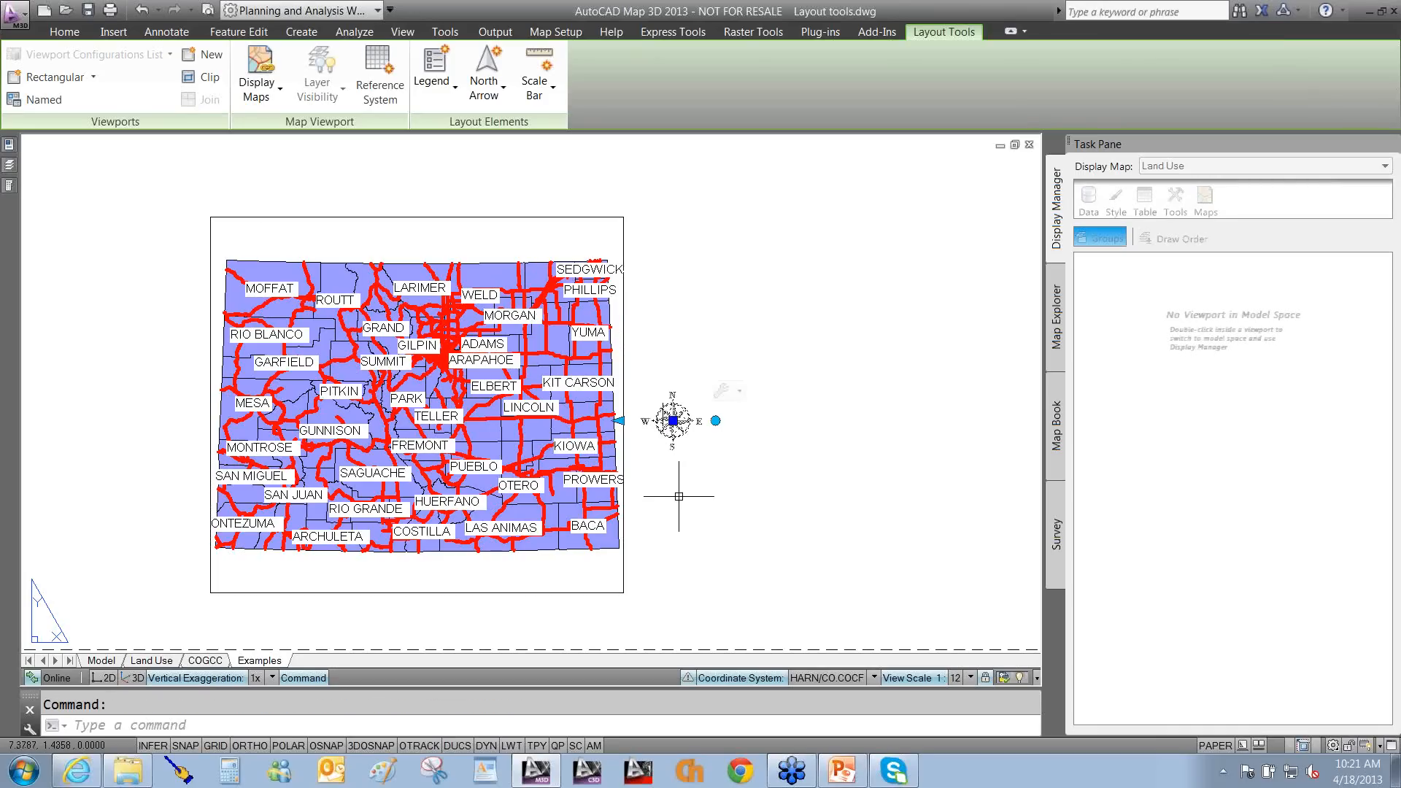
Rotate the north arrow so the Colorado map viewport turns with it, then bring it nearly upright.
click(715, 420)
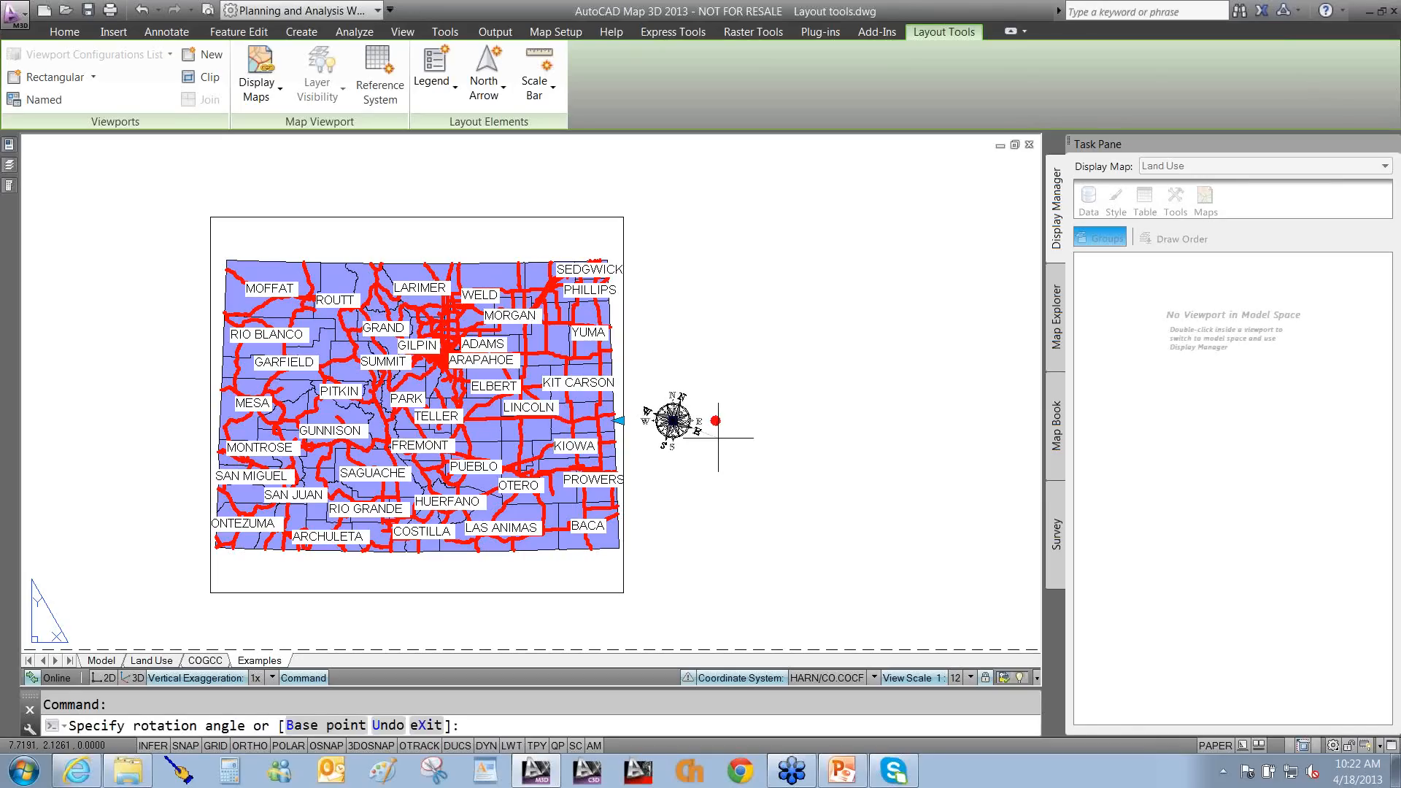
click(725, 512)
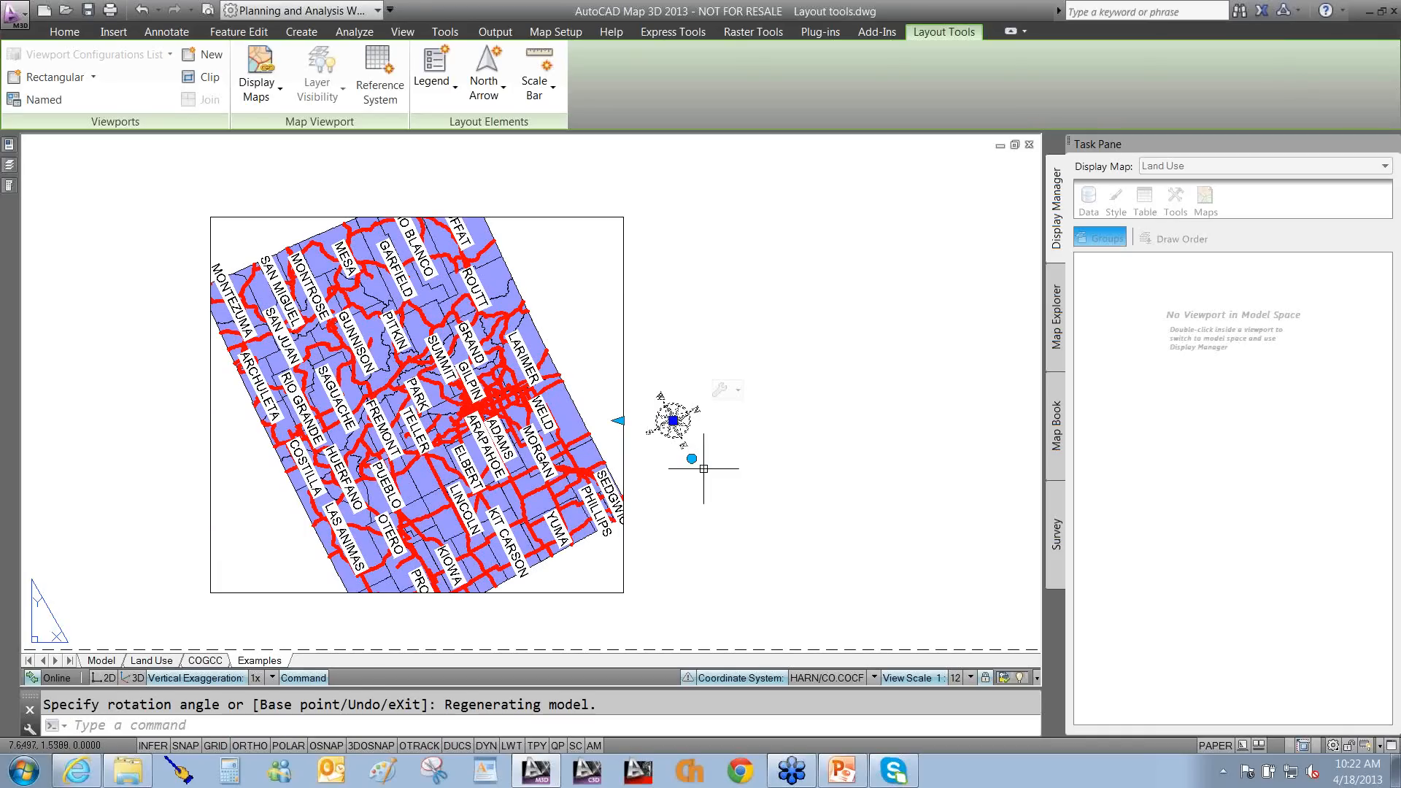
click(685, 457)
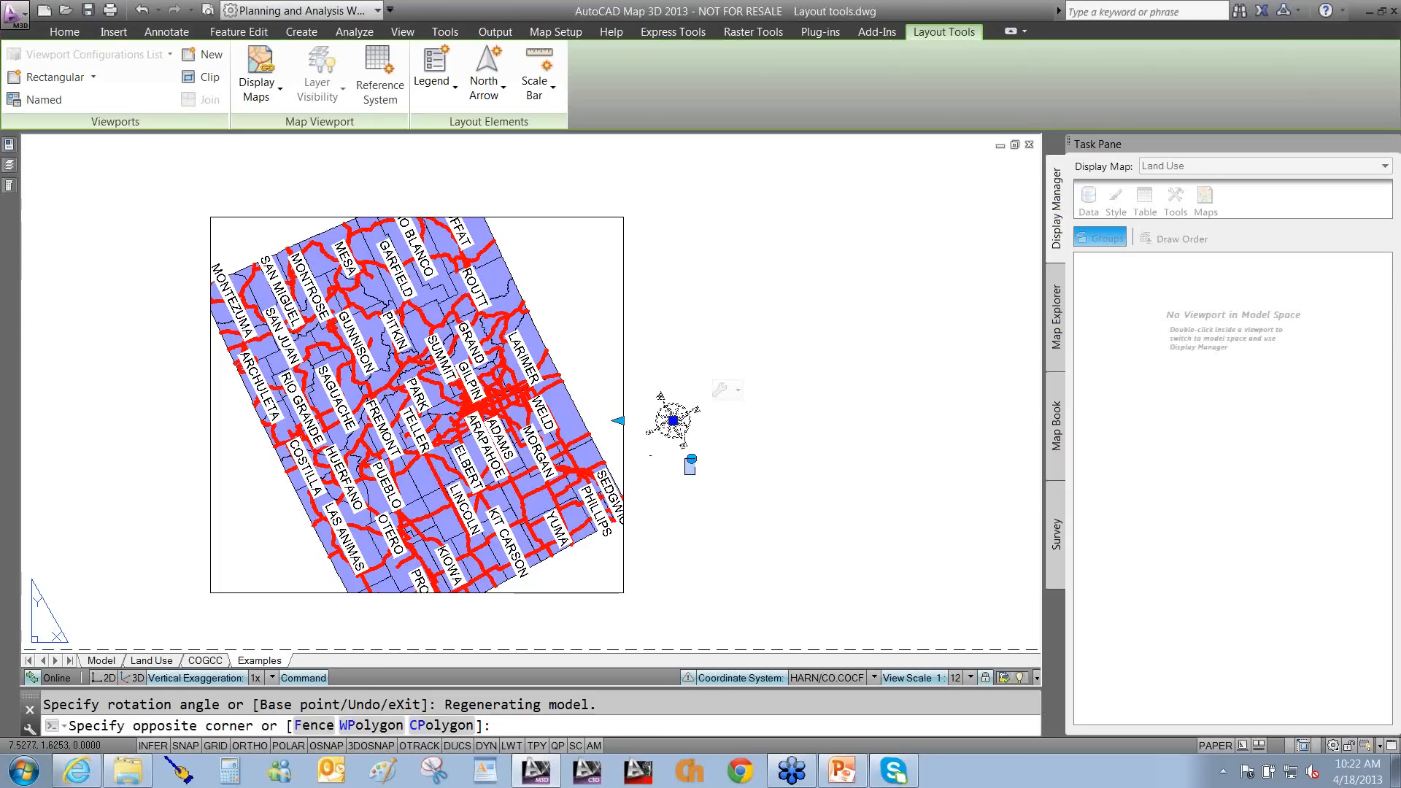
click(694, 463)
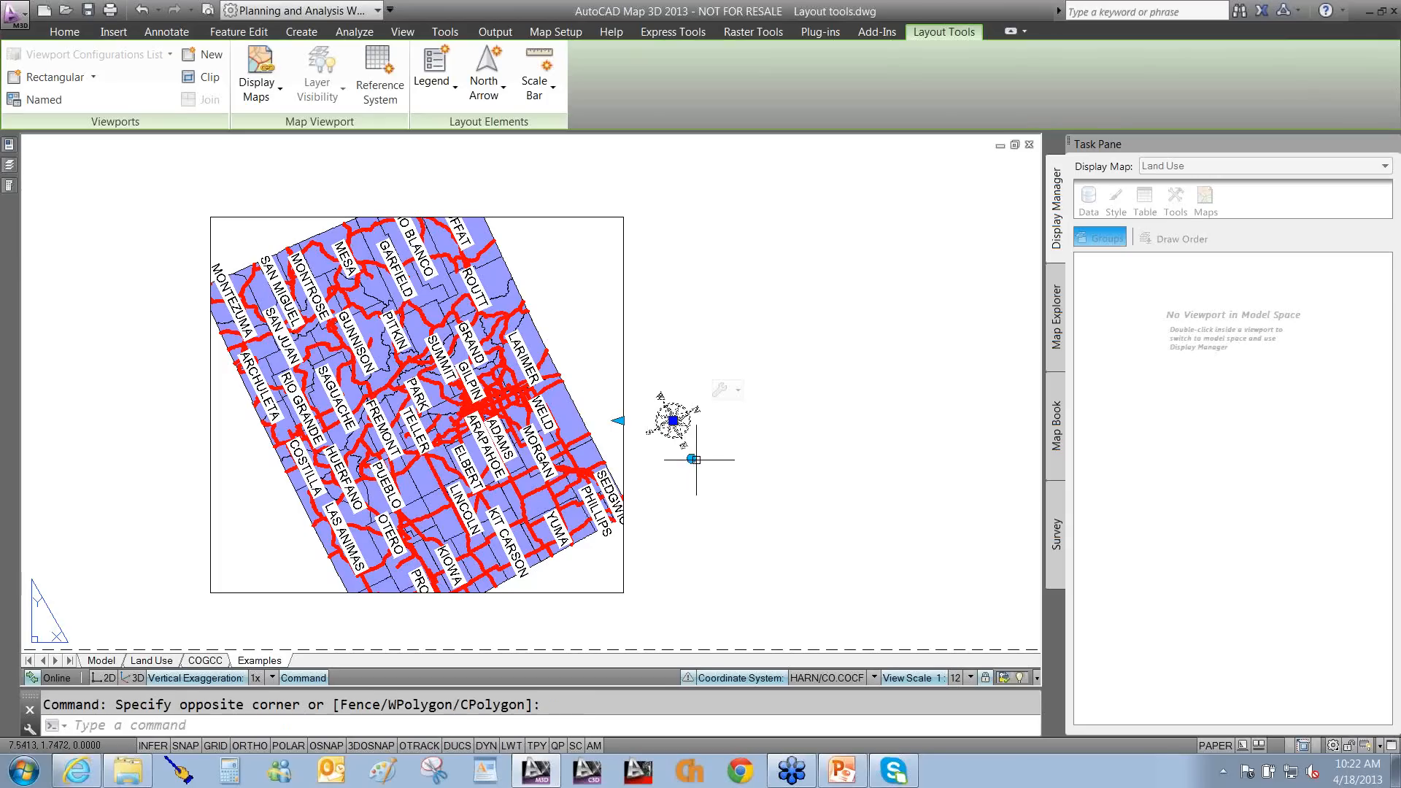
click(692, 459)
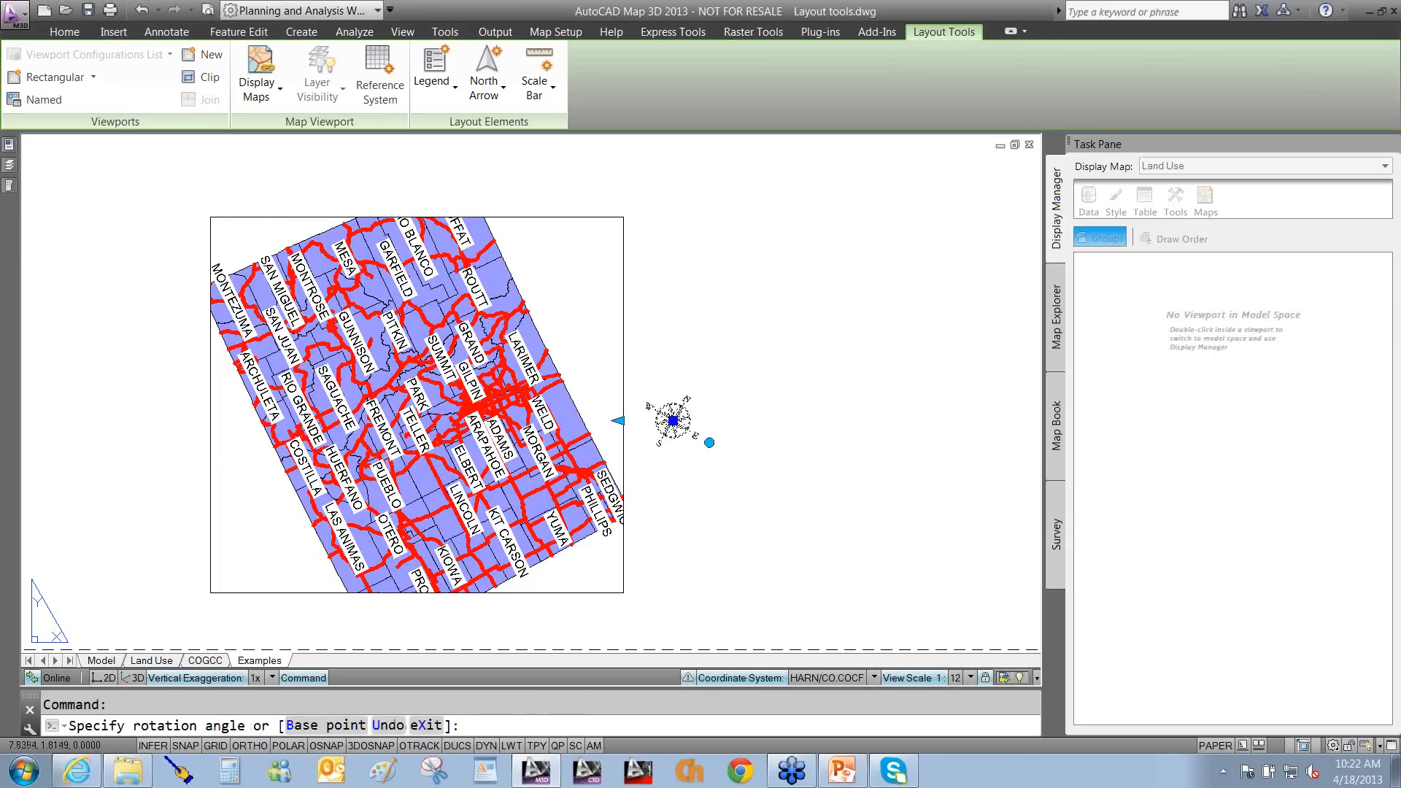
click(707, 440)
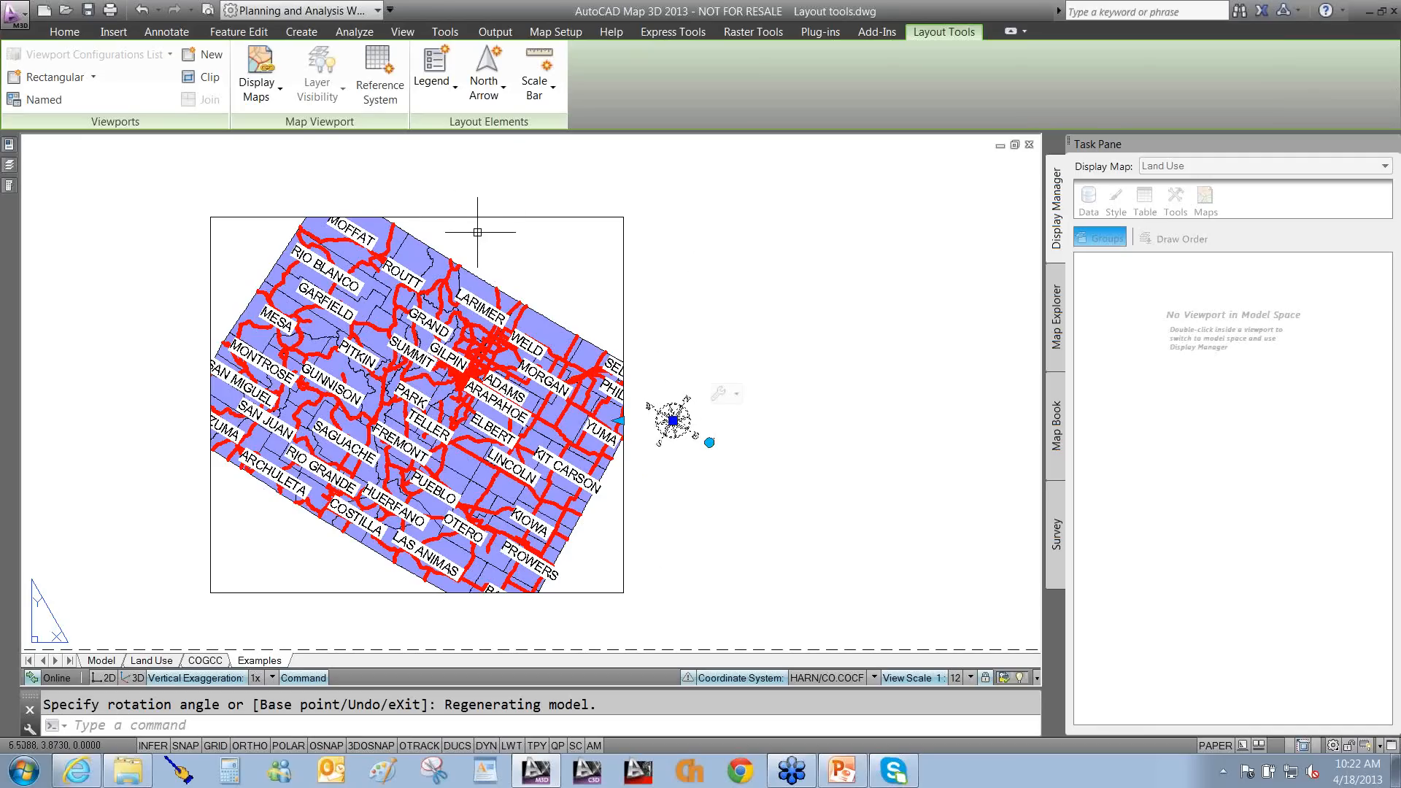
click(709, 443)
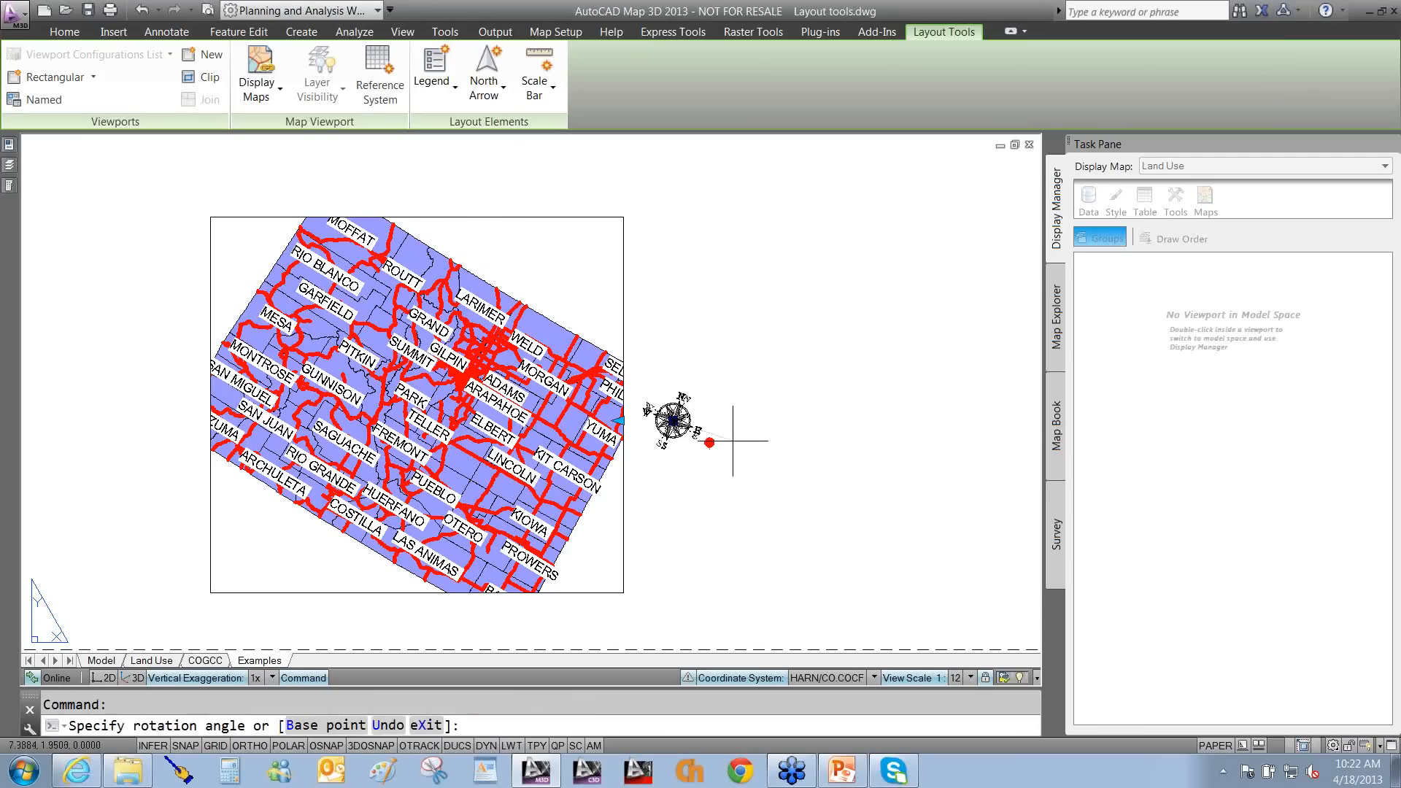
click(755, 426)
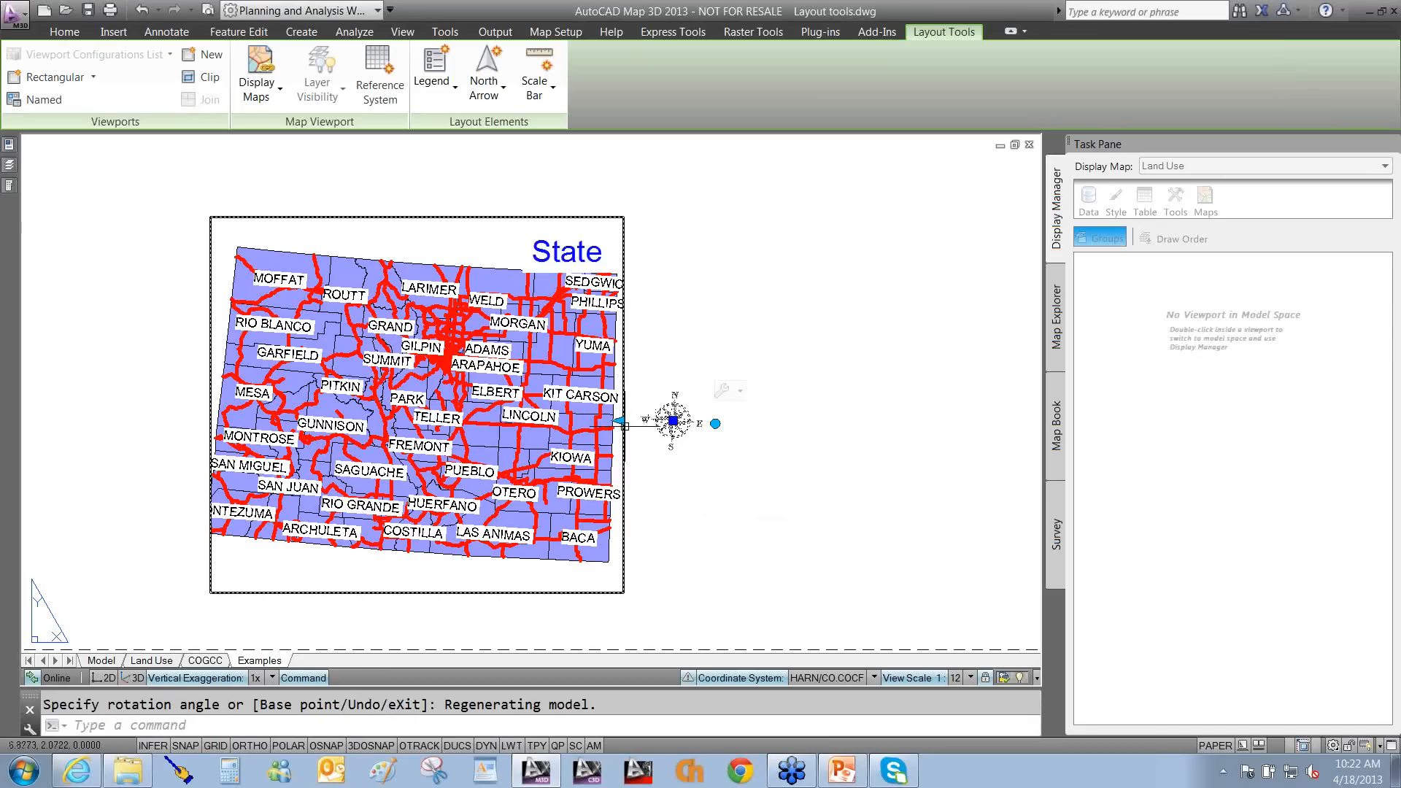
Reset the map to north-up from the north arrow's options and bring up the north arrow styles.
click(743, 394)
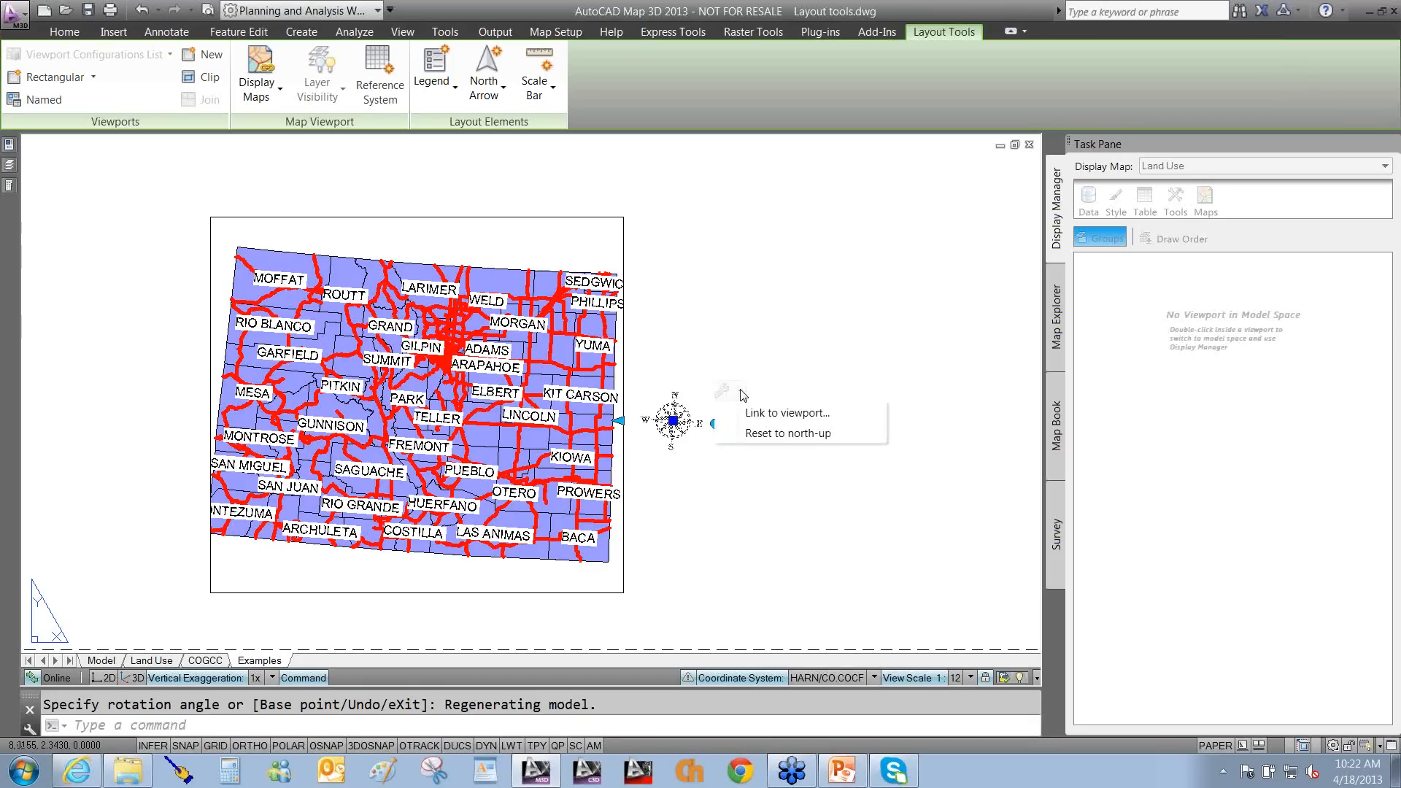
click(759, 434)
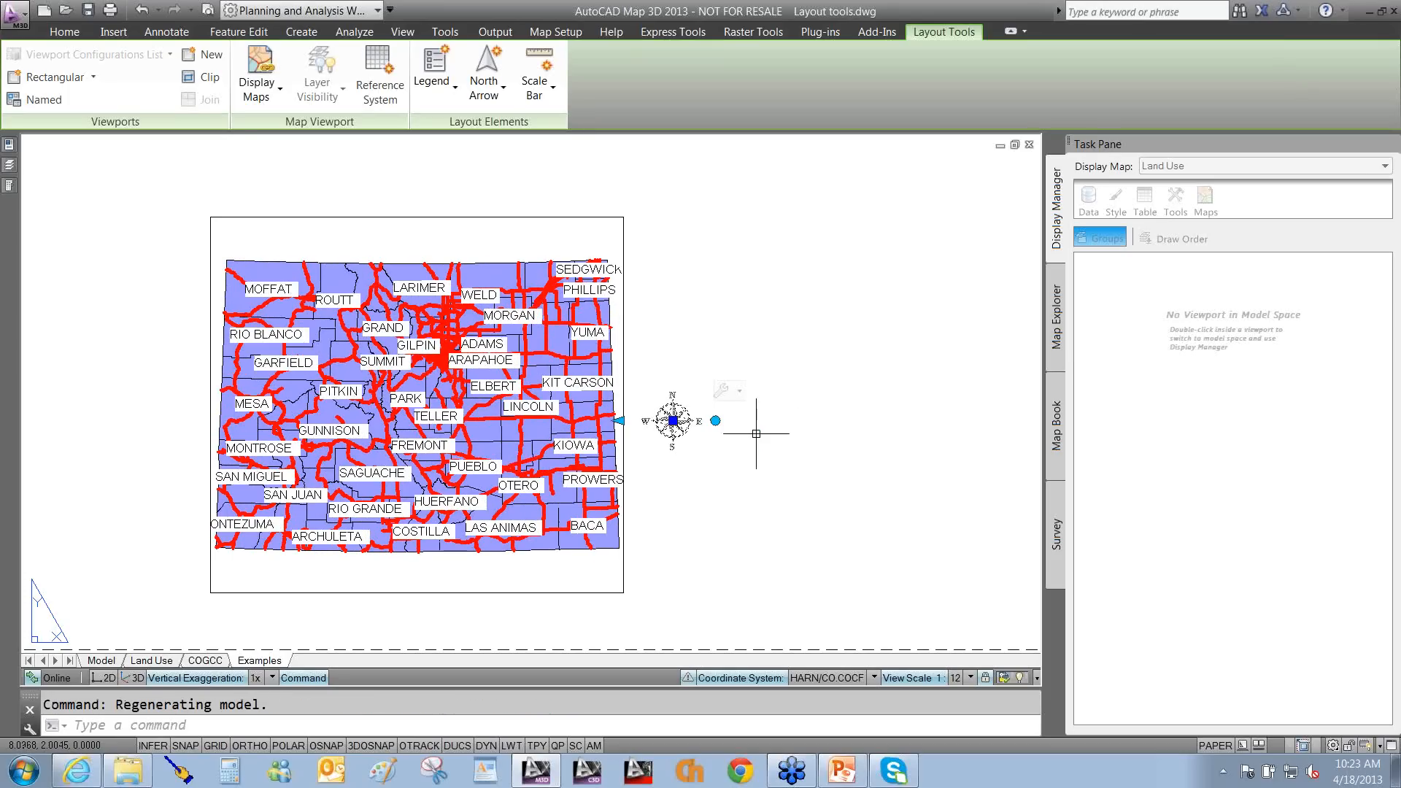
click(738, 392)
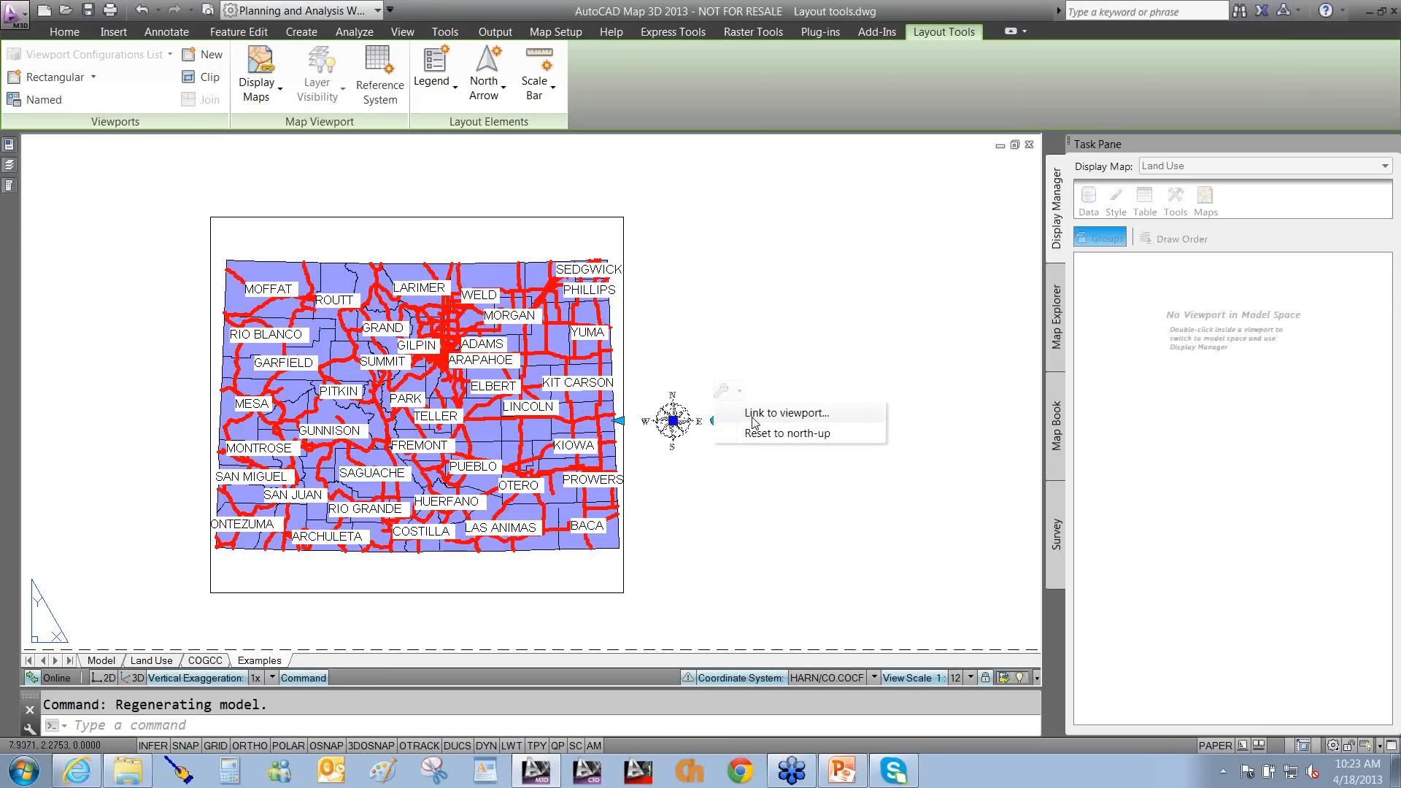
click(727, 514)
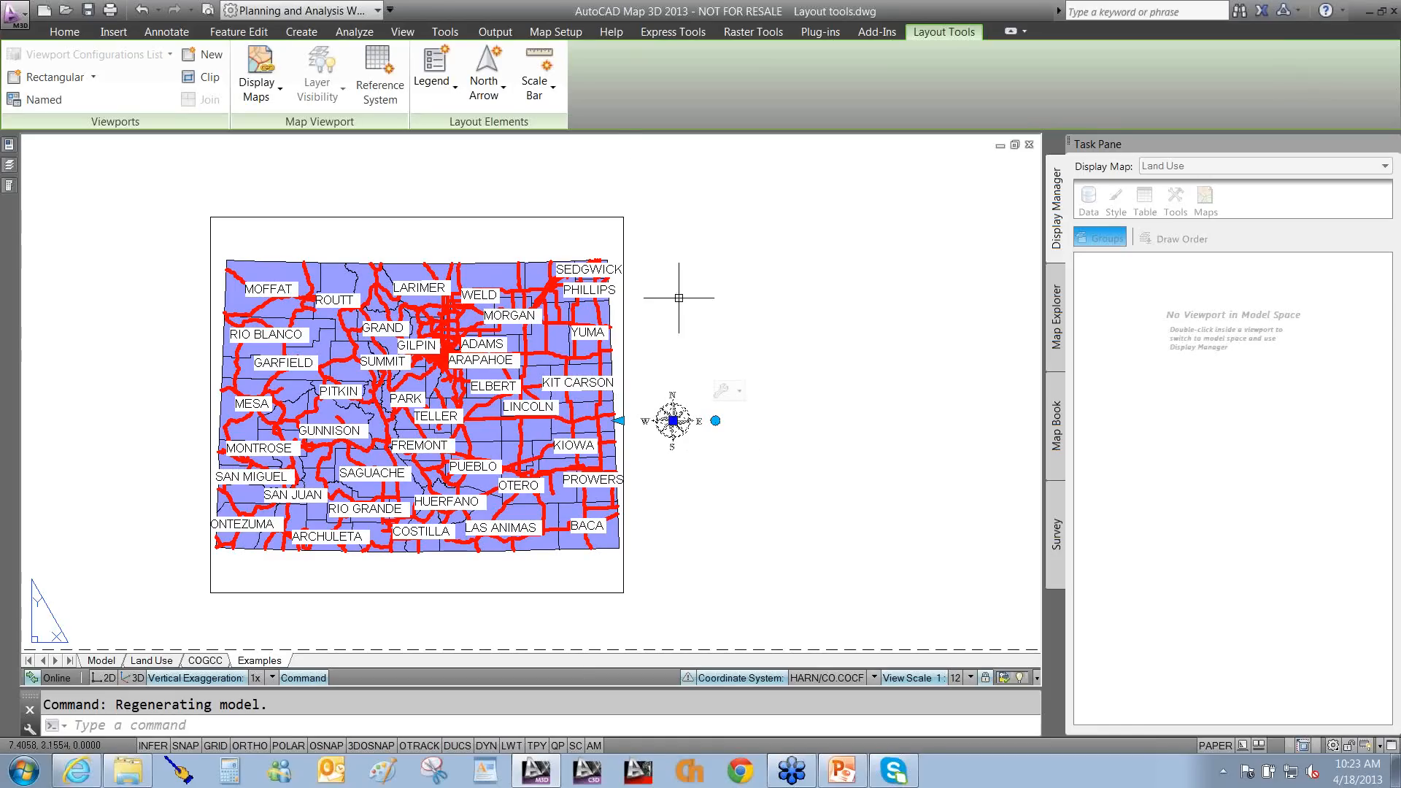
click(503, 101)
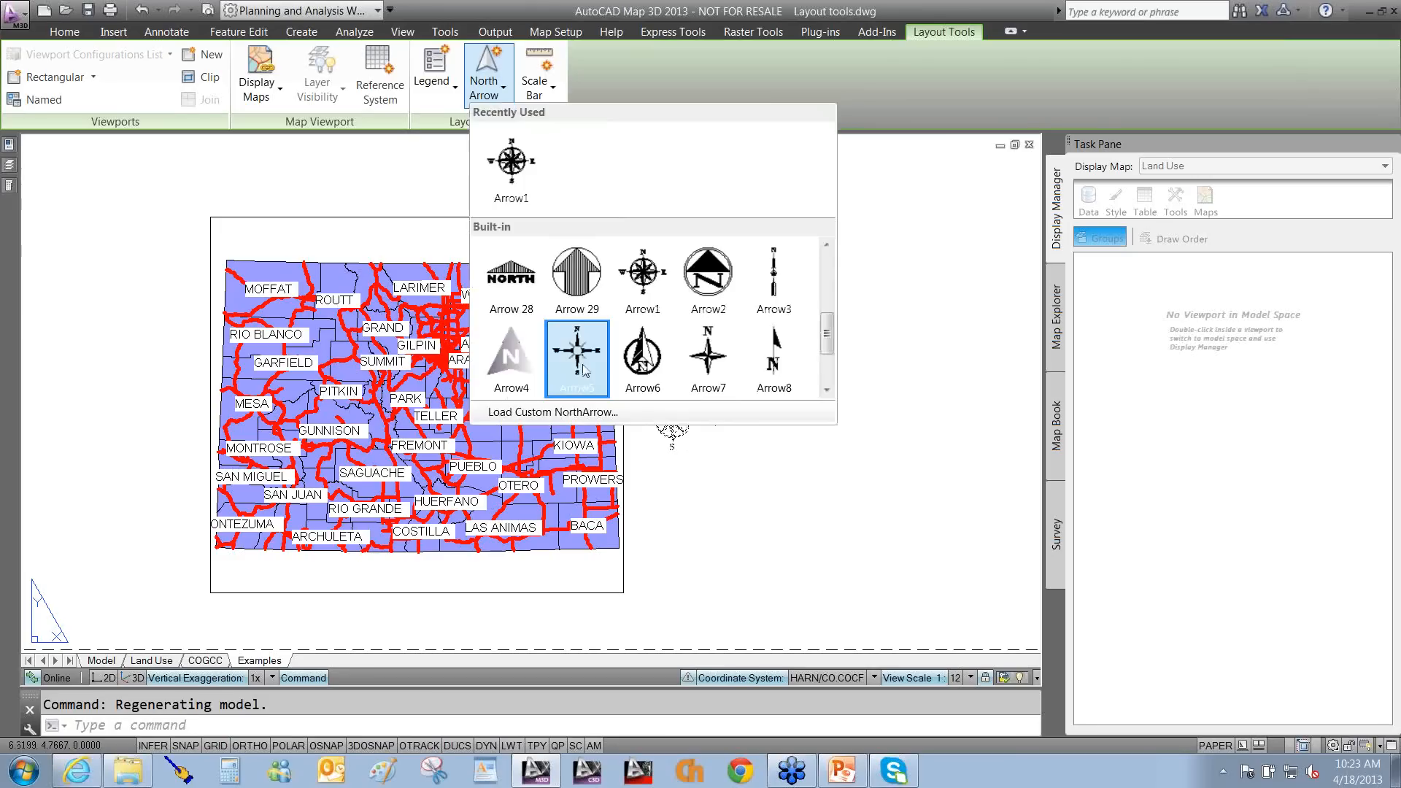
click(582, 365)
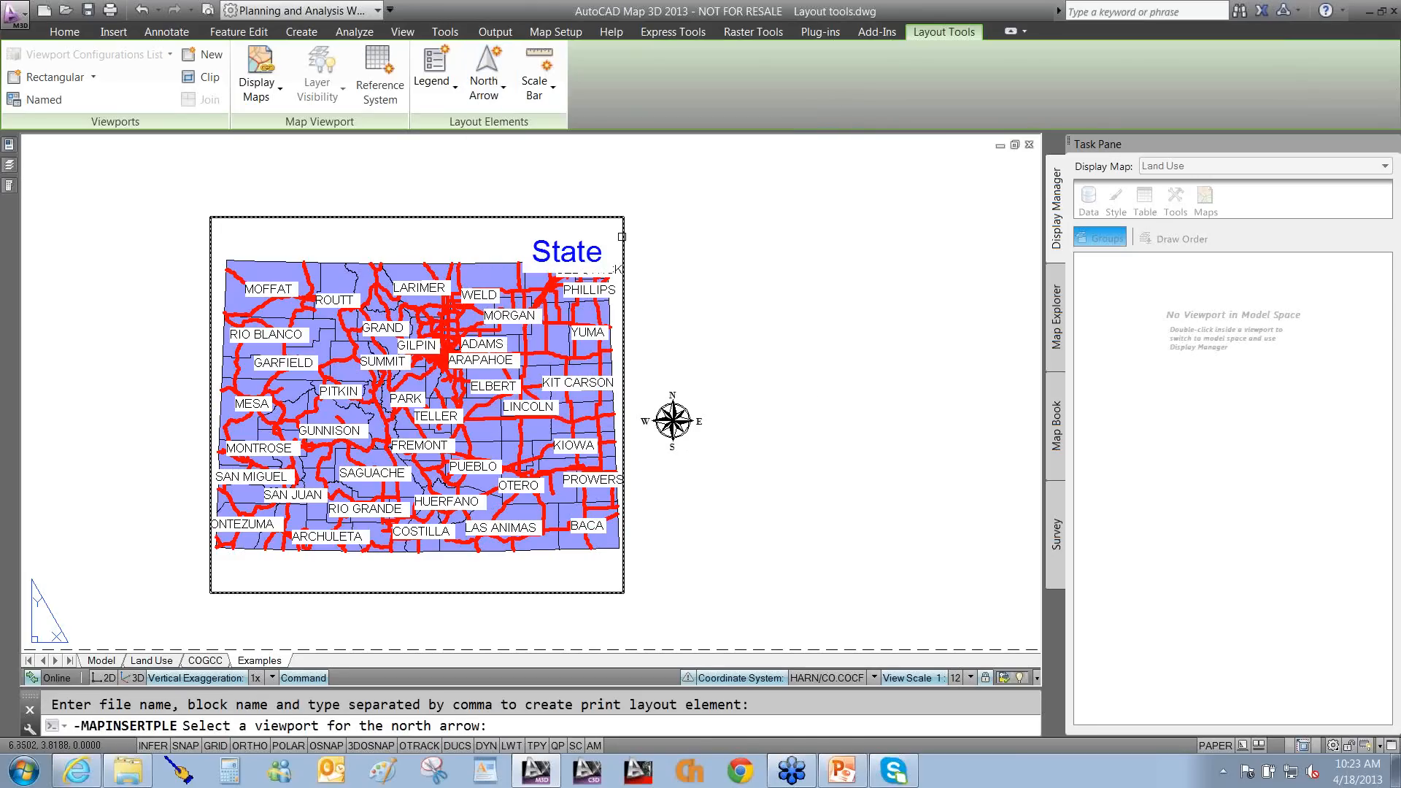
click(623, 235)
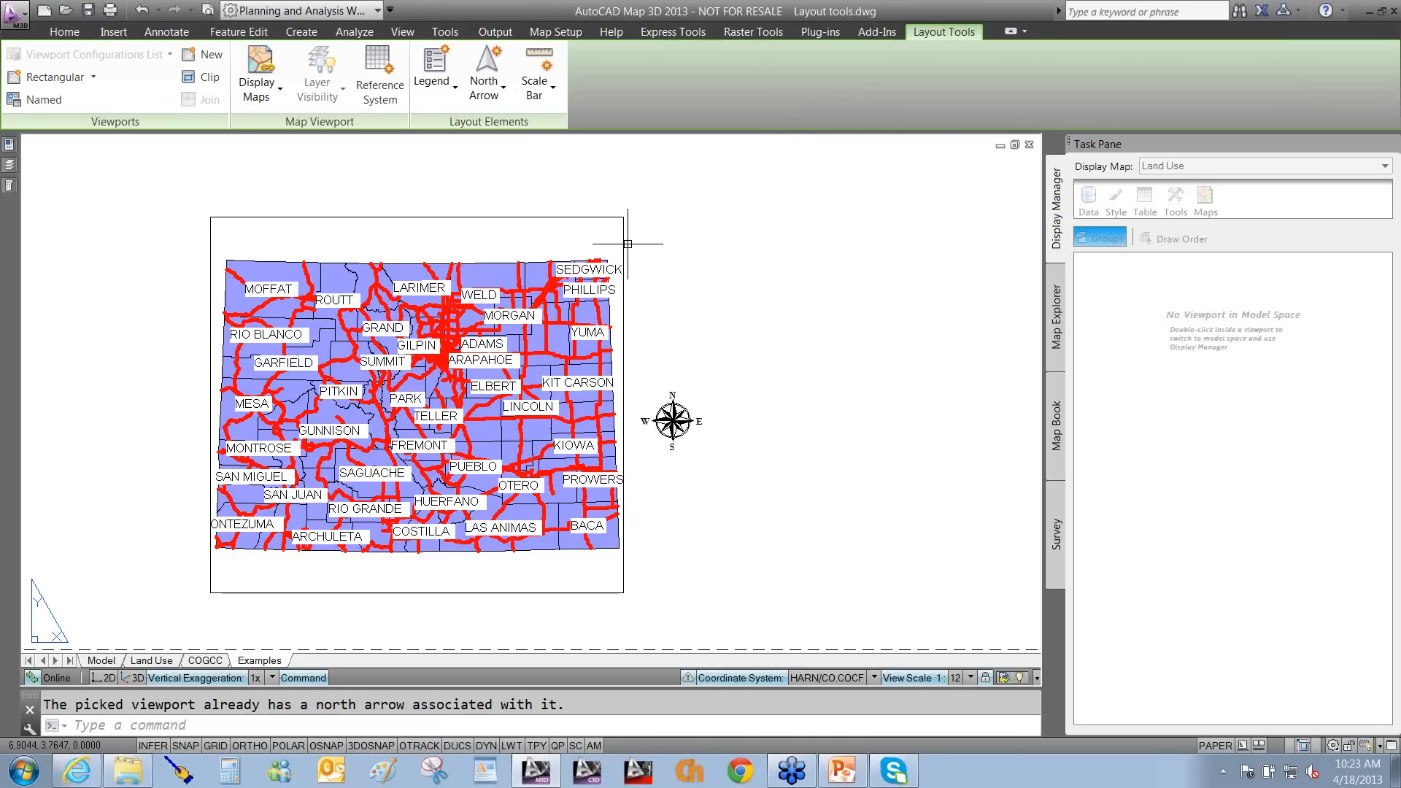
mouse_move(584, 339)
mouse_down()
mouse_move(422, 657)
mouse_move(368, 685)
mouse_up()
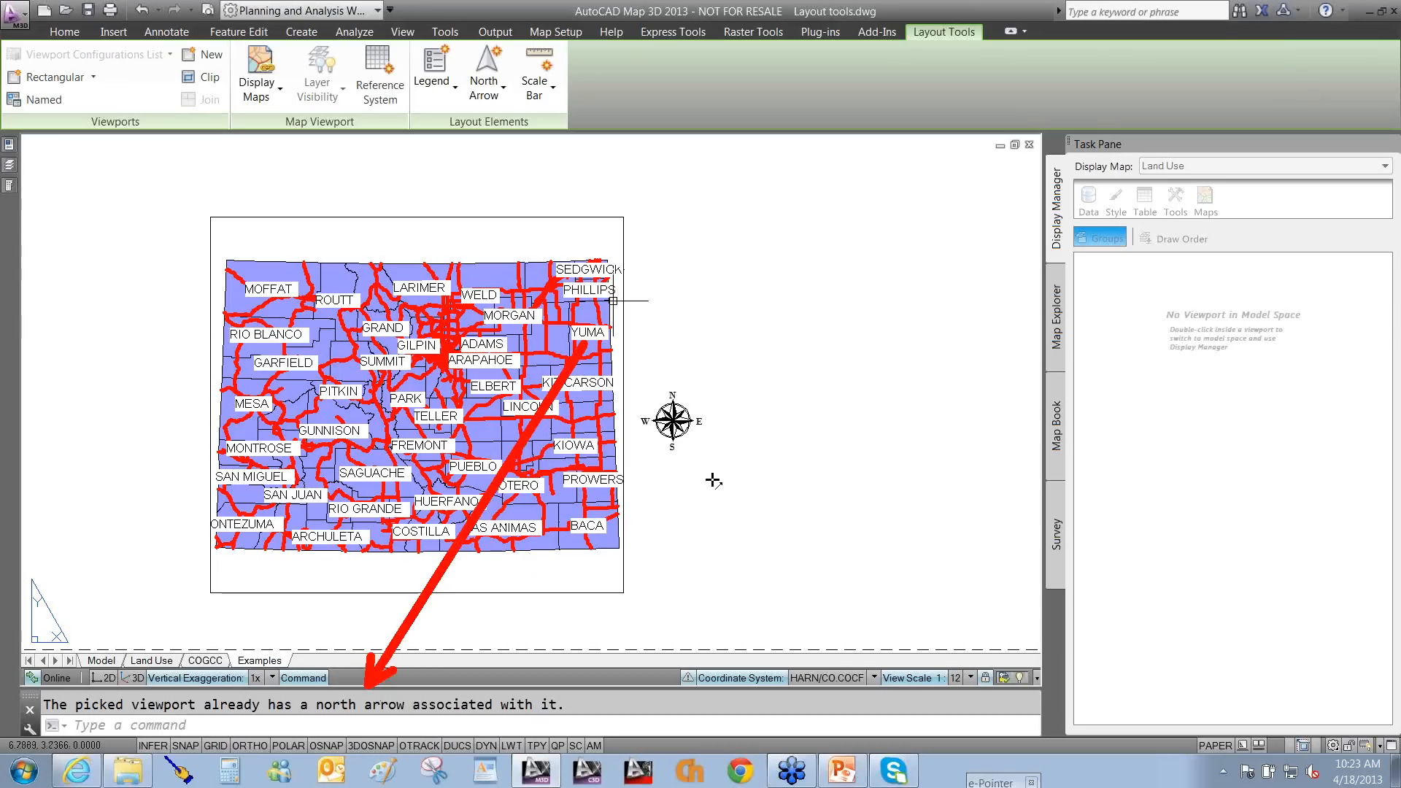
key(Escape)
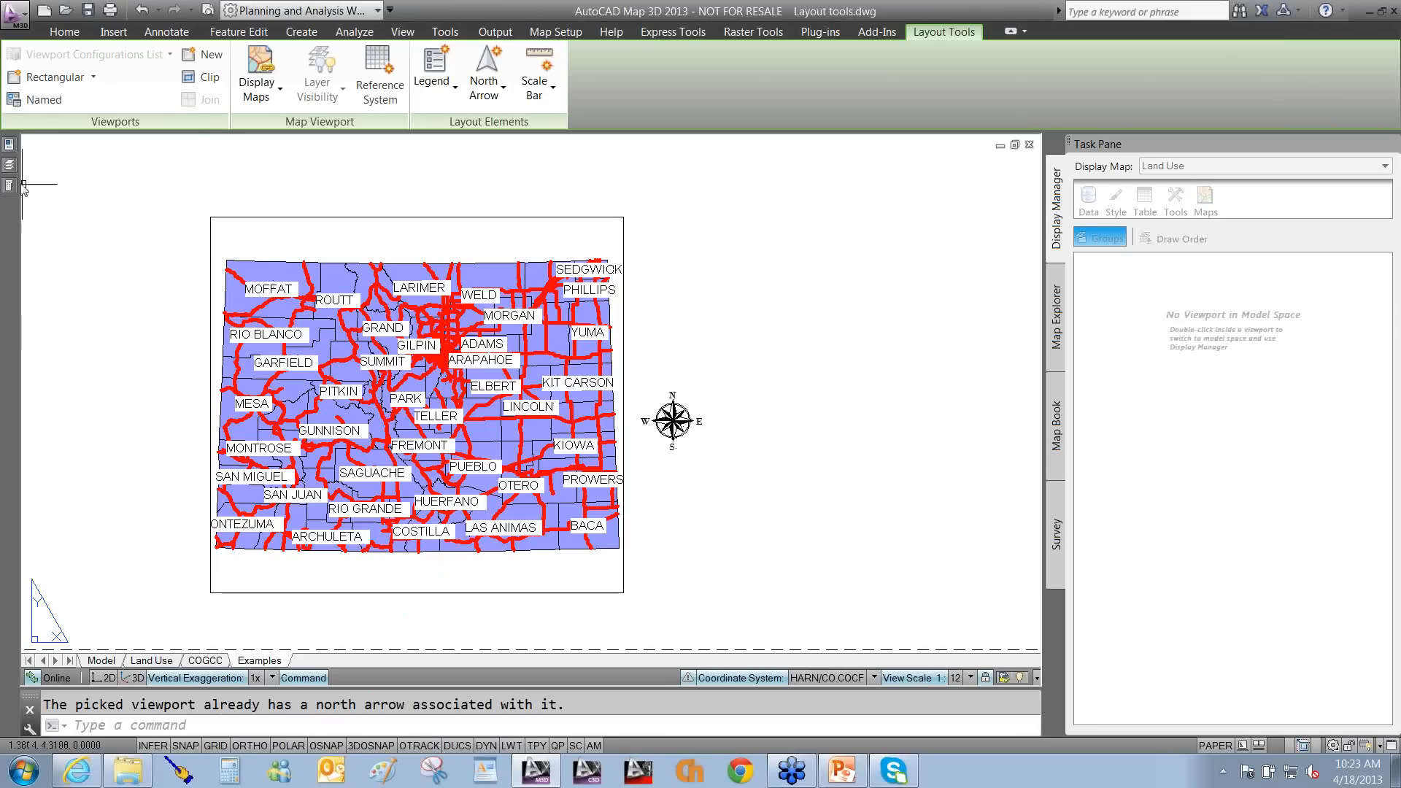
Restore the north2 view of example arrows and scroll through the North Arrow style list.
mouse_move(22, 234)
click(71, 218)
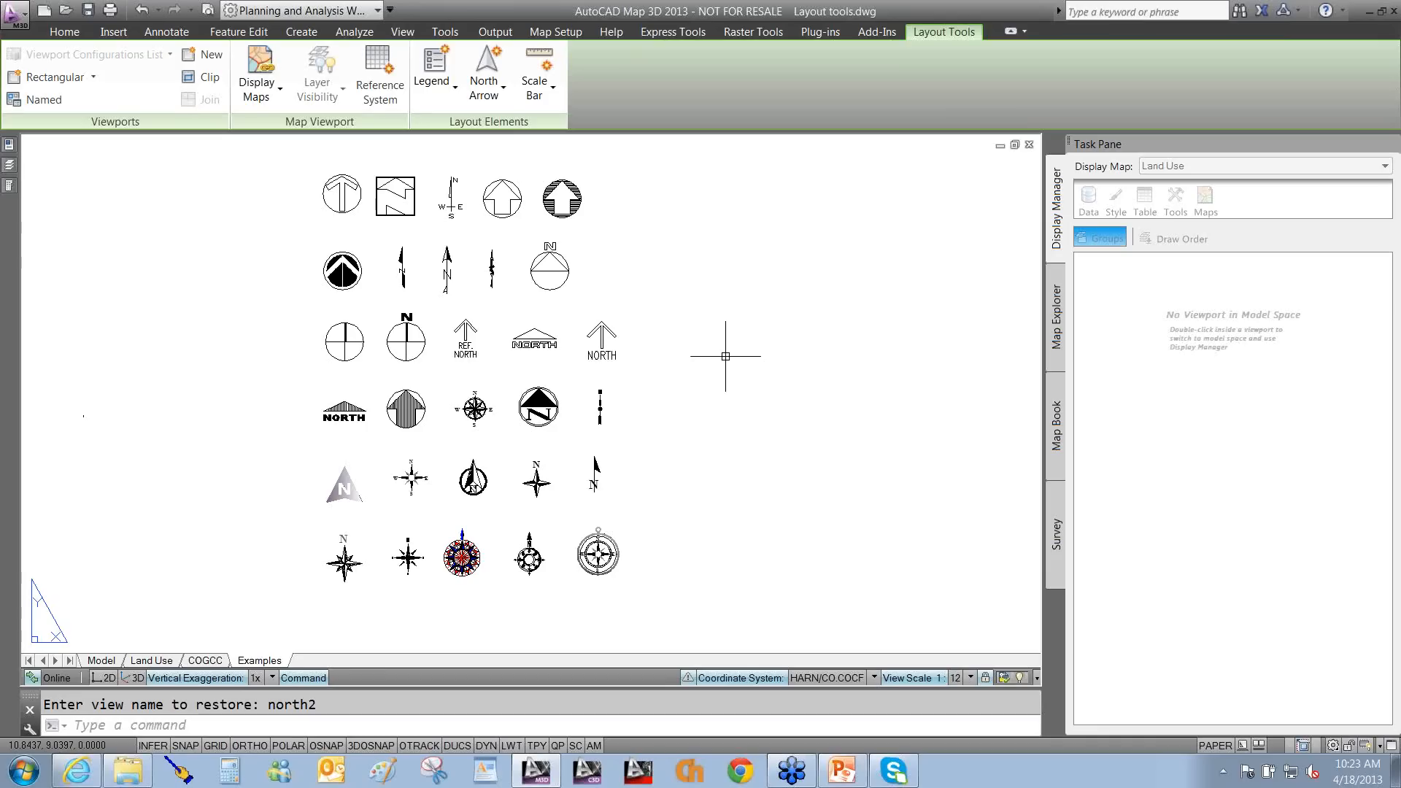
click(488, 100)
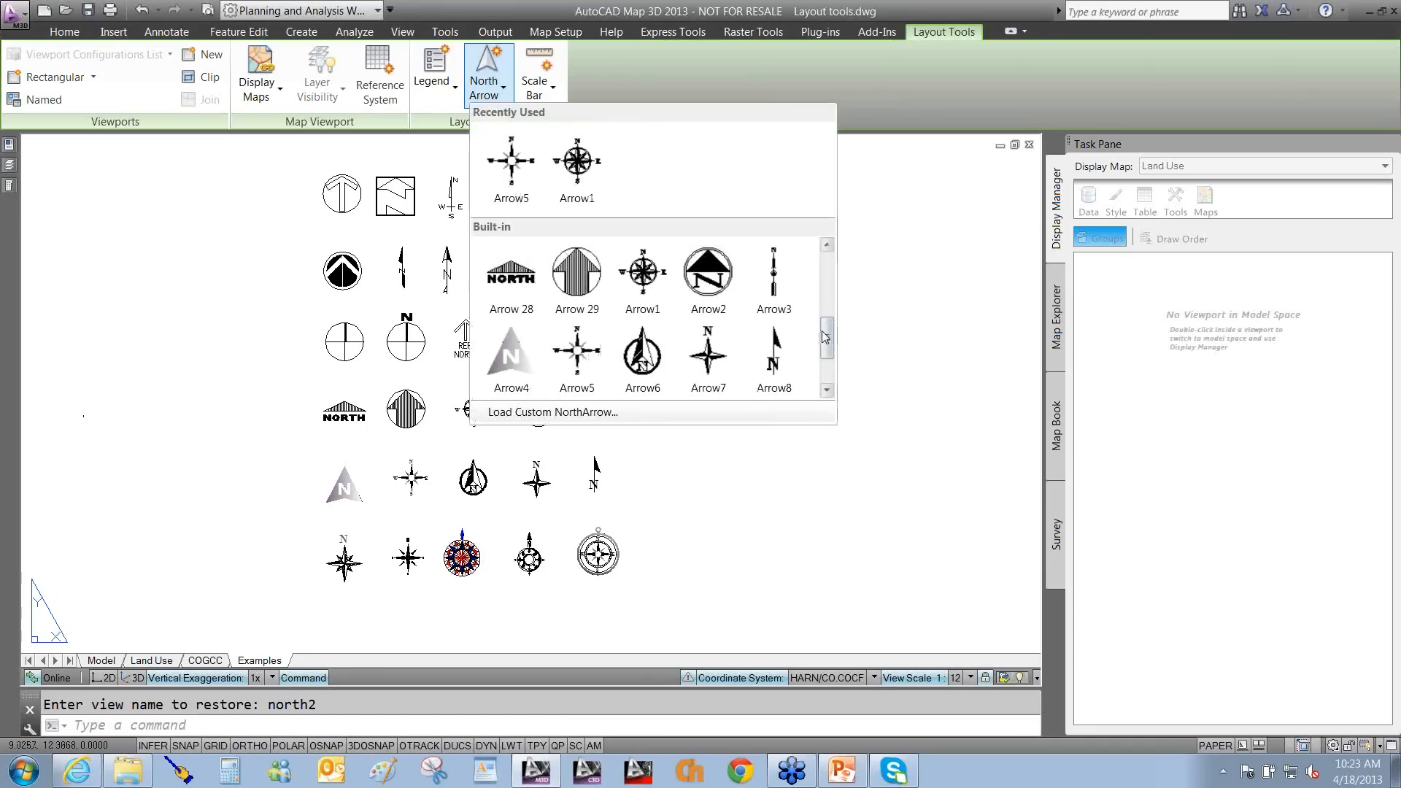
drag(826, 336, 850, 374)
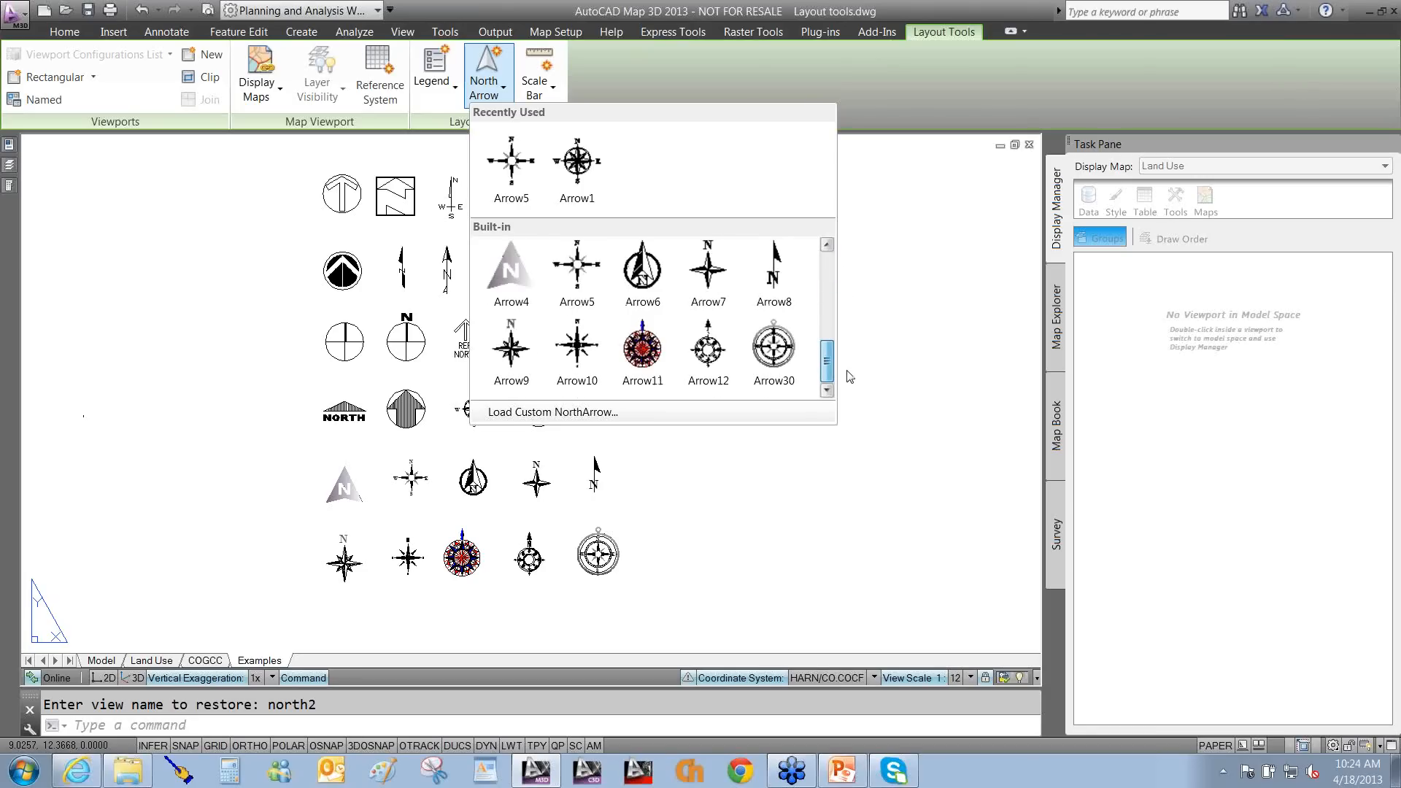
drag(848, 377, 845, 376)
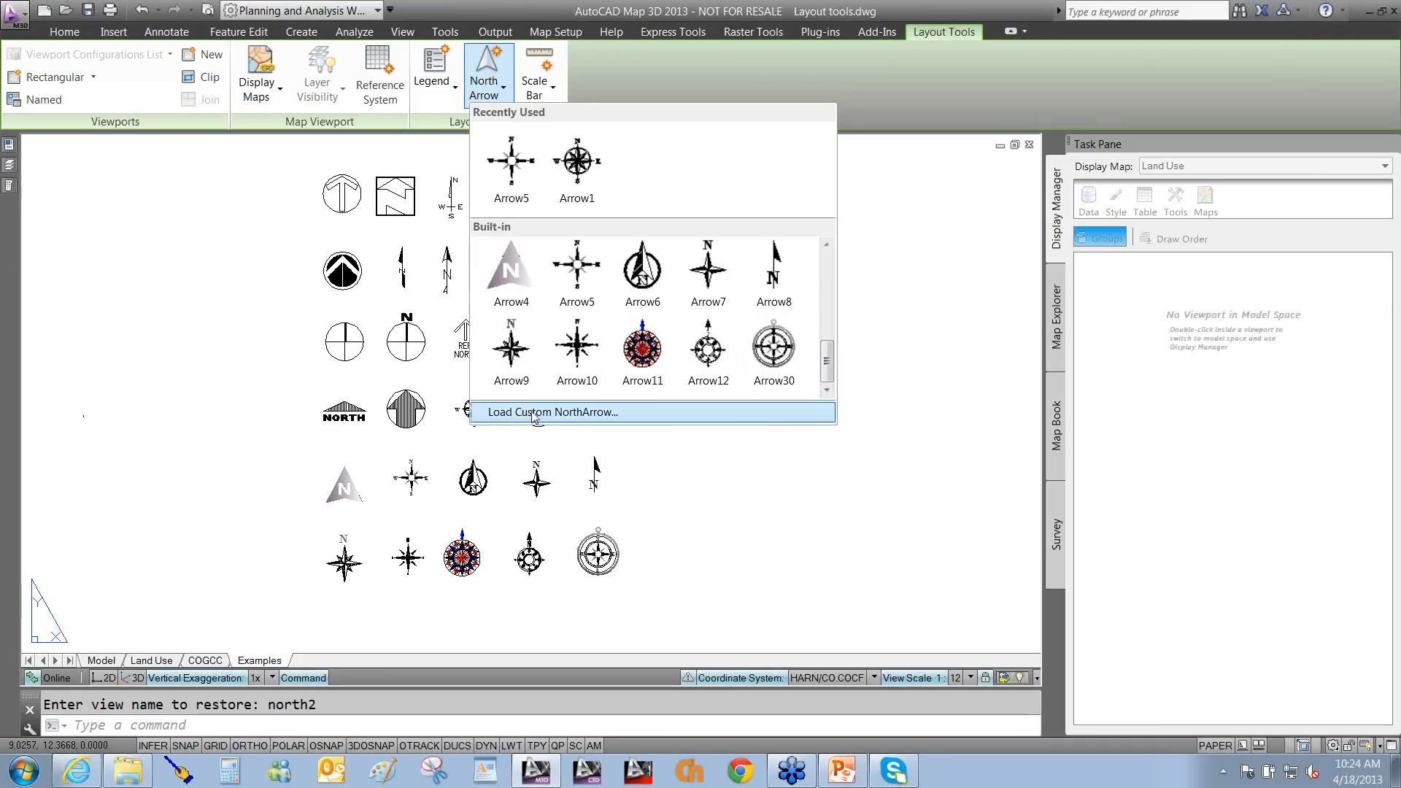
click(533, 413)
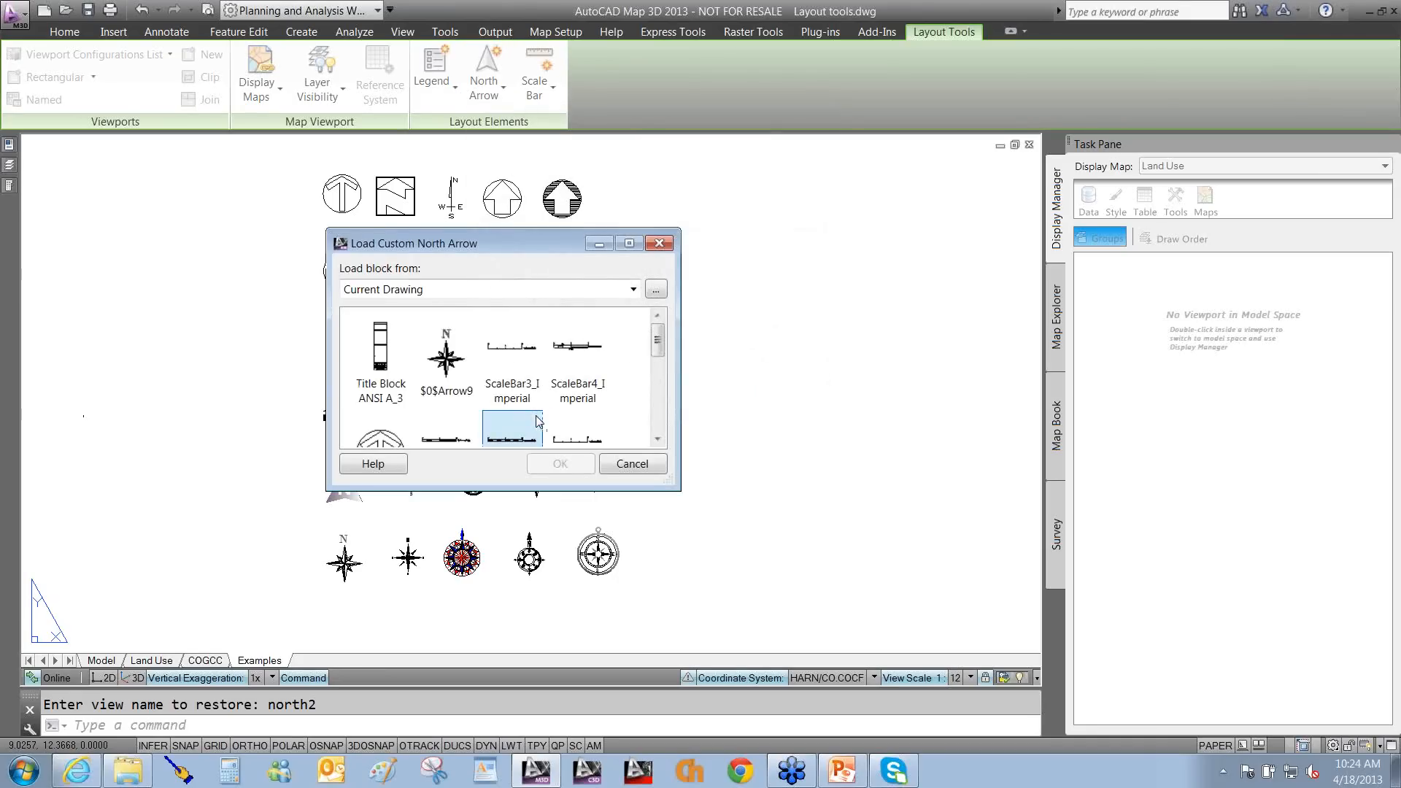
drag(538, 422, 419, 305)
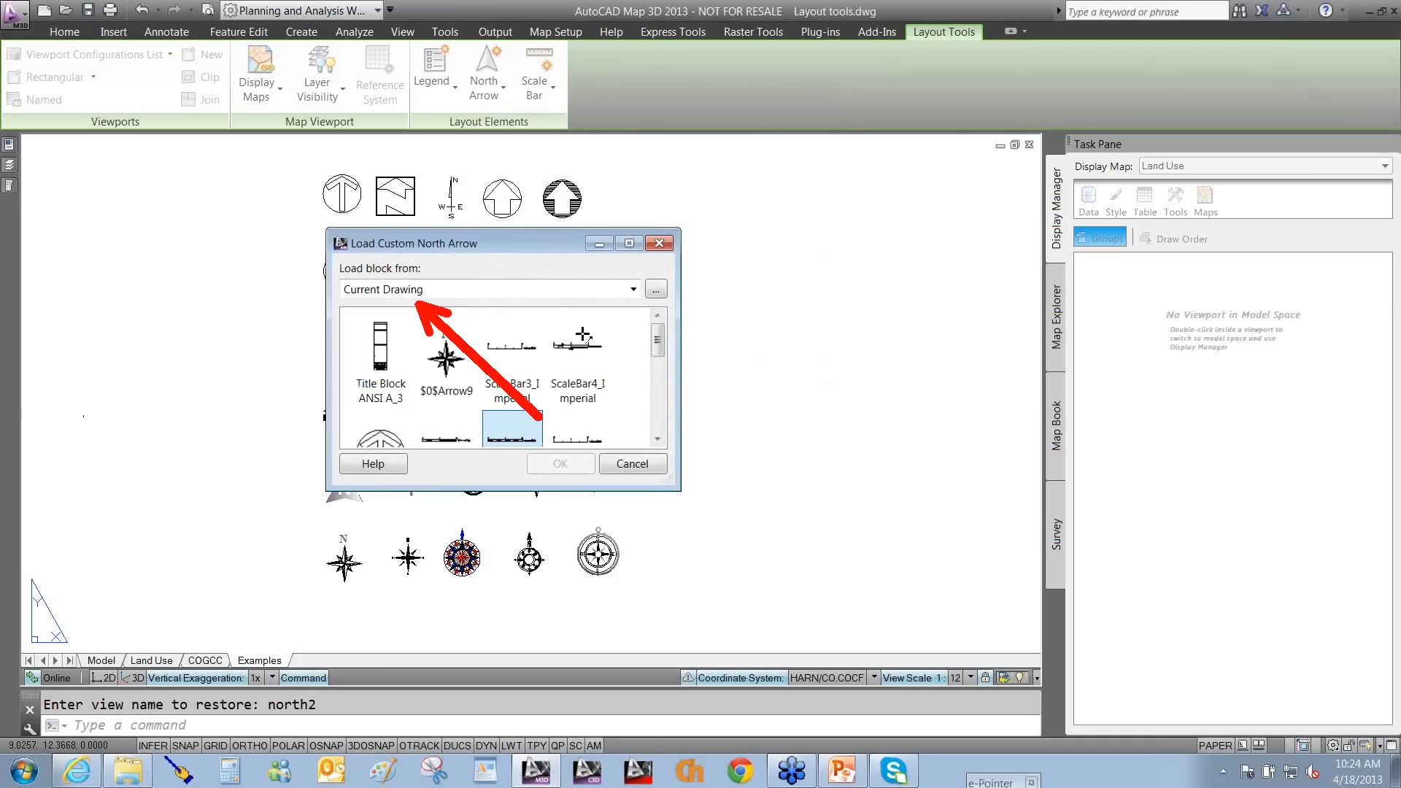
drag(617, 369, 662, 306)
mouse_move(655, 336)
mouse_down()
mouse_move(661, 427)
mouse_move(660, 334)
mouse_up()
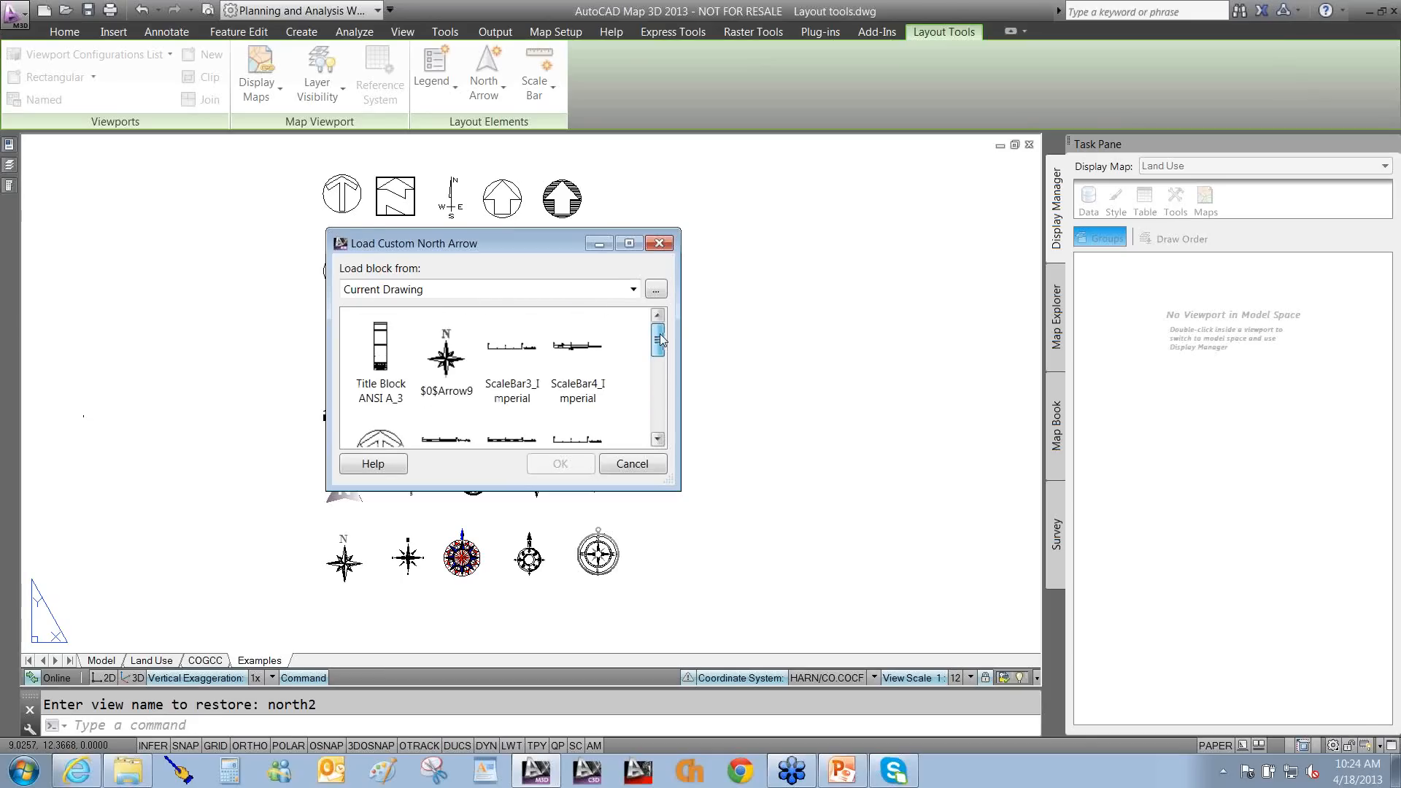
click(634, 290)
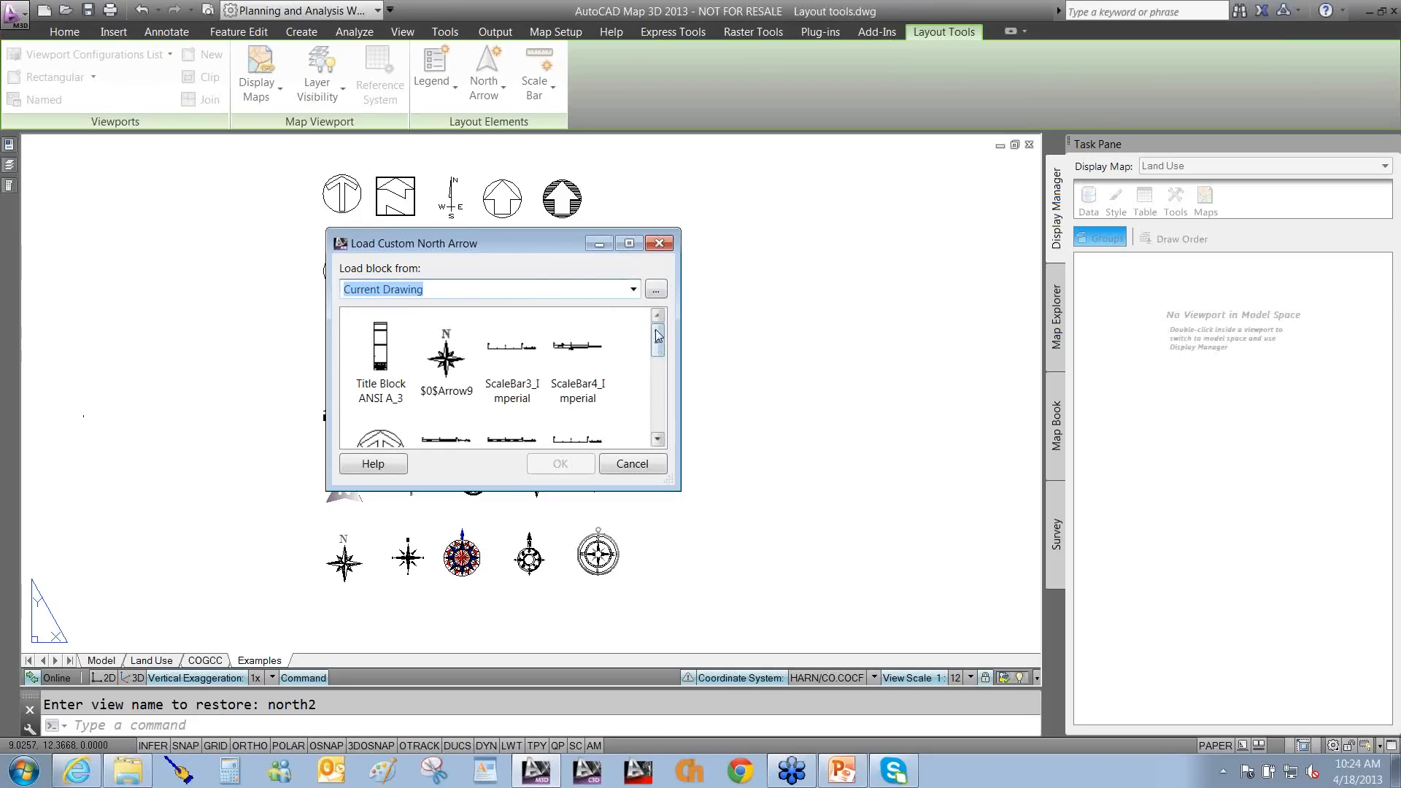
drag(659, 348, 661, 427)
click(632, 464)
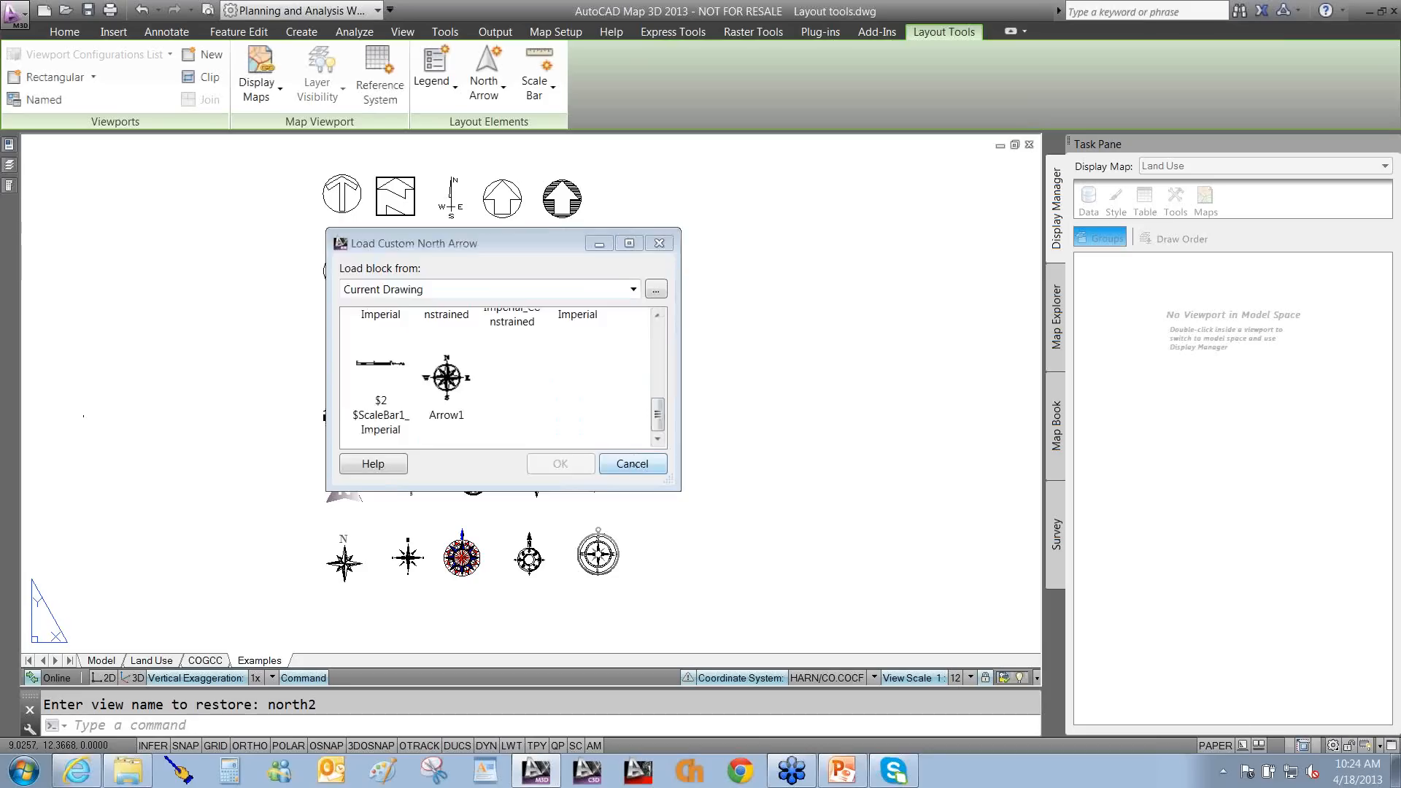
text(i INSERT)
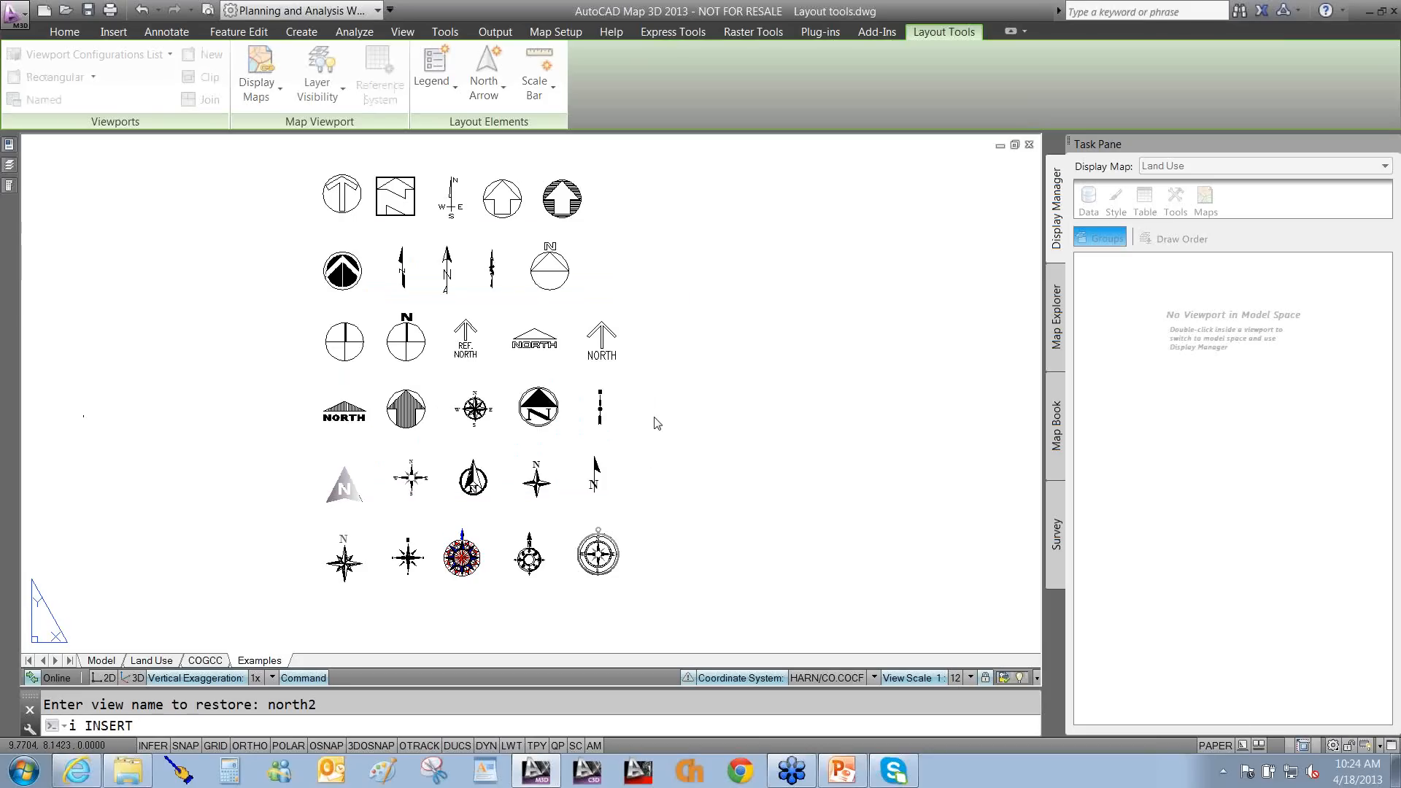
List the blocks available to insert, then cancel without inserting one.
key(Return)
click(702, 271)
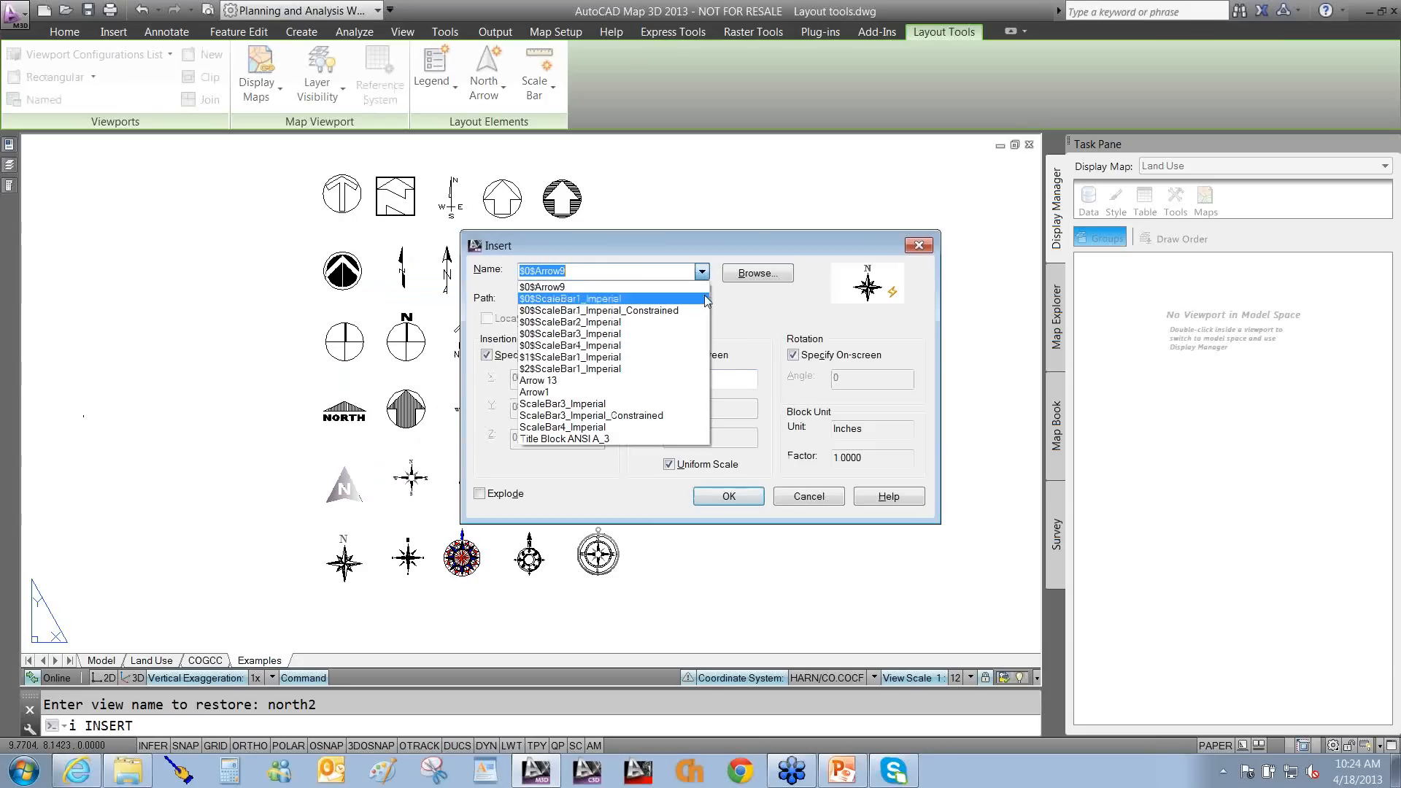
click(756, 475)
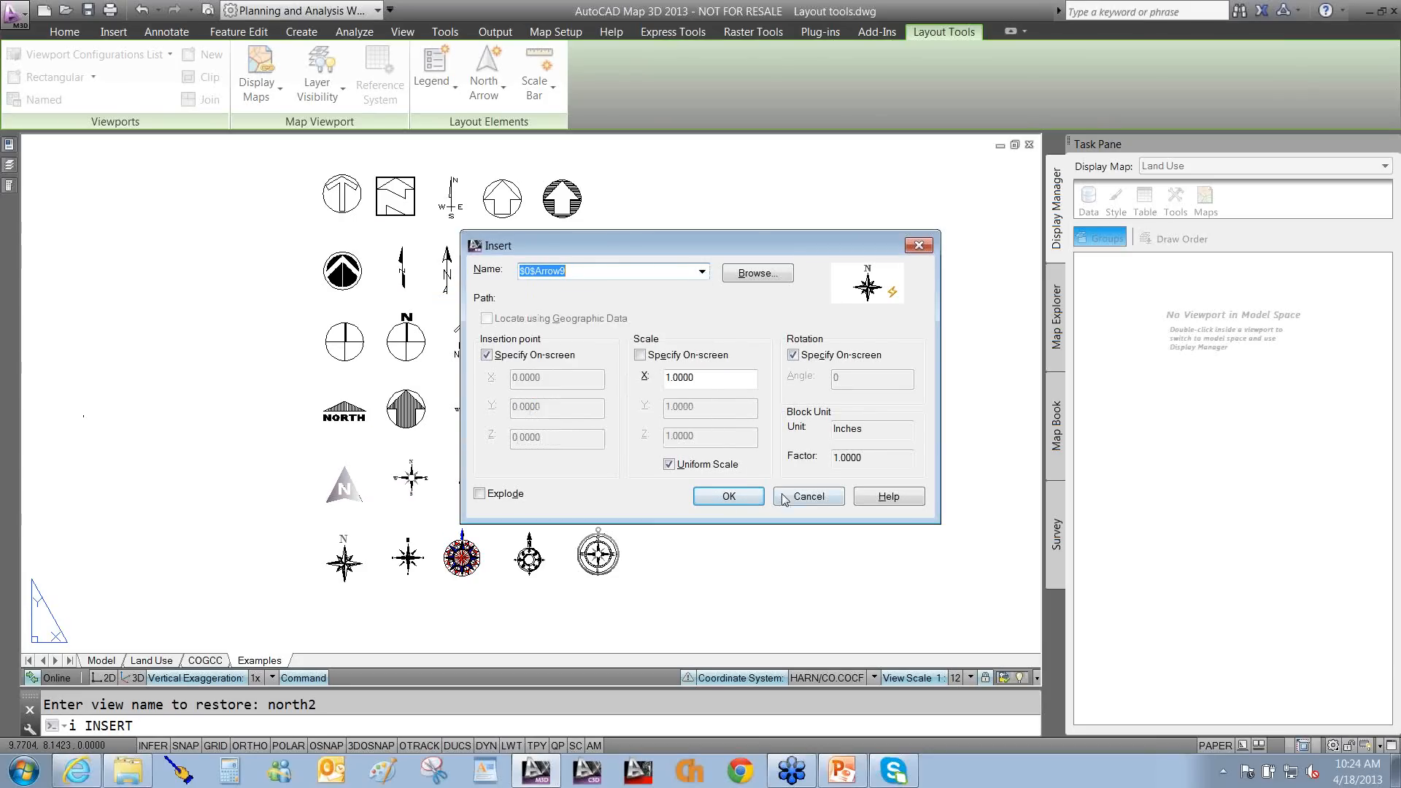
click(788, 497)
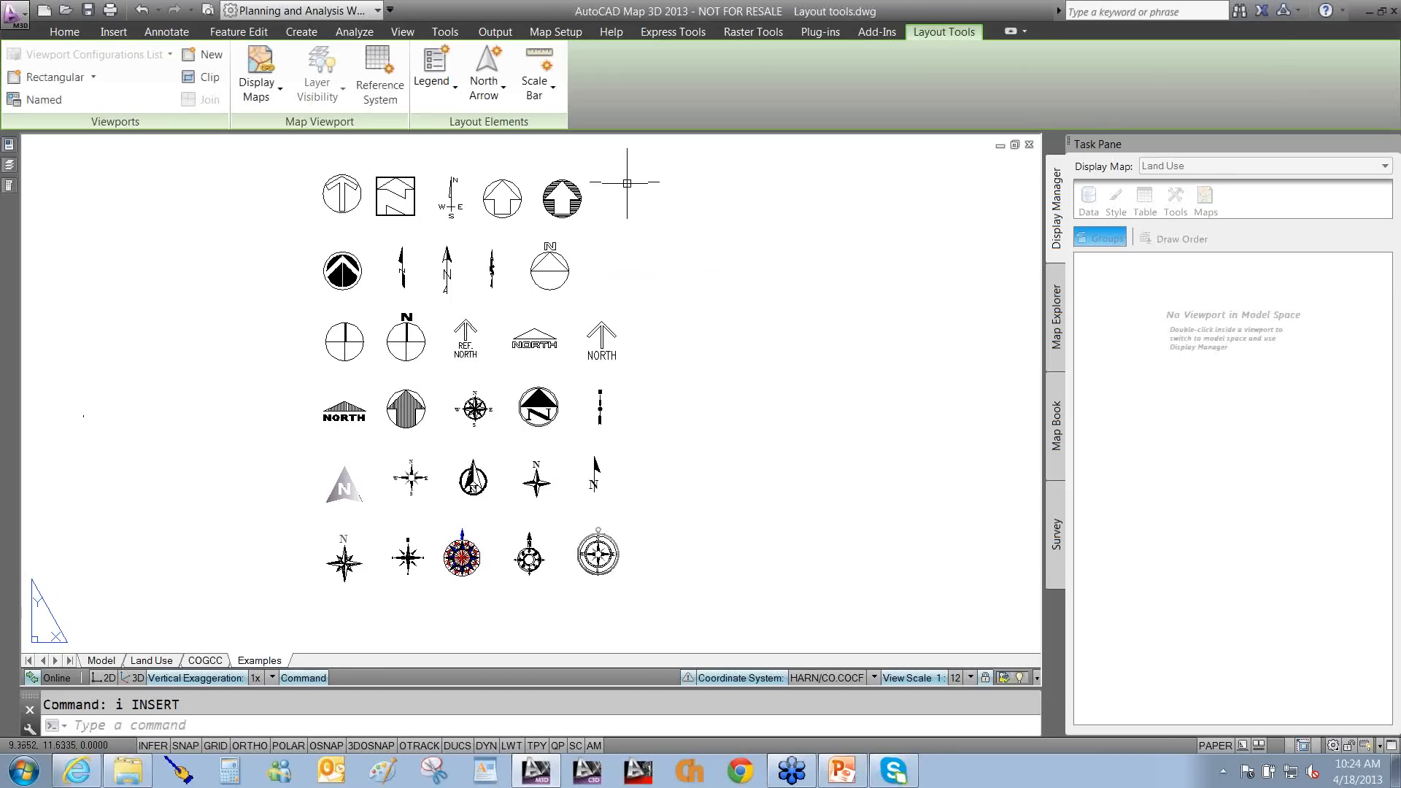
Pan and zoom in on the circle-with-triangle north arrow example.
middle_drag(627, 214, 632, 386)
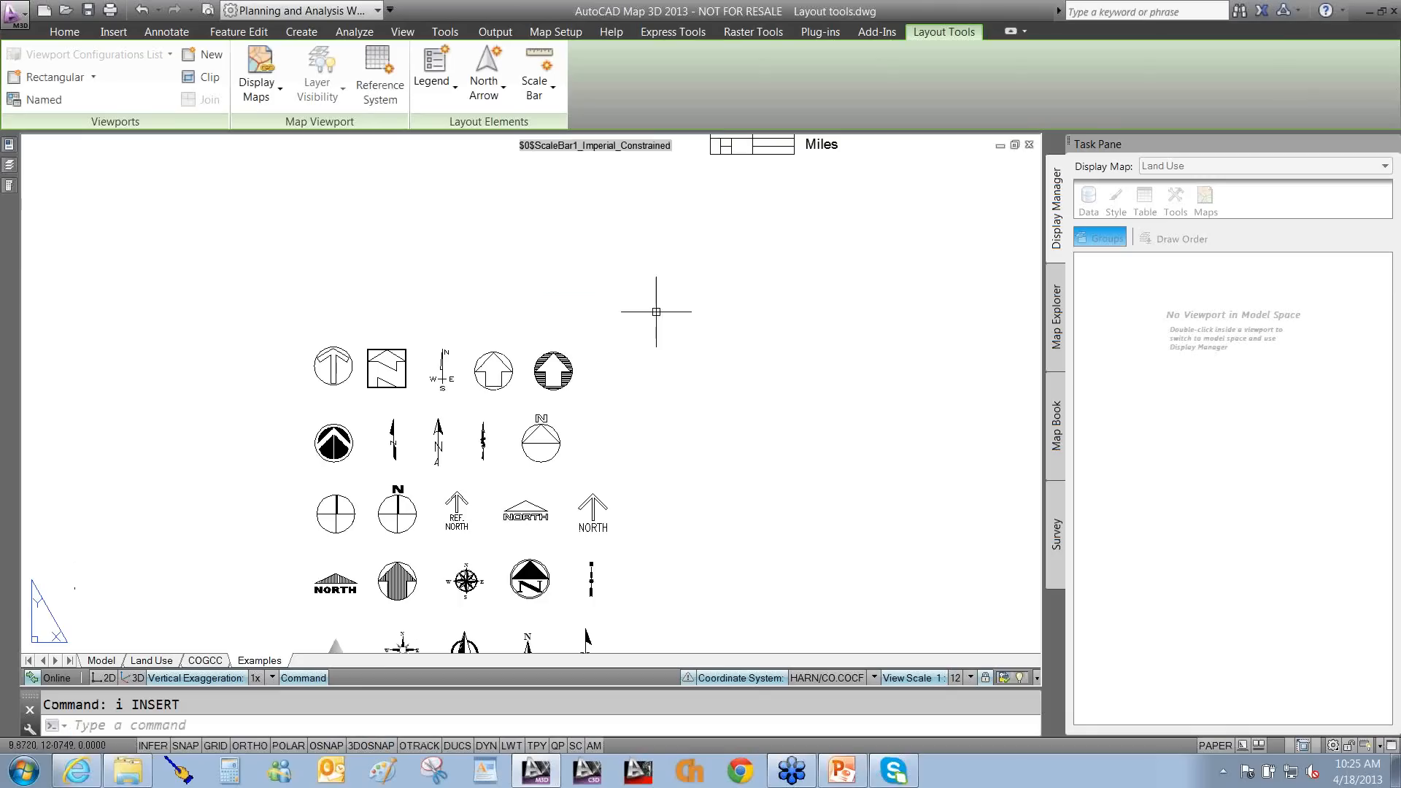
middle_drag(694, 265, 563, 297)
scroll(592, 316, up, 2)
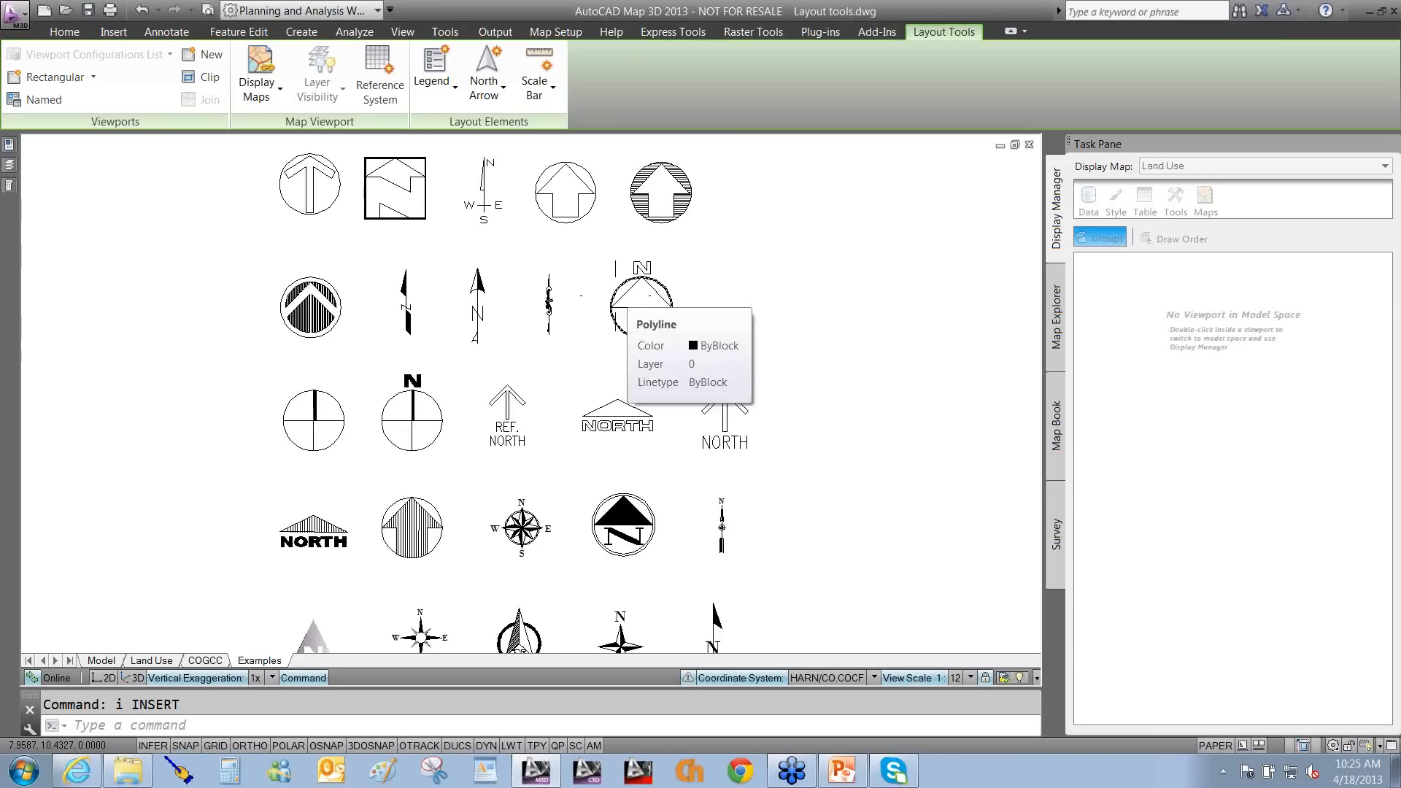
scroll(615, 296, up, 2)
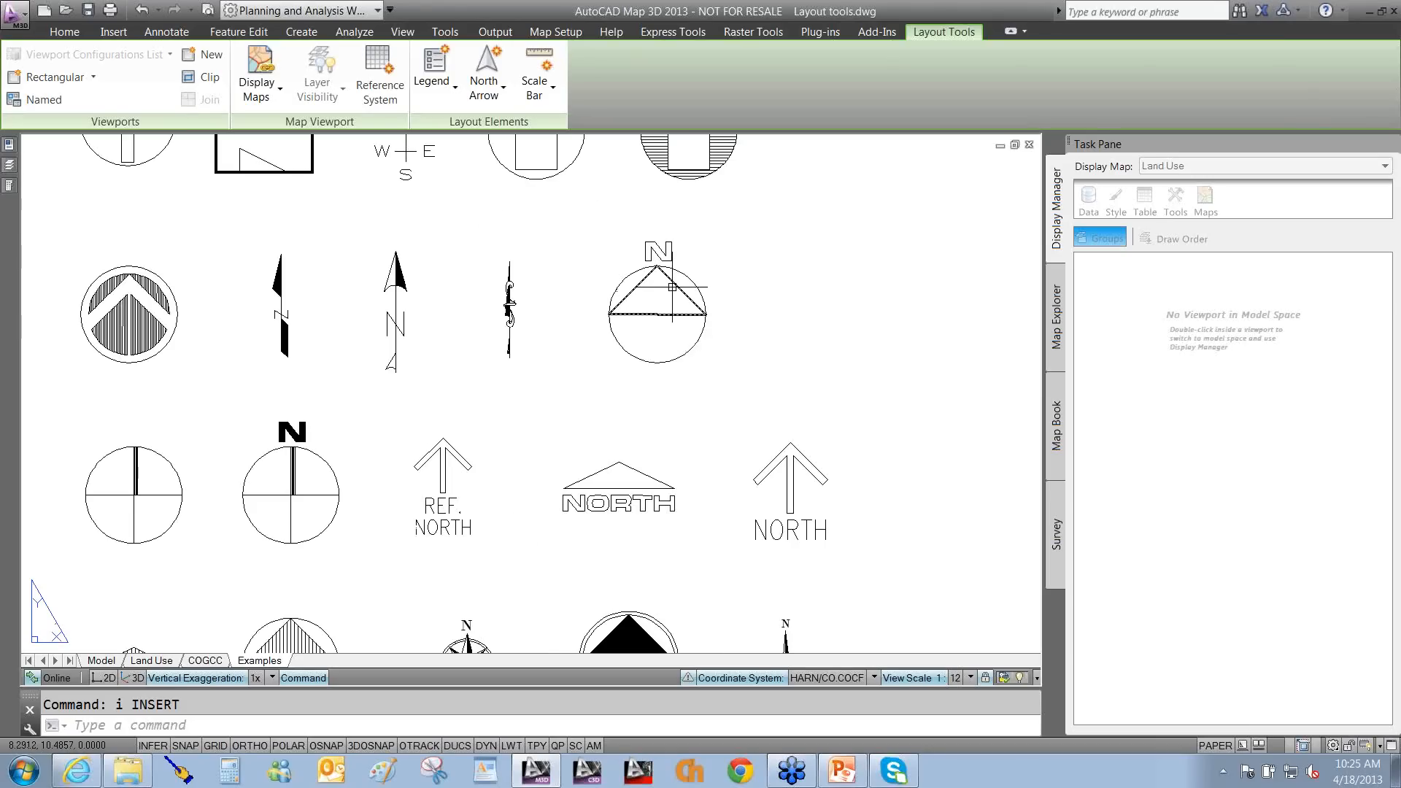
scroll(667, 292, up, 3)
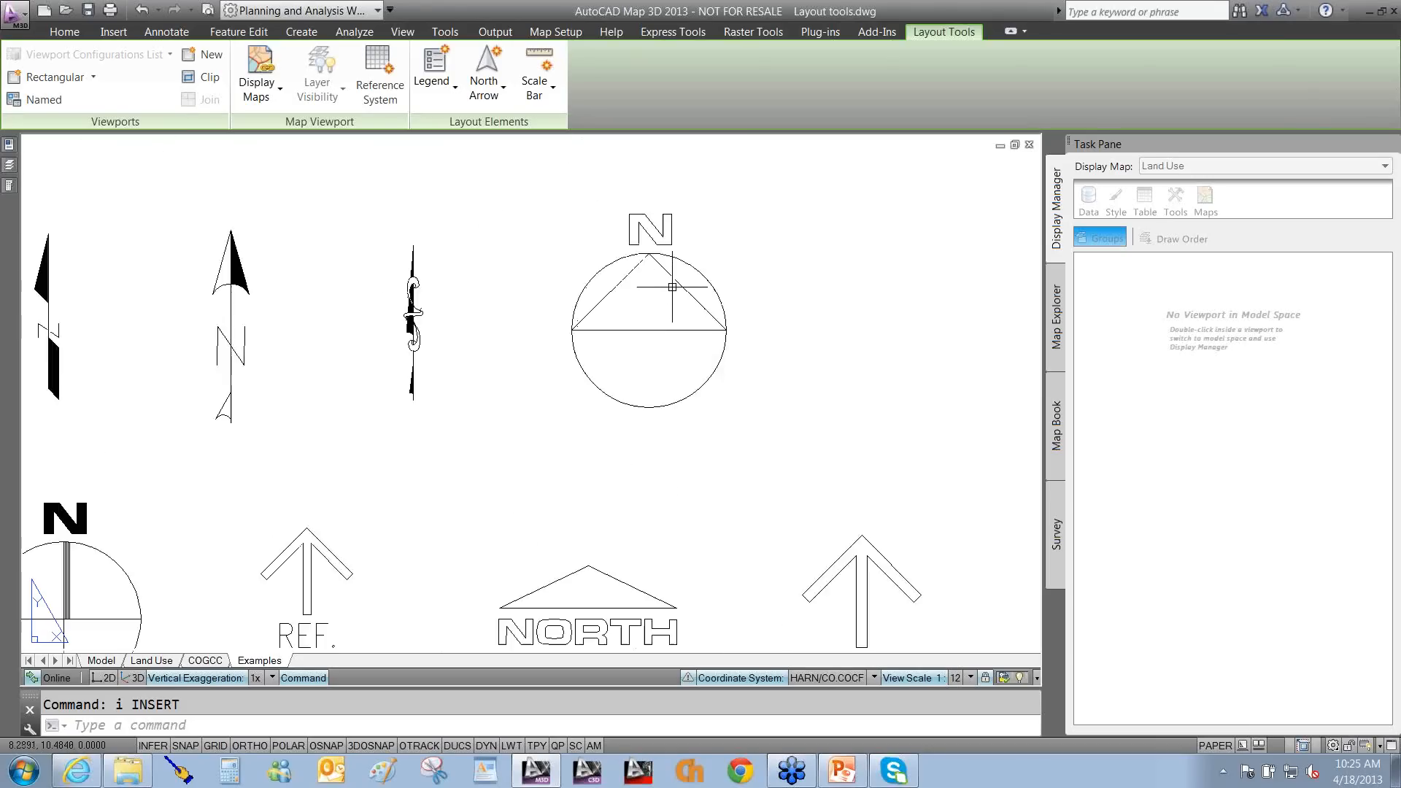
Erase the triangle and the N letter from the circled north arrow.
text(e)
key(Return)
click(696, 274)
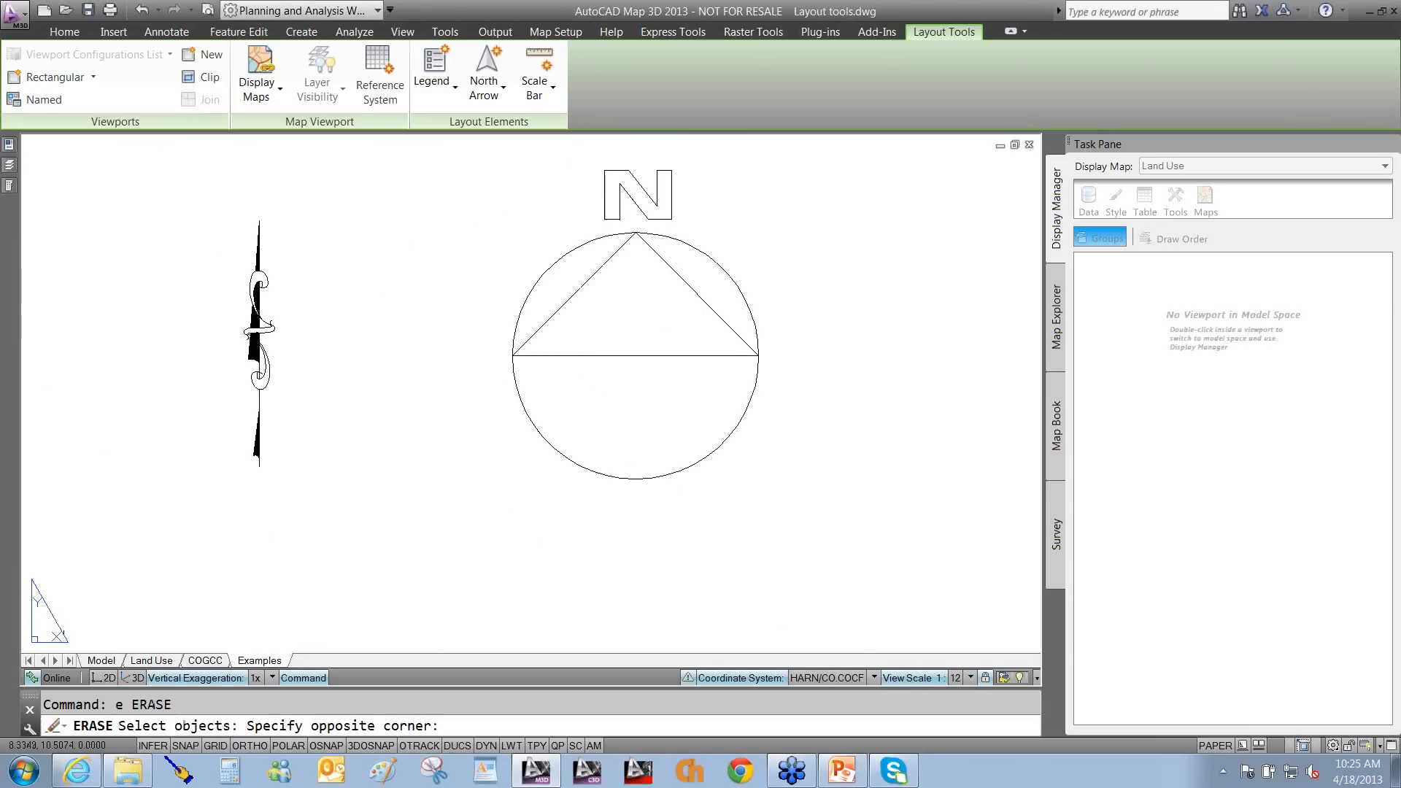
click(624, 342)
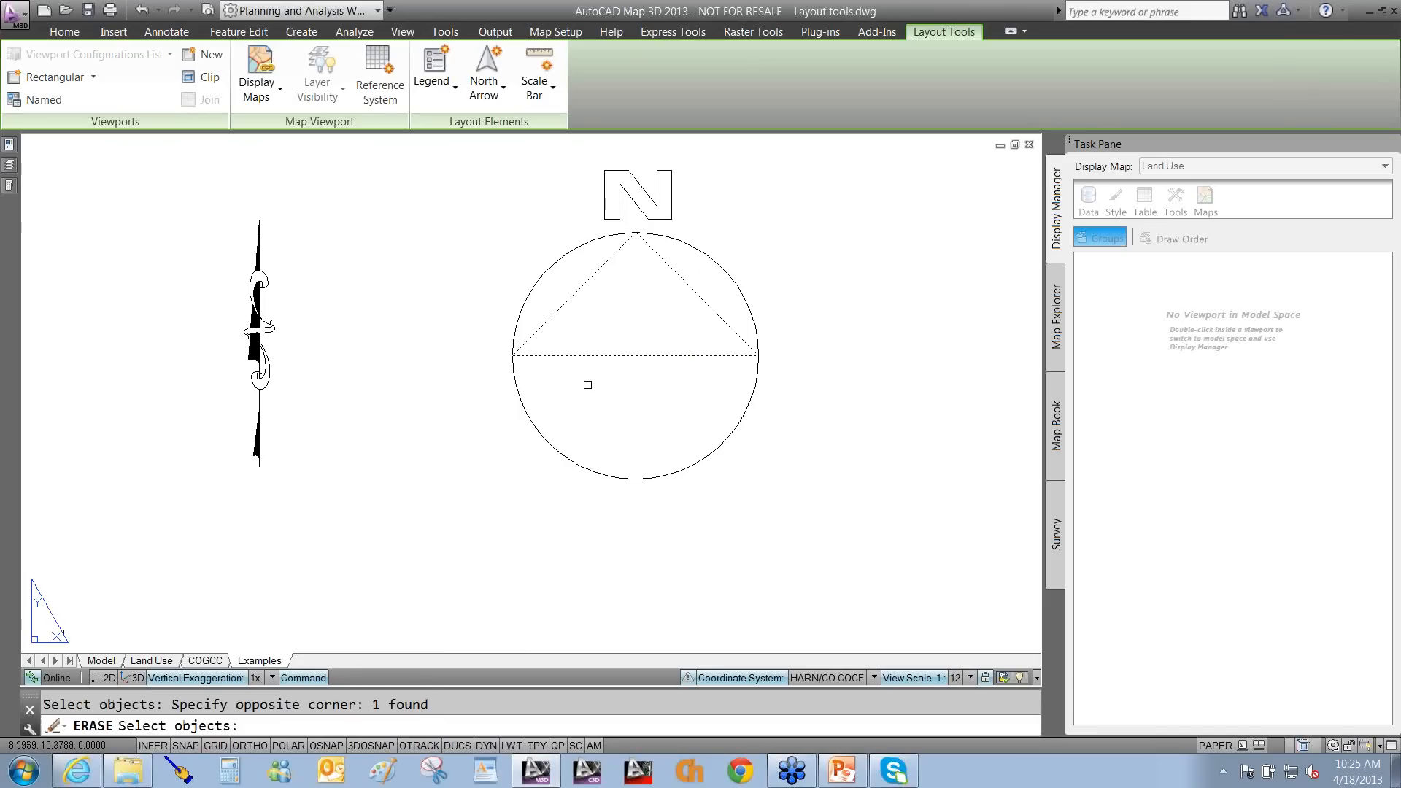
key(Delete)
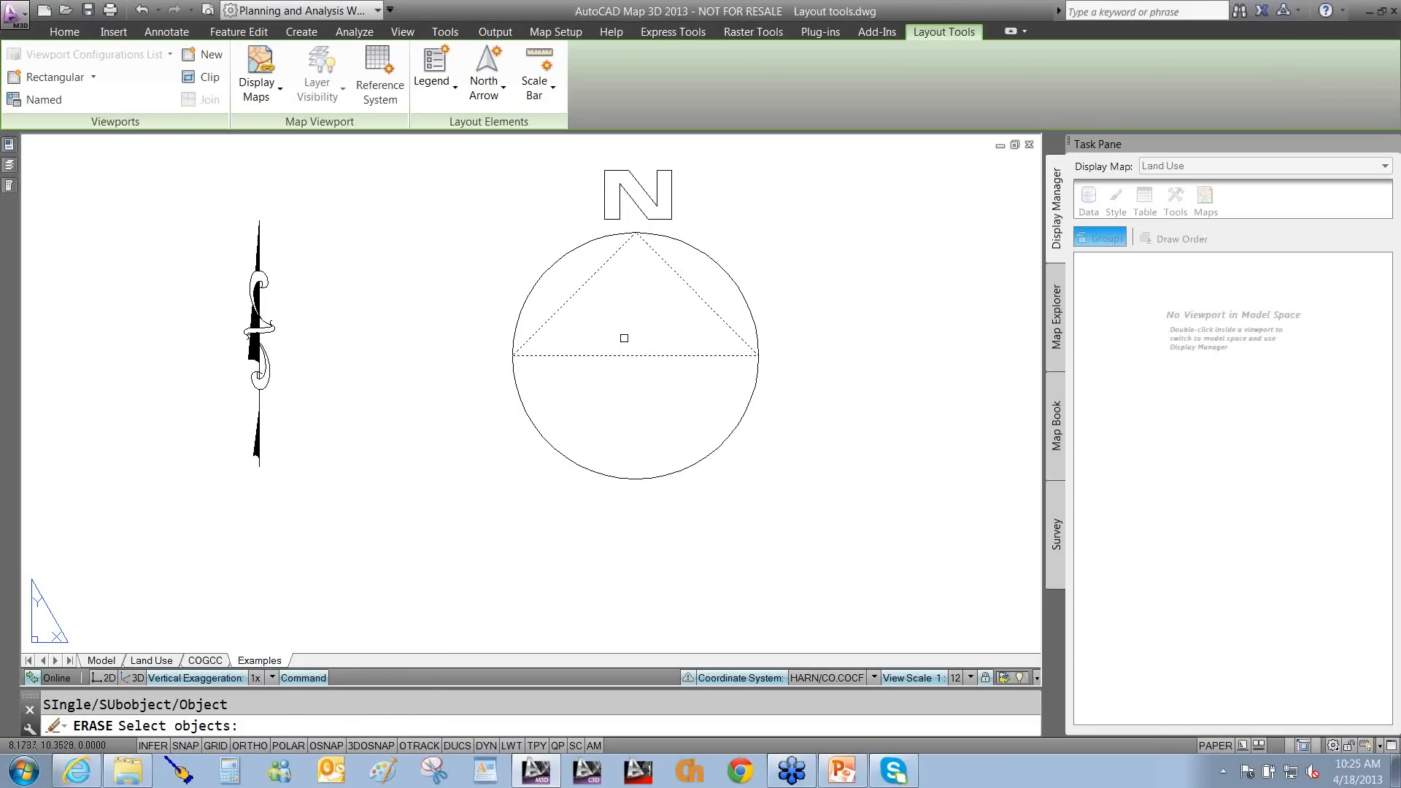
key(Return)
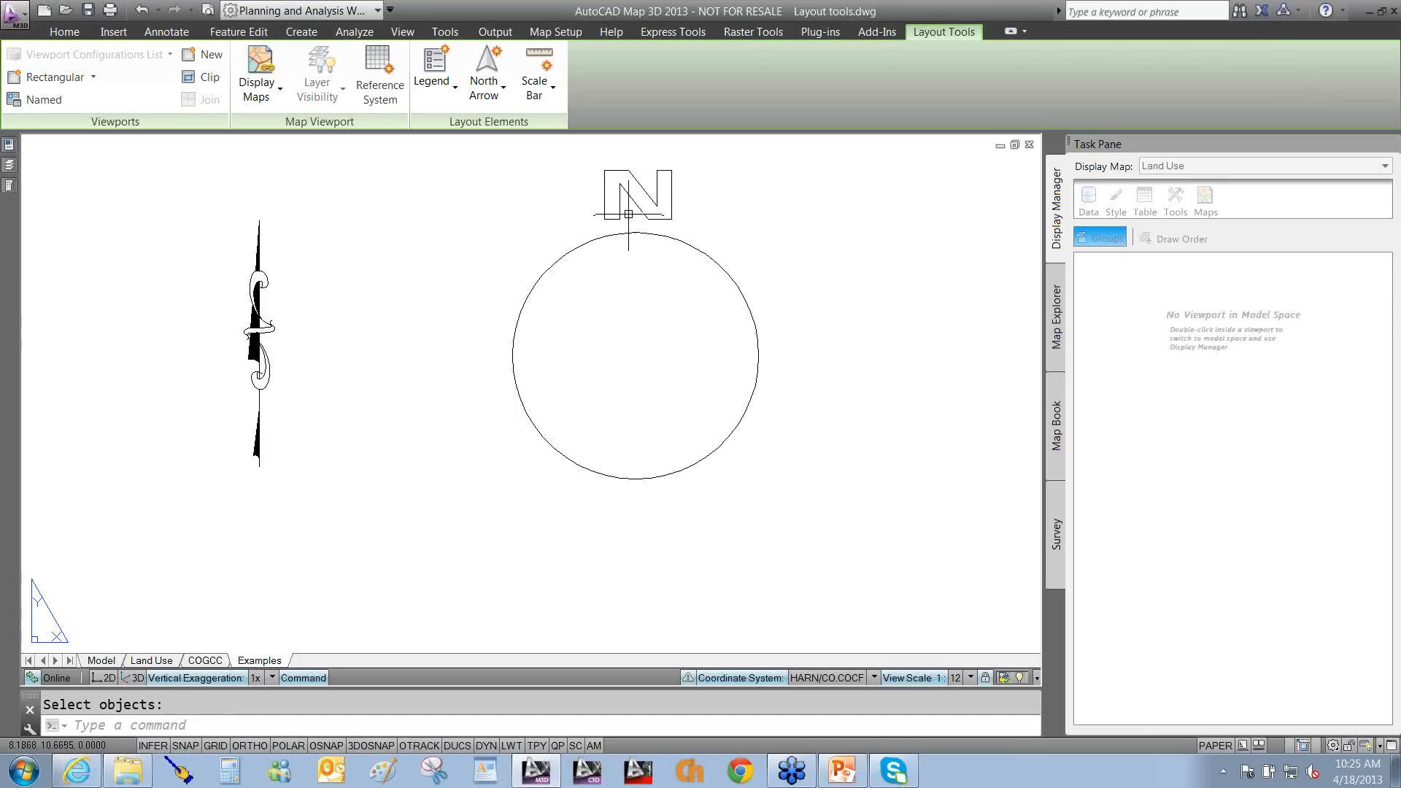
click(636, 192)
mouse_move(634, 202)
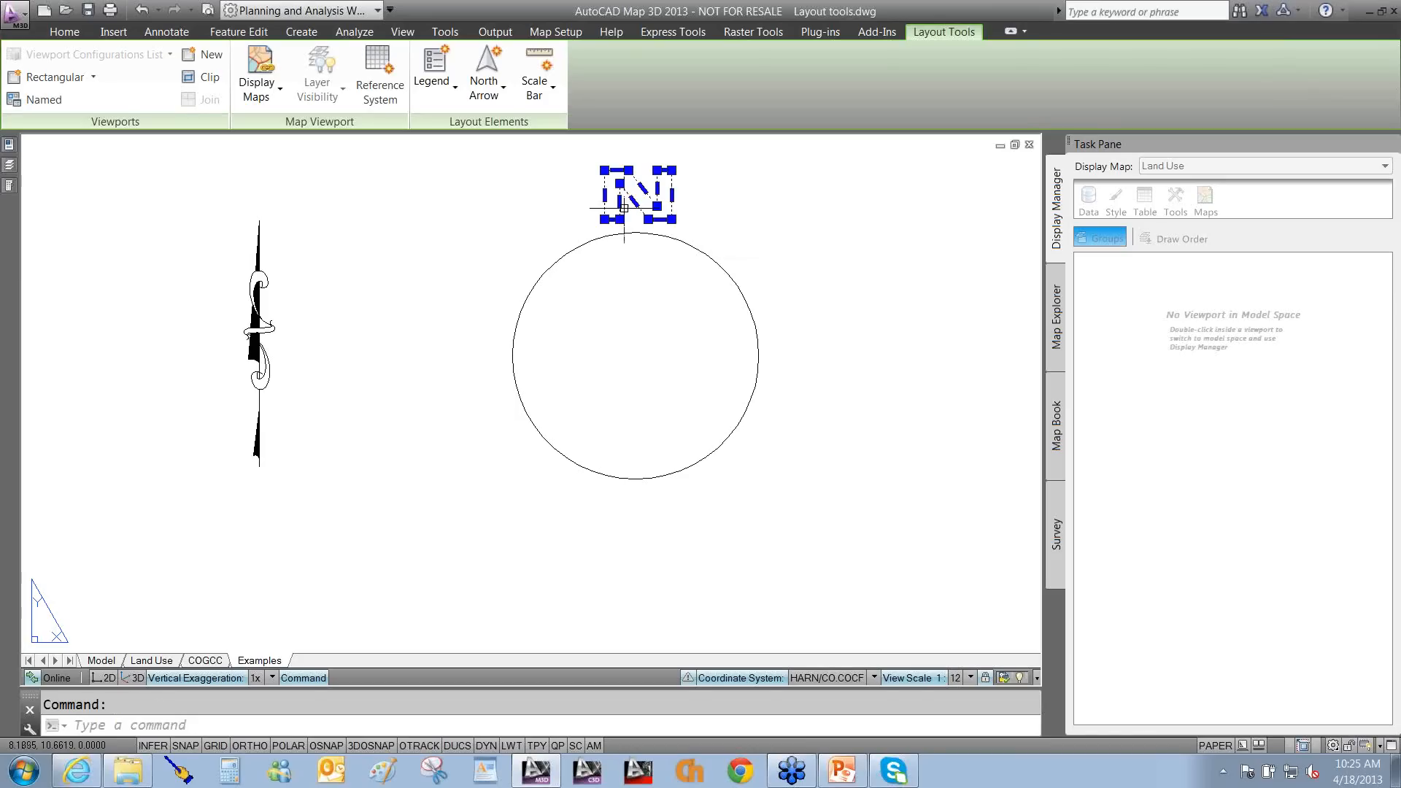
key(Delete)
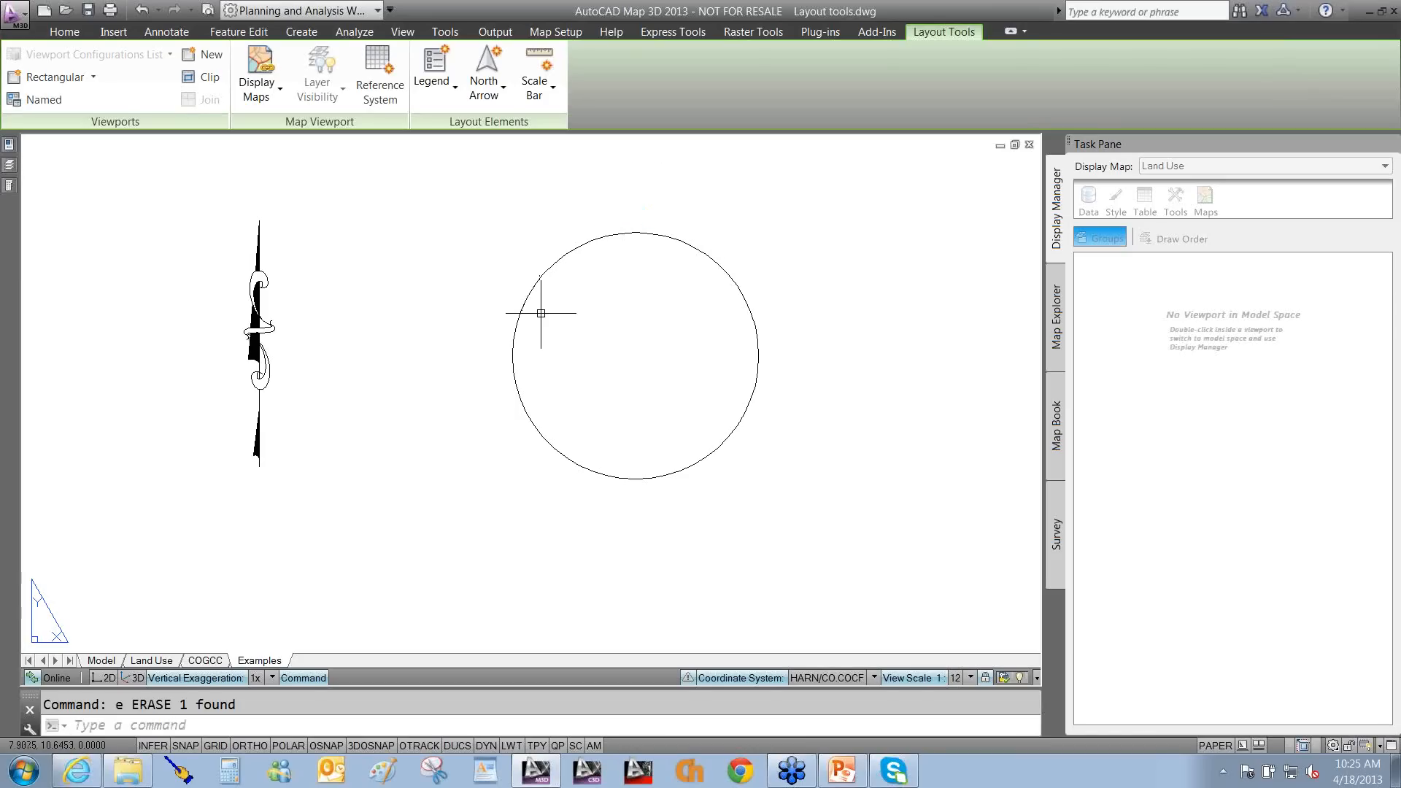
Draw two small circles inside the circle as the left and right eyes.
text(c)
key(Return)
click(594, 318)
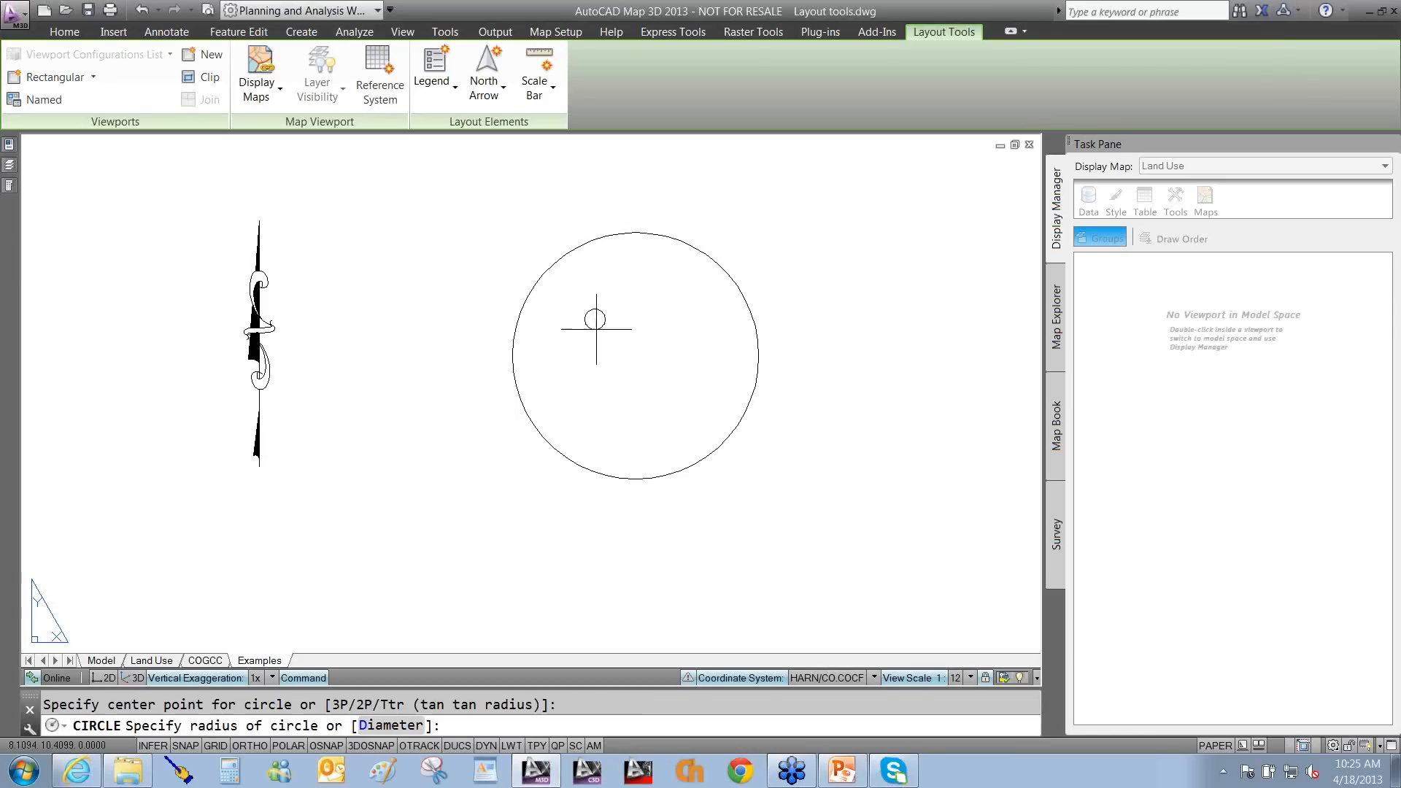
click(598, 336)
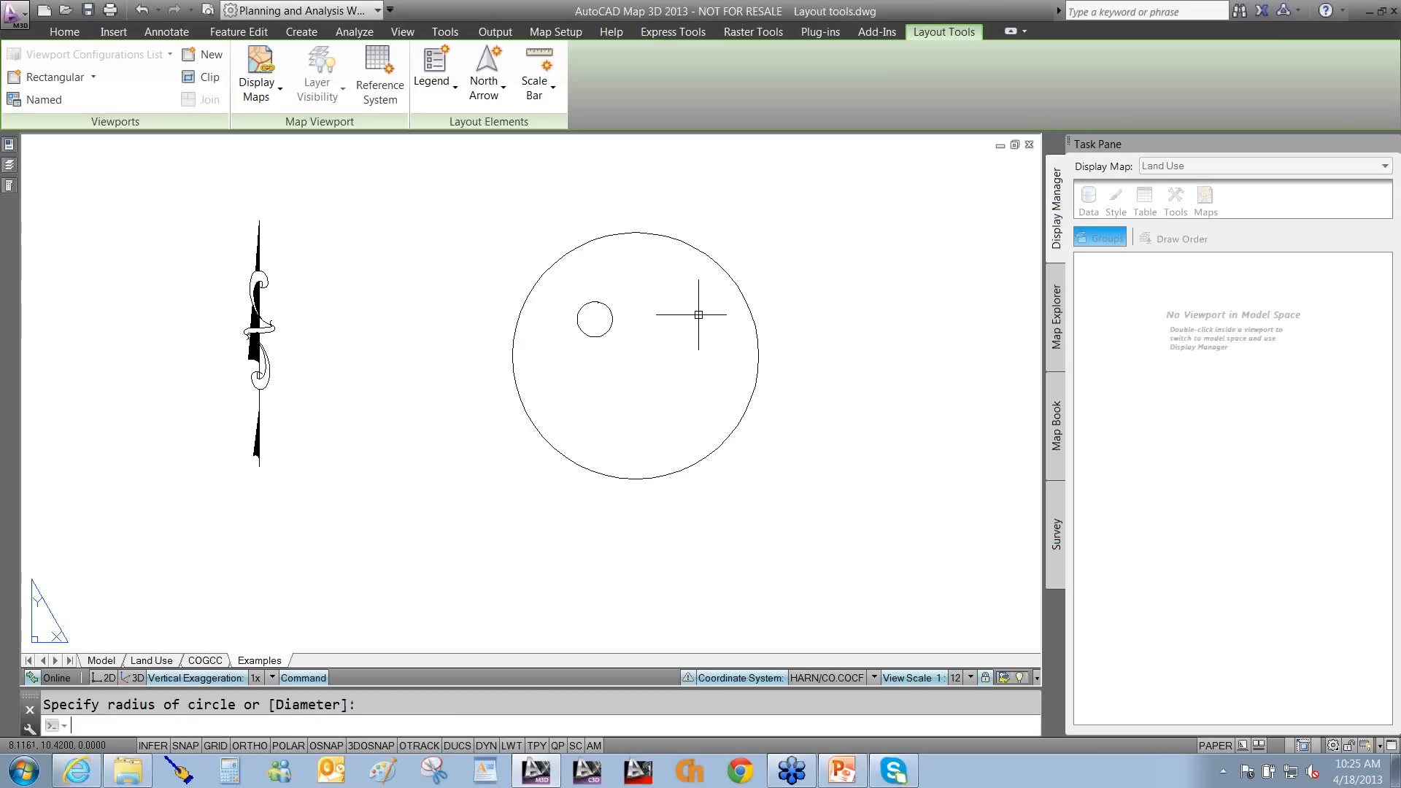
key(Return)
click(682, 320)
click(684, 338)
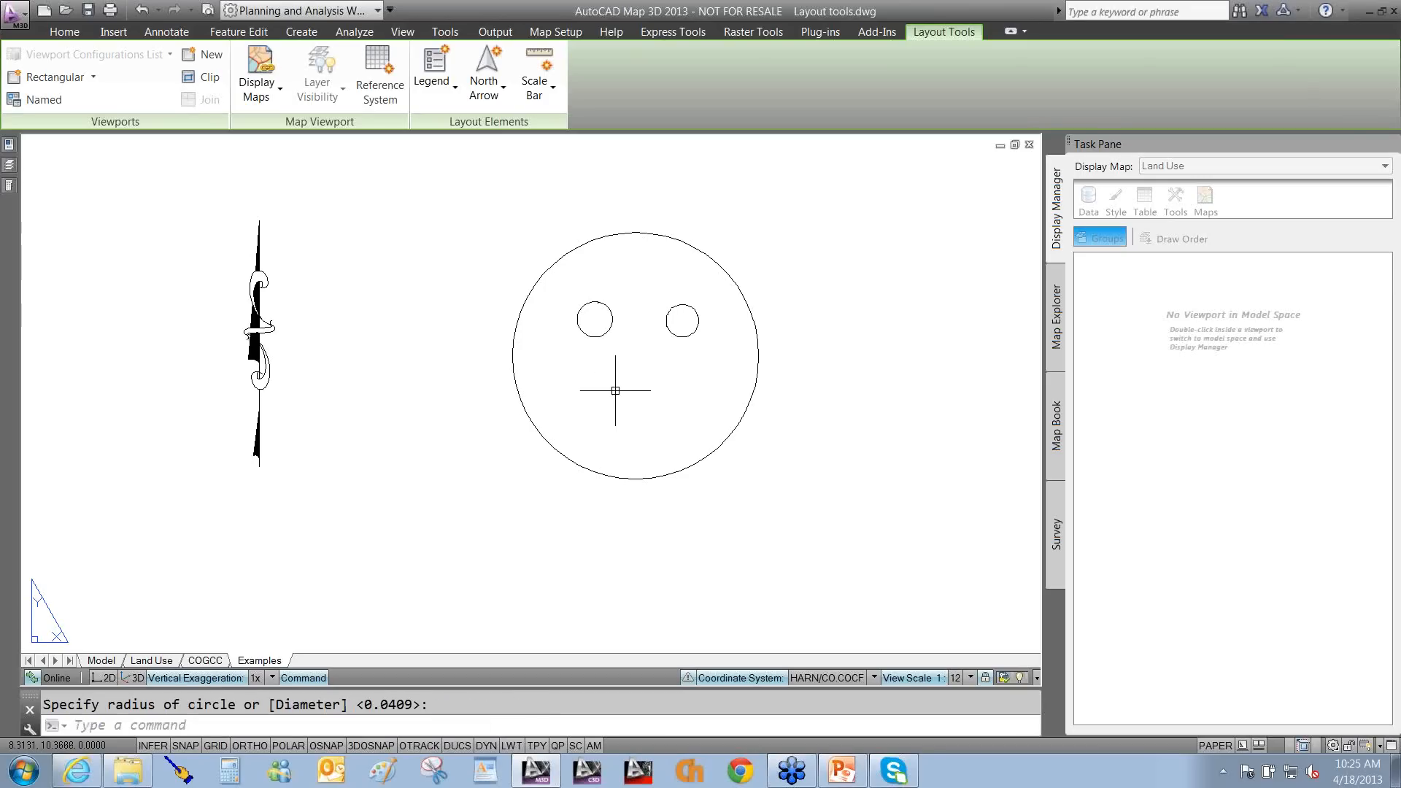
Draw a 3-point arc below the eyes as the smile.
text(a)
key(Return)
click(571, 395)
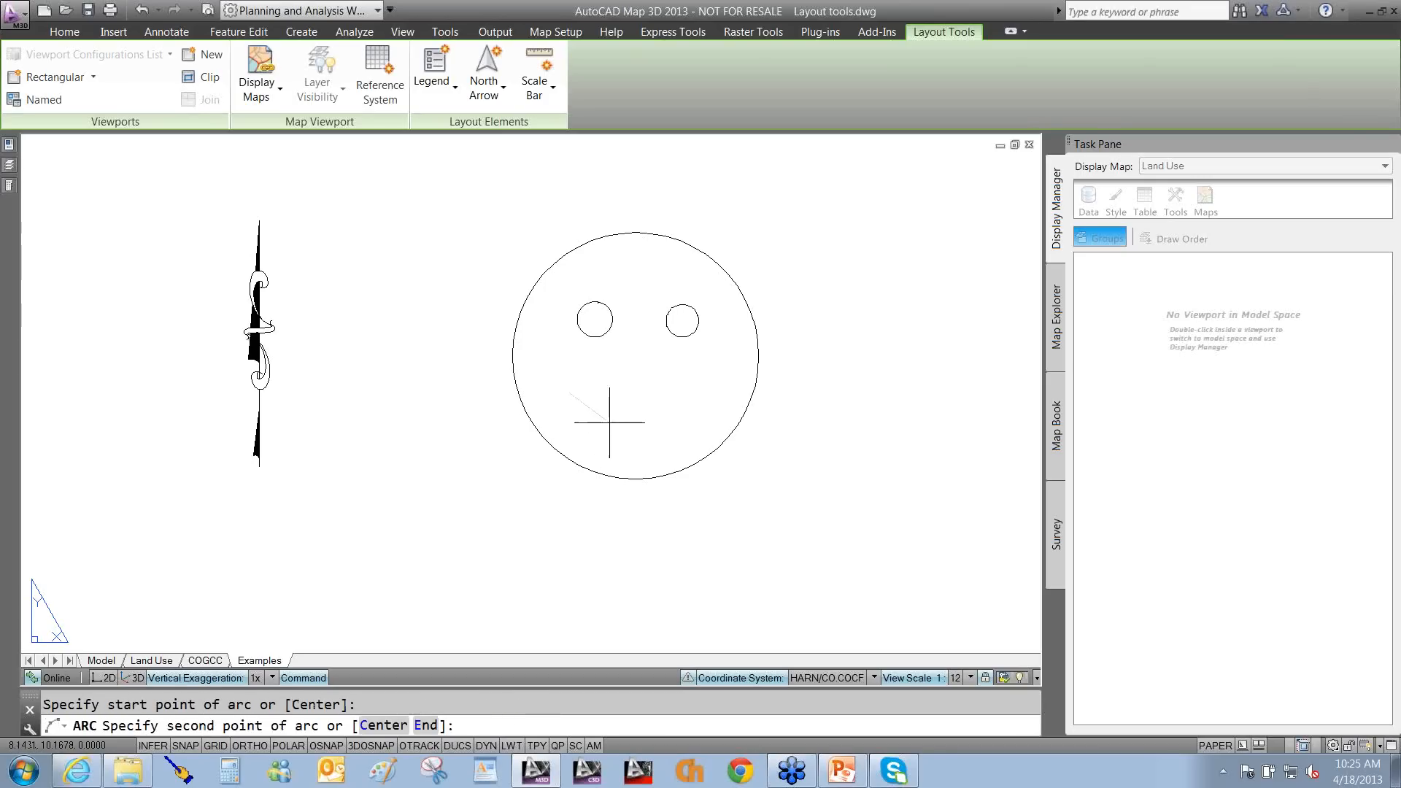
click(632, 431)
click(693, 394)
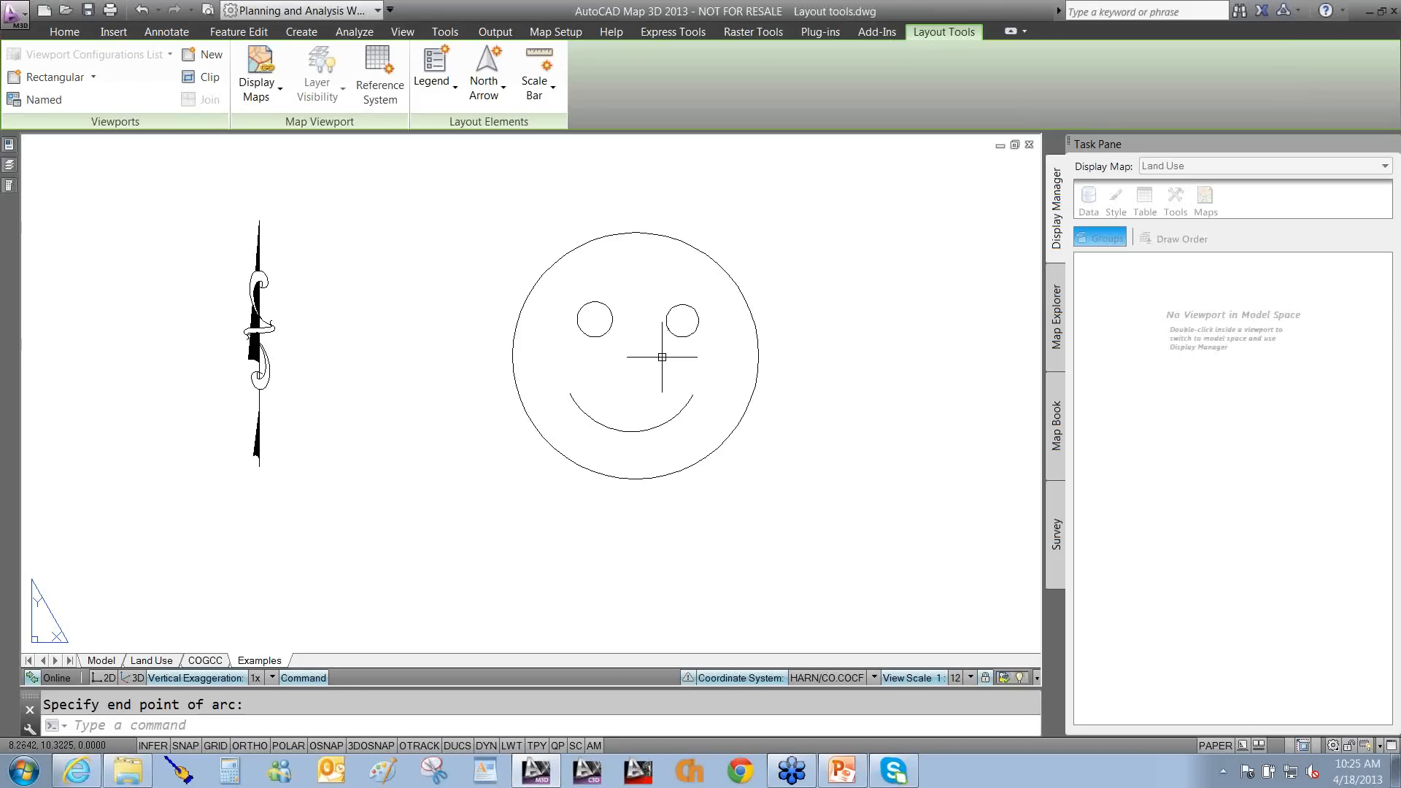
text(b)
key(Return)
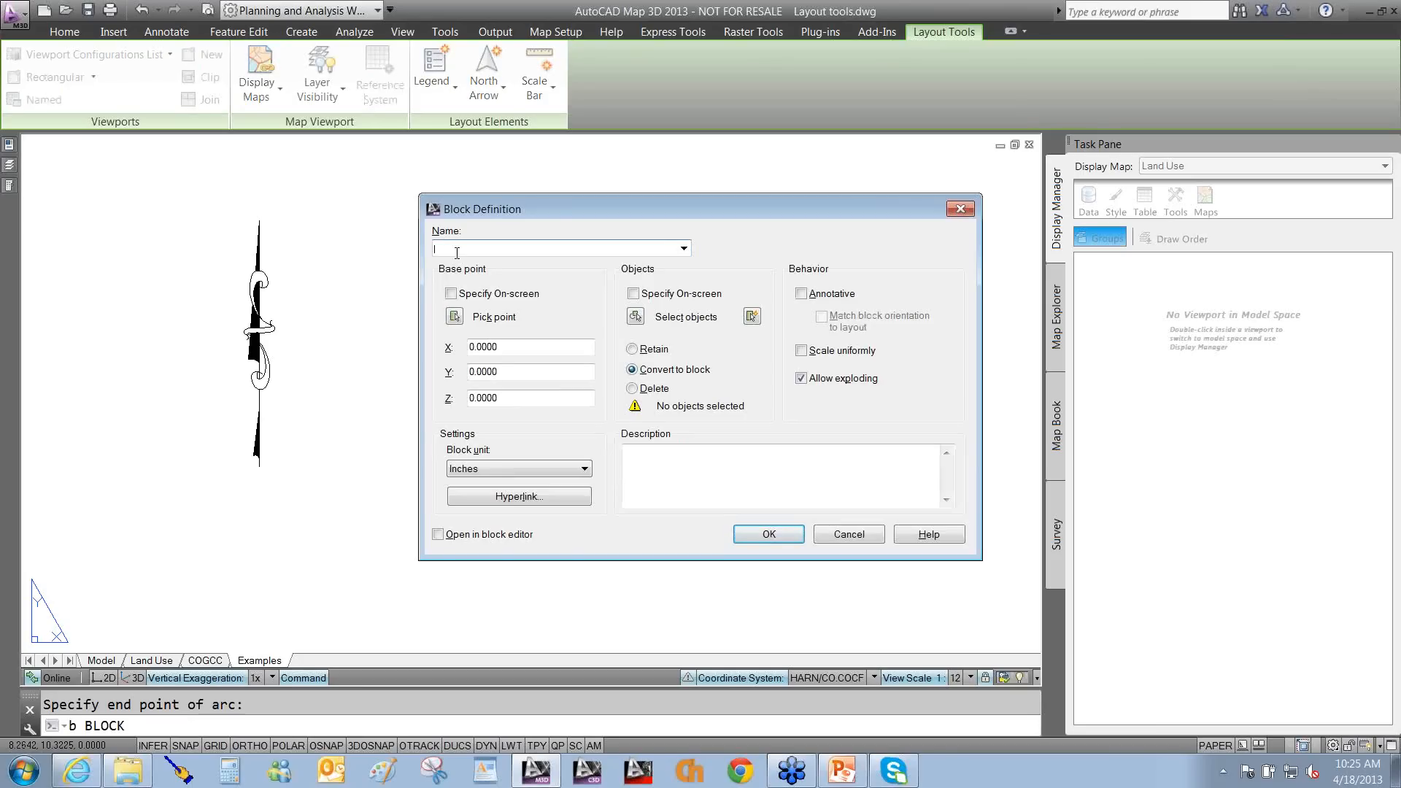
Define block 'Ware' from the four smiley objects, with its base point at the right eye's centre.
text(Ware)
click(455, 317)
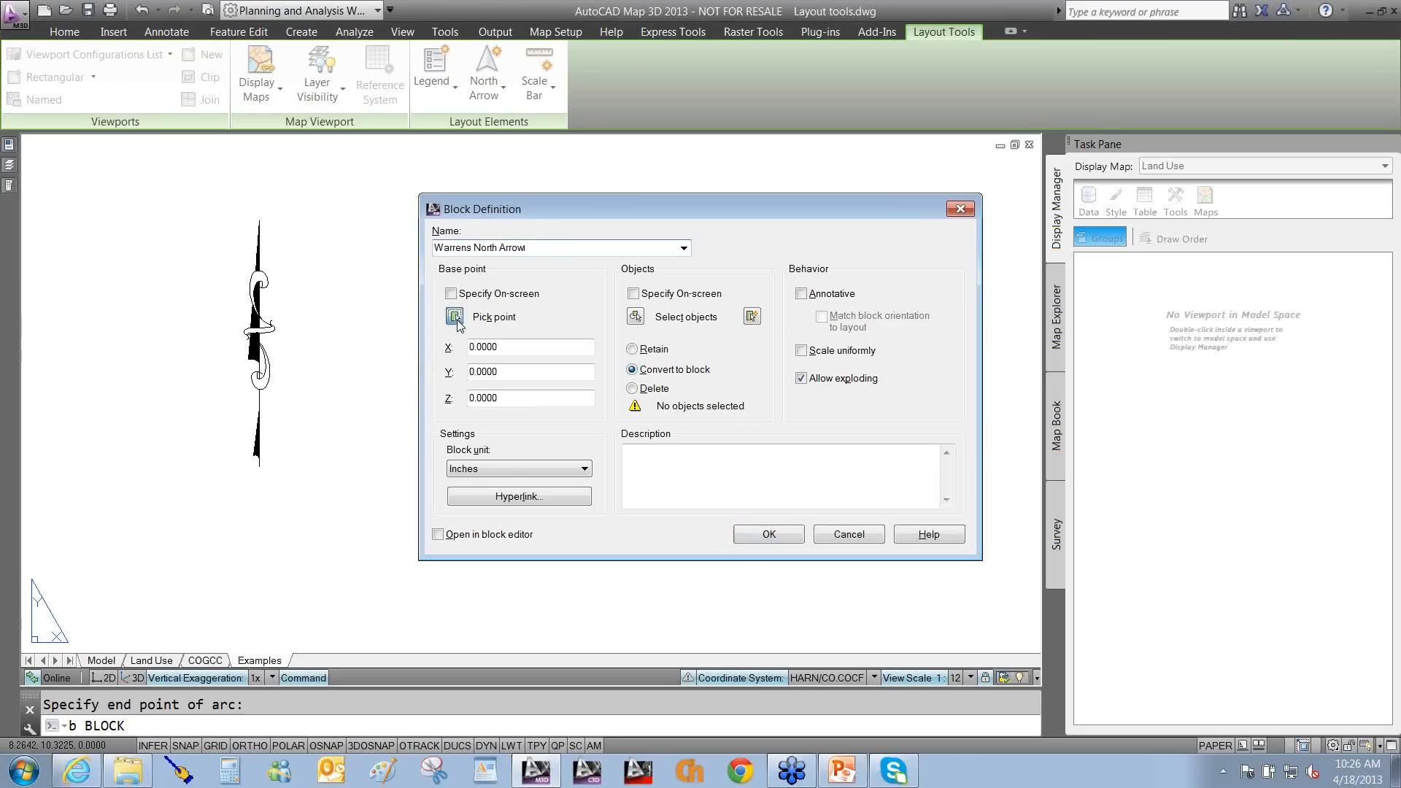
shift+right_click(637, 369)
click(675, 560)
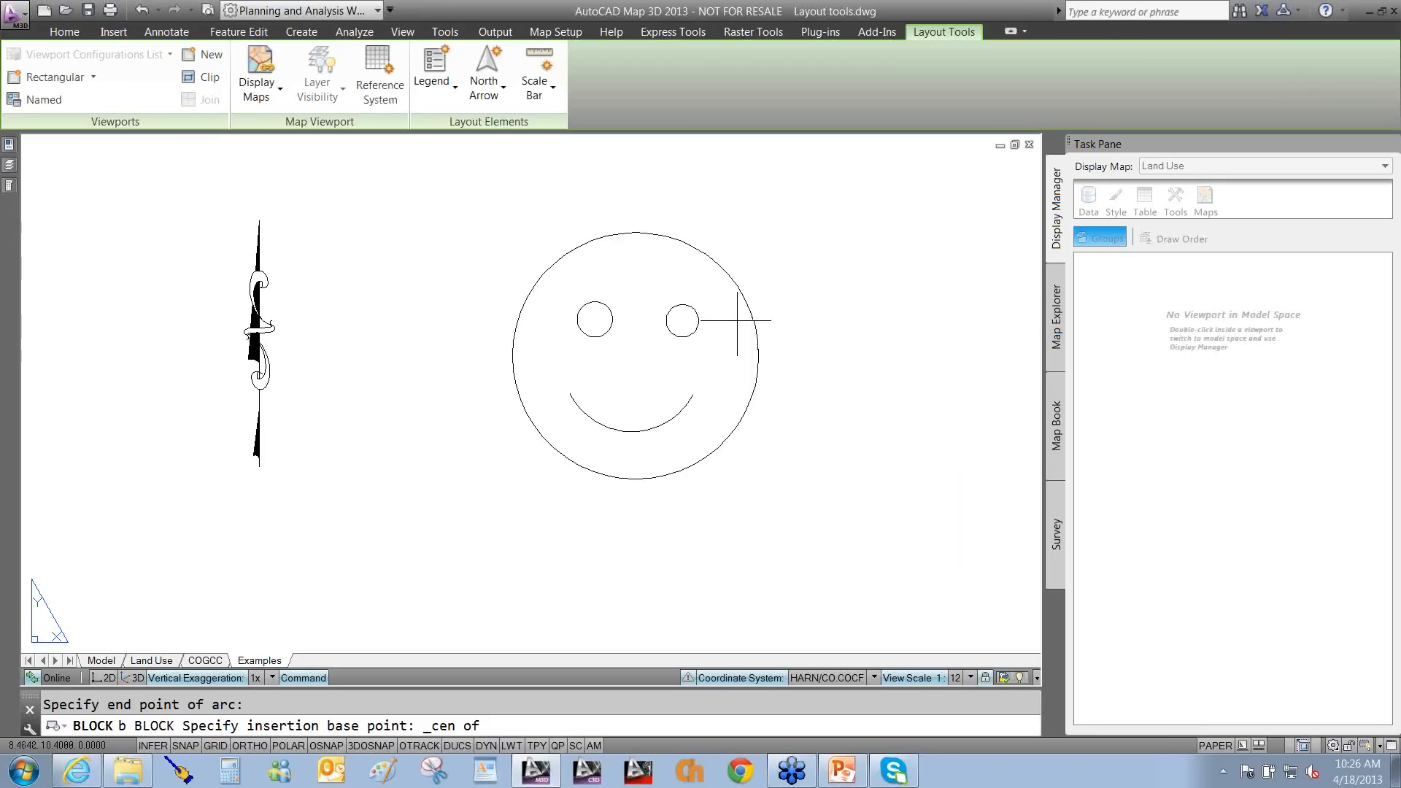
click(737, 319)
click(778, 317)
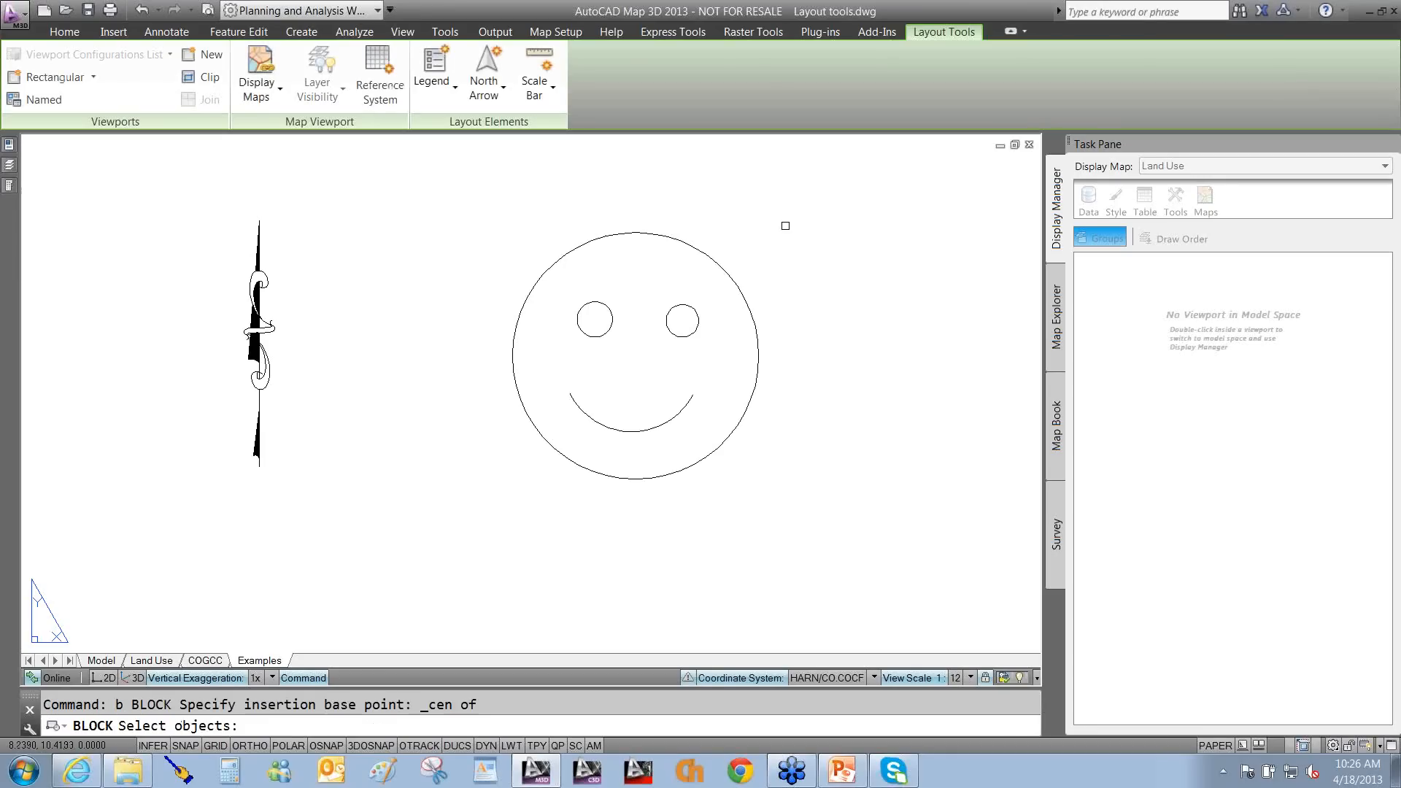
click(785, 226)
click(523, 518)
key(Return)
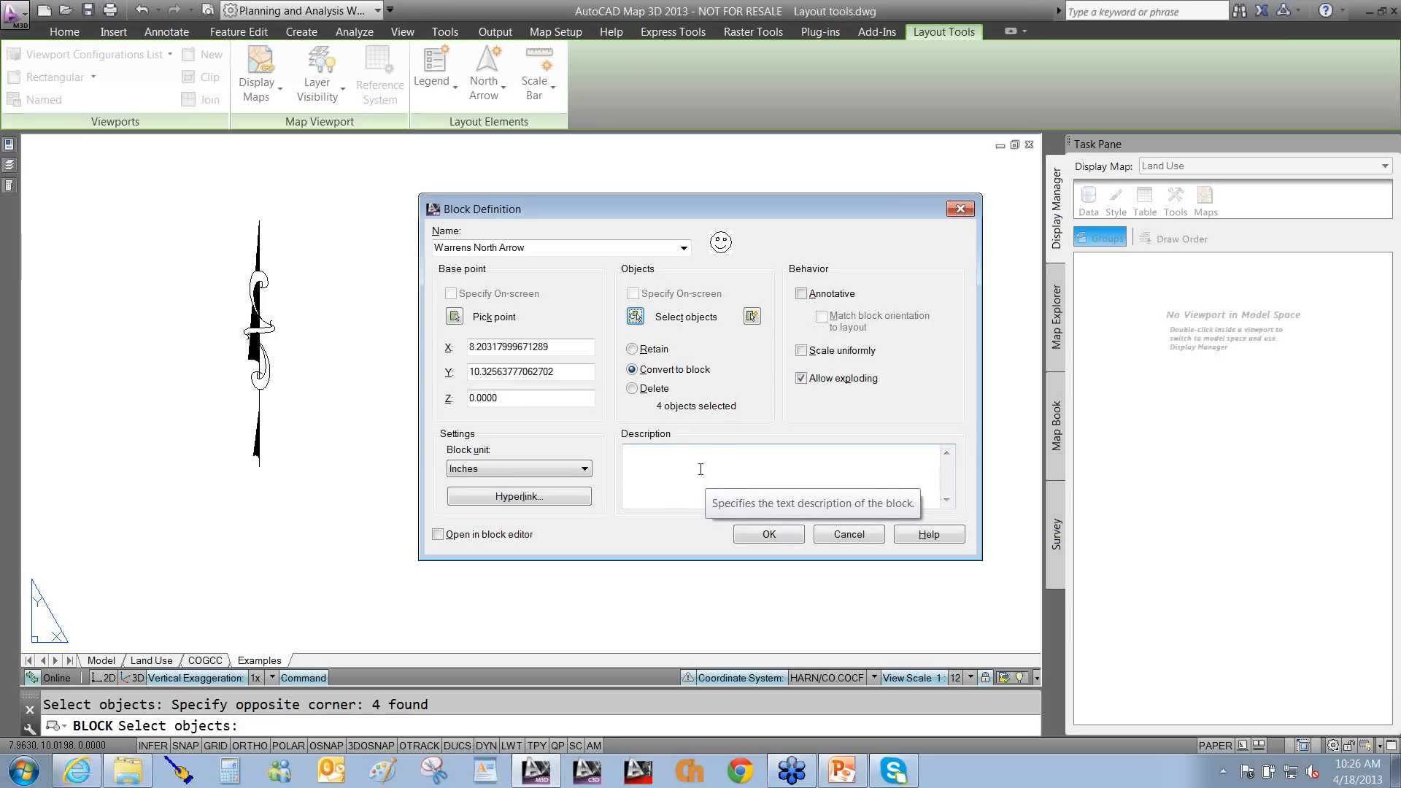
drag(738, 419, 556, 470)
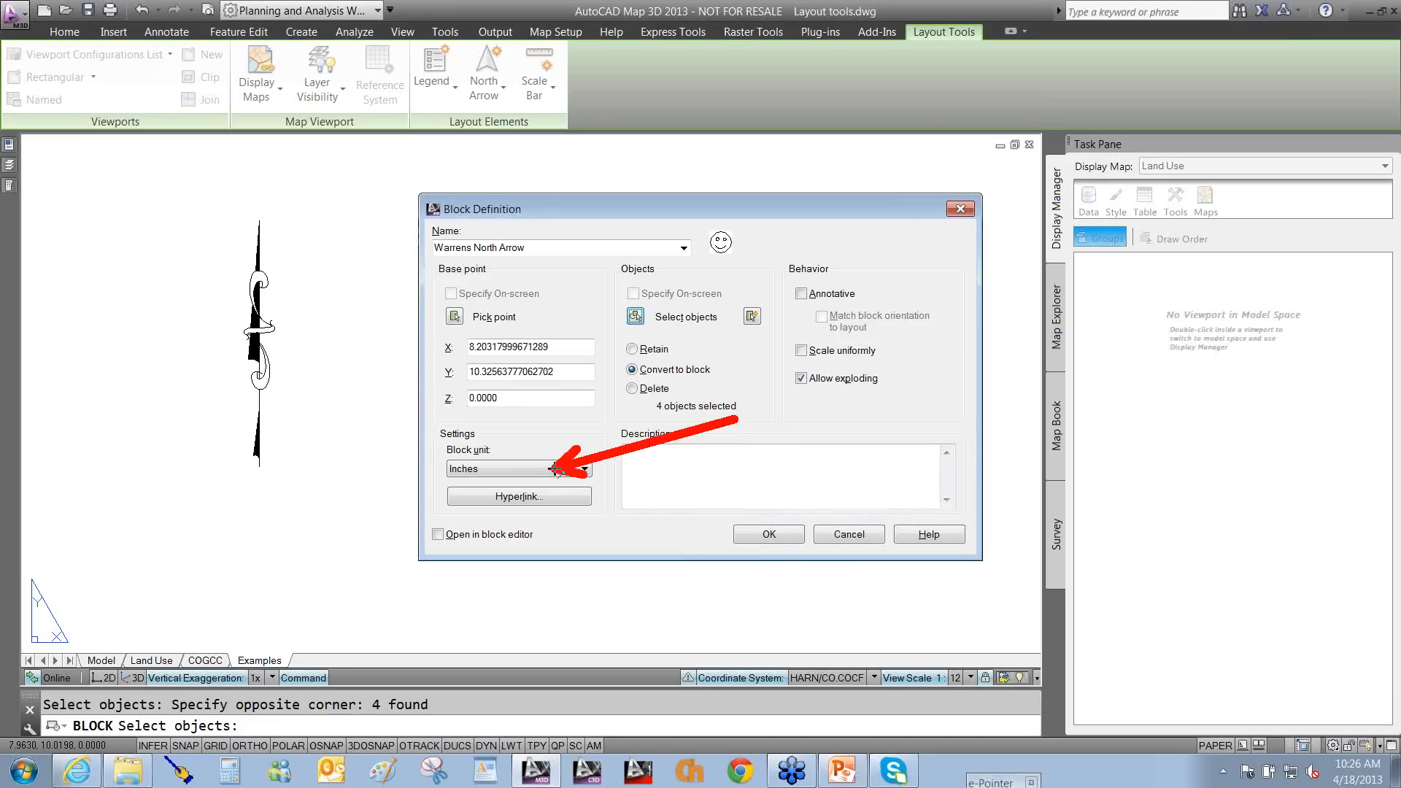
click(768, 535)
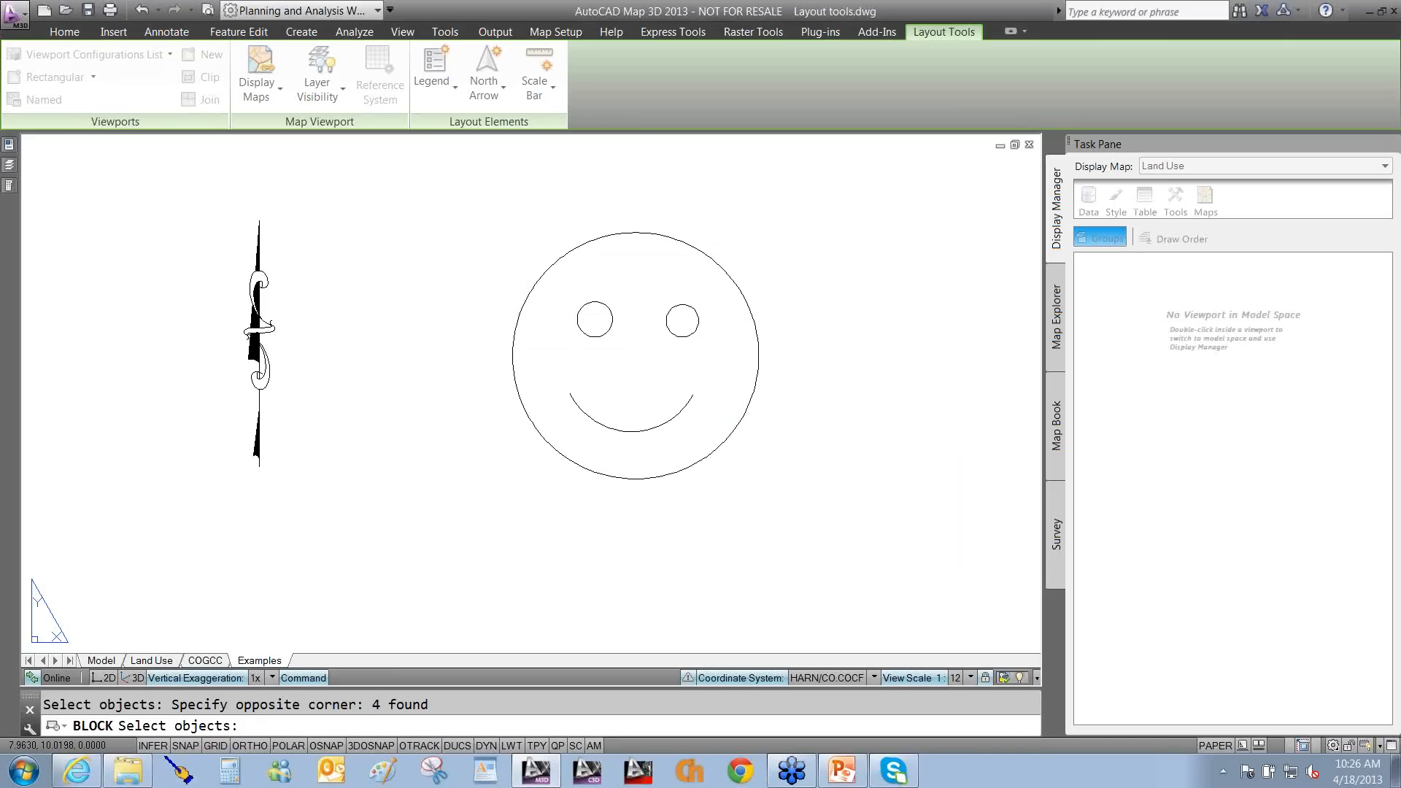
Erase the compass north arrow beside the Colorado map.
scroll(575, 382, down, 6)
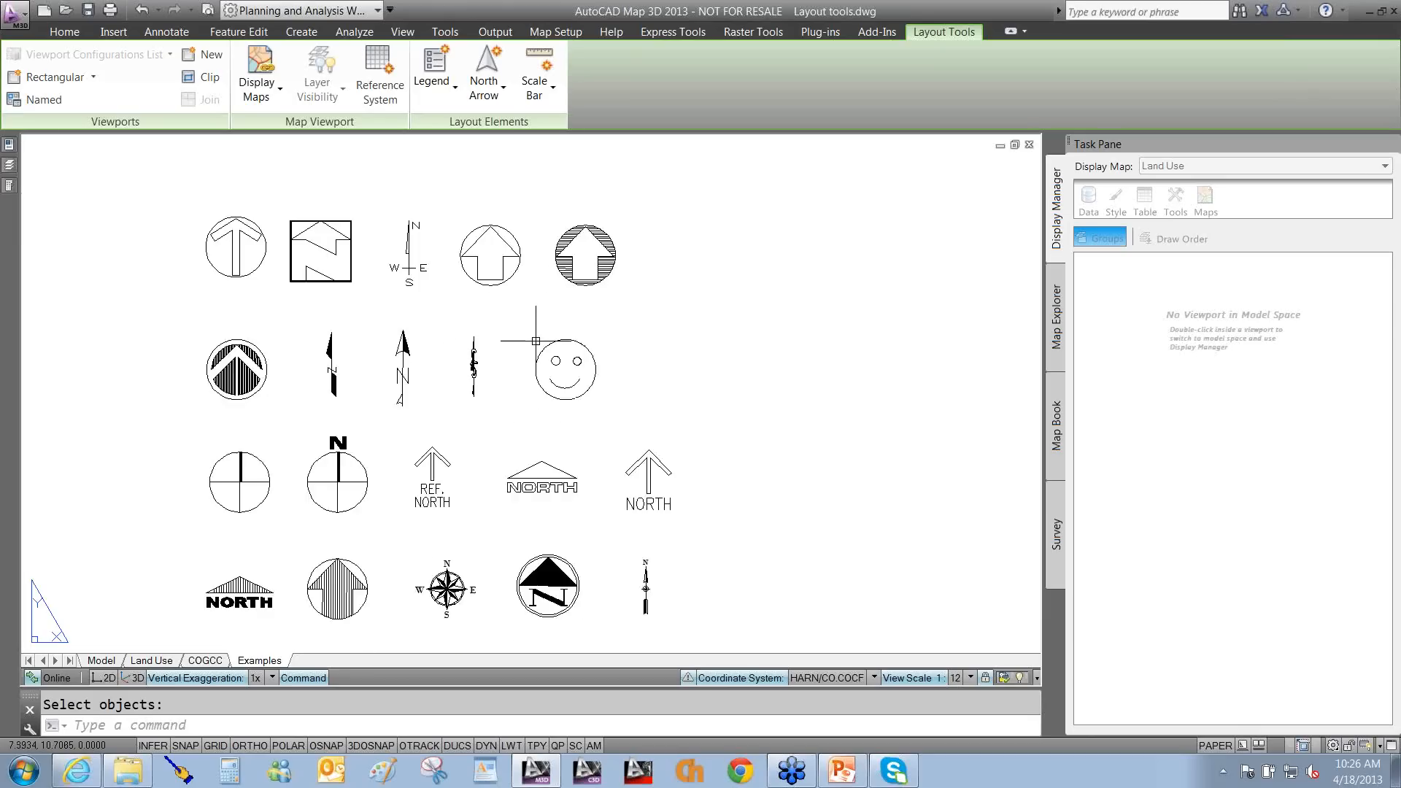
scroll(535, 341, down, 4)
mouse_move(615, 287)
middle_down()
mouse_move(651, 311)
mouse_move(666, 242)
middle_up()
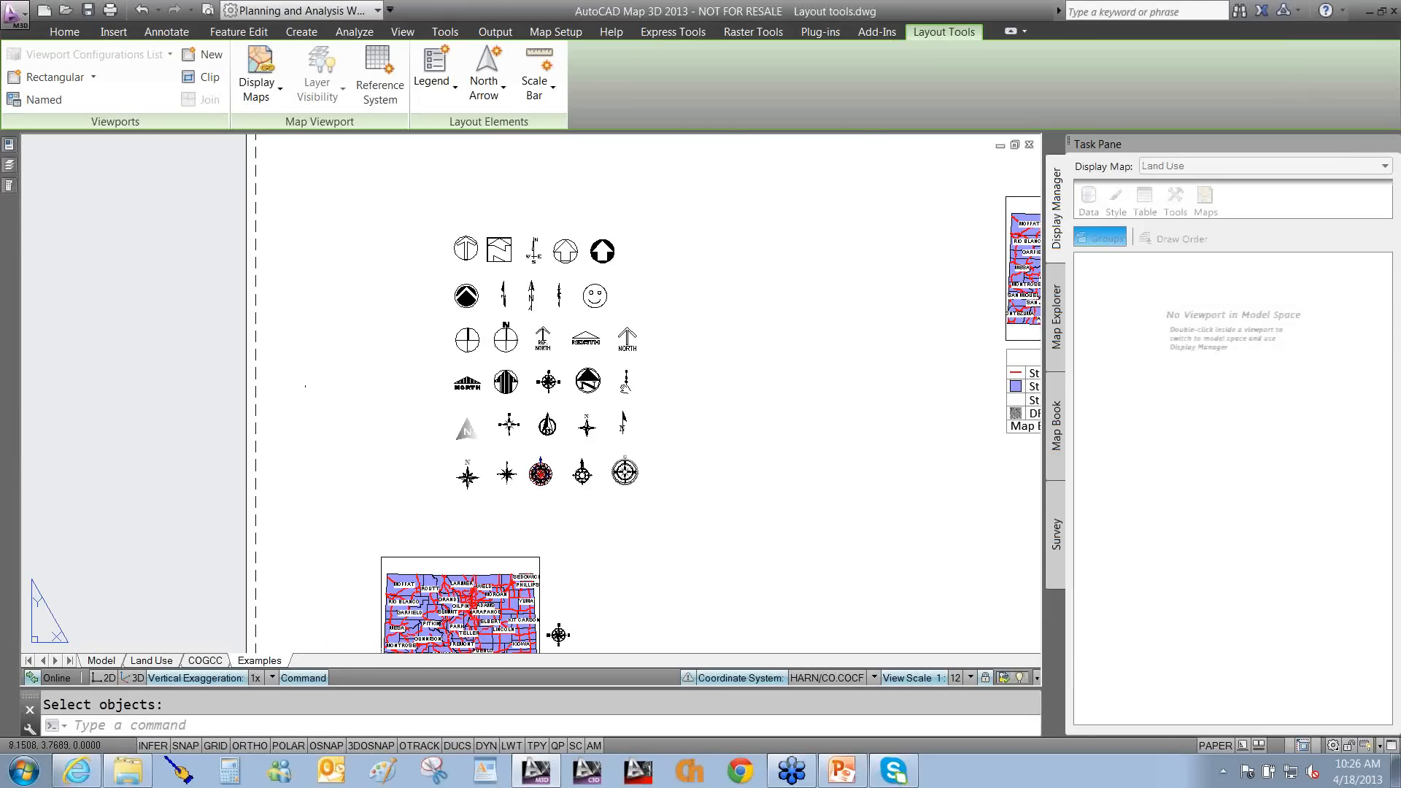
middle_drag(507, 645, 546, 406)
scroll(546, 406, up, 2)
scroll(538, 416, up, 1)
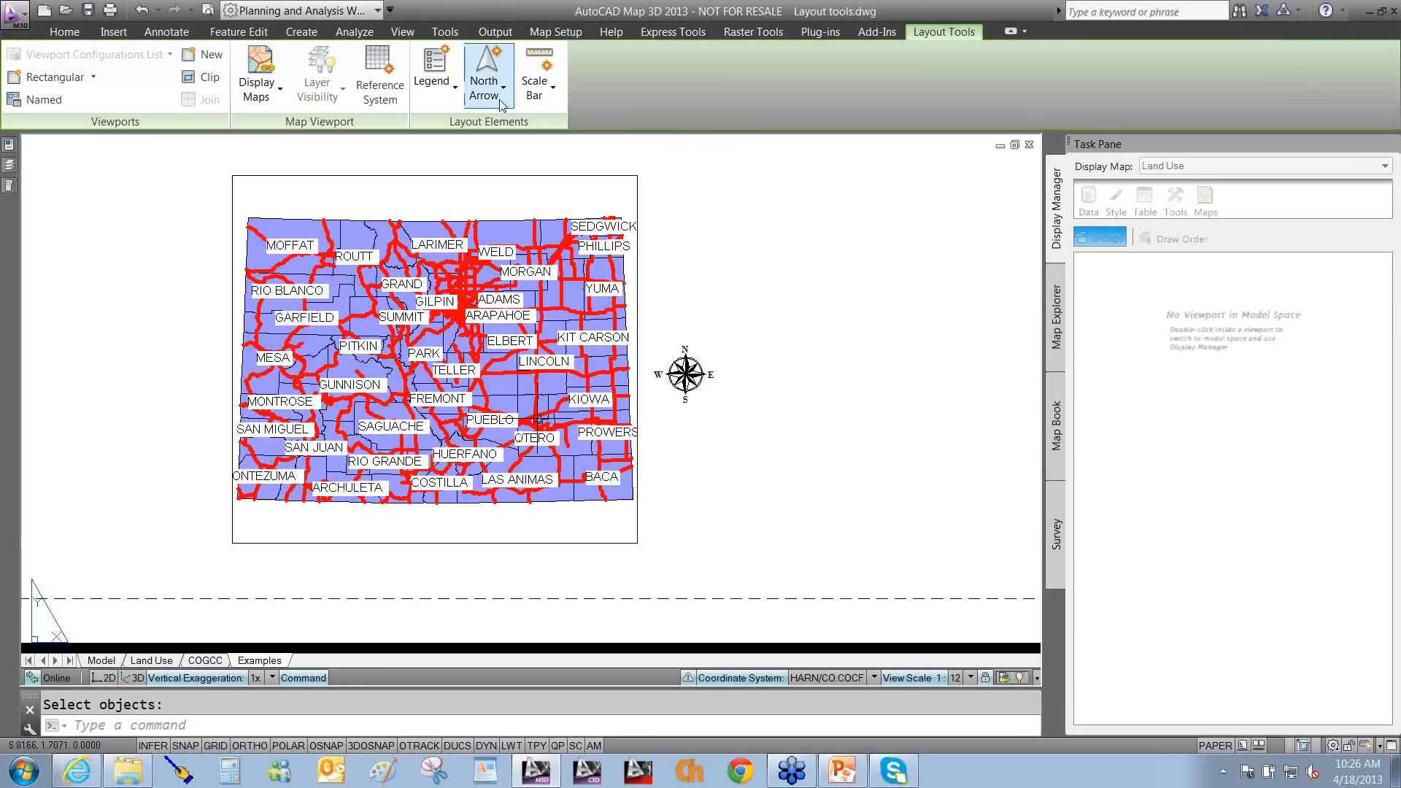
click(674, 326)
text(e)
key(Return)
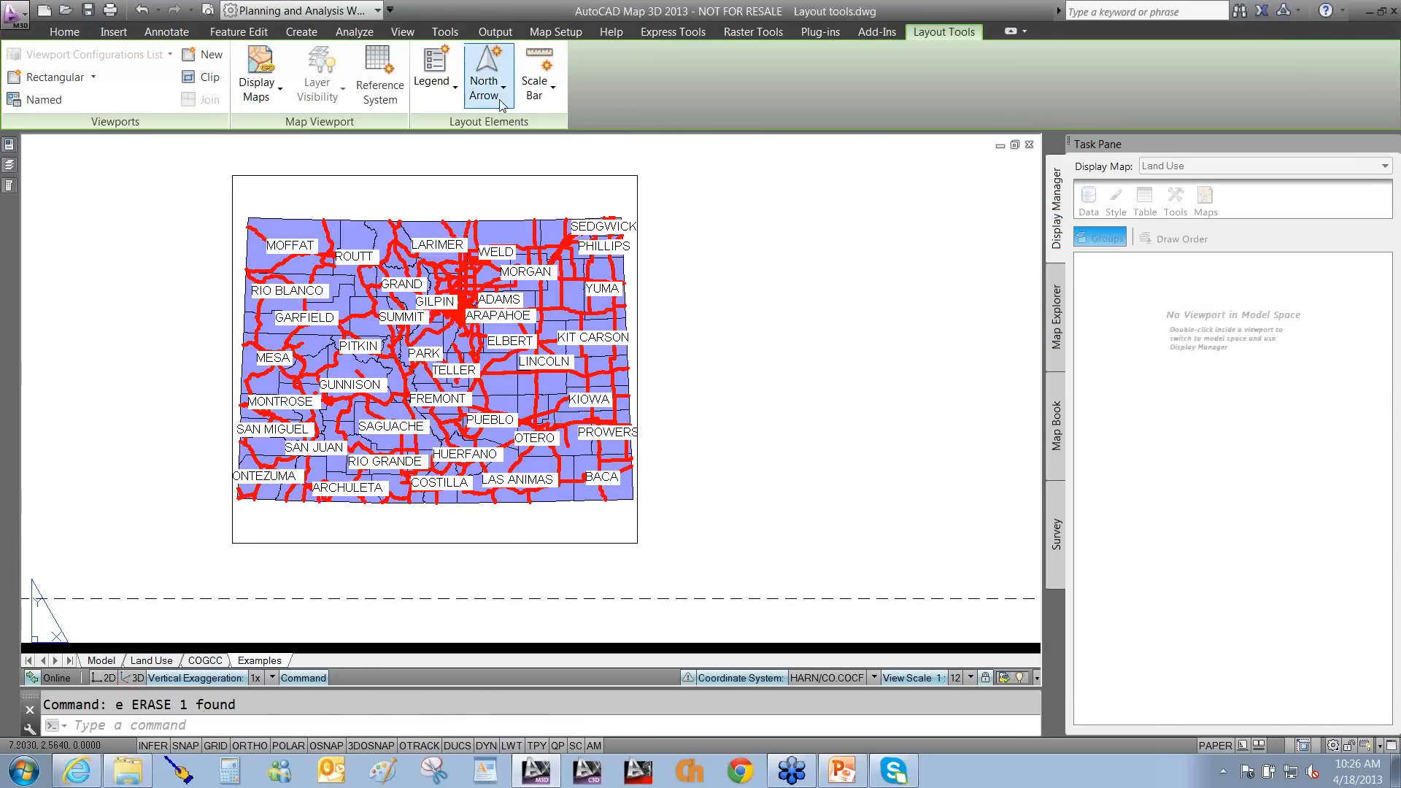
Load the smiley block as a custom north arrow and place it right of the Colorado viewport.
click(501, 102)
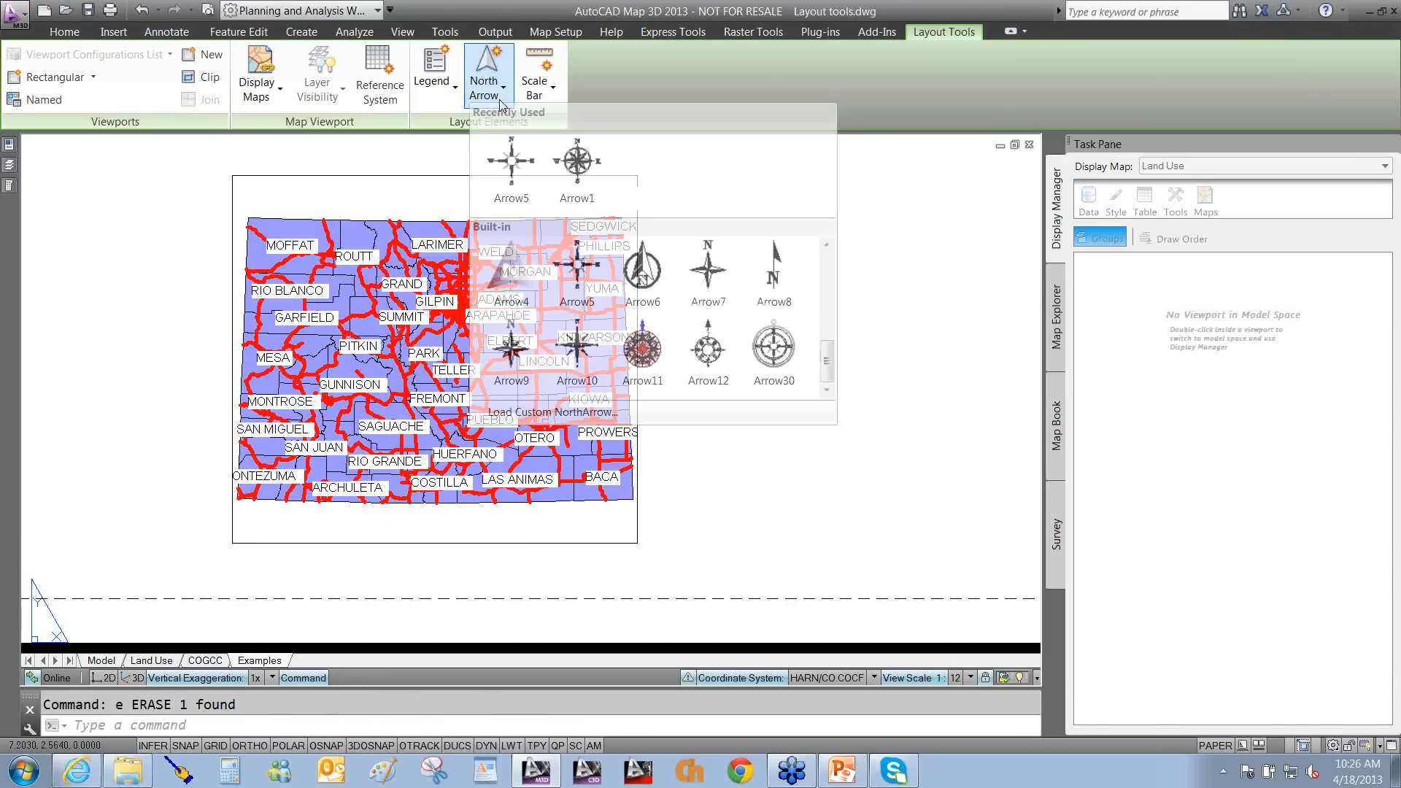
click(584, 412)
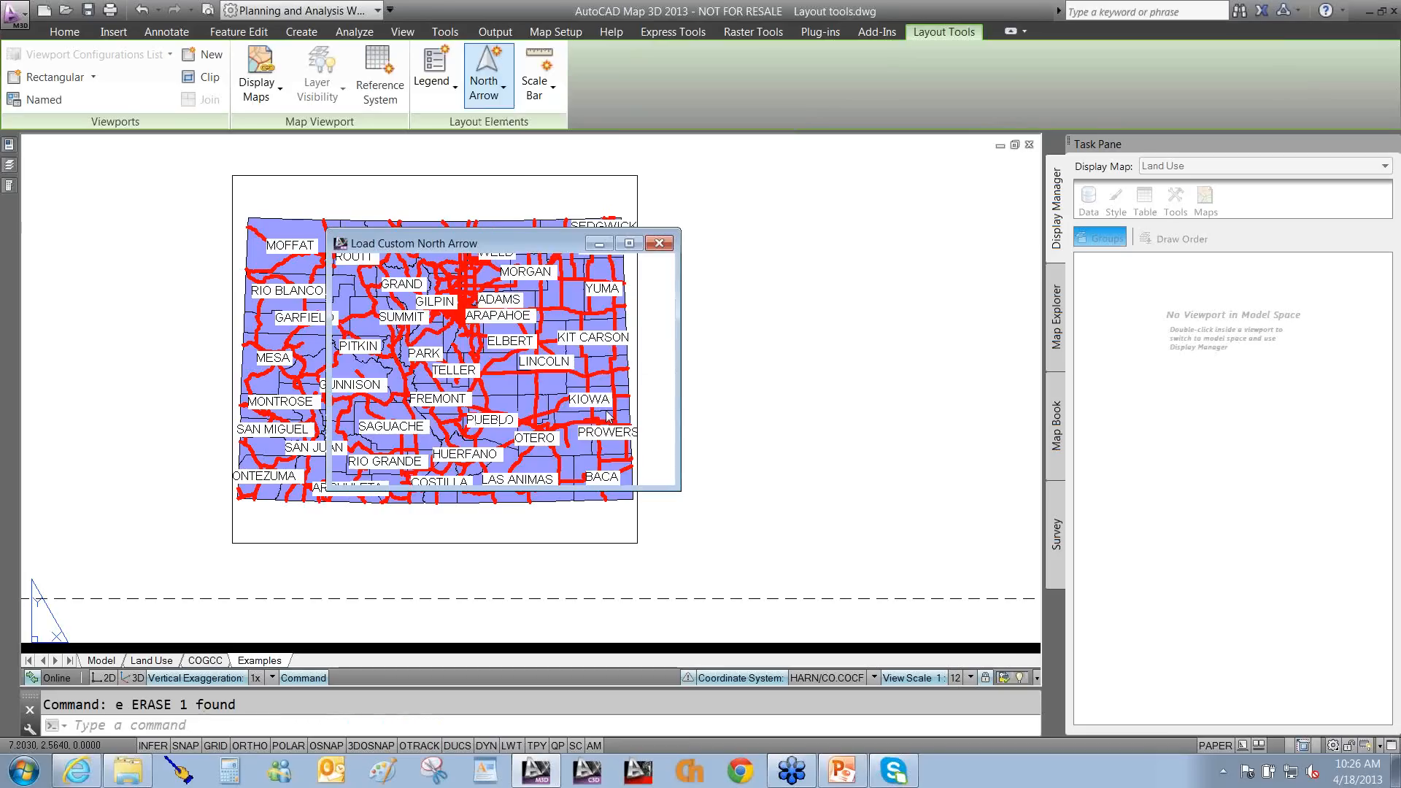
drag(665, 343, 657, 418)
click(512, 376)
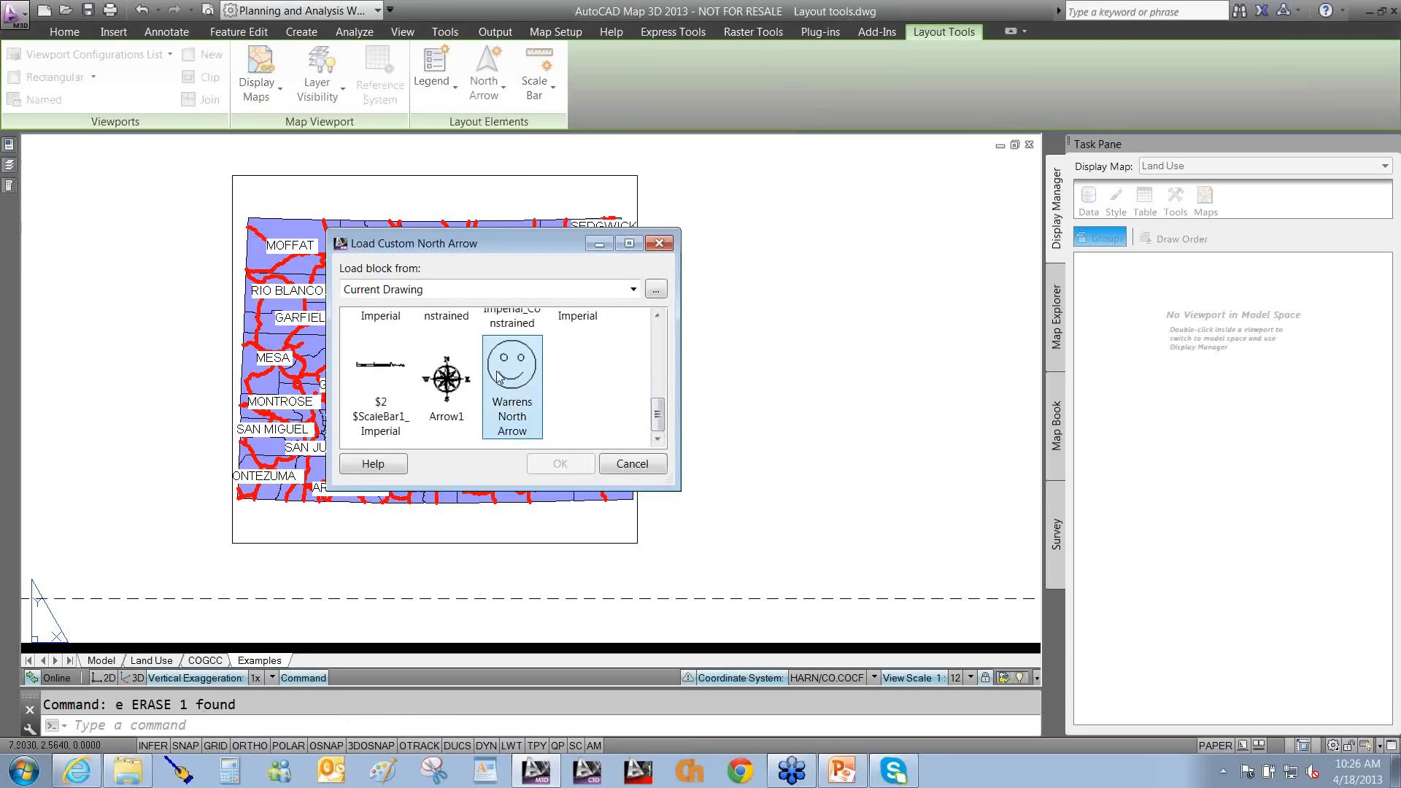
click(553, 467)
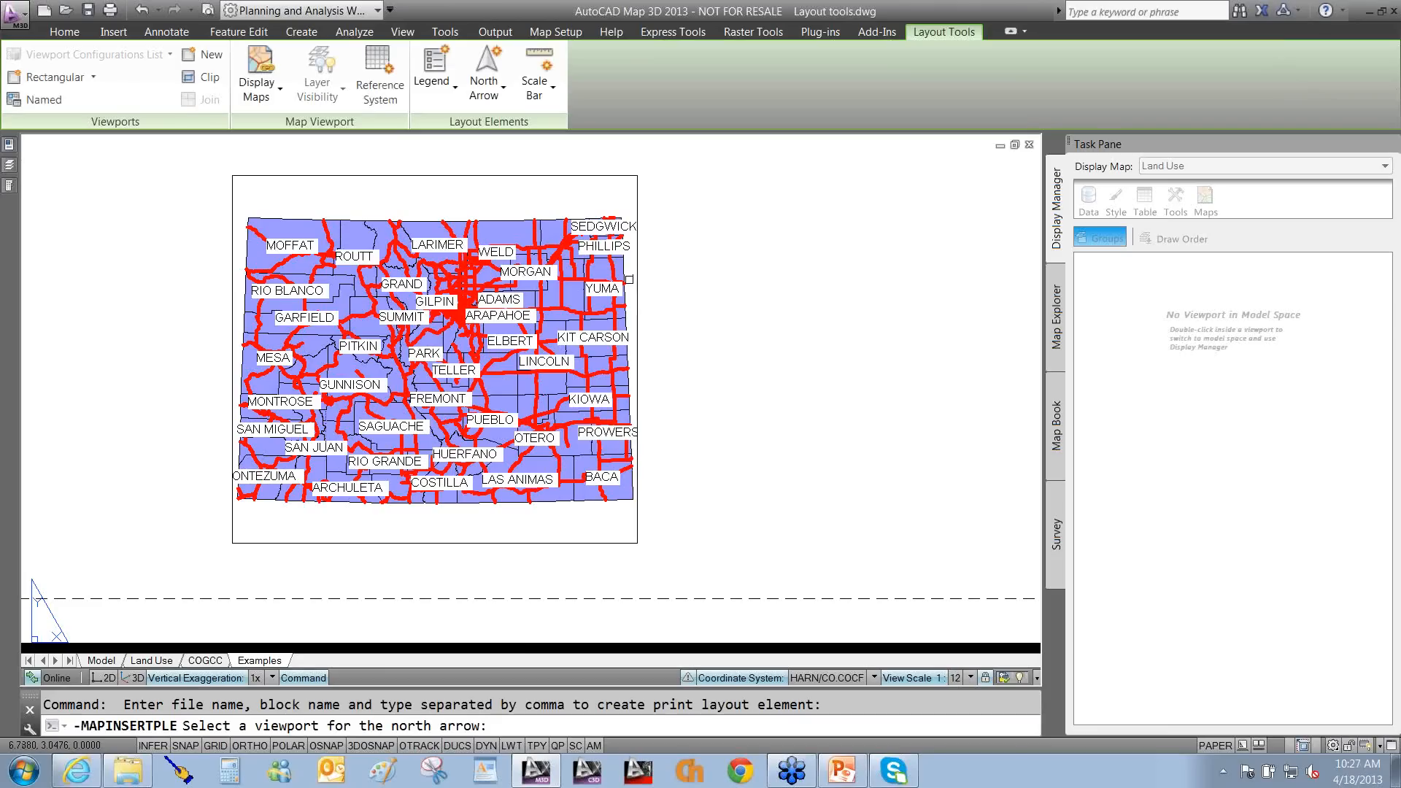
click(629, 310)
click(686, 336)
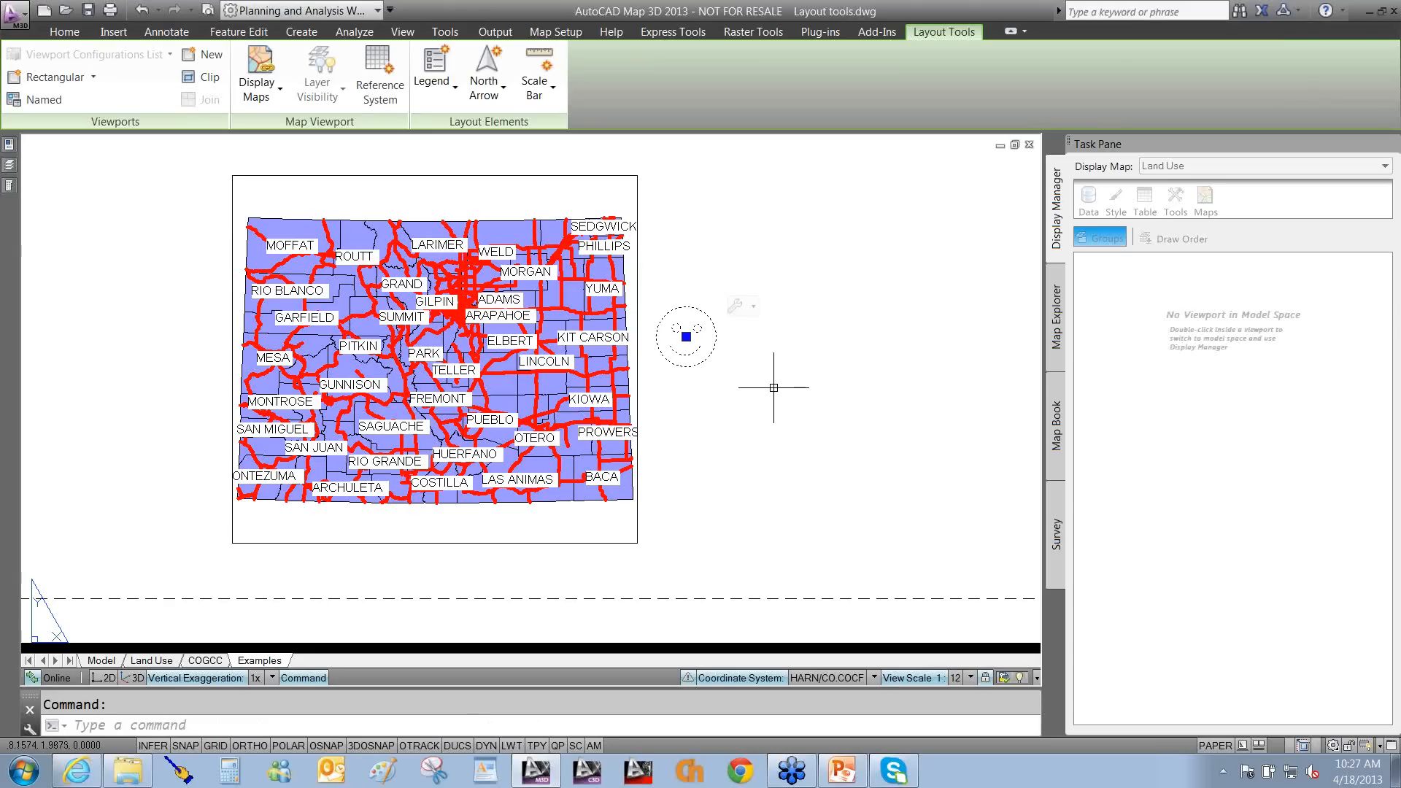
Clear the selection and pan back up to the example north arrows.
key(Escape)
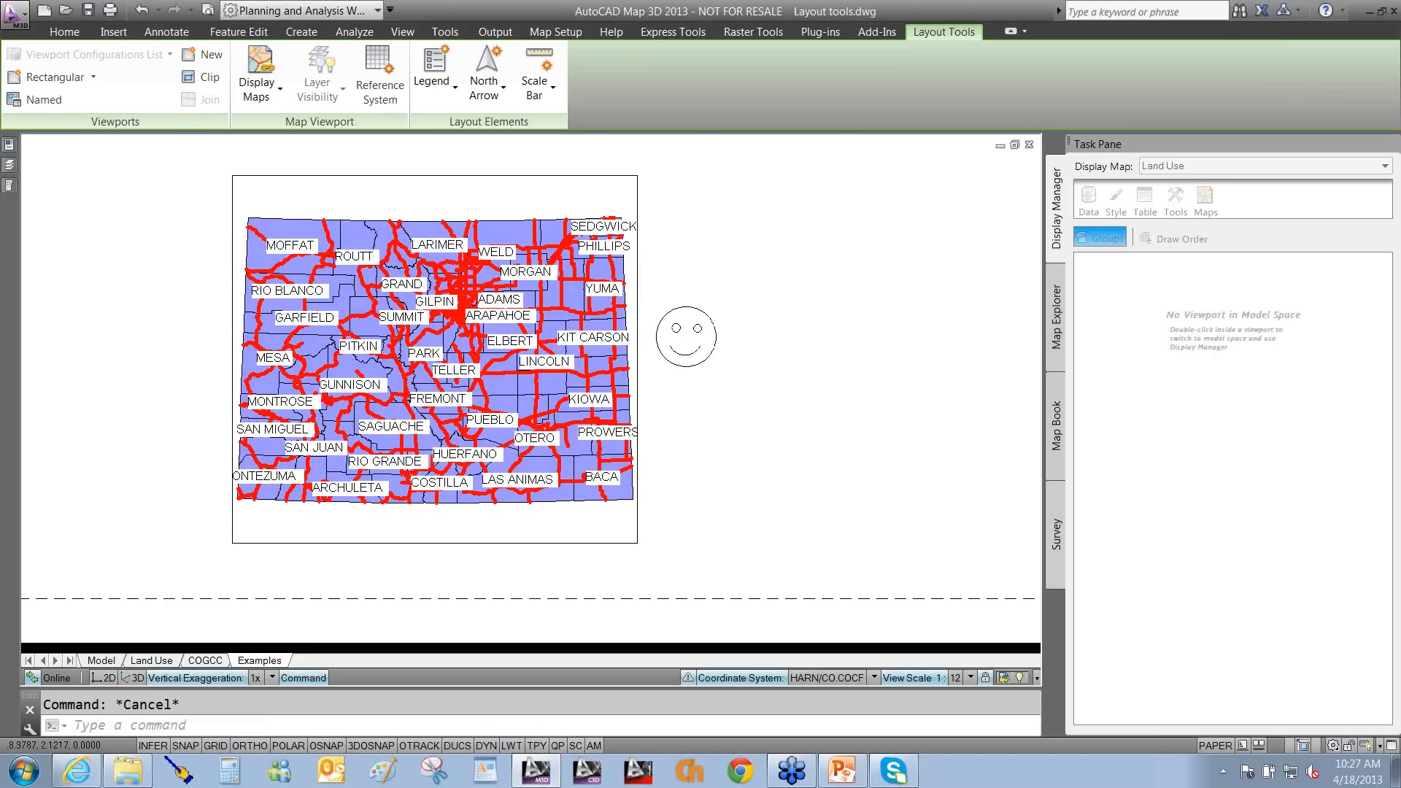
scroll(797, 376, down, 2)
middle_drag(799, 260, 760, 507)
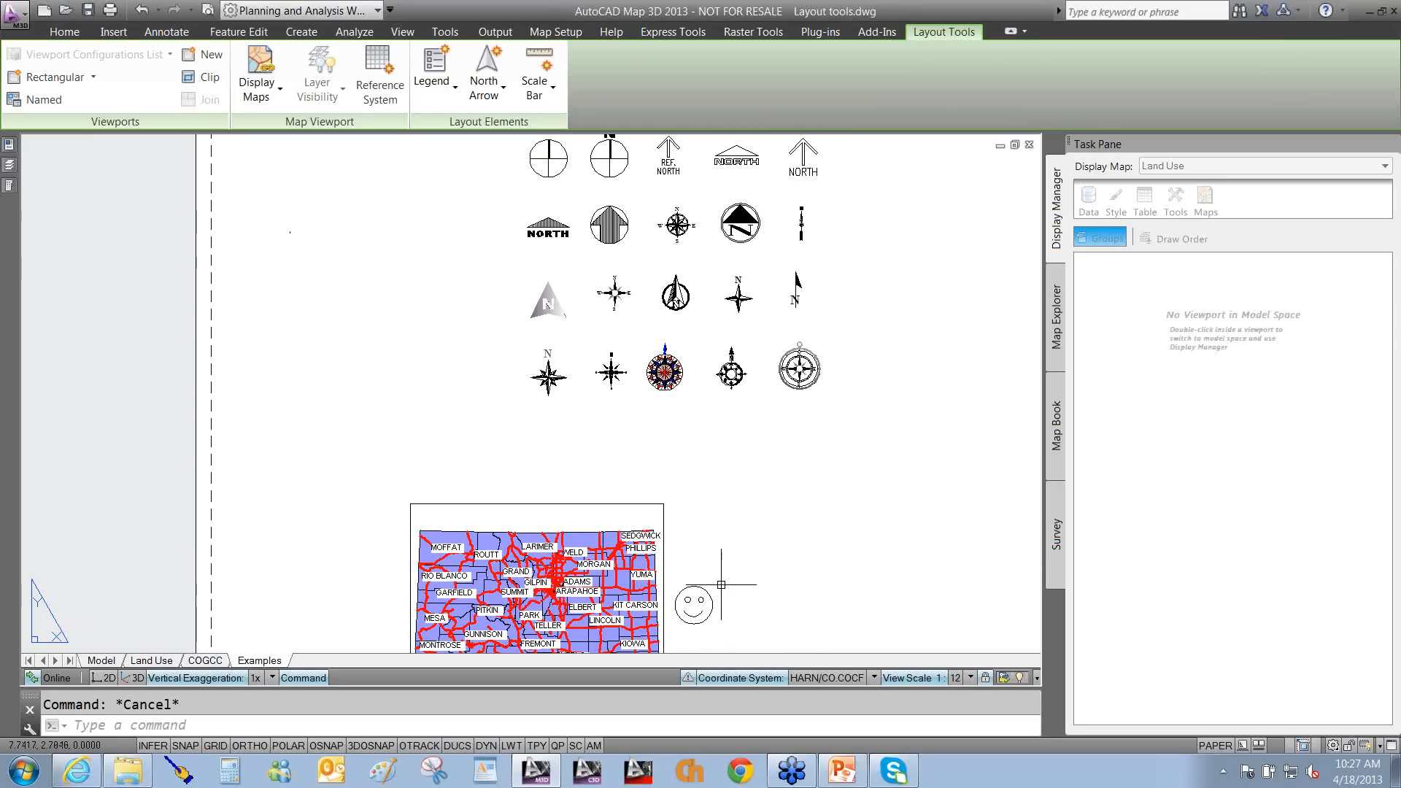
Erase the smiley north arrow from the layout.
text(e)
key(Return)
click(693, 604)
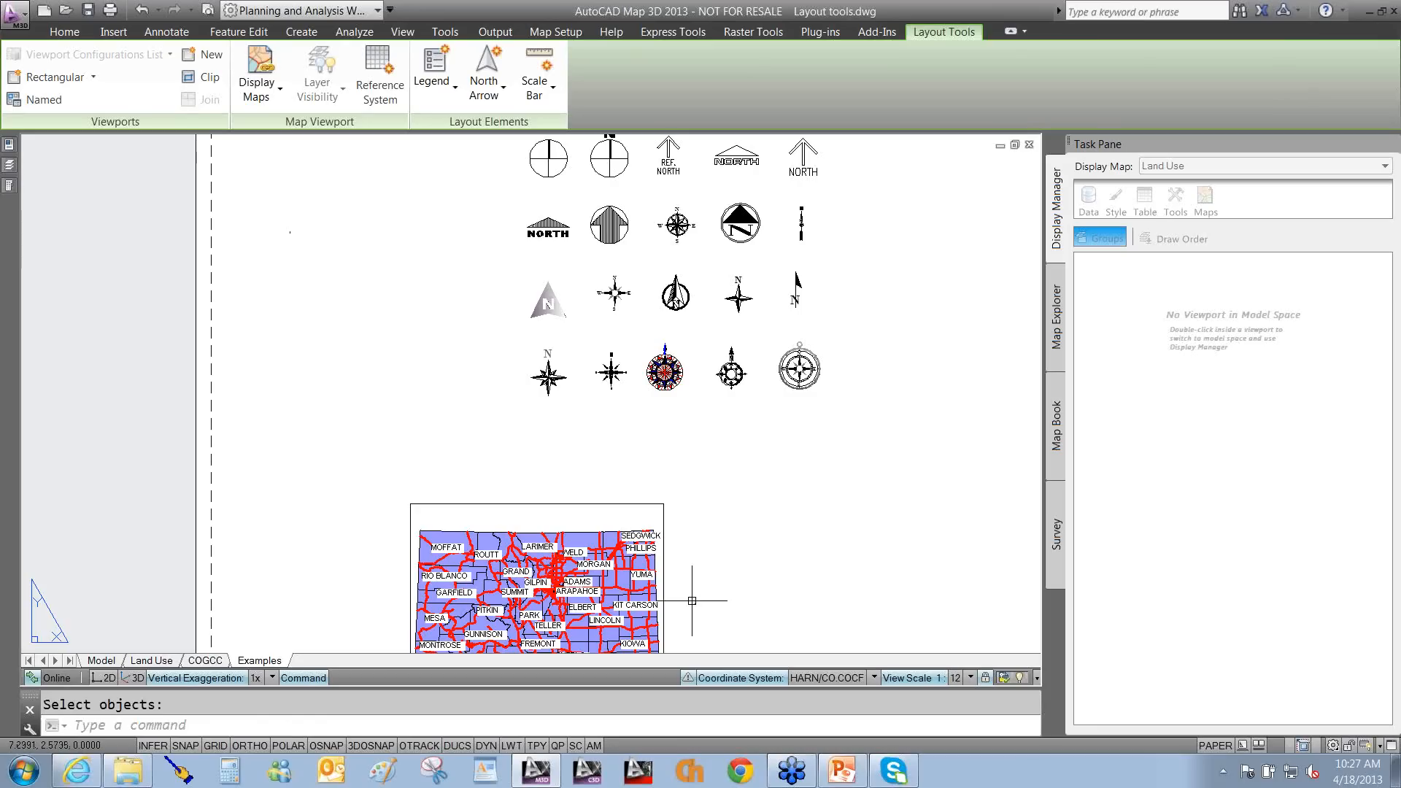
key(Return)
Insert the Arrow6 north arrow linked to the map viewport, placed just right of the map.
middle_drag(703, 405, 707, 246)
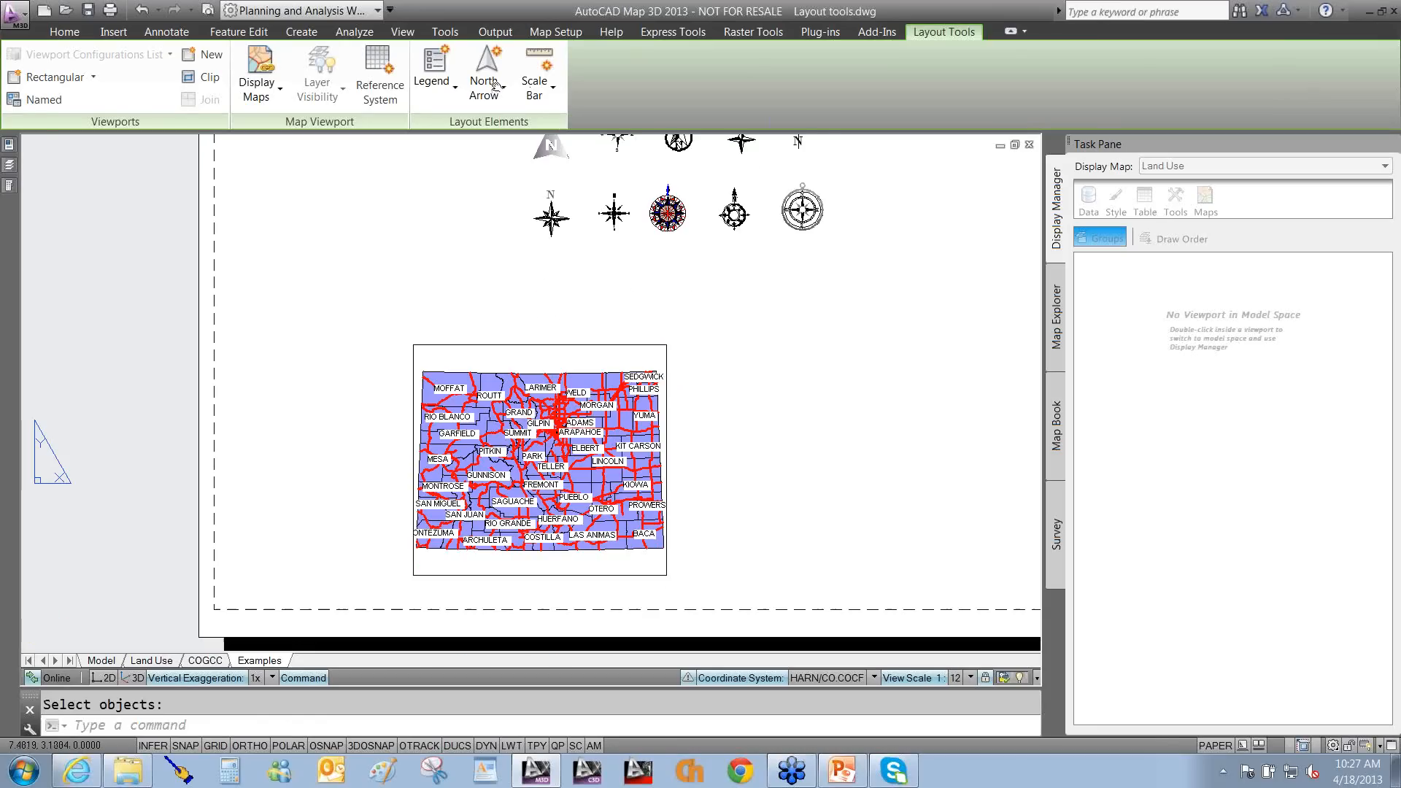
click(489, 82)
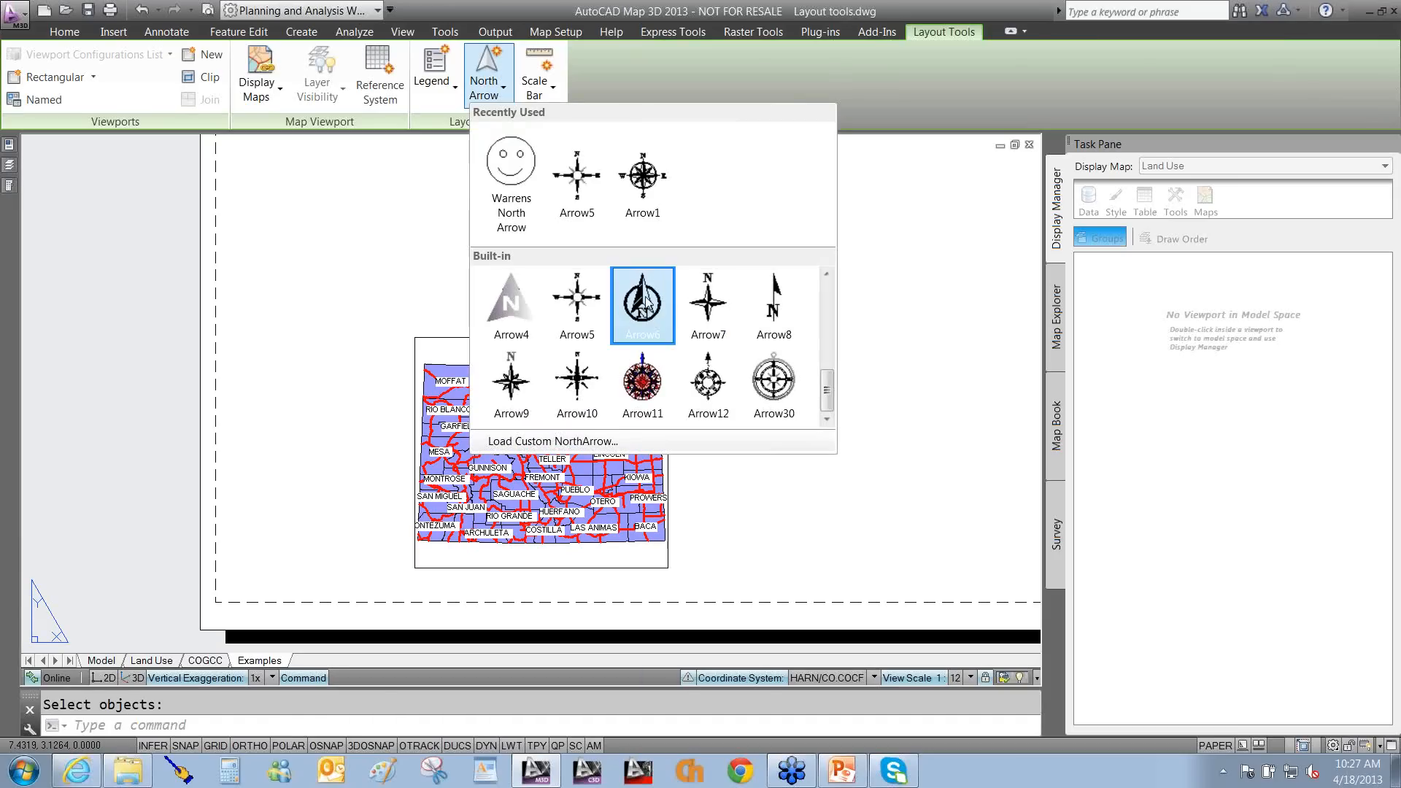
click(642, 303)
click(667, 419)
click(692, 429)
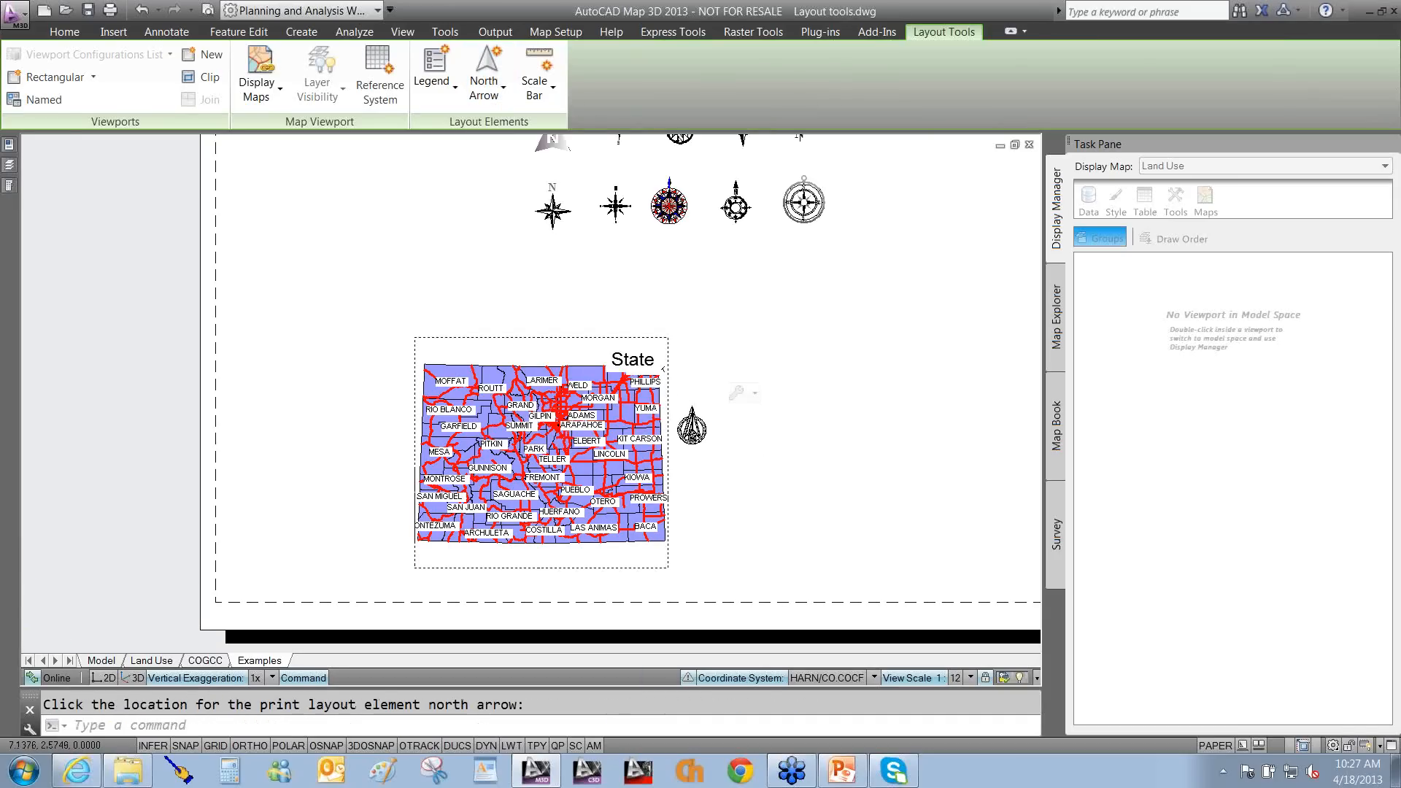
Rotate the Arrow6 north arrow about 45°, tilting the Colorado map with it.
scroll(686, 431, up, 6)
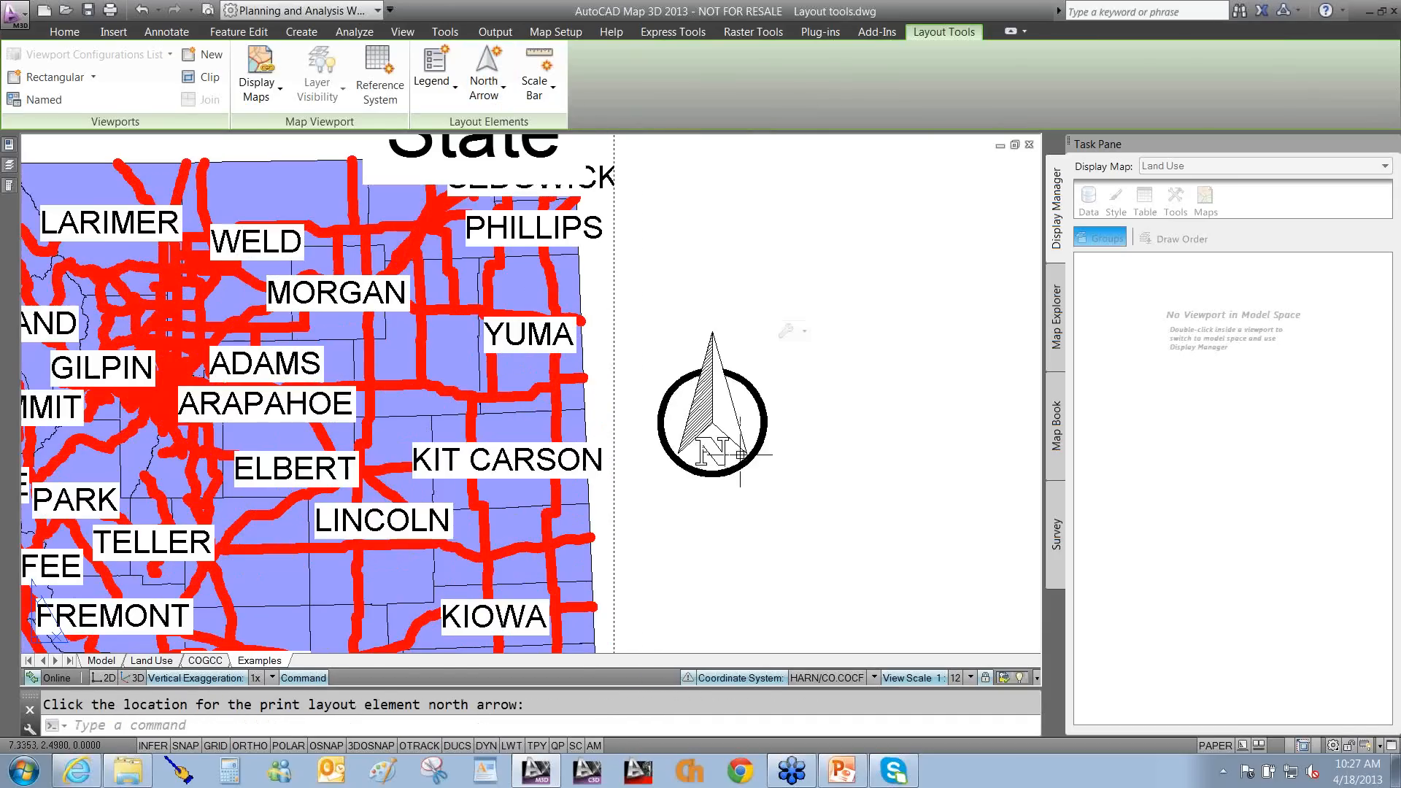
click(737, 469)
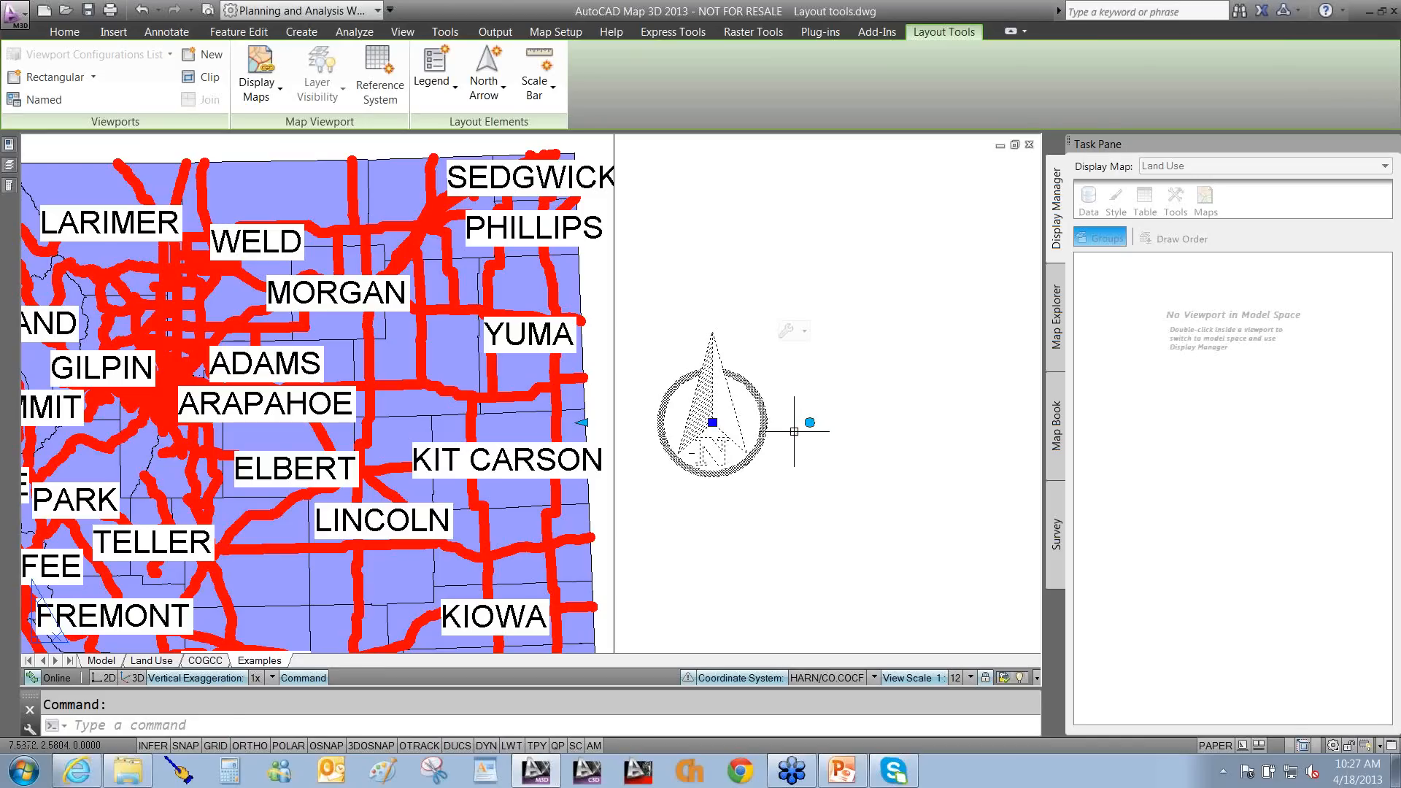
click(810, 422)
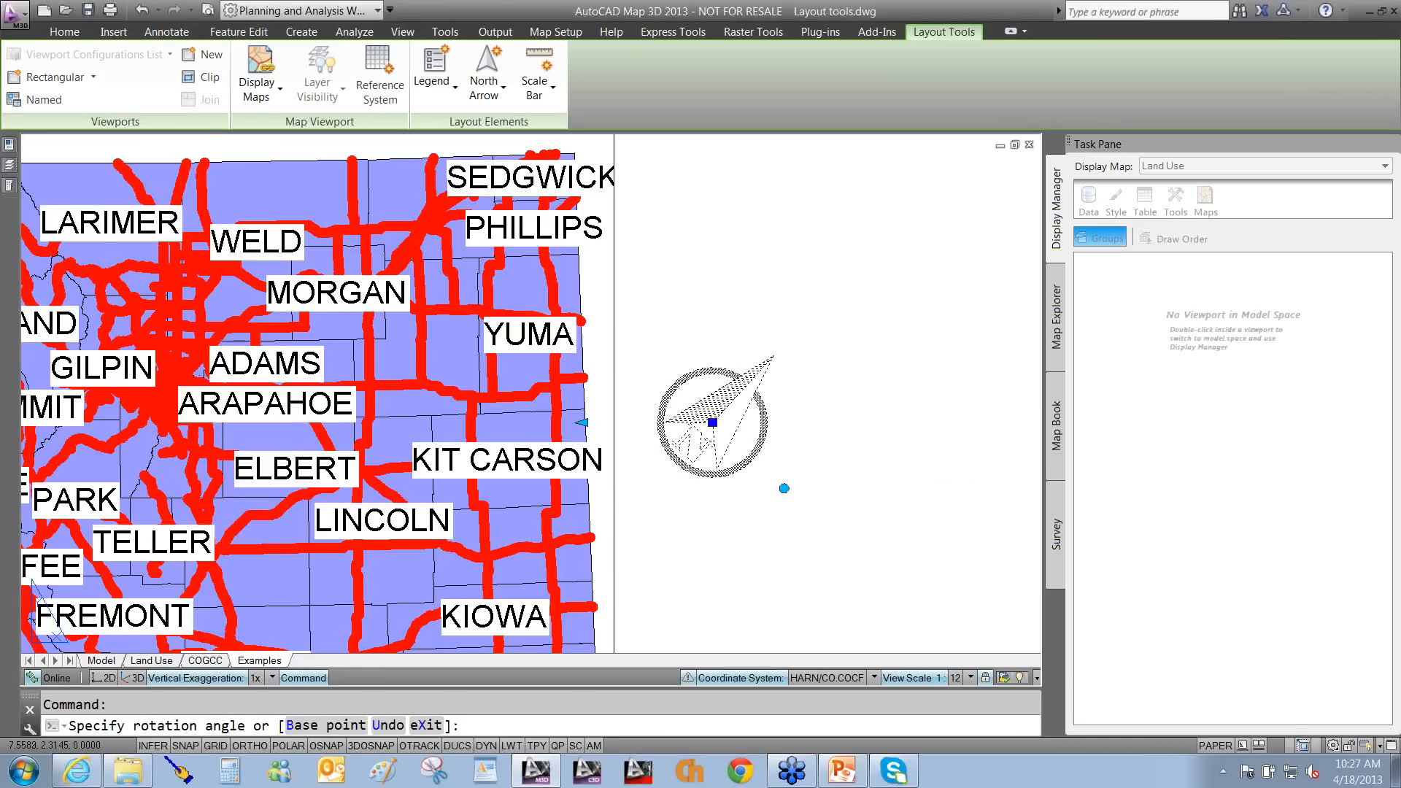
click(801, 485)
scroll(712, 520, down, 4)
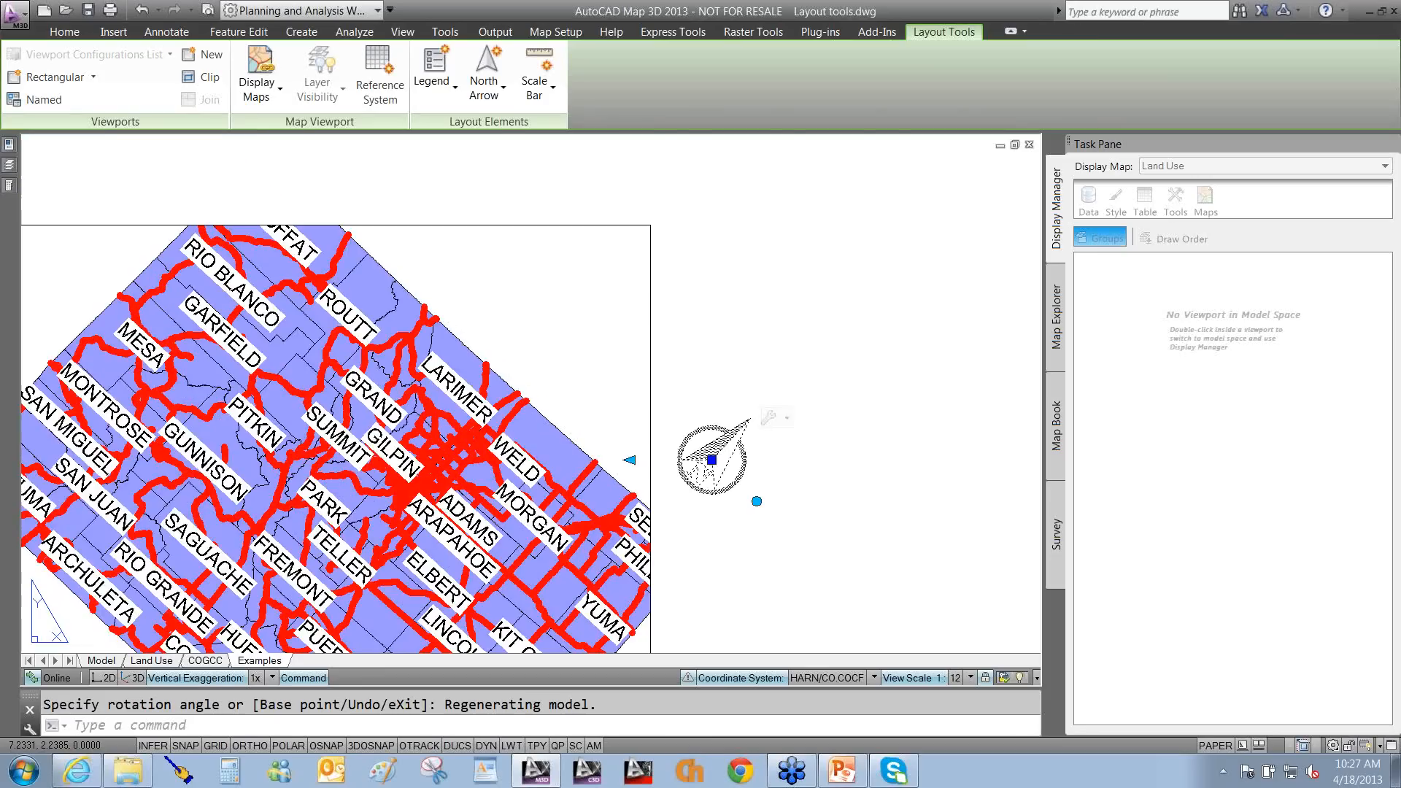
middle_drag(784, 468, 839, 369)
key(Escape)
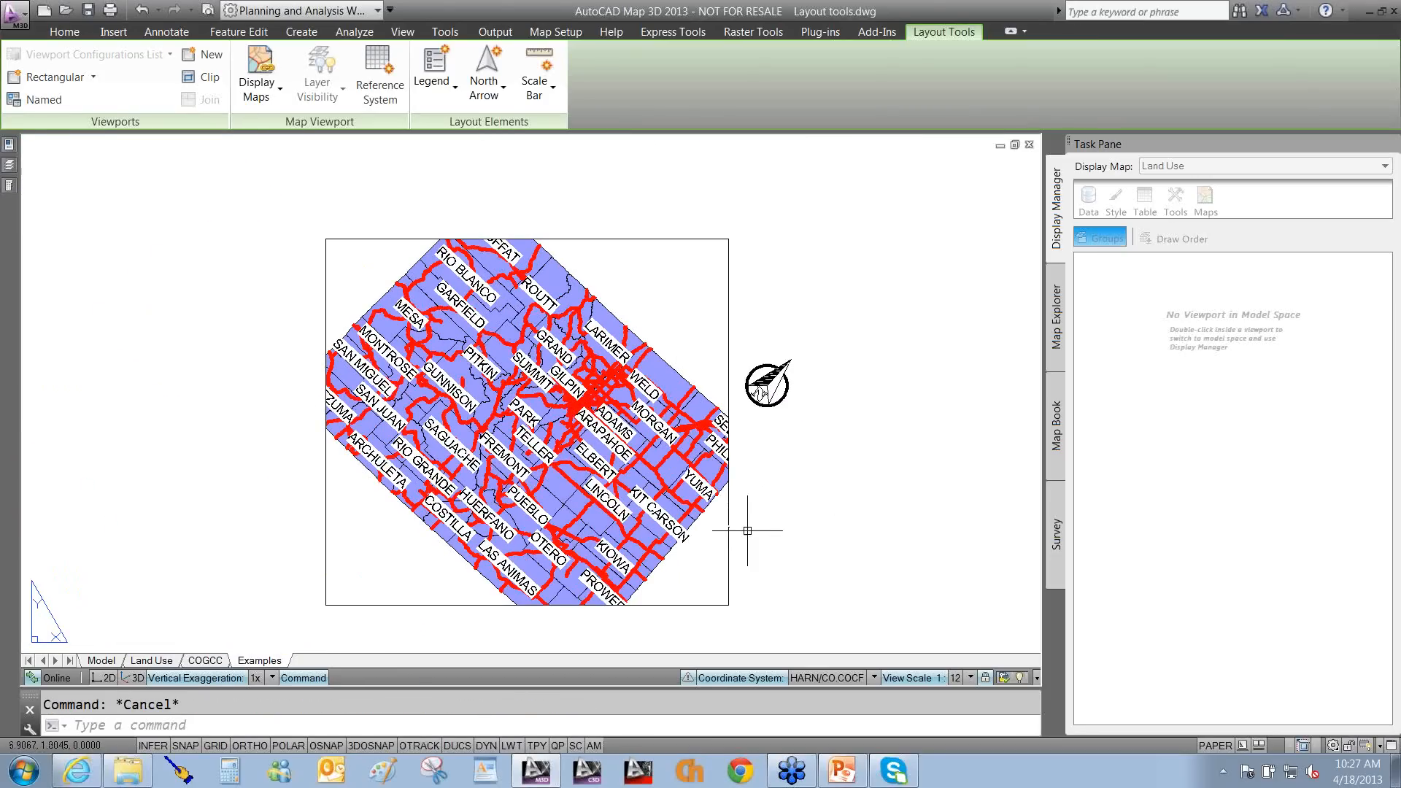
Inside the map viewport, draw two perpendicular line segments near the lower-left with Ortho on.
double_click(657, 503)
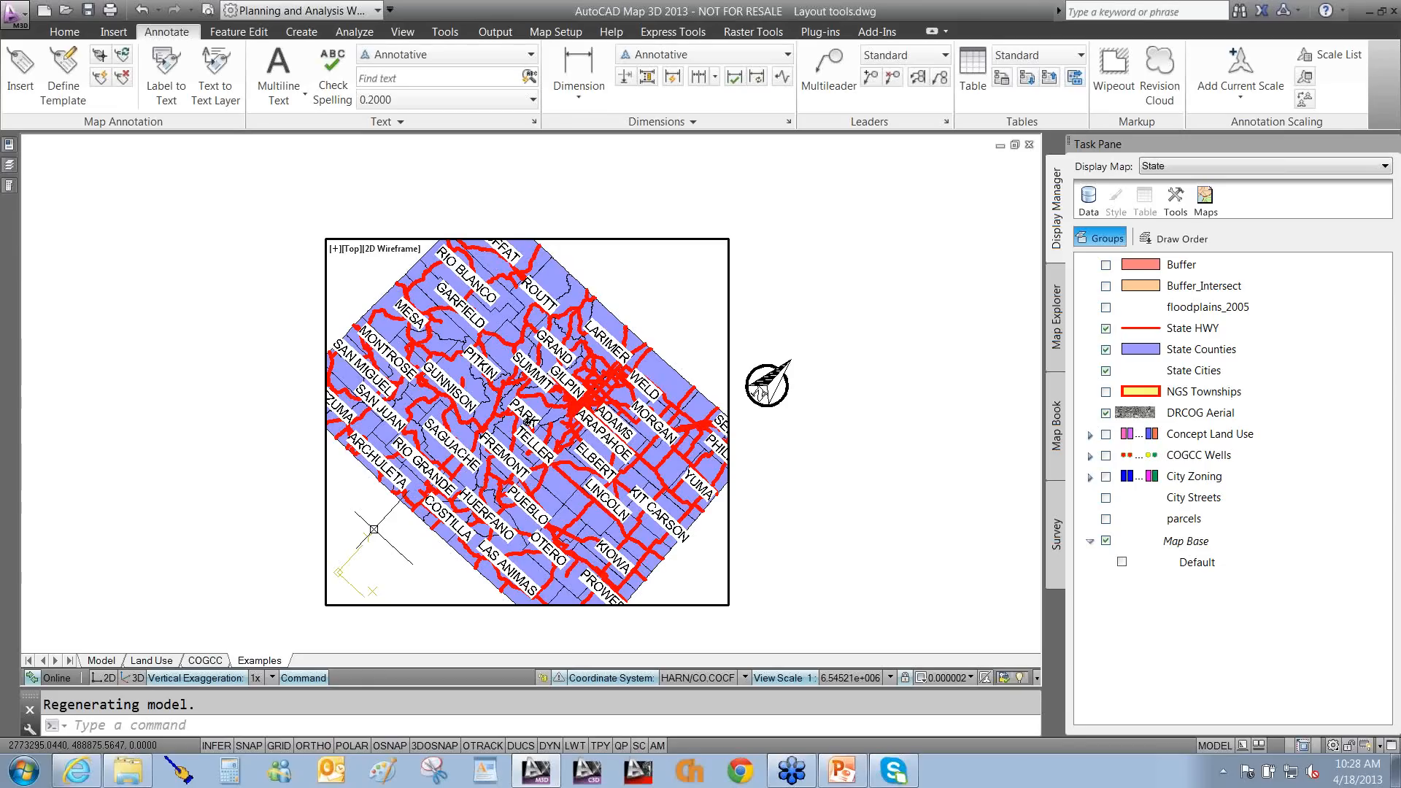
text(l)
key(Return)
click(361, 502)
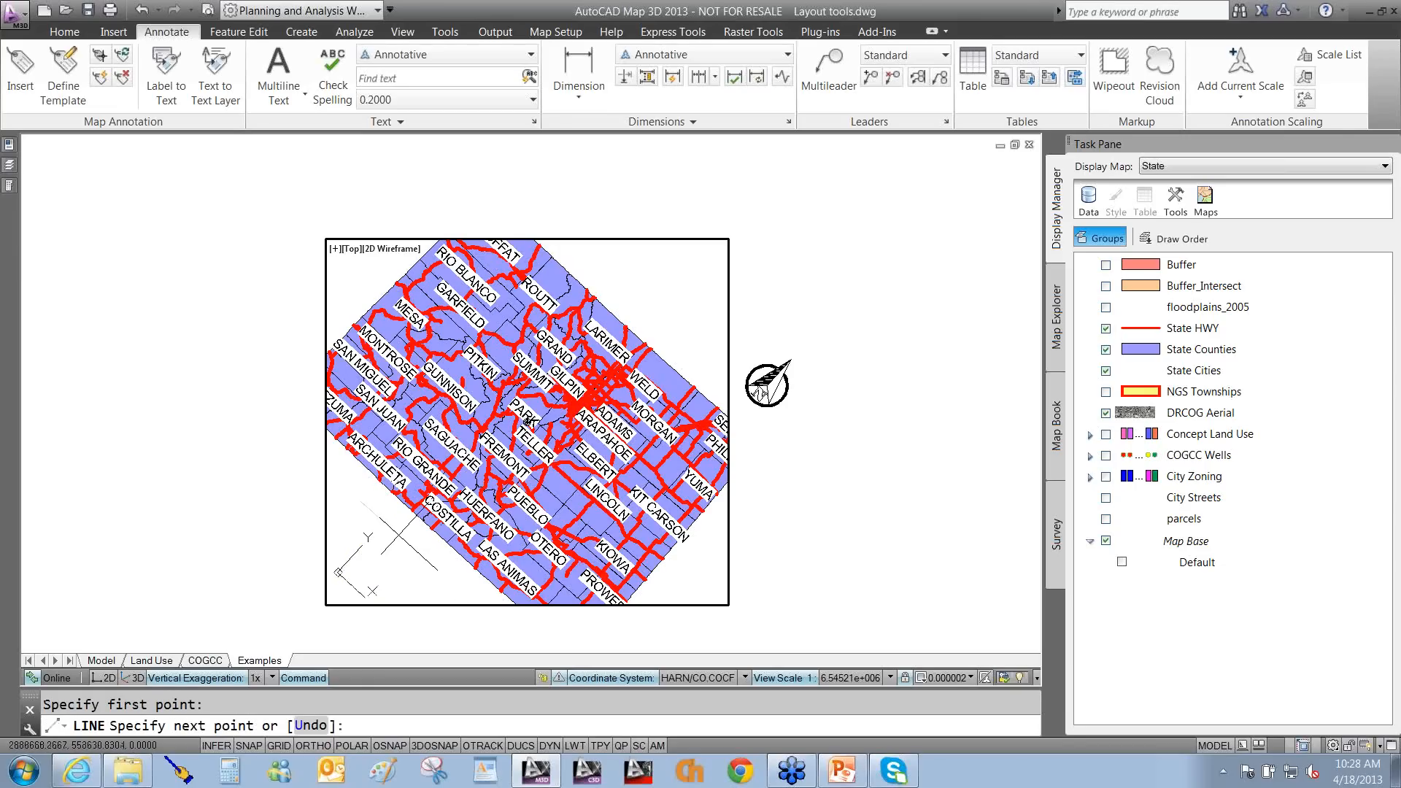
key(F8)
click(394, 530)
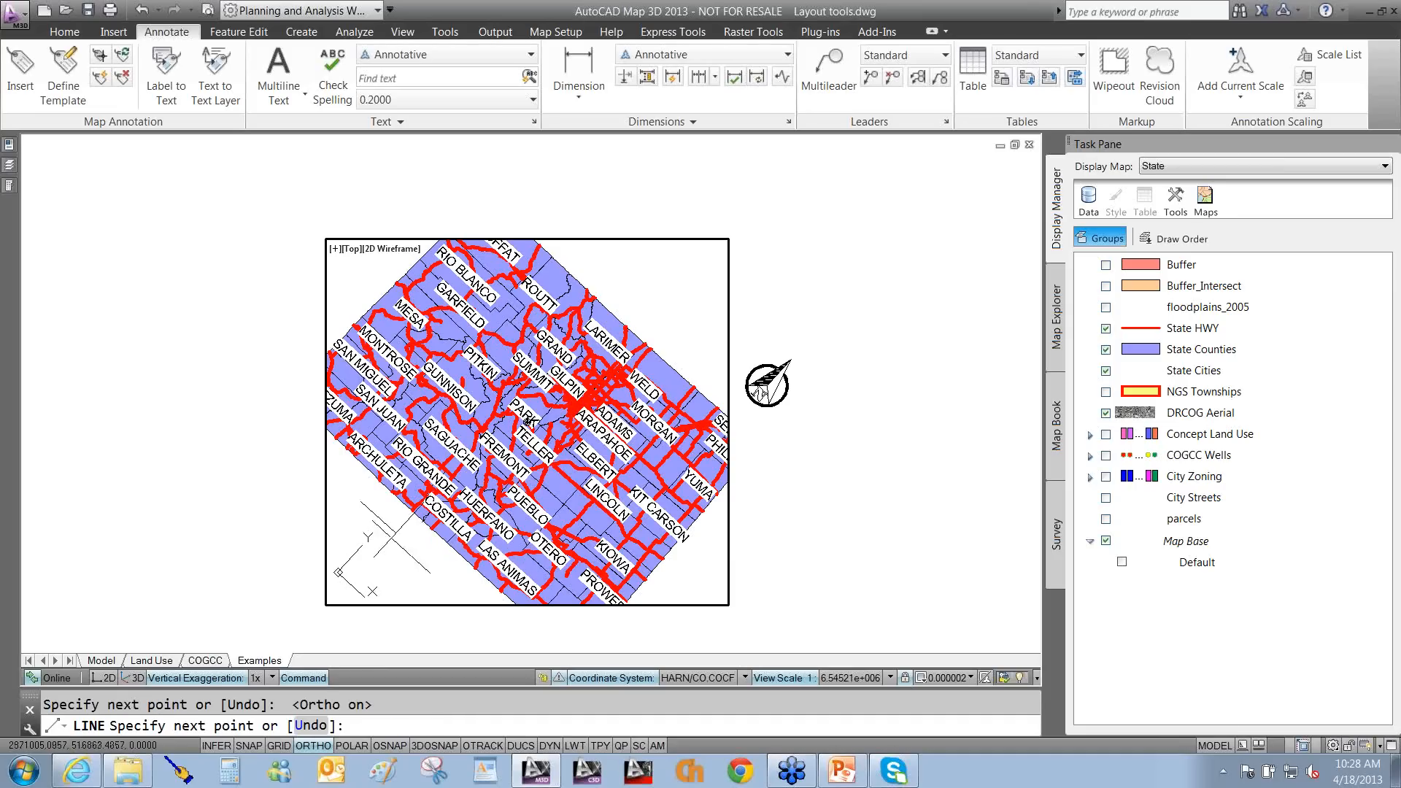
click(367, 555)
key(Return)
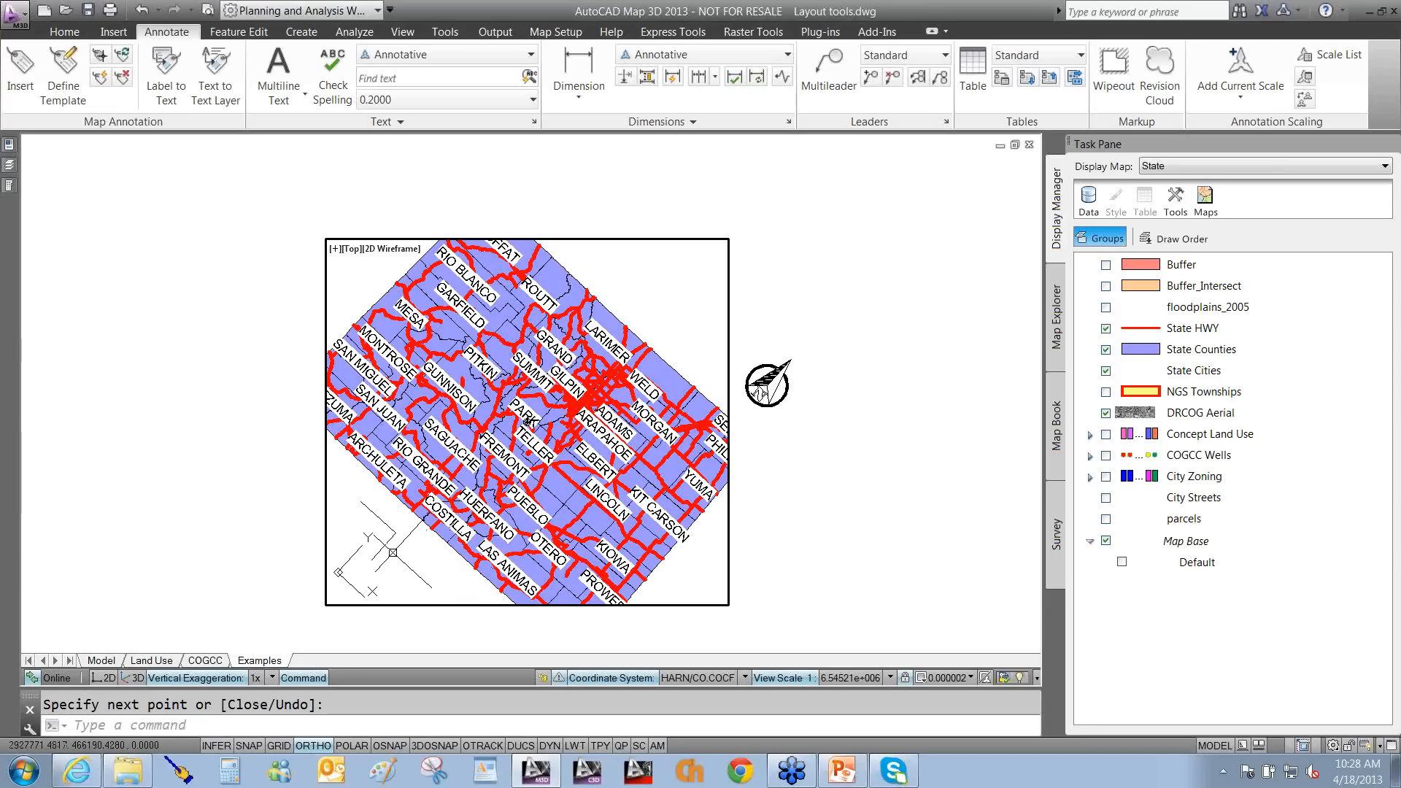
Open the snap and grid drafting settings, then close them without changes.
right_click(241, 746)
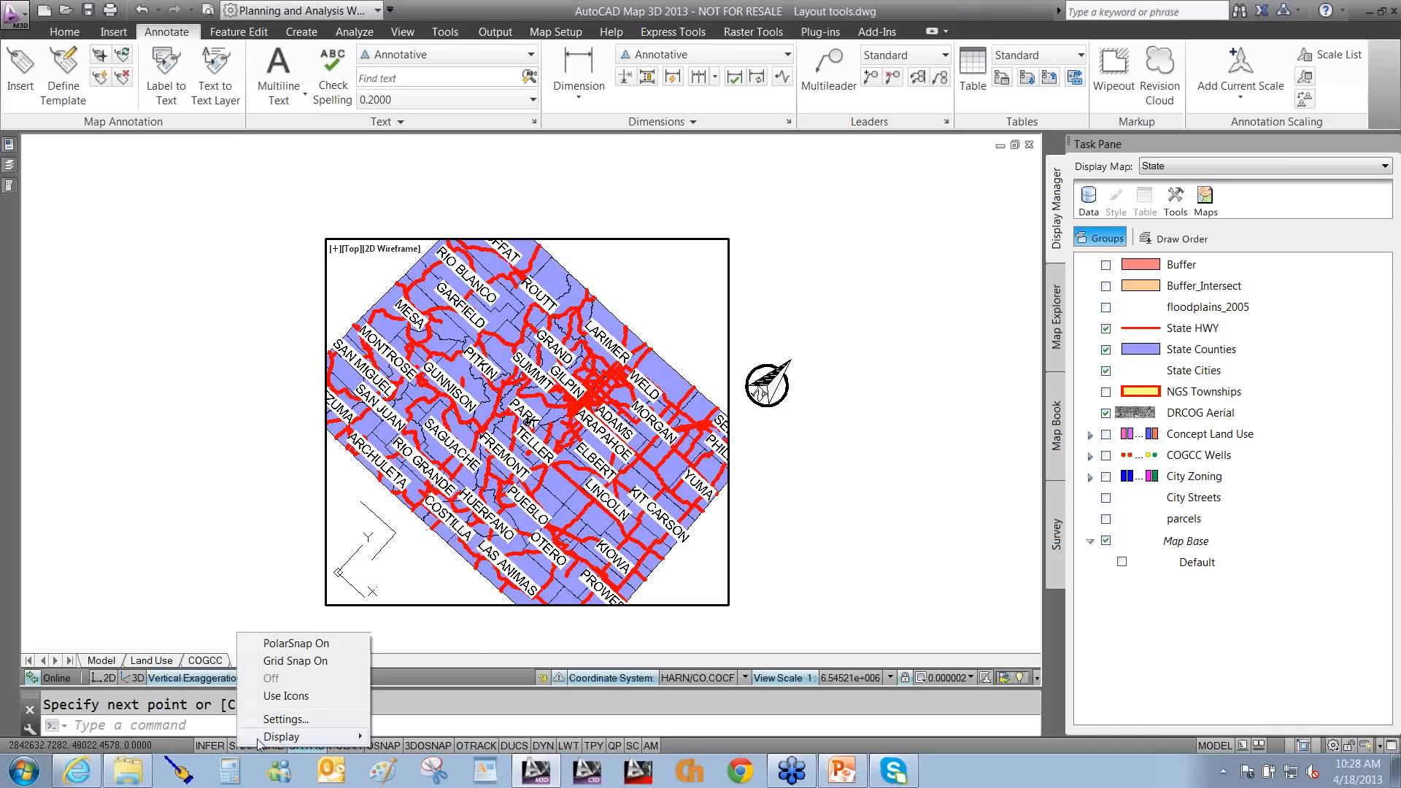
click(308, 721)
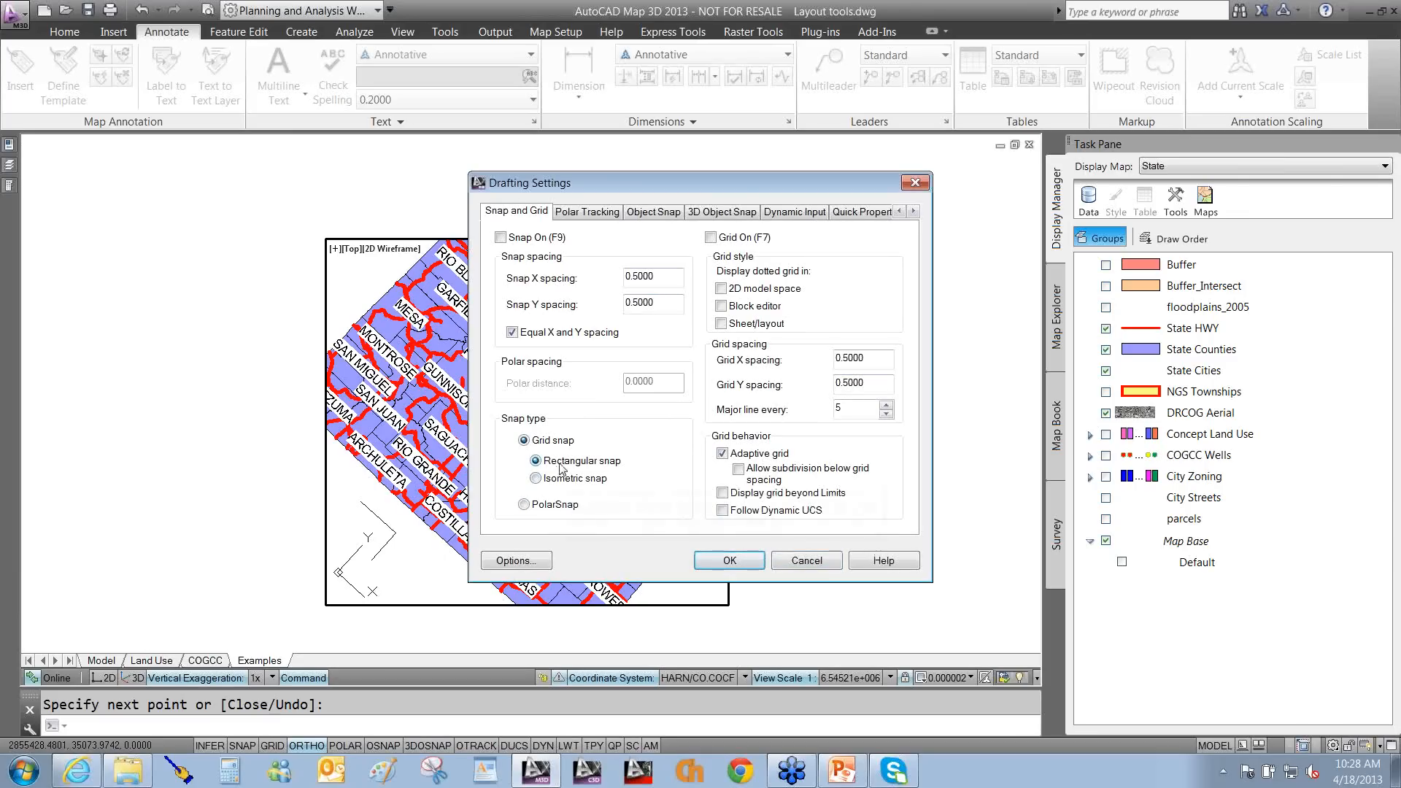
click(806, 561)
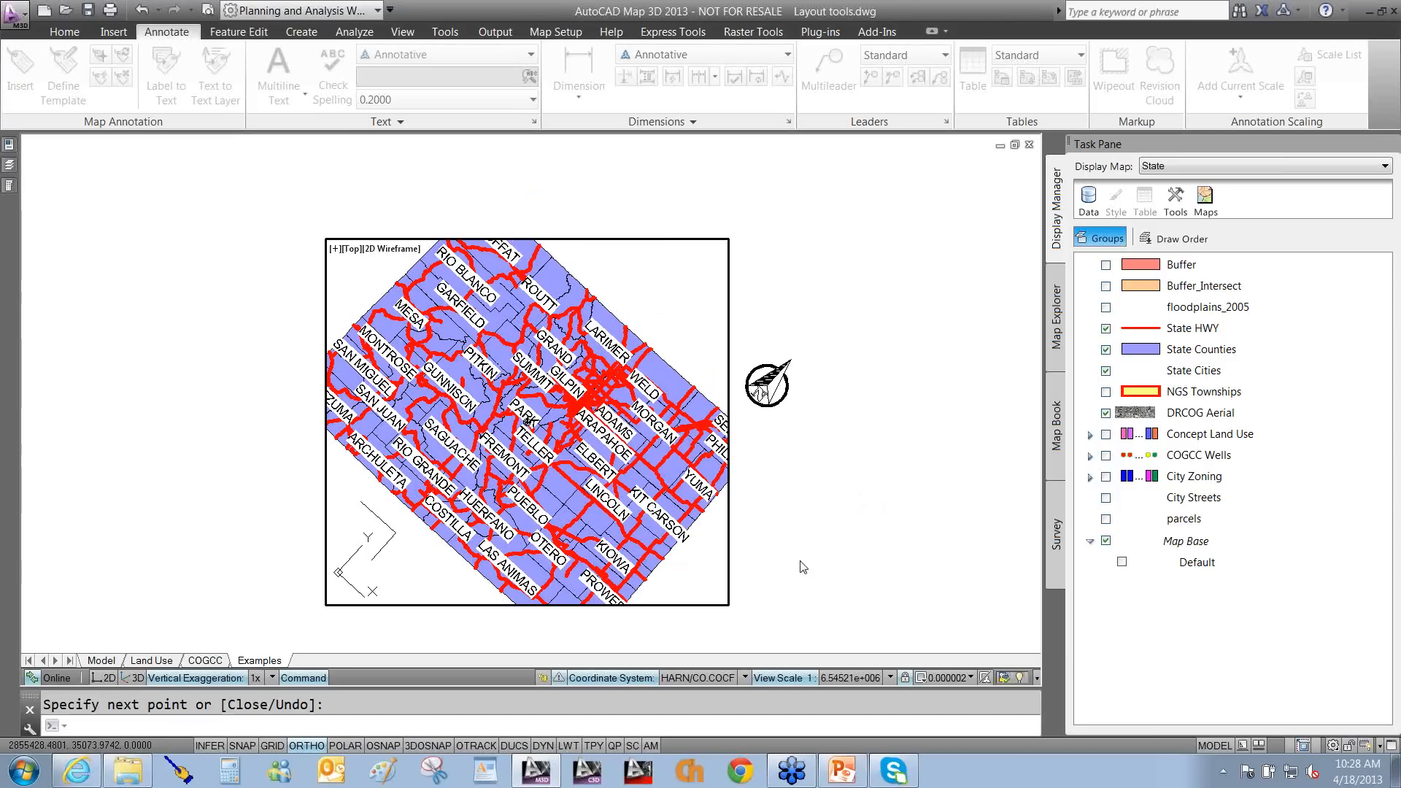
key(Escape)
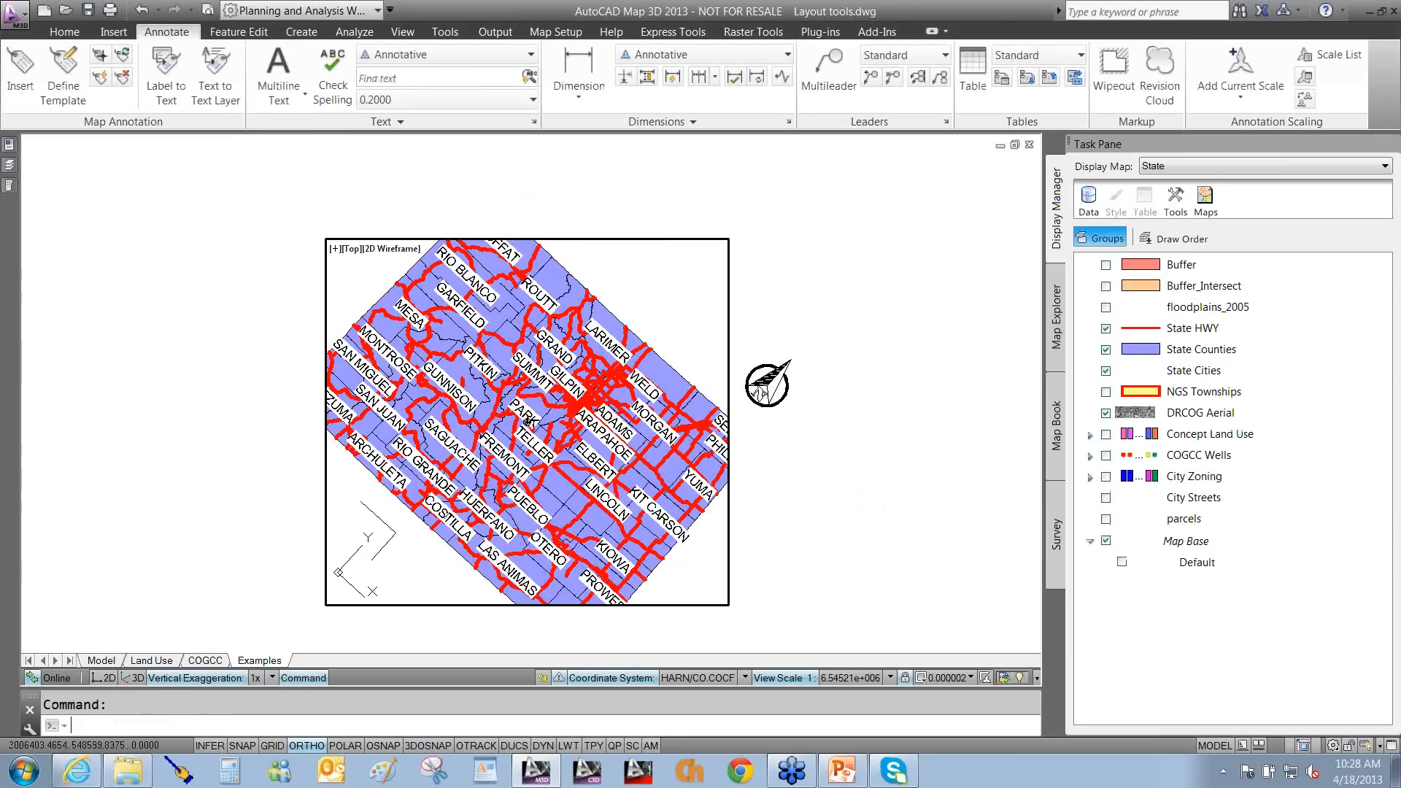
Set the viewport UCS origin at the line corner with X along the line, then return to paper space.
text(ucs)
key(Return)
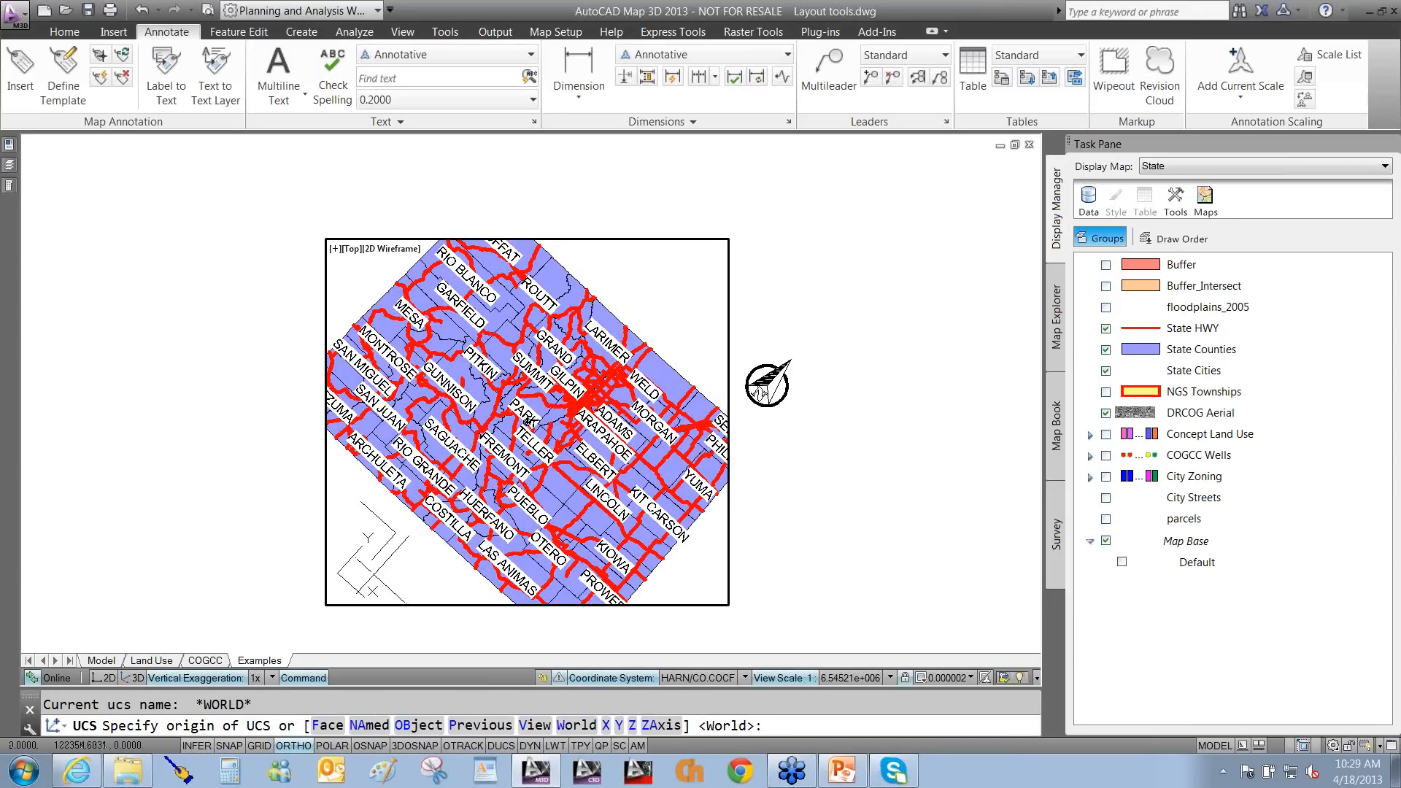
click(358, 592)
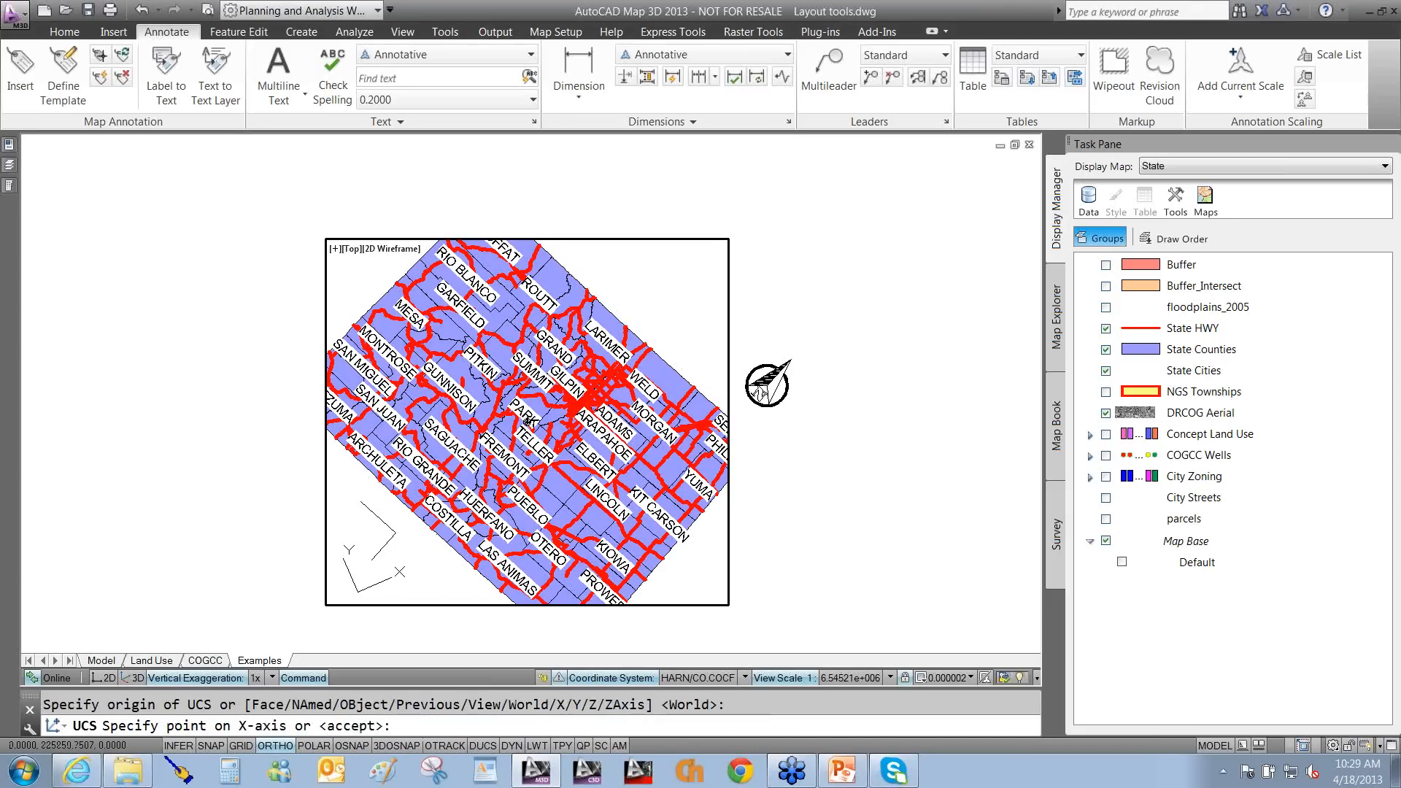
key(F8)
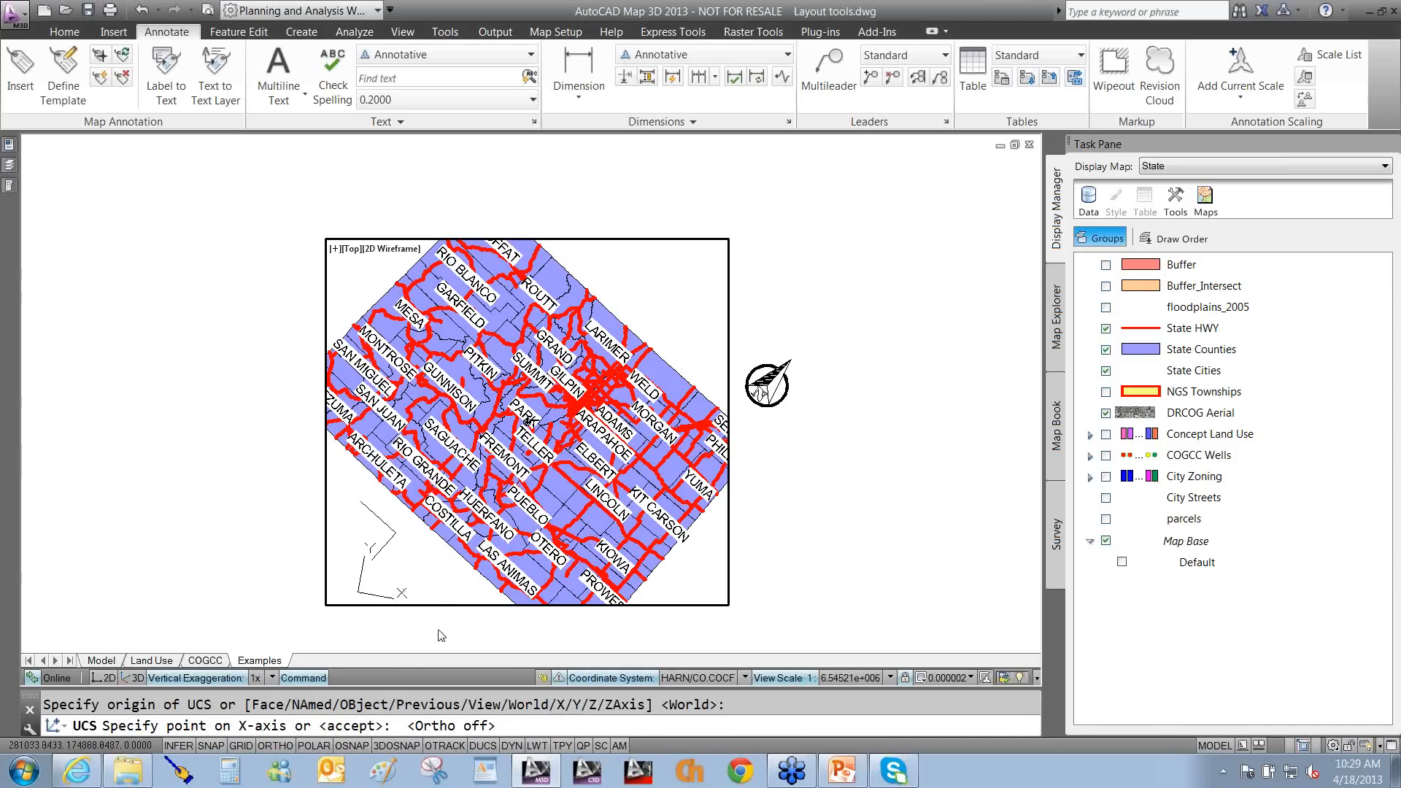
click(437, 587)
key(Return)
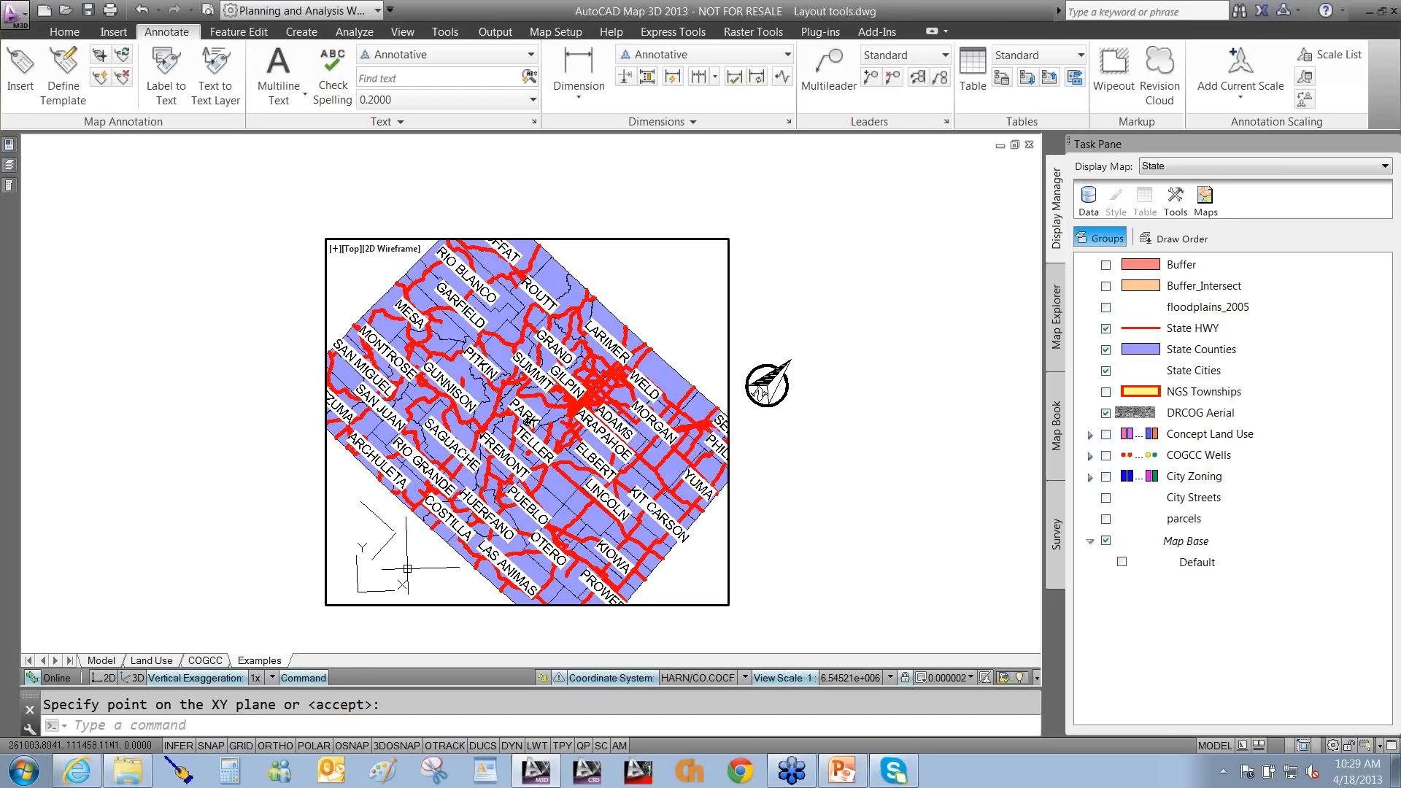
double_click(763, 584)
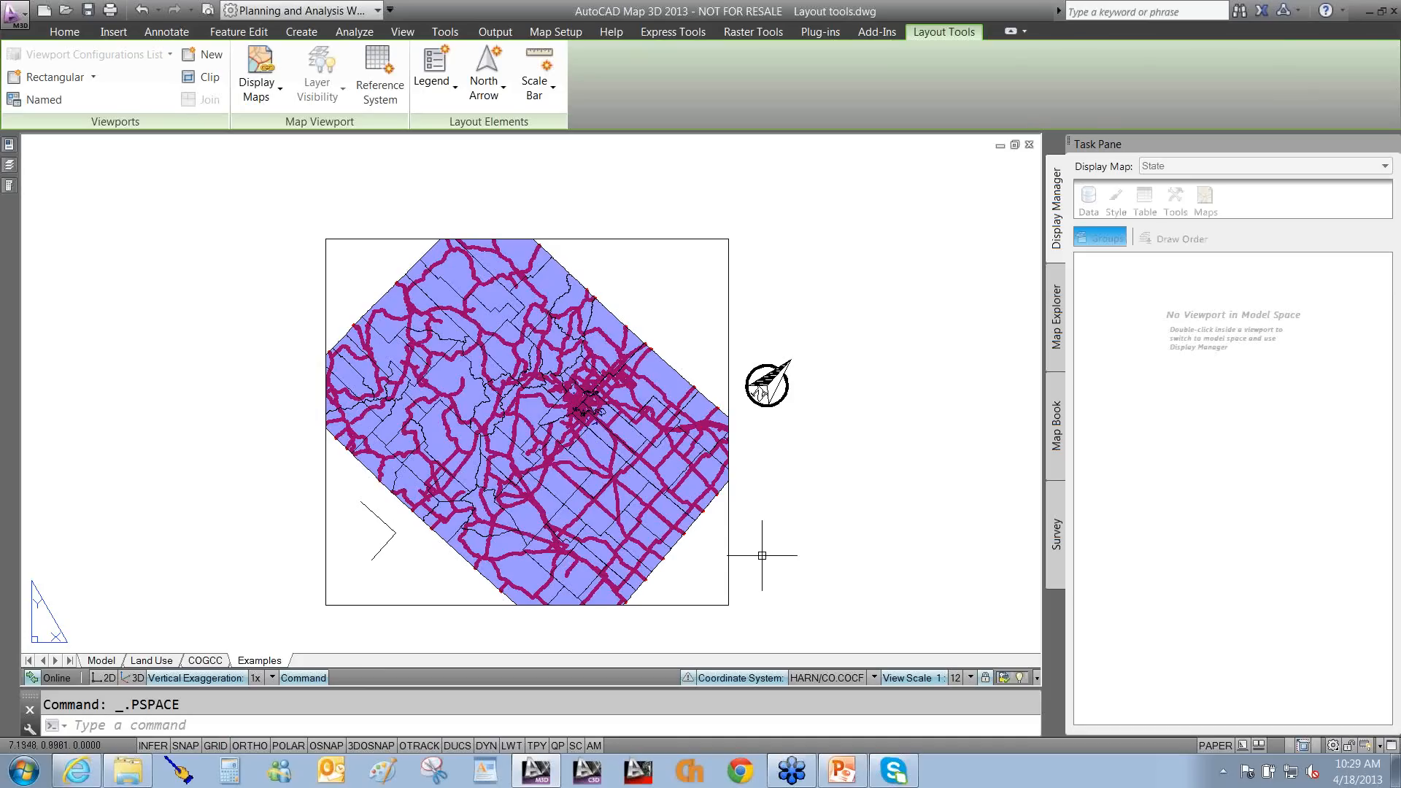
Add a multiline text label 'SDFsdf' left of the map.
text(mt)
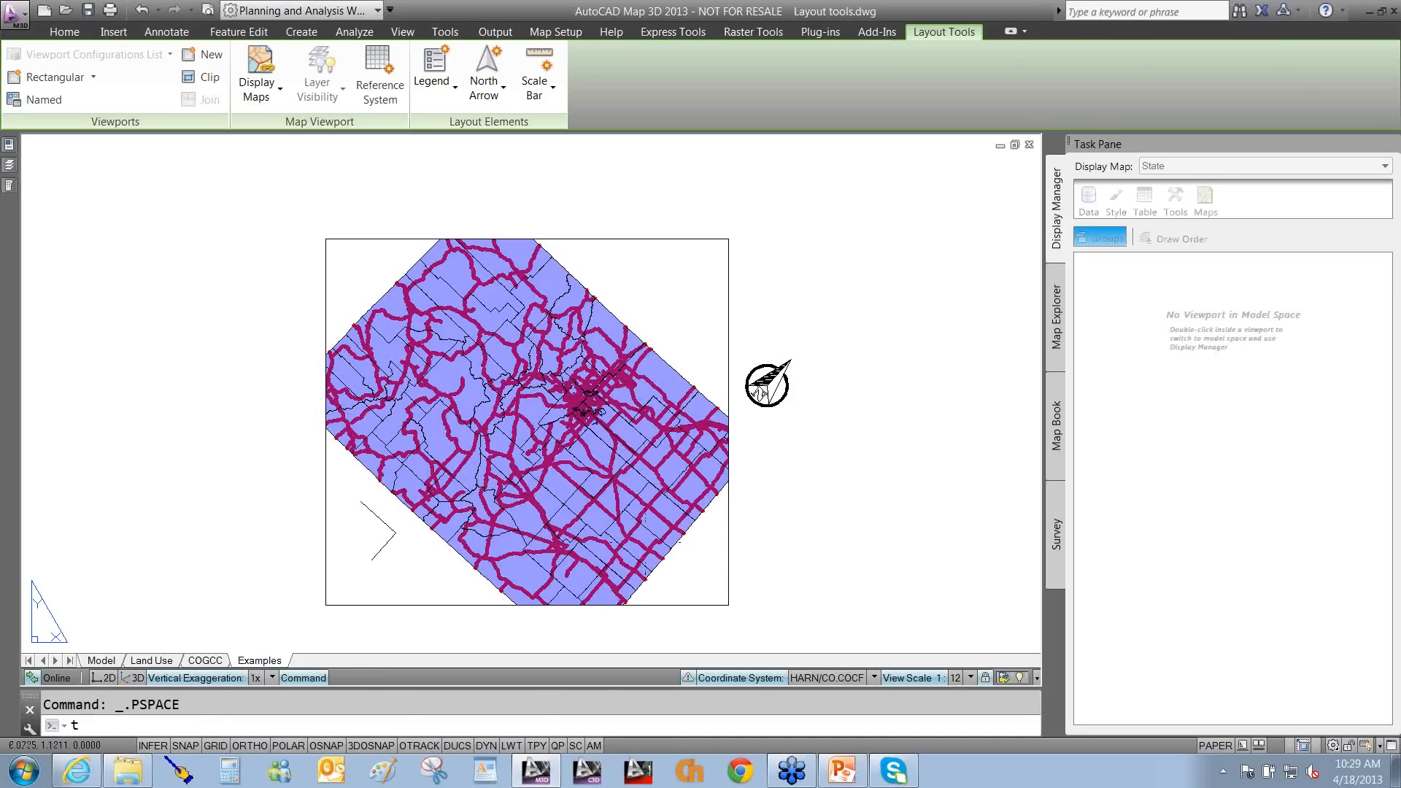
key(Return)
click(264, 499)
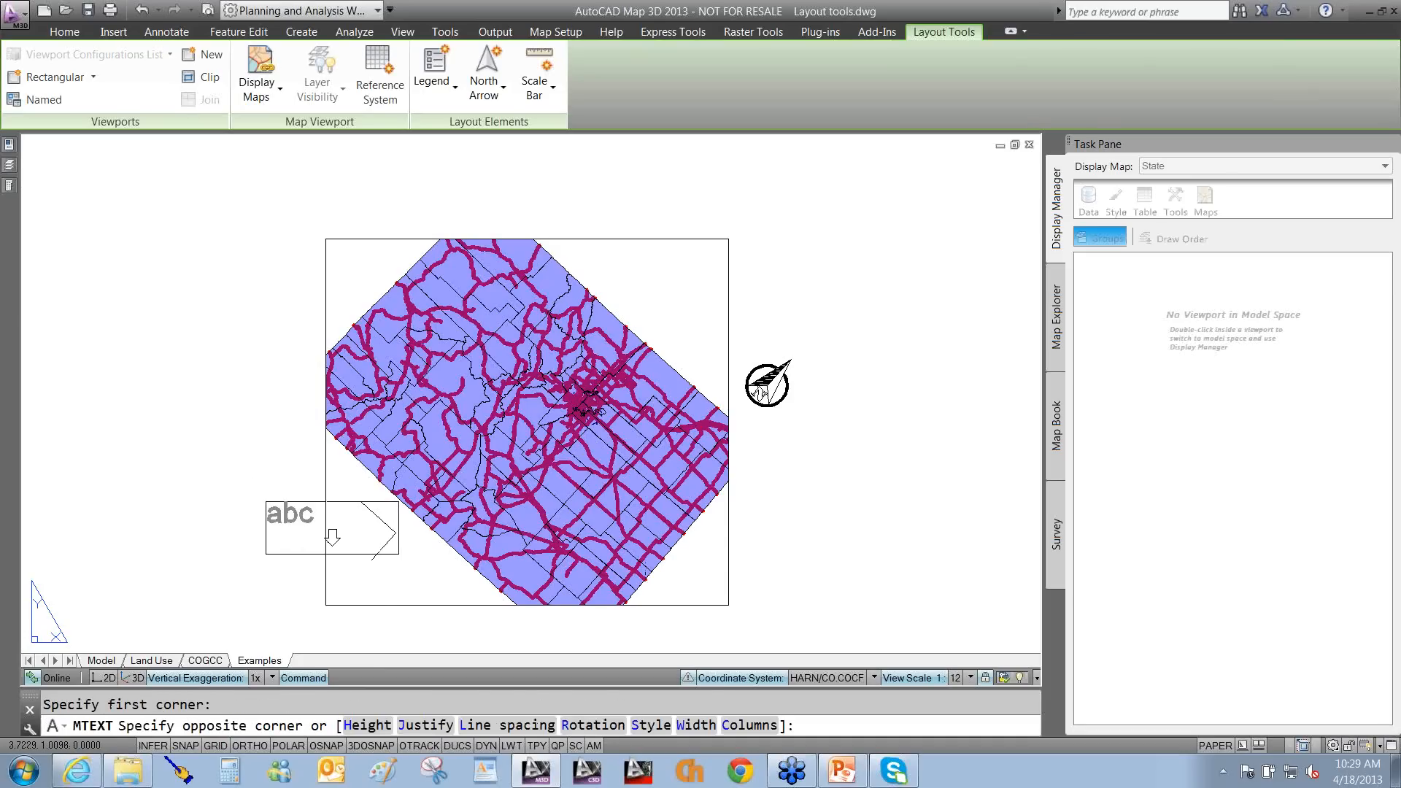
click(397, 562)
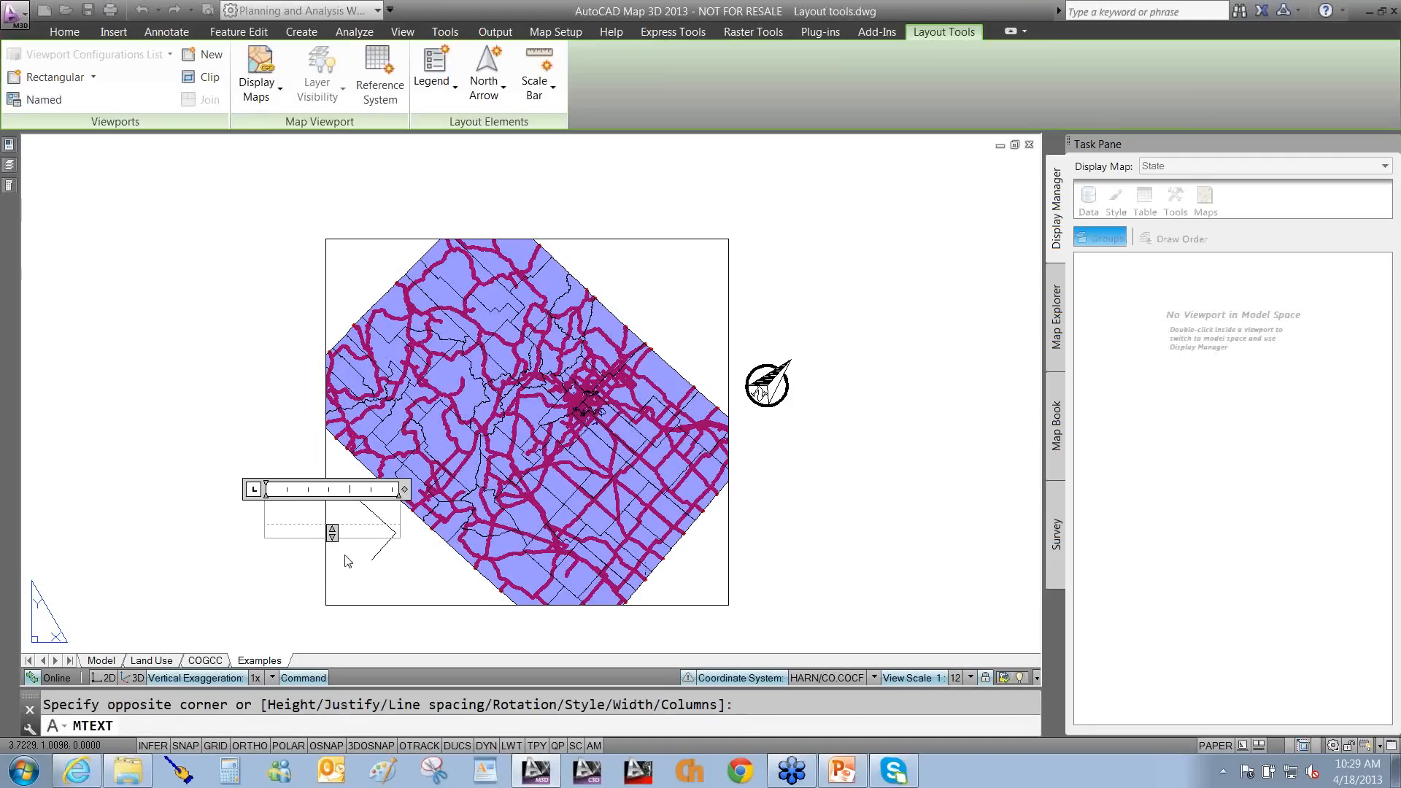
text(SDFsdf)
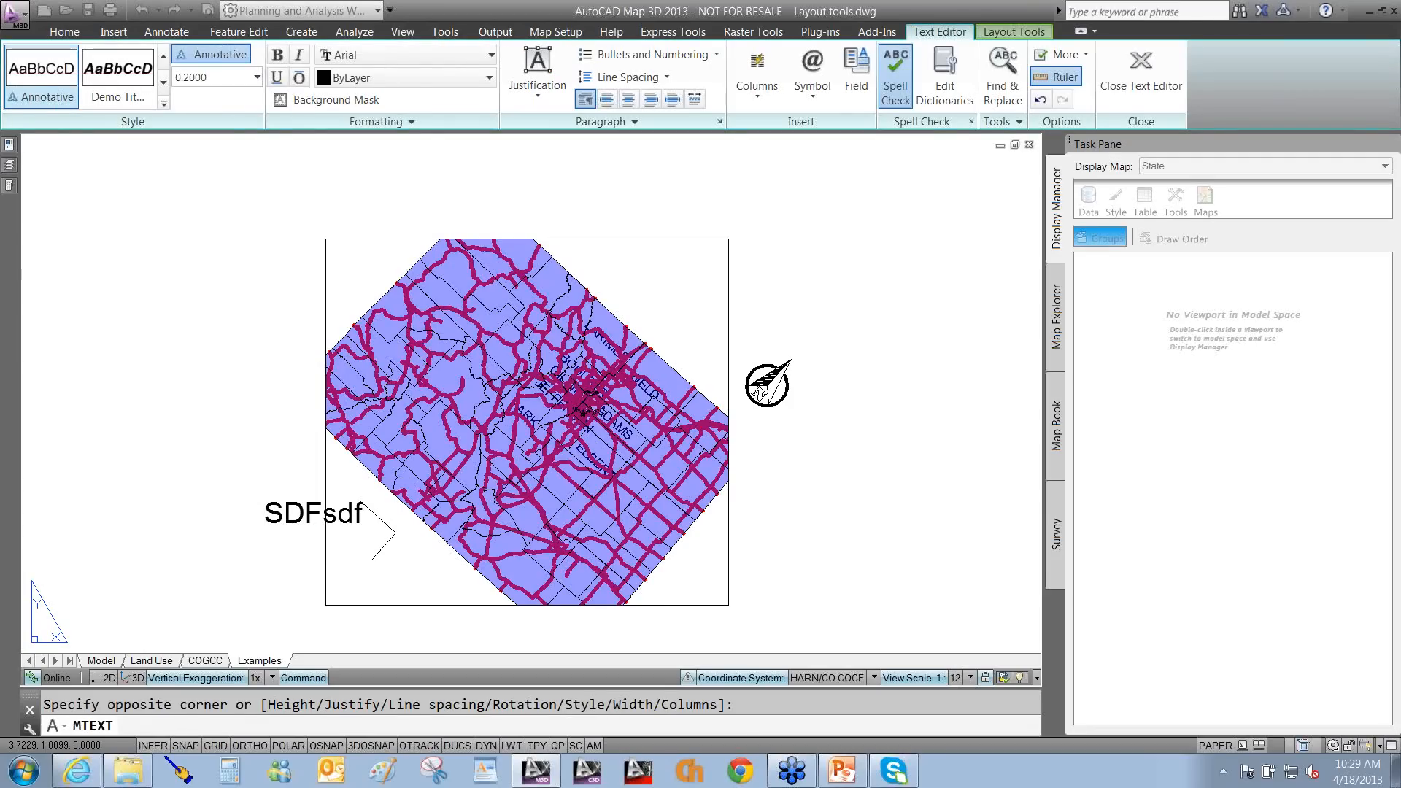
click(280, 578)
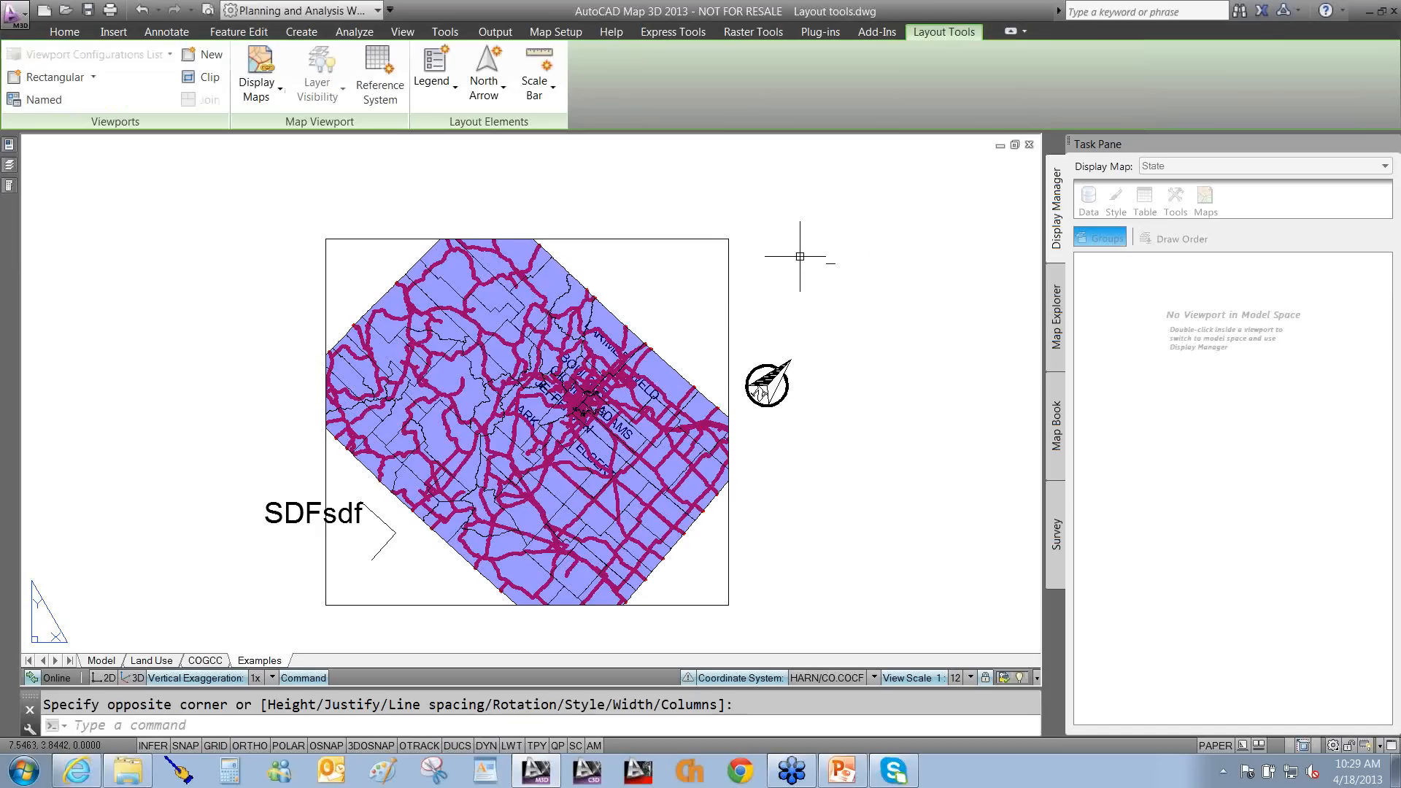
Open the tool palettes, then switch to the PowerPoint North Arrows slide show.
click(10, 187)
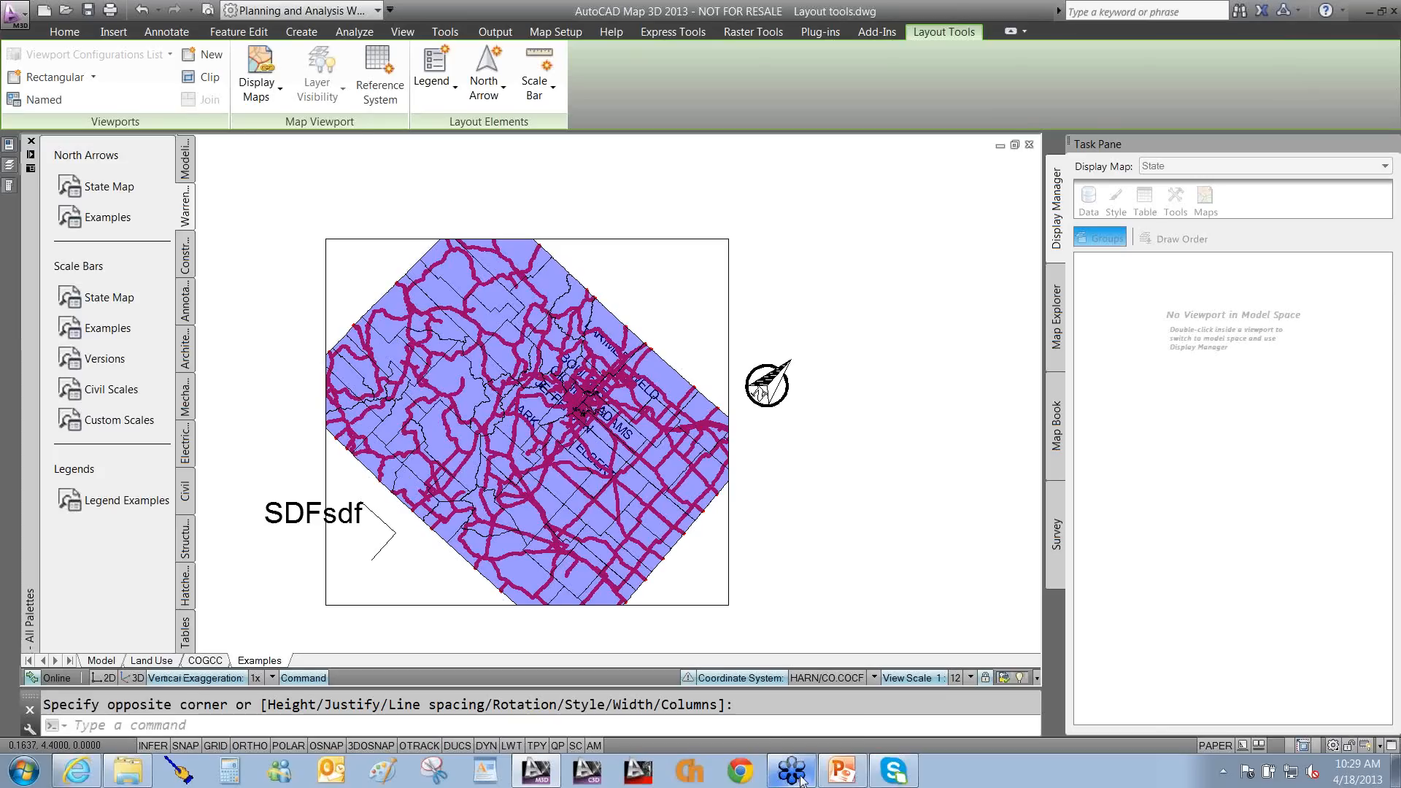
mouse_move(803, 780)
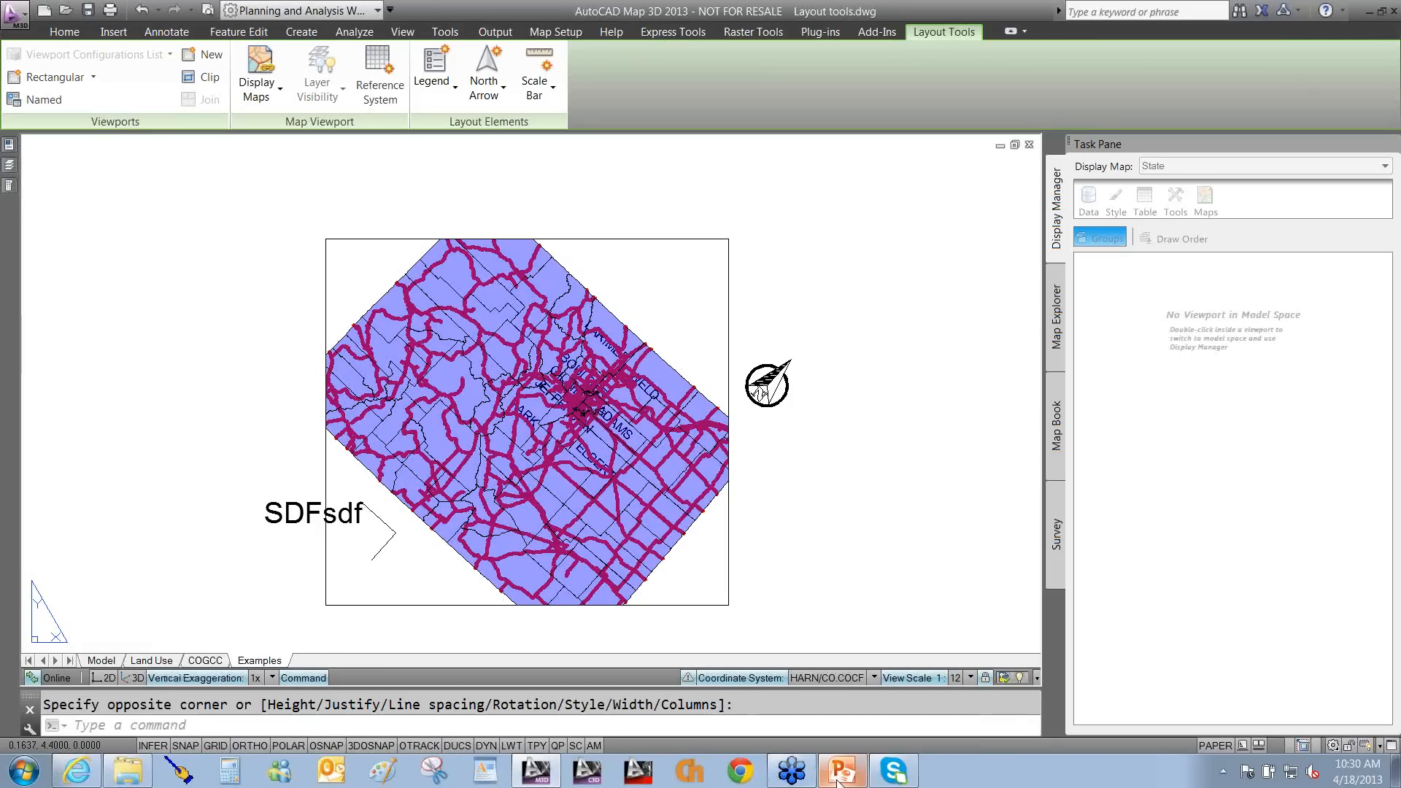
key(alt+Tab)
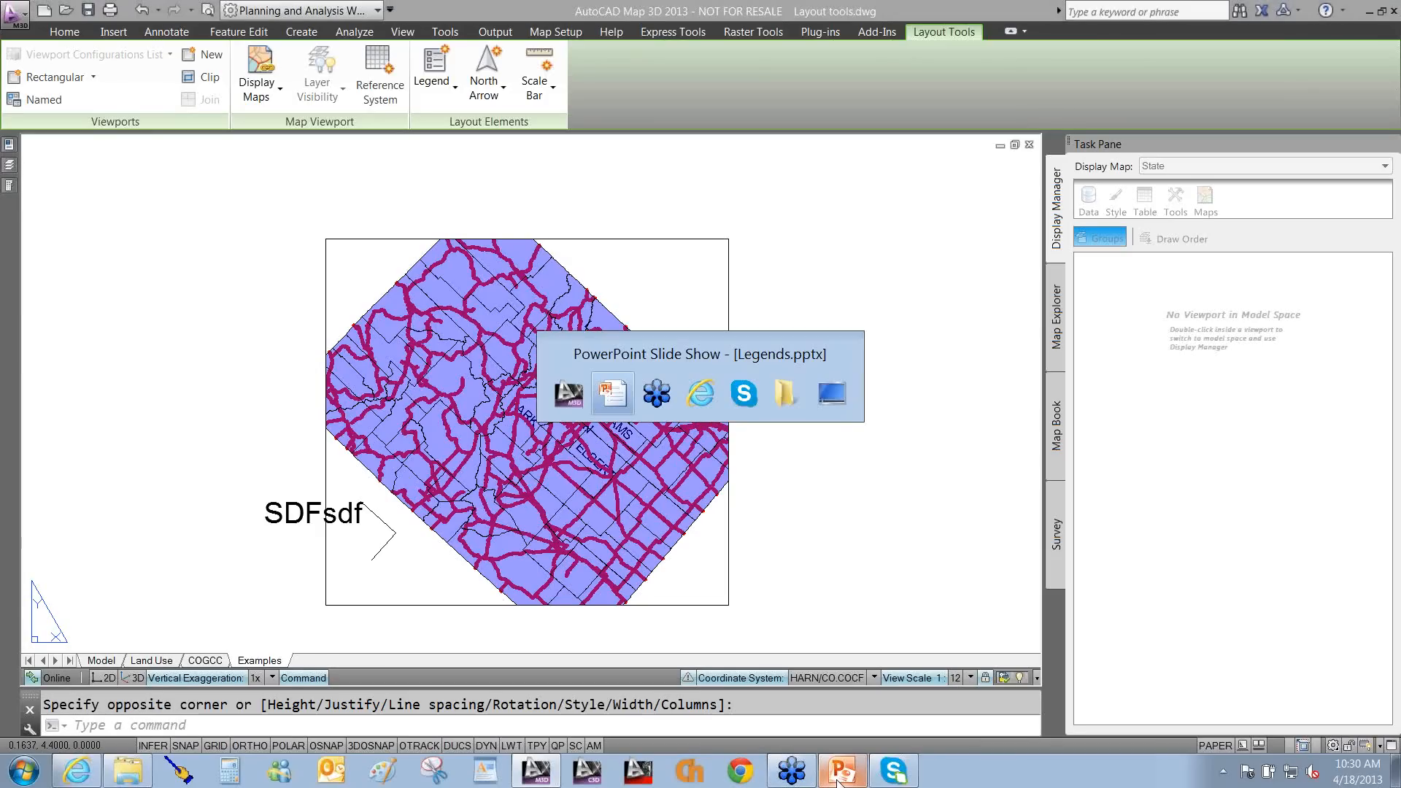
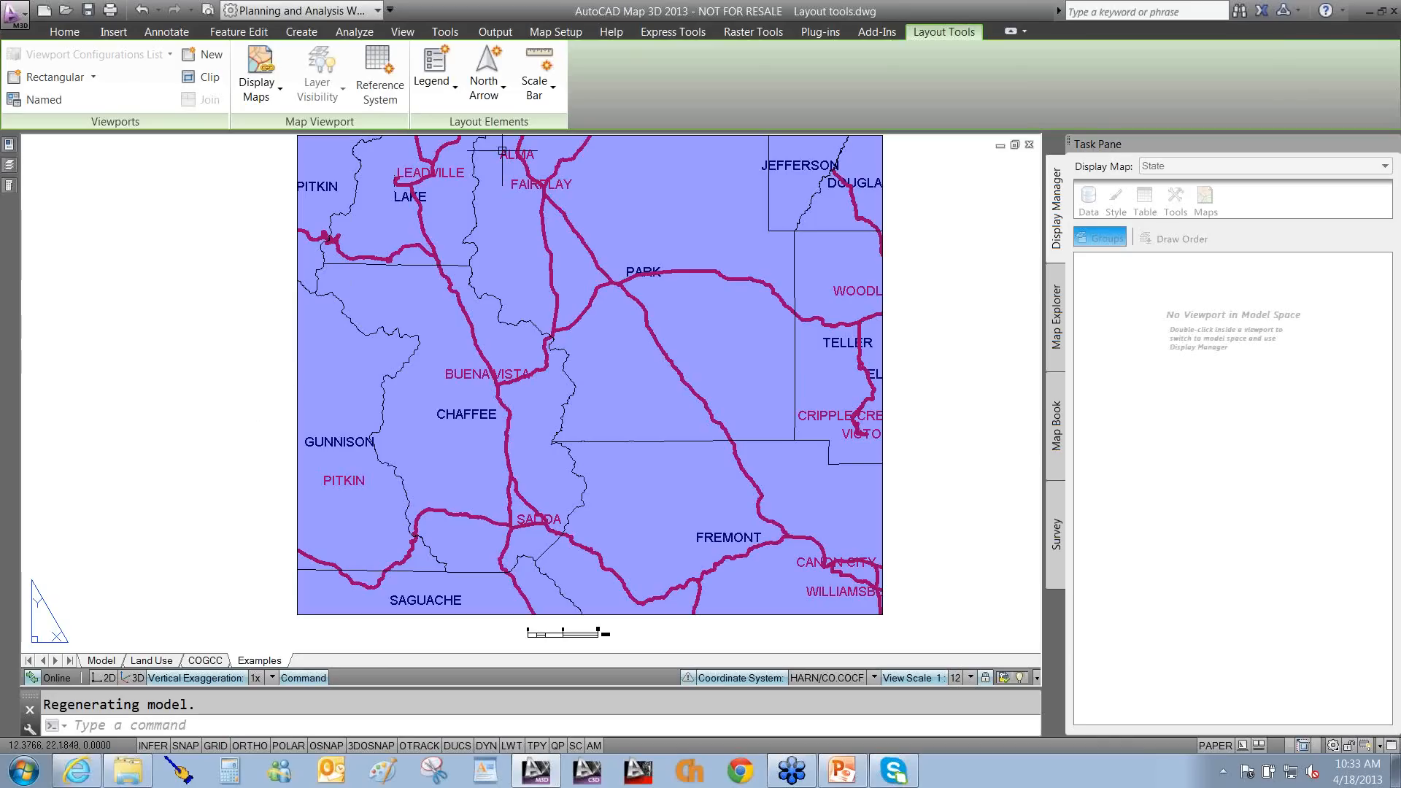
Insert a ScaleBar1_Imperial scale bar linked to the map viewport.
click(552, 93)
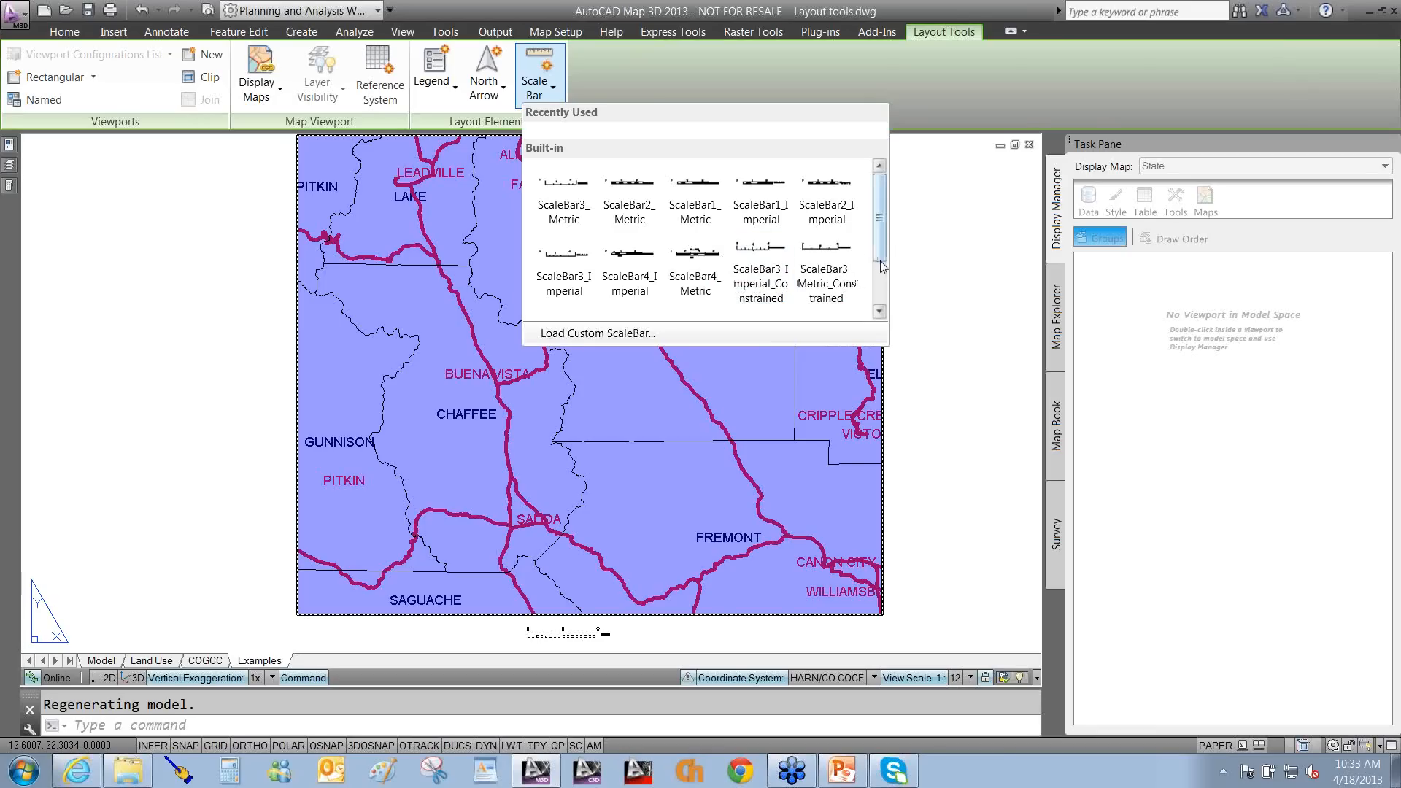
drag(880, 242, 870, 206)
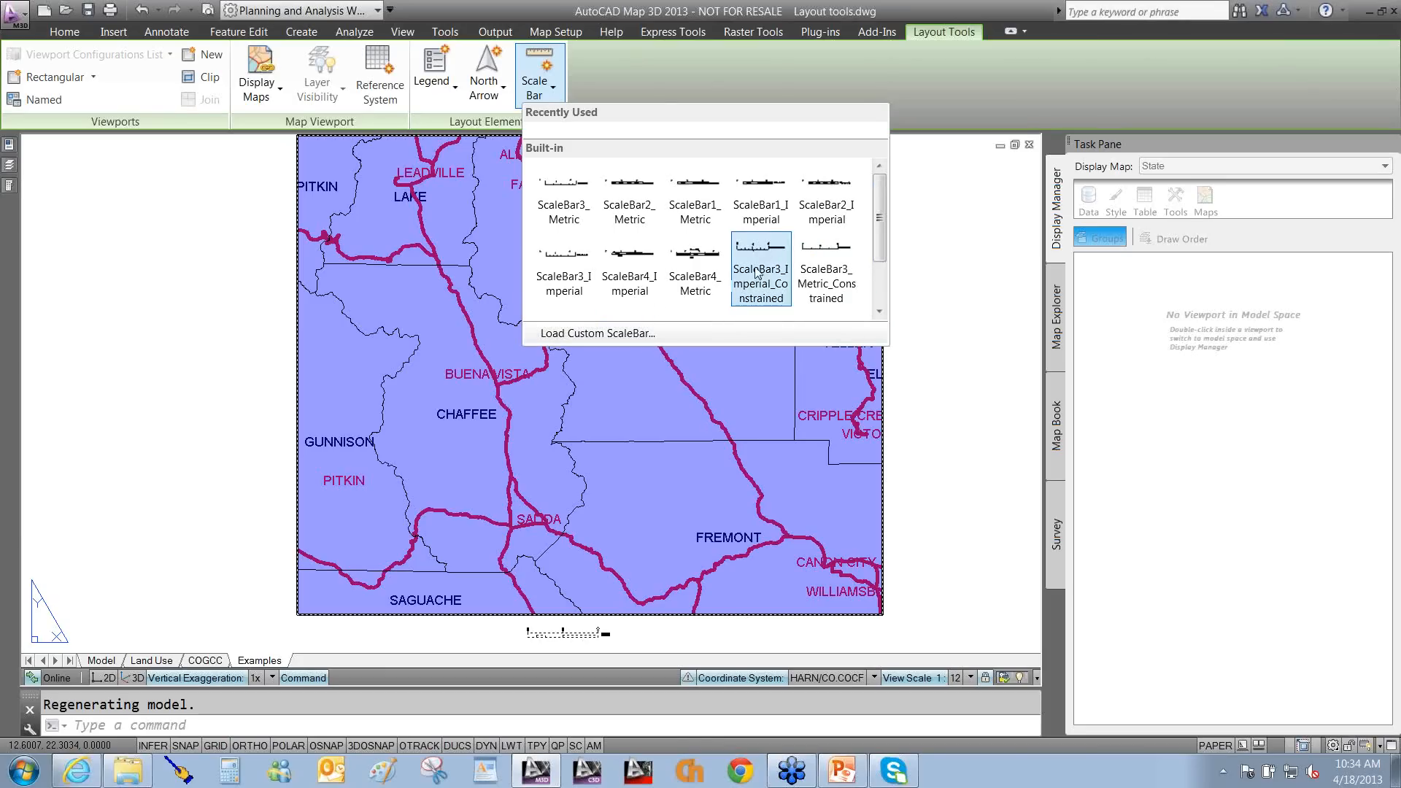
click(770, 213)
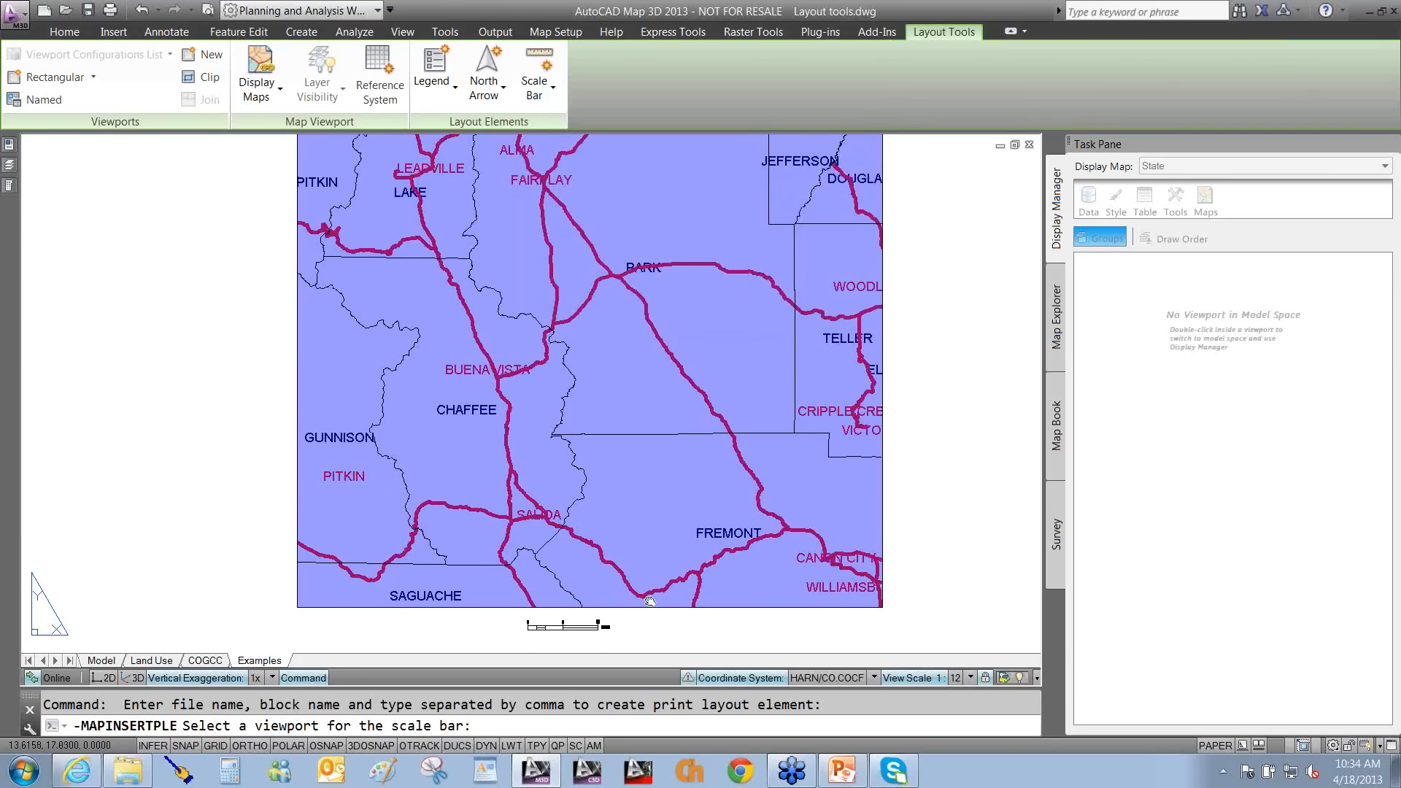
click(652, 612)
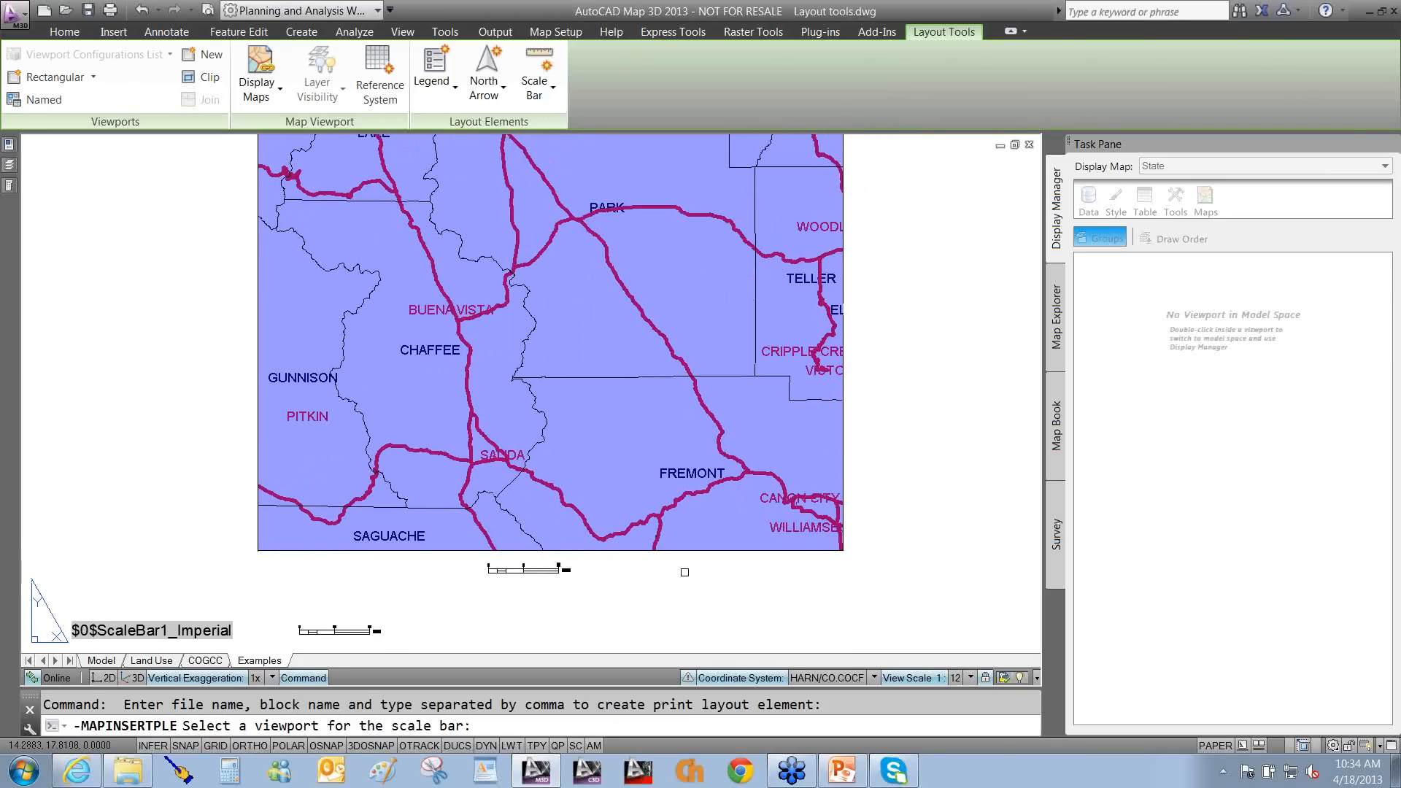
click(694, 549)
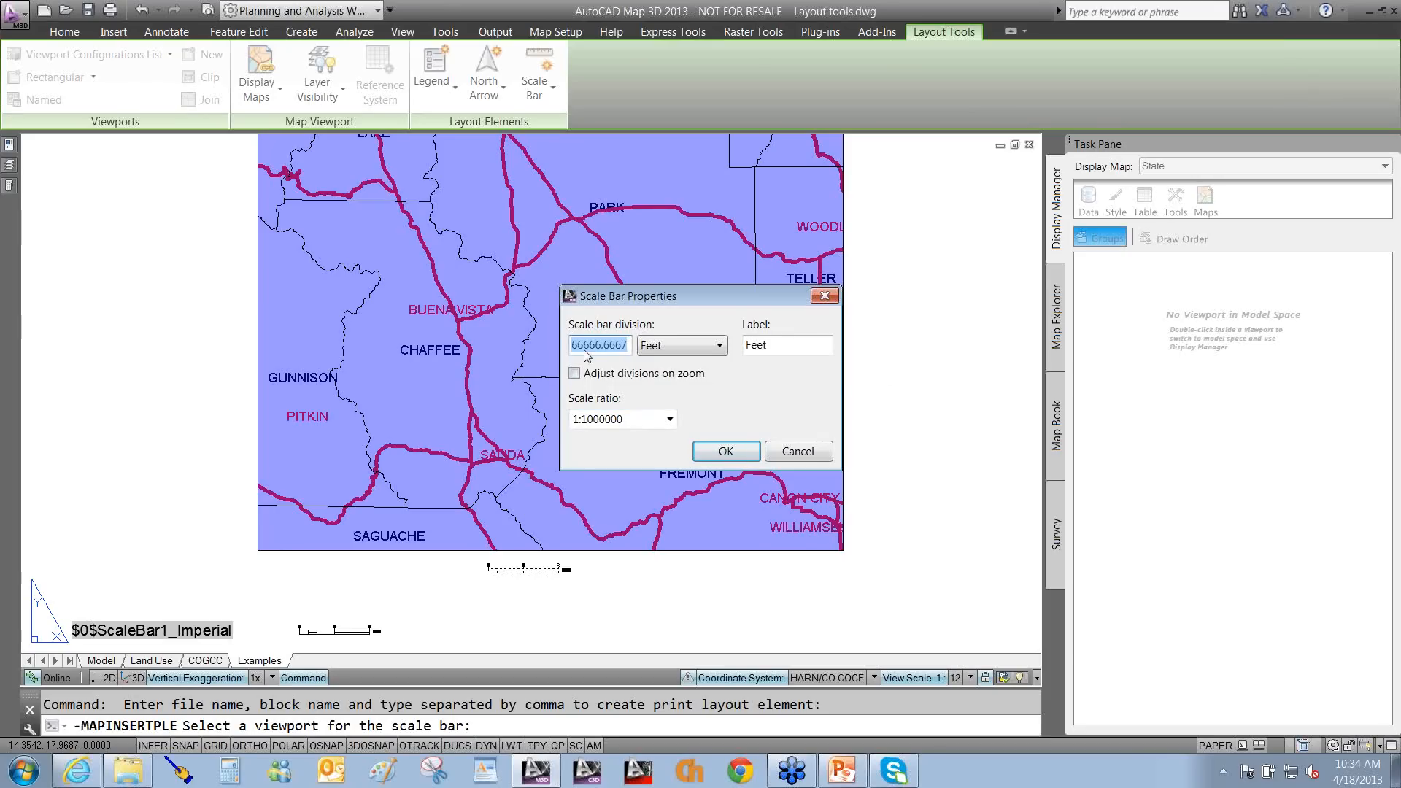
Set the scale bar's division units to Miles with a division of 10.
click(665, 348)
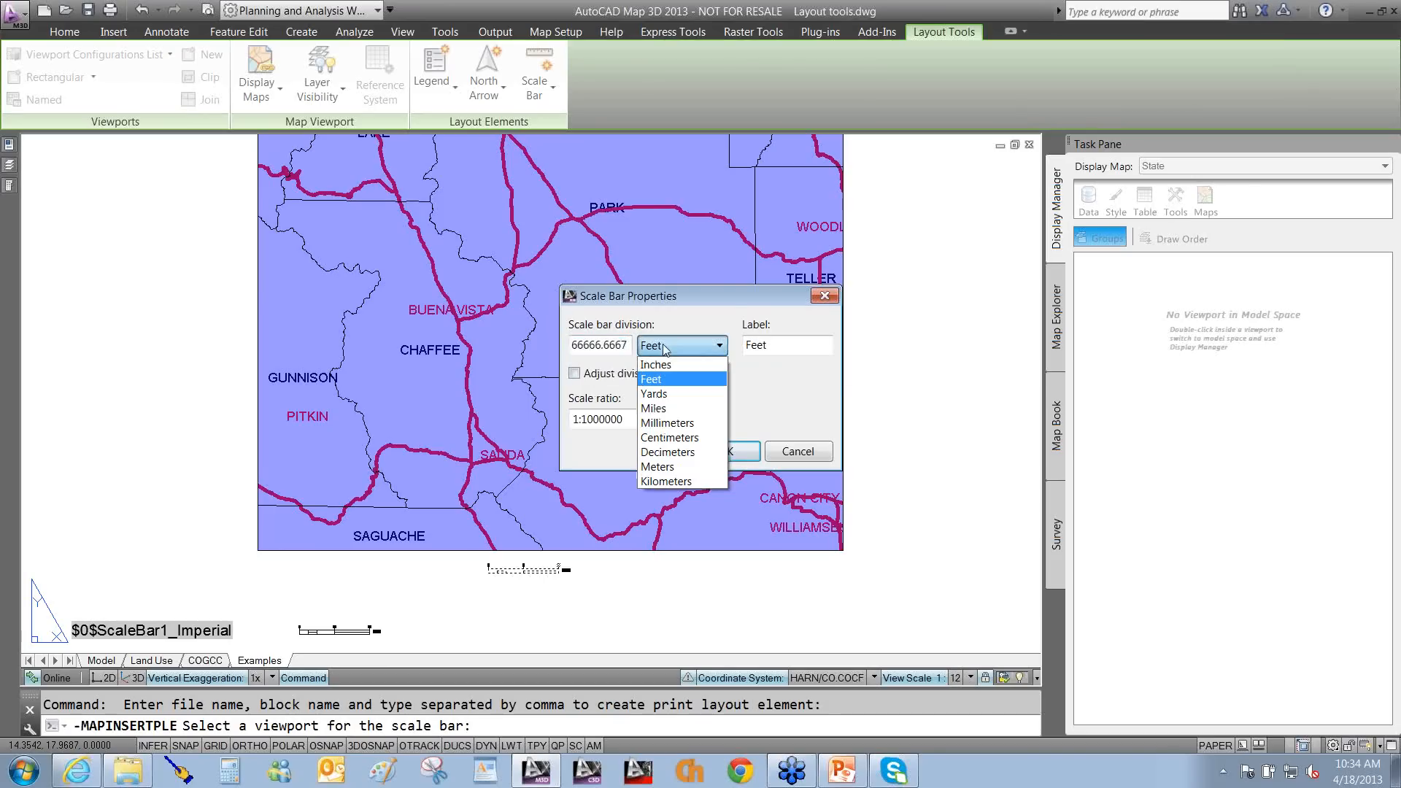
click(663, 410)
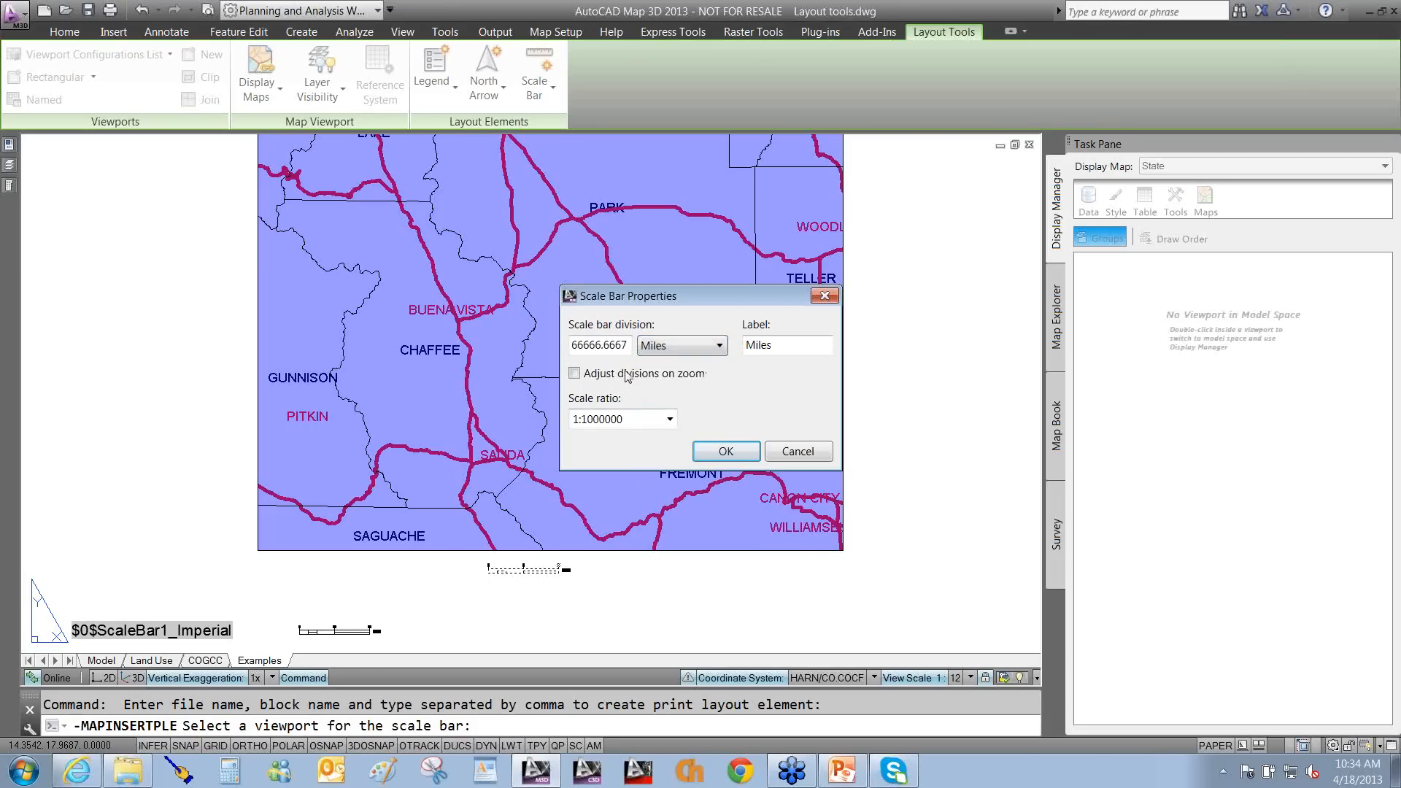
double_click(588, 346)
text(10)
key(Delete)
key(Delete)
key(Delete)
key(Delete)
key(Delete)
click(726, 451)
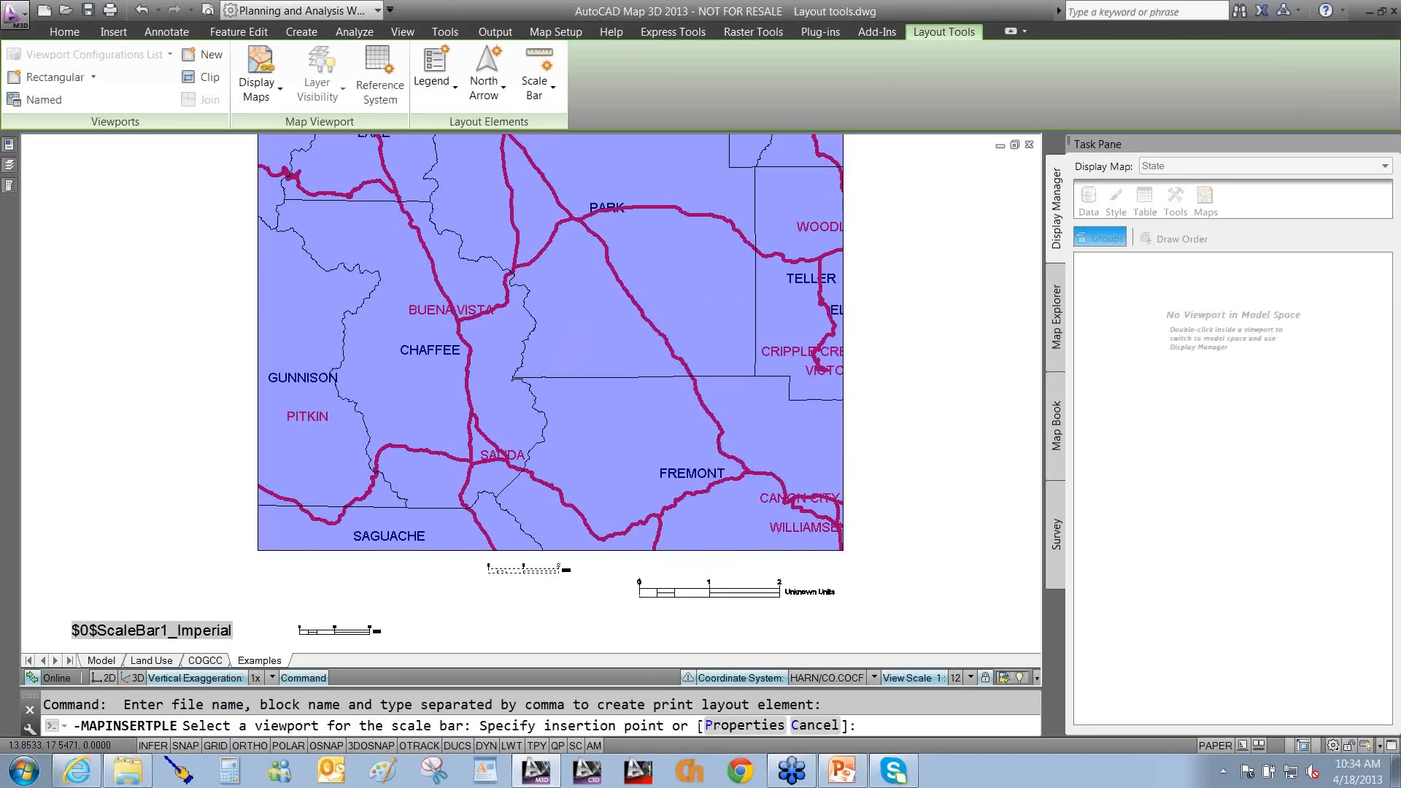
Place the 0–20 Miles scale bar below the map and set its scale ratio to 1:2000000.
scroll(638, 595, up, 1)
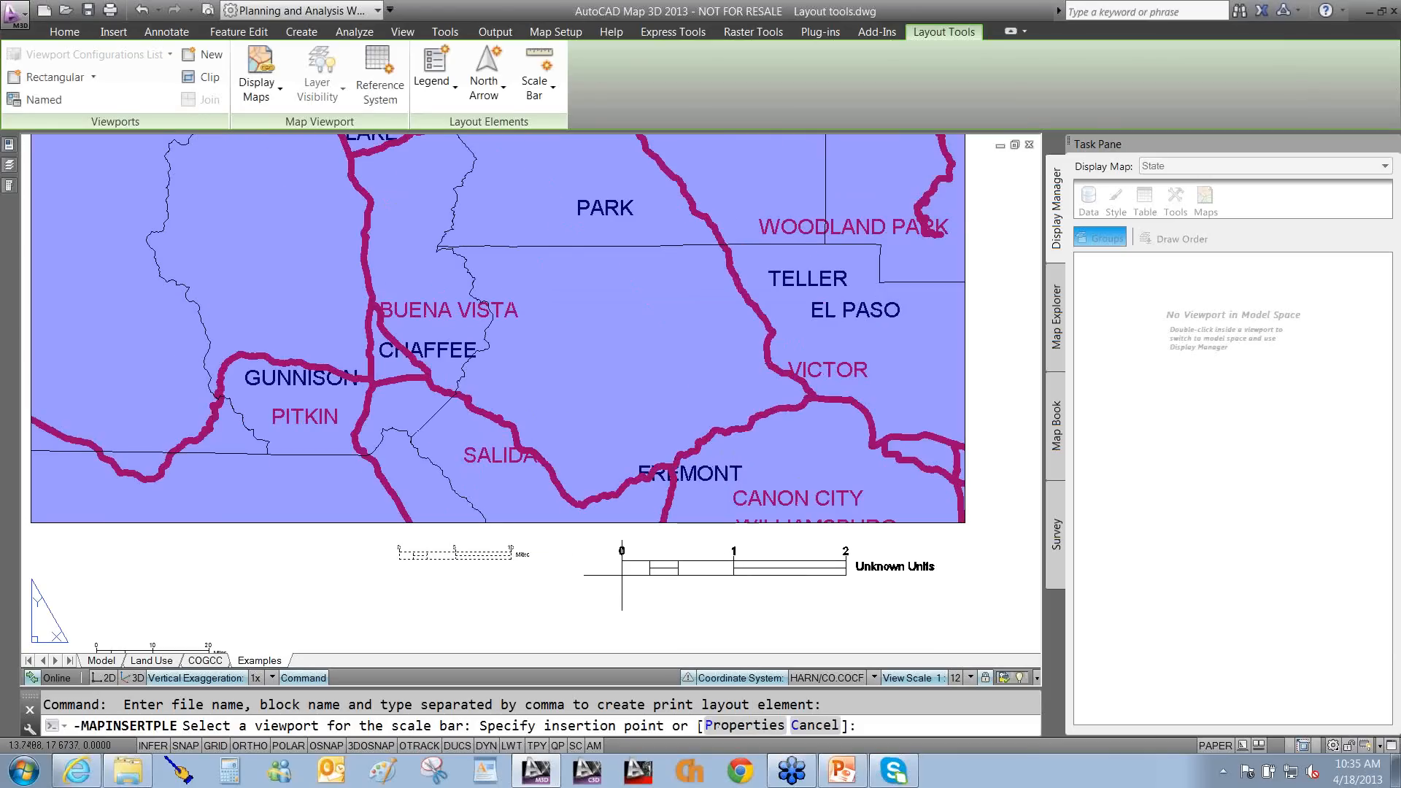
click(622, 575)
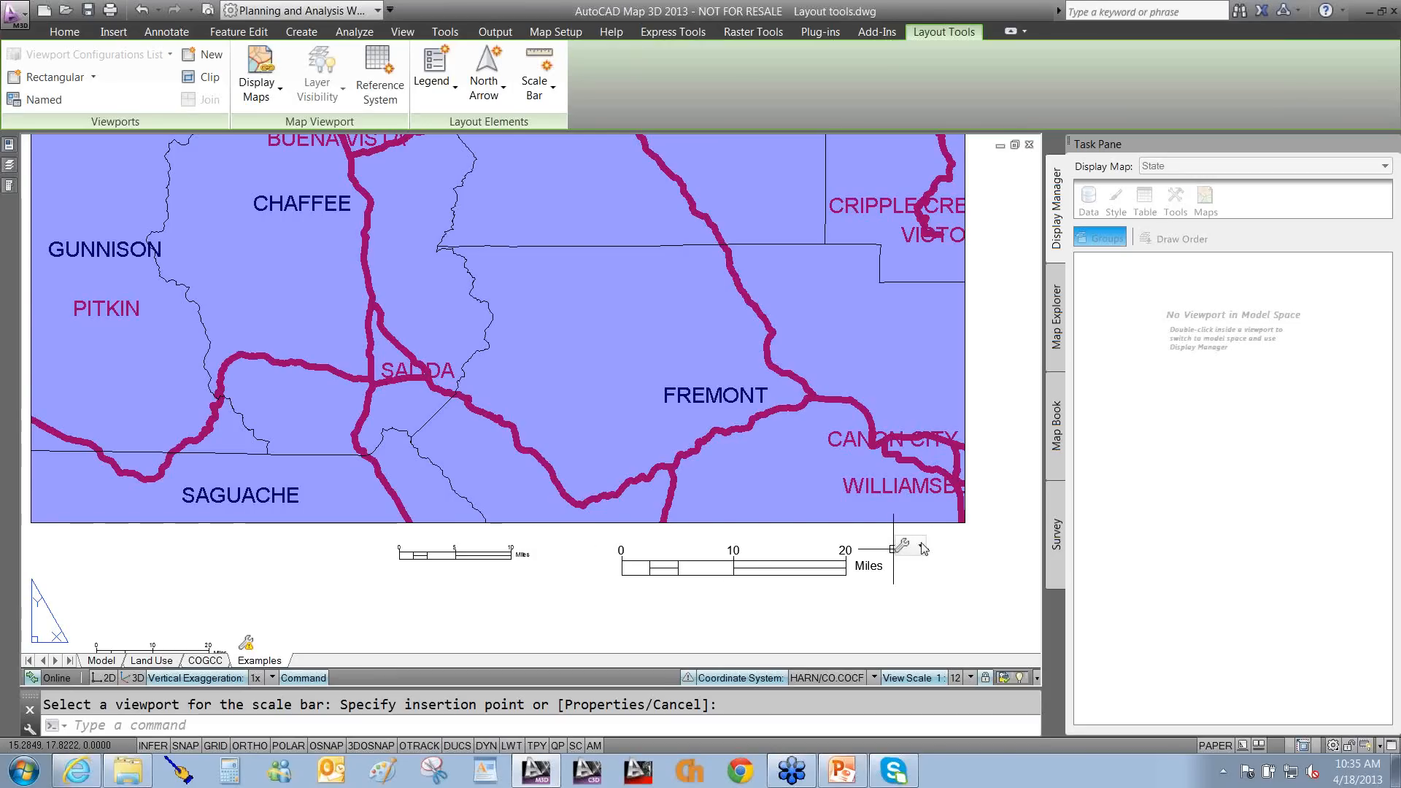
click(922, 547)
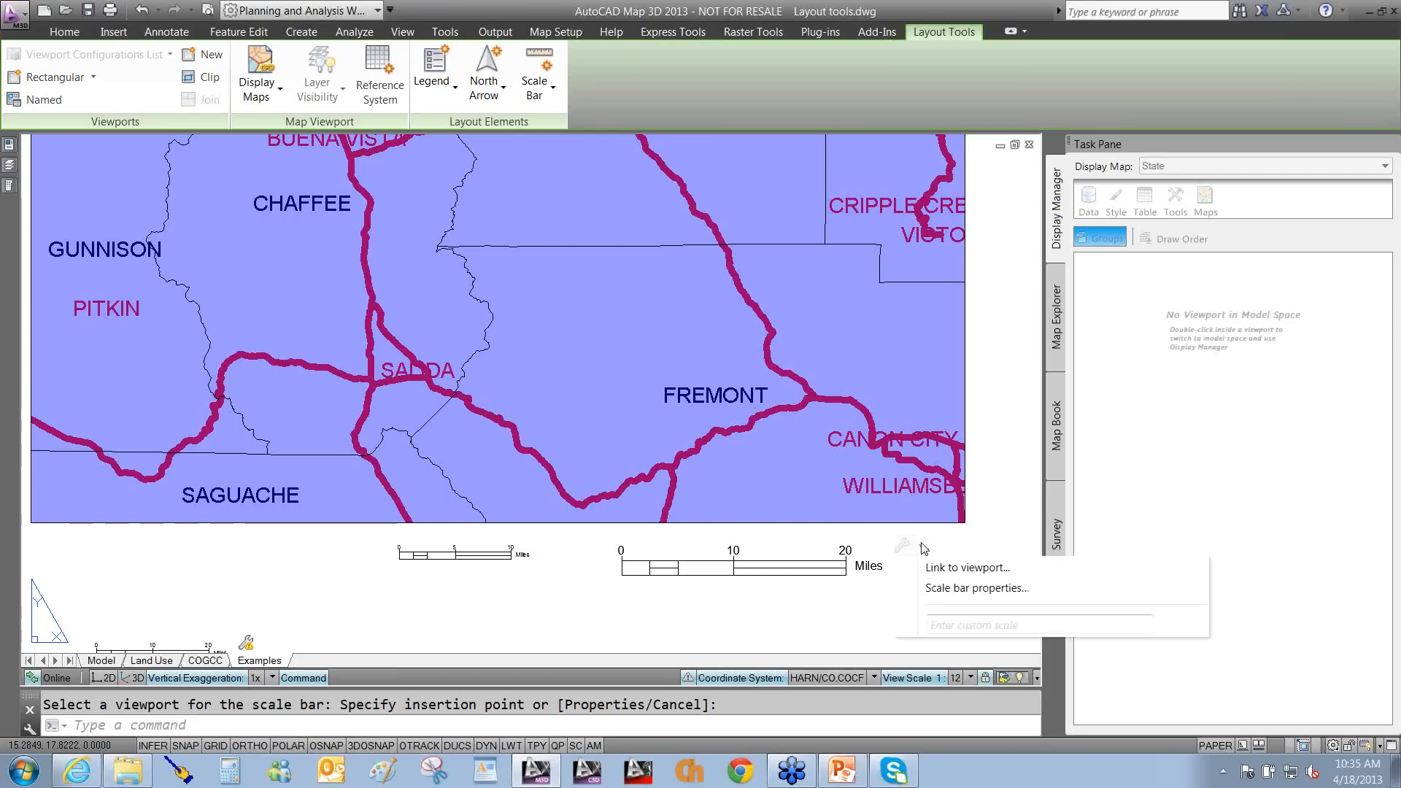
click(940, 591)
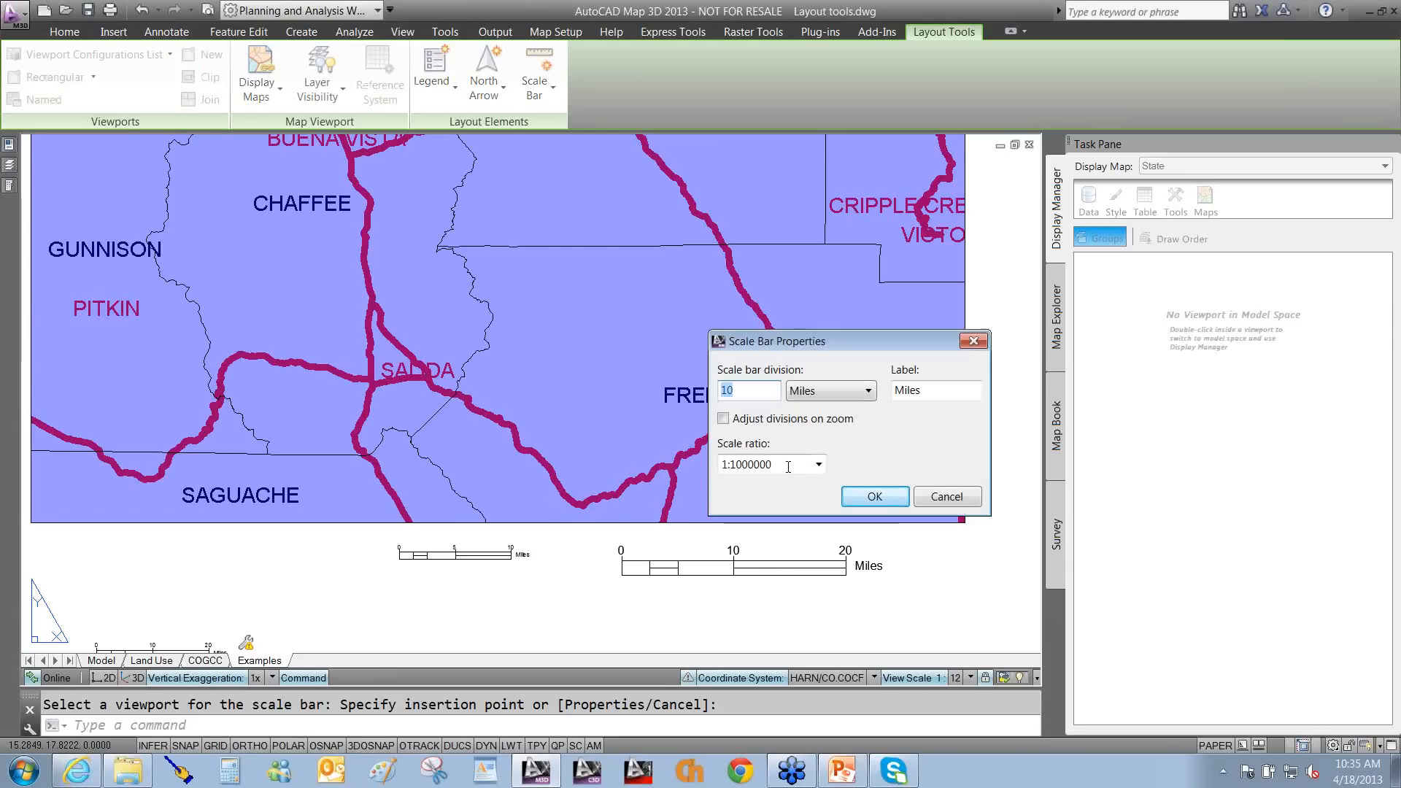
double_click(788, 468)
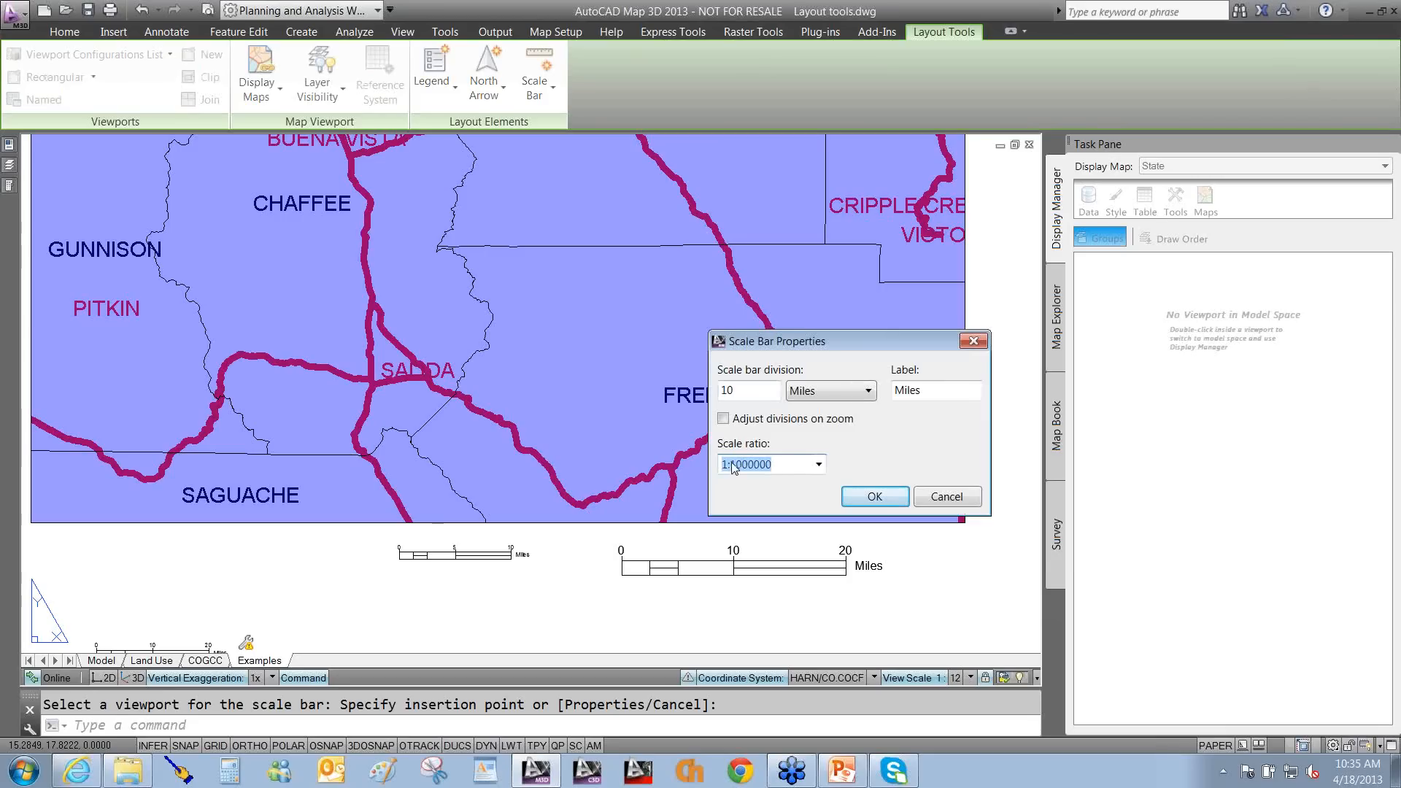
drag(772, 465, 736, 465)
text(12000000)
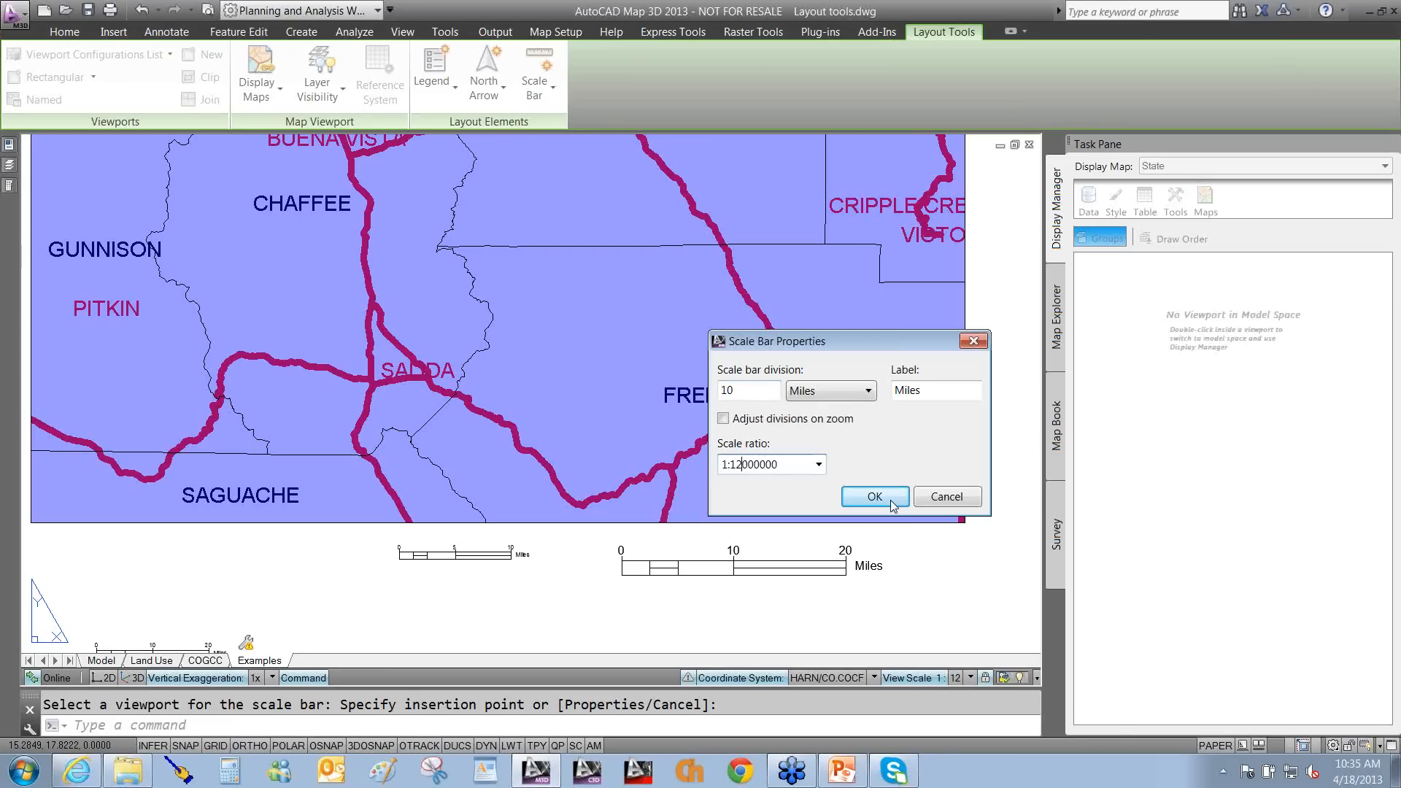
key(Left)
key(BackSpace)
click(875, 497)
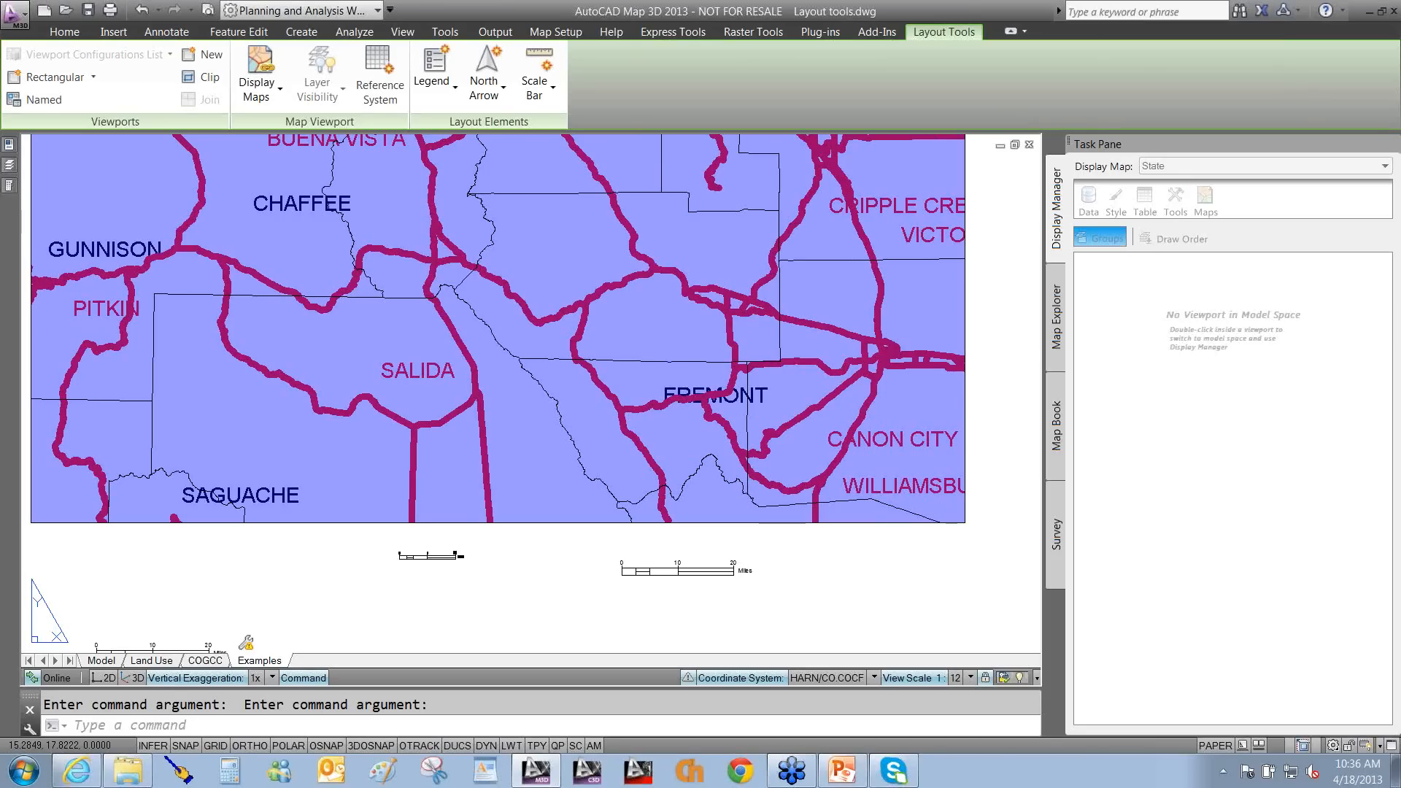
Change the scale bar's division to 5 miles.
click(686, 574)
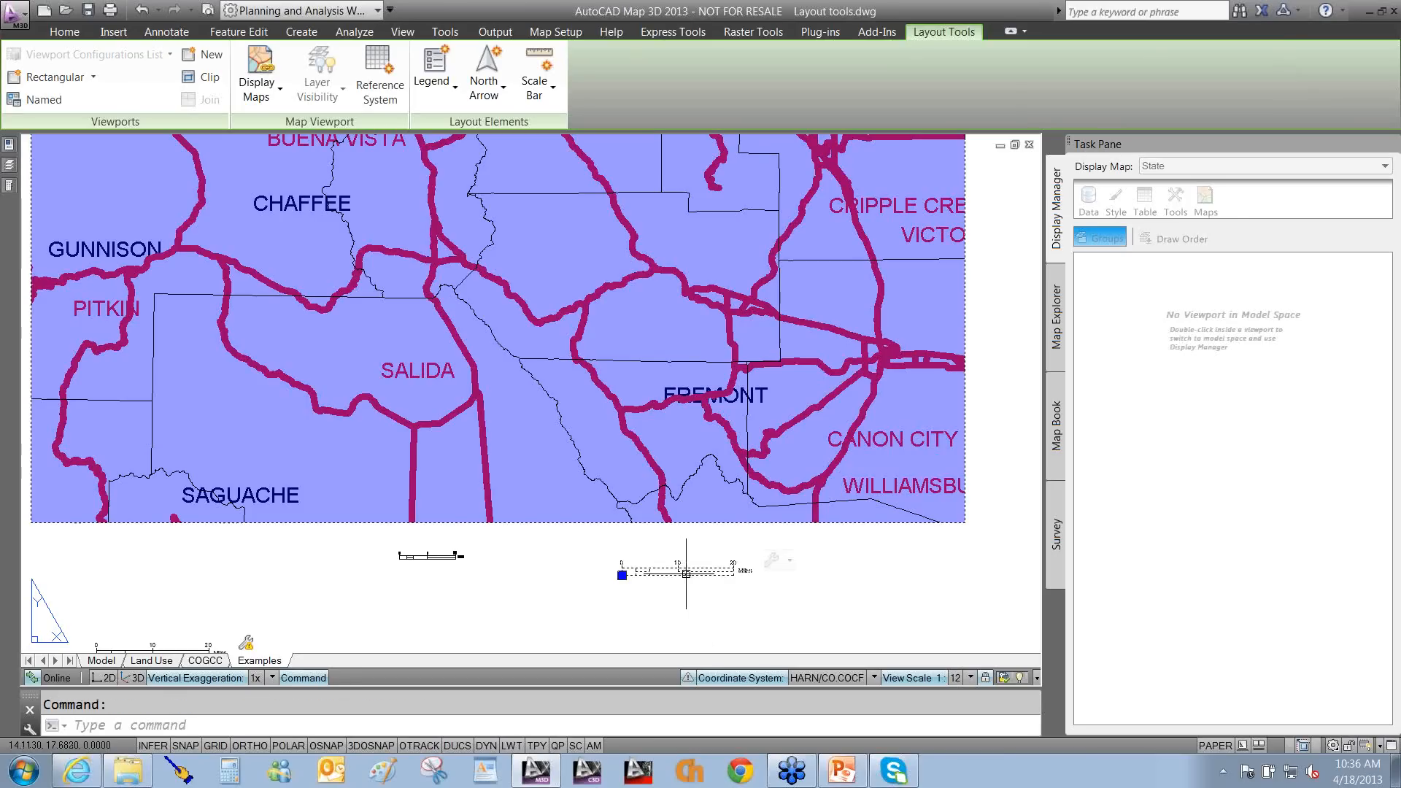
click(792, 563)
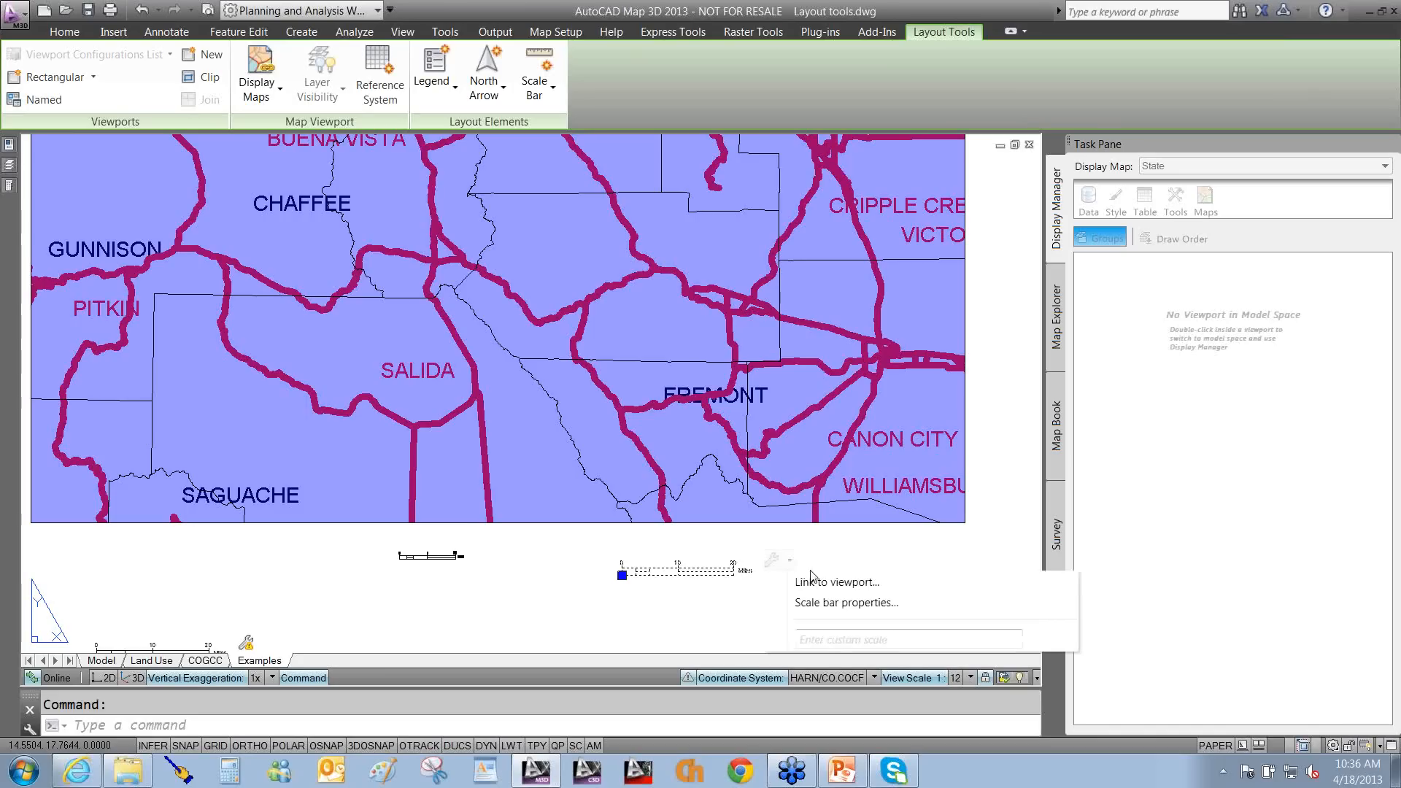
click(841, 603)
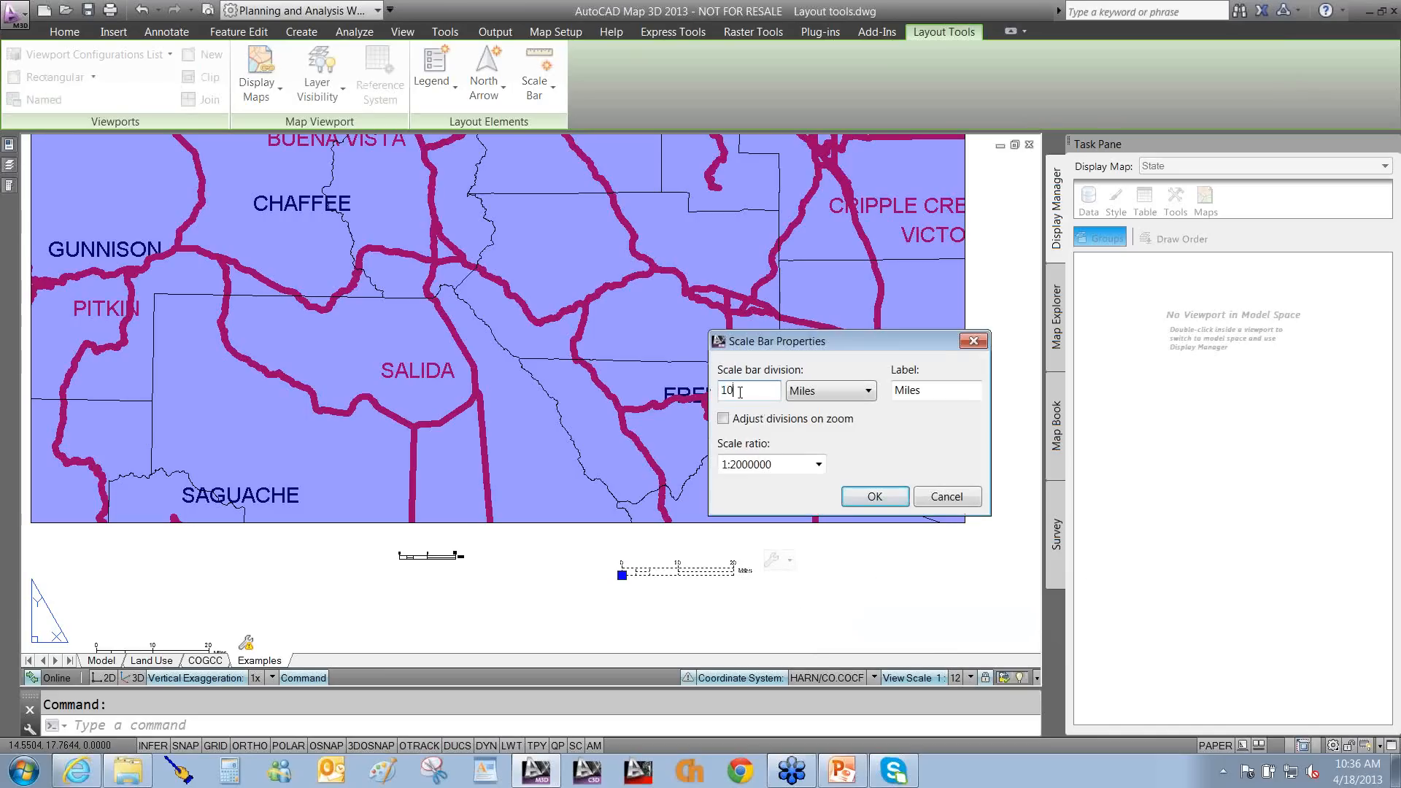
text(5)
click(869, 499)
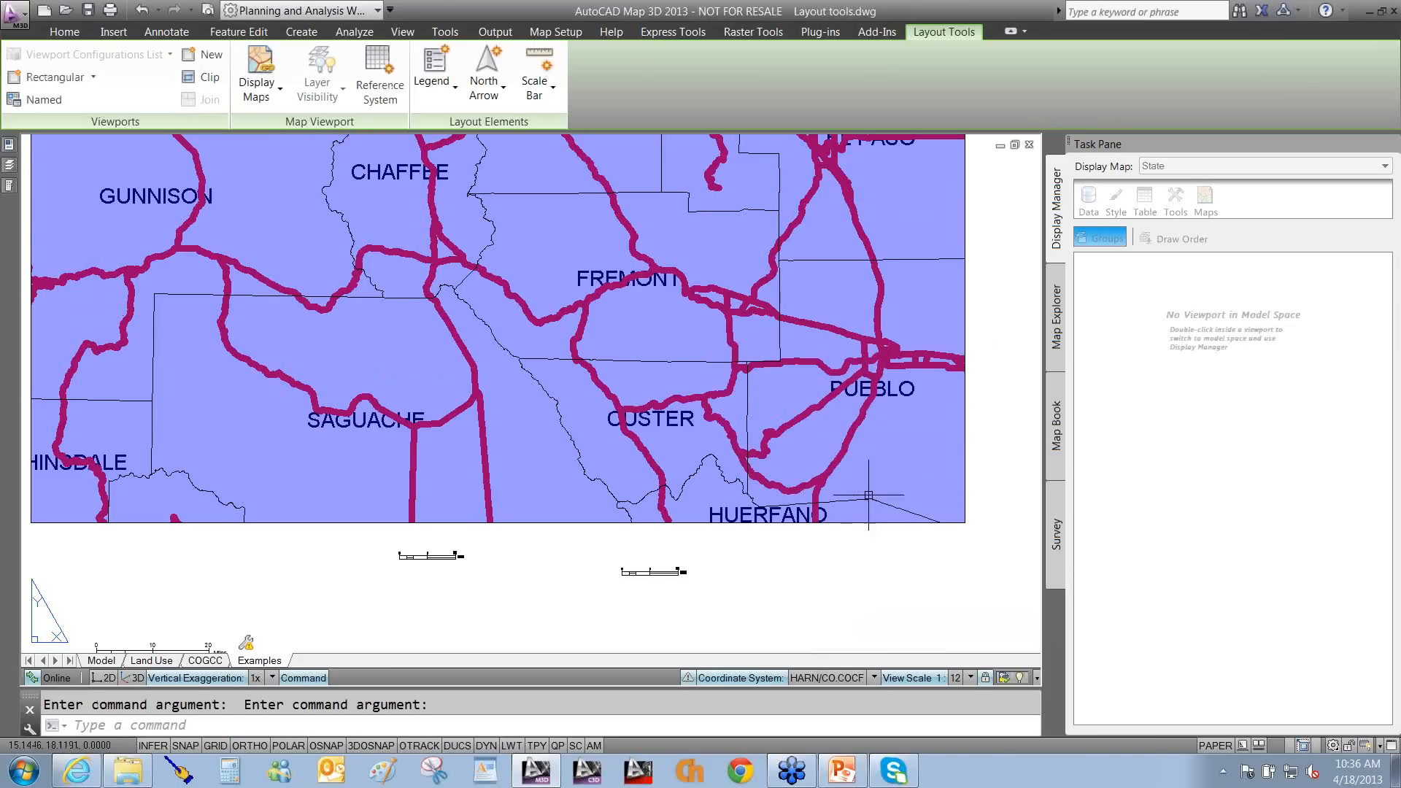
Change the division to 20 miles so the bar reads 0, 20, 40 Miles, and set it in place.
click(670, 572)
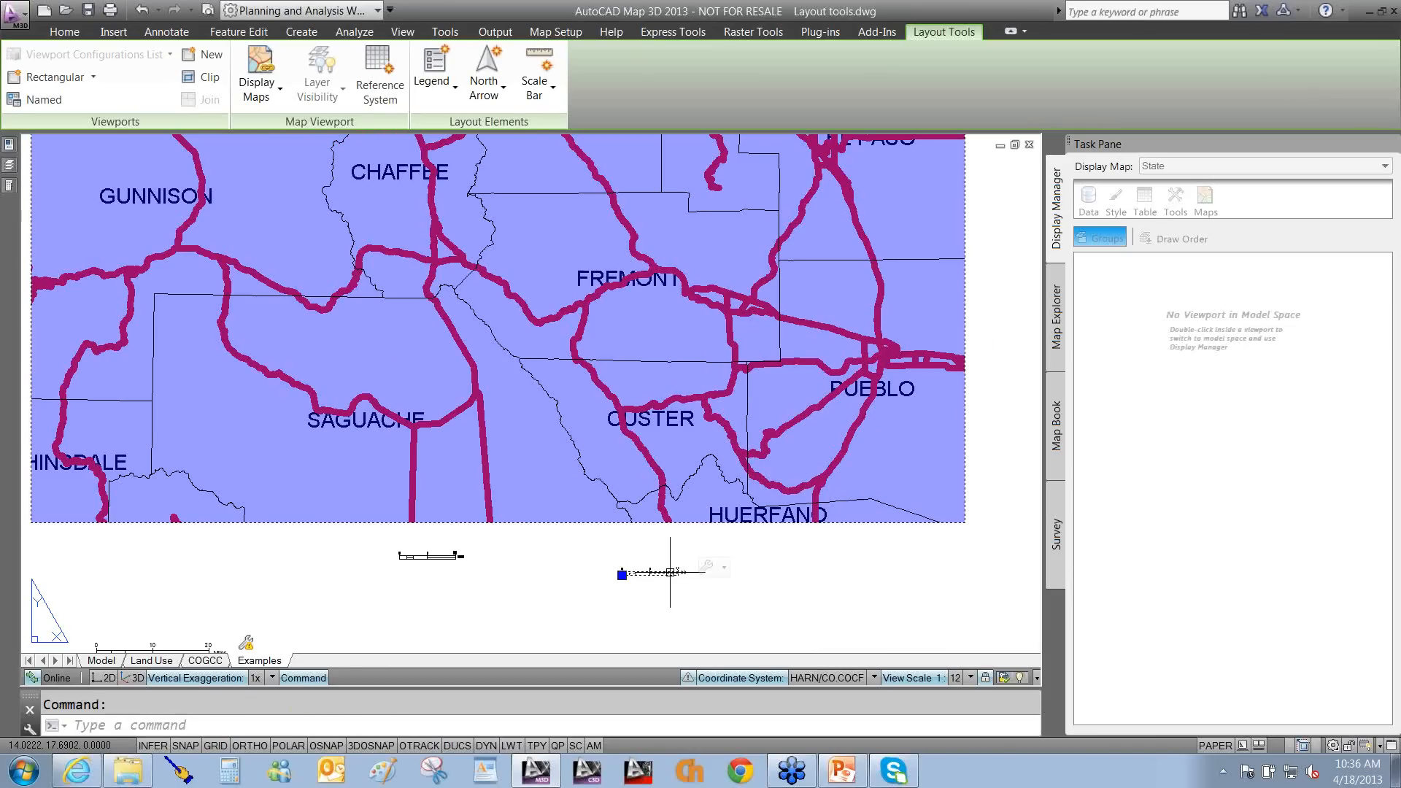
click(706, 567)
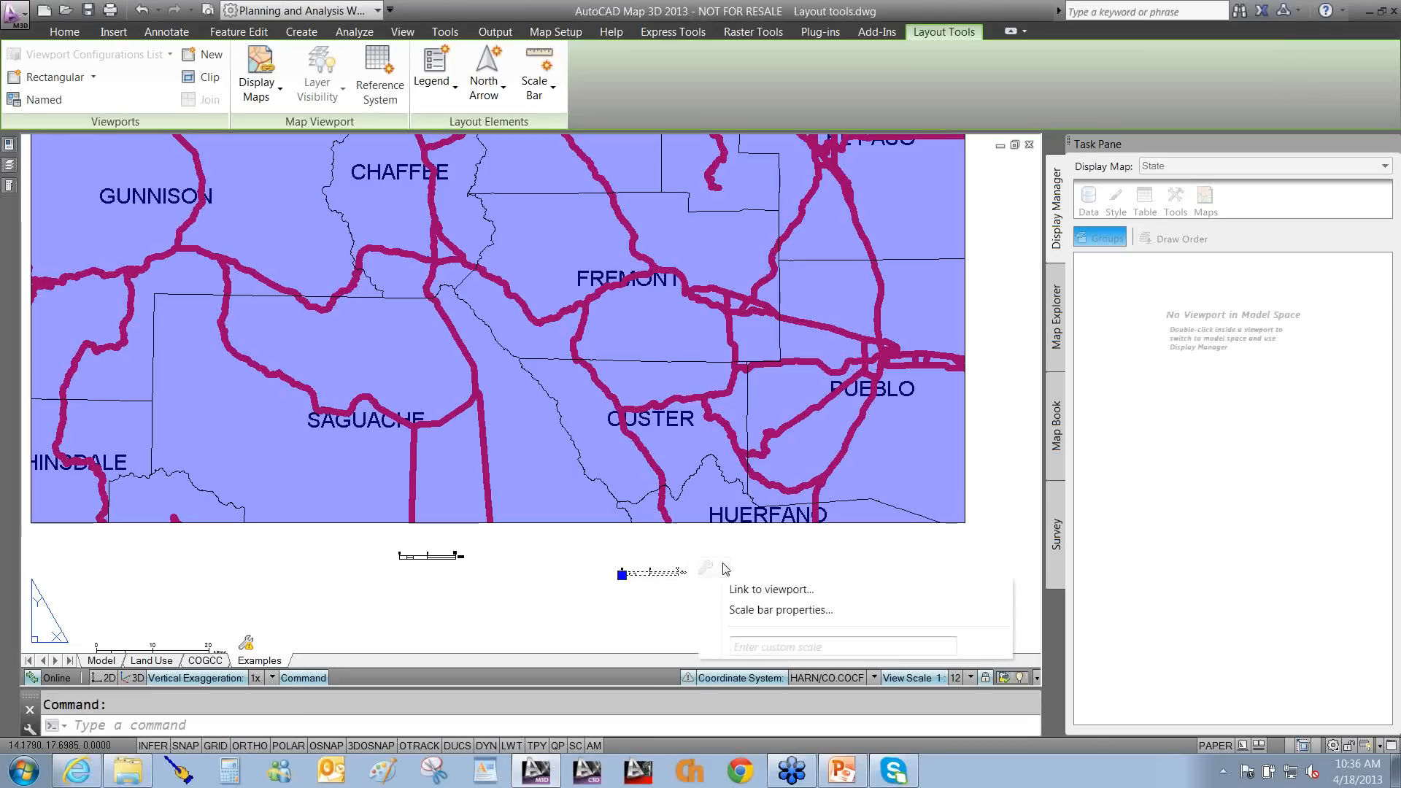
click(768, 612)
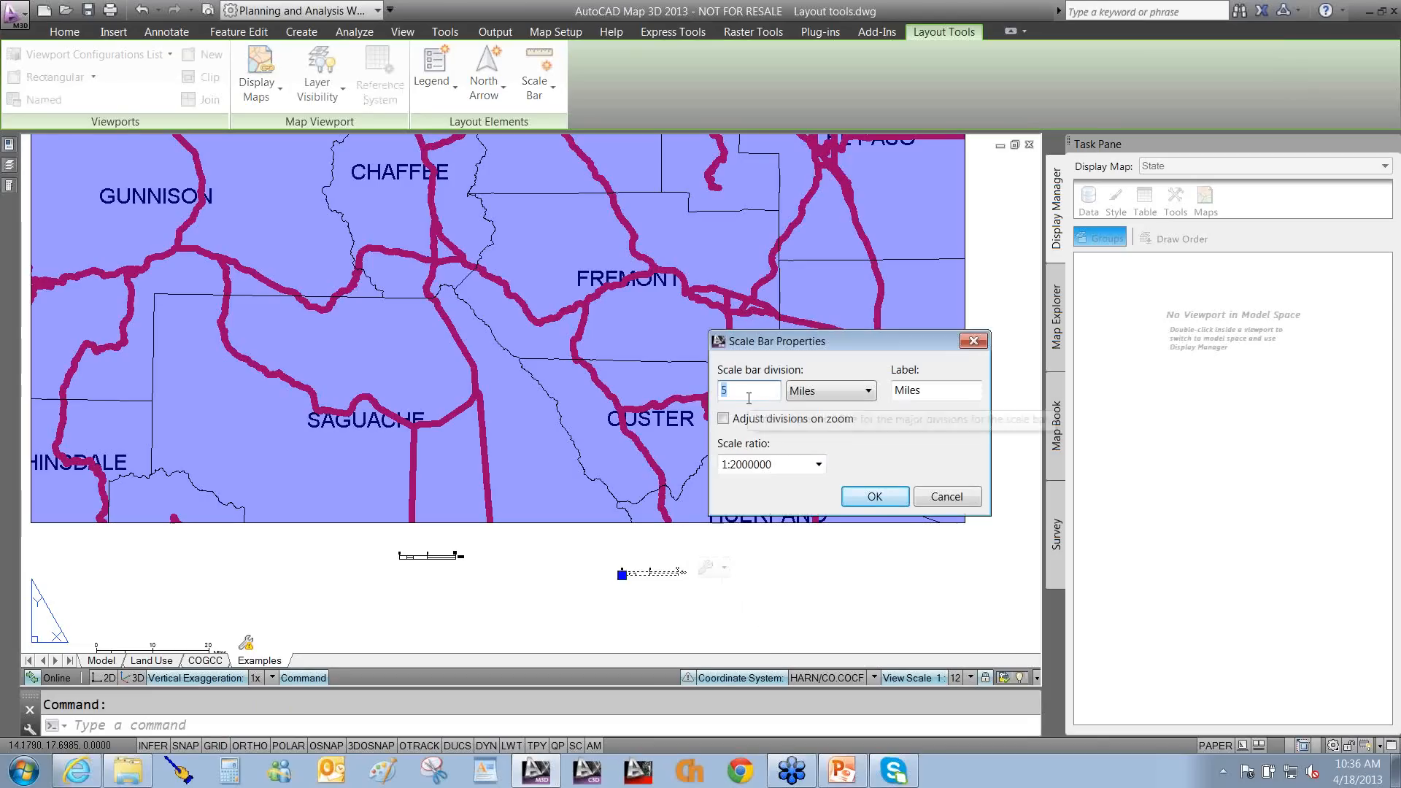
text(20)
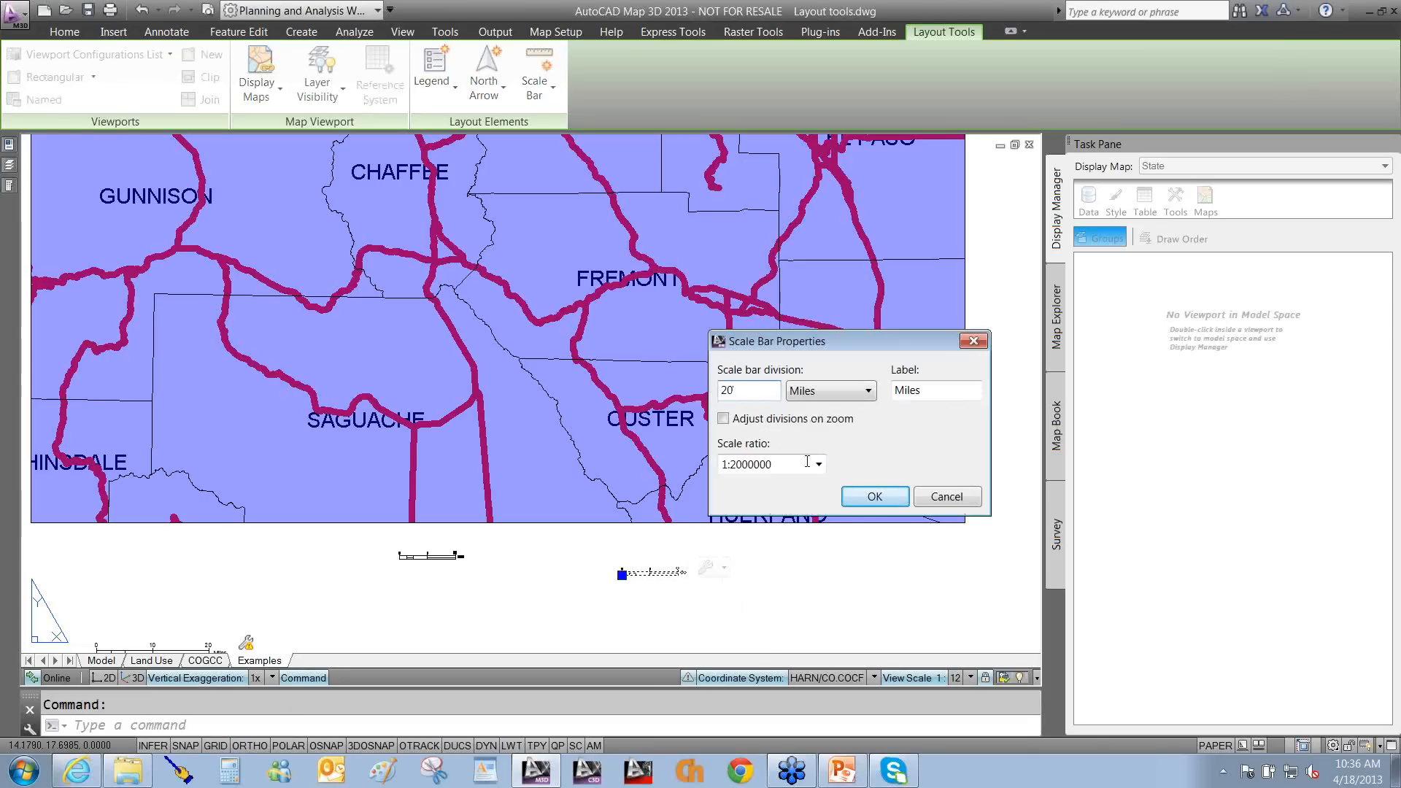
click(875, 496)
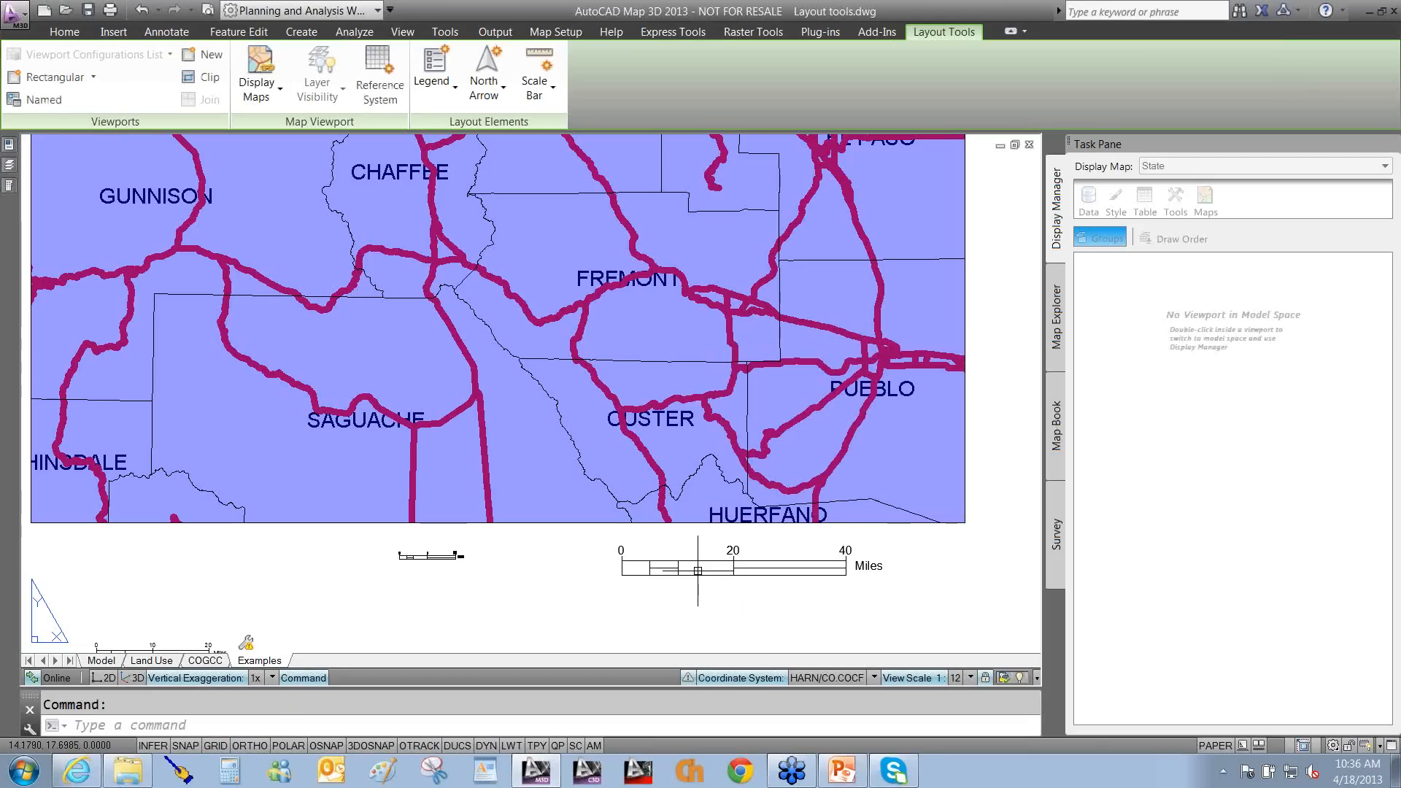
click(698, 571)
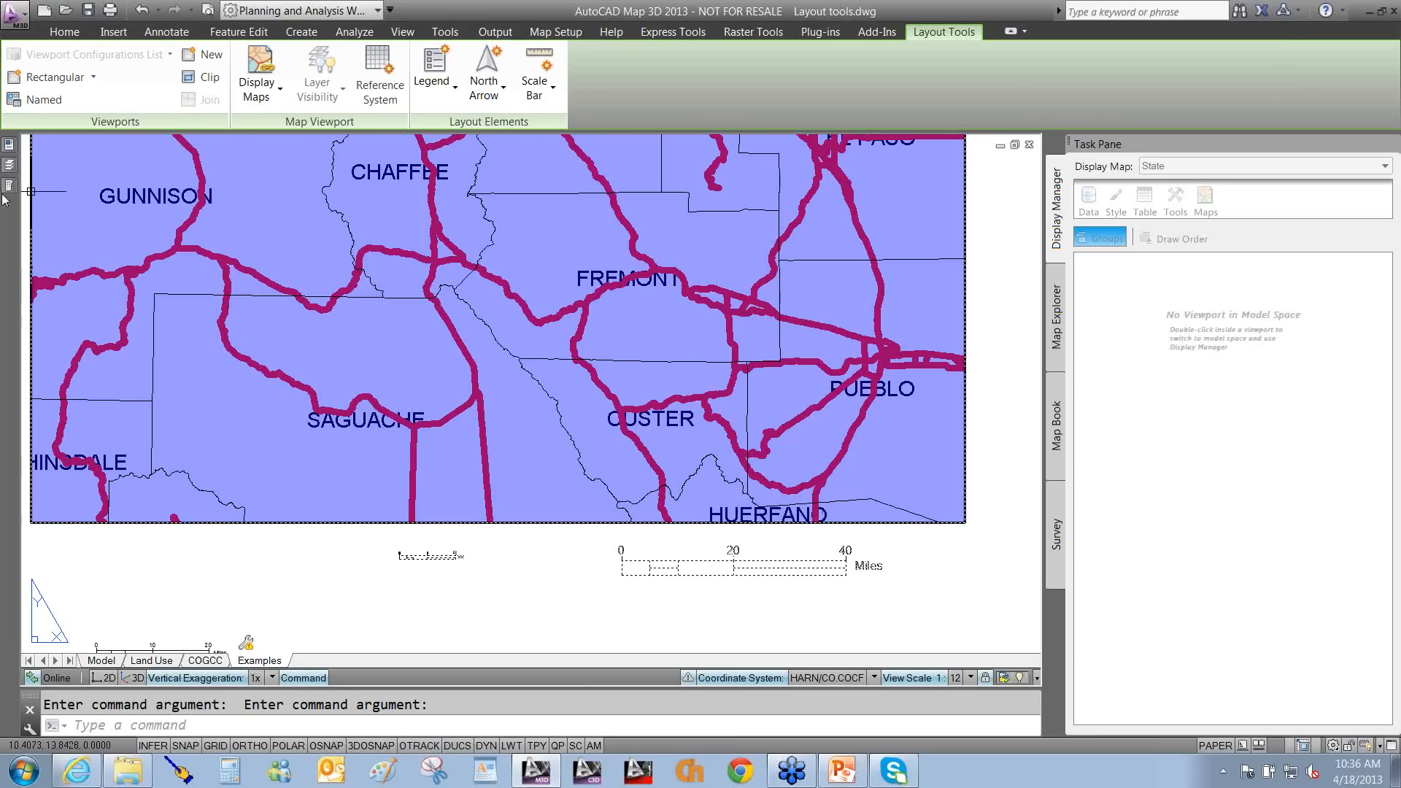
mouse_move(9, 186)
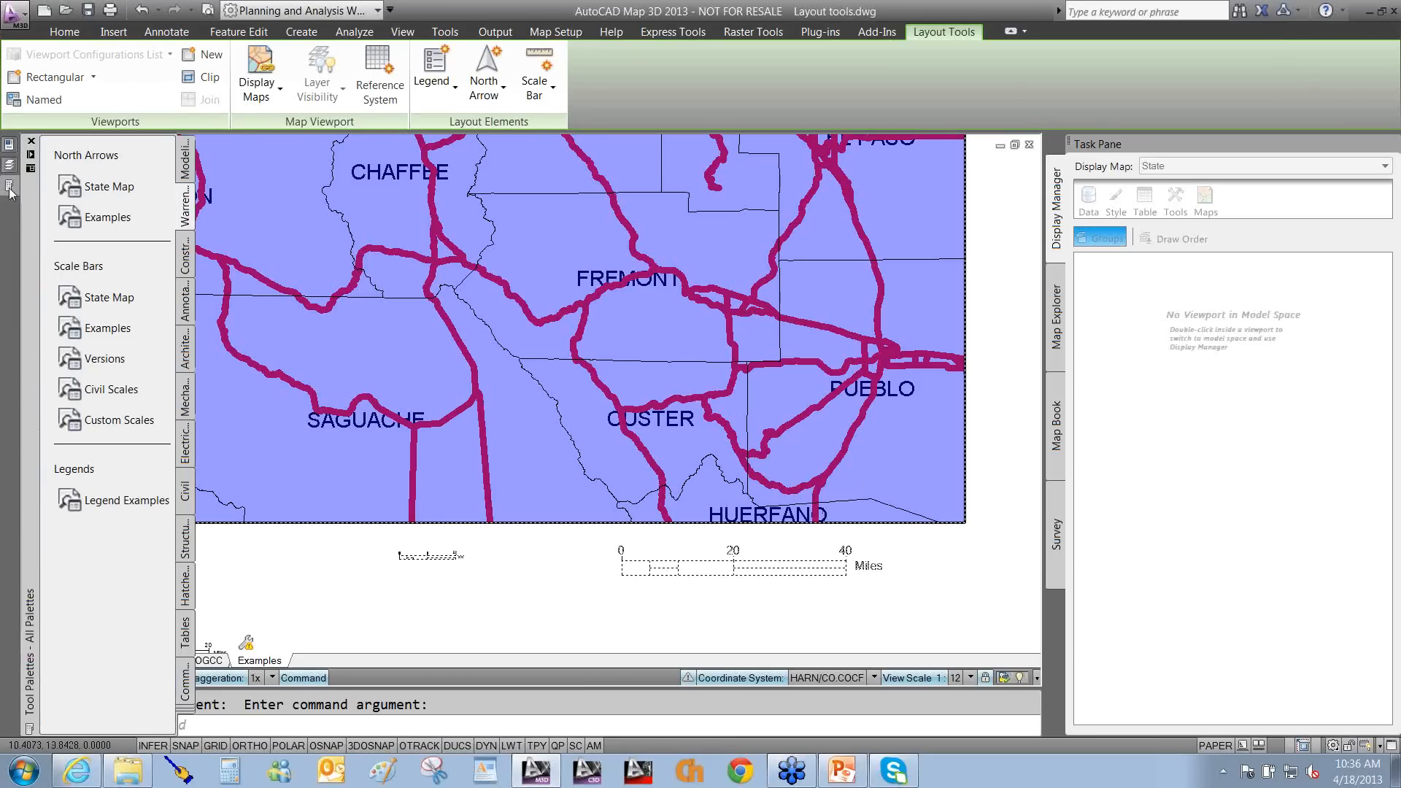
Restore the scale2 example view and zoom in on the plain and checkered 0–20 Miles bars.
click(79, 341)
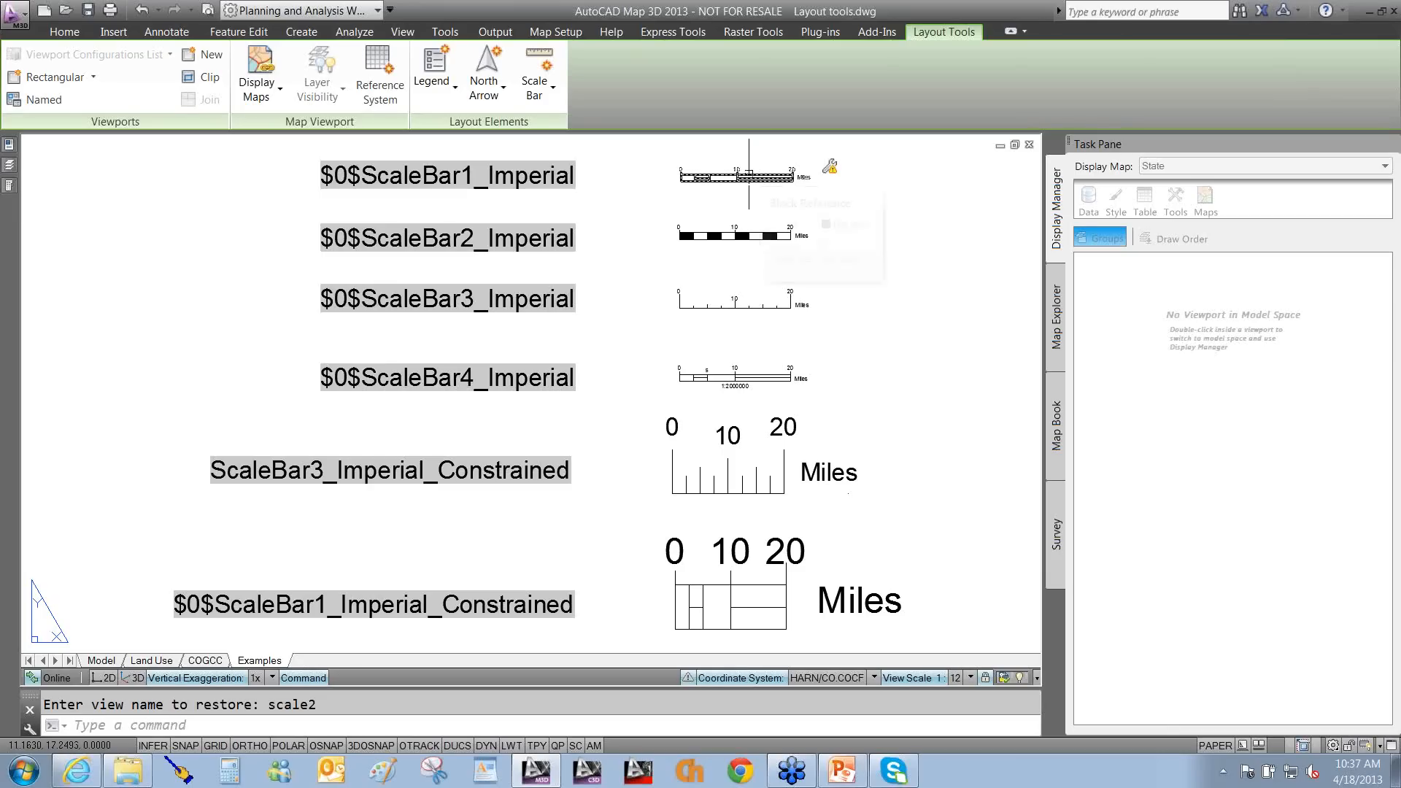
scroll(762, 159, up, 2)
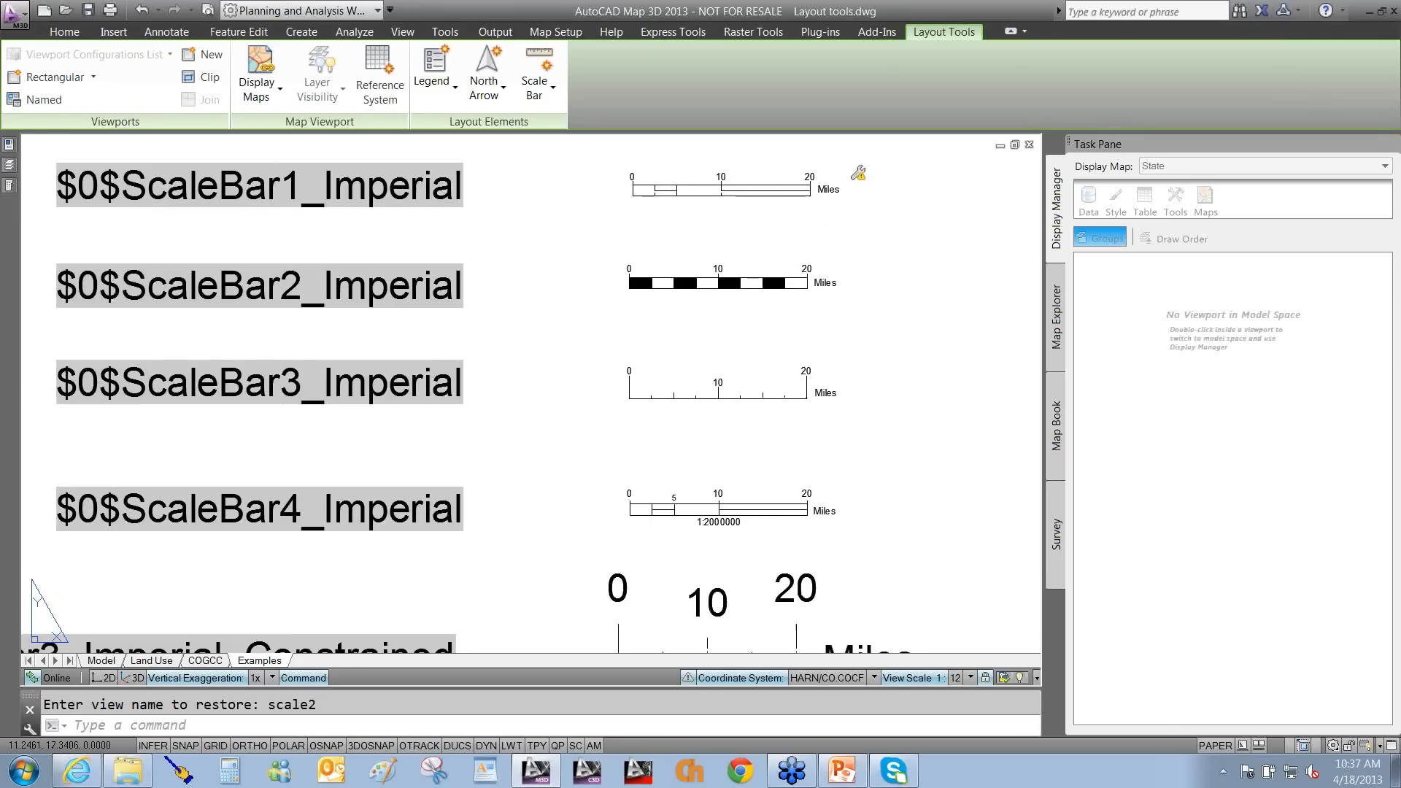
scroll(762, 159, up, 2)
middle_drag(755, 182, 666, 301)
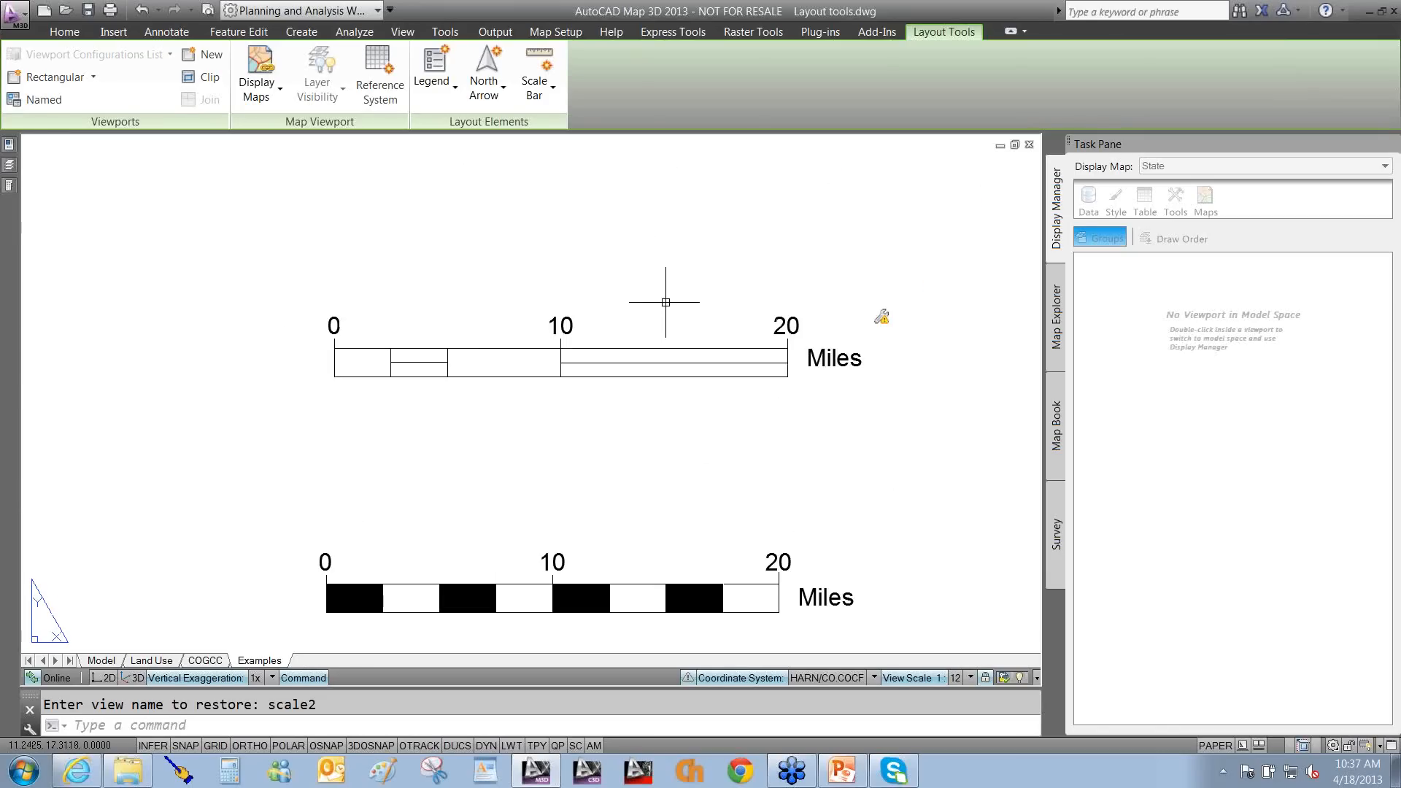
Explode the top example scale bar into lines and attribute definitions.
text(x)
key(Return)
click(665, 301)
click(595, 395)
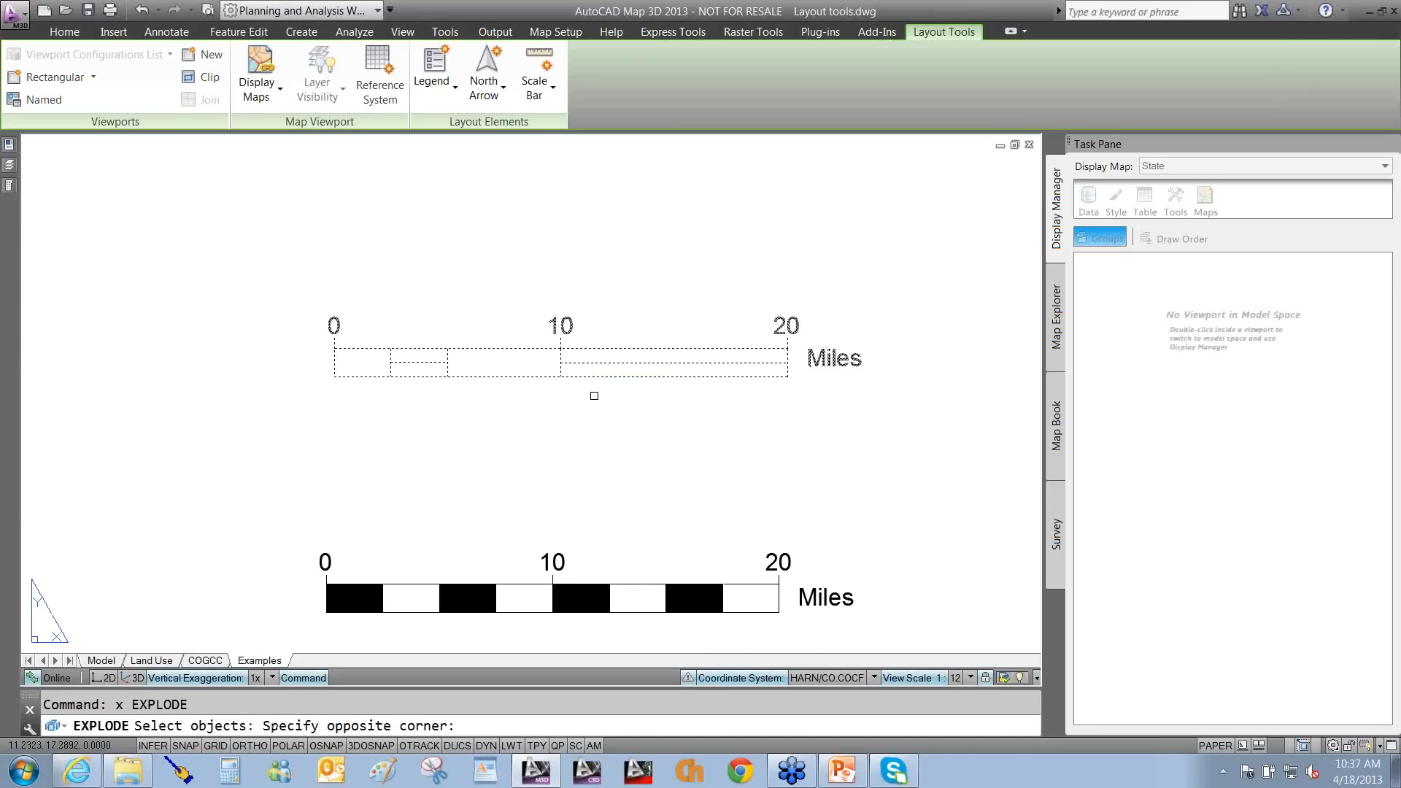
key(Return)
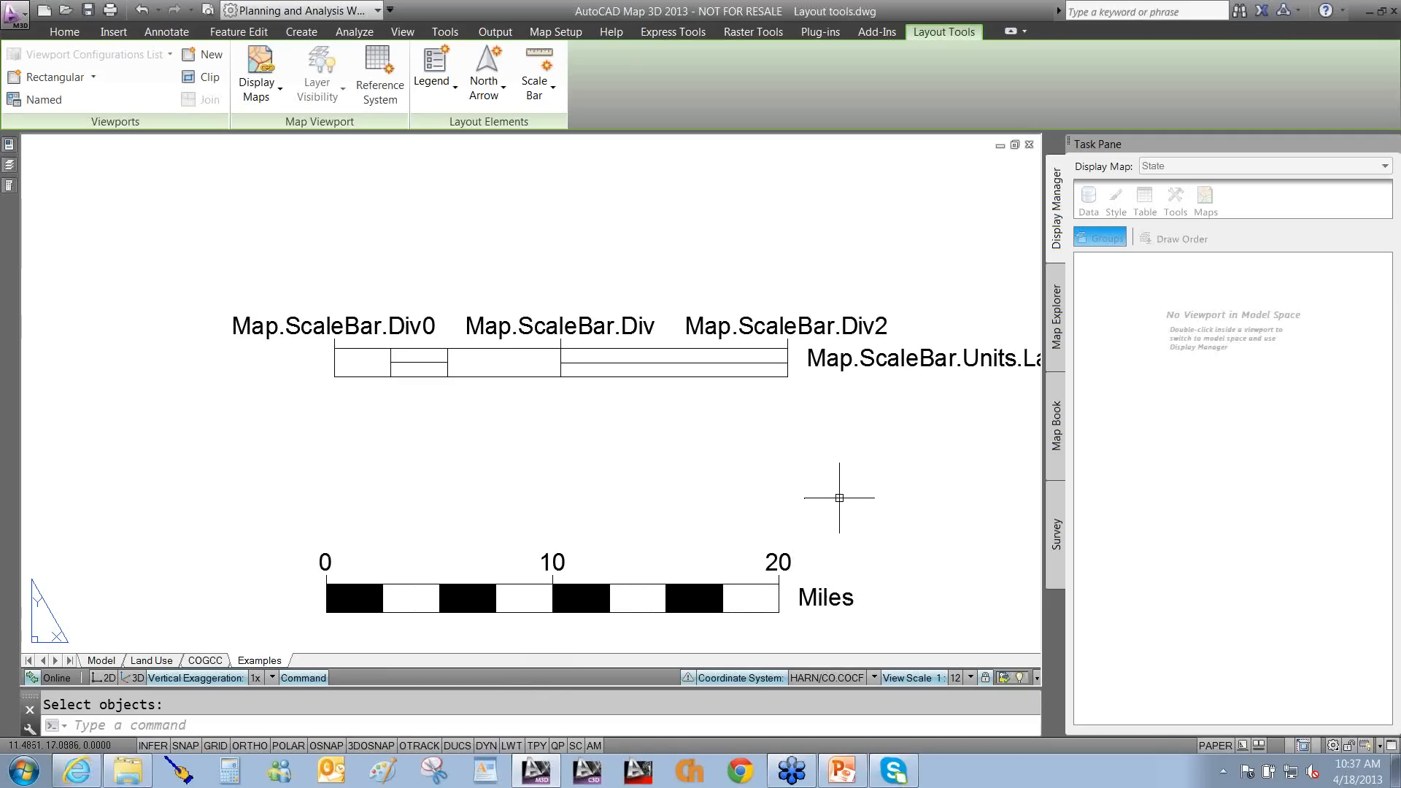
Show how the units and Div2 tags map to Miles and 20, then reopen the scale bar gallery.
drag(854, 395, 821, 576)
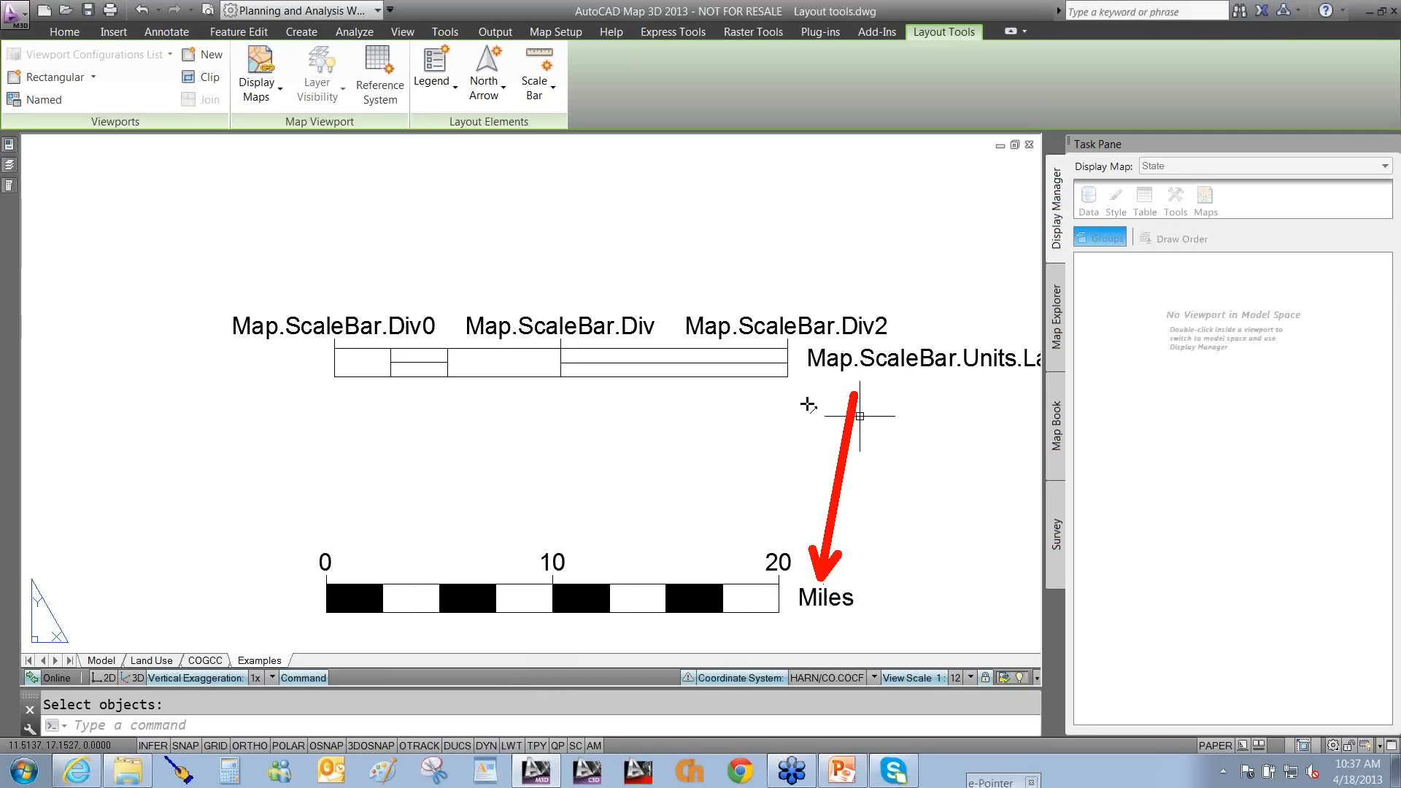
drag(790, 345, 772, 523)
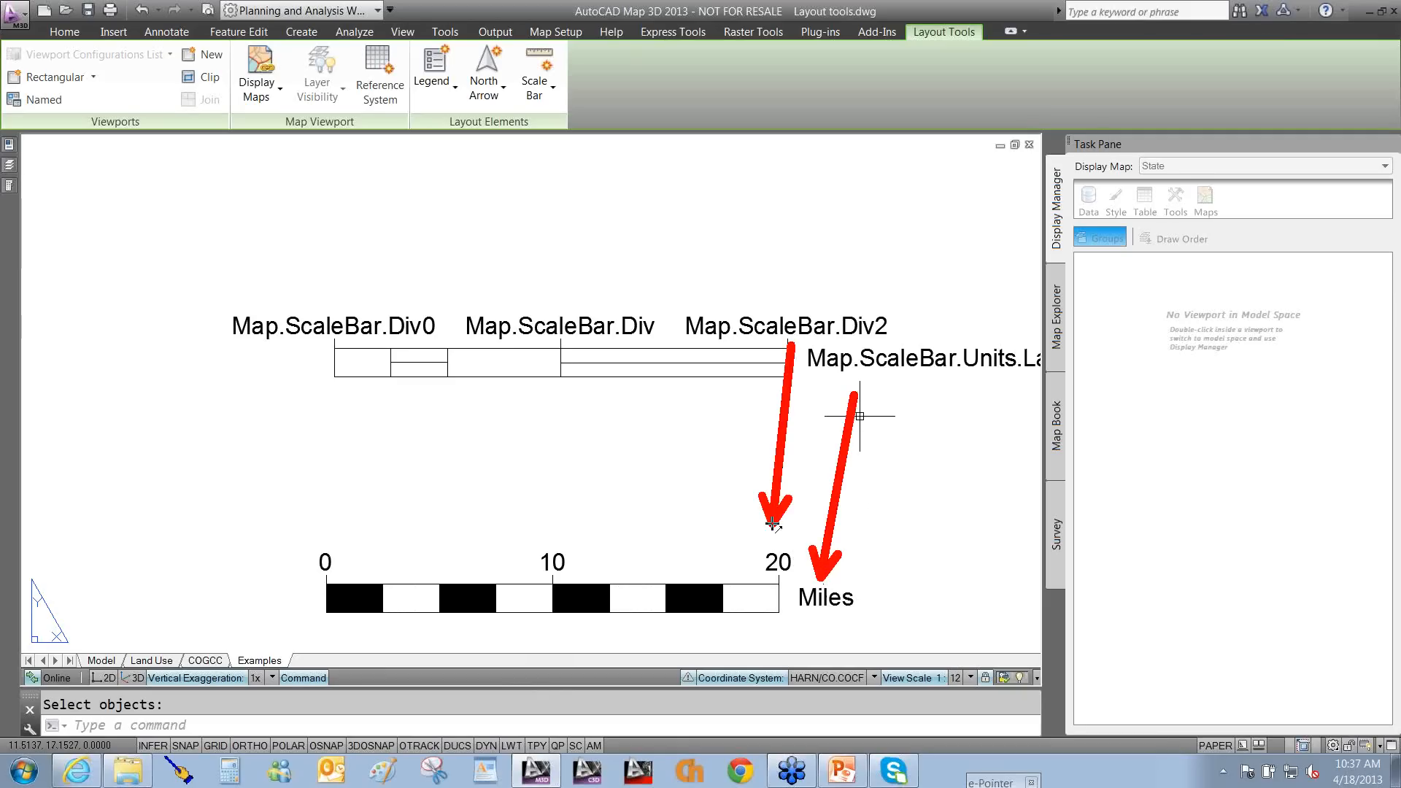
key(Escape)
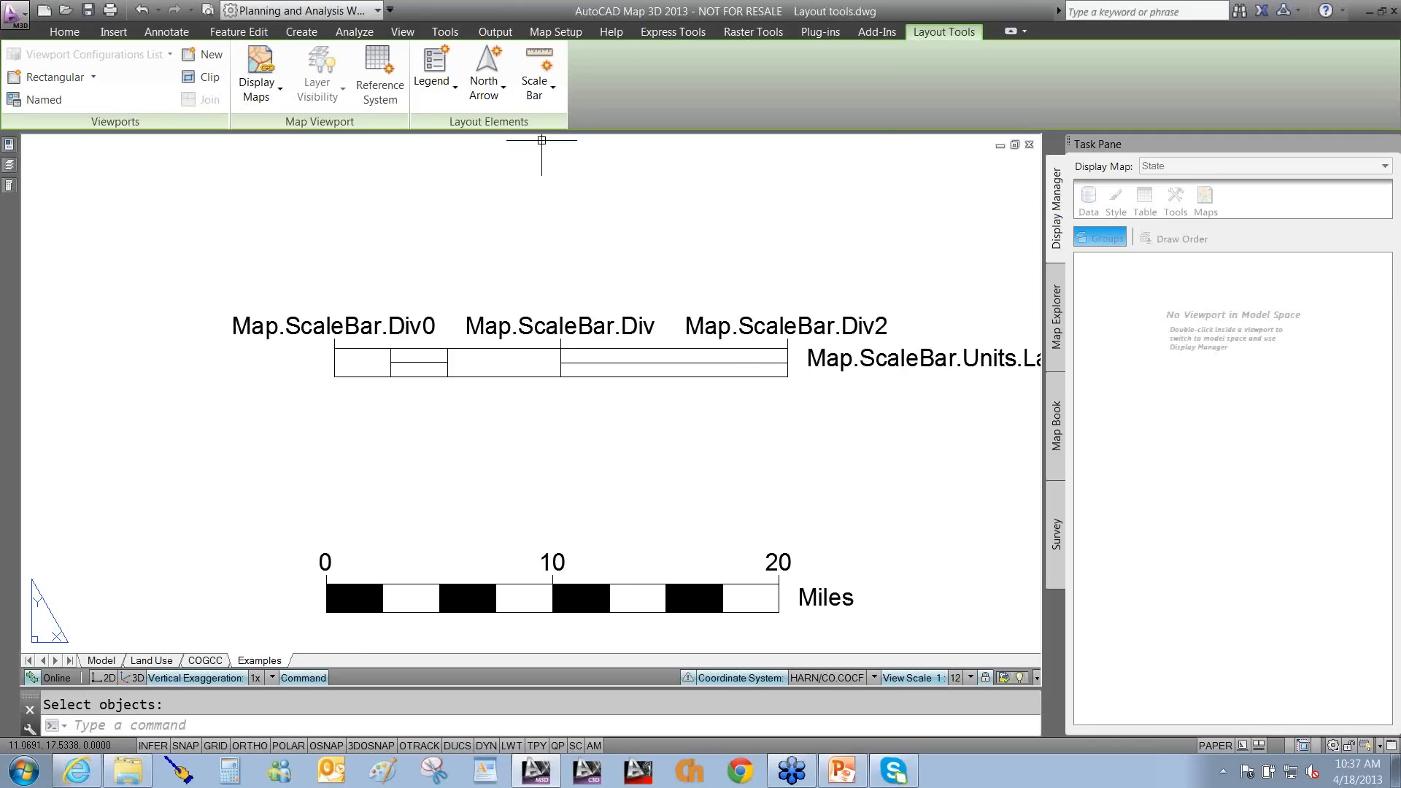
click(536, 97)
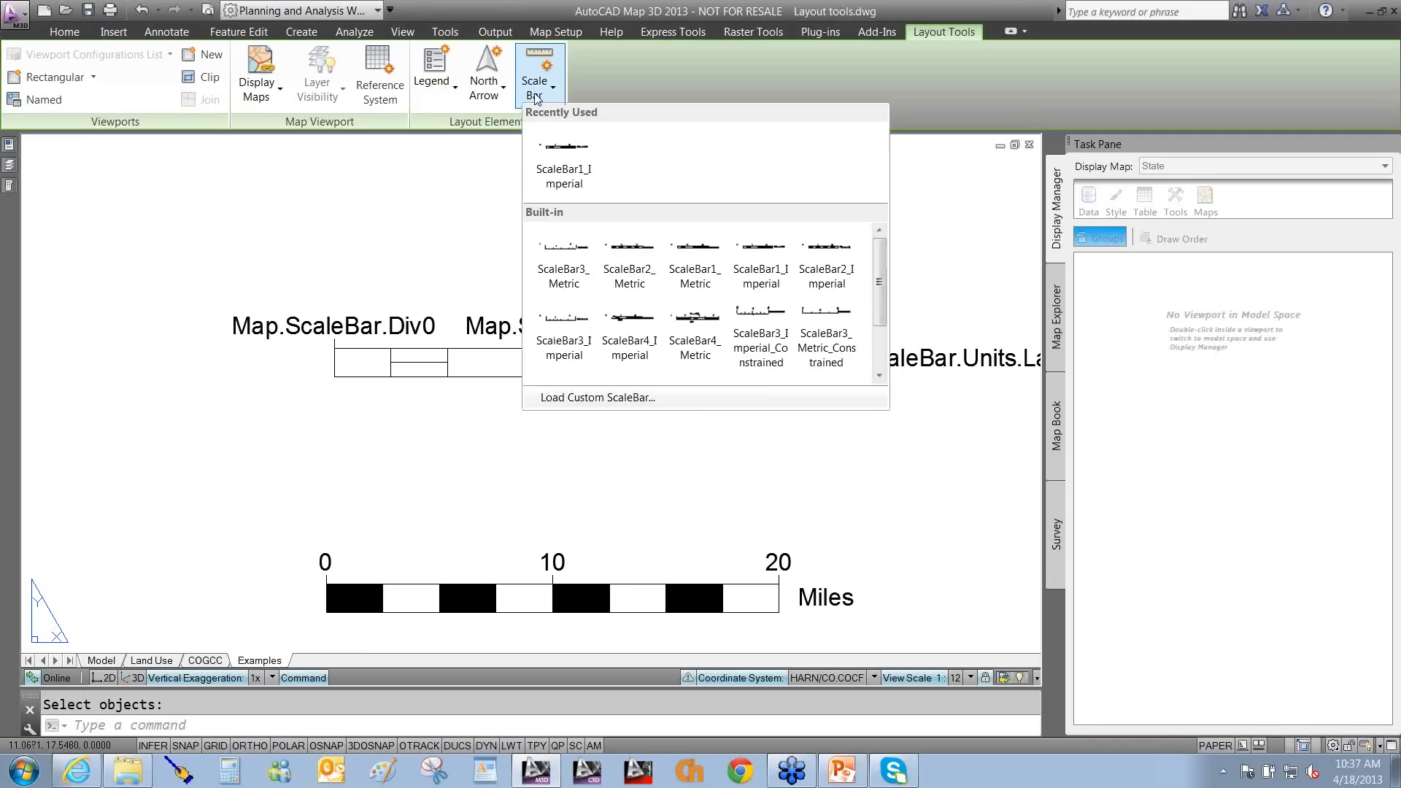
click(619, 398)
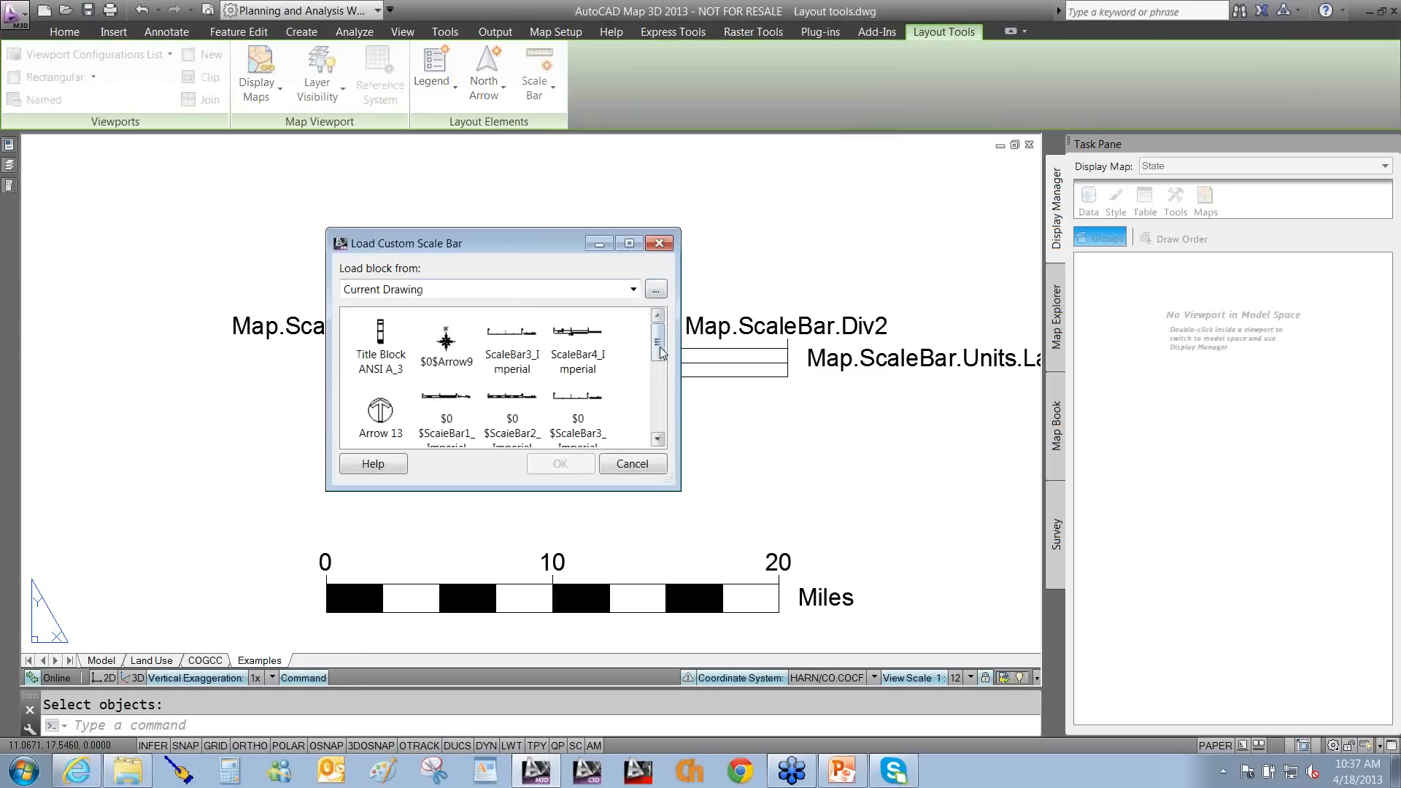
mouse_move(659, 353)
mouse_down()
mouse_move(653, 430)
mouse_move(655, 338)
mouse_up()
click(624, 468)
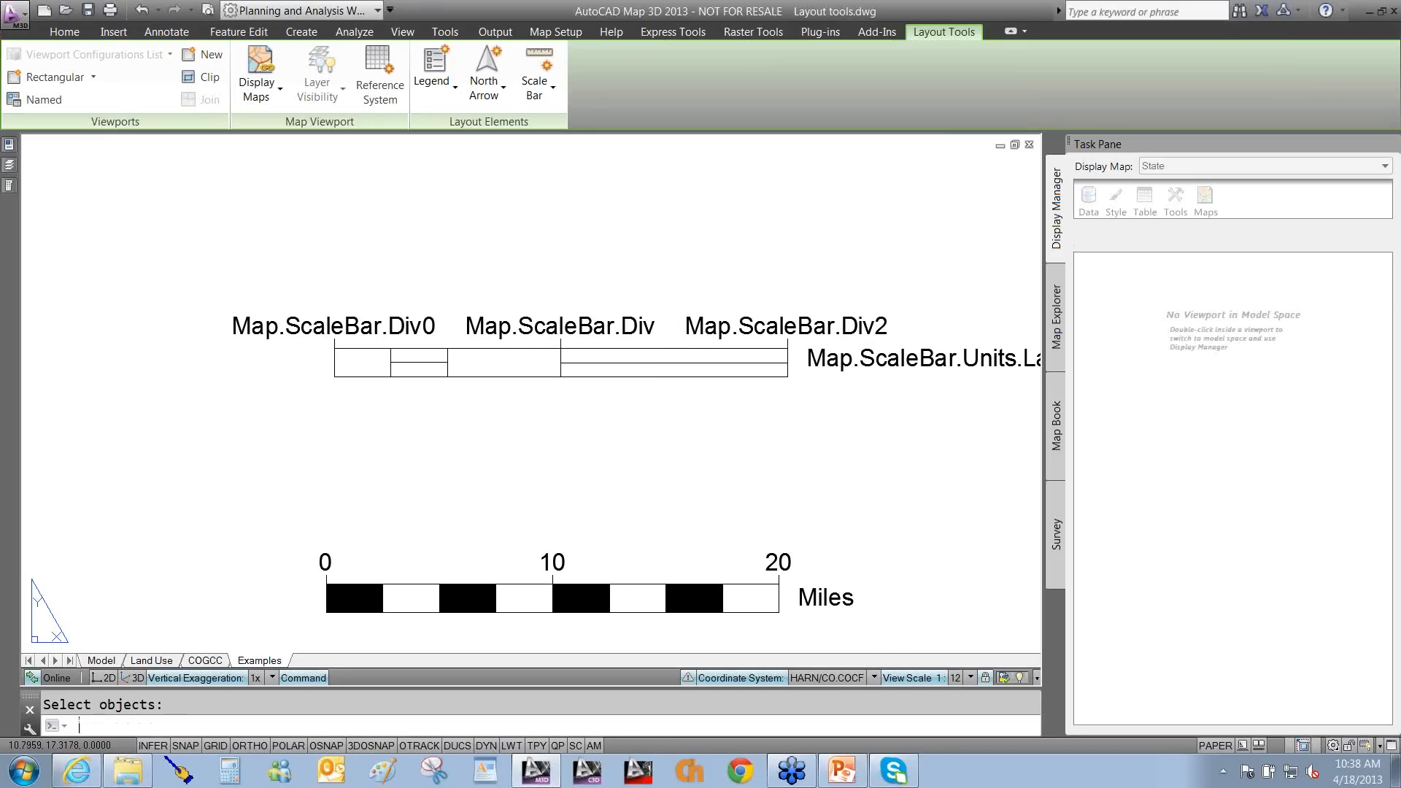
Fill three alternating cells of the exploded bar with solid black hatch.
text(h)
key(Return)
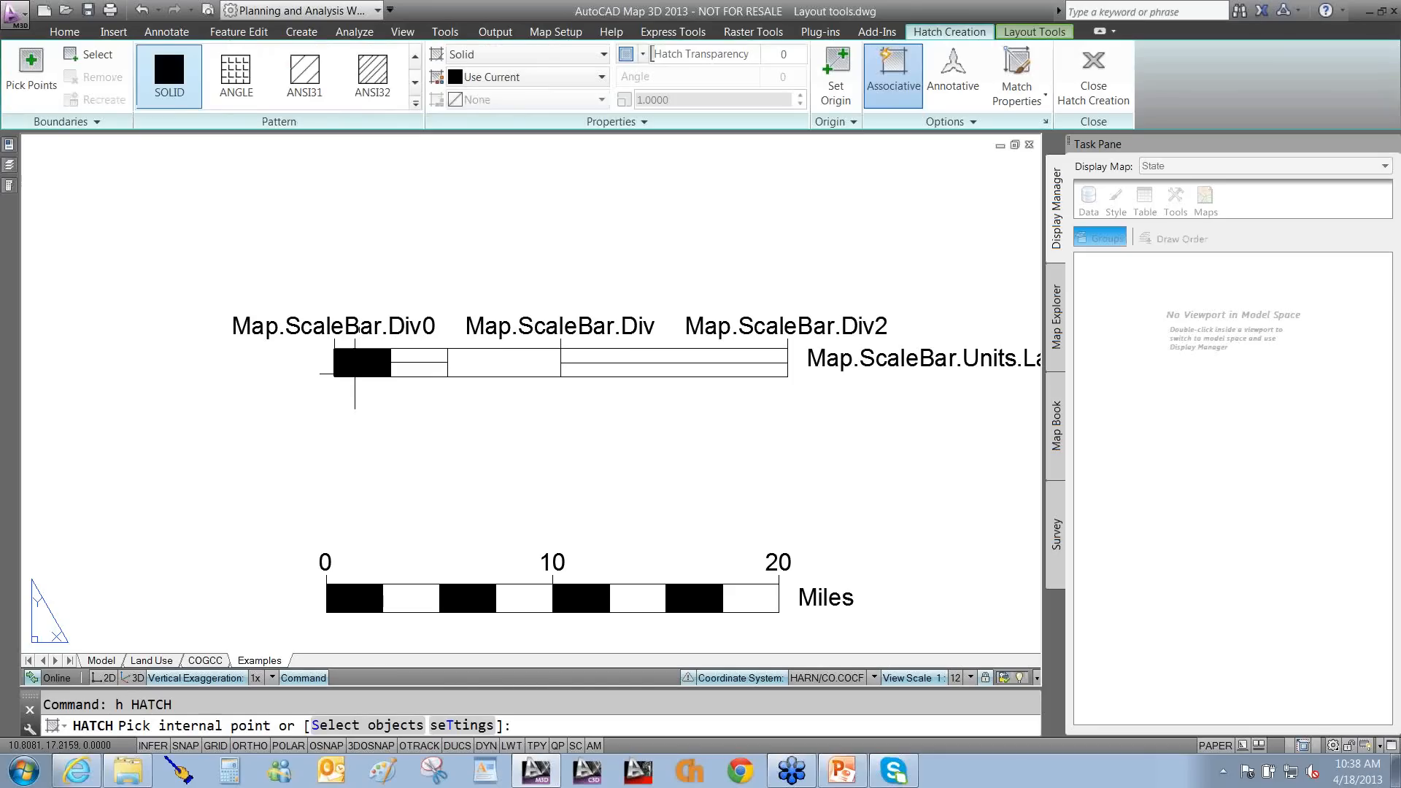
click(355, 366)
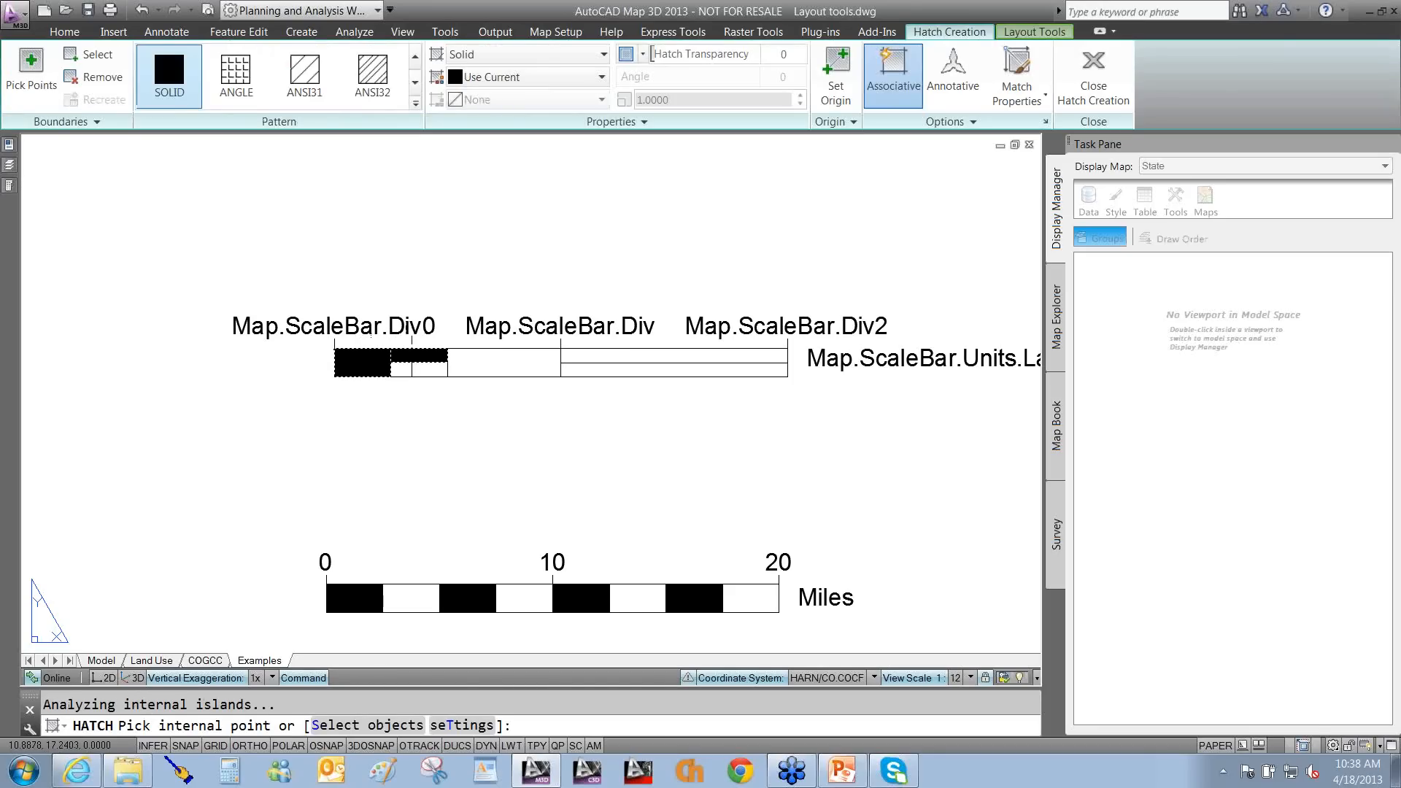
click(511, 363)
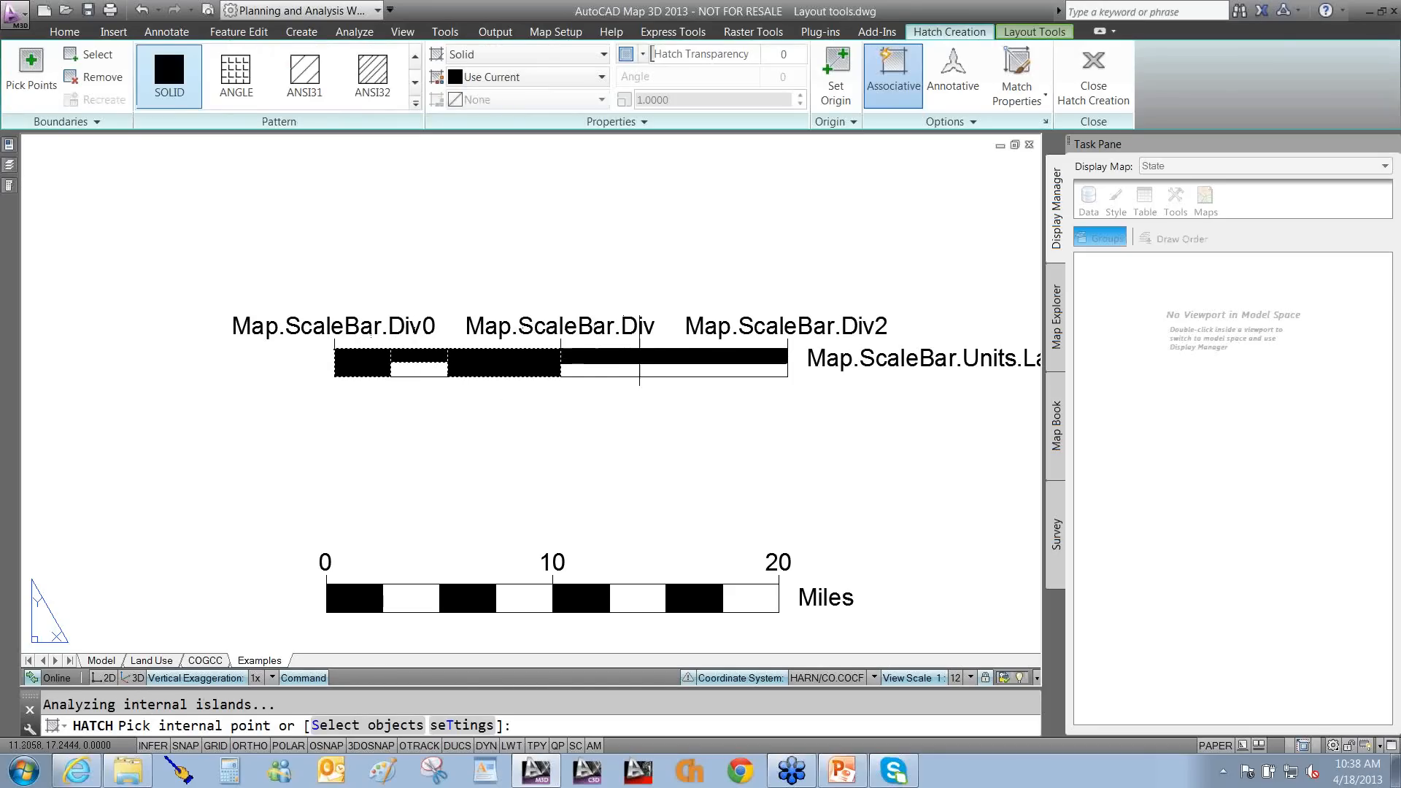
click(639, 355)
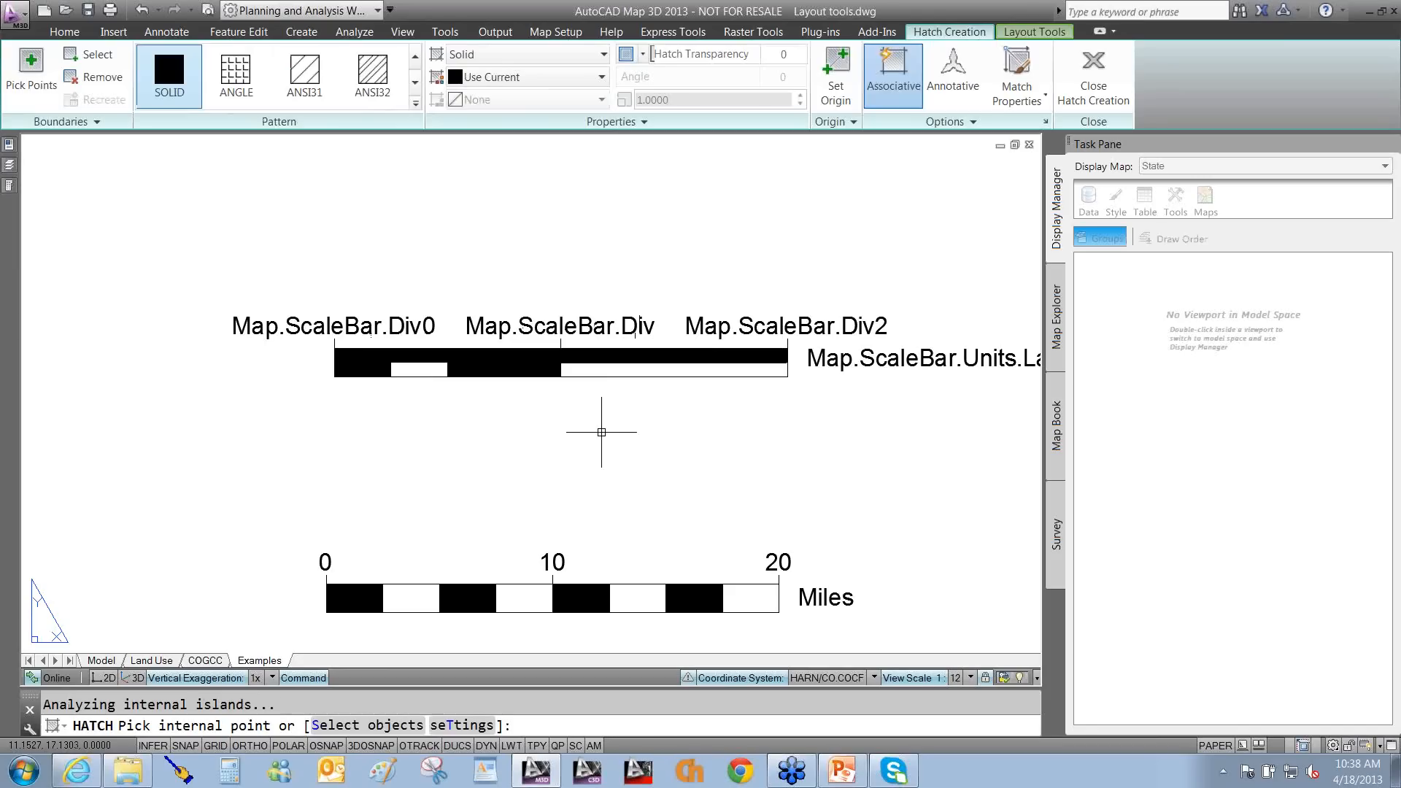
key(Return)
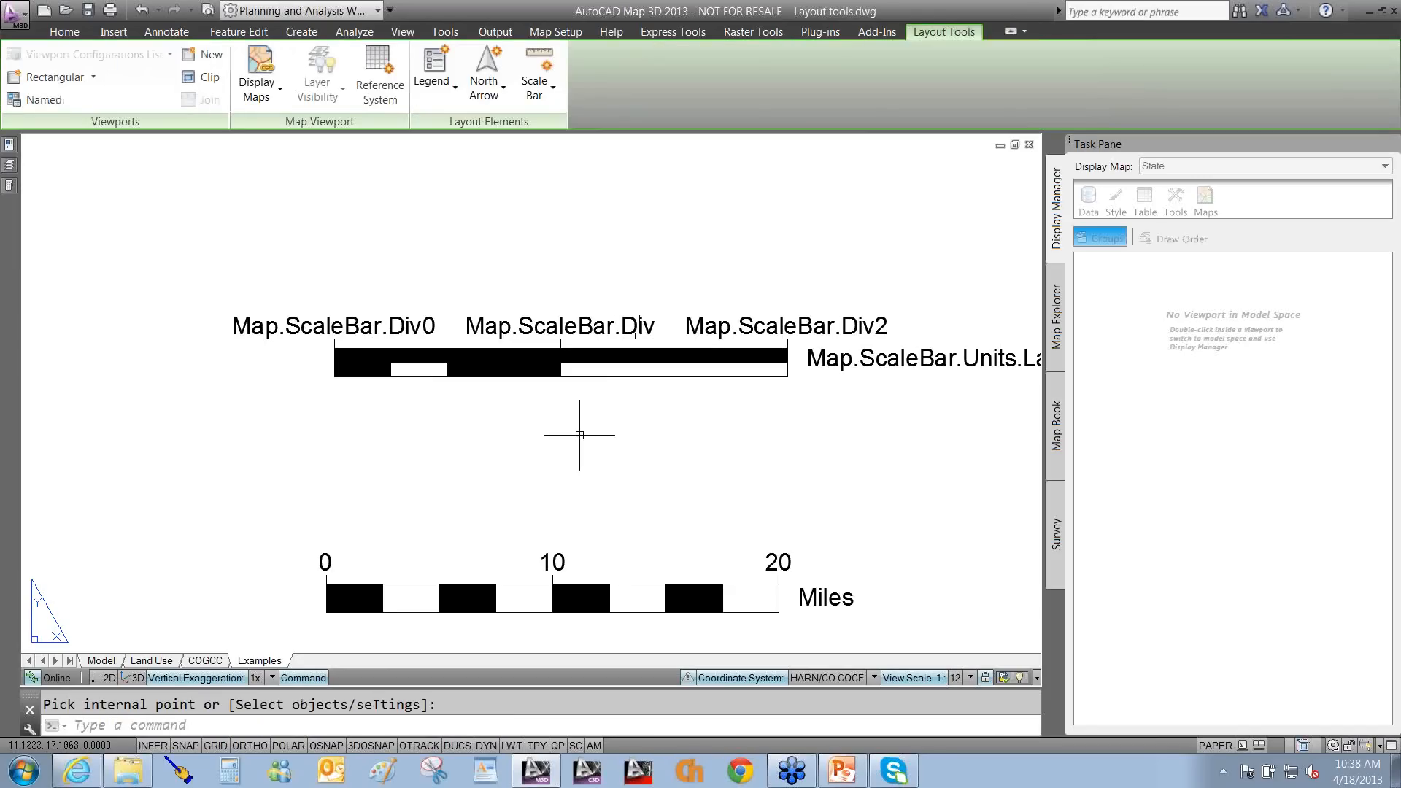
Start a block named Warrens Scale with its base point at the bar's lower-left corner.
text(b)
key(Return)
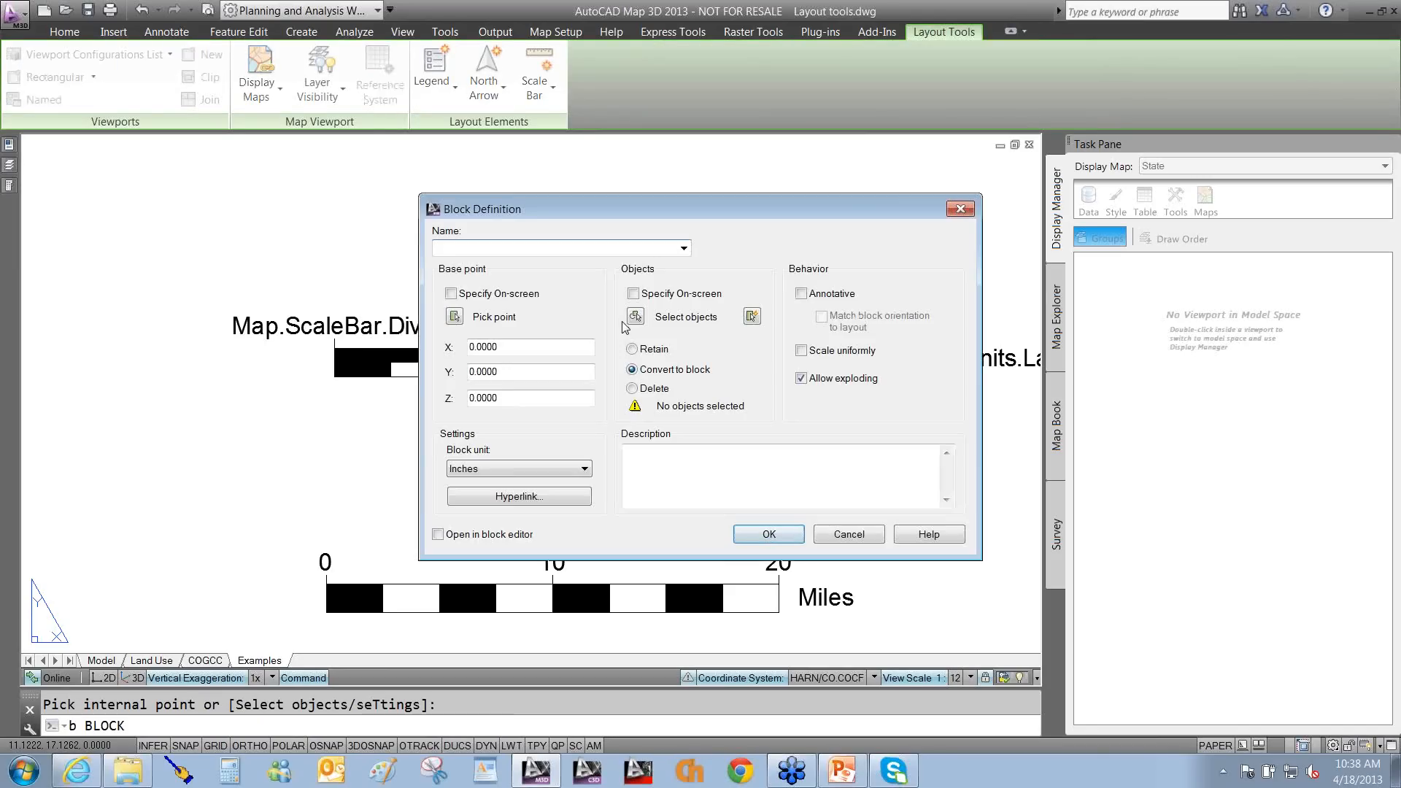
text(Warrens Scale)
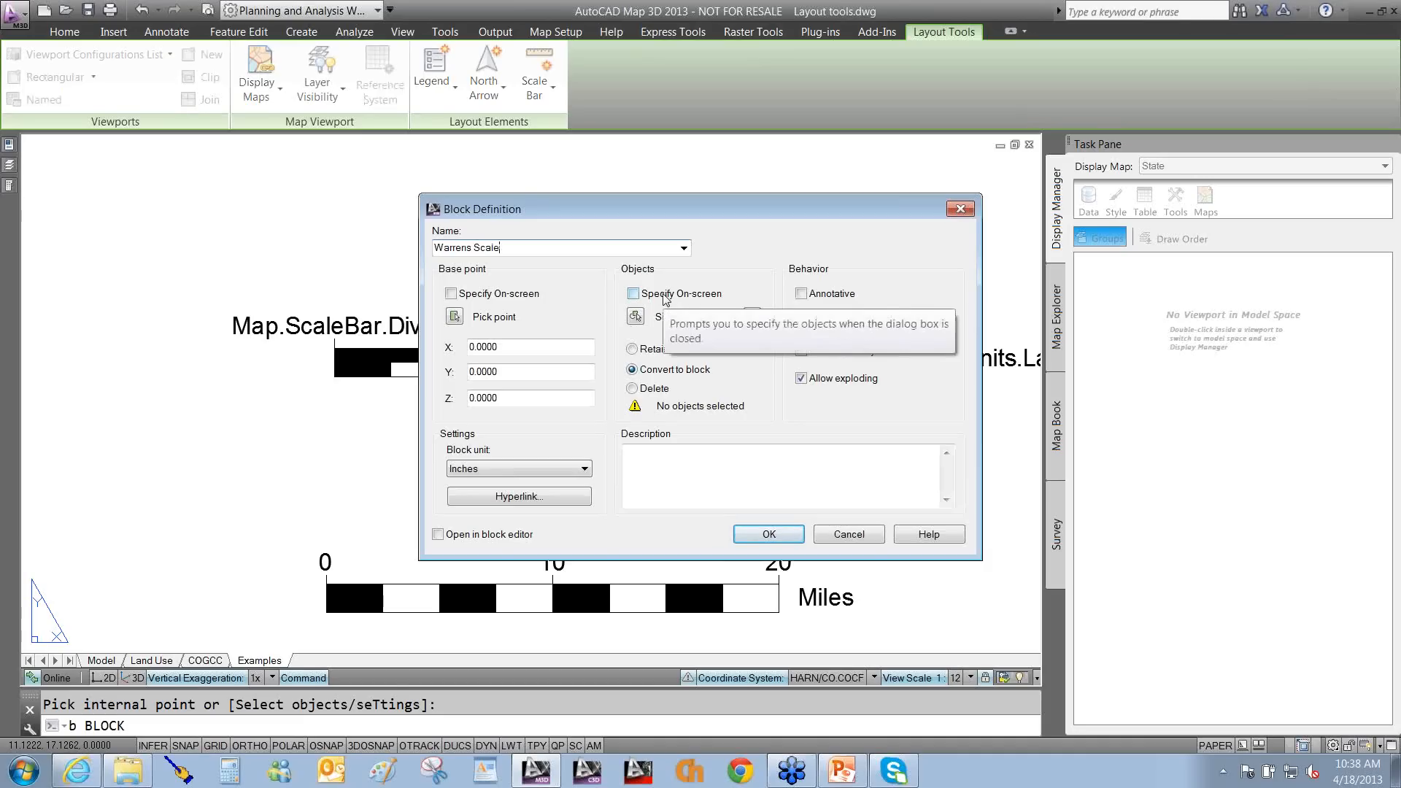
click(451, 295)
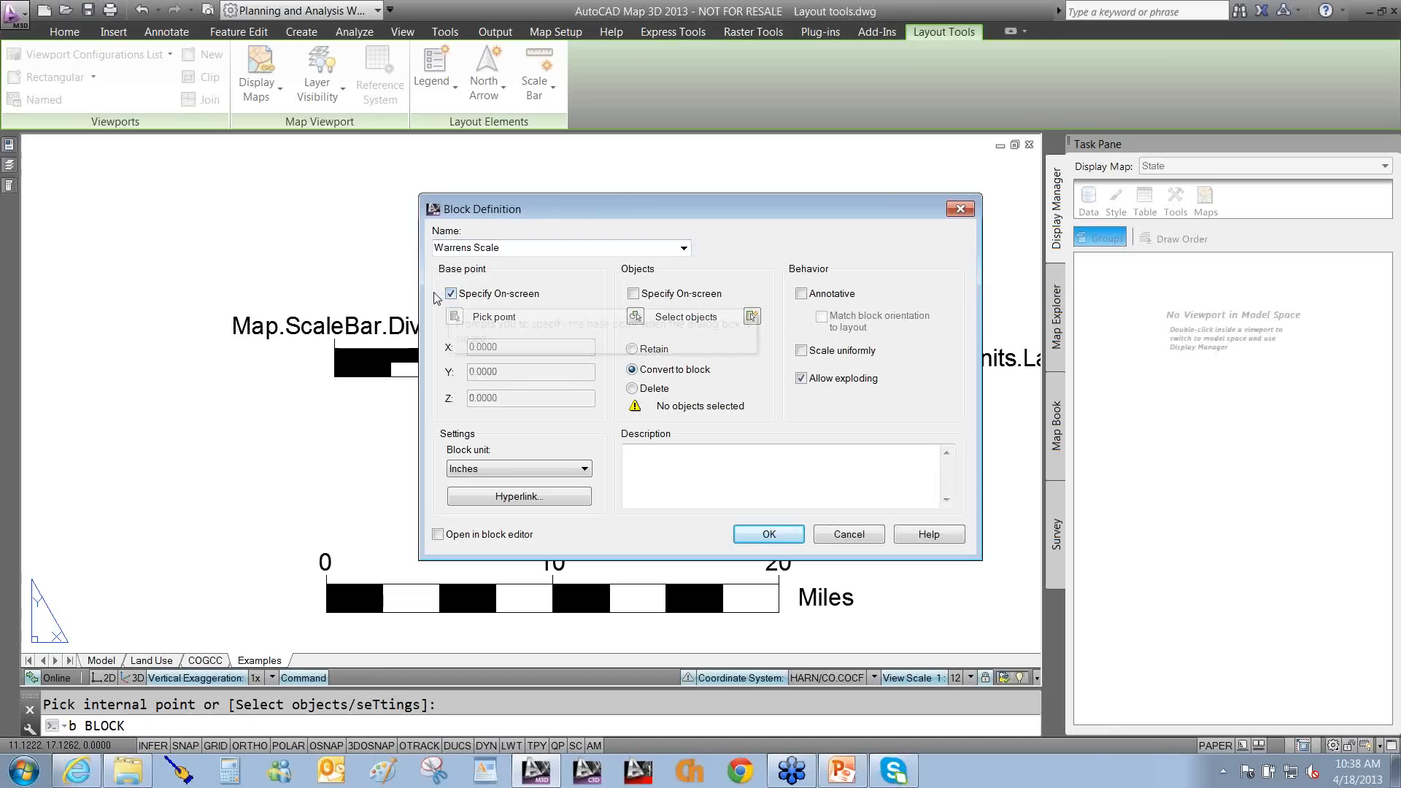
click(451, 294)
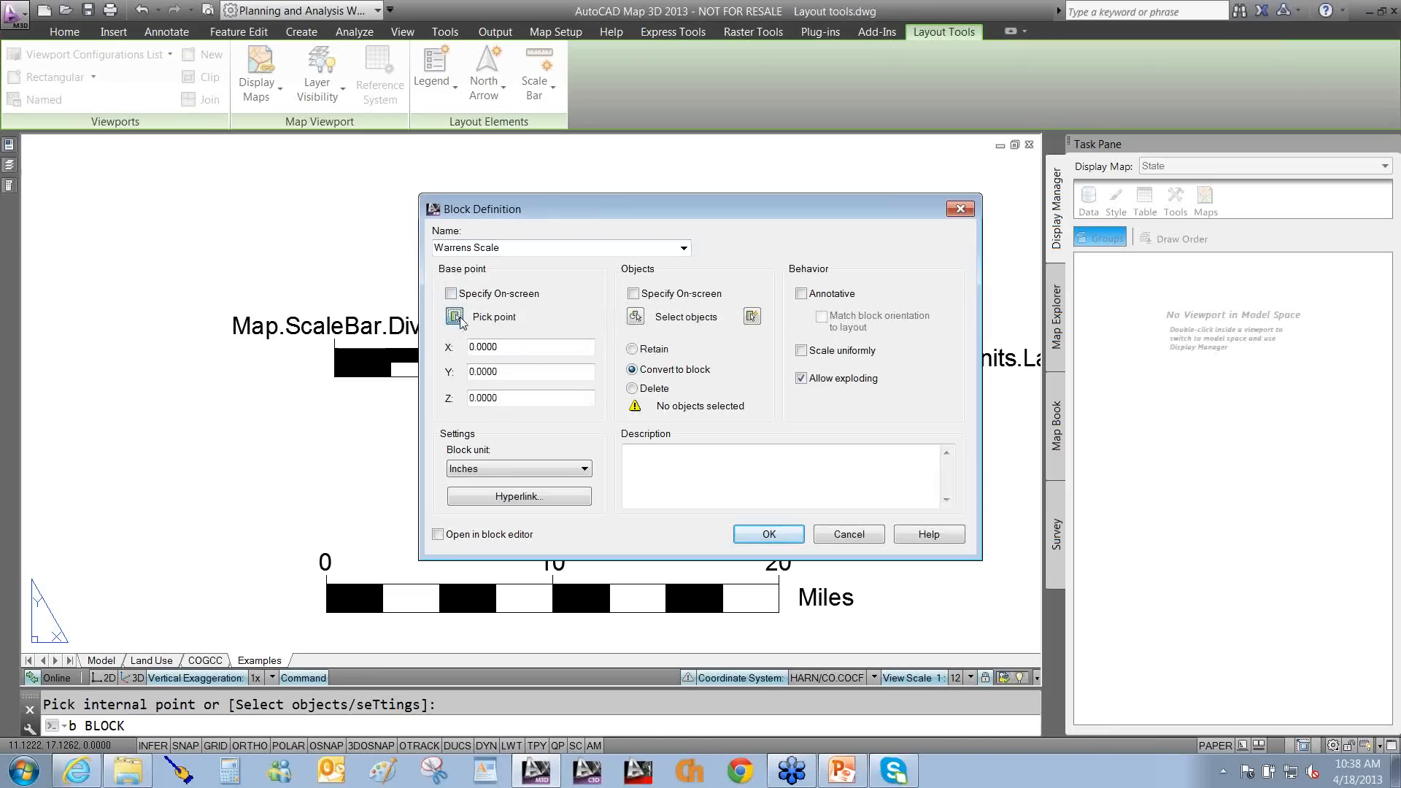
click(454, 318)
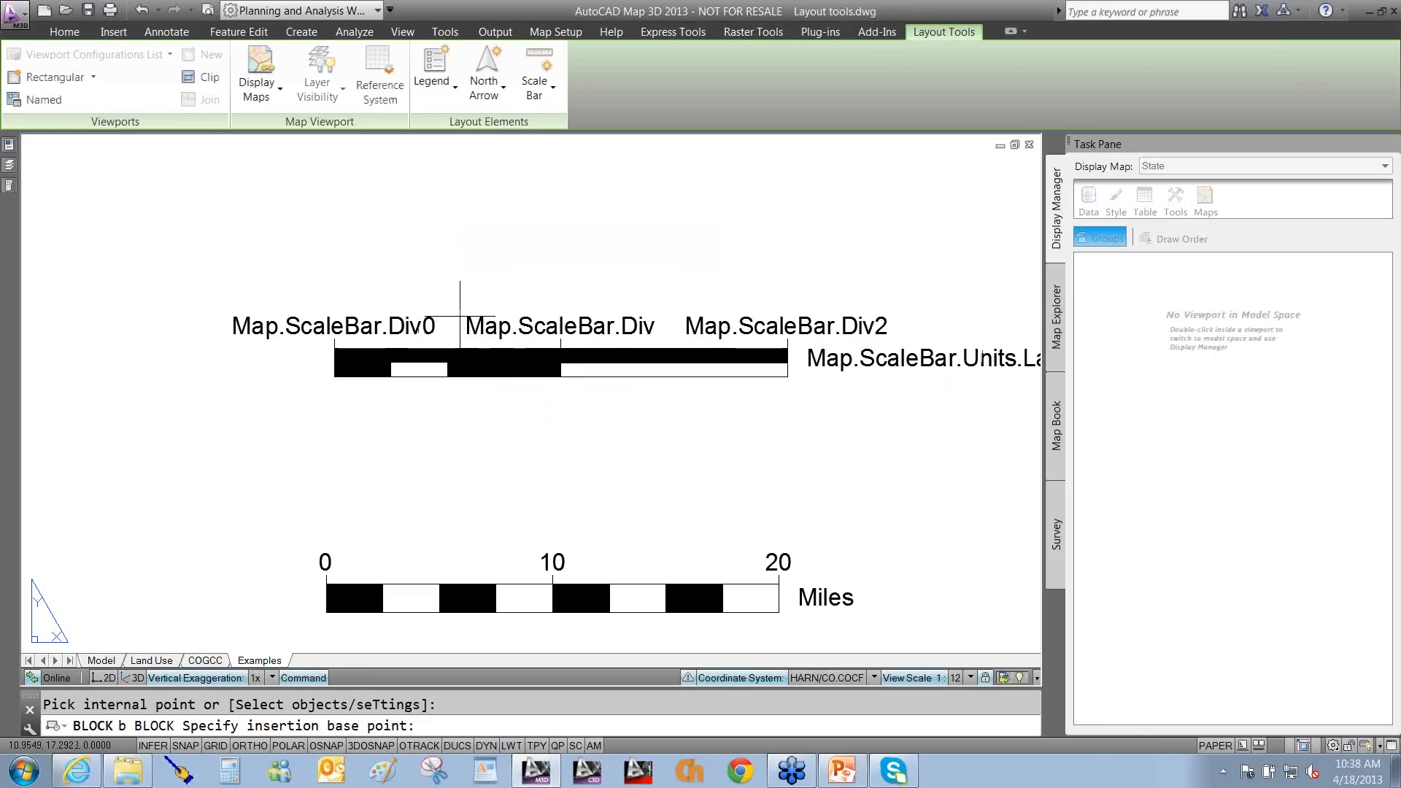
click(333, 377)
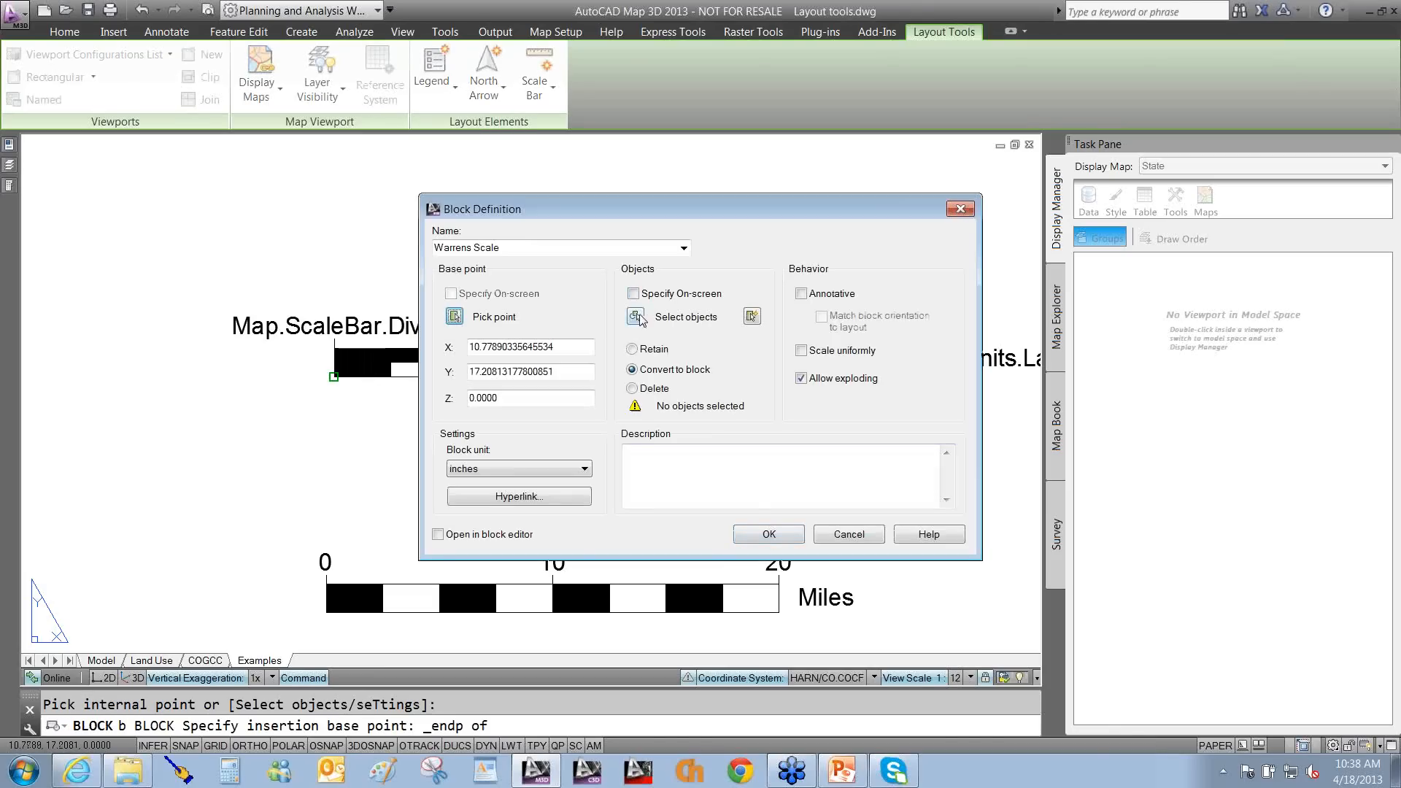
Select all 17 scale bar pieces and create the Warrens Scale block.
click(636, 316)
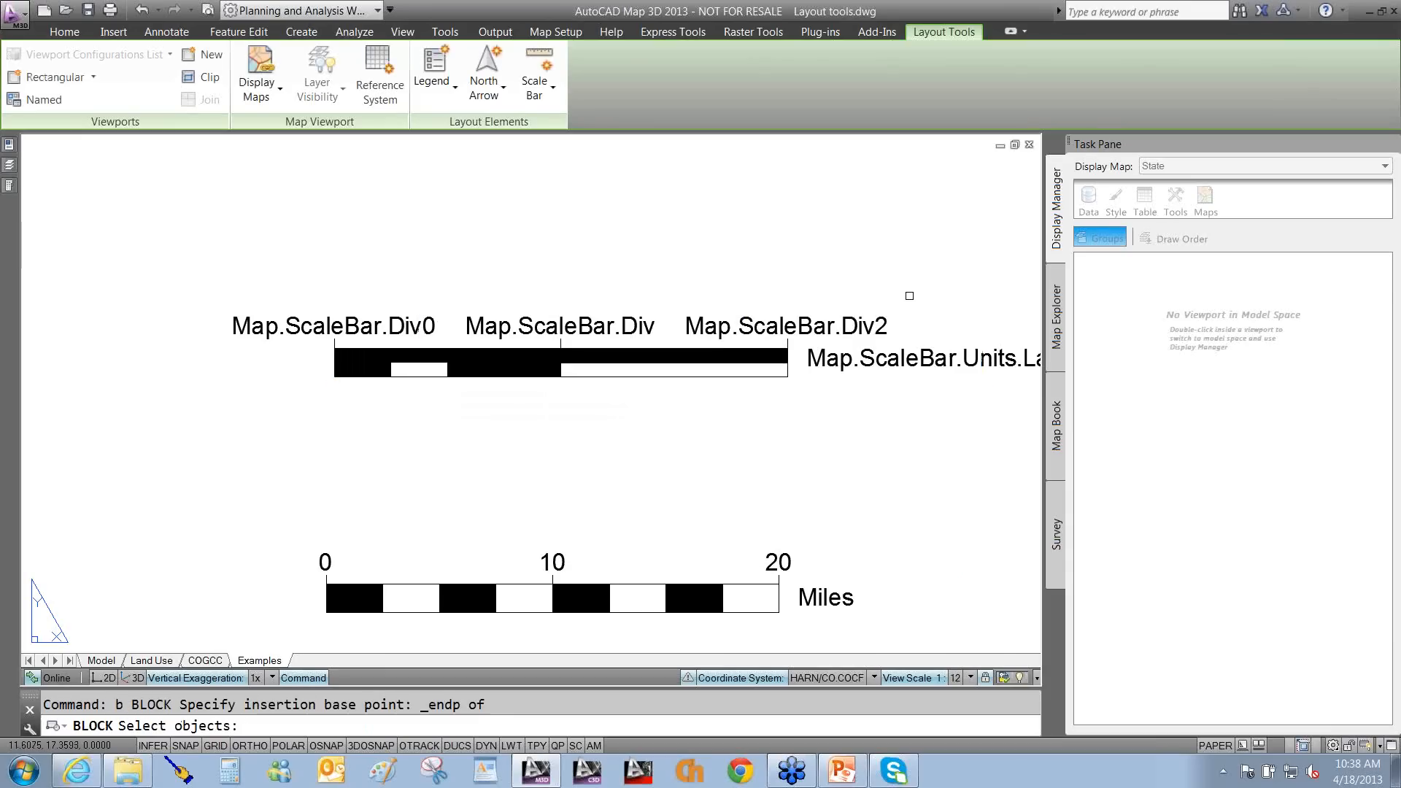
click(926, 221)
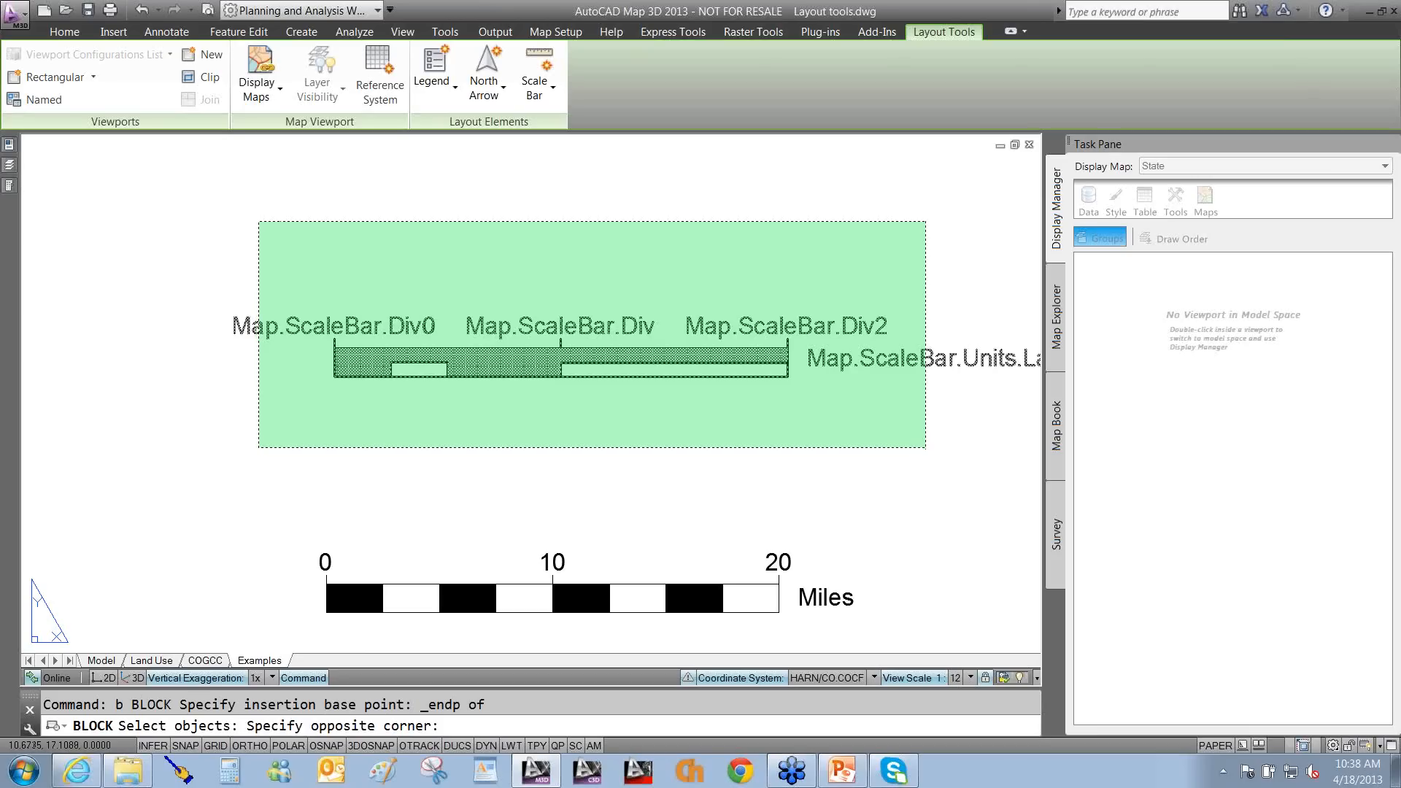
click(259, 446)
key(Return)
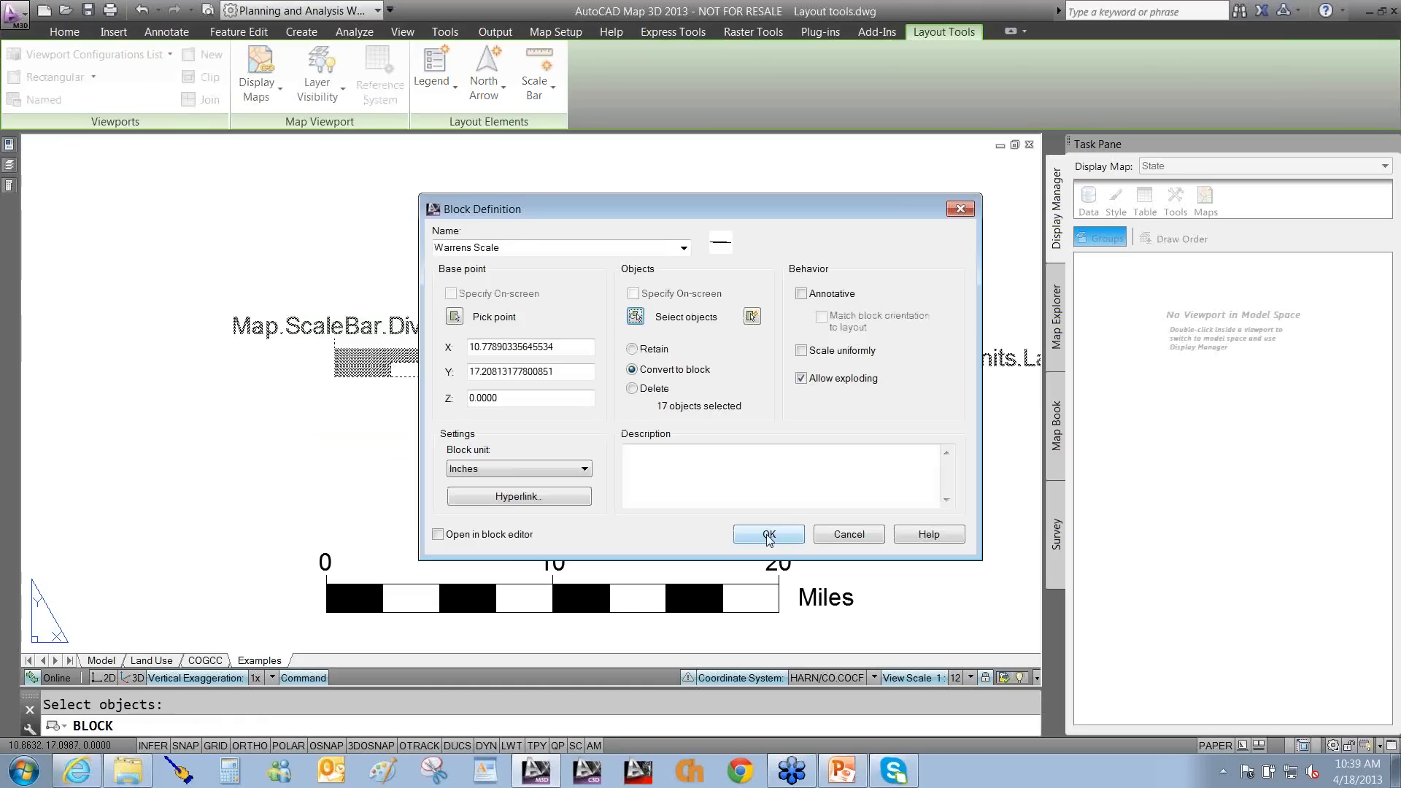
click(770, 535)
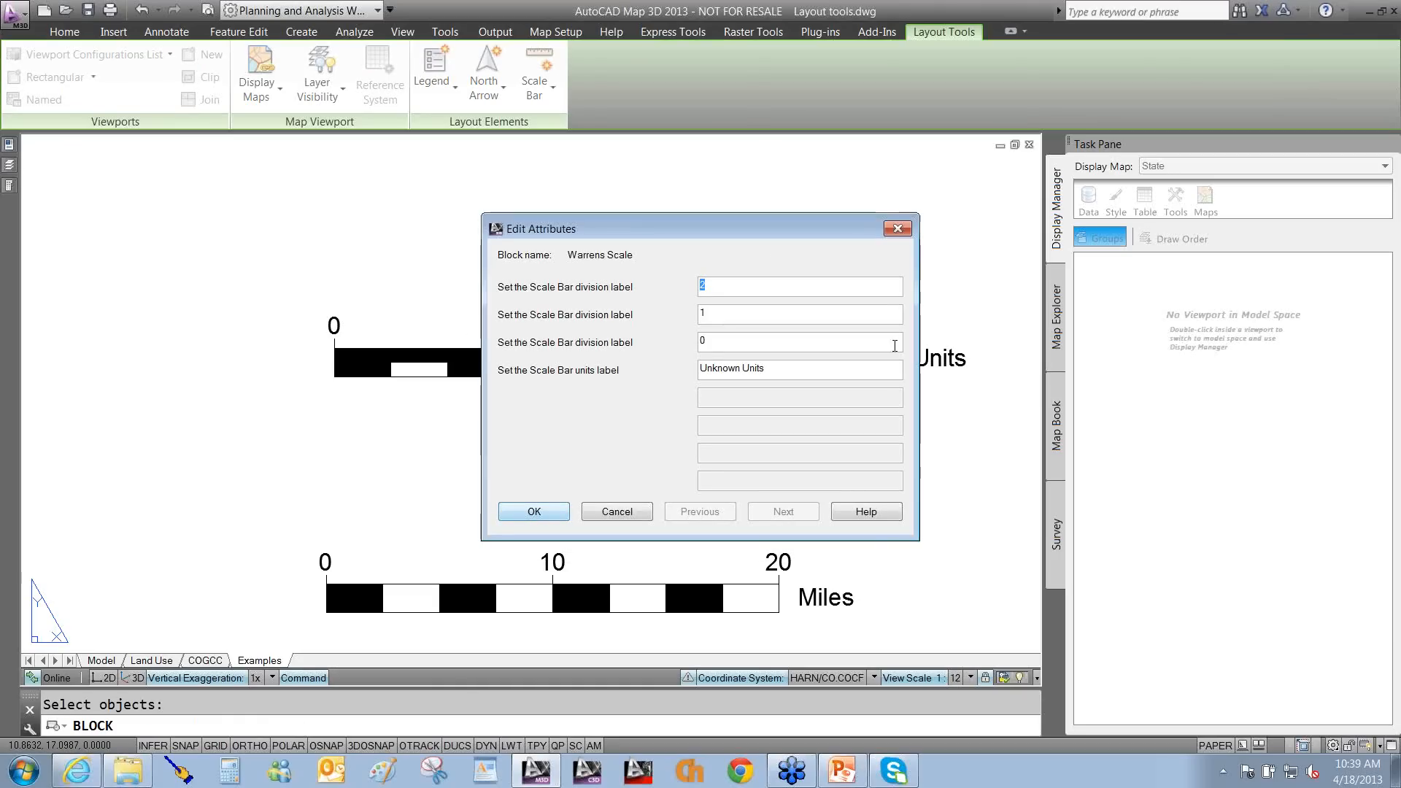
click(617, 511)
Bring the lower scale bar into view and load the Warrens Scale block as a custom scale bar.
scroll(718, 467, down, 4)
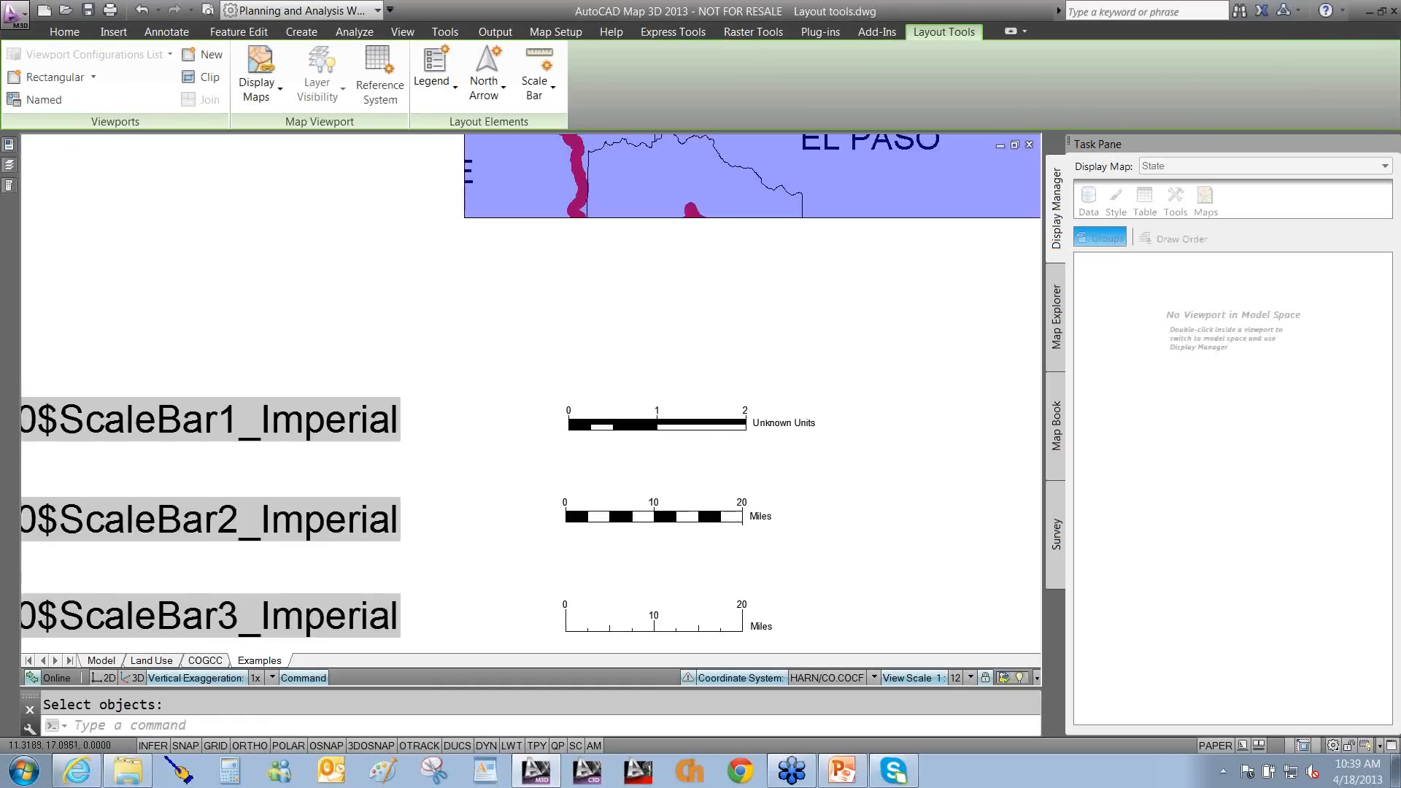
scroll(973, 435, down, 5)
middle_drag(972, 435, 488, 531)
scroll(690, 484, up, 5)
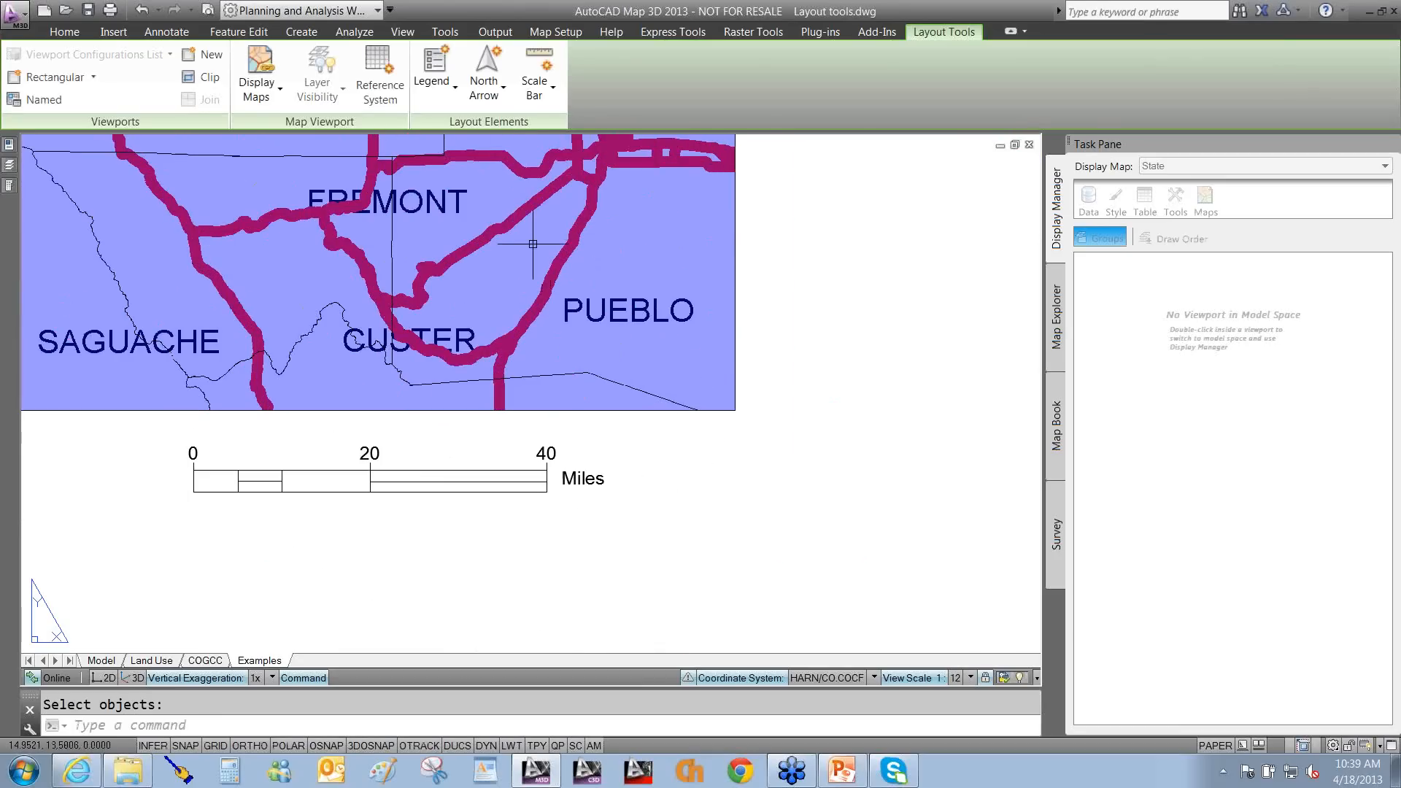
click(534, 87)
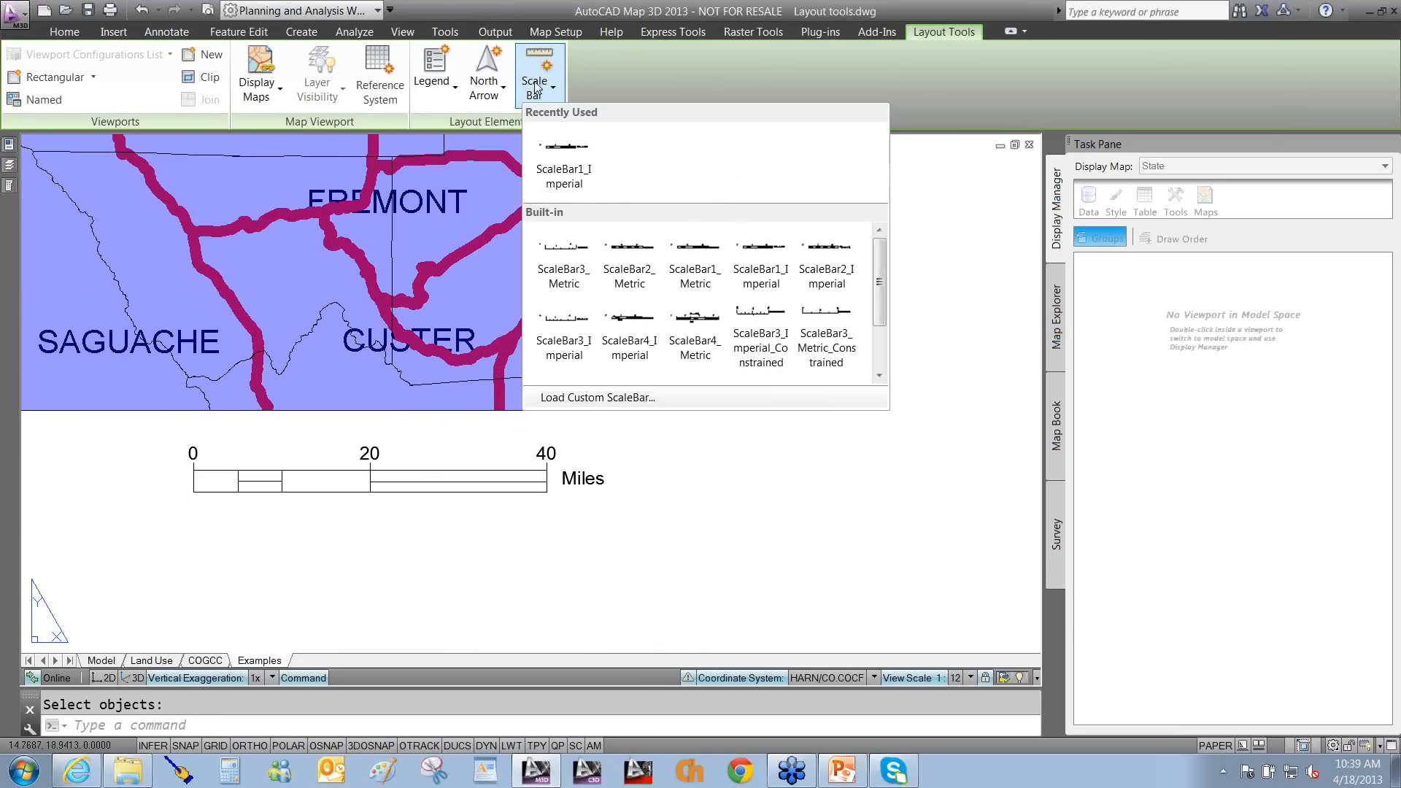
click(612, 398)
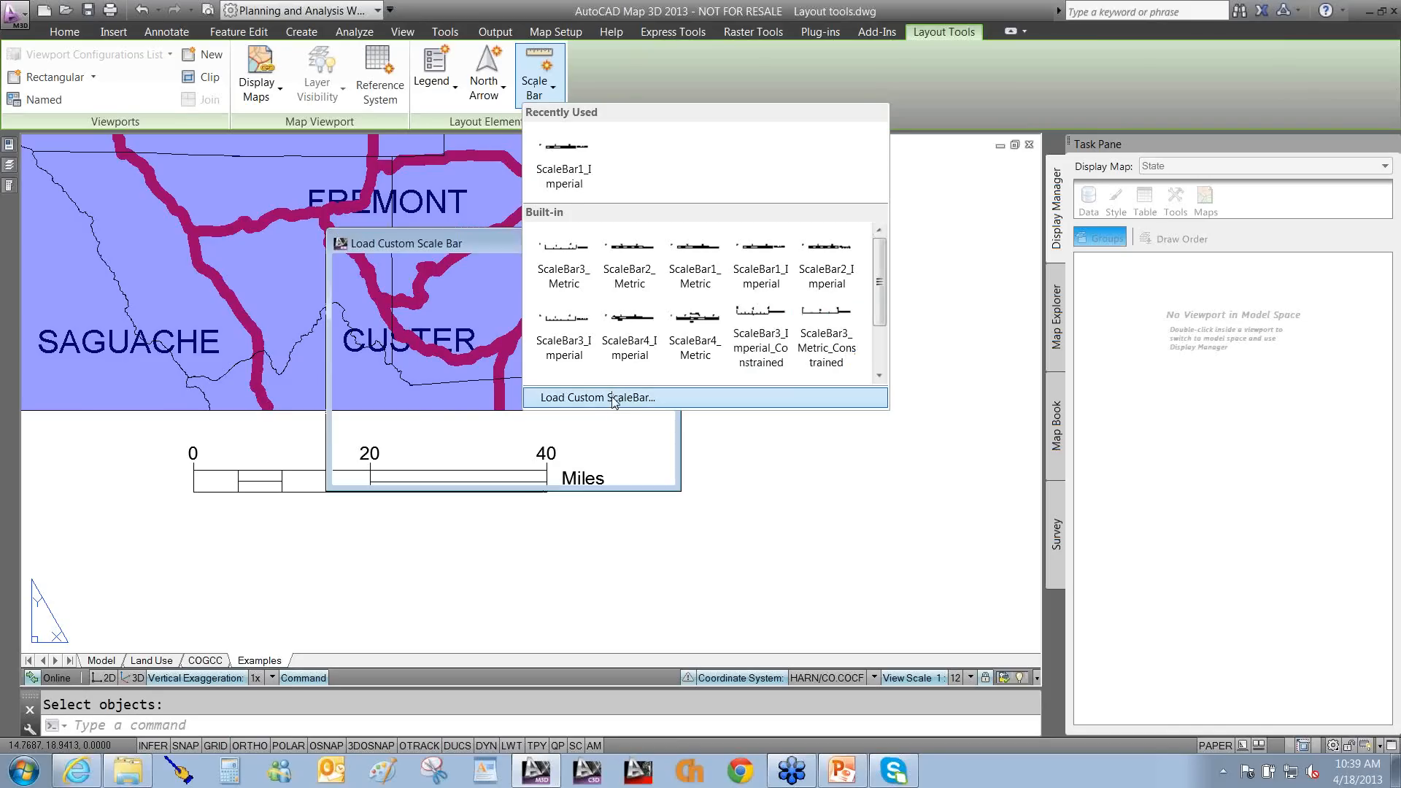
drag(658, 322, 658, 413)
click(432, 405)
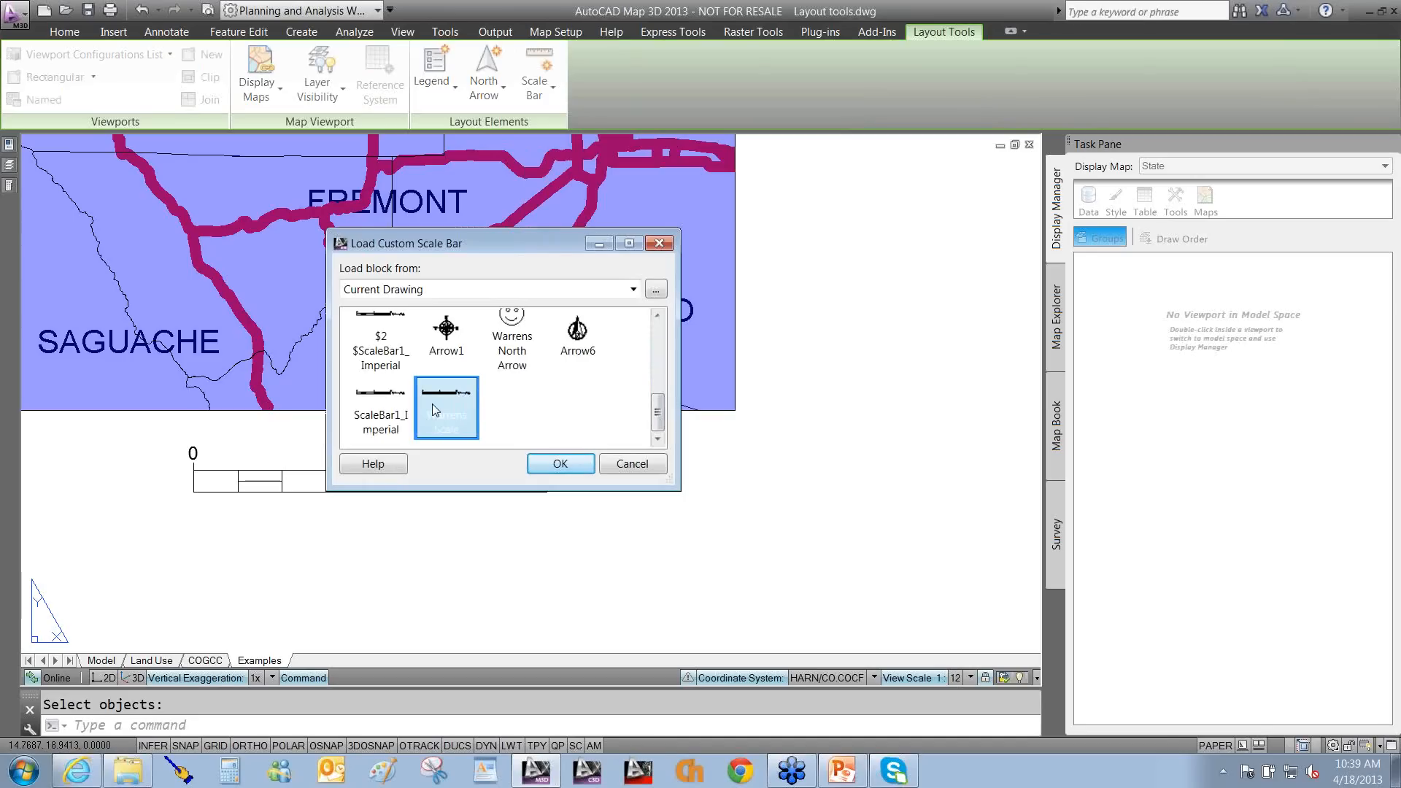
click(560, 465)
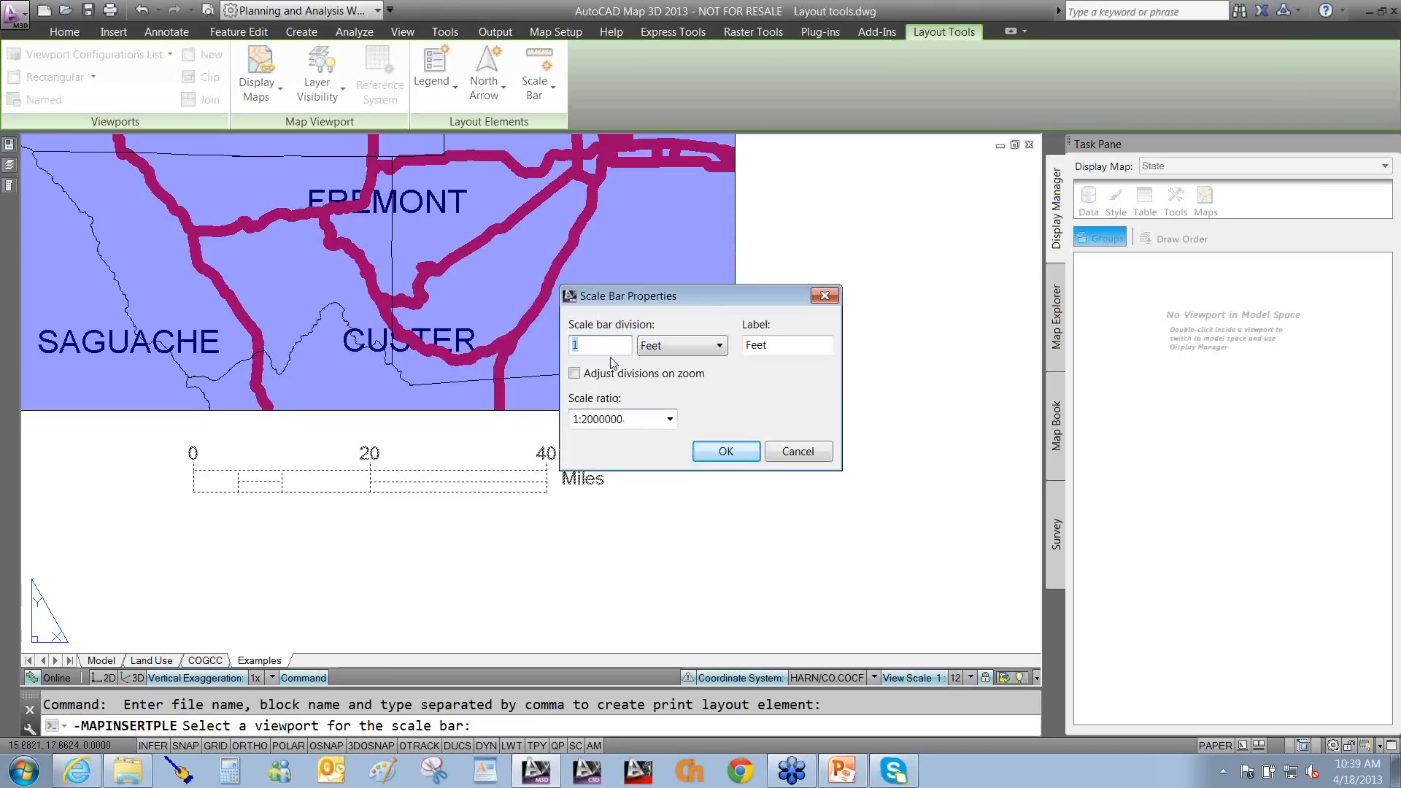
Set 10-mile divisions and place the Warrens Scale bar right of the 0–40 mile bar.
click(663, 348)
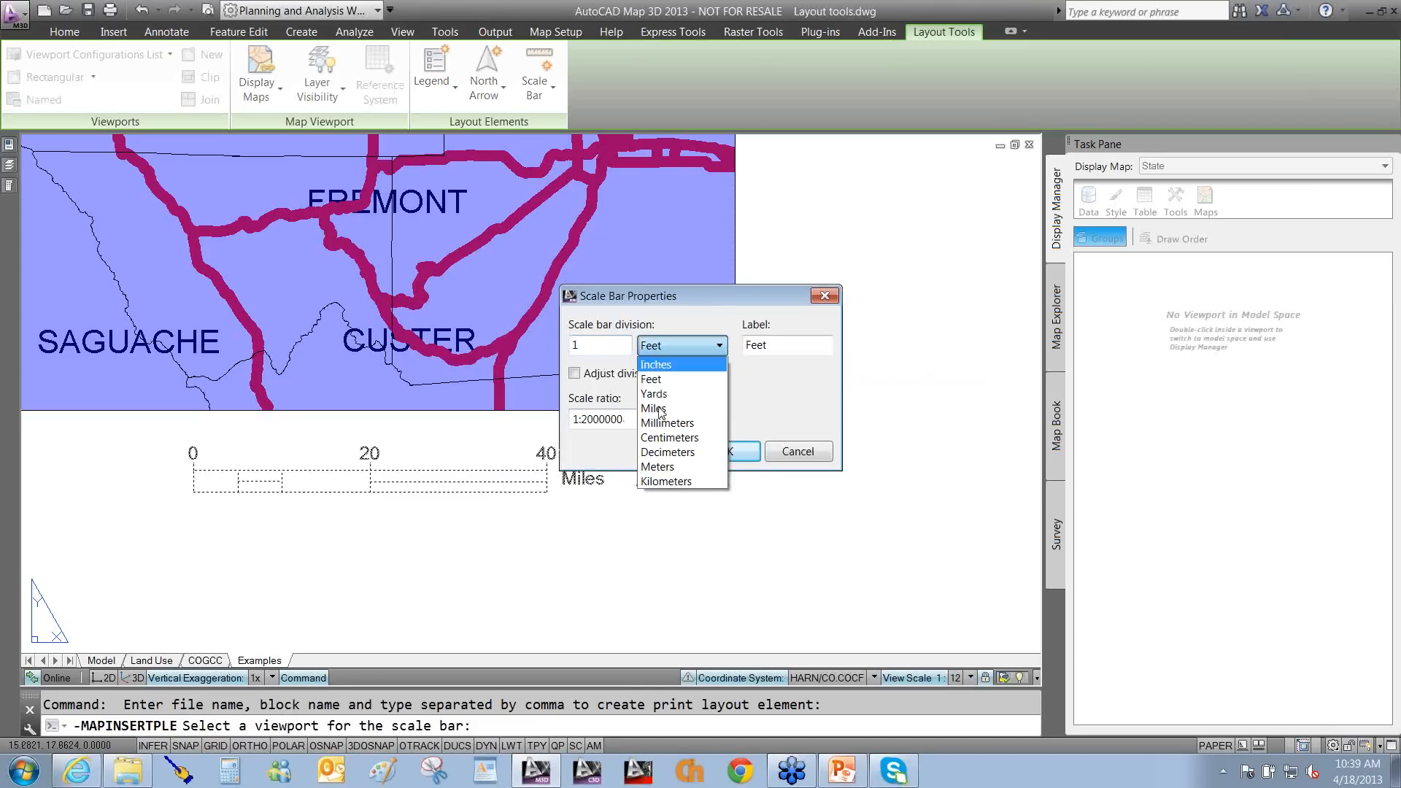
click(659, 411)
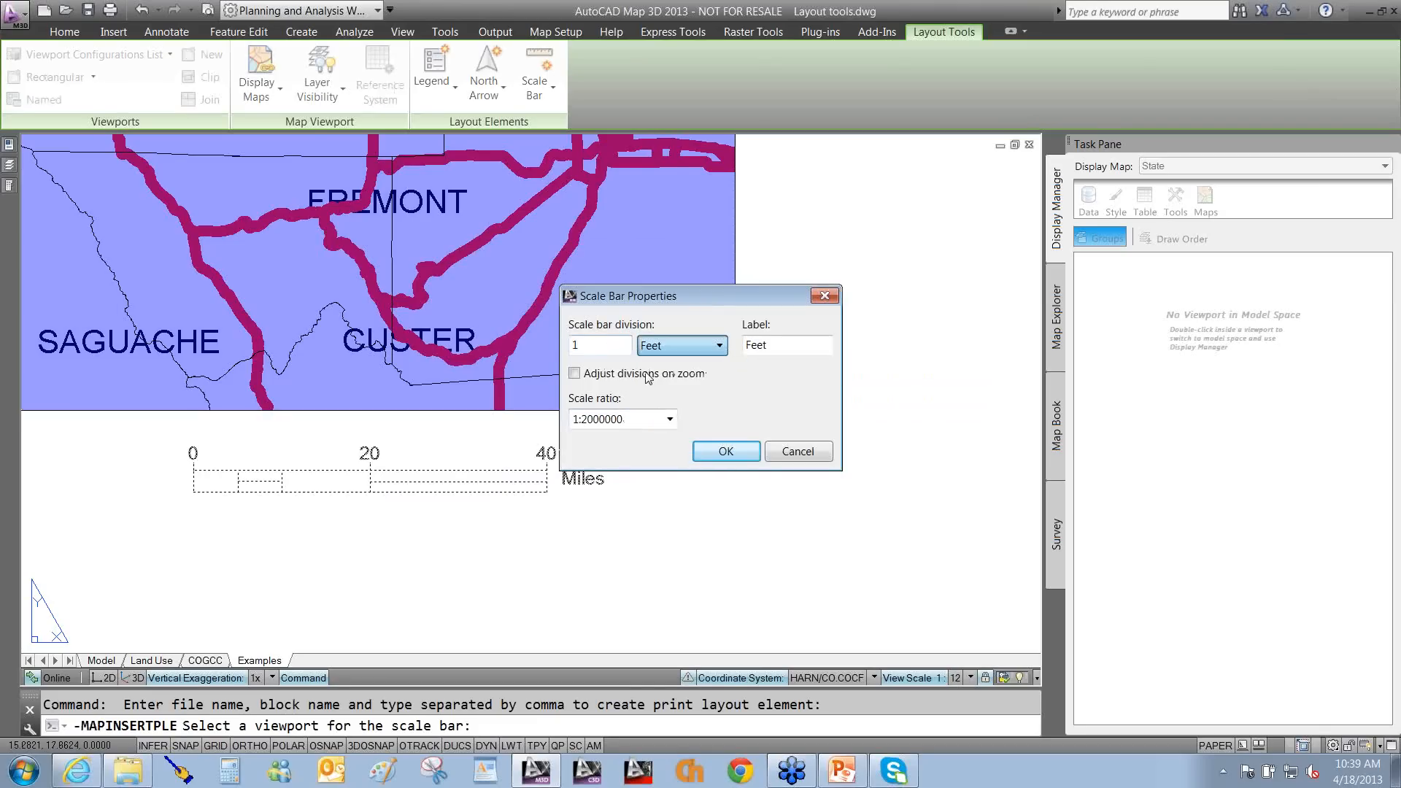
click(600, 345)
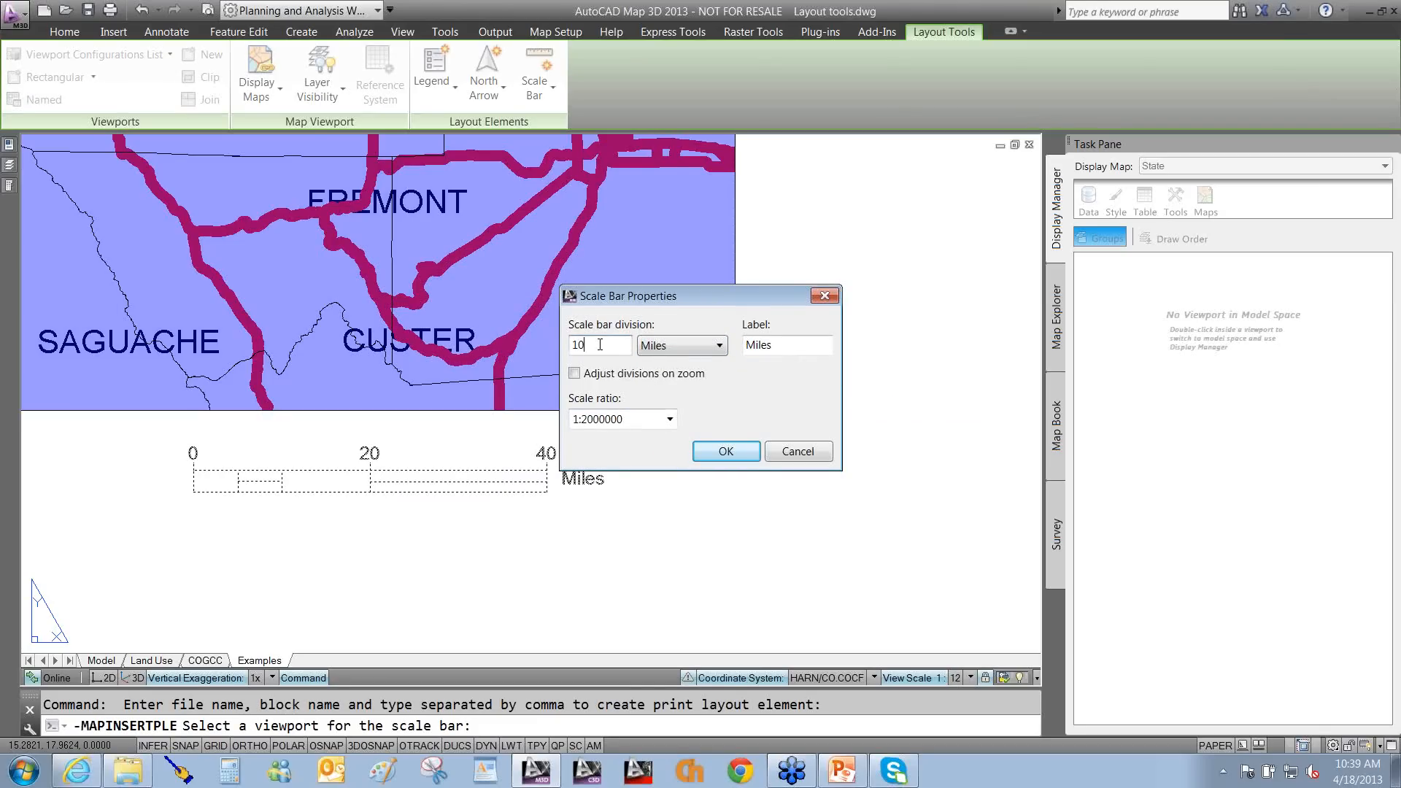
click(725, 451)
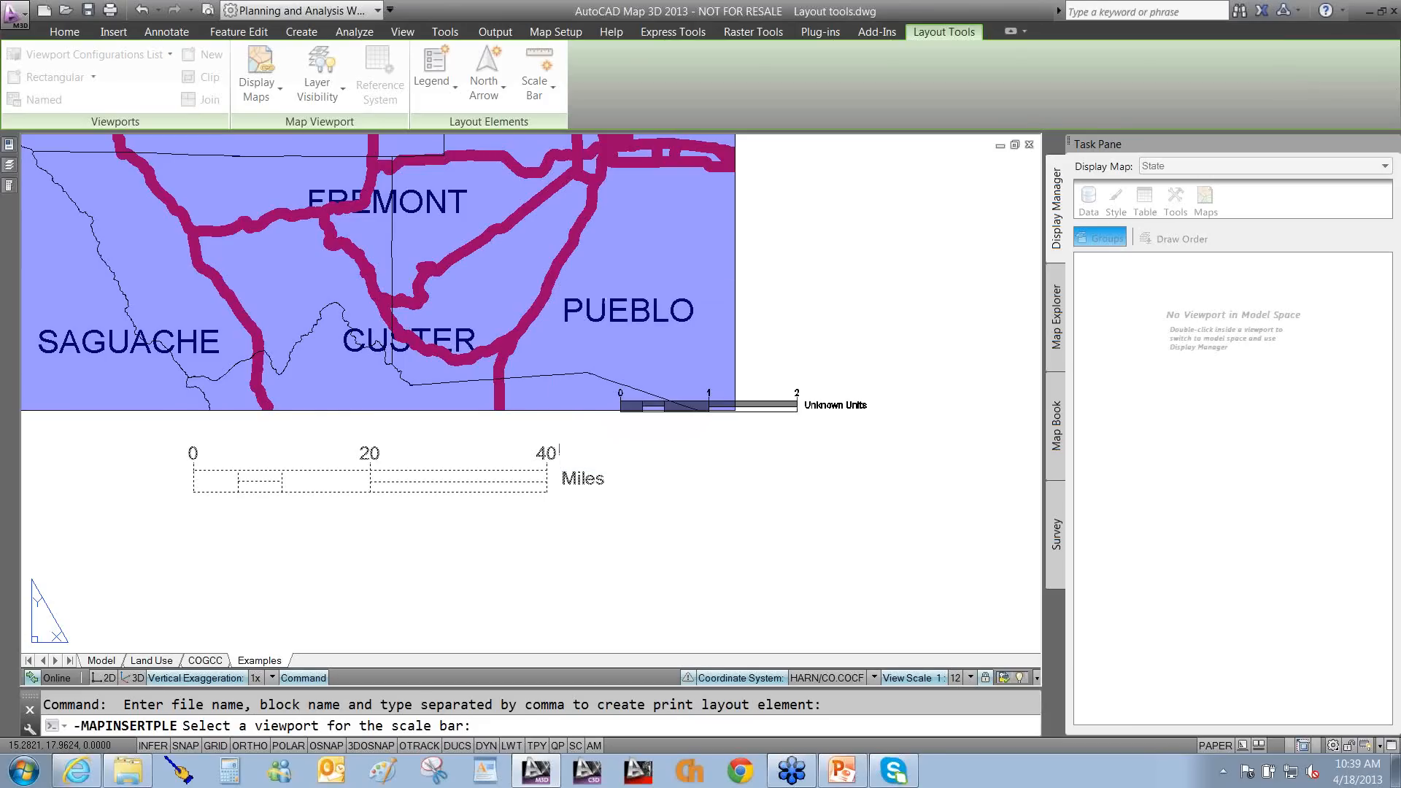
click(700, 520)
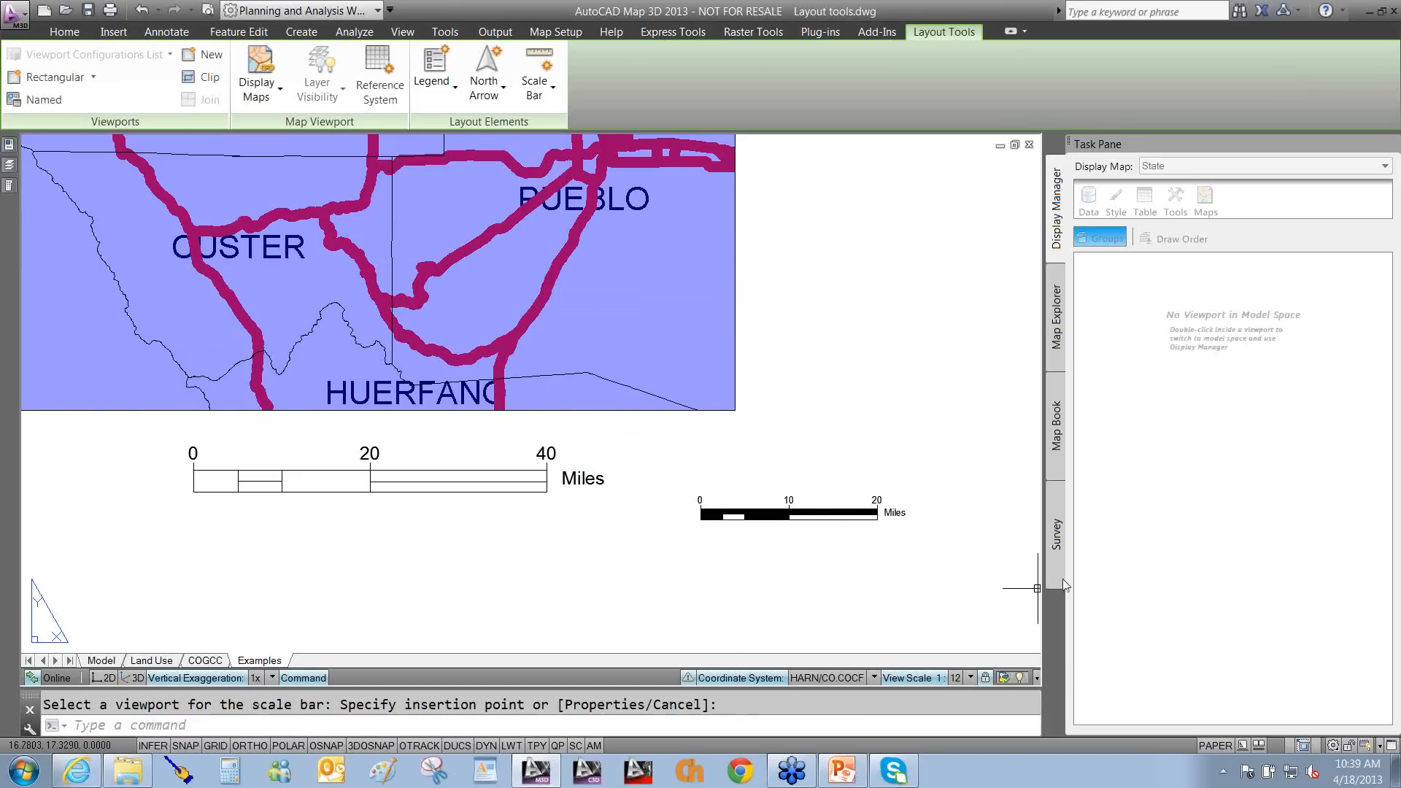
click(894, 509)
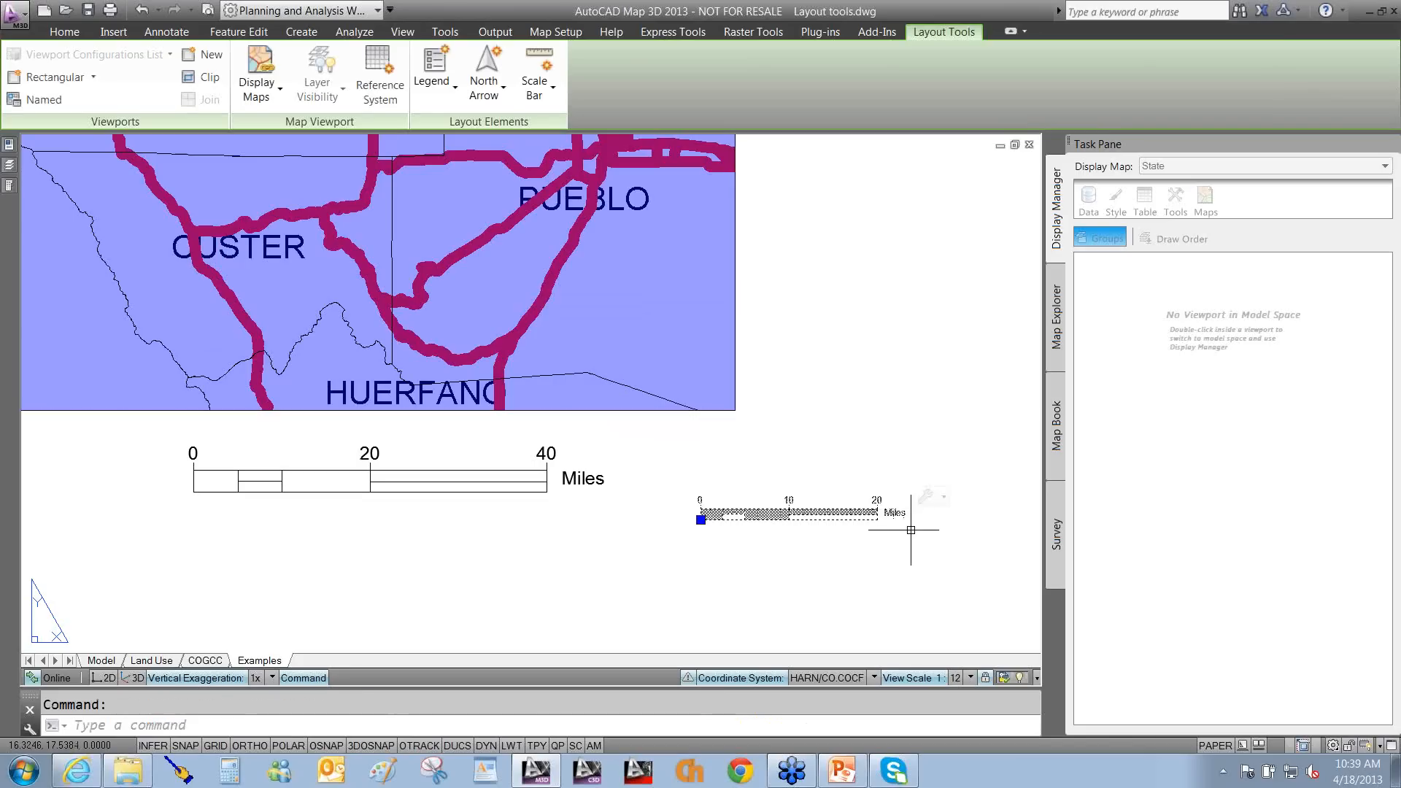
click(947, 499)
Deselect the bar and pan and zoom to frame the example miles, feet and yards scale bars.
key(Escape)
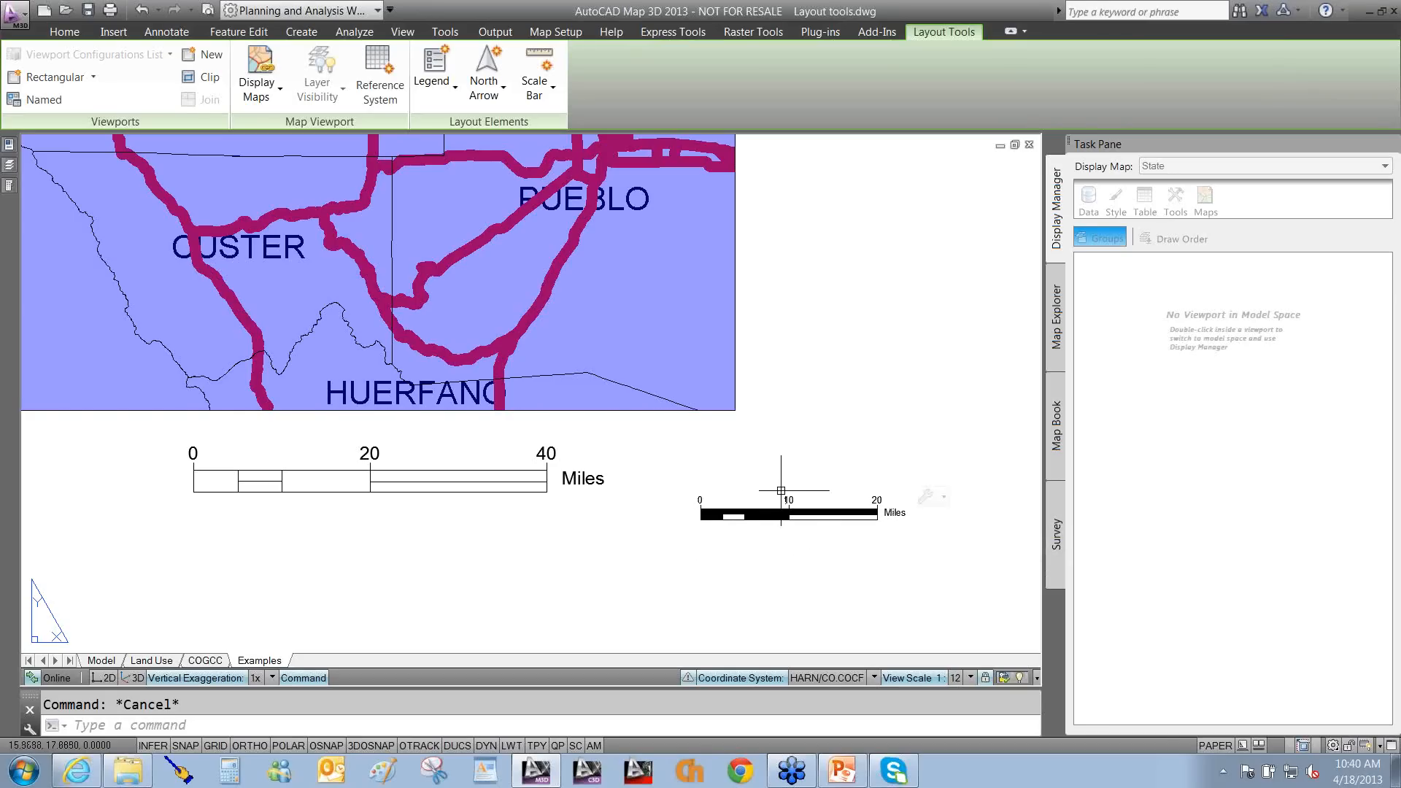
scroll(777, 498, down, 4)
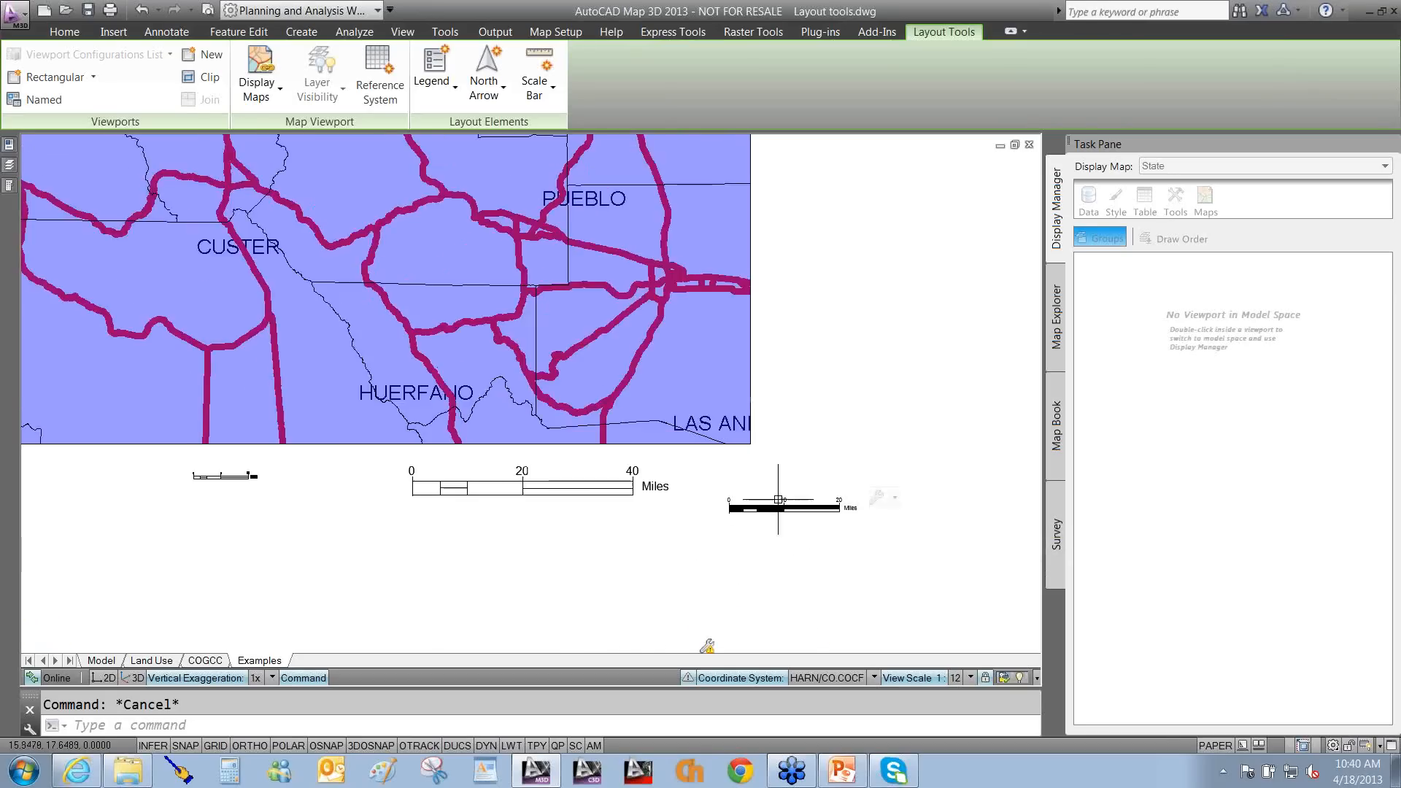
middle_drag(800, 542, 661, 384)
scroll(537, 542, up, 4)
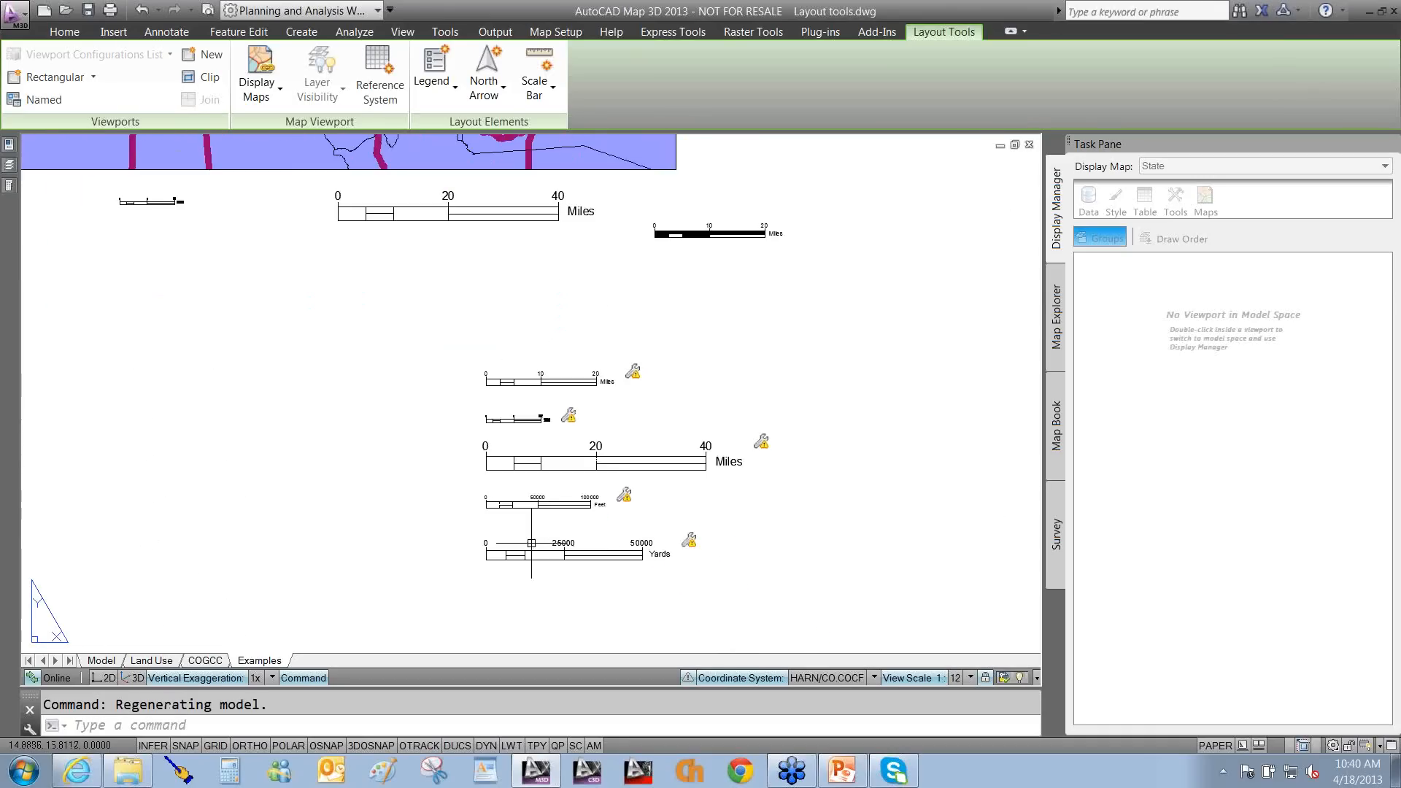
middle_drag(651, 557, 611, 523)
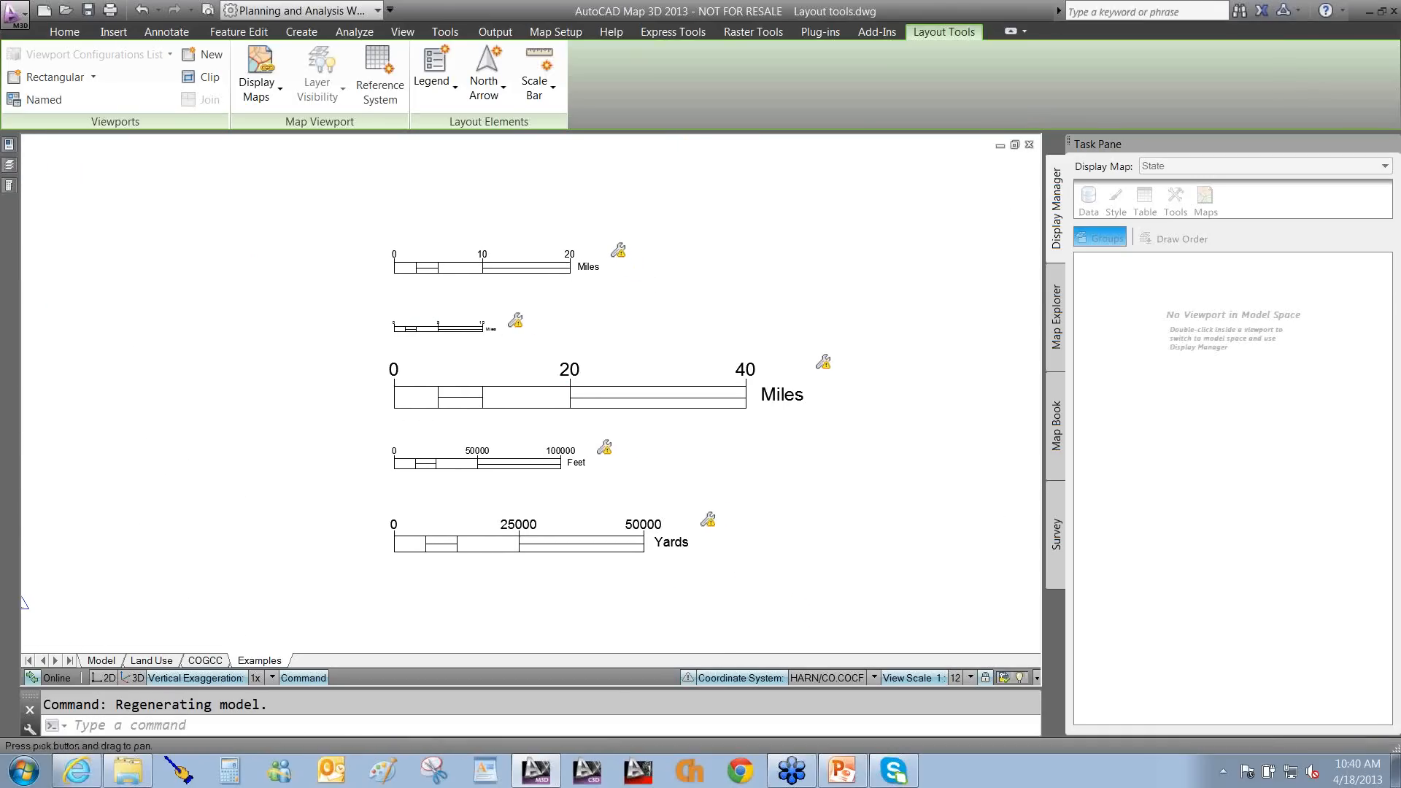
middle_drag(760, 513, 770, 533)
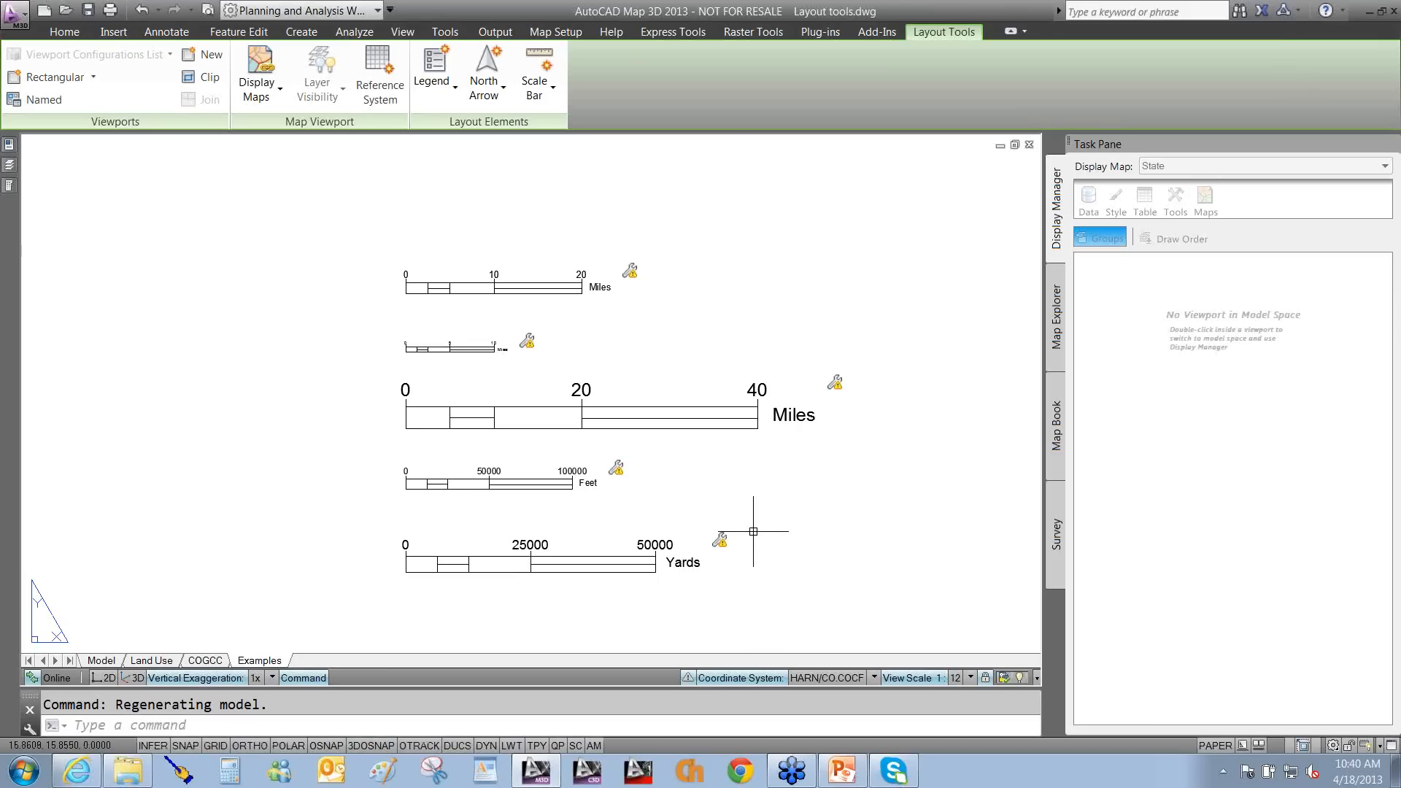
Bring up the Civil Project at 1:50 example layout and activate its viewport.
mouse_move(715, 548)
mouse_move(9, 188)
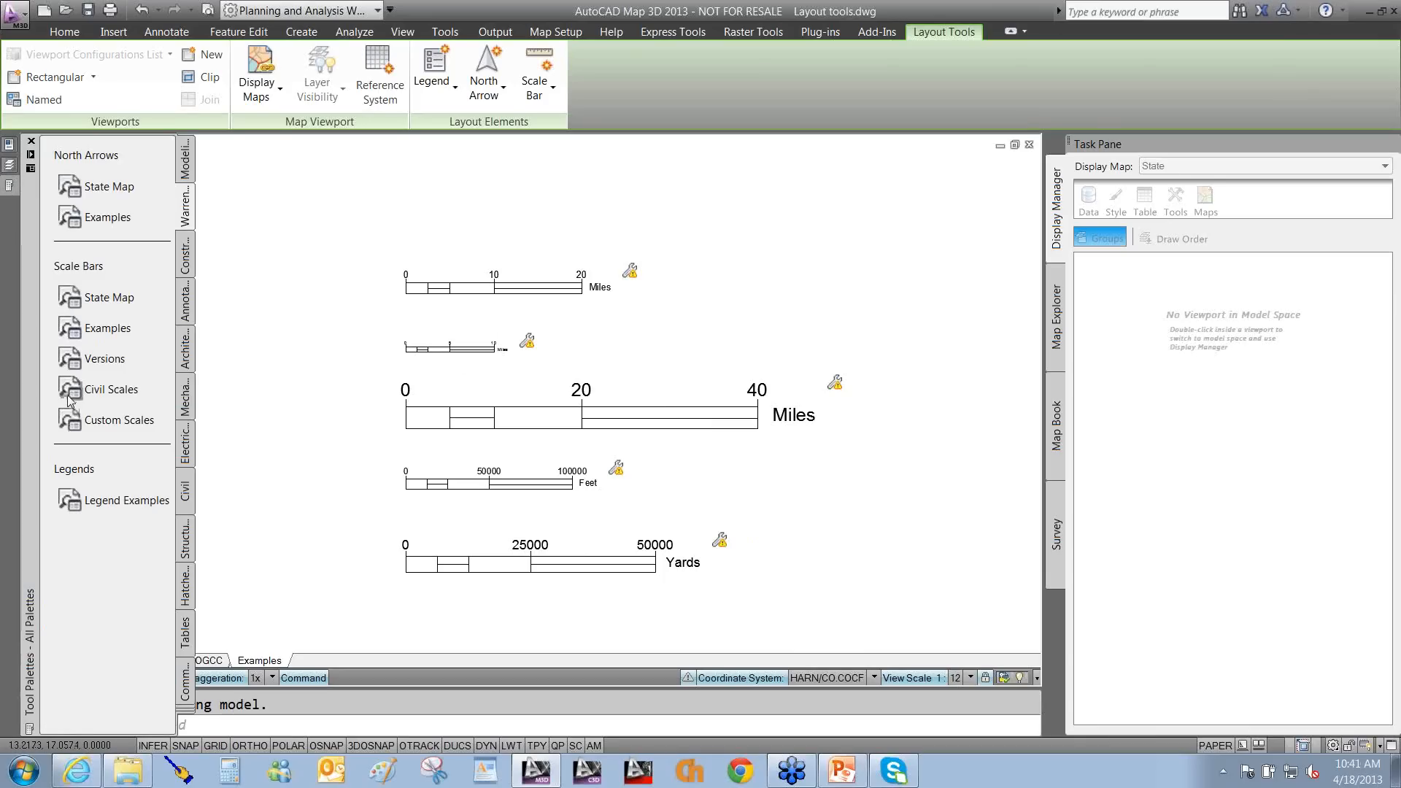
click(67, 396)
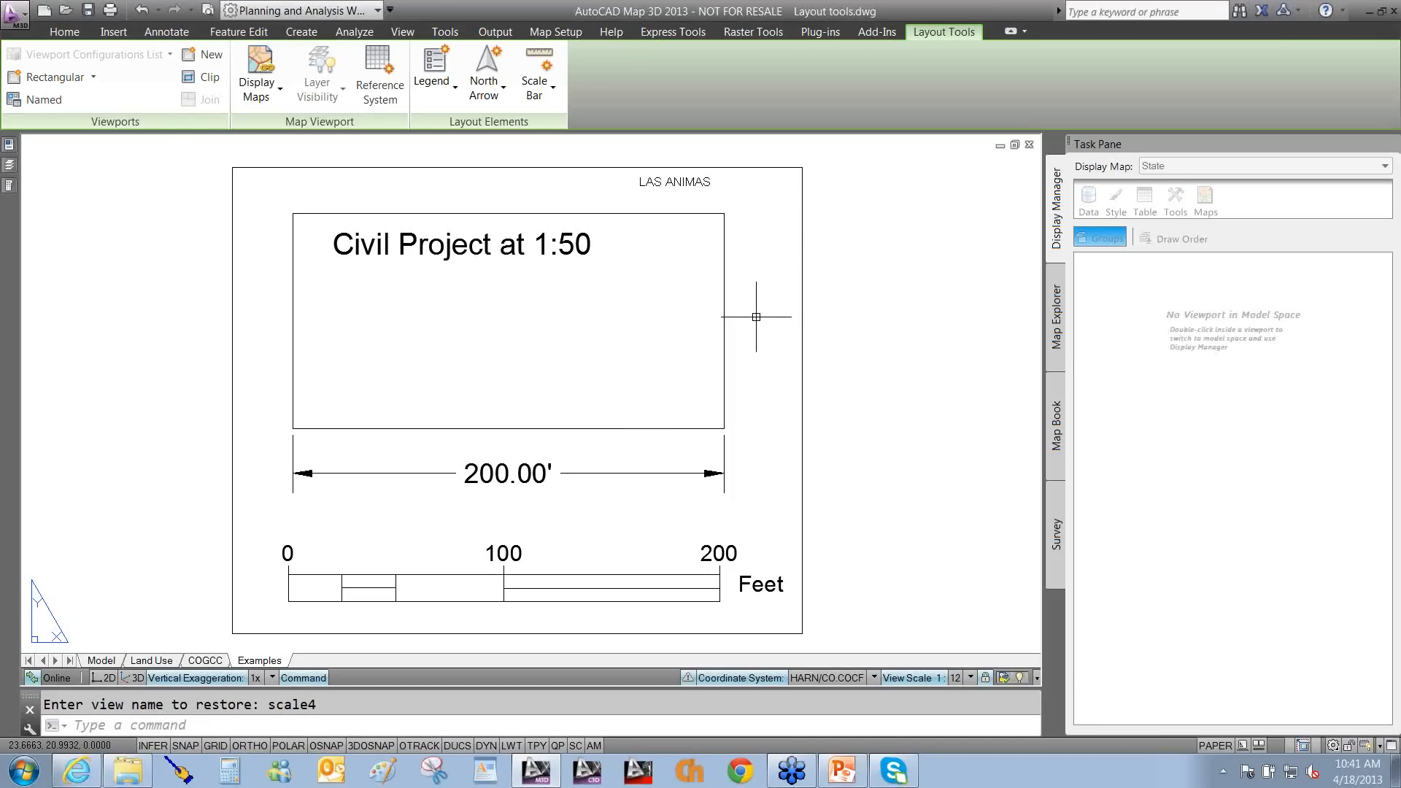
double_click(628, 350)
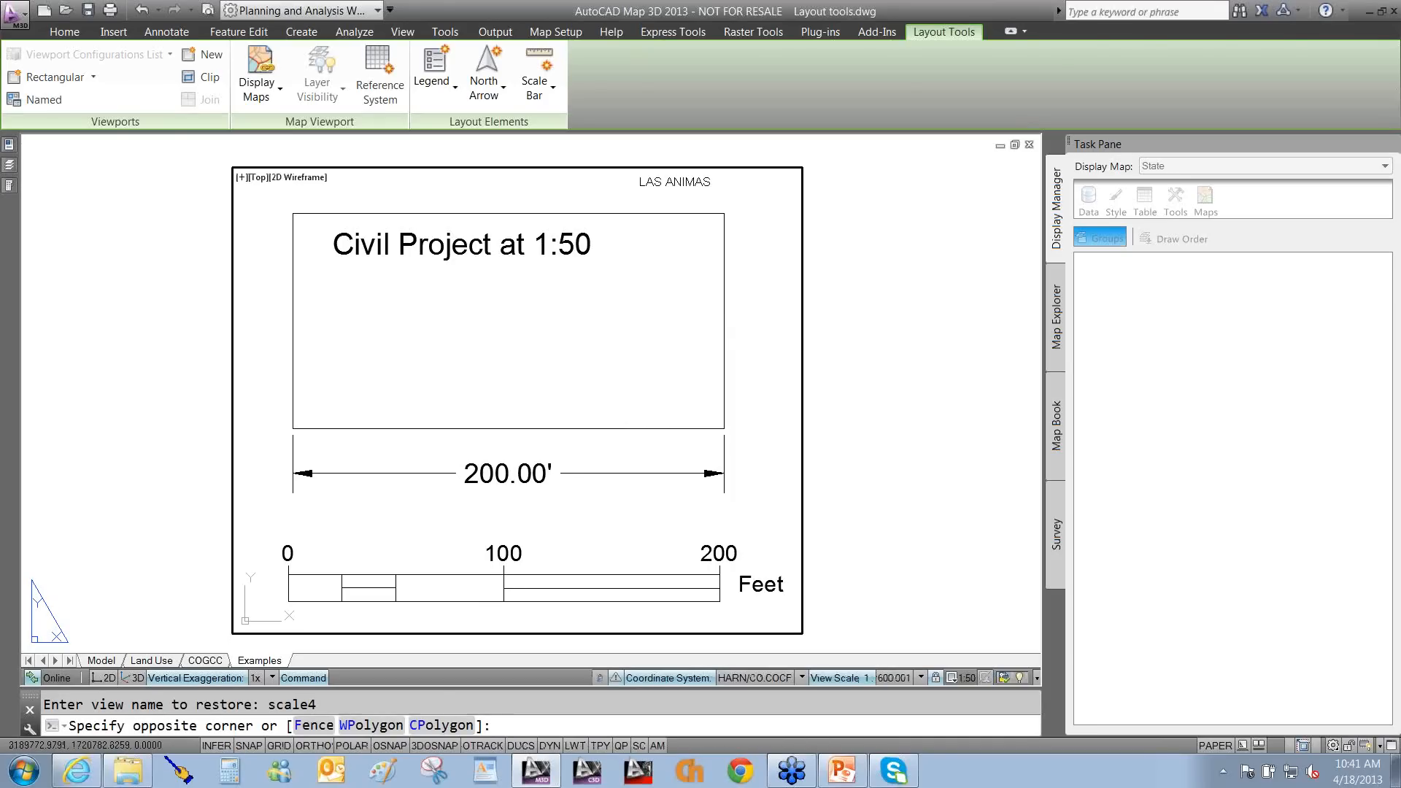
key(F10)
click(761, 332)
middle_drag(759, 350, 725, 350)
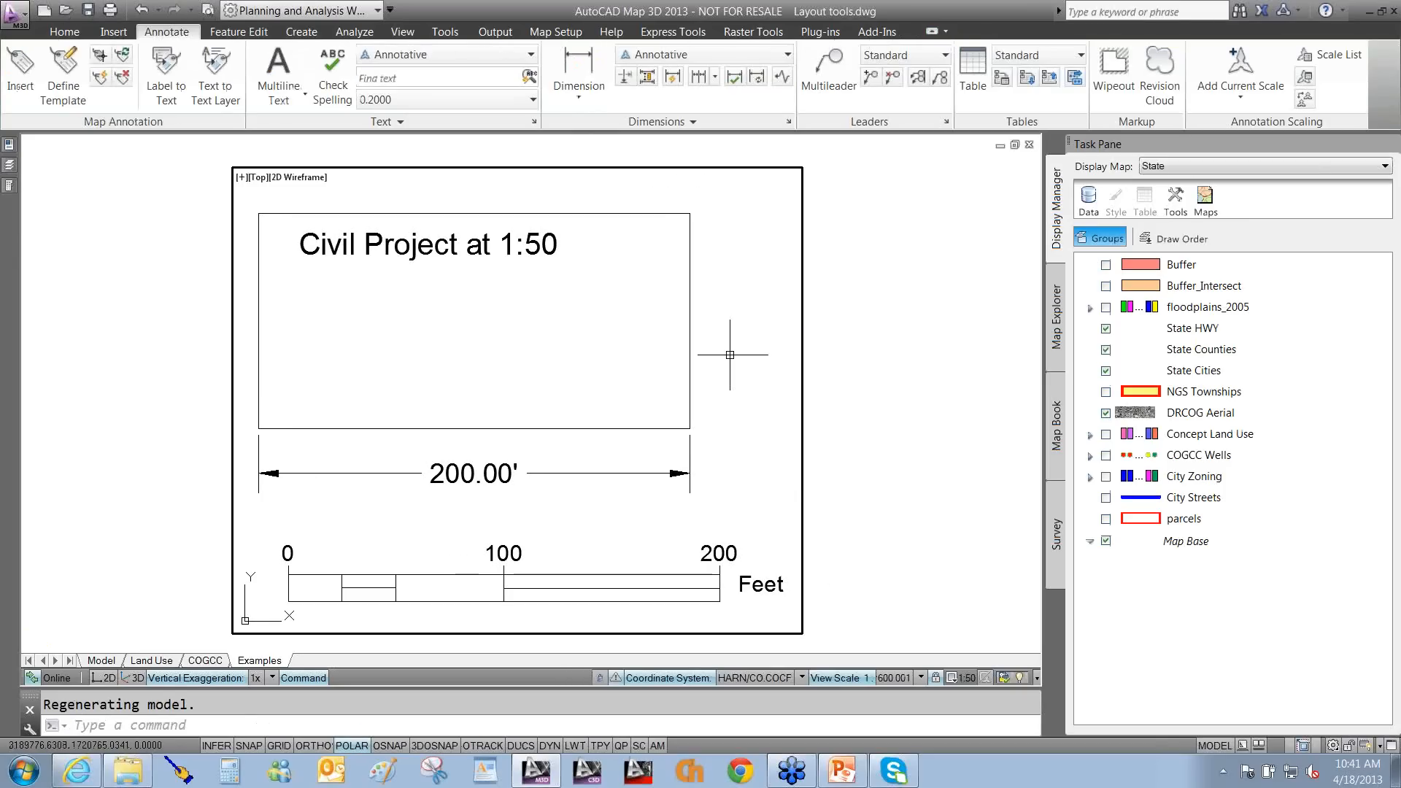
Point out the viewport's 1:50 scale and the bar's 200-foot end, then return to paper space.
mouse_move(730, 355)
mouse_down()
mouse_move(908, 573)
mouse_move(953, 658)
mouse_up()
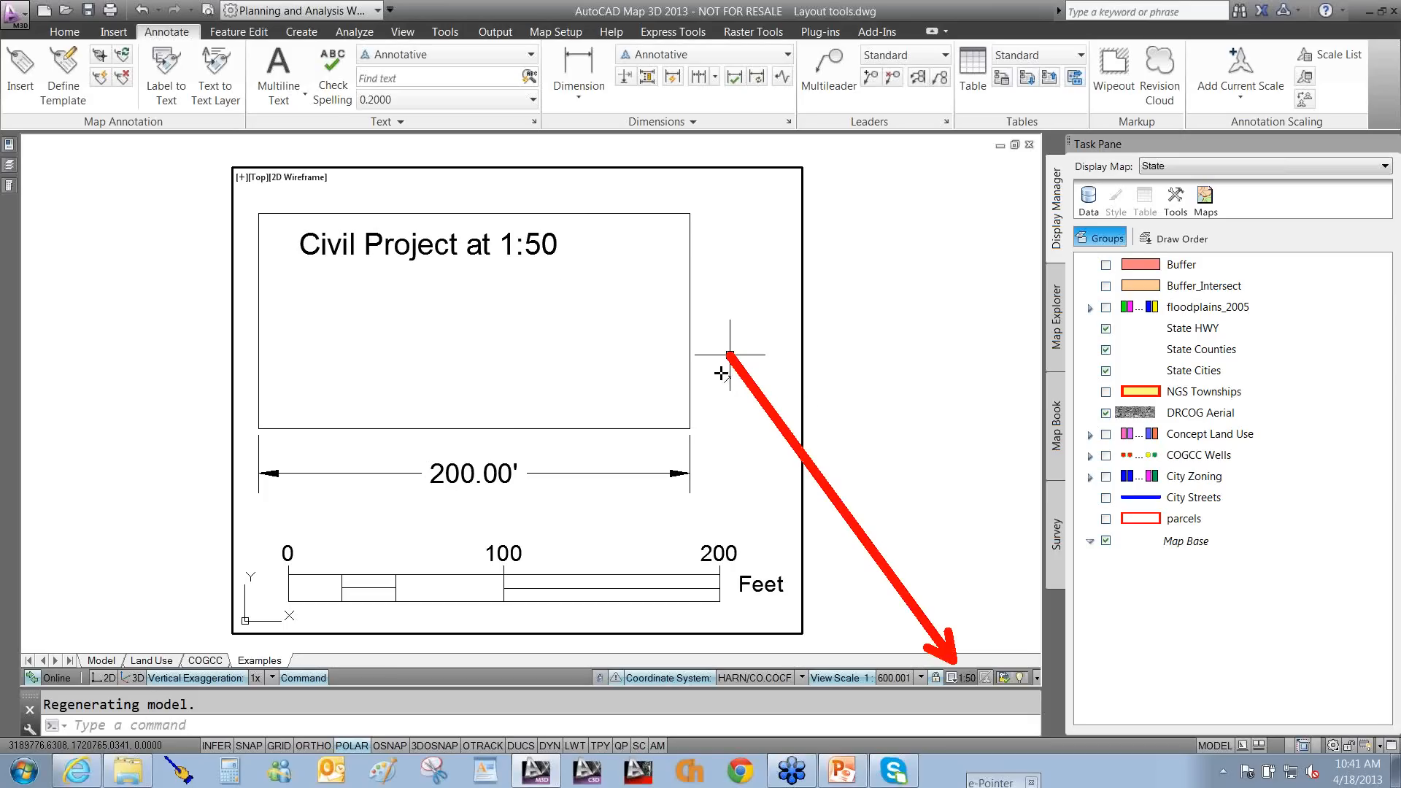
key(Escape)
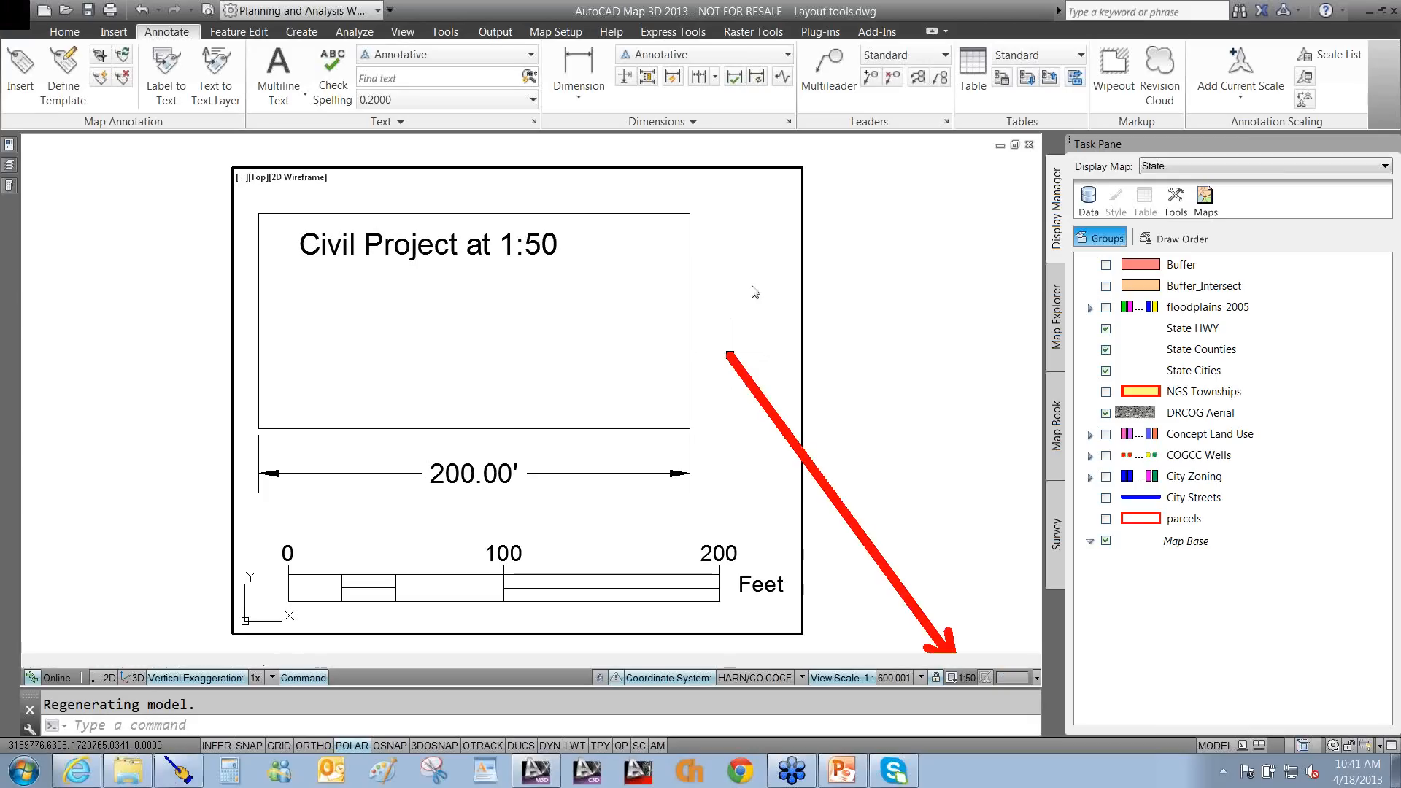
drag(768, 367, 702, 533)
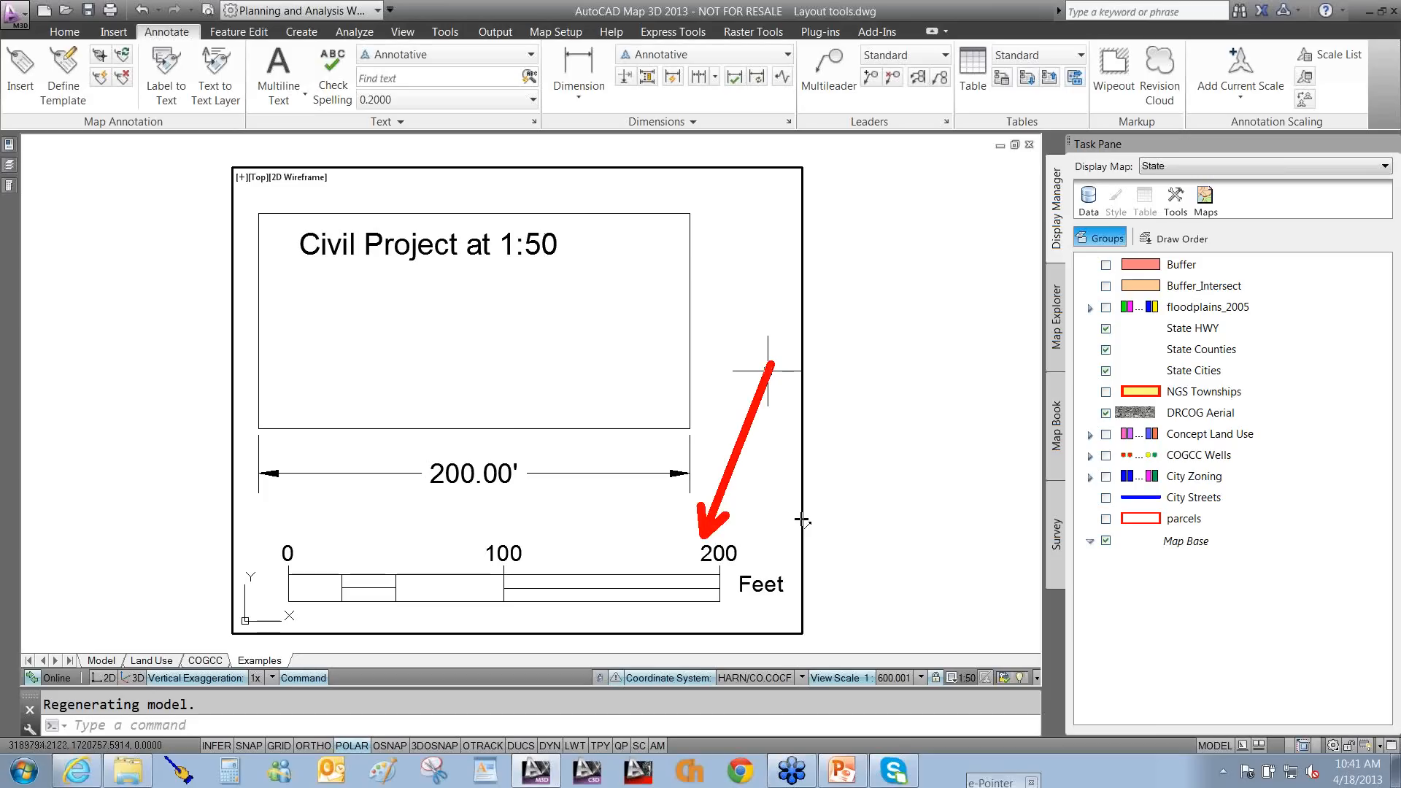
key(Escape)
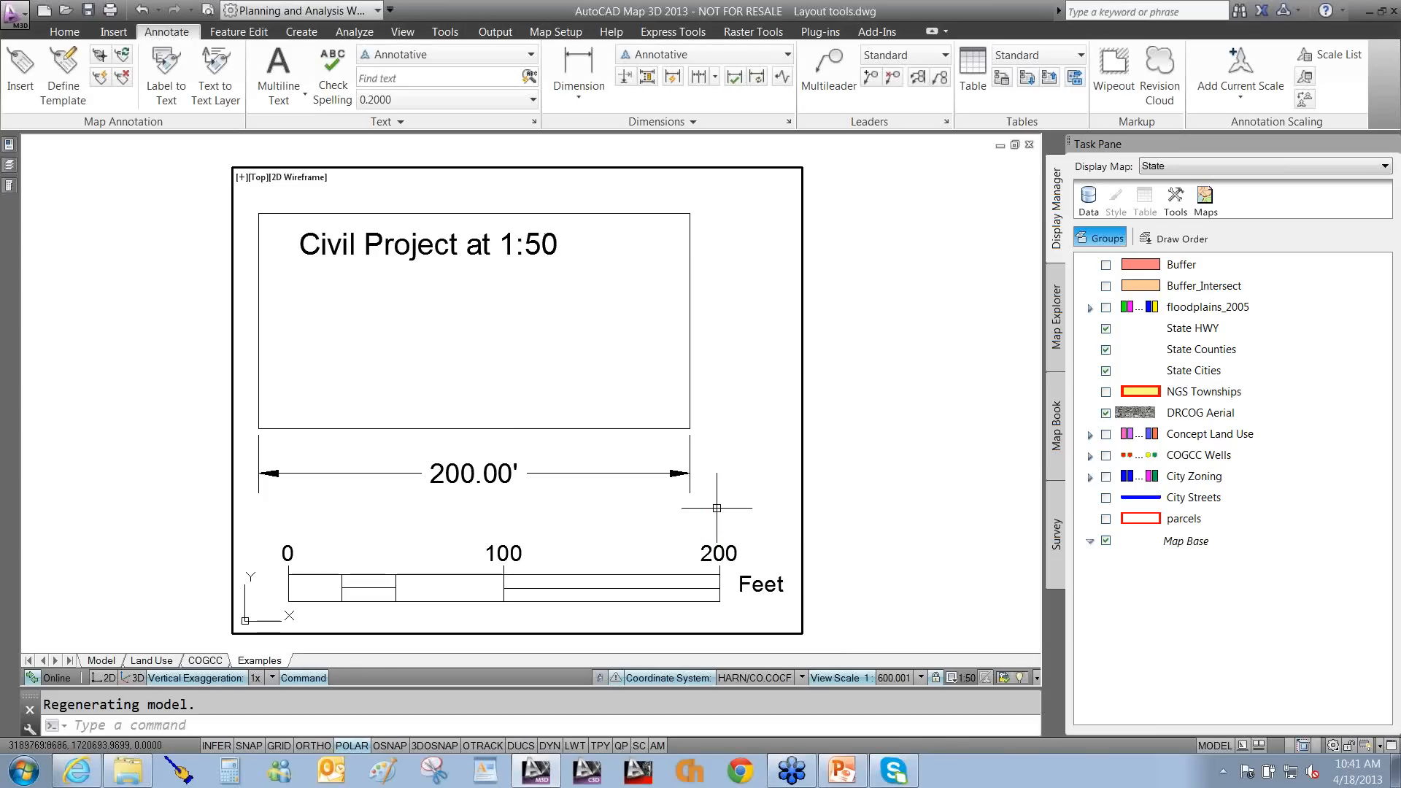
double_click(872, 533)
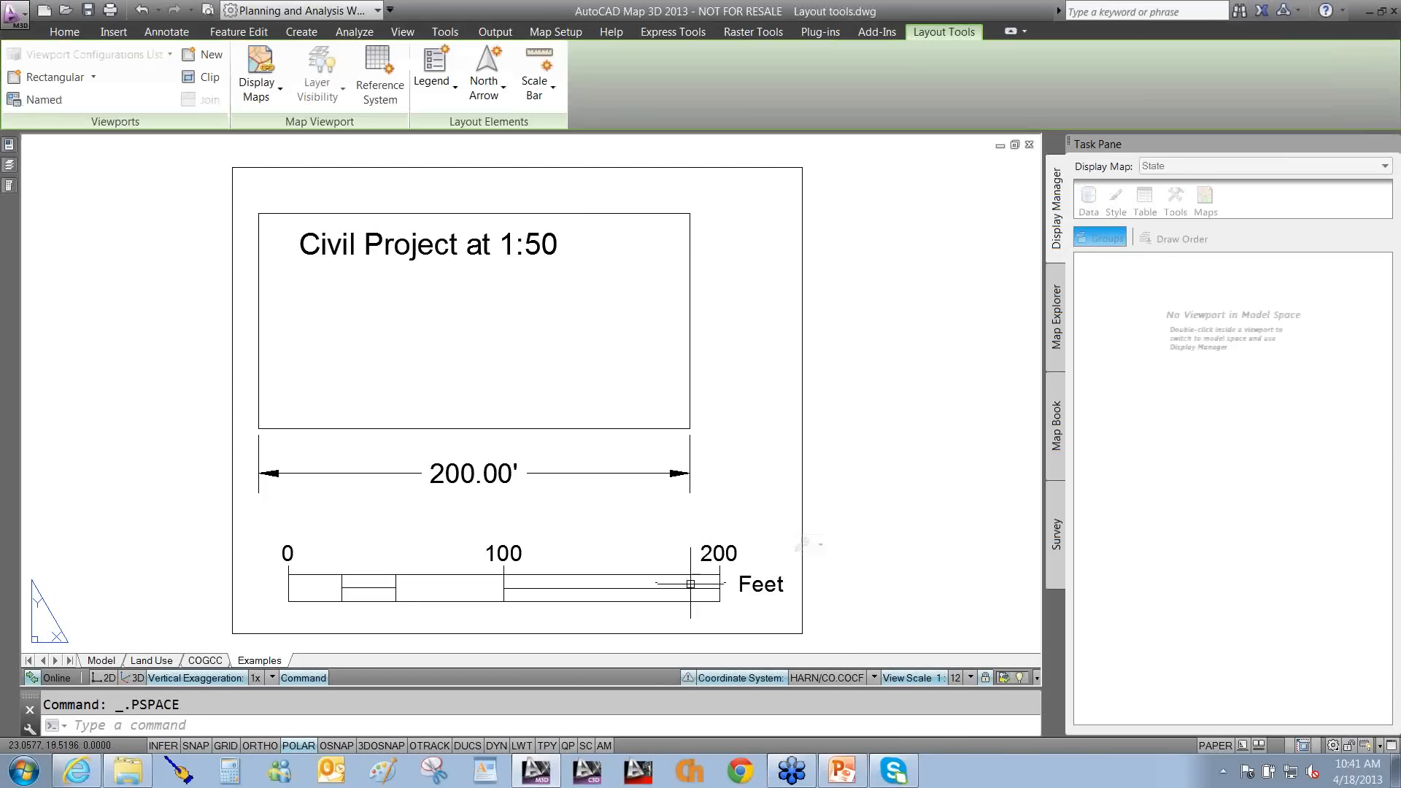
Check the Feet scale bar's 100-foot divisions and 1:600 ratio, closing without changes.
click(821, 548)
click(837, 589)
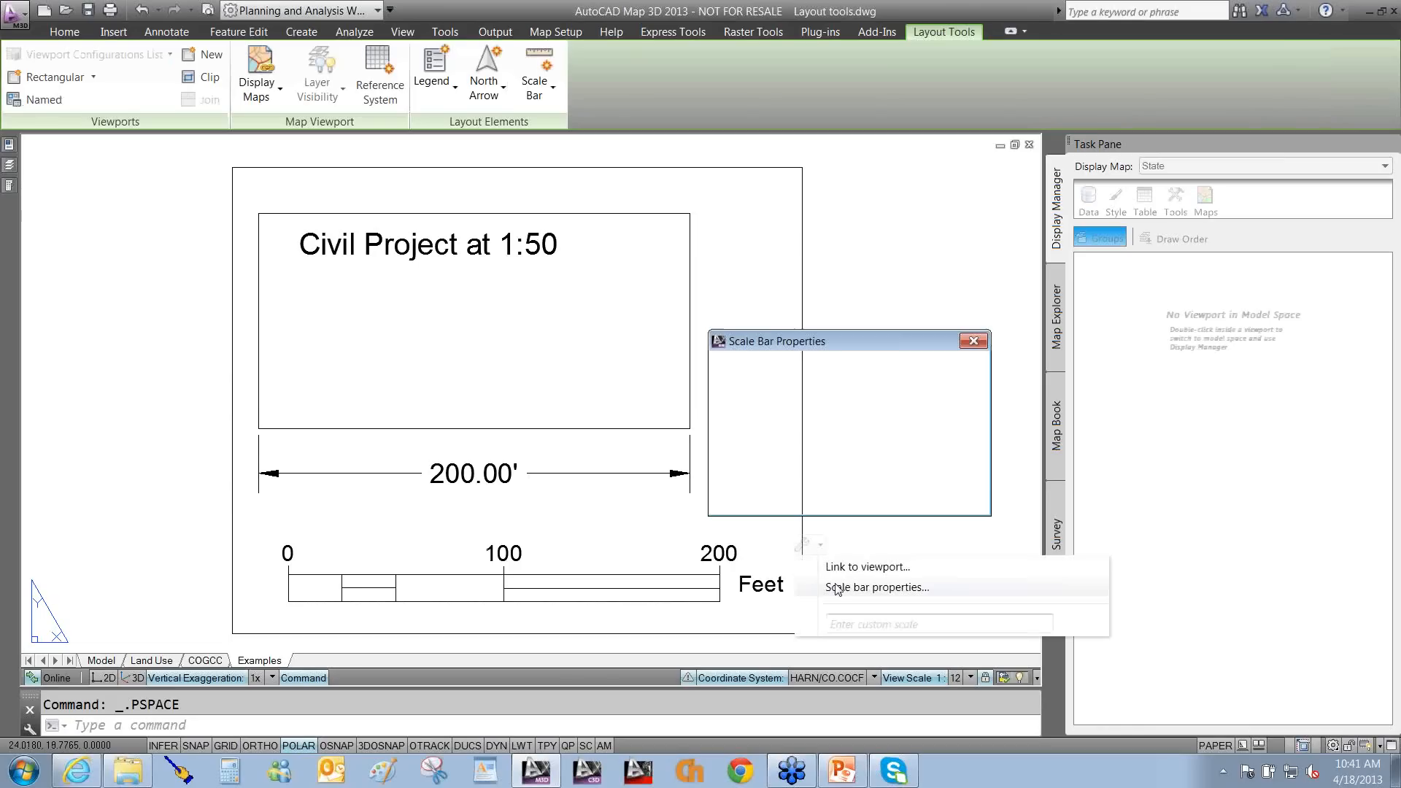
click(747, 476)
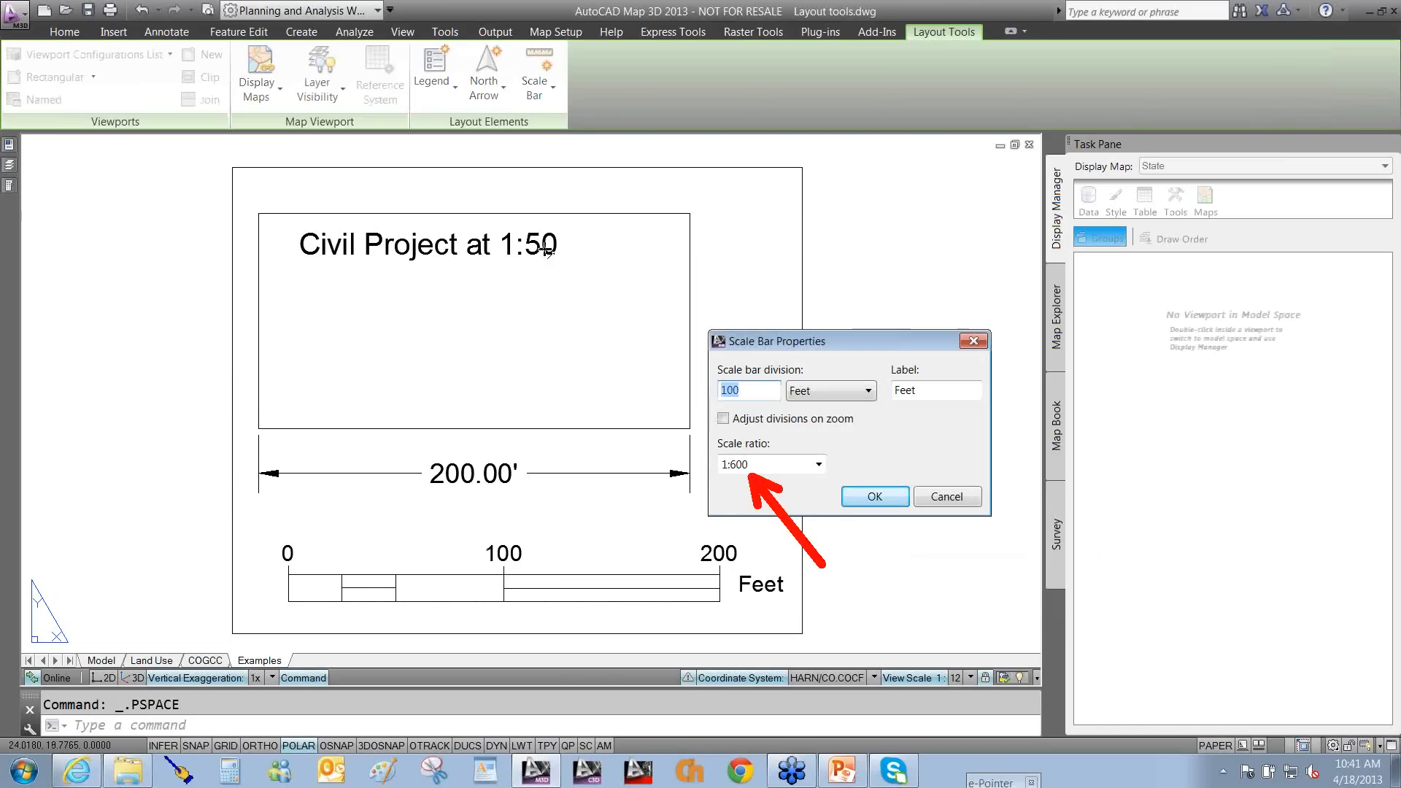
key(Escape)
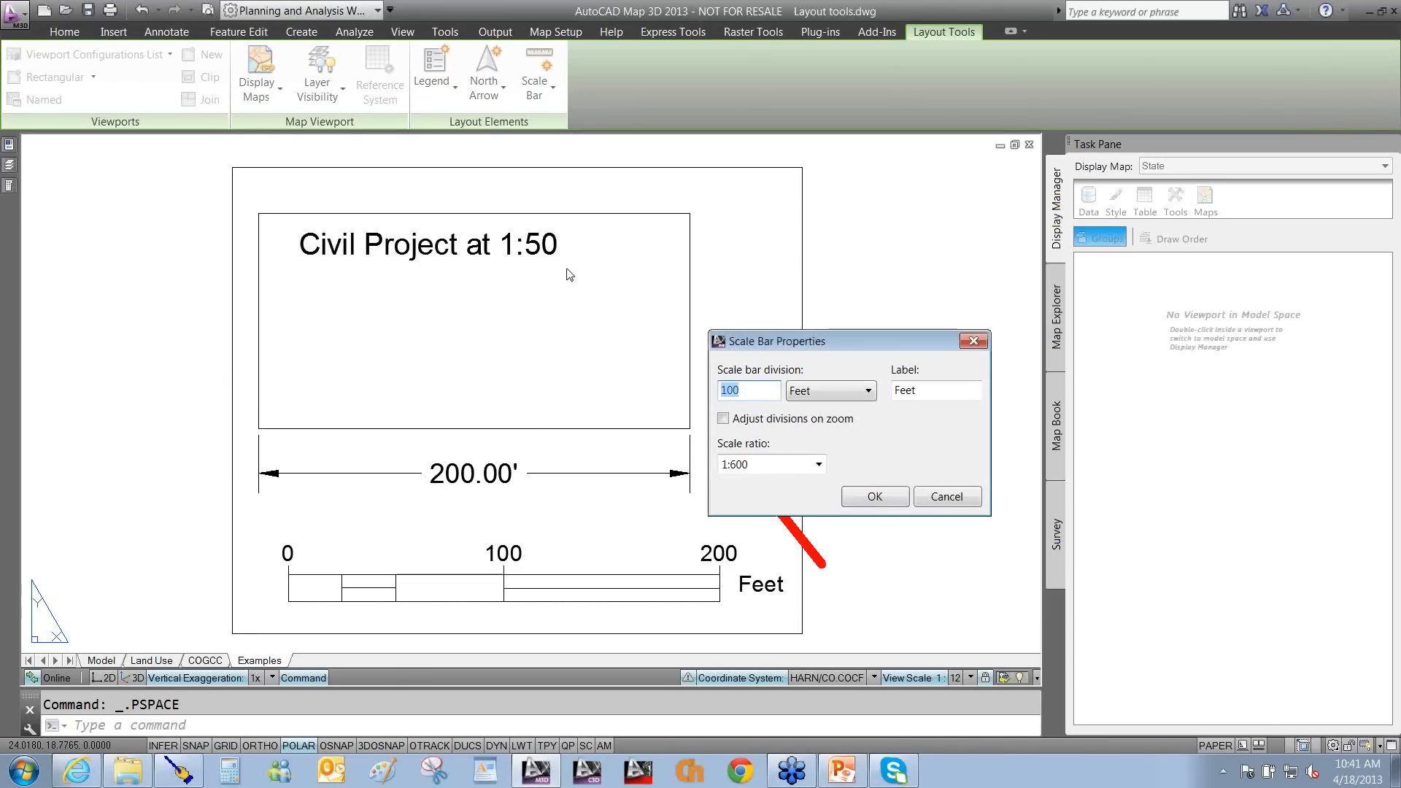
click(946, 497)
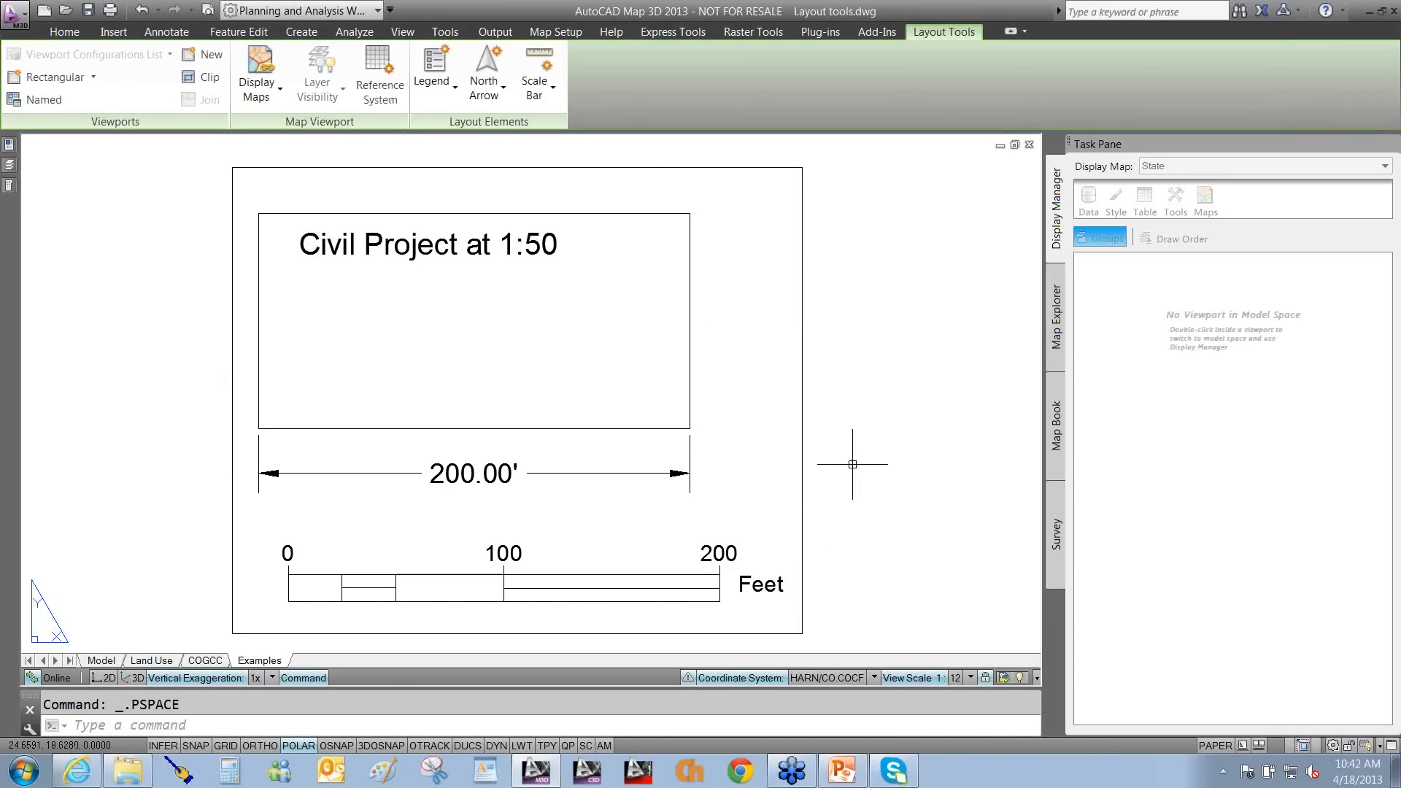
Zoom out over the sheet and switch to the Legends slide show.
scroll(840, 449, down, 2)
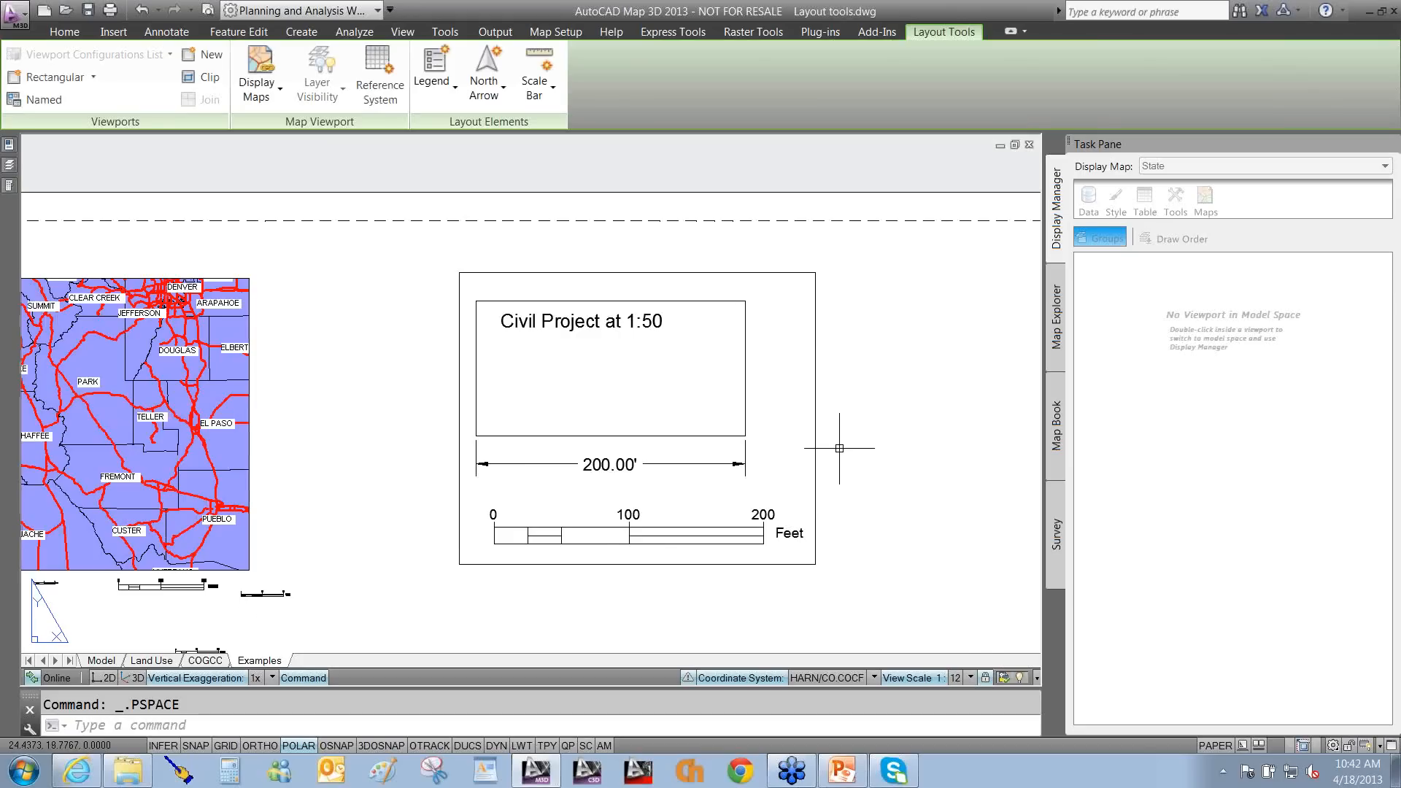
scroll(839, 448, down, 2)
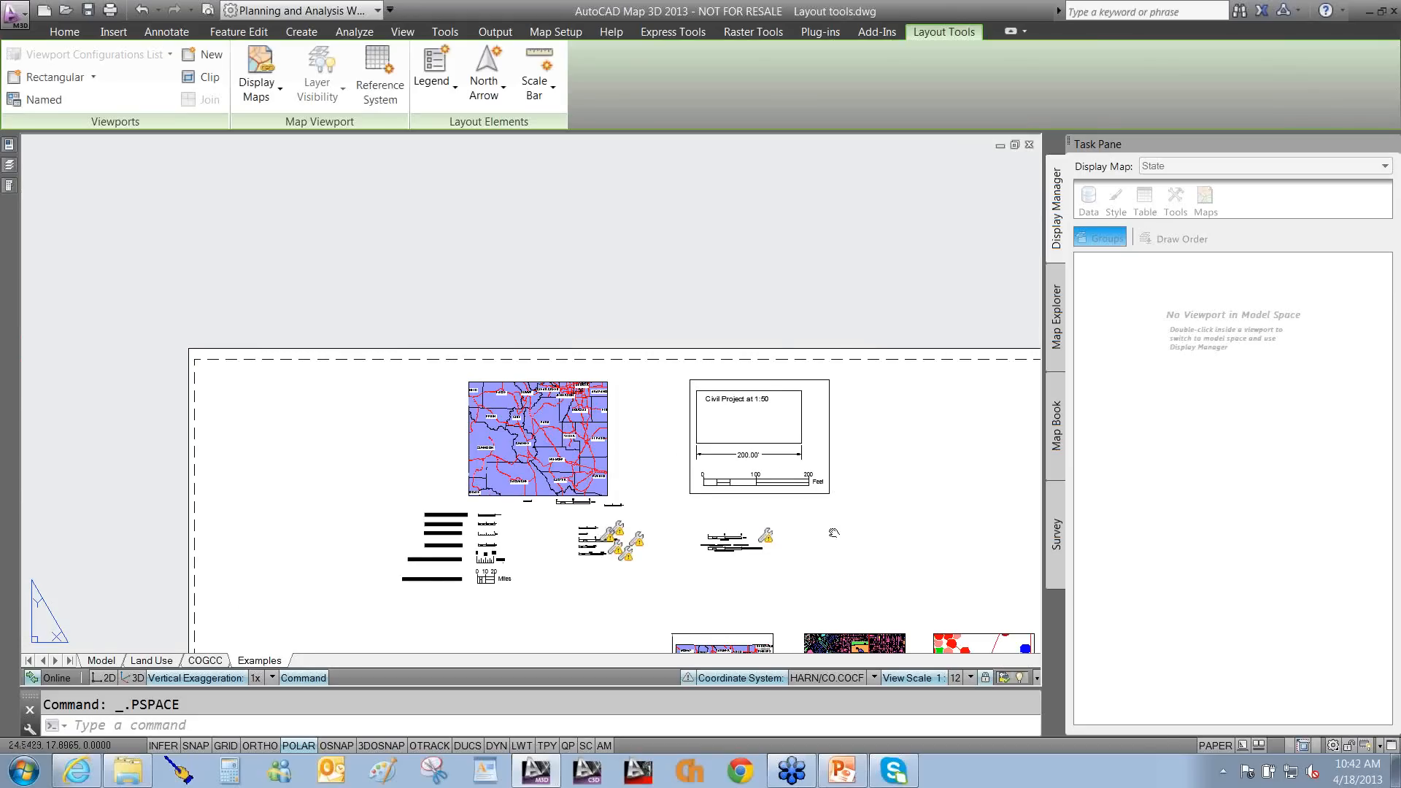
middle_drag(840, 492, 833, 530)
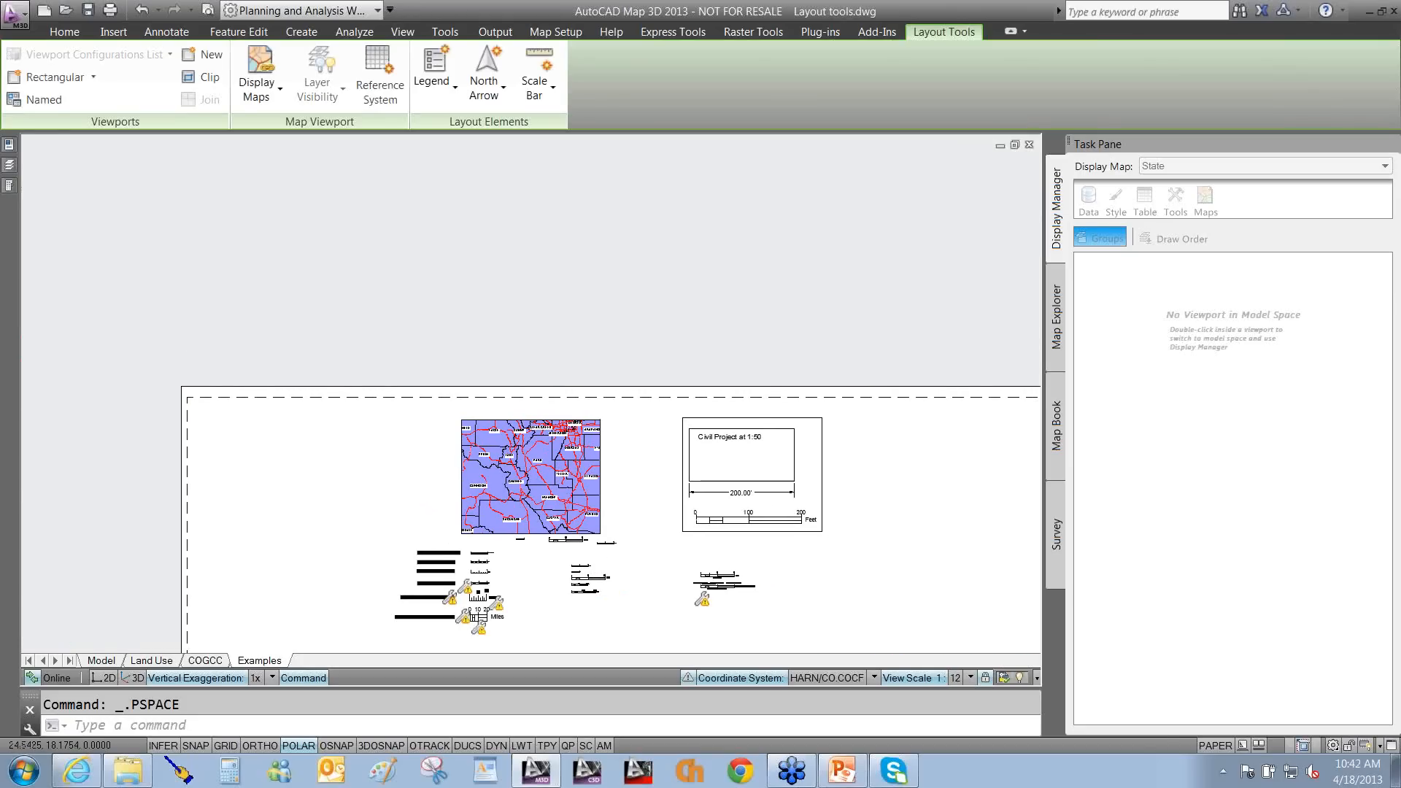
scroll(833, 530, up, 2)
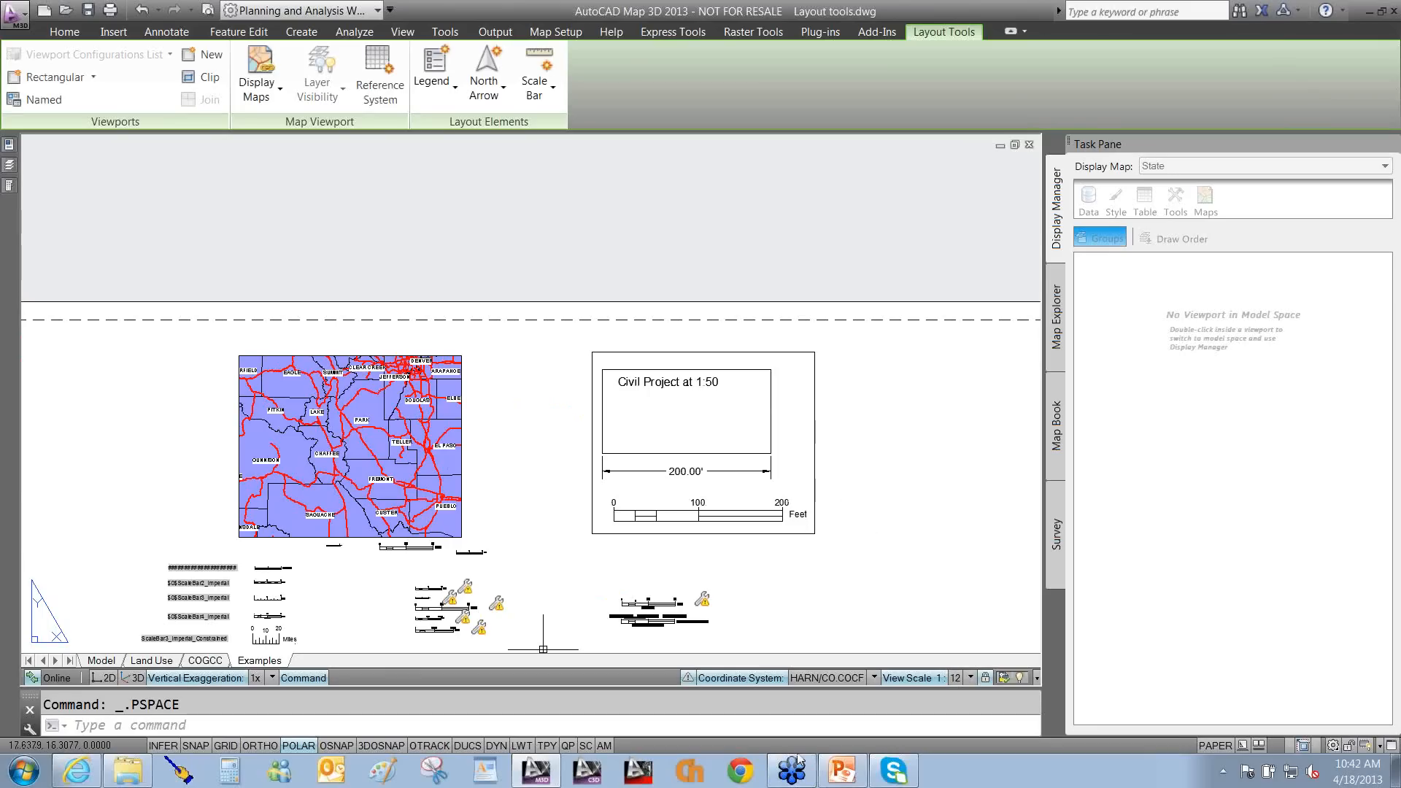
key(alt+Tab)
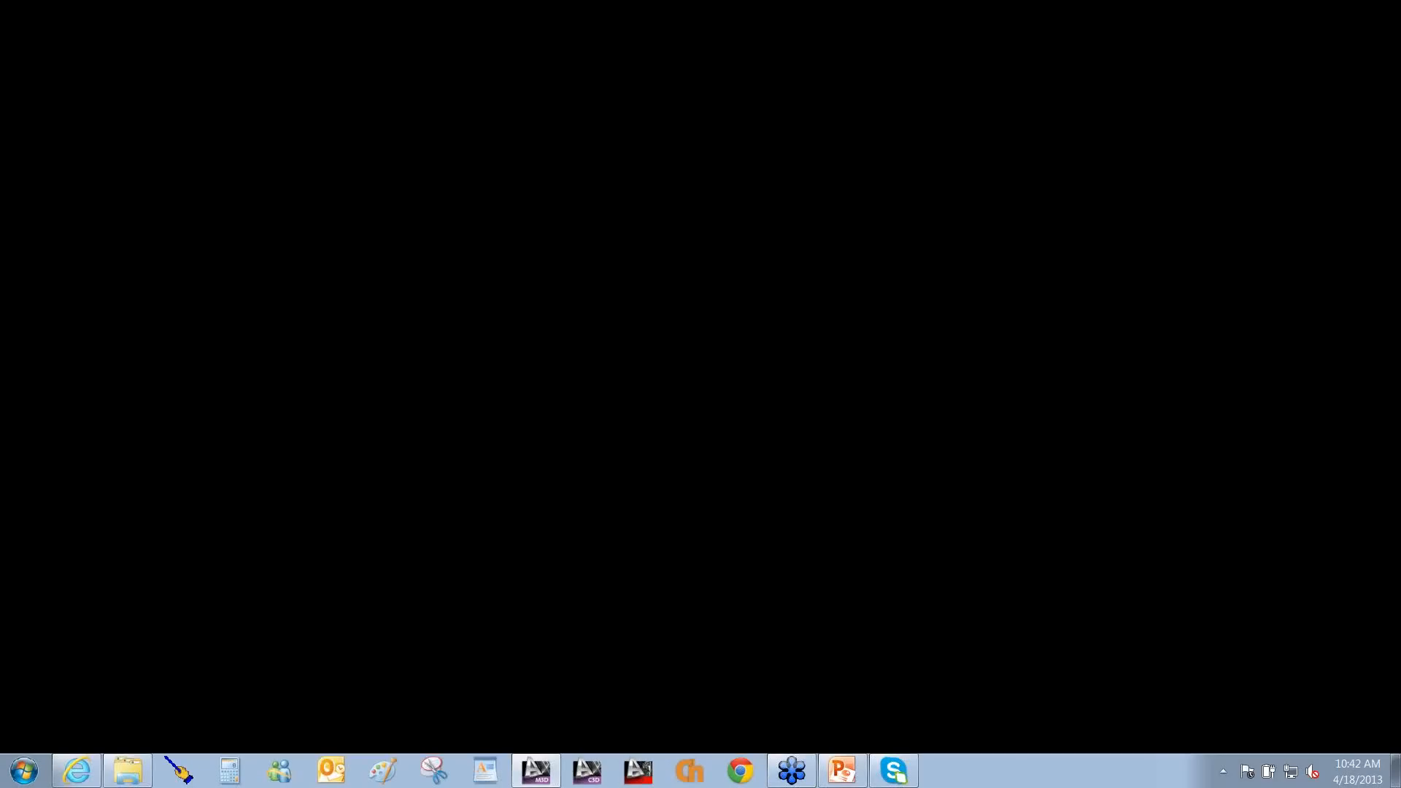
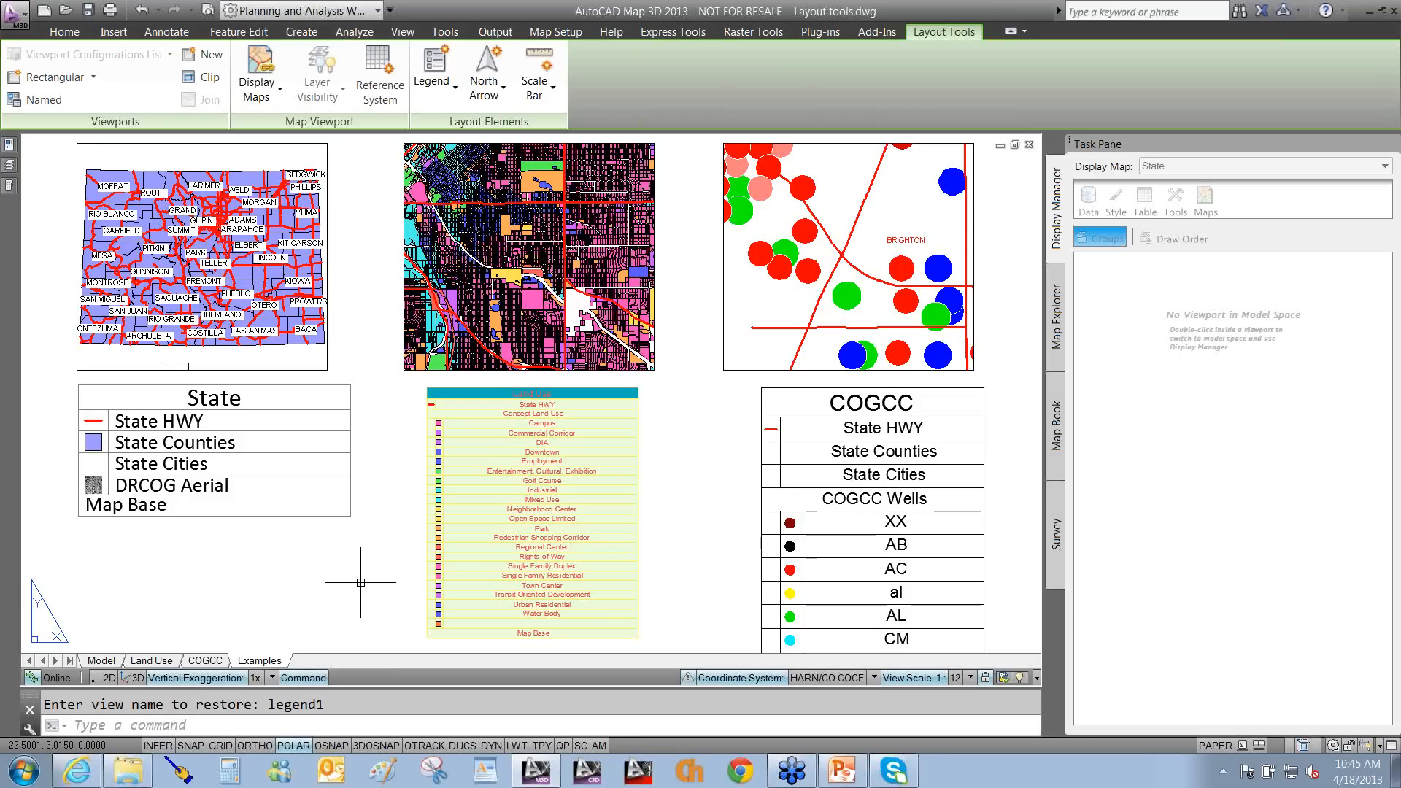
Preview the legend style list, then open the State legend's menu of link, update, properties and style actions.
click(448, 91)
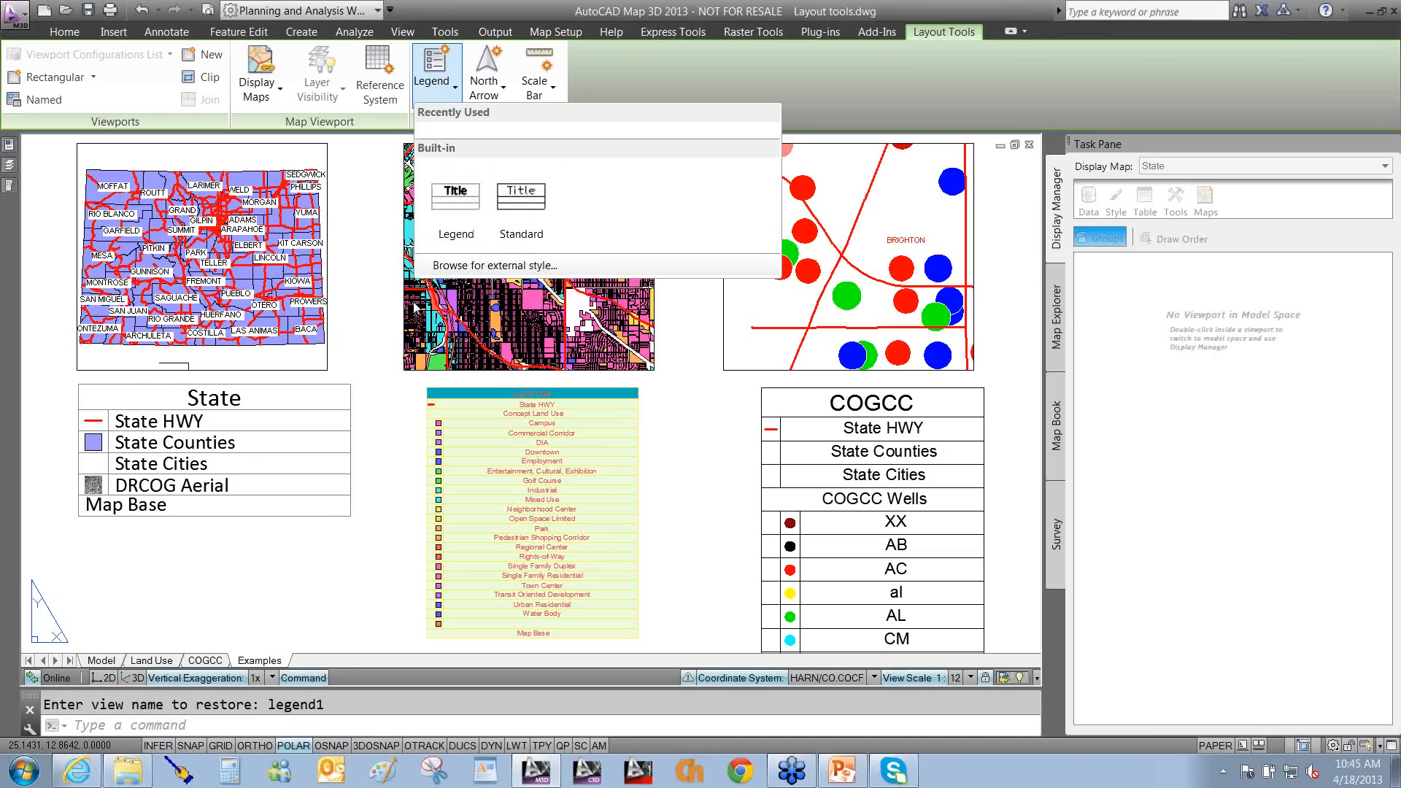
click(231, 627)
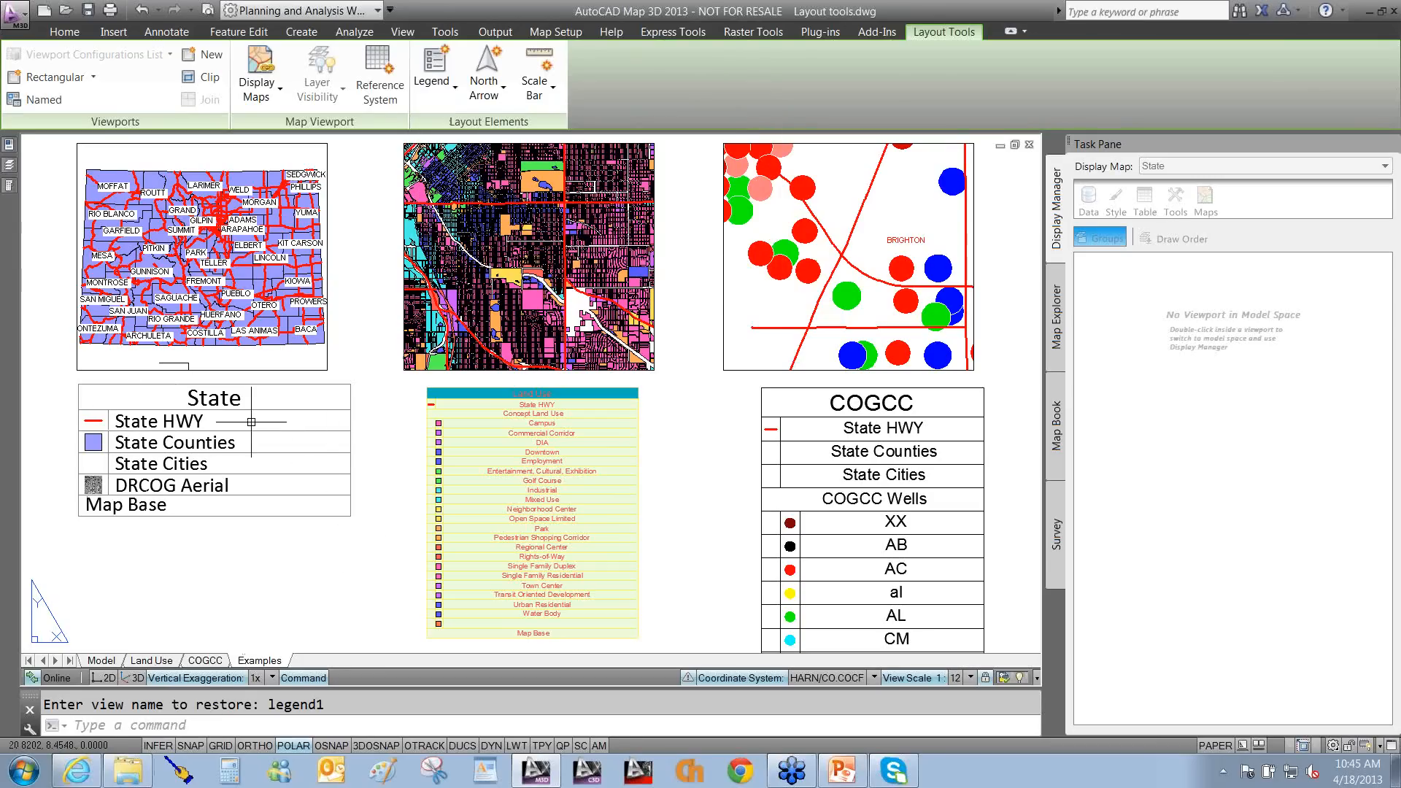
click(292, 413)
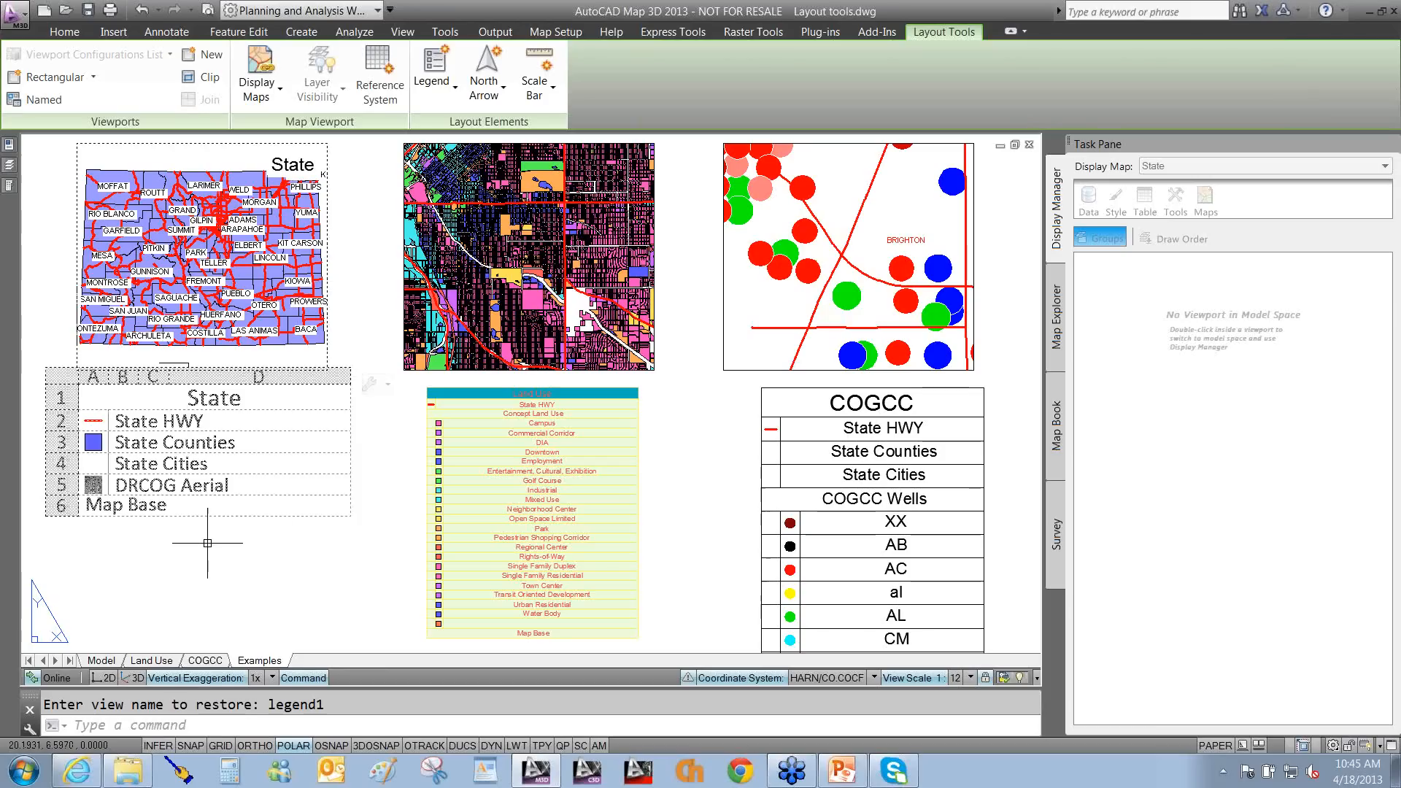
key(Escape)
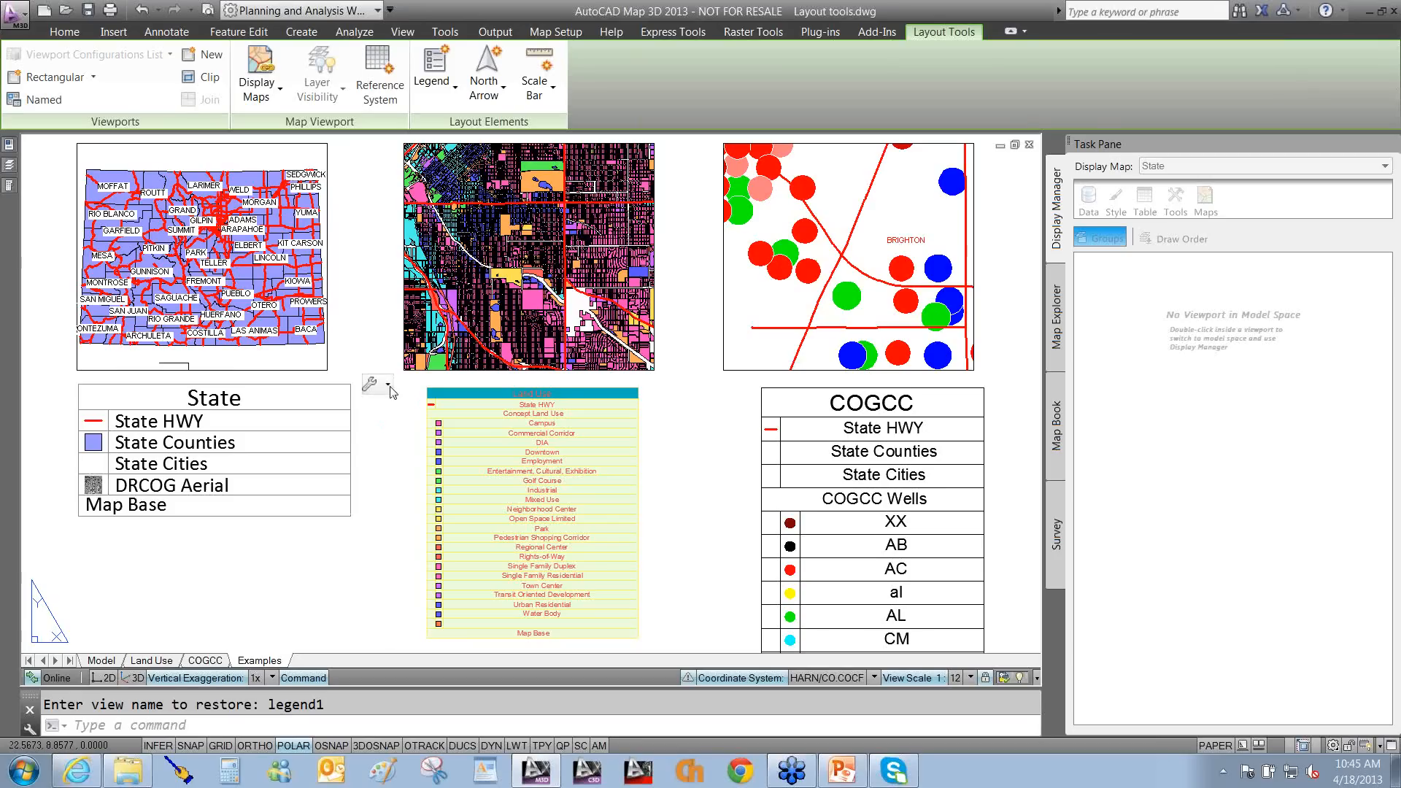
click(390, 392)
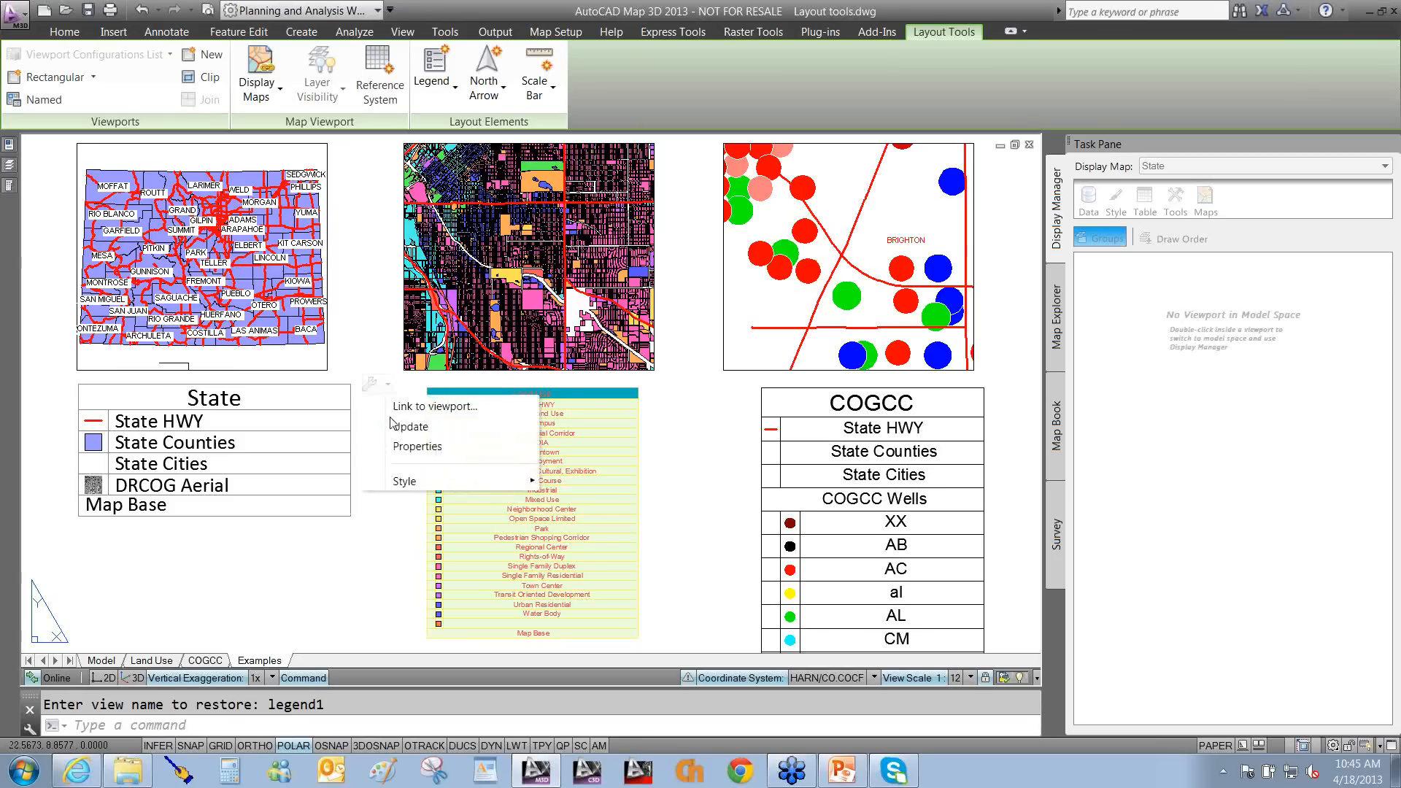
In the State legend's properties, hide Map Base and DRCOG Aerial, keeping State HWY, Counties and Cities.
click(417, 447)
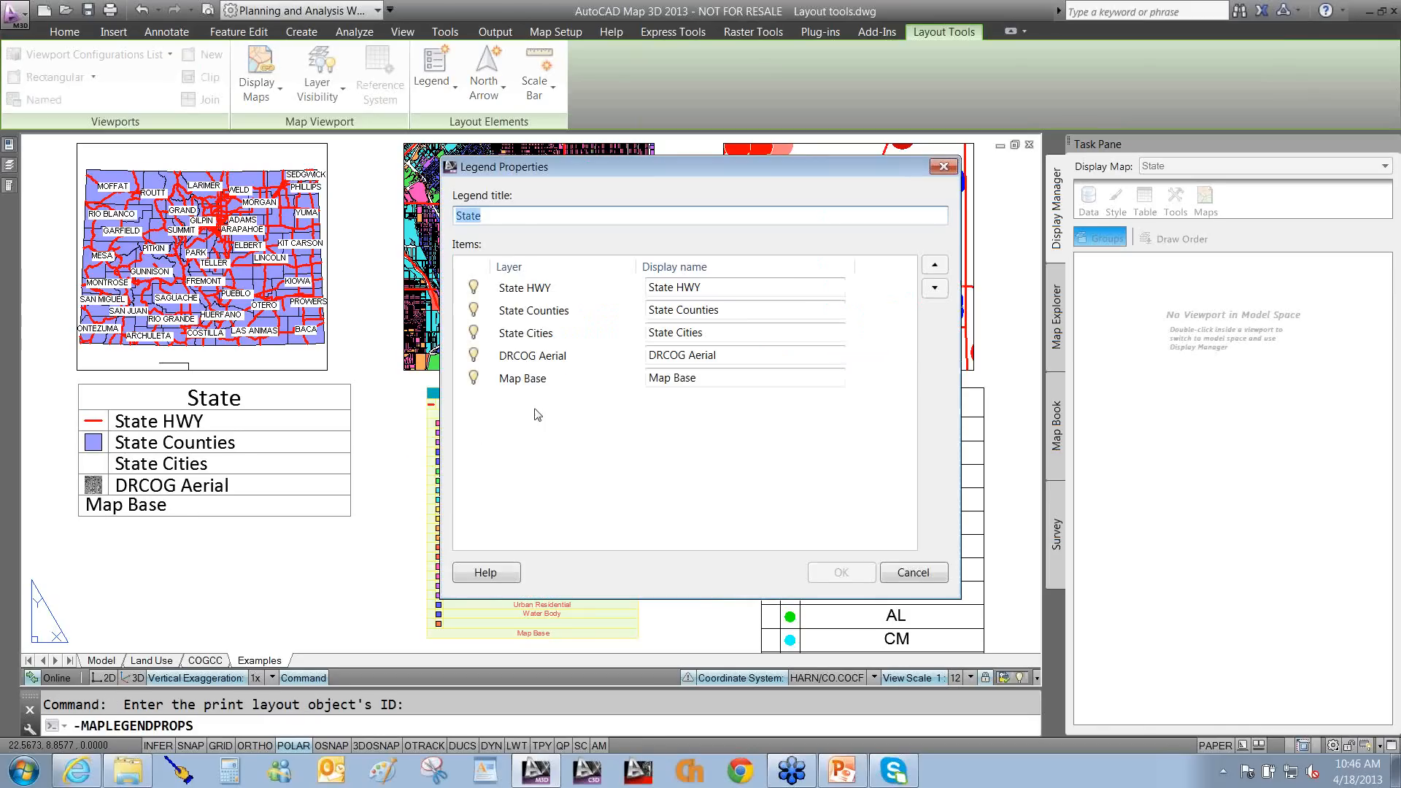
click(475, 378)
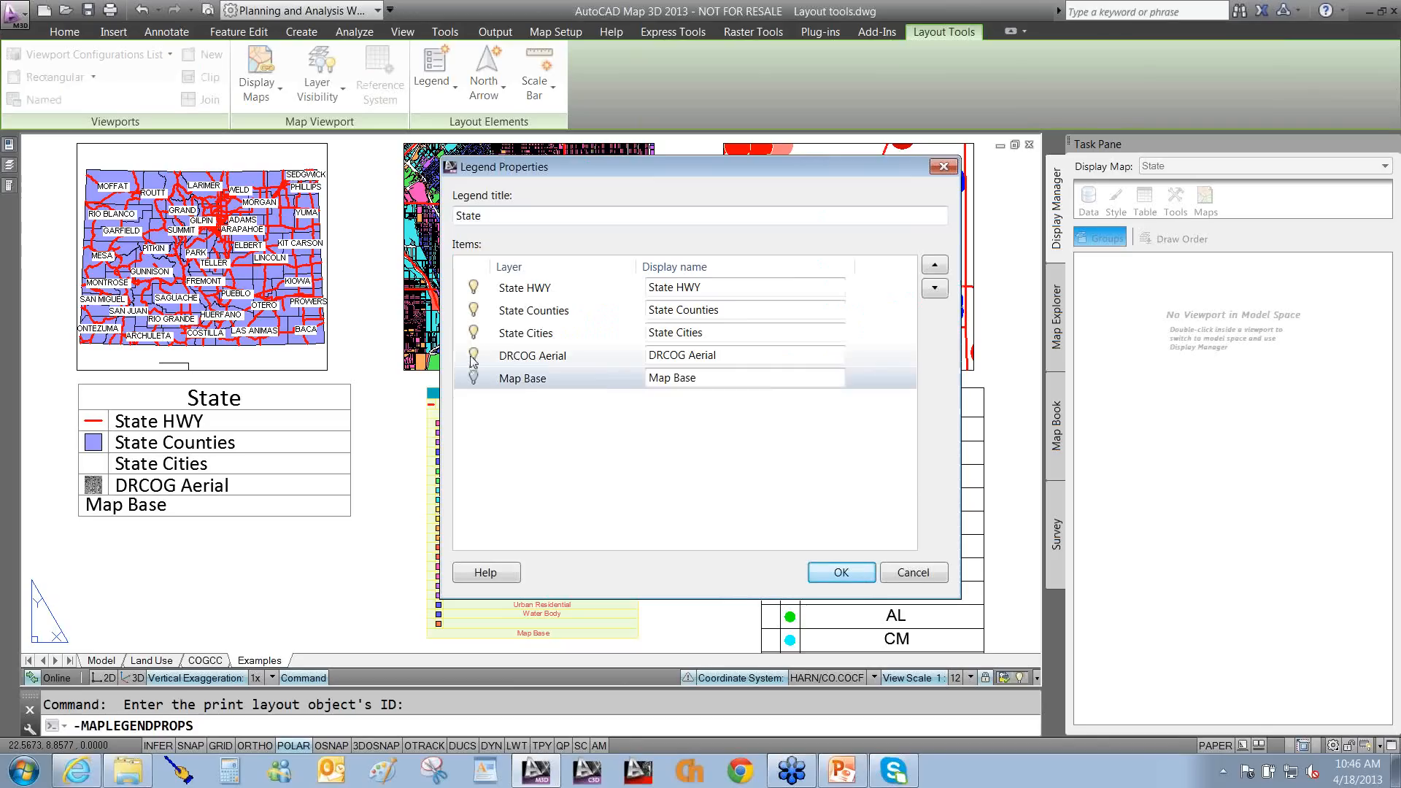
click(474, 355)
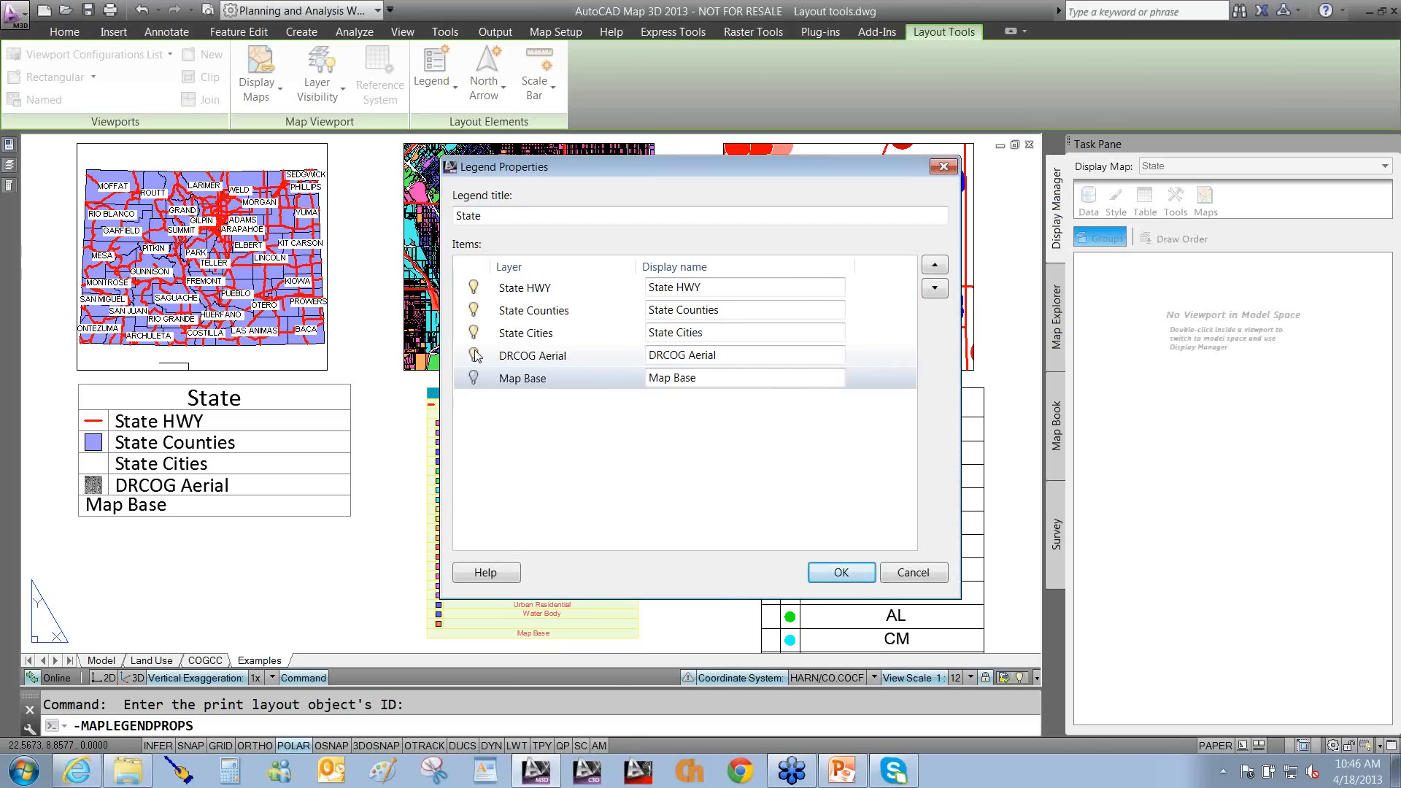
click(839, 572)
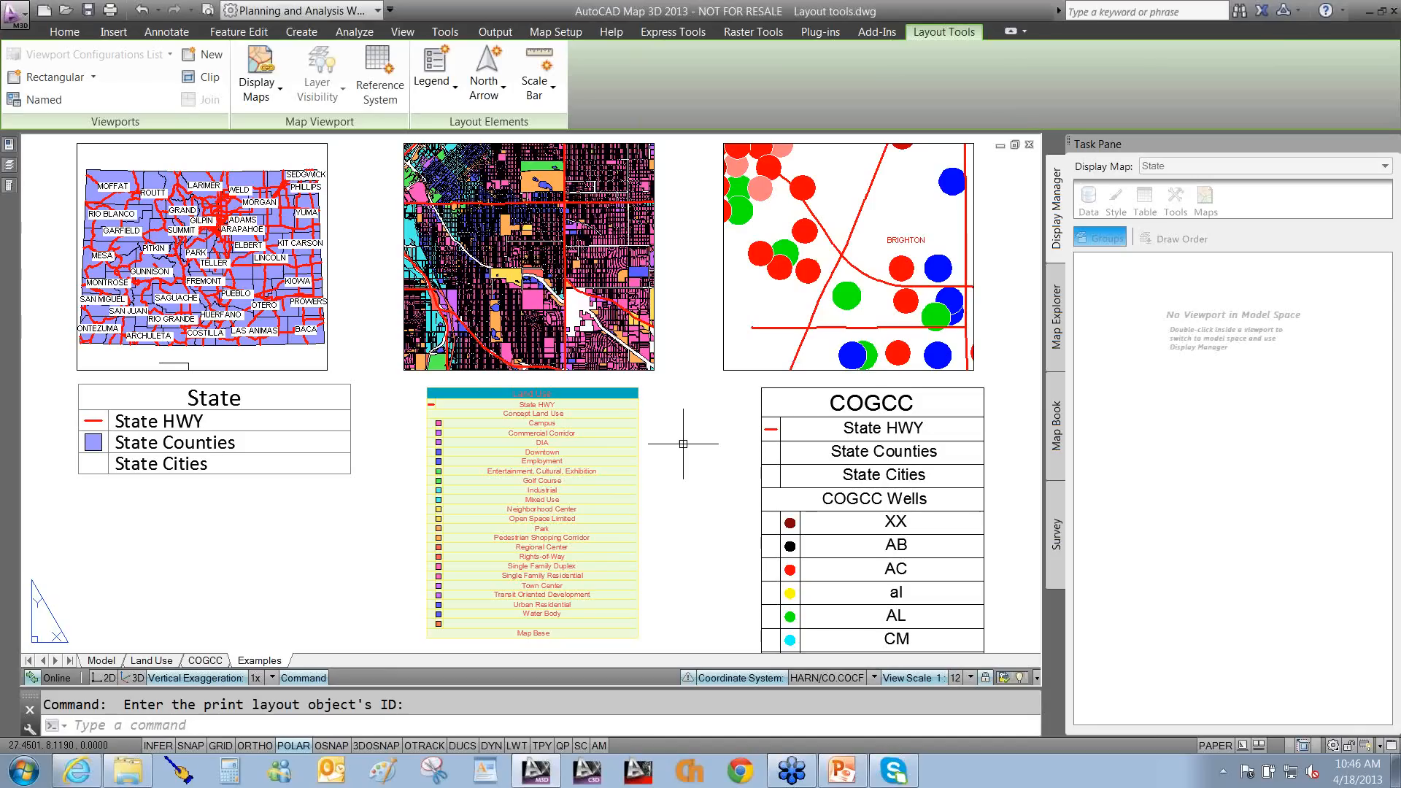
click(532, 427)
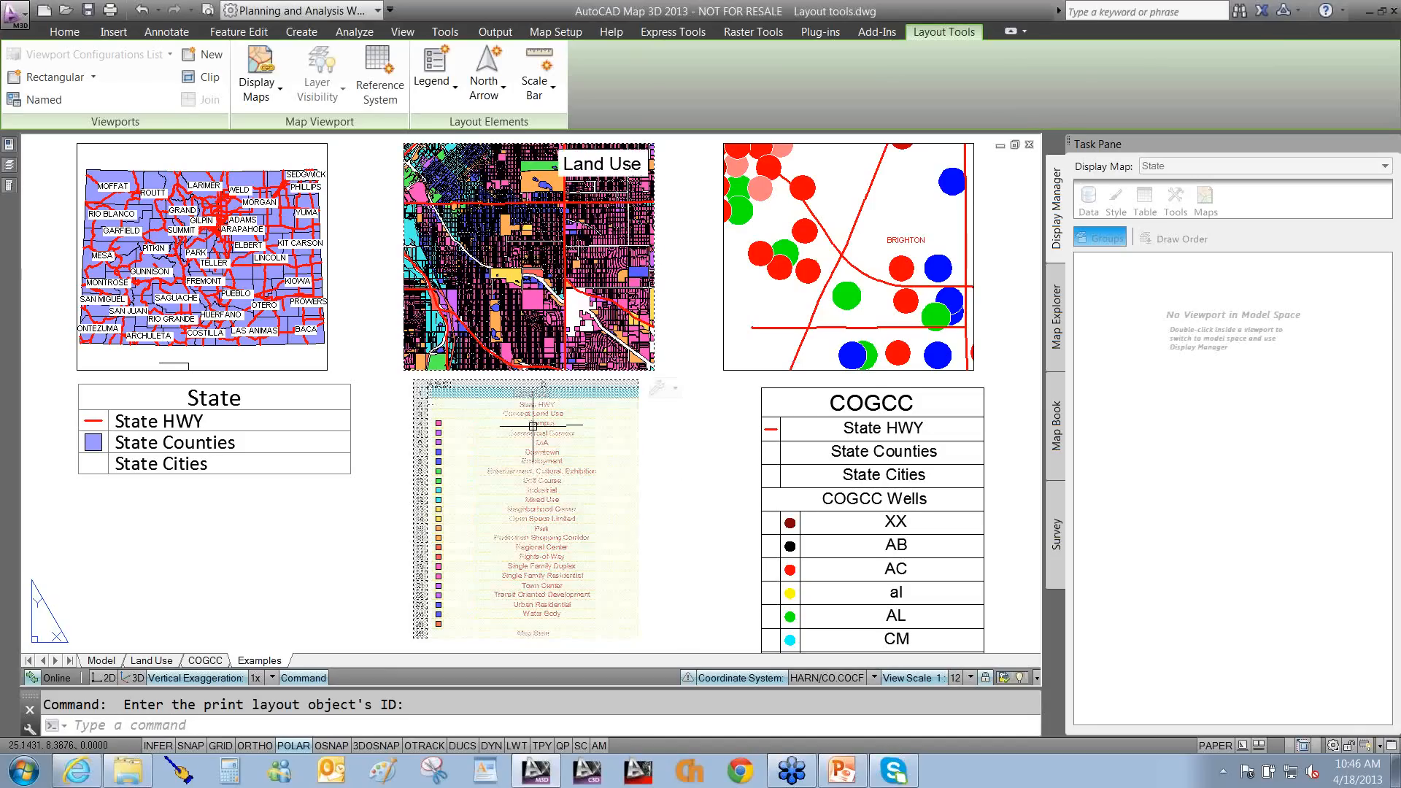
drag(503, 447, 442, 540)
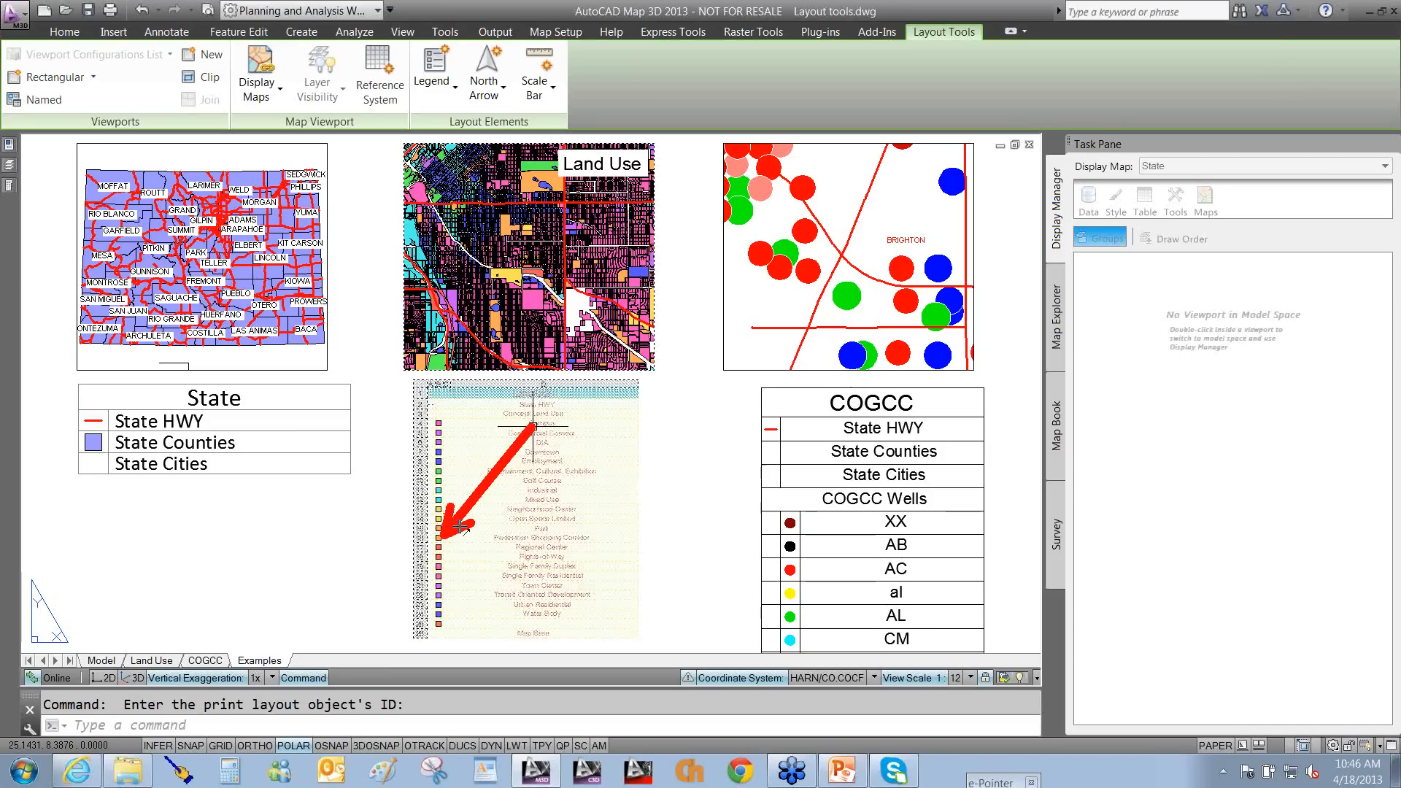
key(Escape)
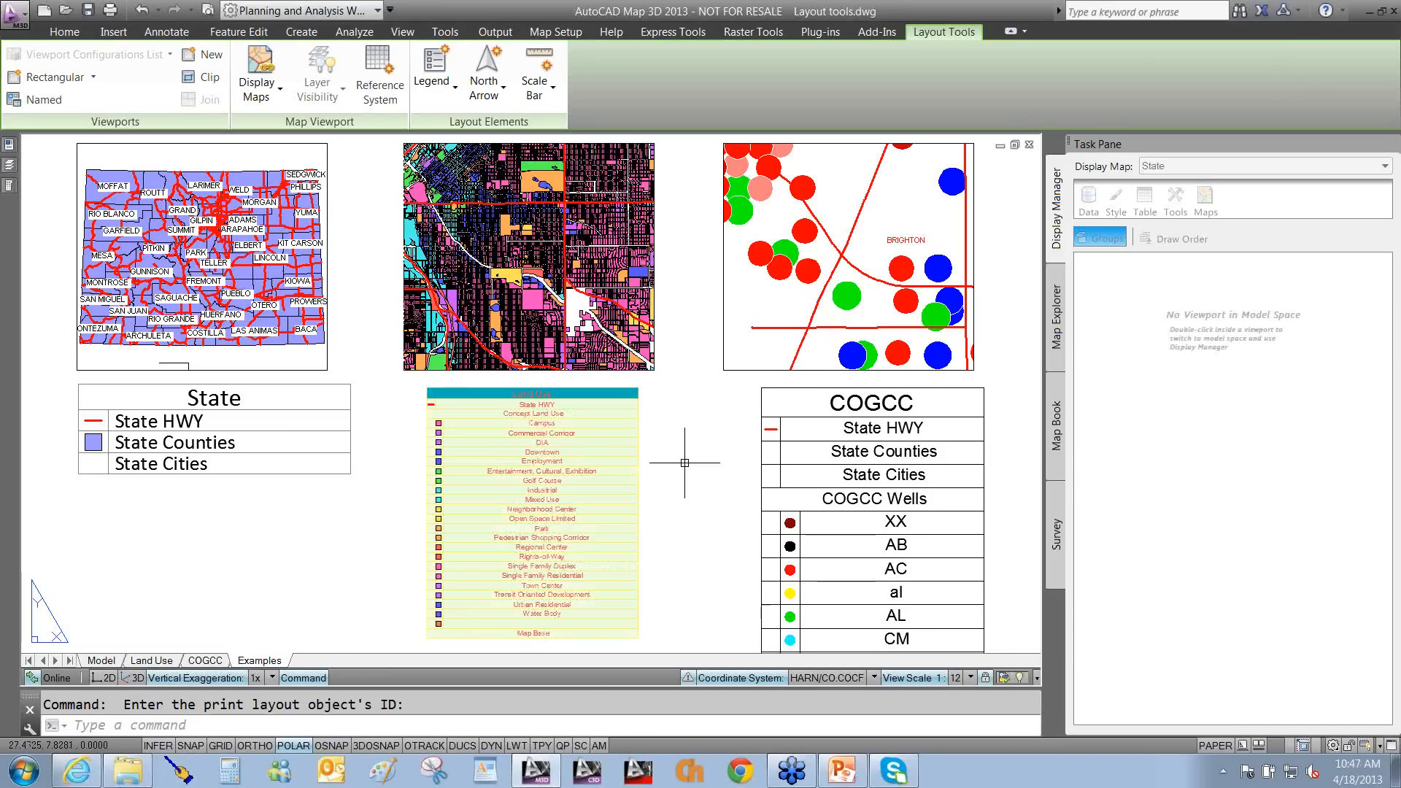
click(448, 98)
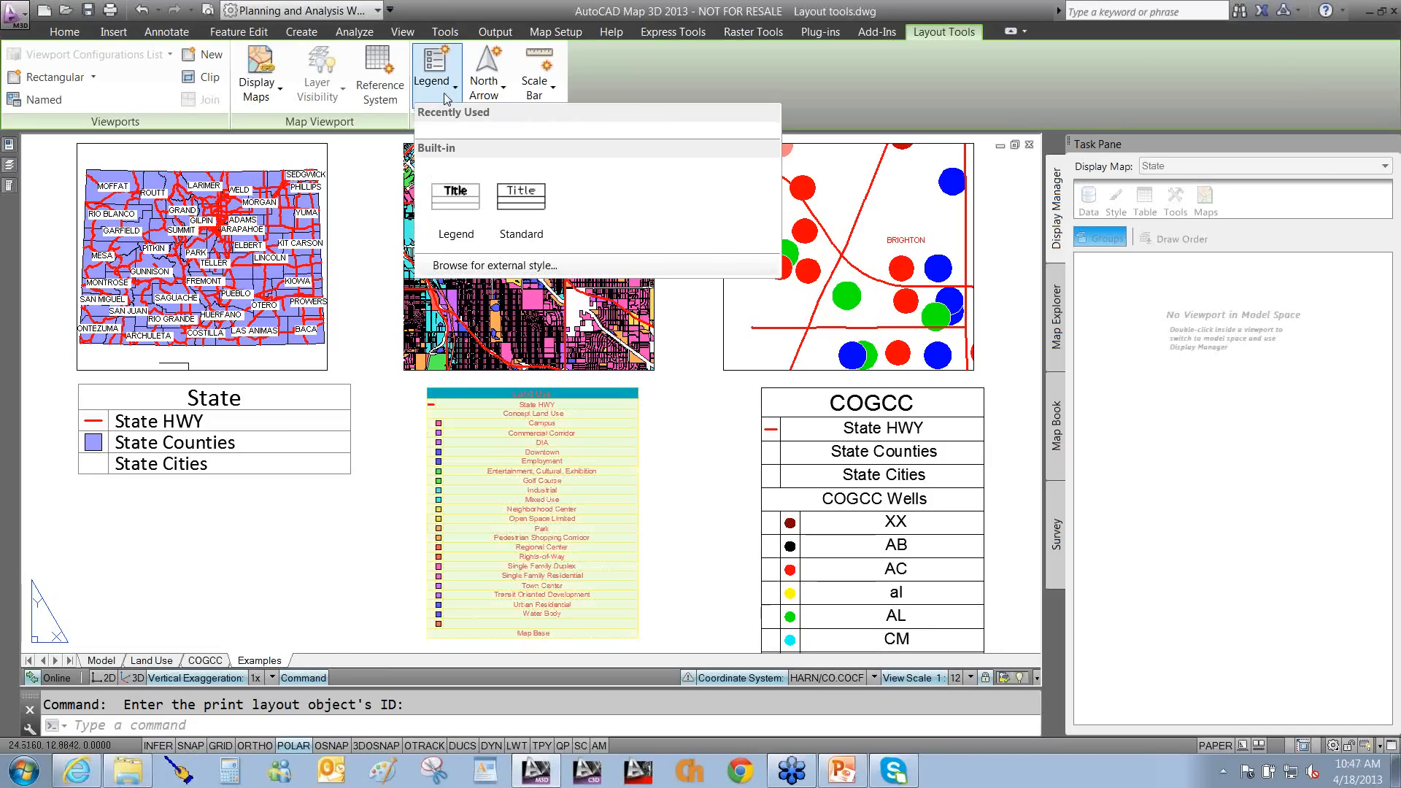
click(468, 267)
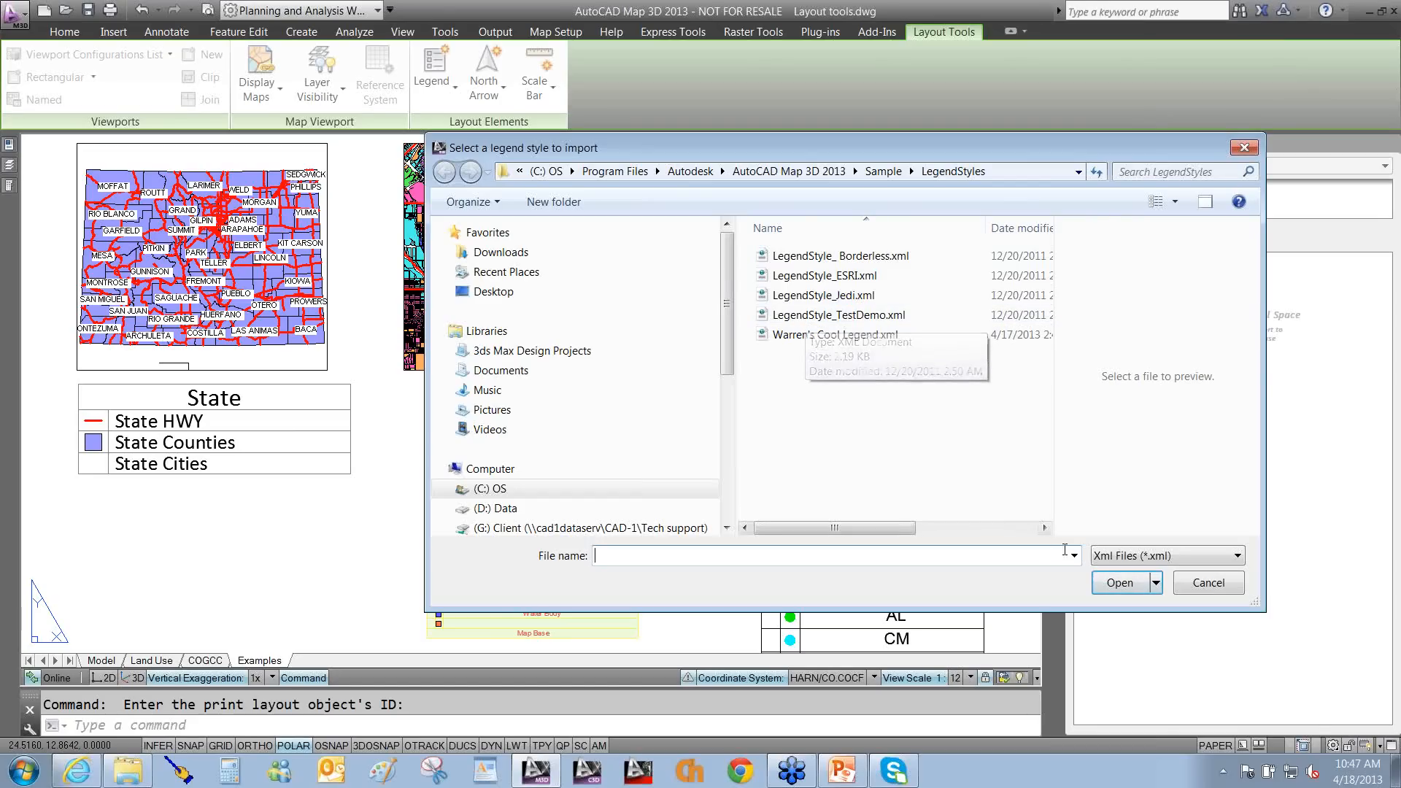
click(1202, 586)
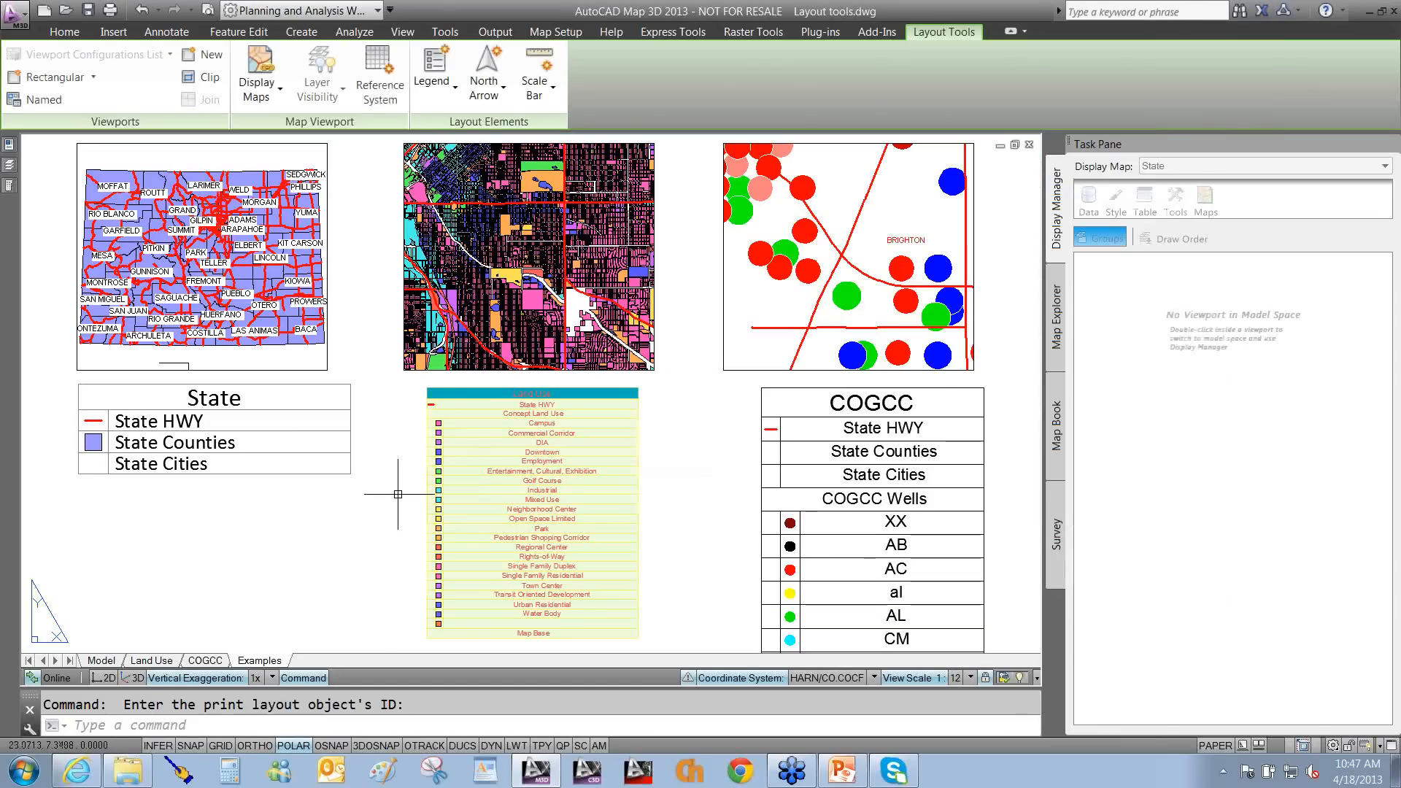
text(TABL)
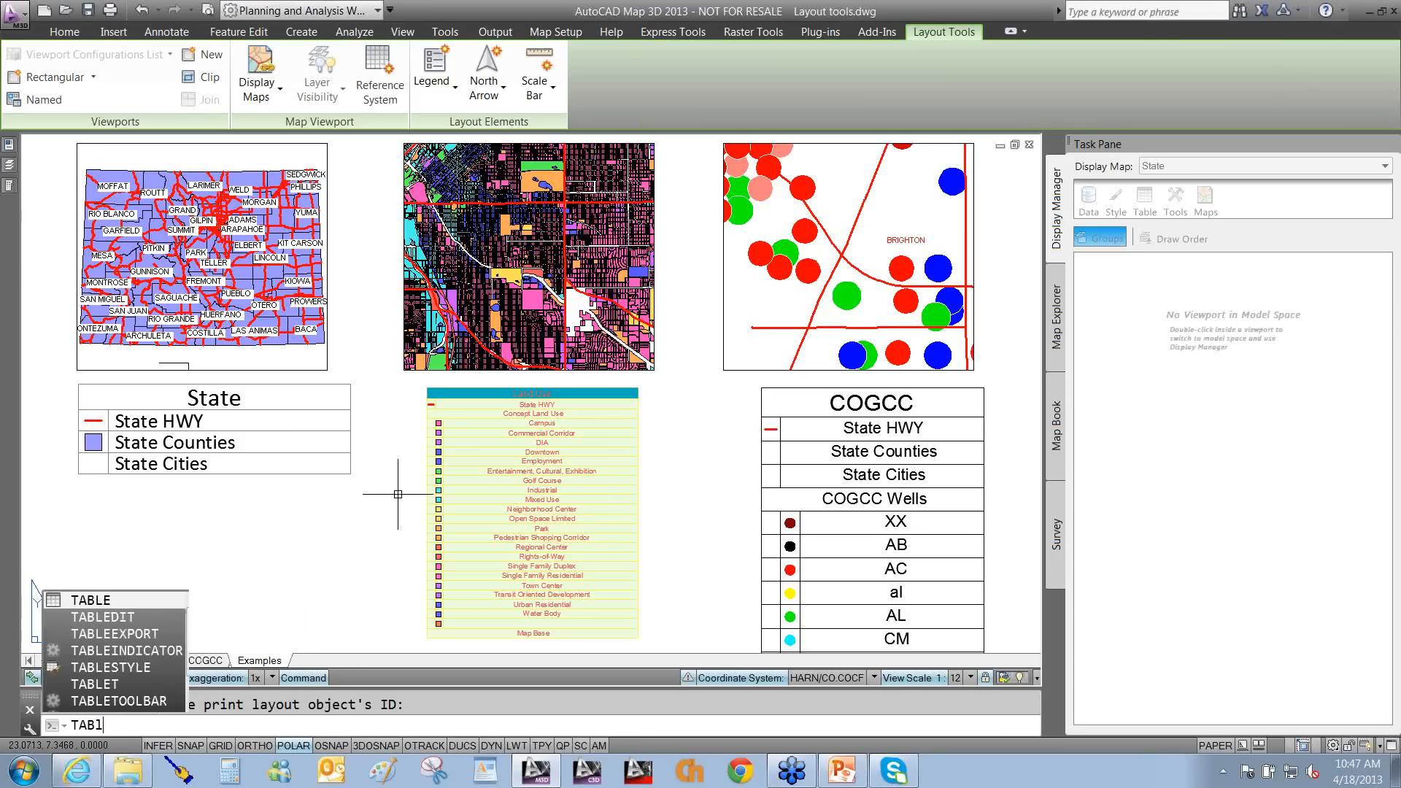
text(ESTYLE)
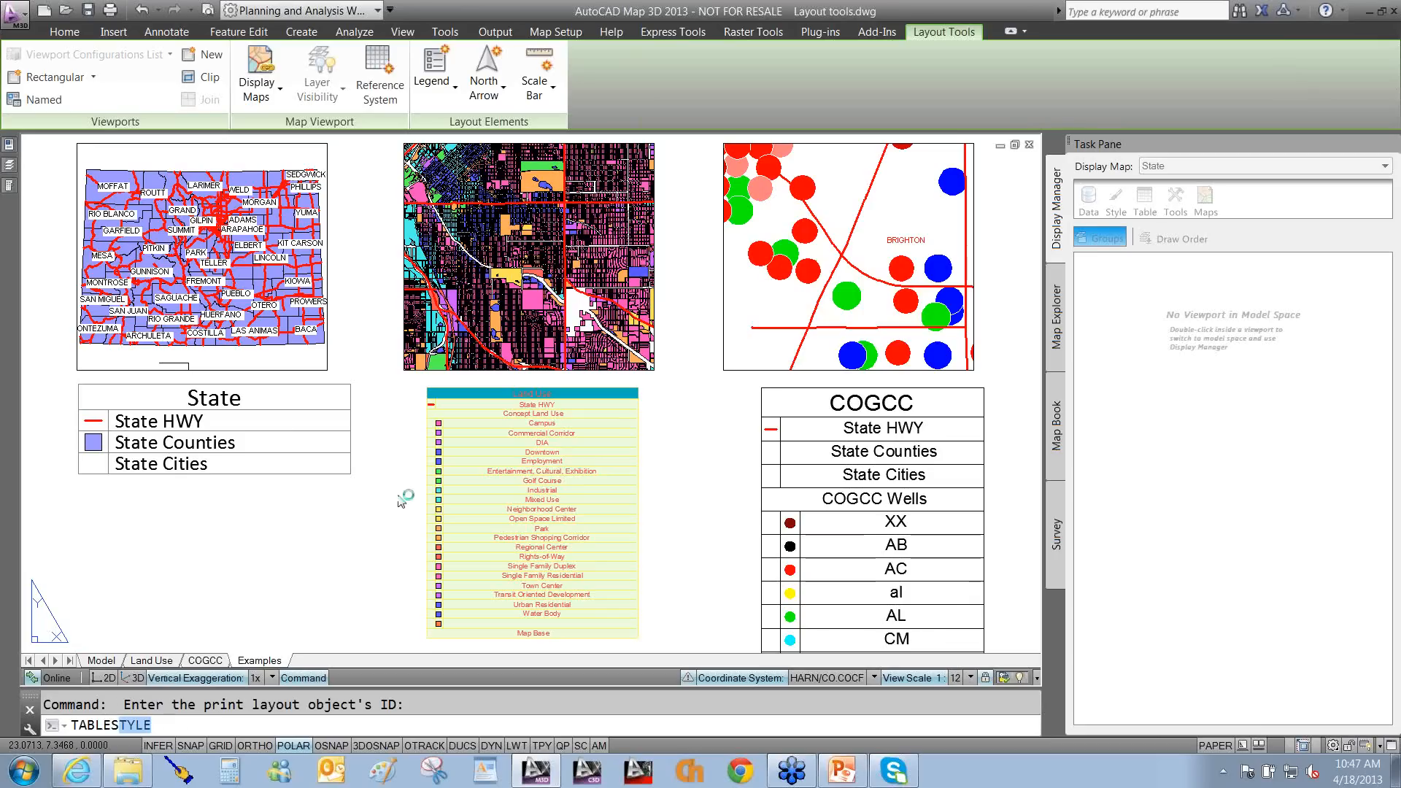
key(Return)
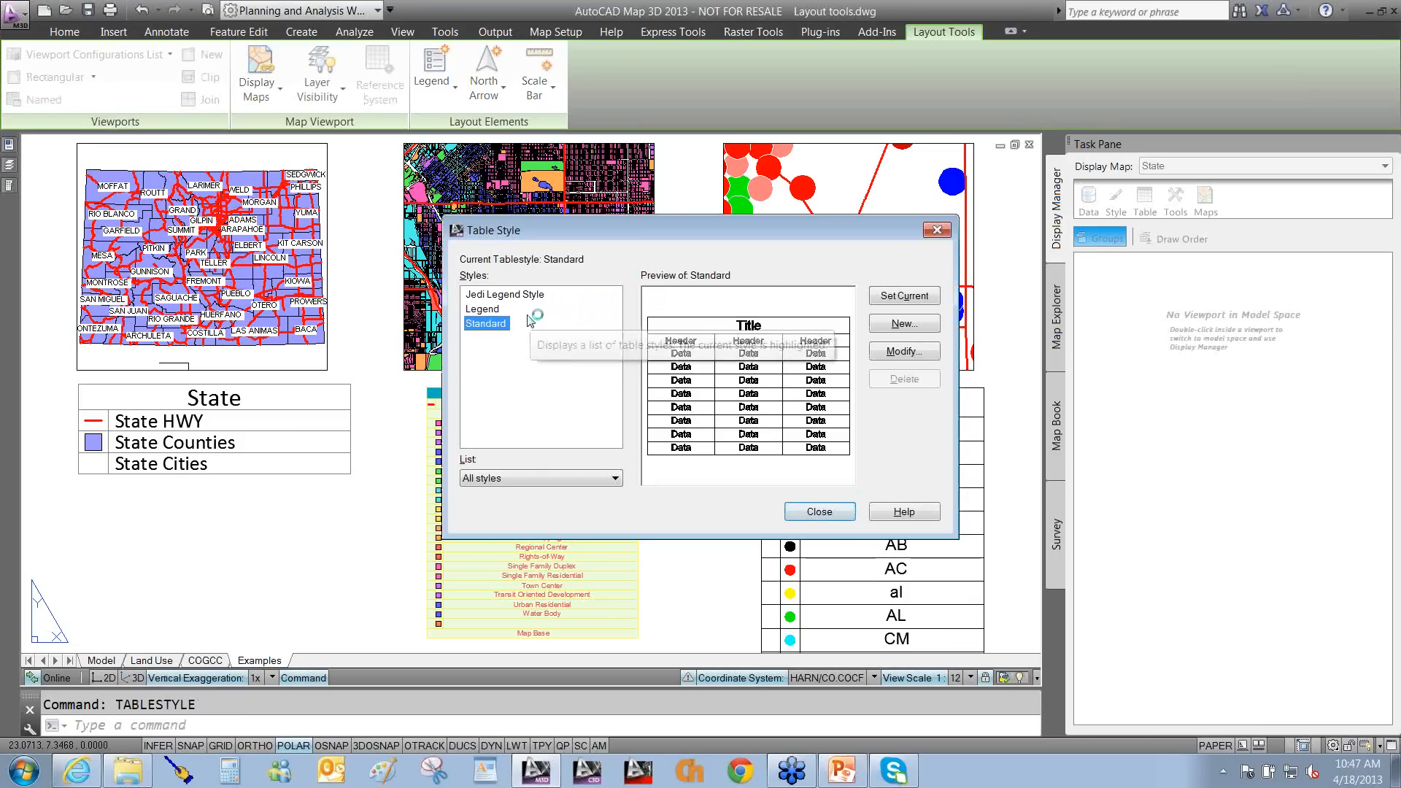
click(895, 349)
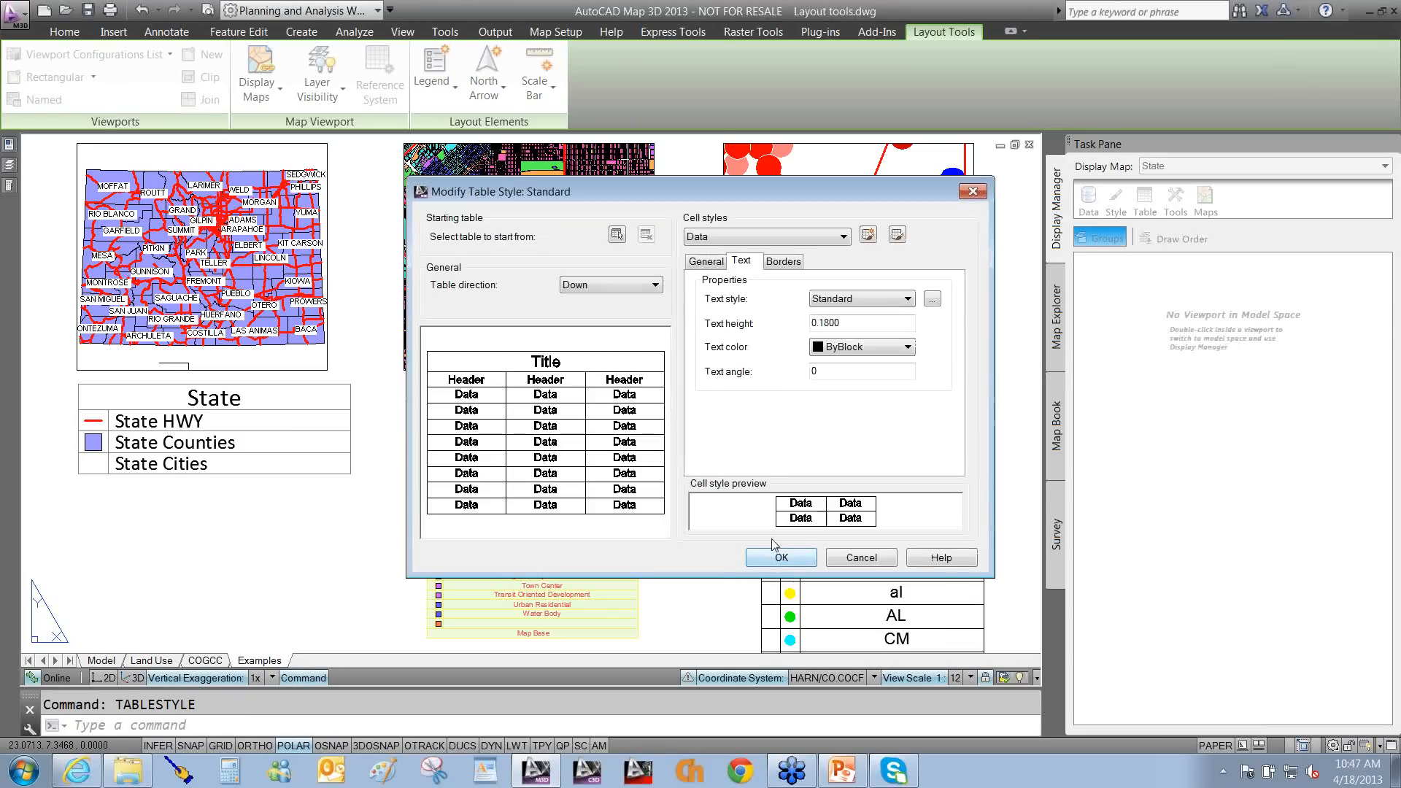
click(759, 237)
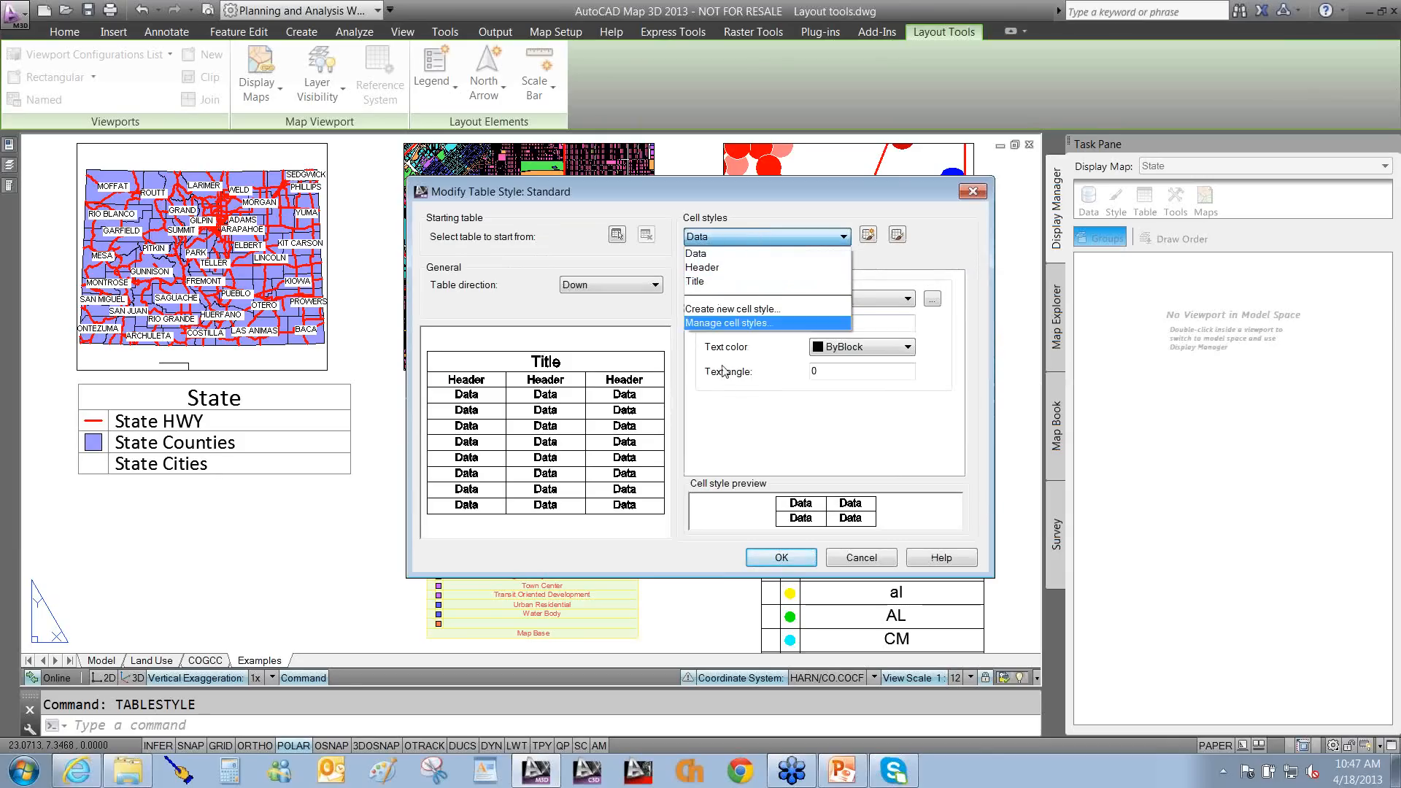
click(739, 424)
click(720, 267)
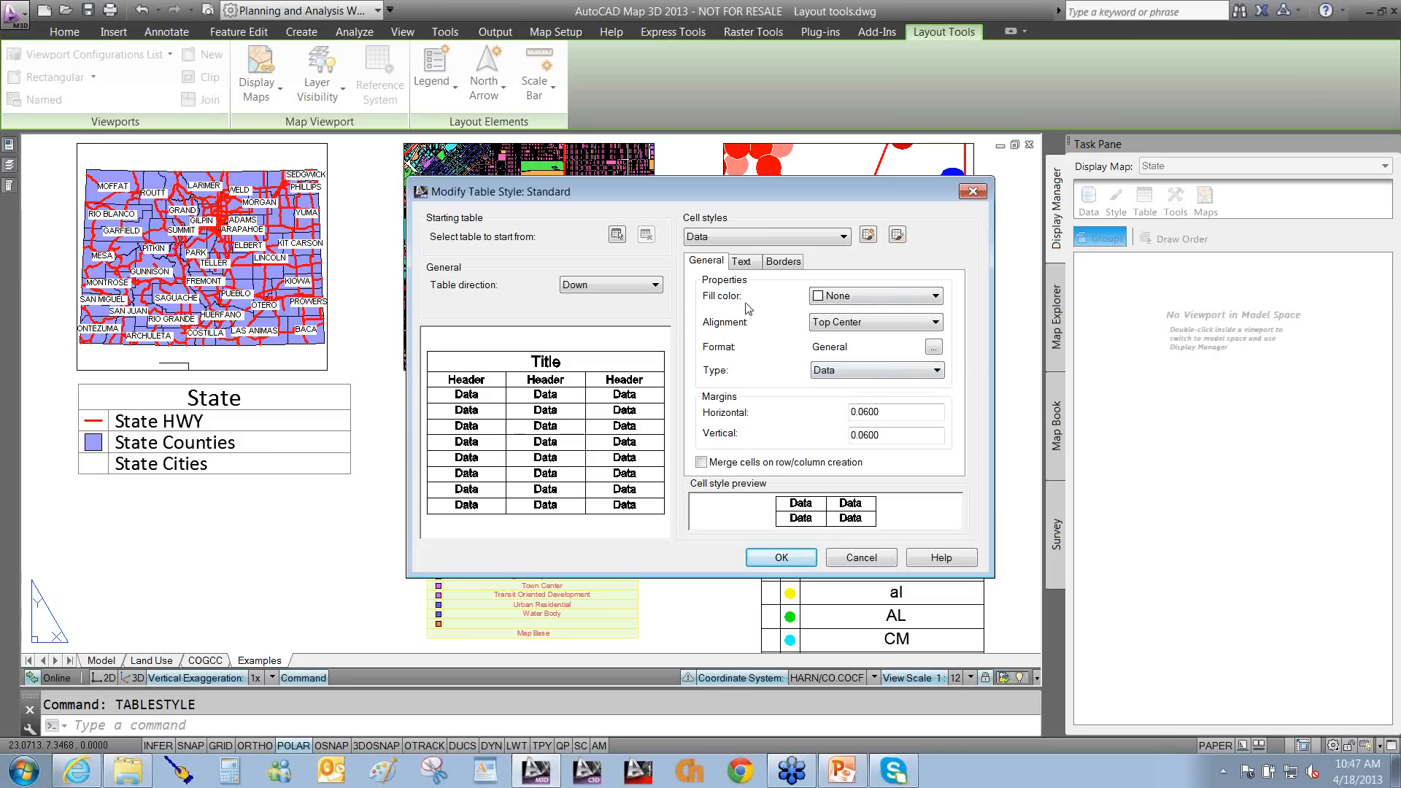
click(752, 264)
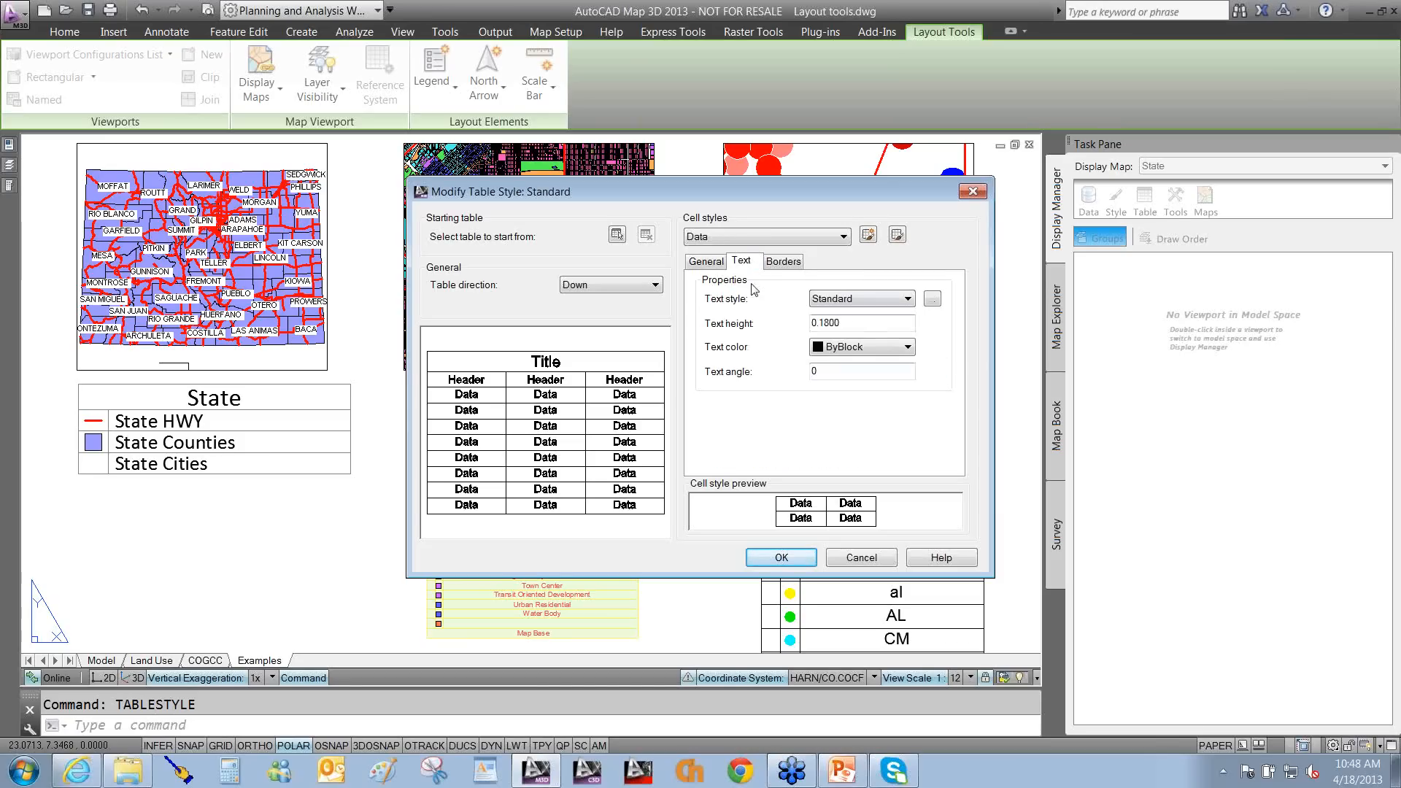
click(787, 265)
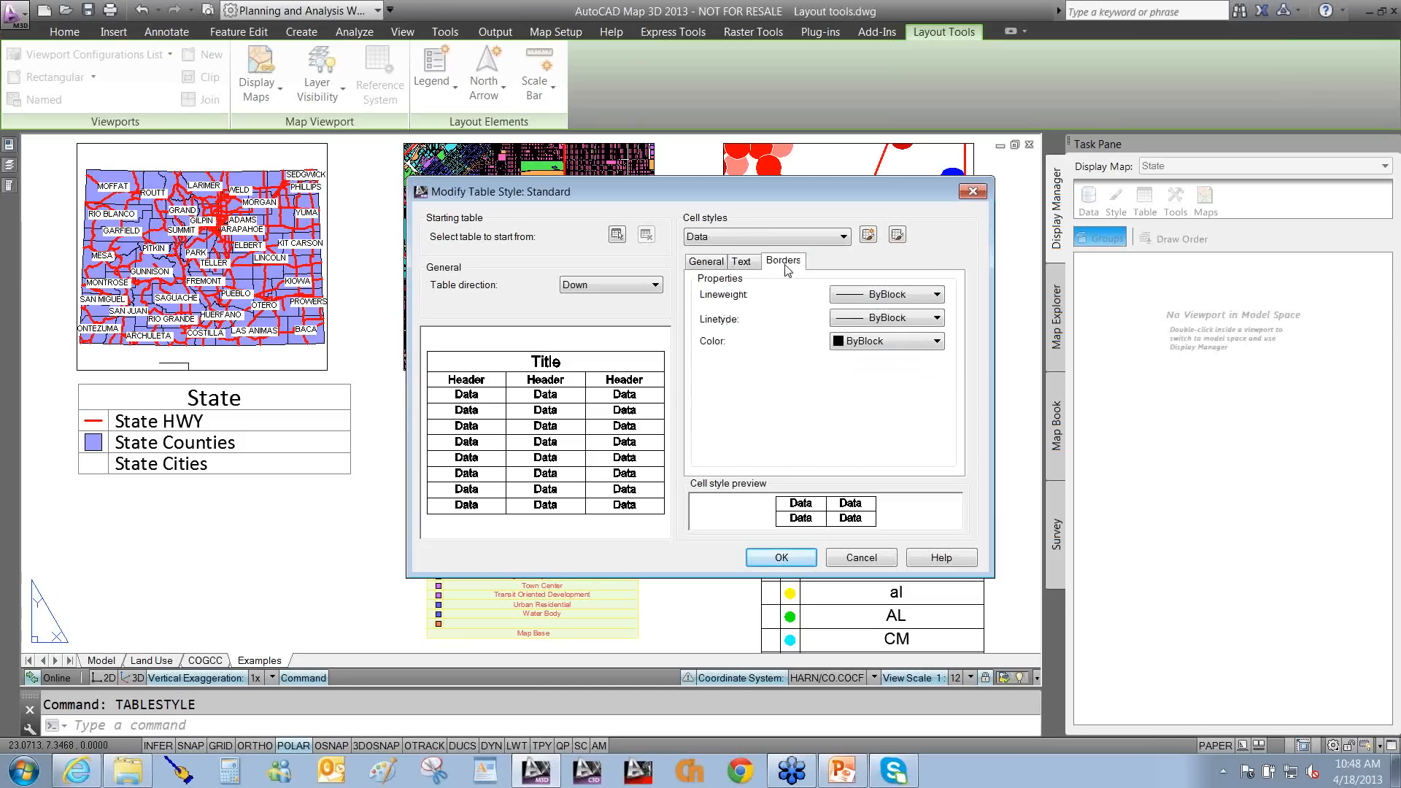
click(857, 562)
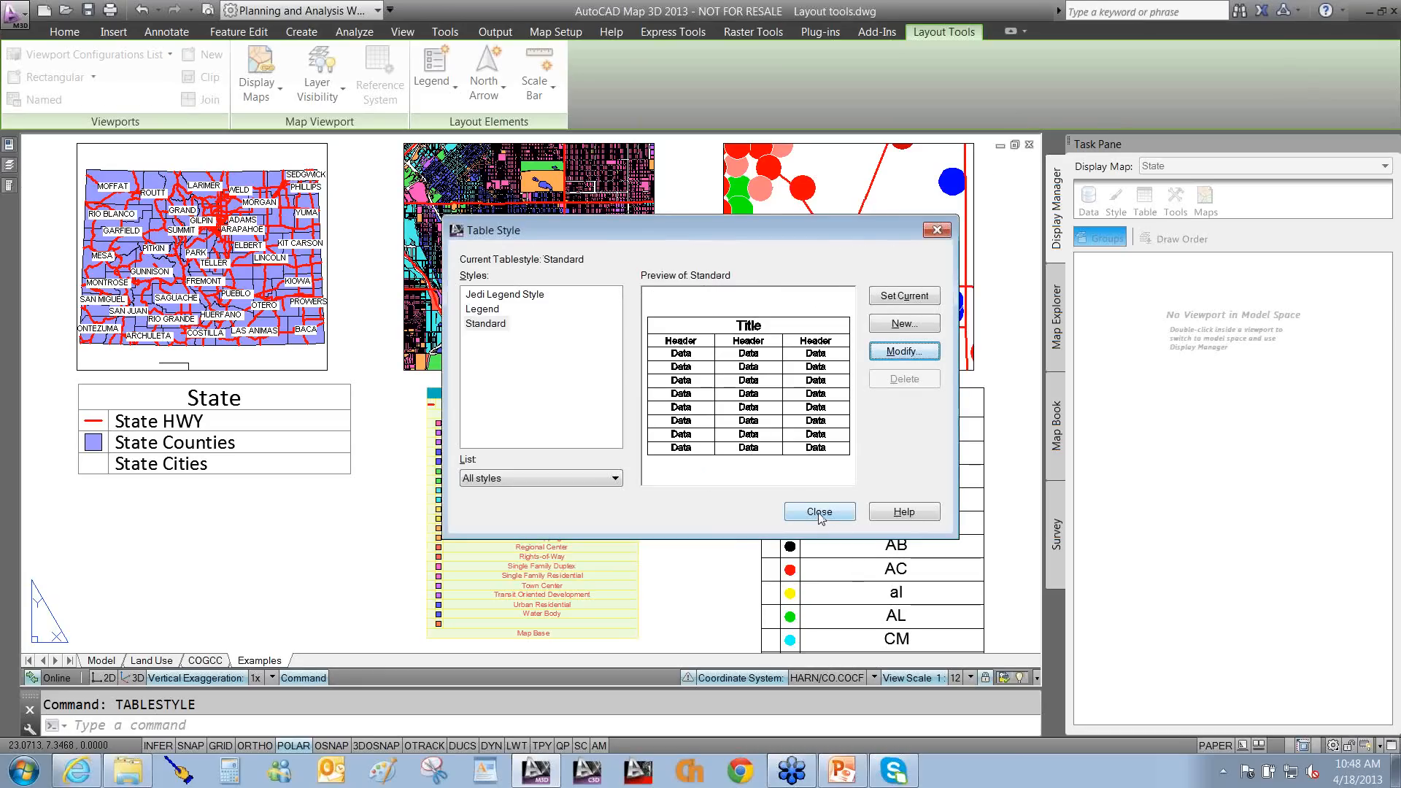
click(819, 512)
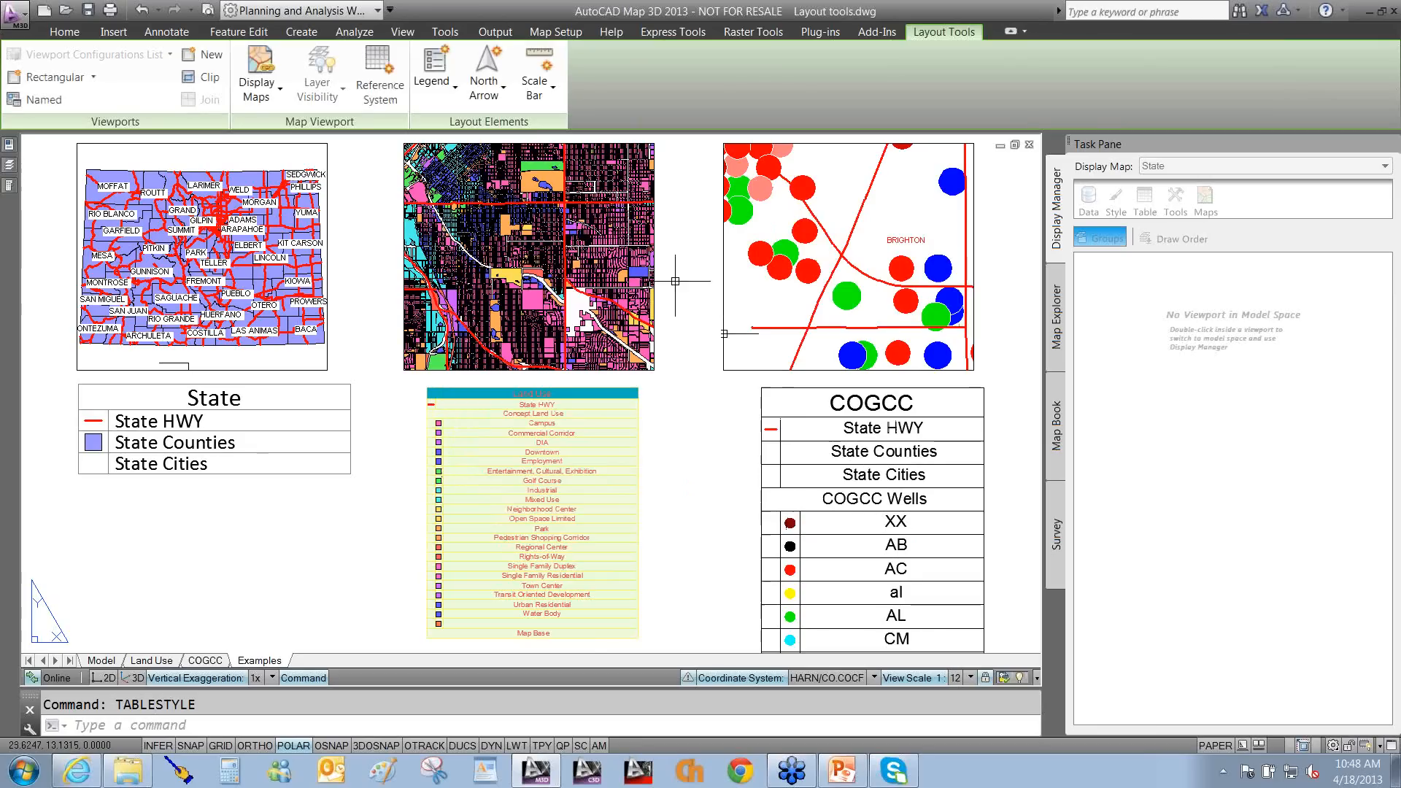
On the Annotate tab, point out the Text, Dimension, Leader and Table style launchers.
click(403, 32)
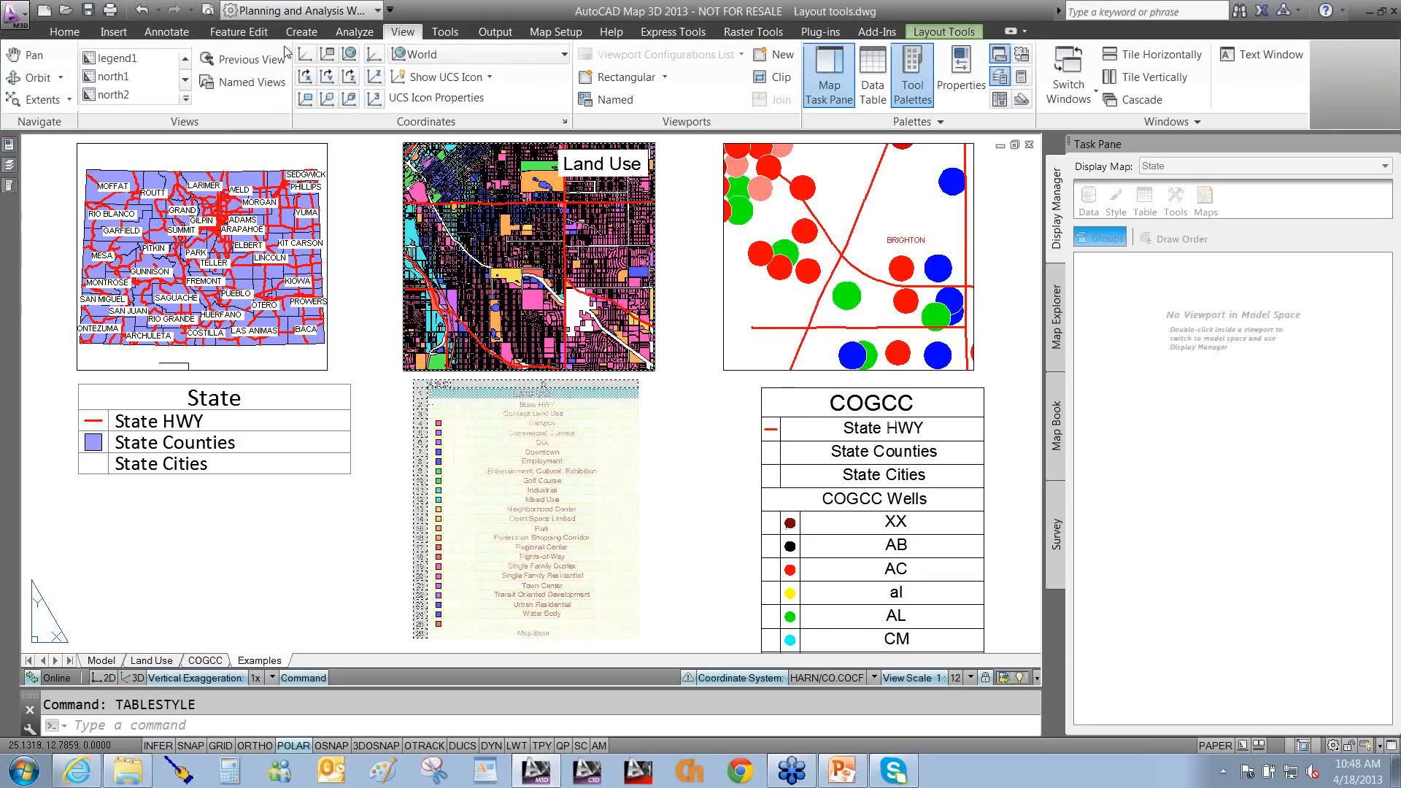
click(159, 33)
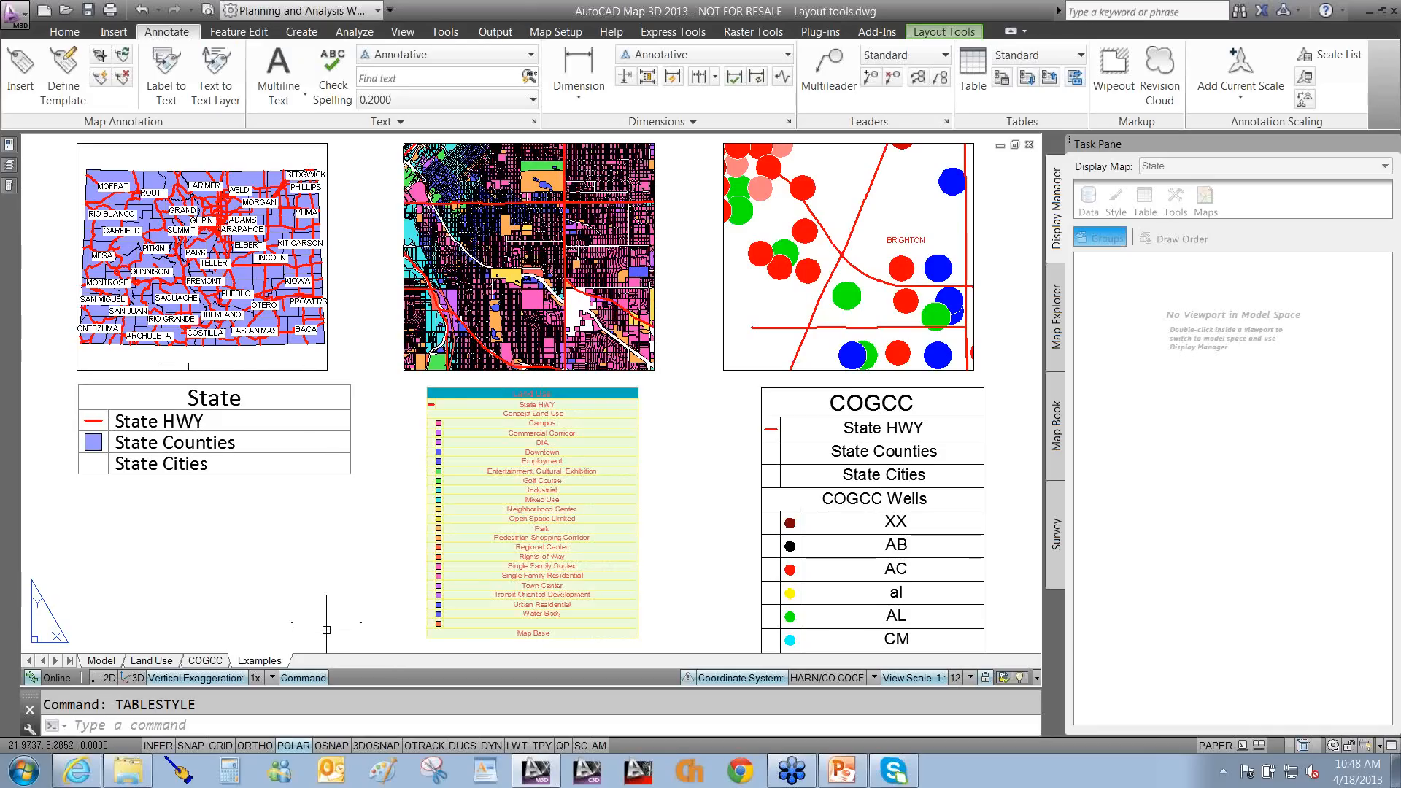
mouse_move(437, 193)
mouse_down()
mouse_move(524, 139)
mouse_move(532, 113)
mouse_move(527, 130)
mouse_up()
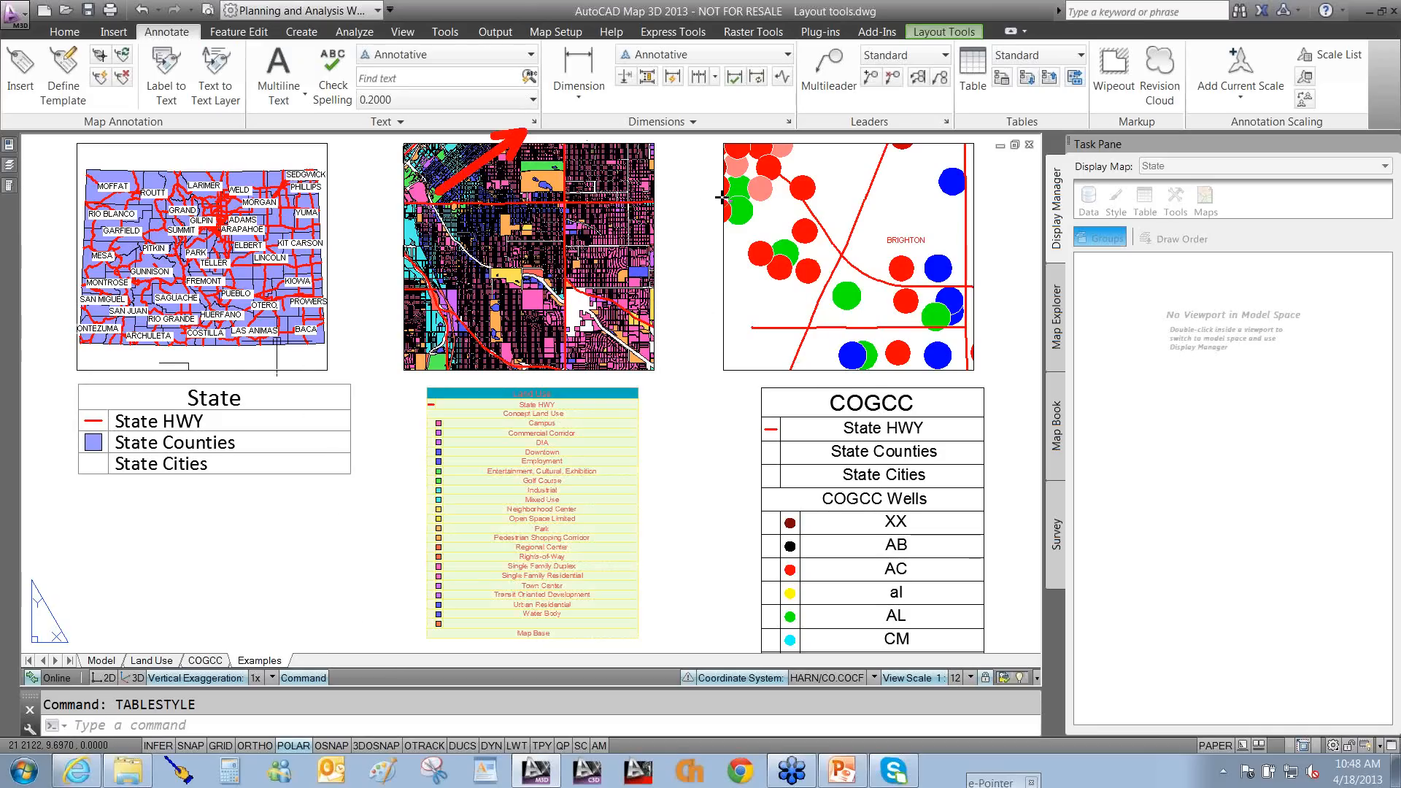
drag(657, 233, 786, 130)
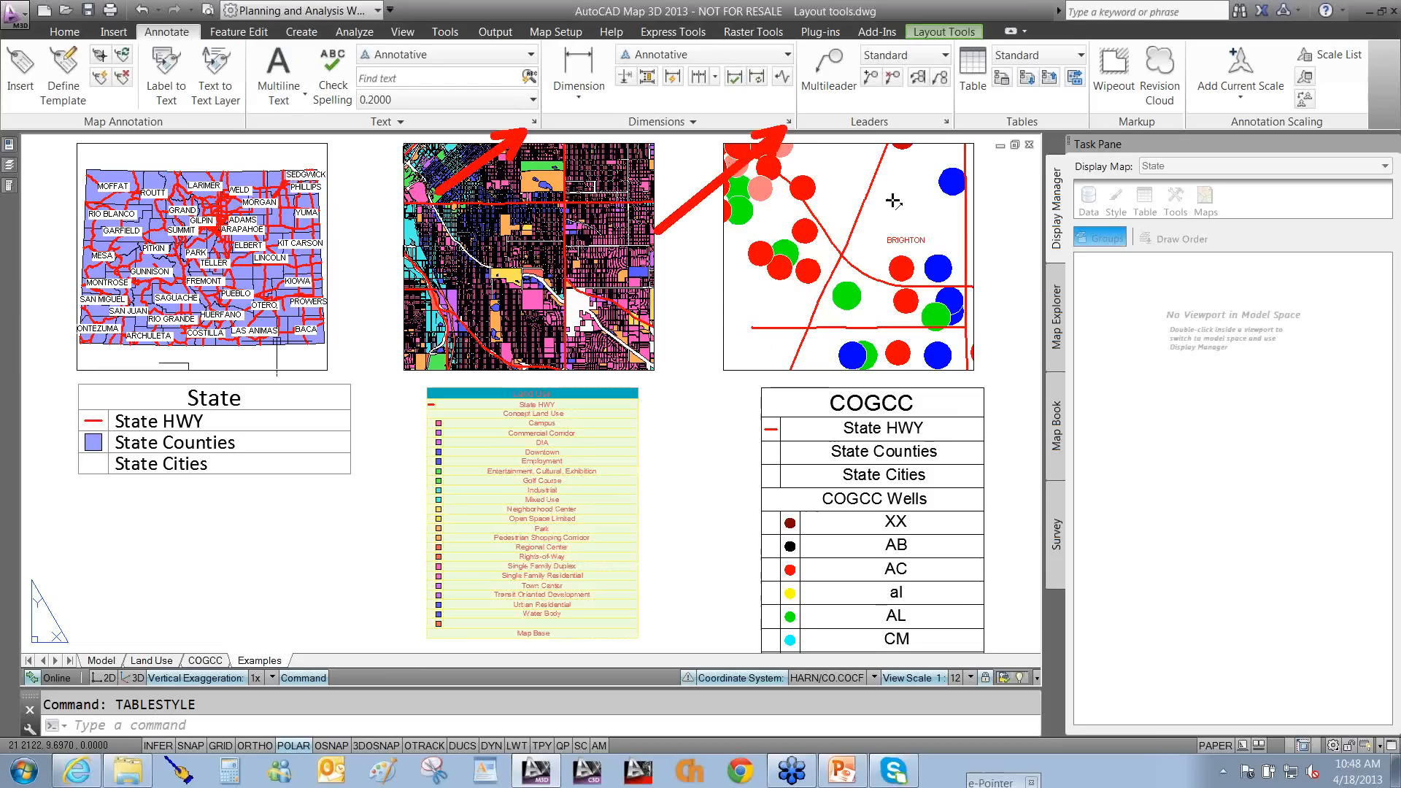
drag(814, 216, 943, 125)
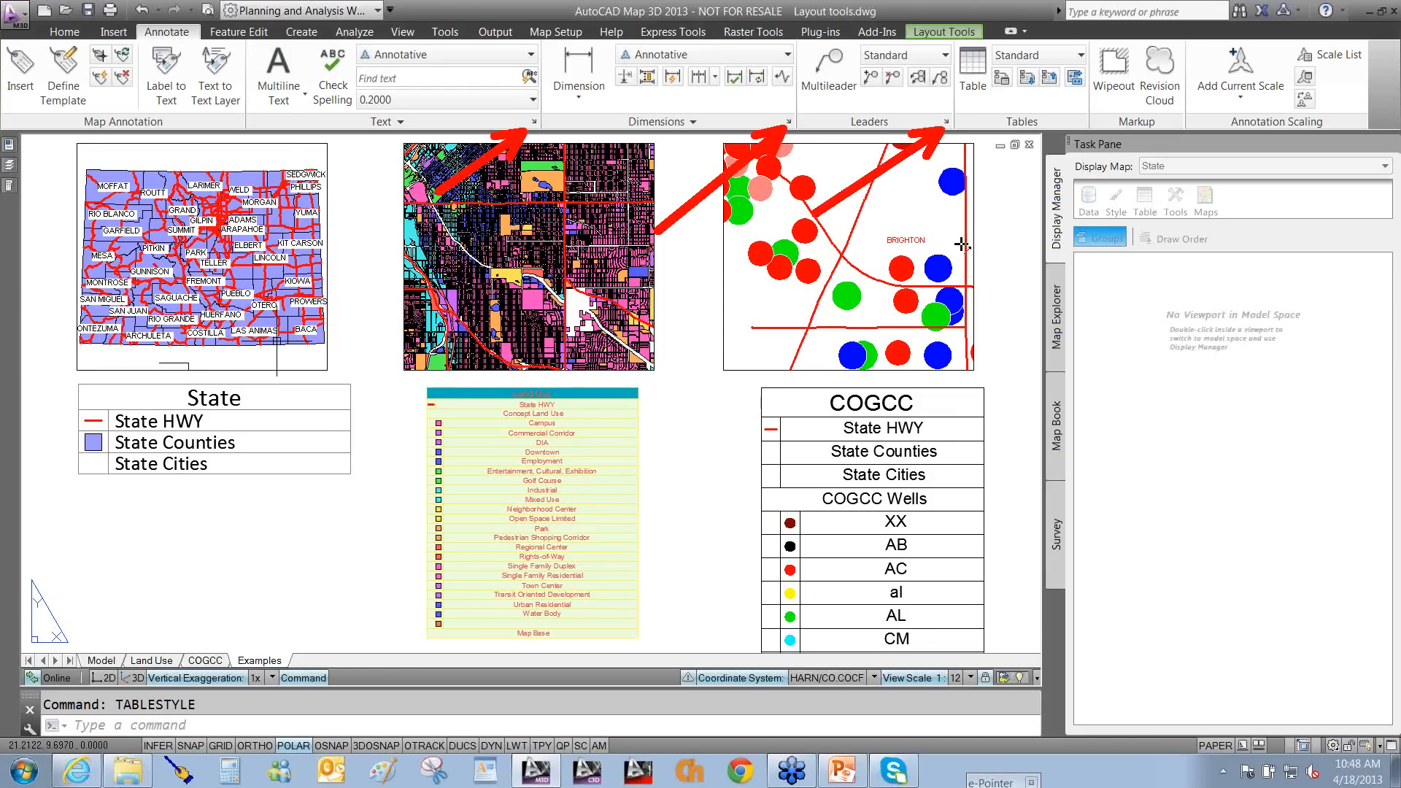
drag(962, 245, 1091, 130)
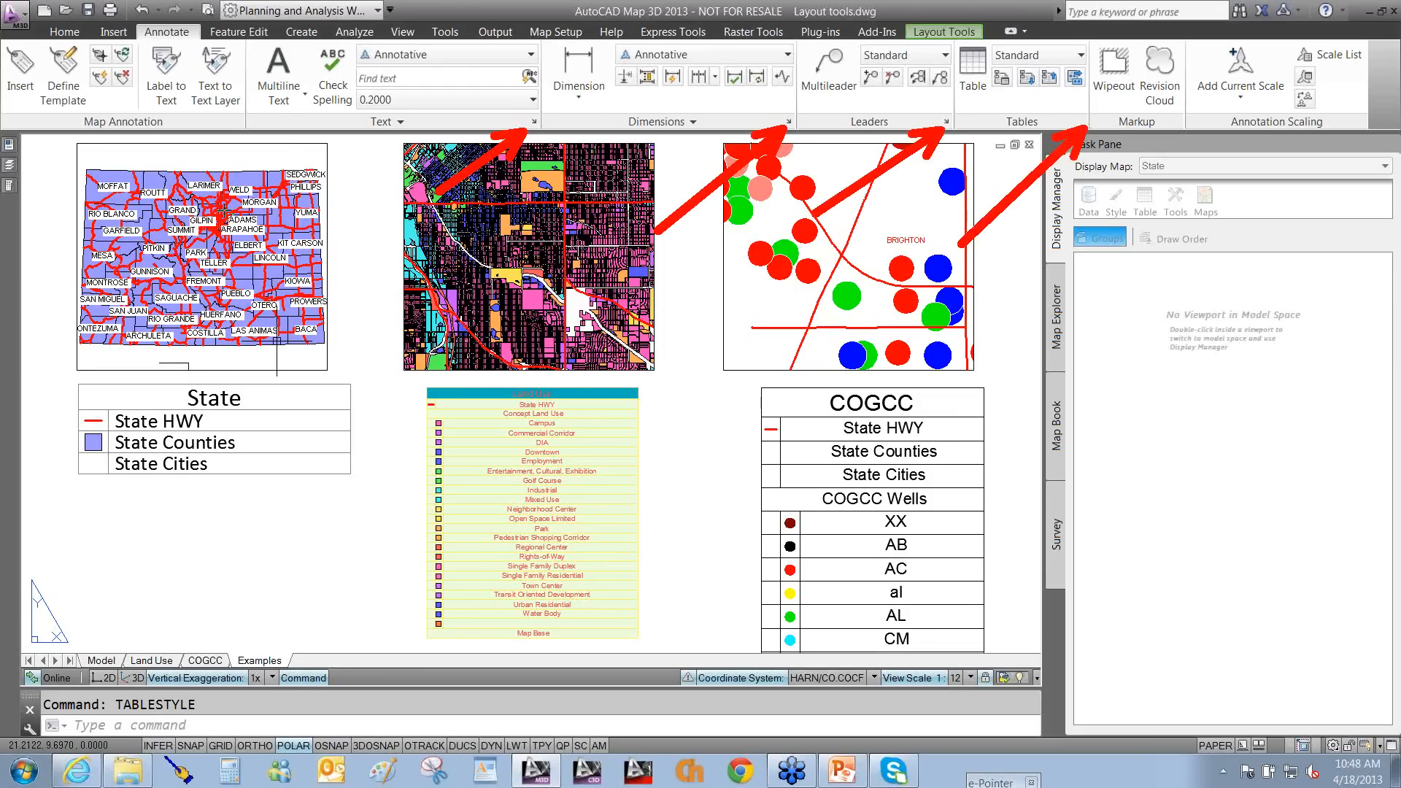
drag(226, 212, 281, 14)
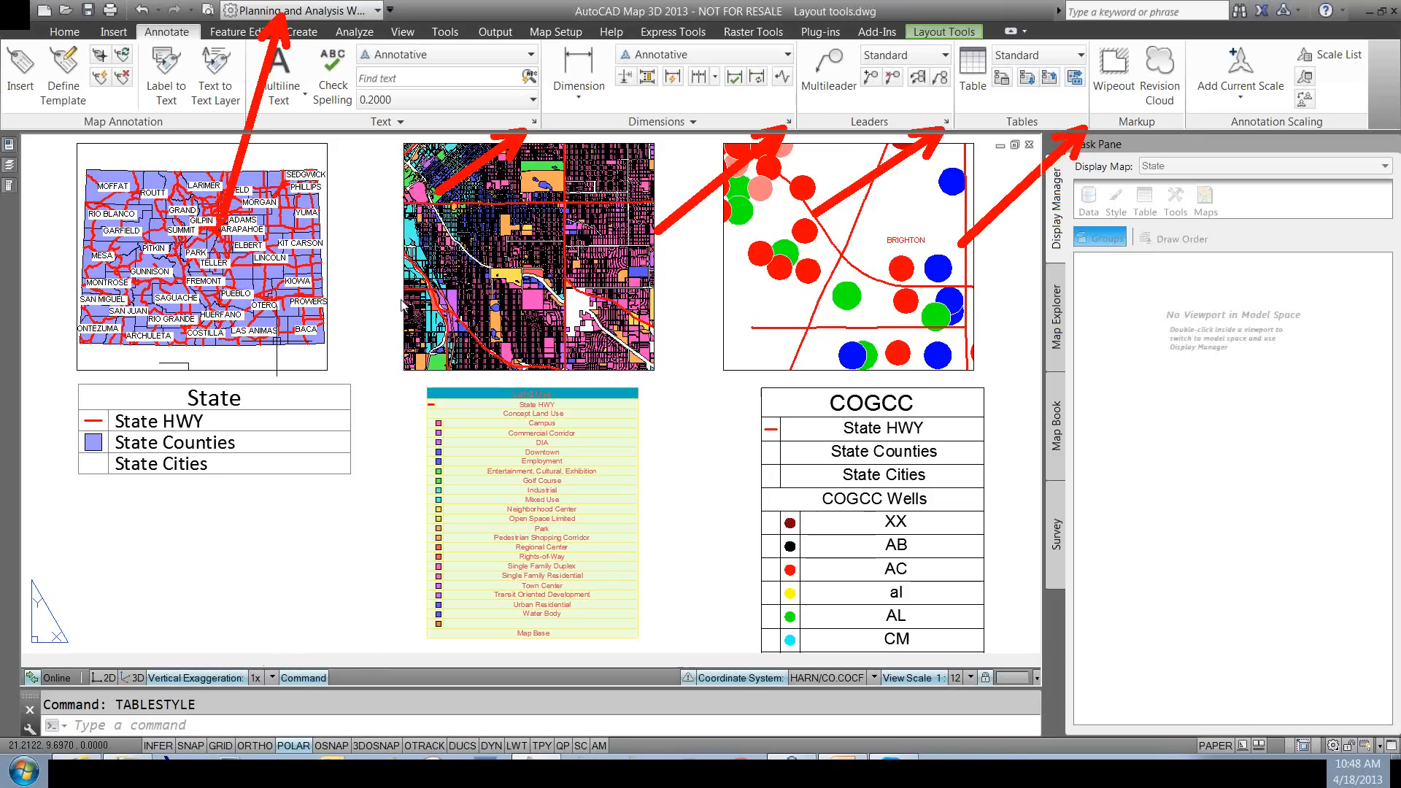
key(Escape)
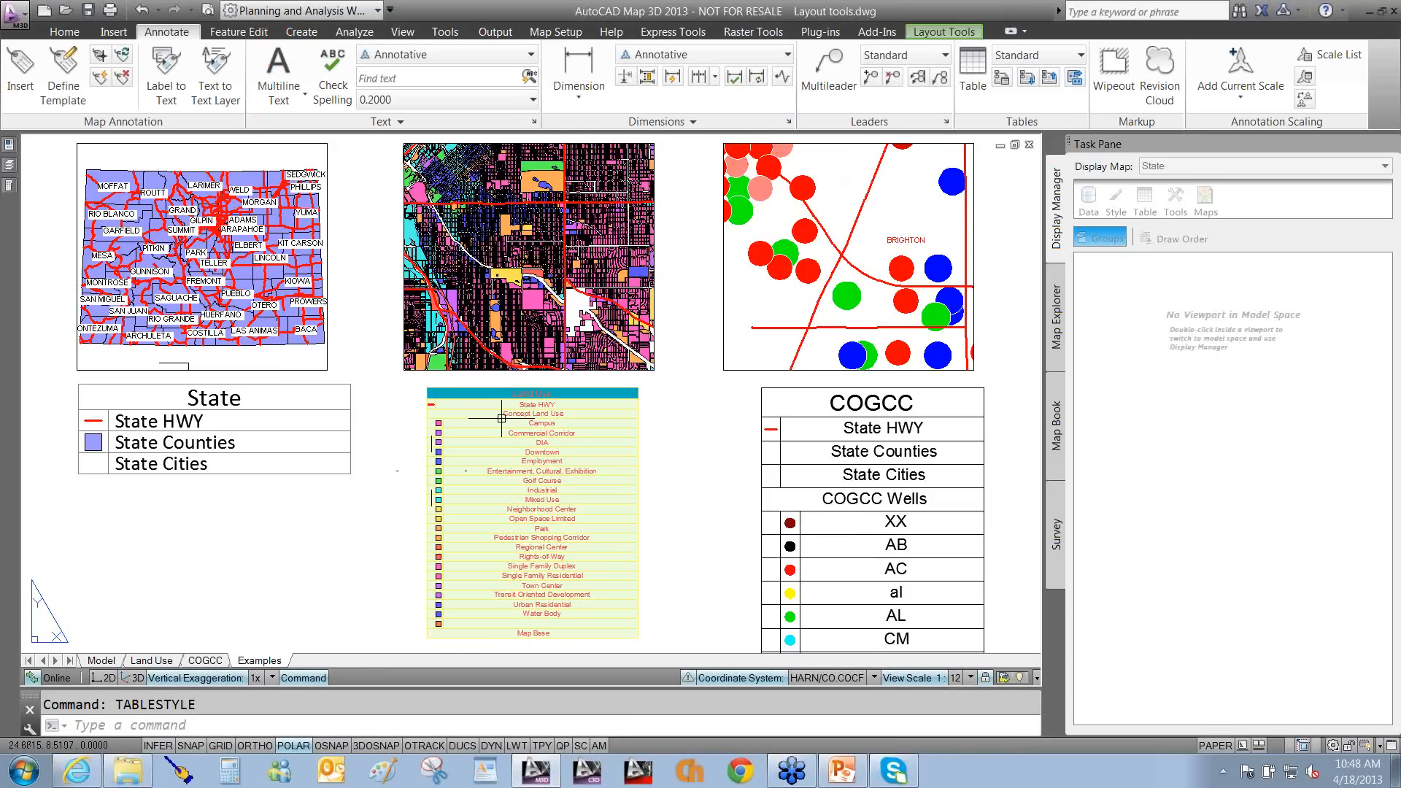
click(944, 32)
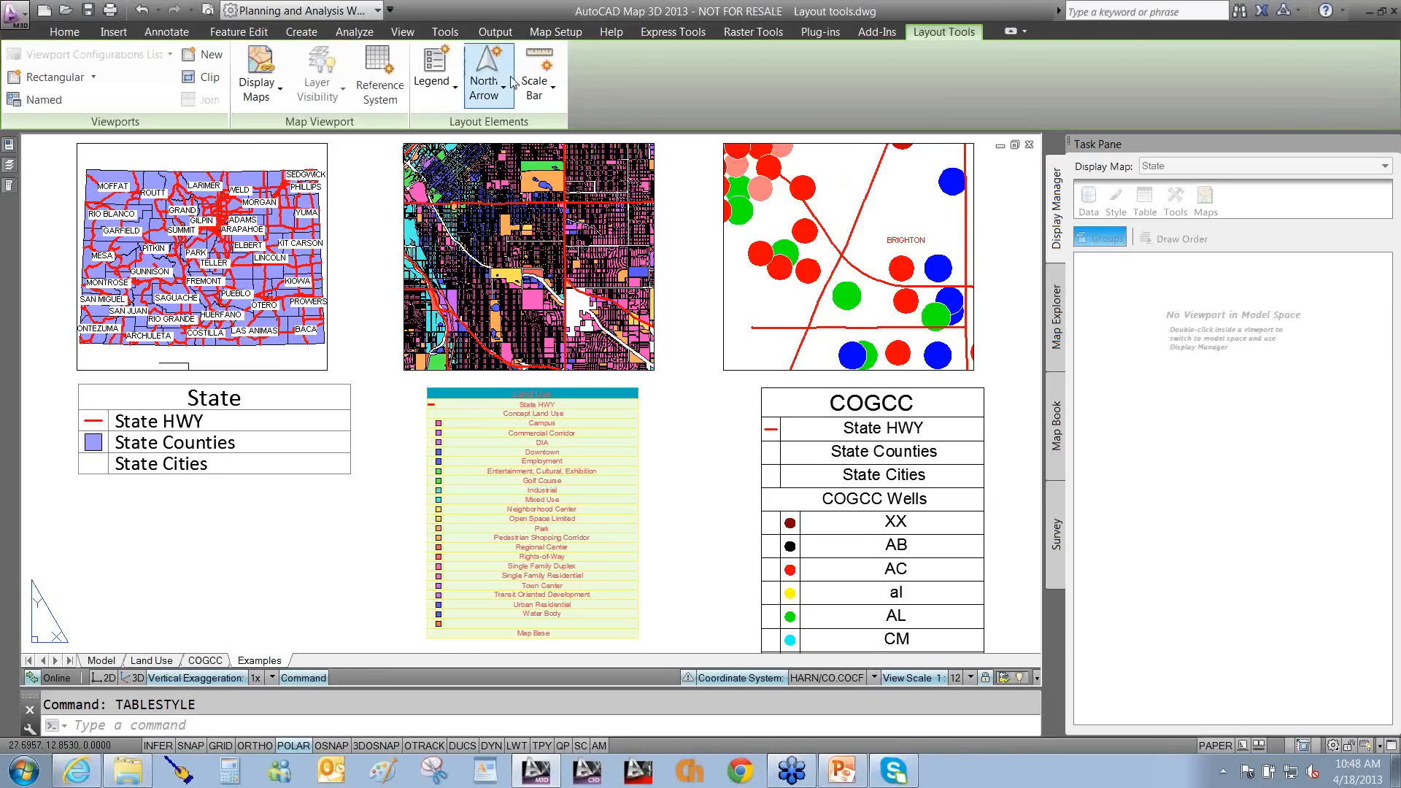
Load Warren's Cool Legend.xml for the Land Use viewport, then erase the old Land Use legend.
click(431, 91)
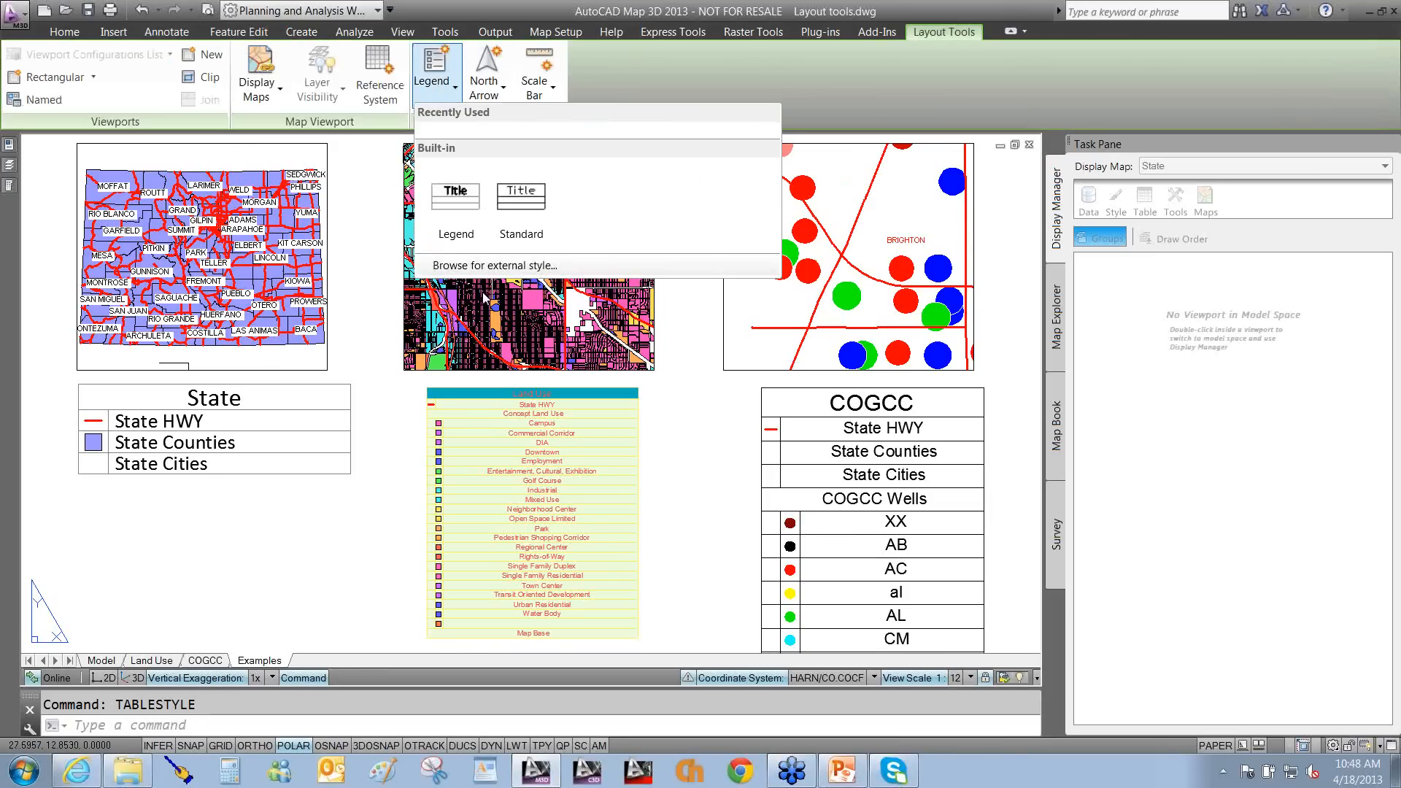
click(475, 269)
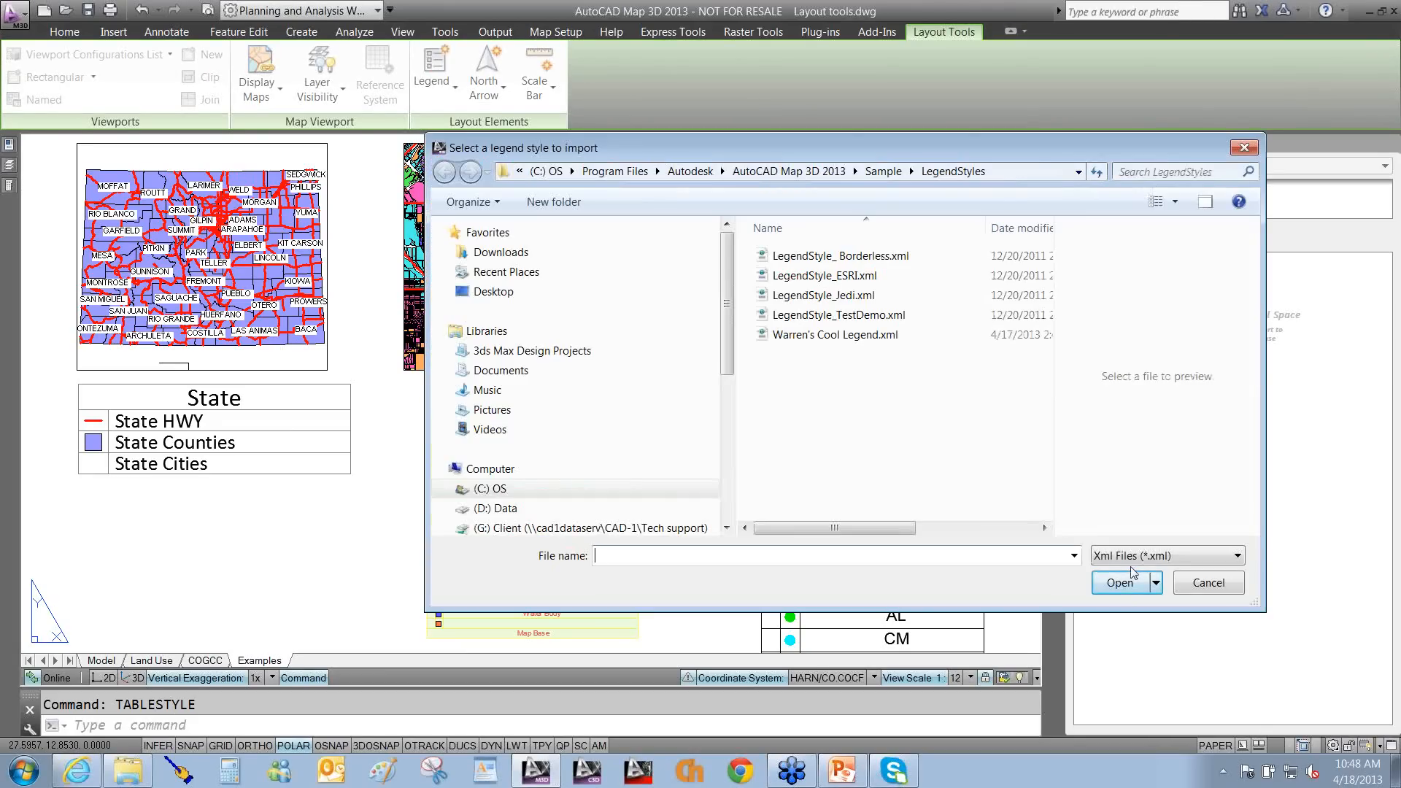
click(857, 337)
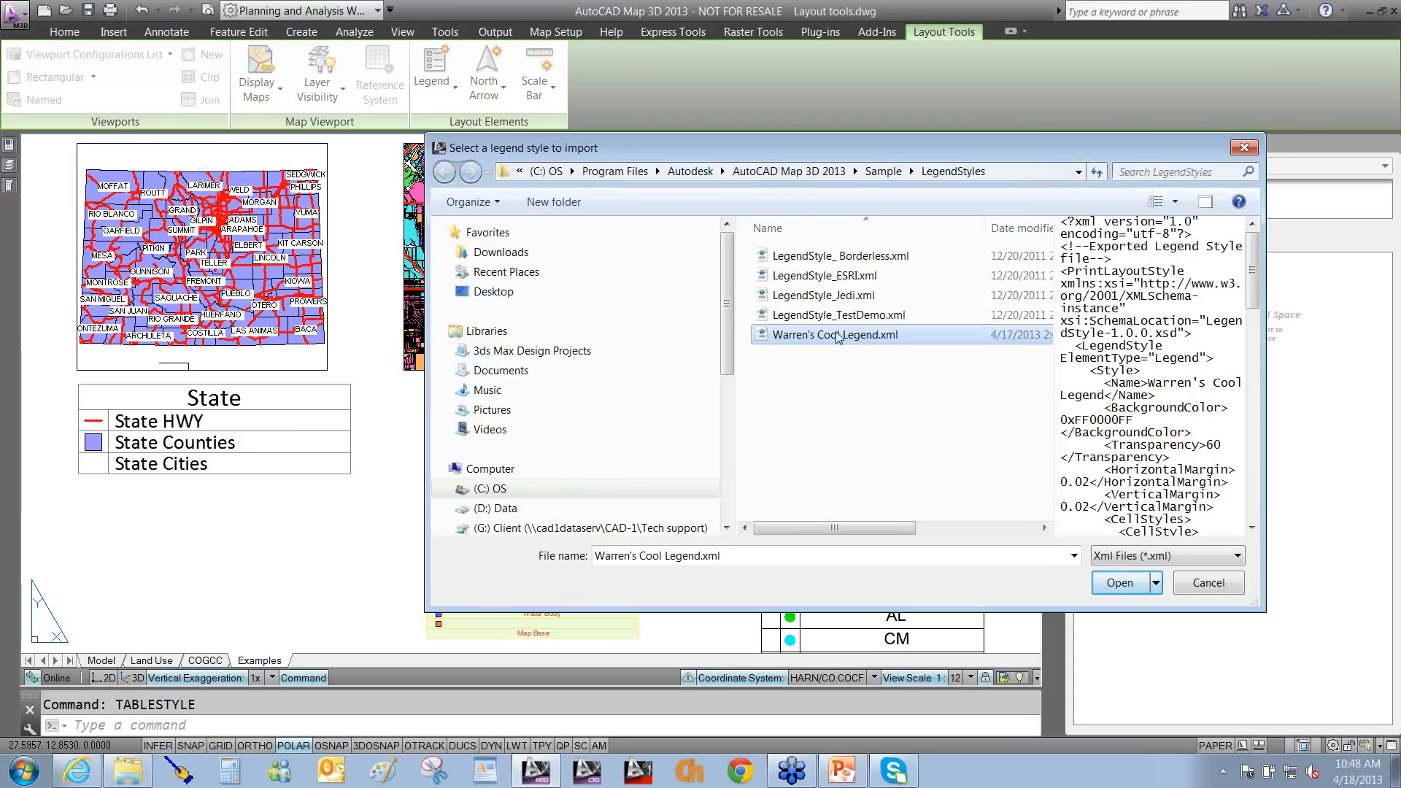
click(1127, 588)
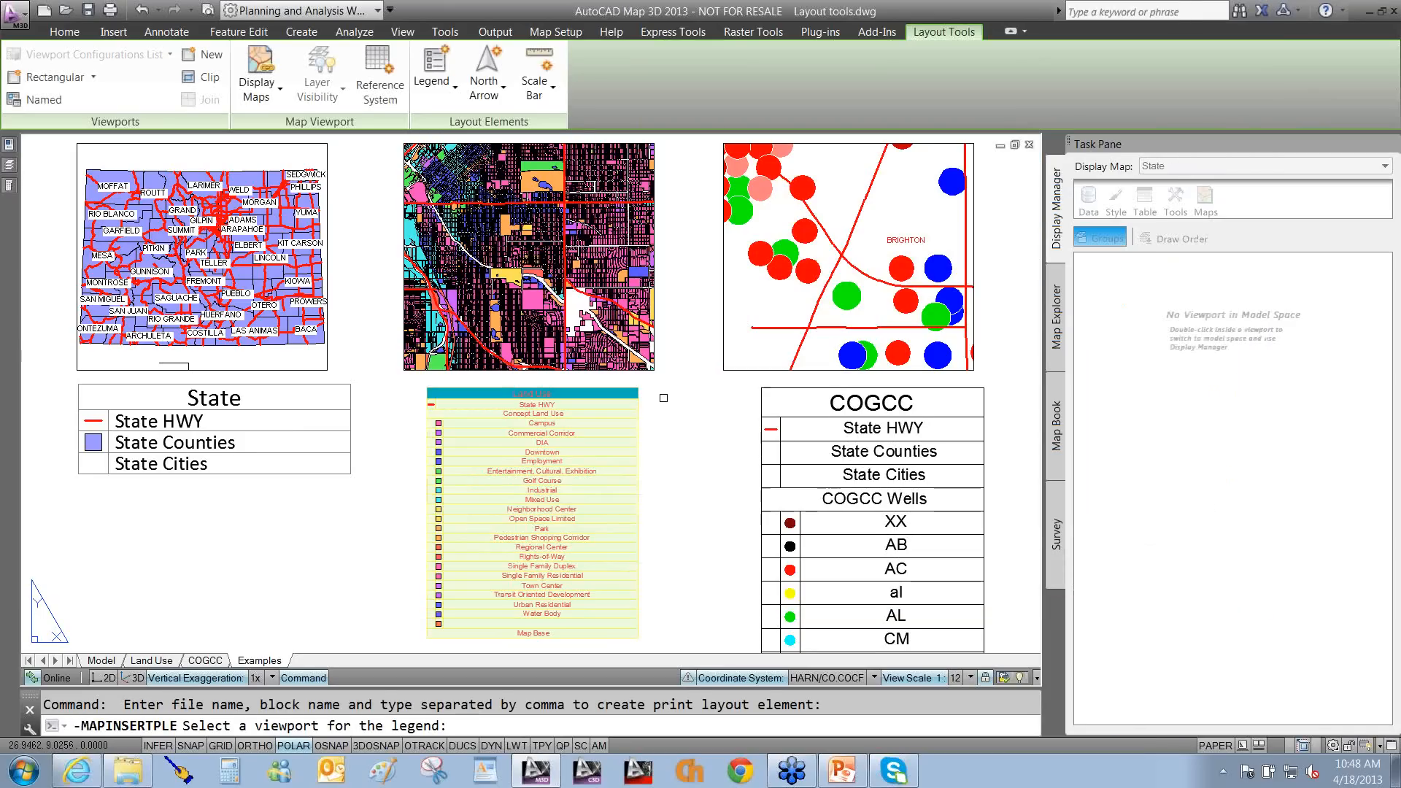
click(652, 369)
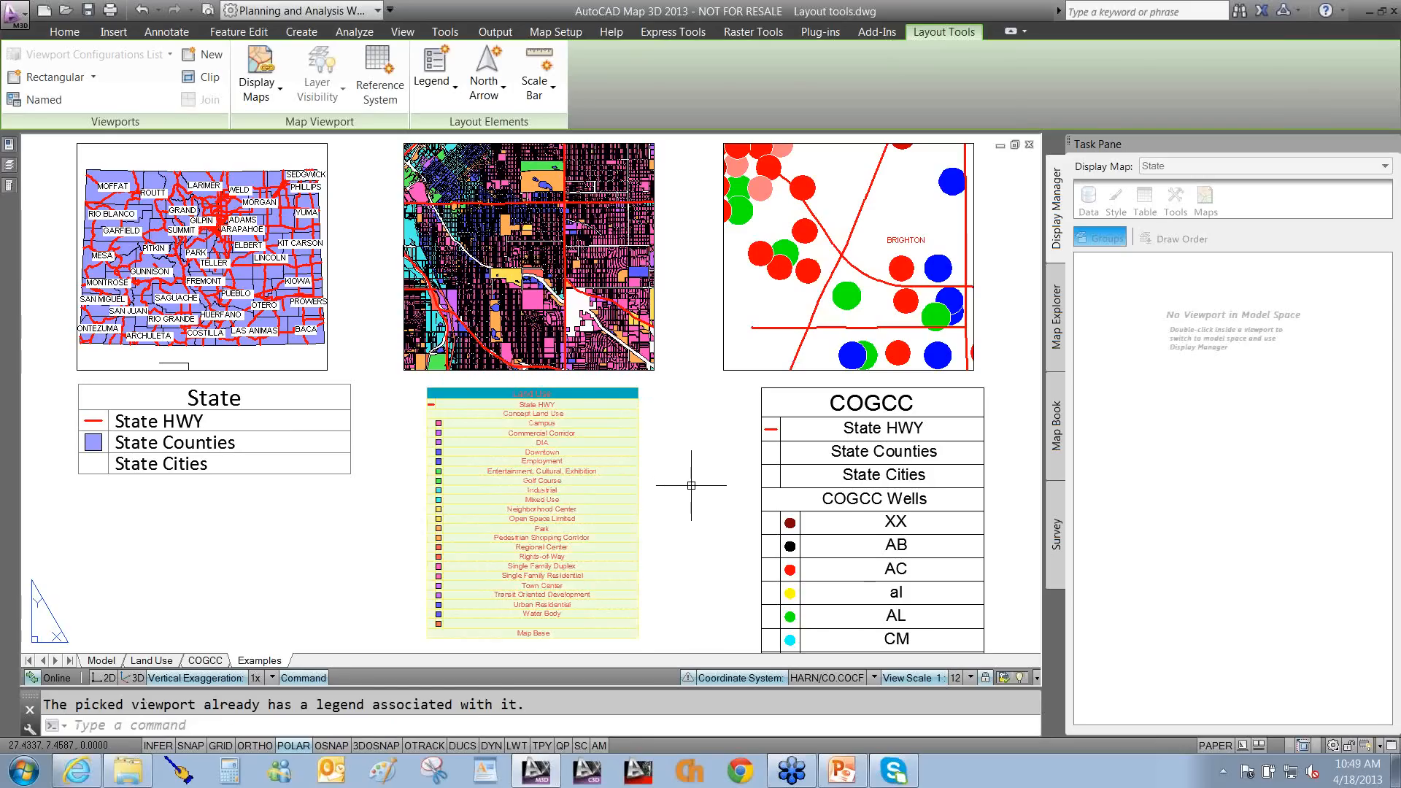
click(682, 486)
click(480, 566)
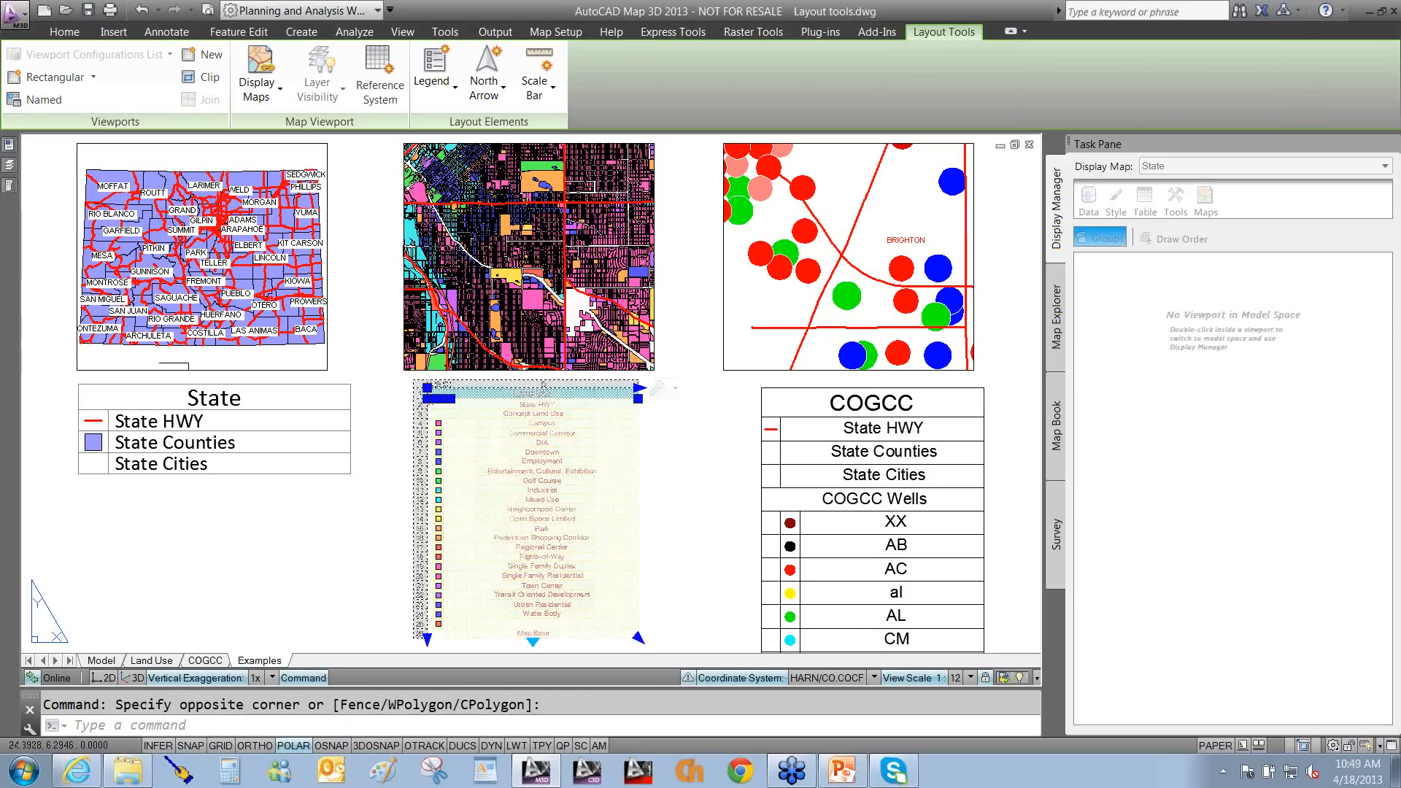
key(Delete)
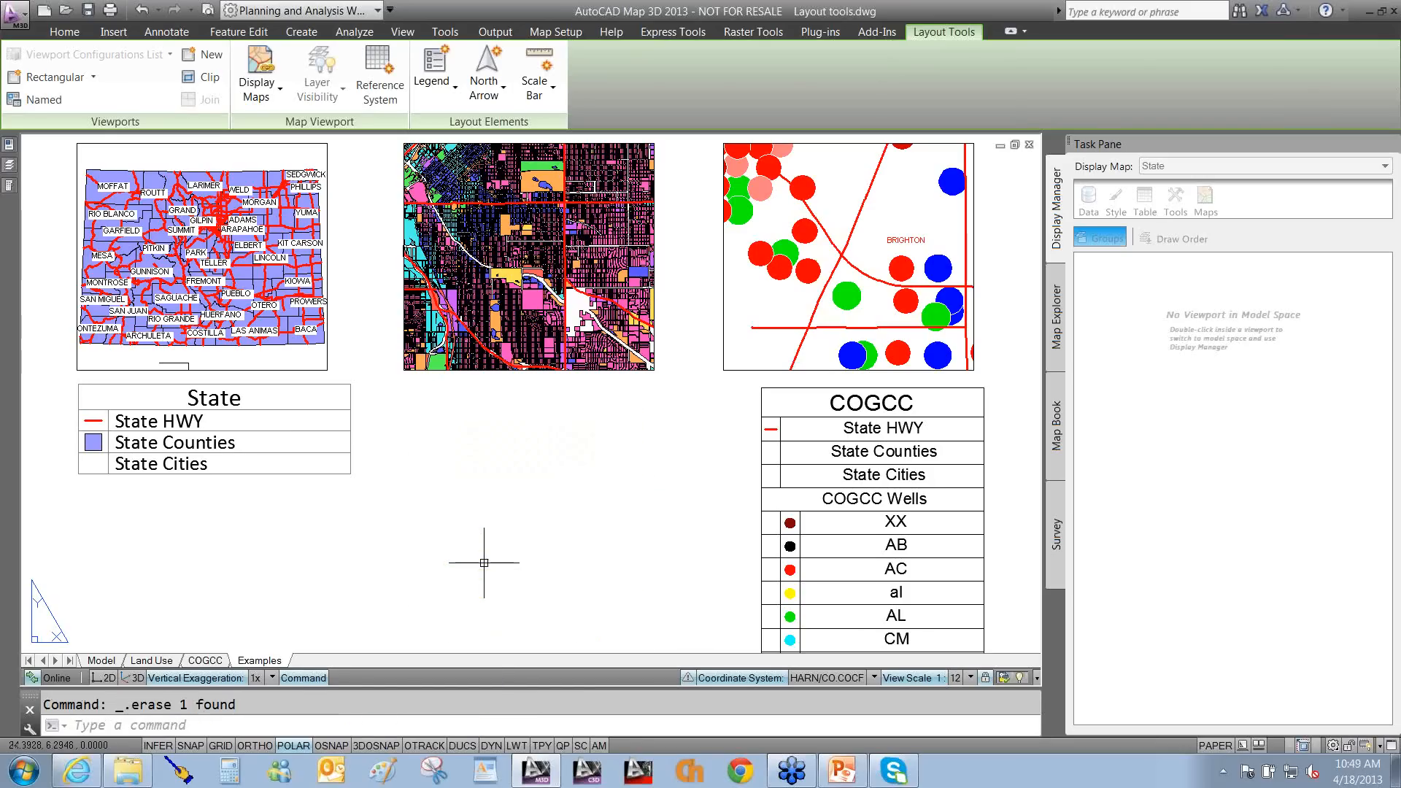
Apply Warren's Cool Legend.xml again, link it to the Land Use viewport and place it below the map.
click(450, 89)
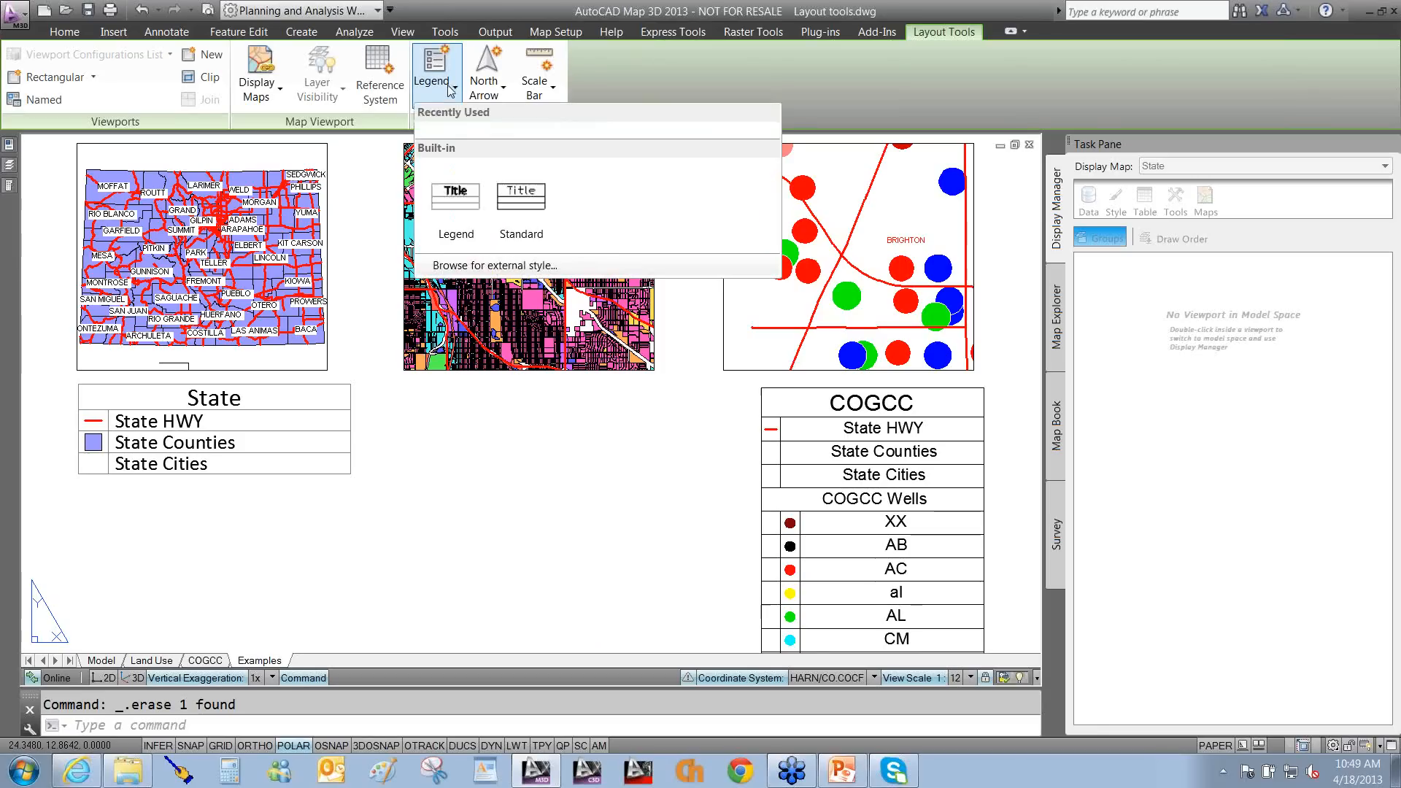
click(456, 266)
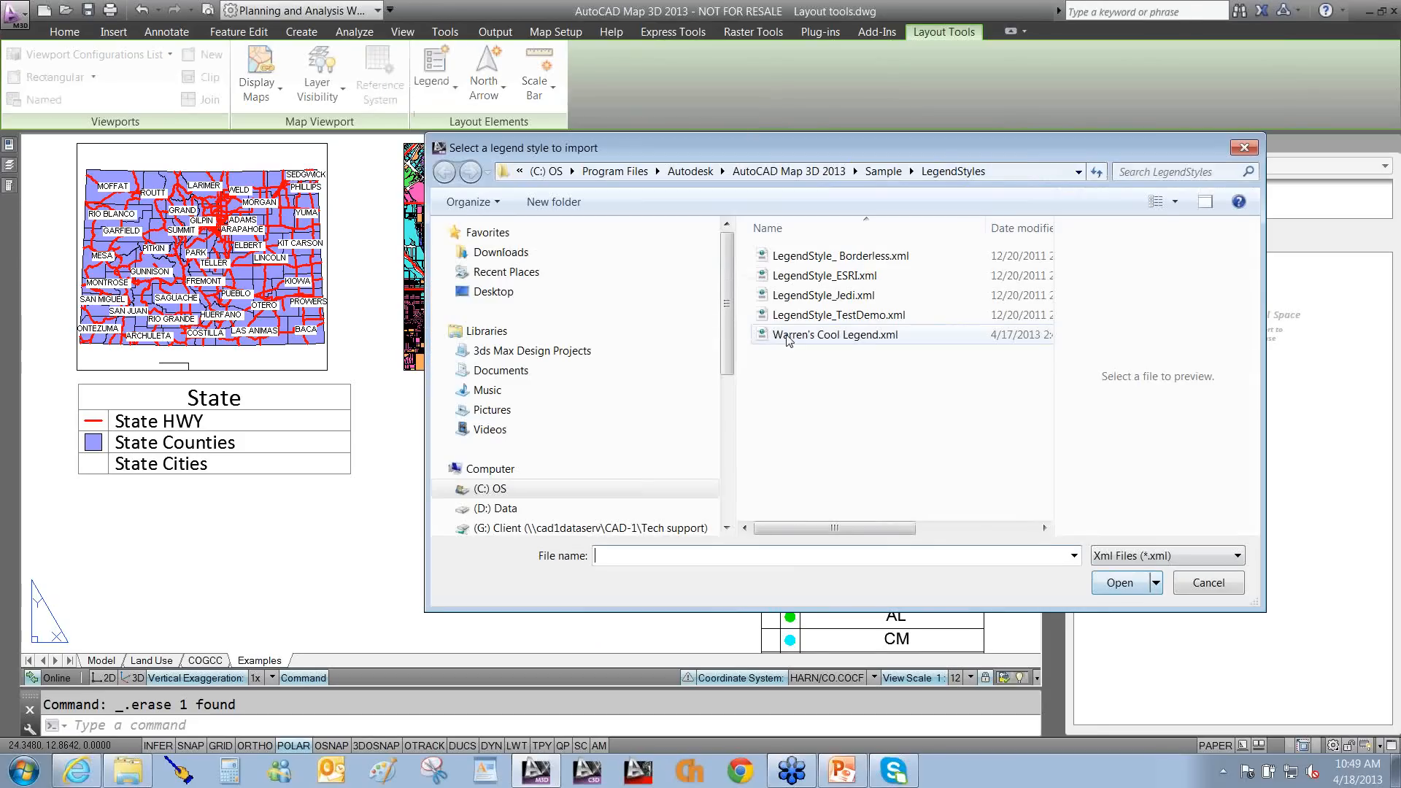
click(787, 340)
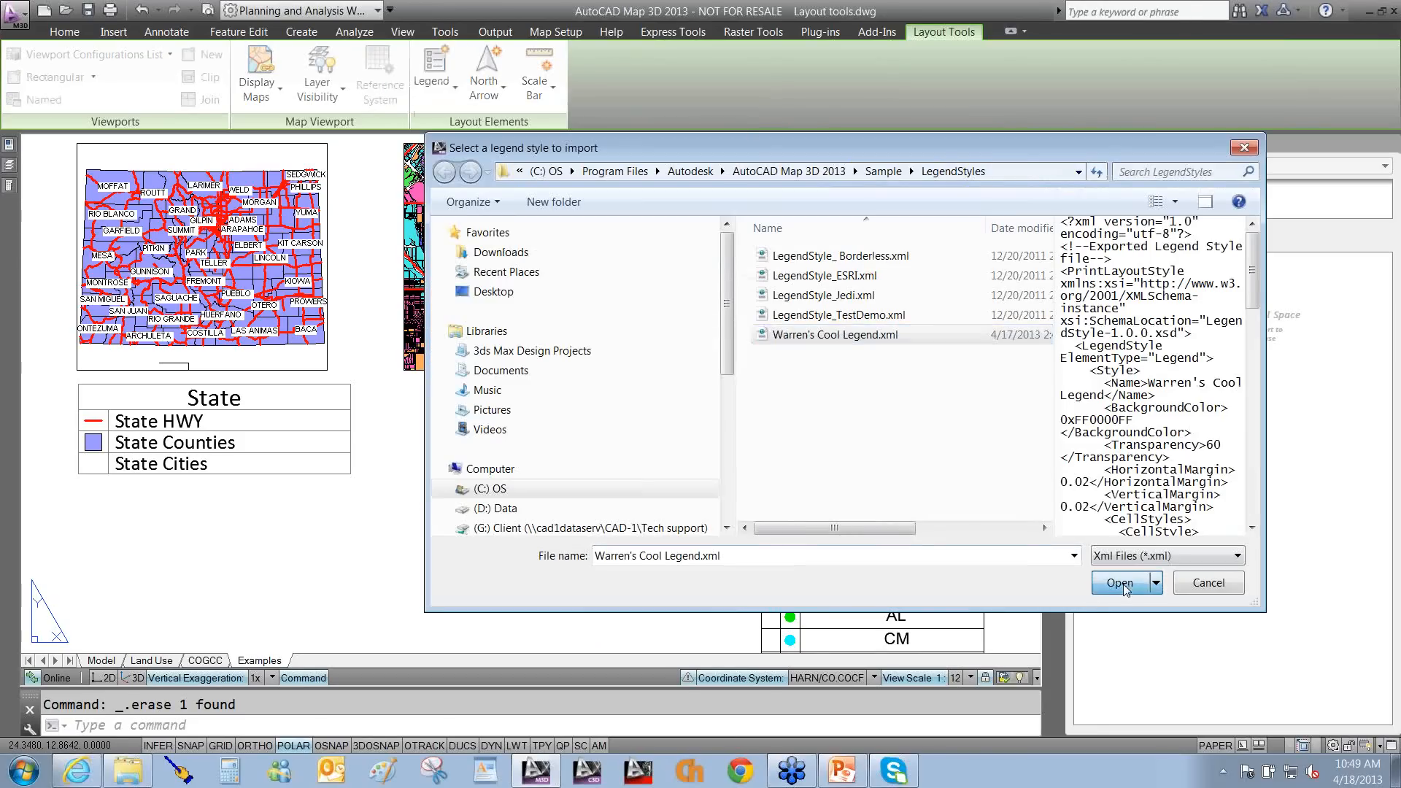
click(1121, 584)
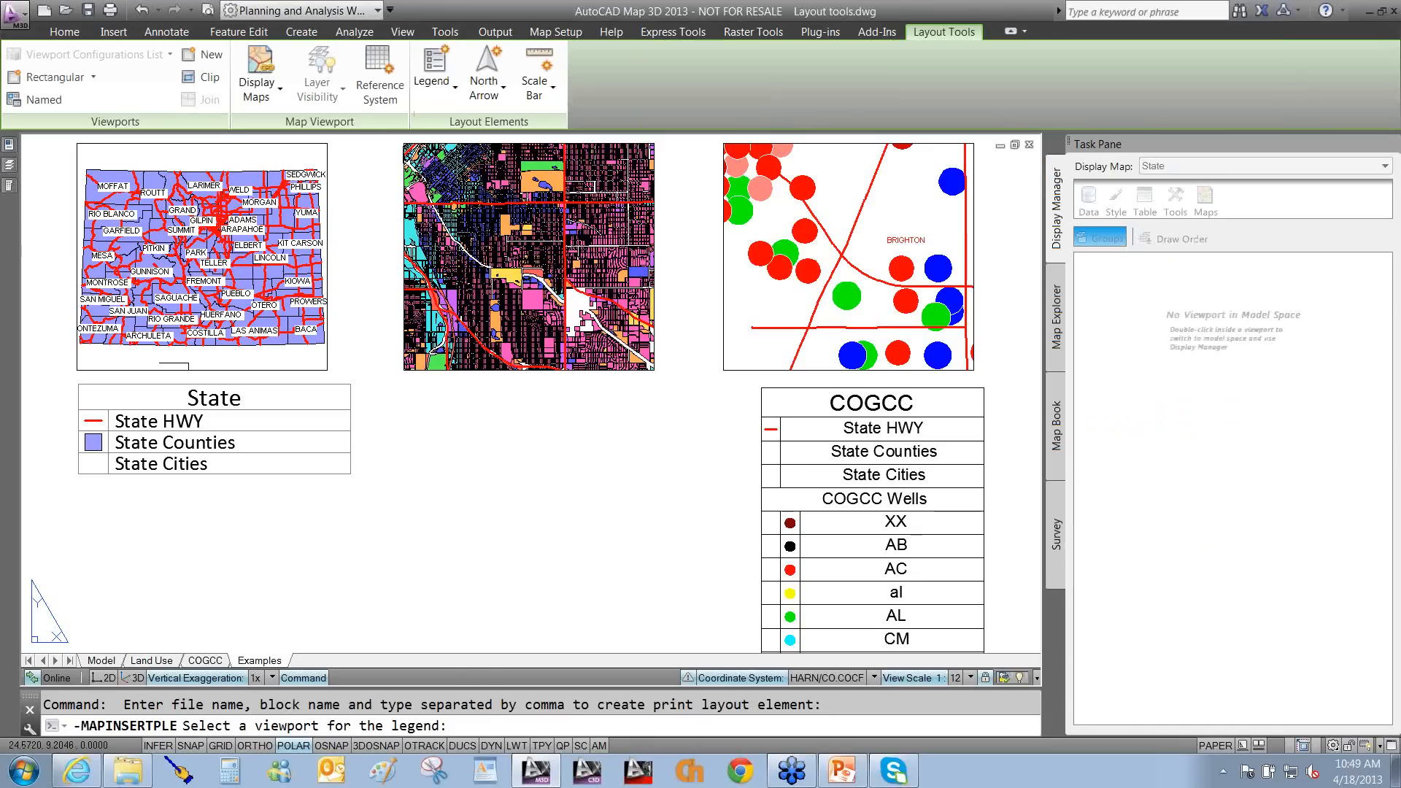
click(509, 370)
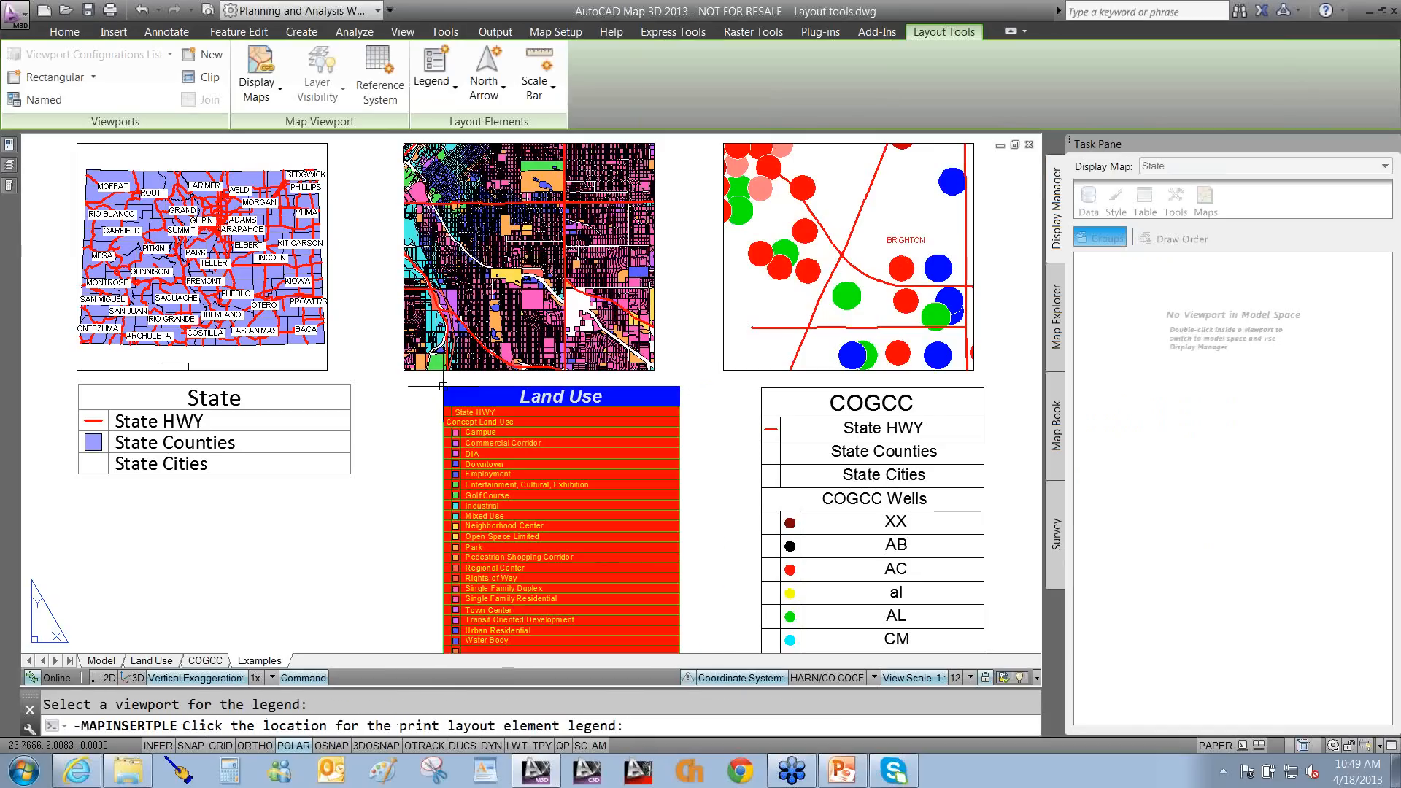
click(443, 385)
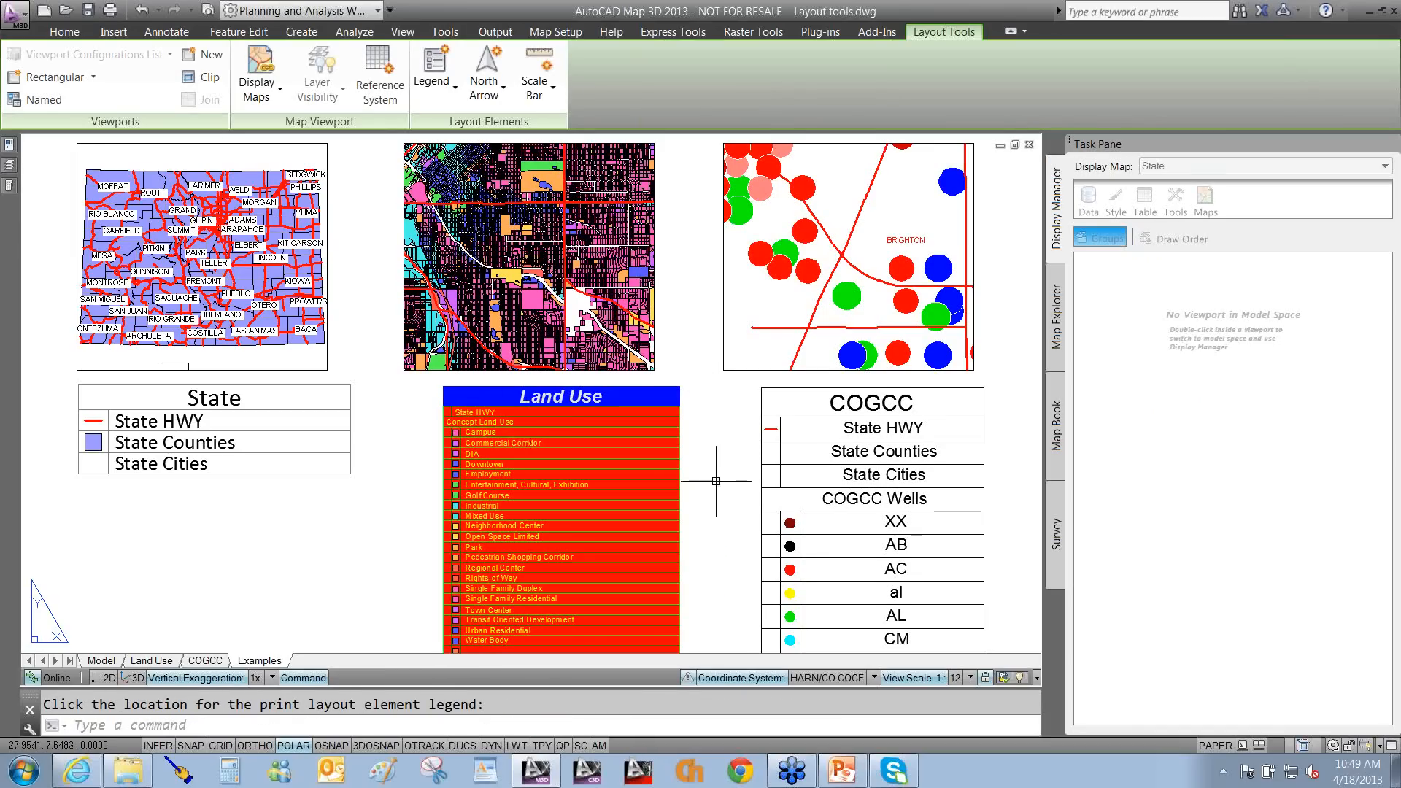
scroll(716, 481, up, 2)
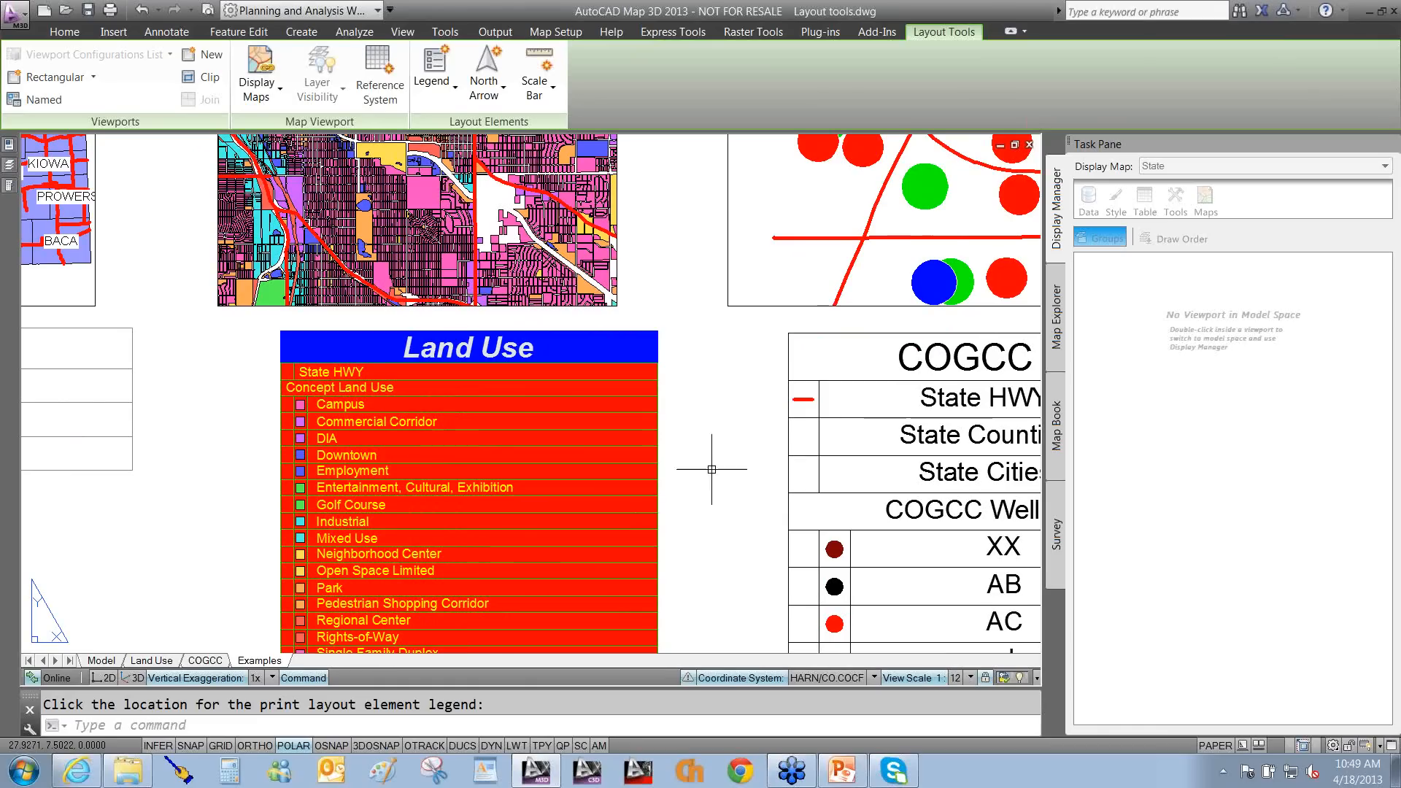
Select the new blue-and-red Land Use legend, review its options, then cancel the table cell selection.
click(653, 361)
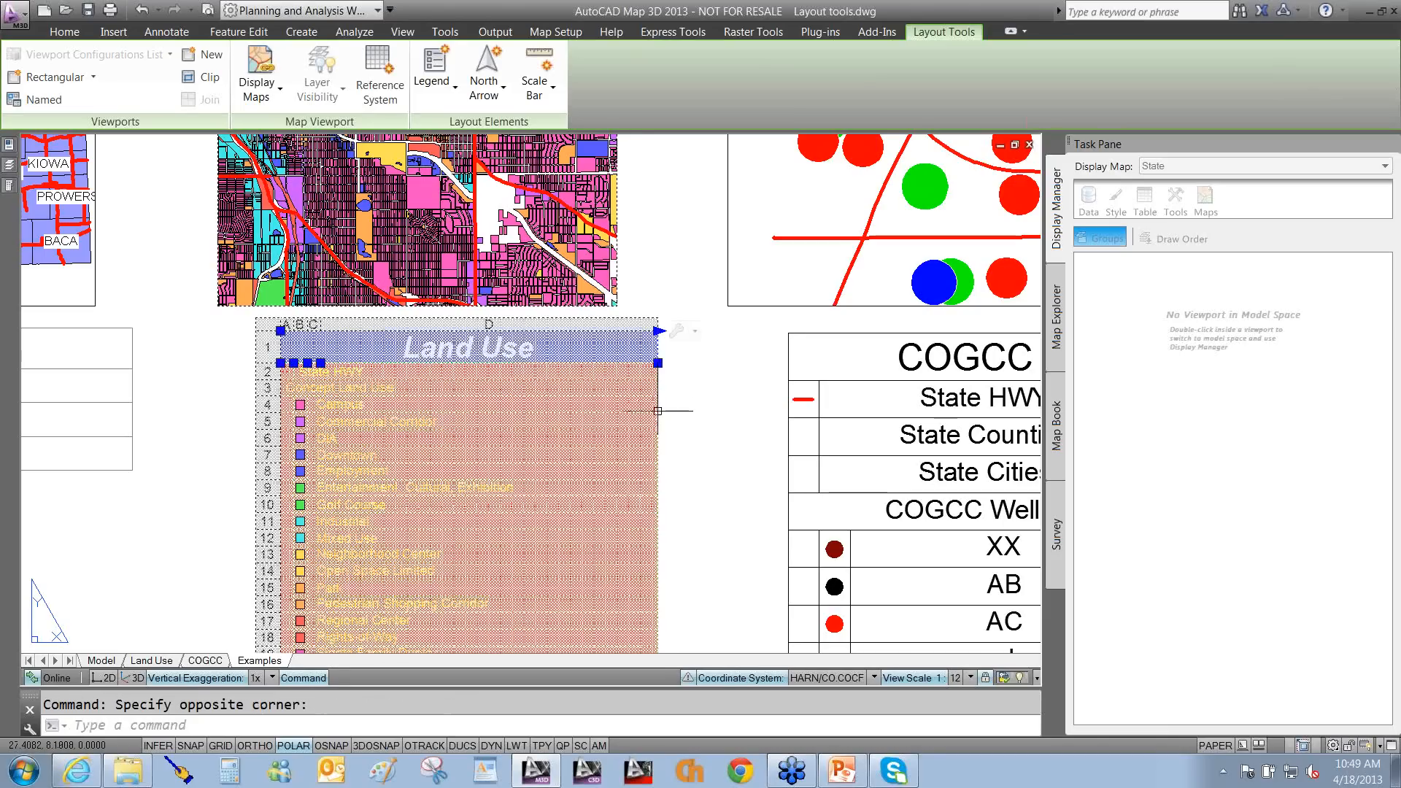
click(696, 332)
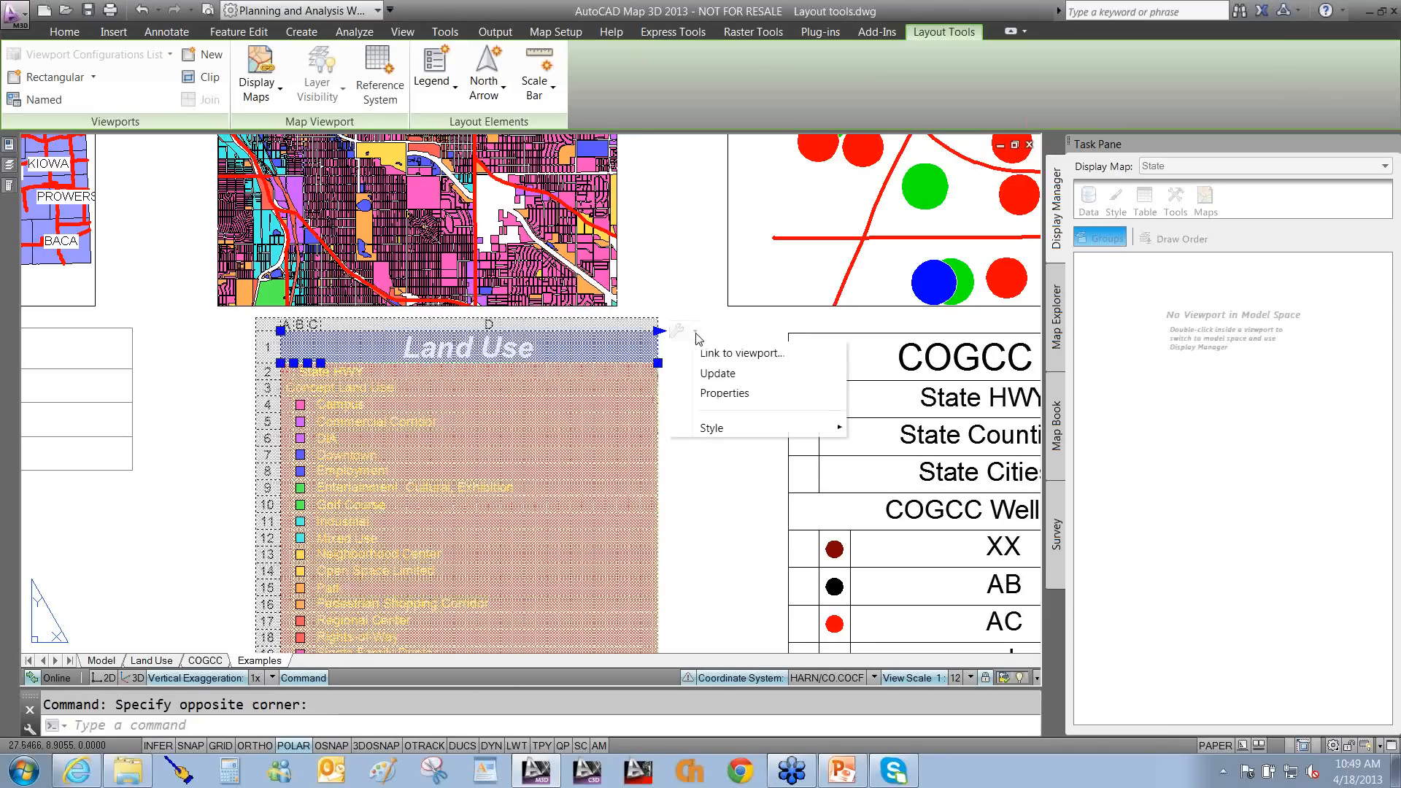
mouse_move(715, 429)
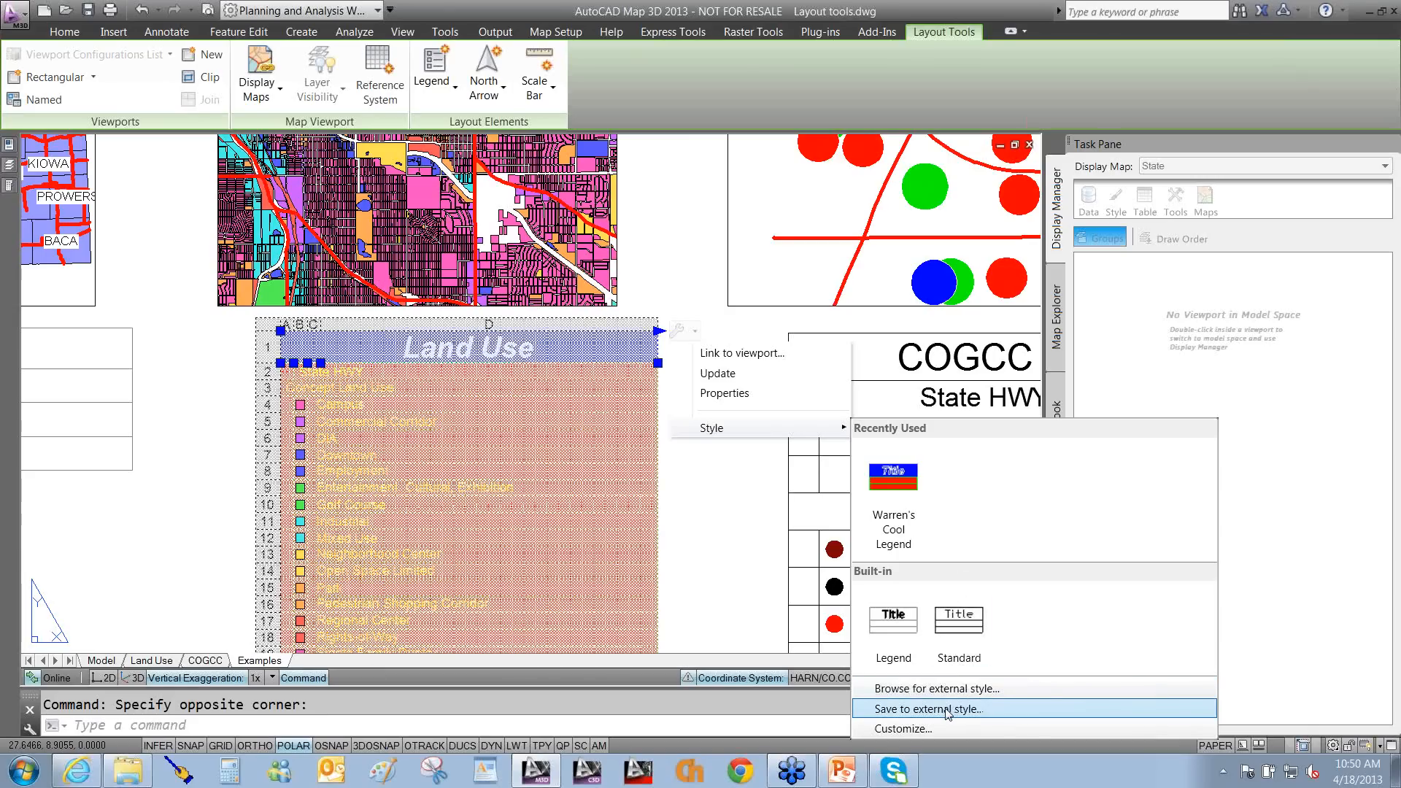
click(743, 523)
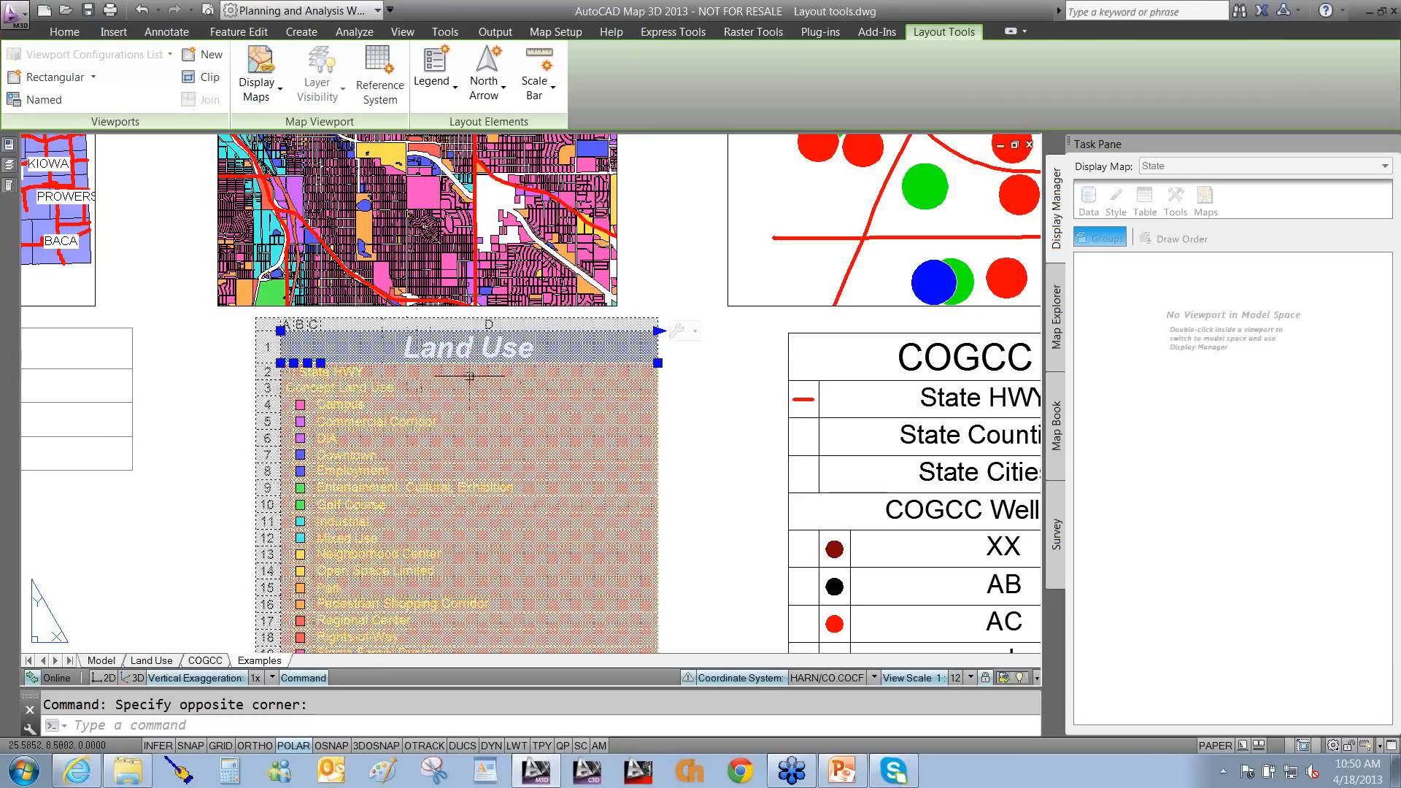
key(Escape)
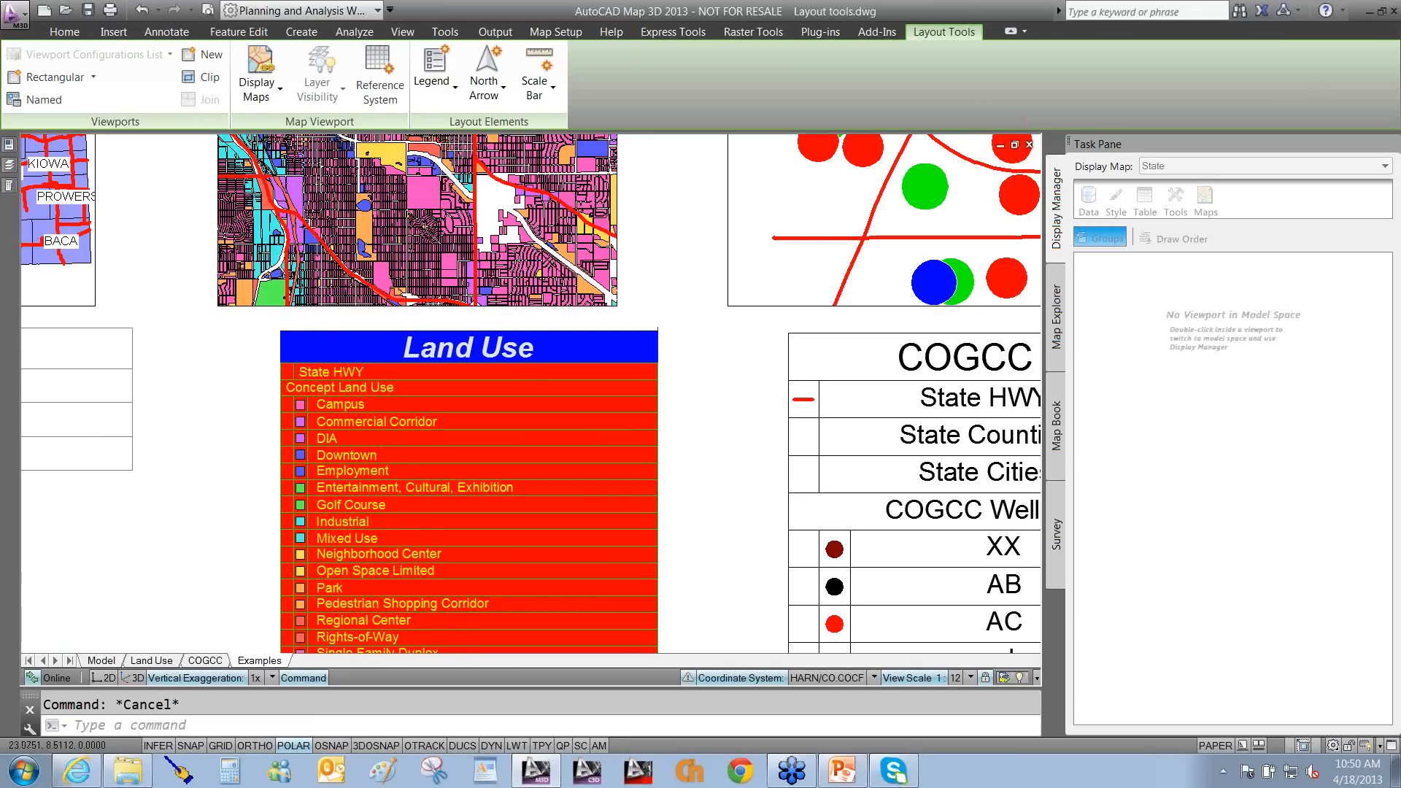
Inside the Land Use viewport, match layers like Pedestrian Shopping Corridor to the legend, then return to paper space.
scroll(210, 372, down, 2)
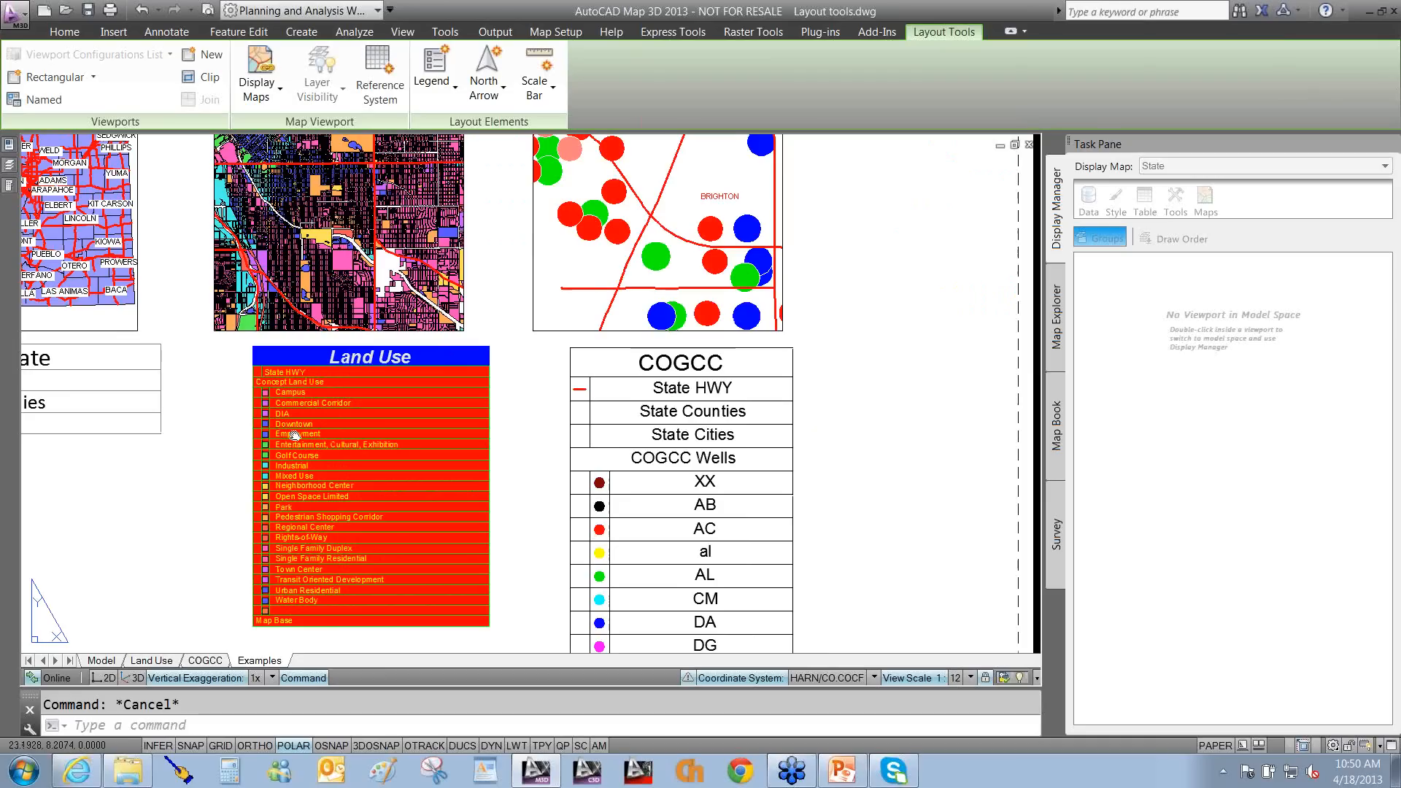
middle_drag(338, 175, 418, 212)
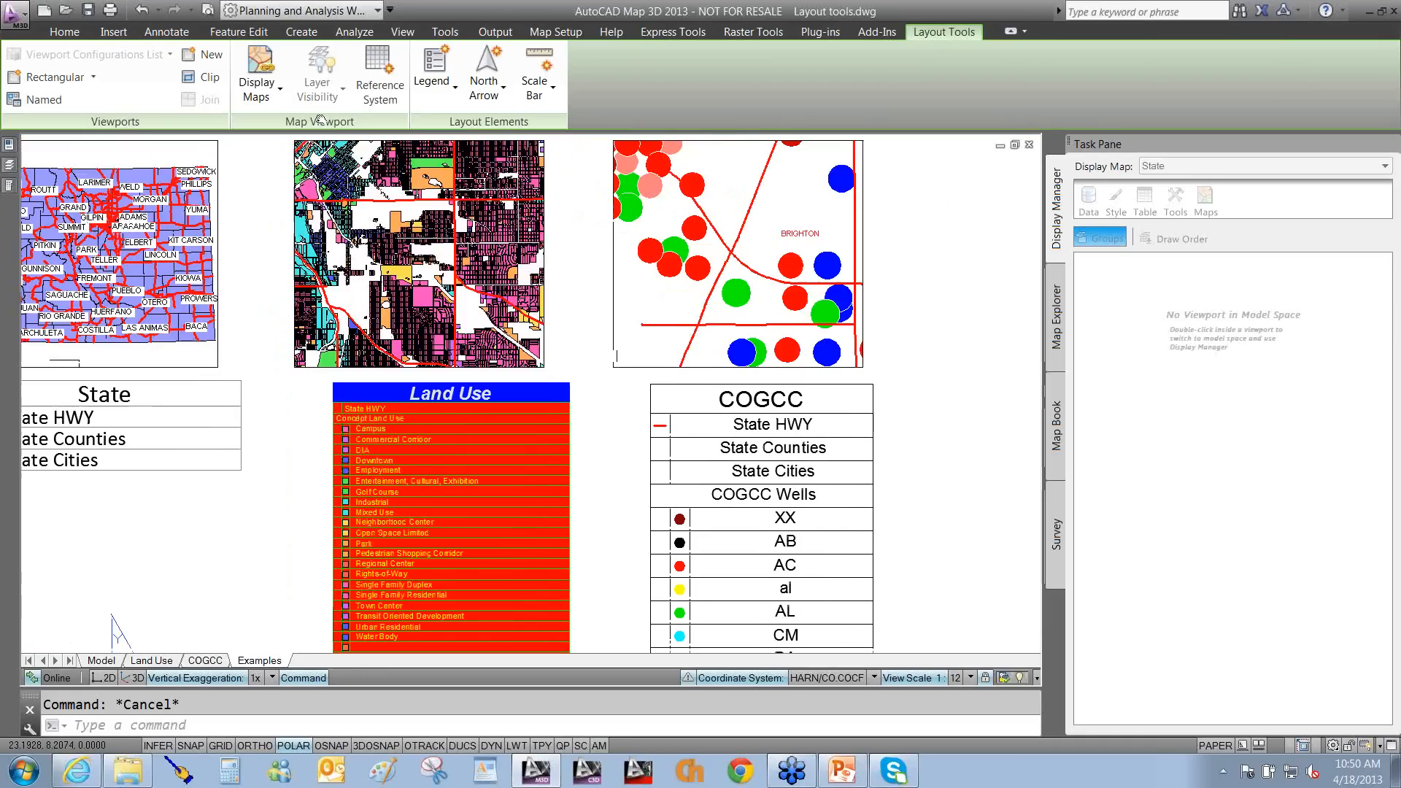
double_click(504, 281)
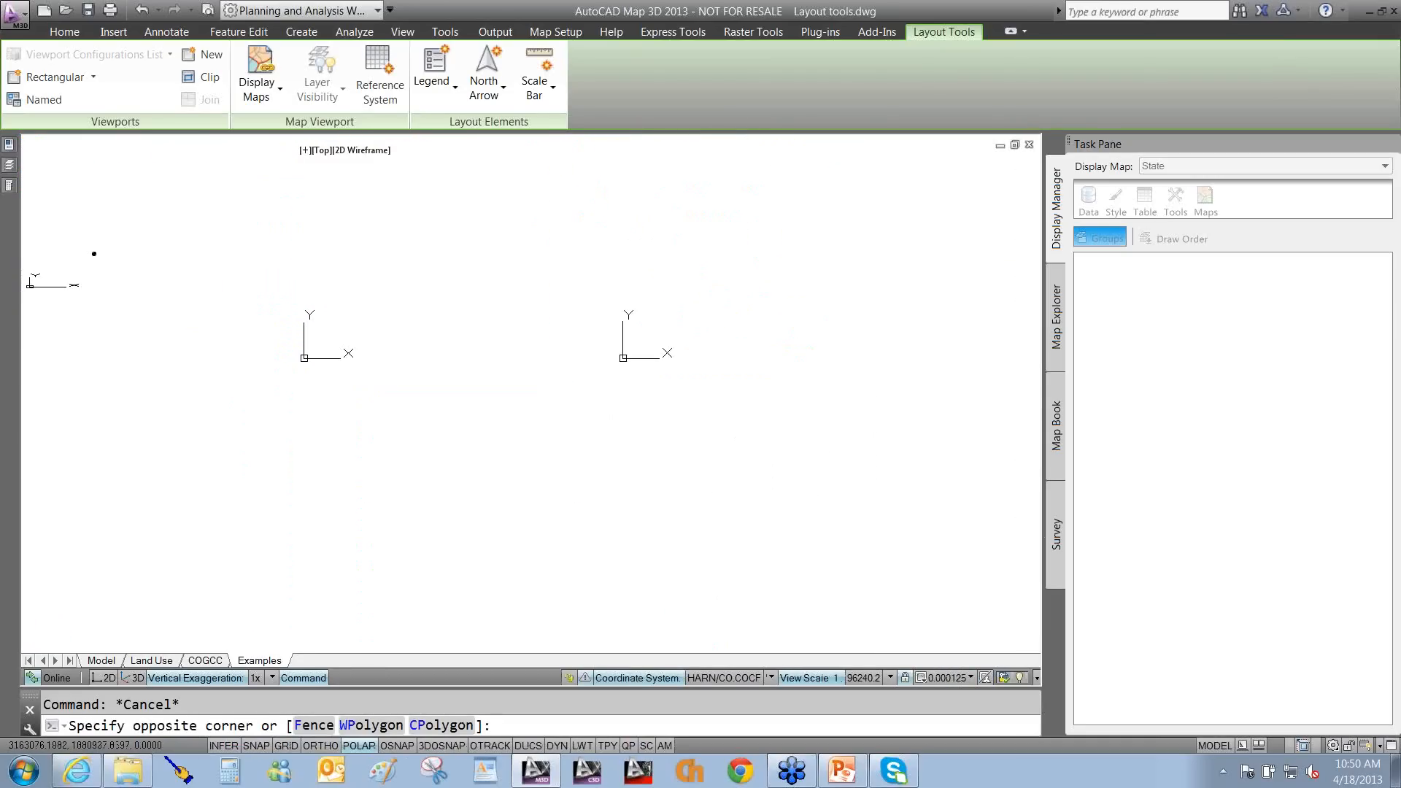
drag(590, 353, 1100, 422)
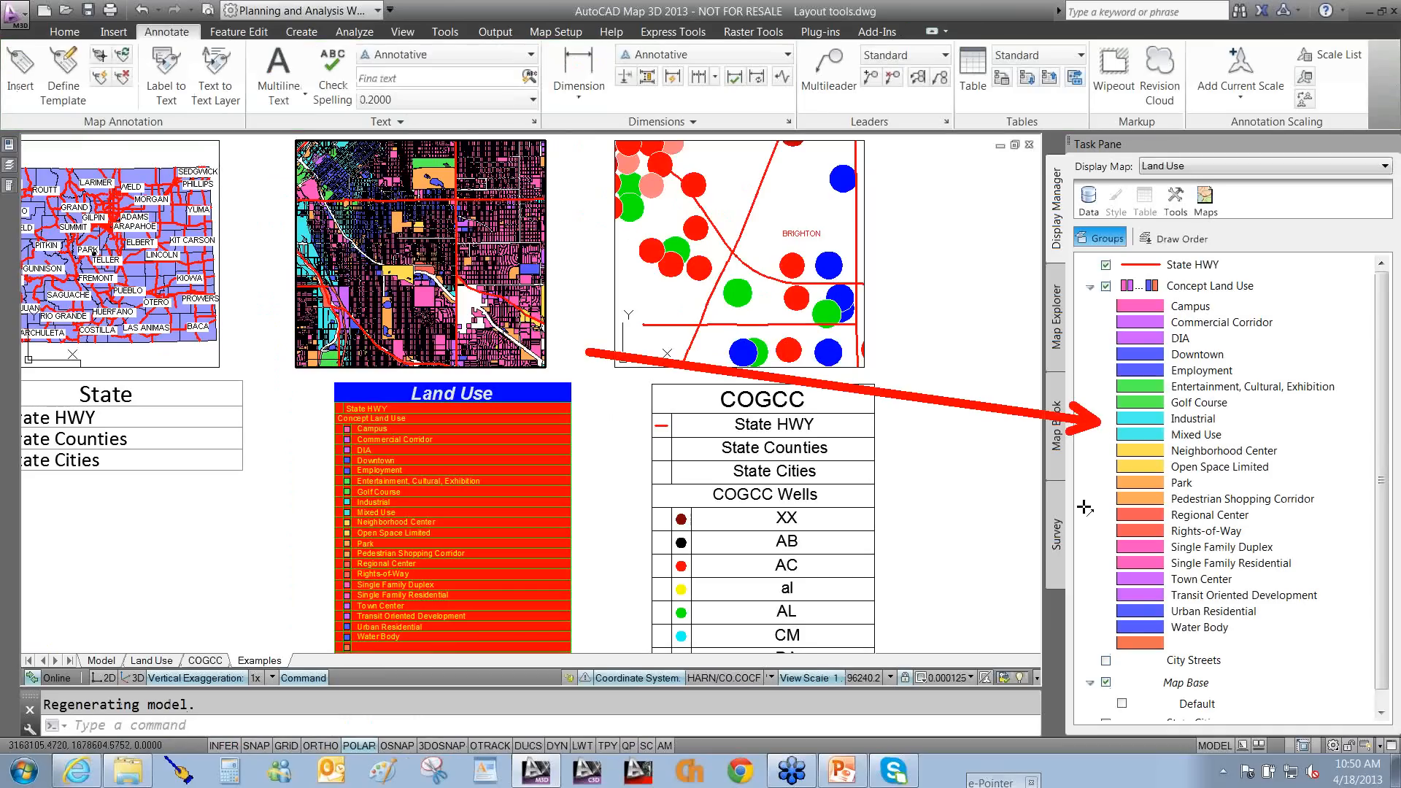
mouse_move(1107, 506)
mouse_down()
mouse_move(912, 489)
mouse_move(613, 504)
mouse_move(449, 558)
mouse_move(460, 562)
mouse_up()
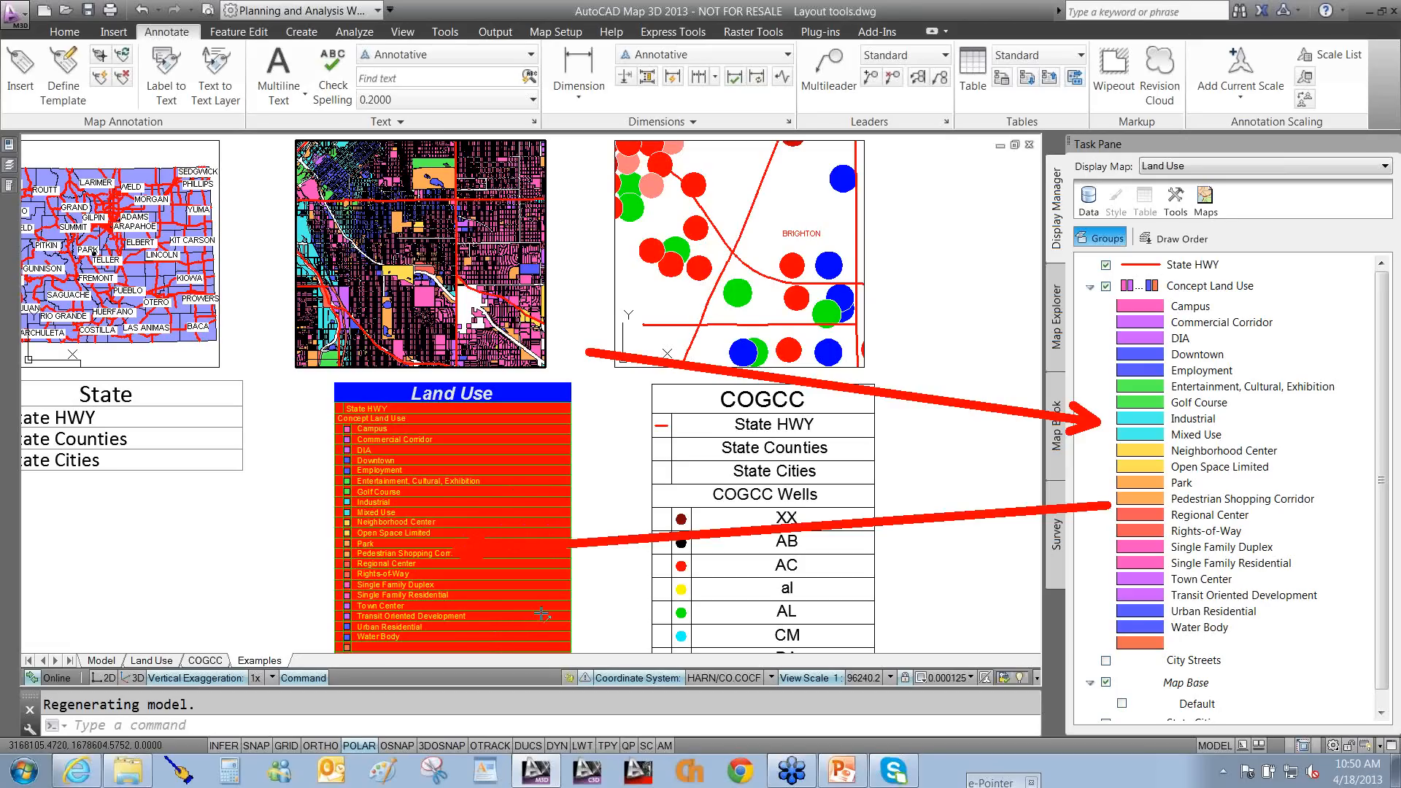
drag(1104, 460, 598, 536)
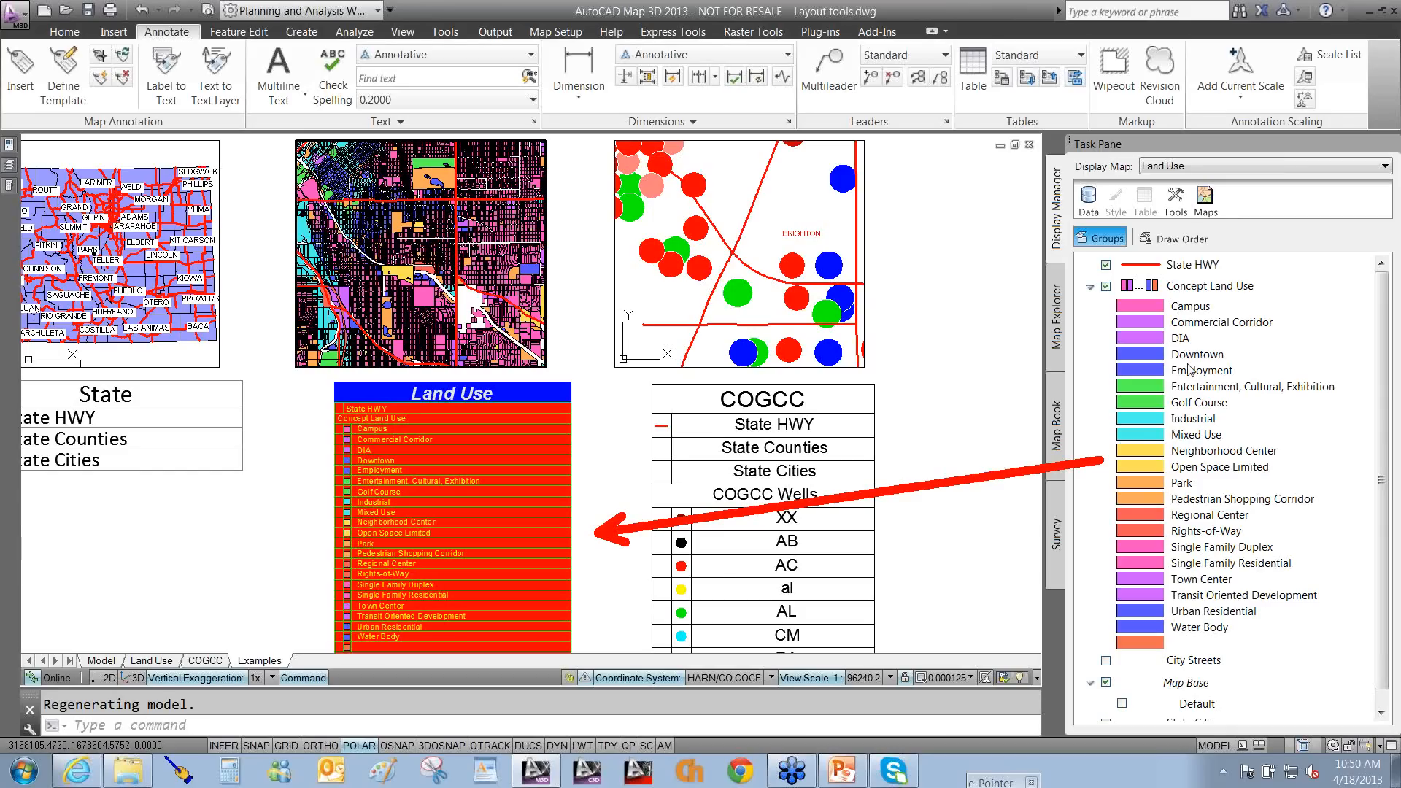
key(Escape)
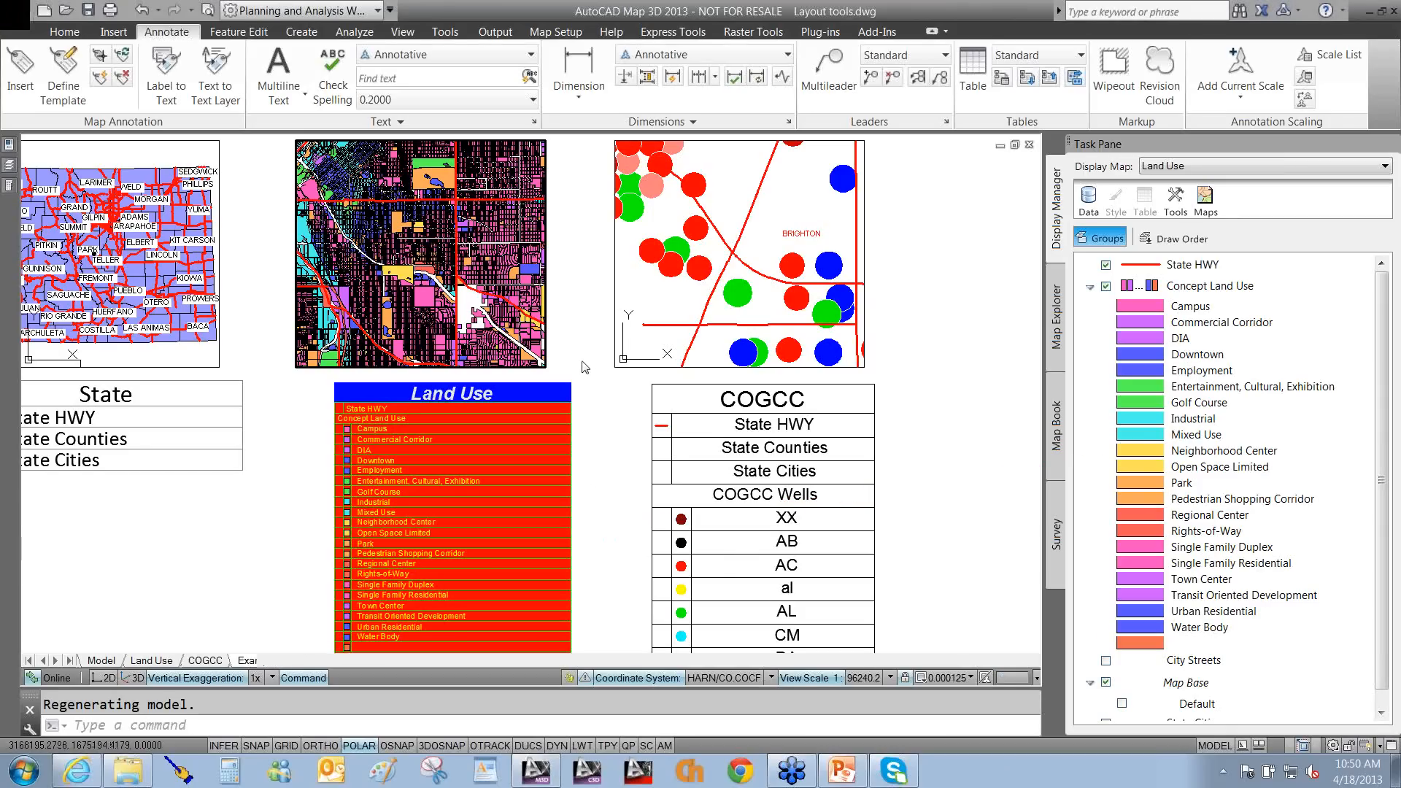
double_click(582, 365)
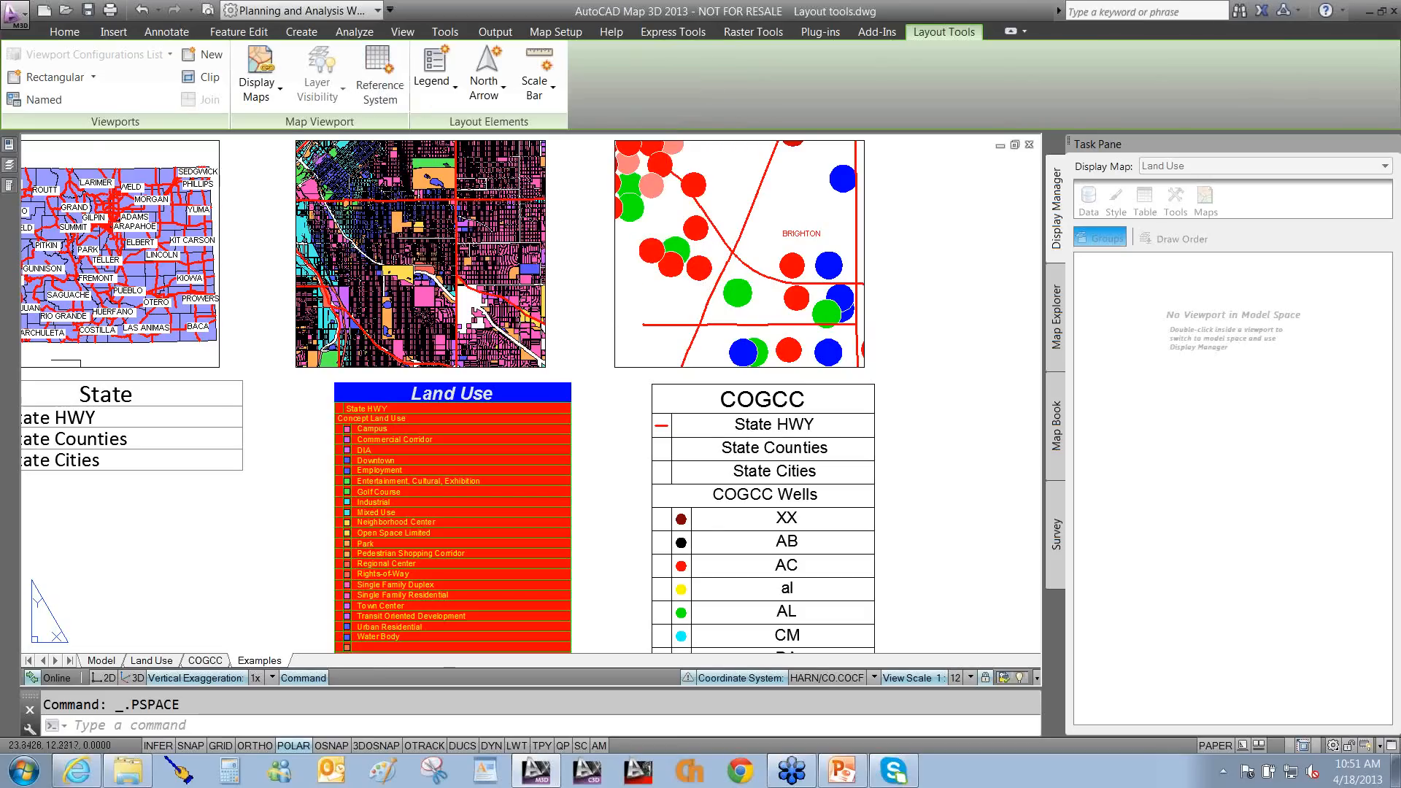
Zoom out and pan across the Examples sheet to reveal its sample north arrows, scale bars and legends.
middle_drag(256, 531, 257, 531)
scroll(269, 535, down, 2)
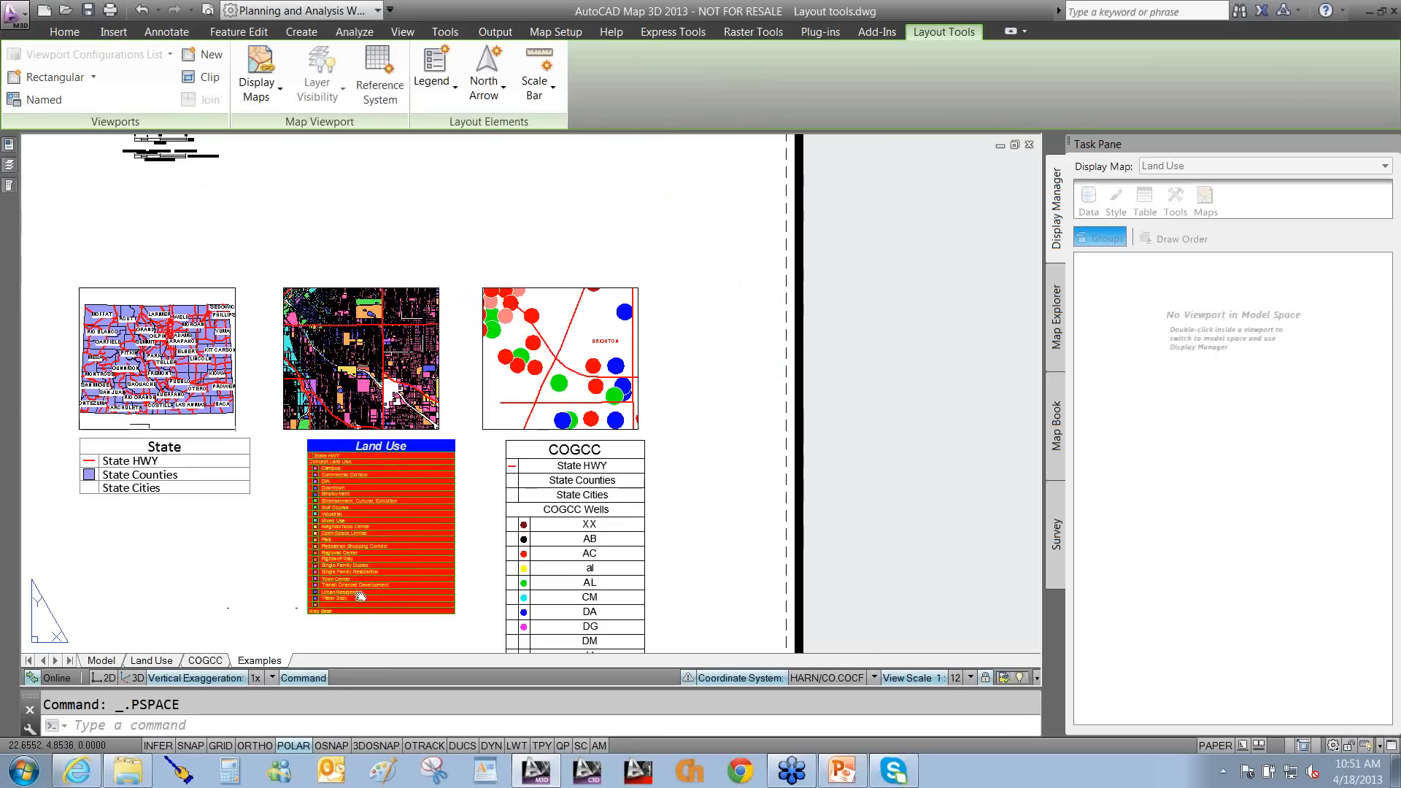
middle_drag(540, 546, 842, 479)
middle_drag(505, 489, 563, 485)
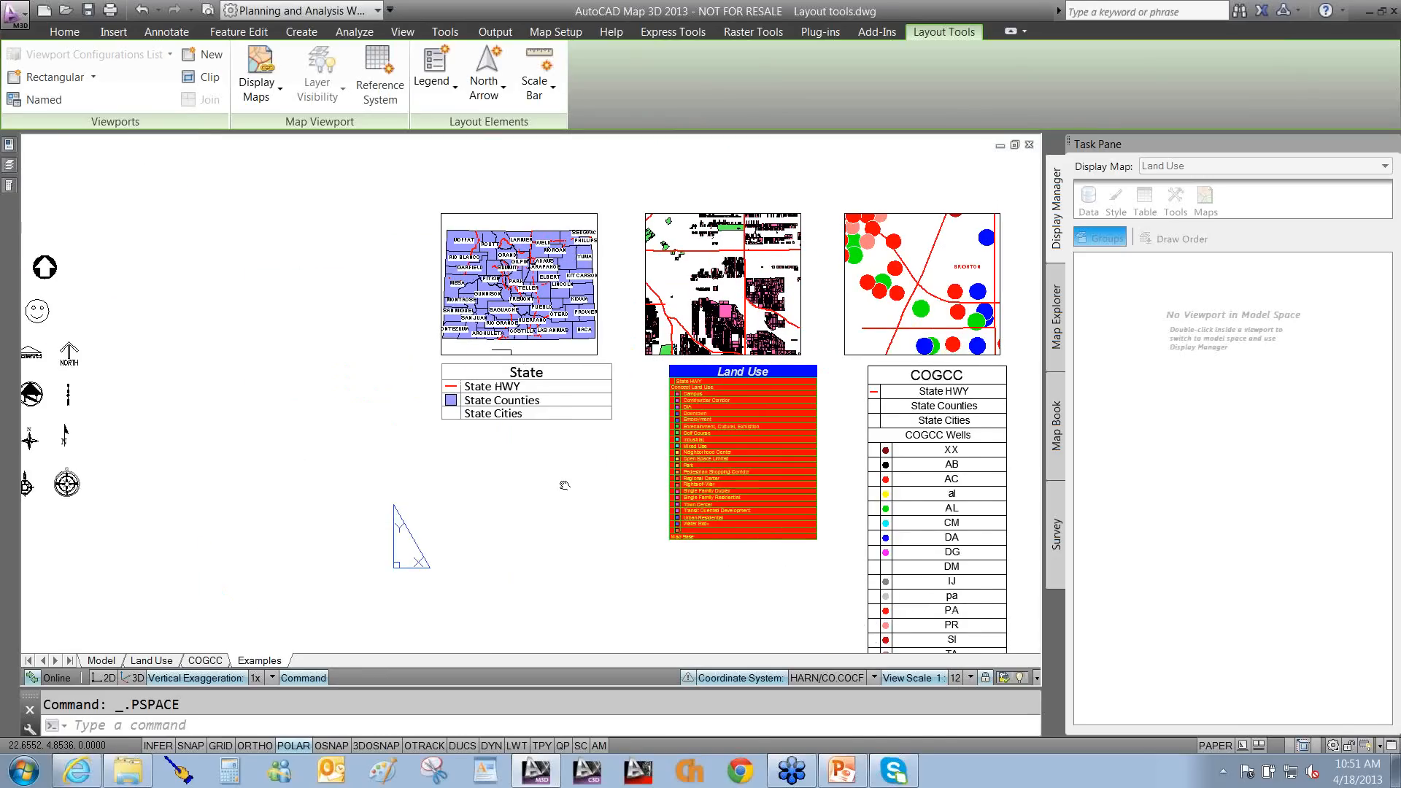
middle_drag(443, 493, 467, 496)
middle_drag(274, 350, 277, 351)
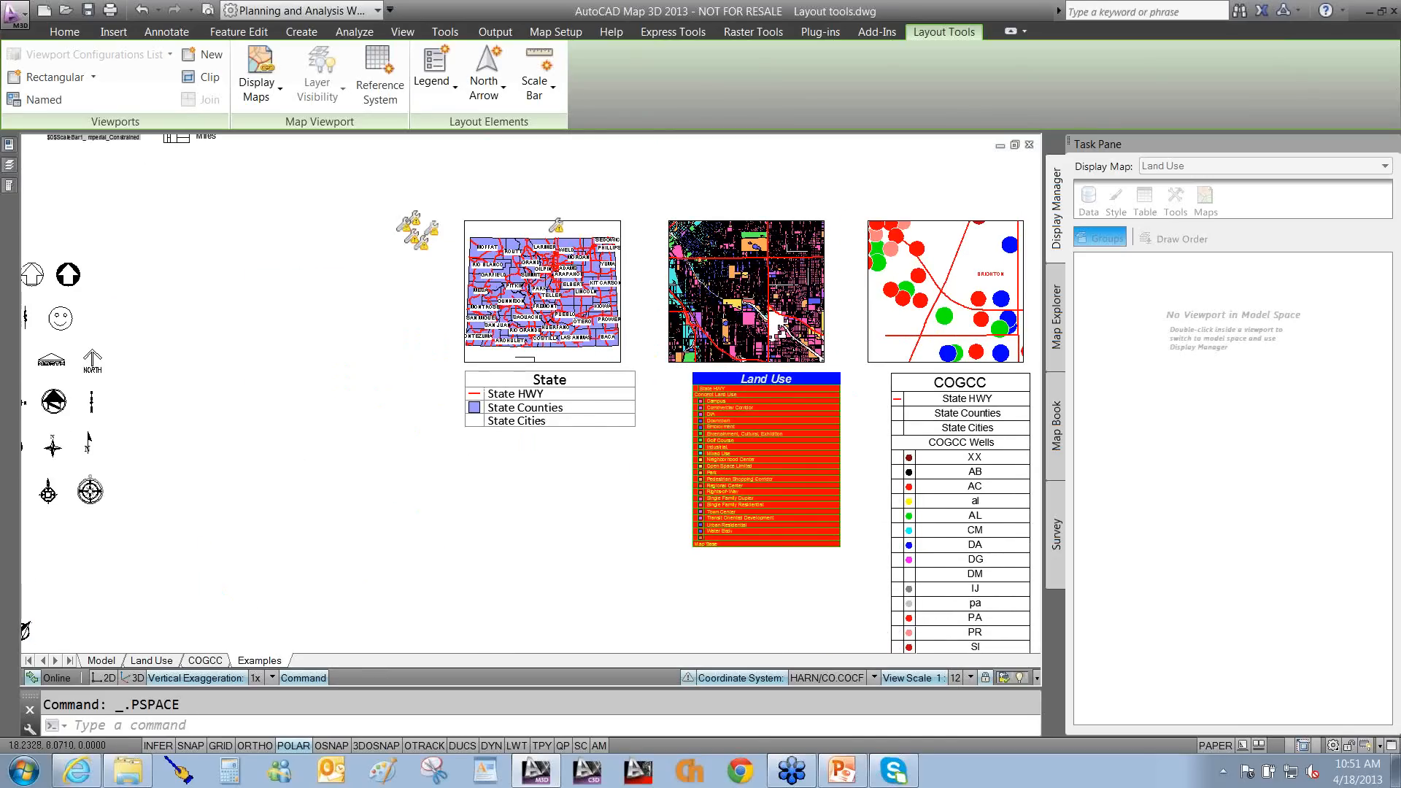
scroll(467, 487, down, 2)
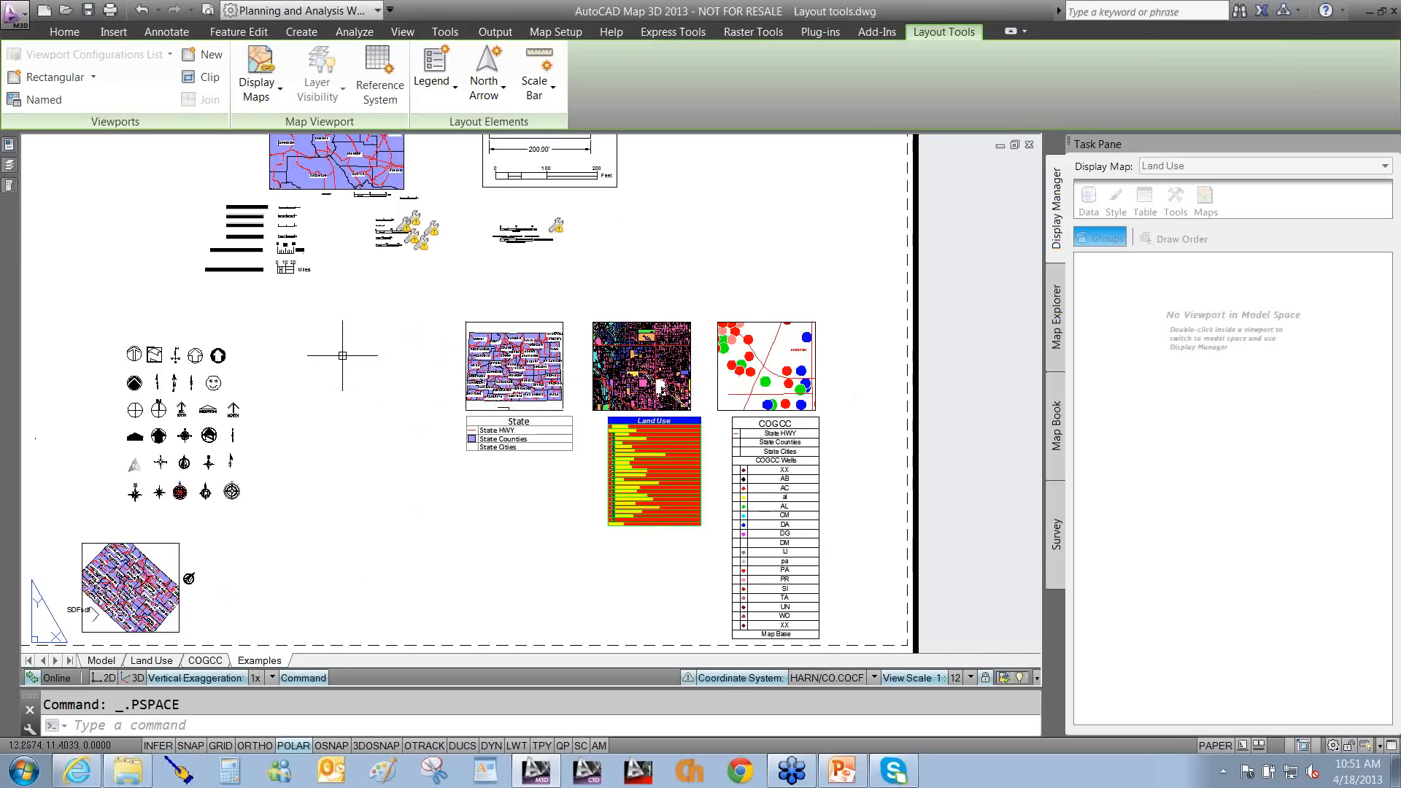
Show the finished COGCC sheet with its wells map, legend, key map and title block.
click(198, 661)
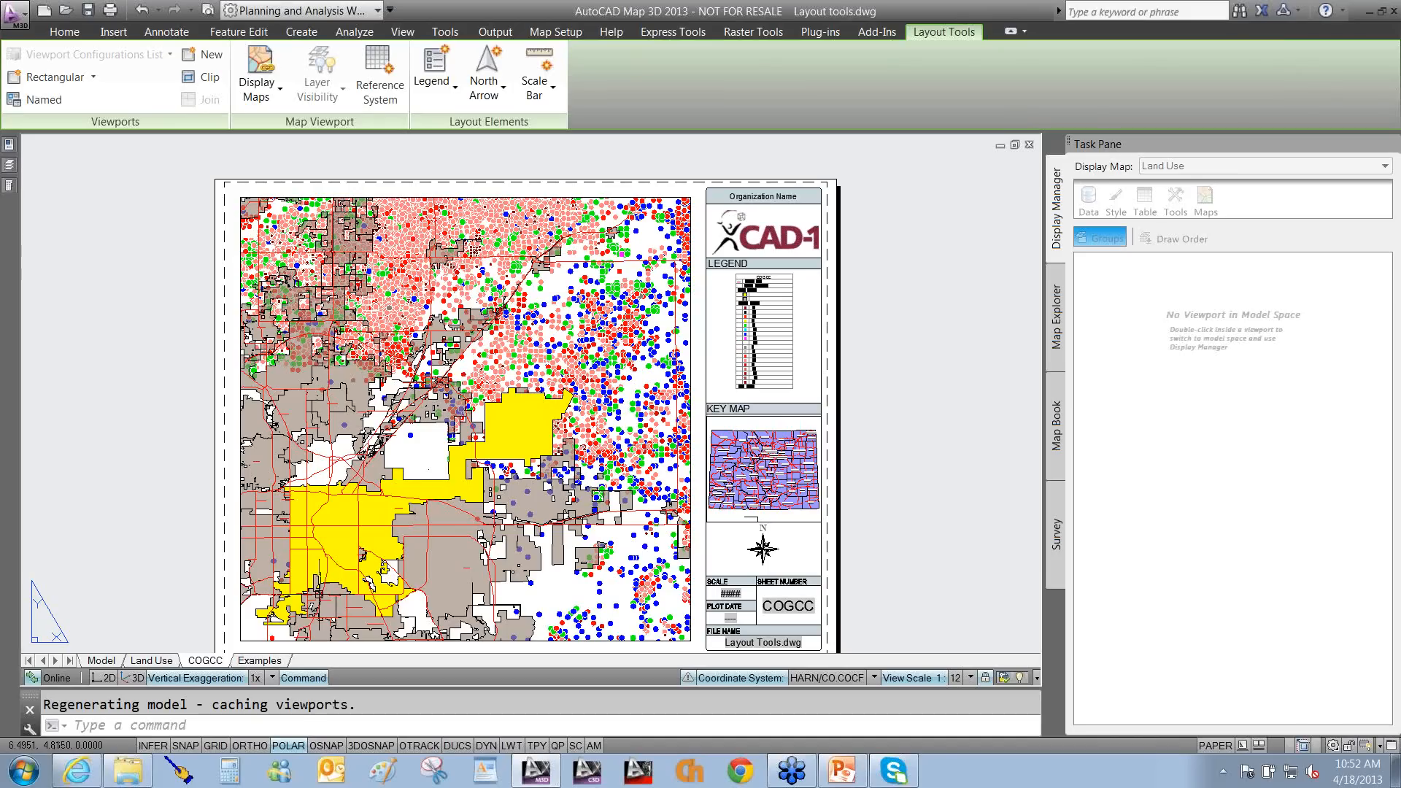
key(alt+Tab)
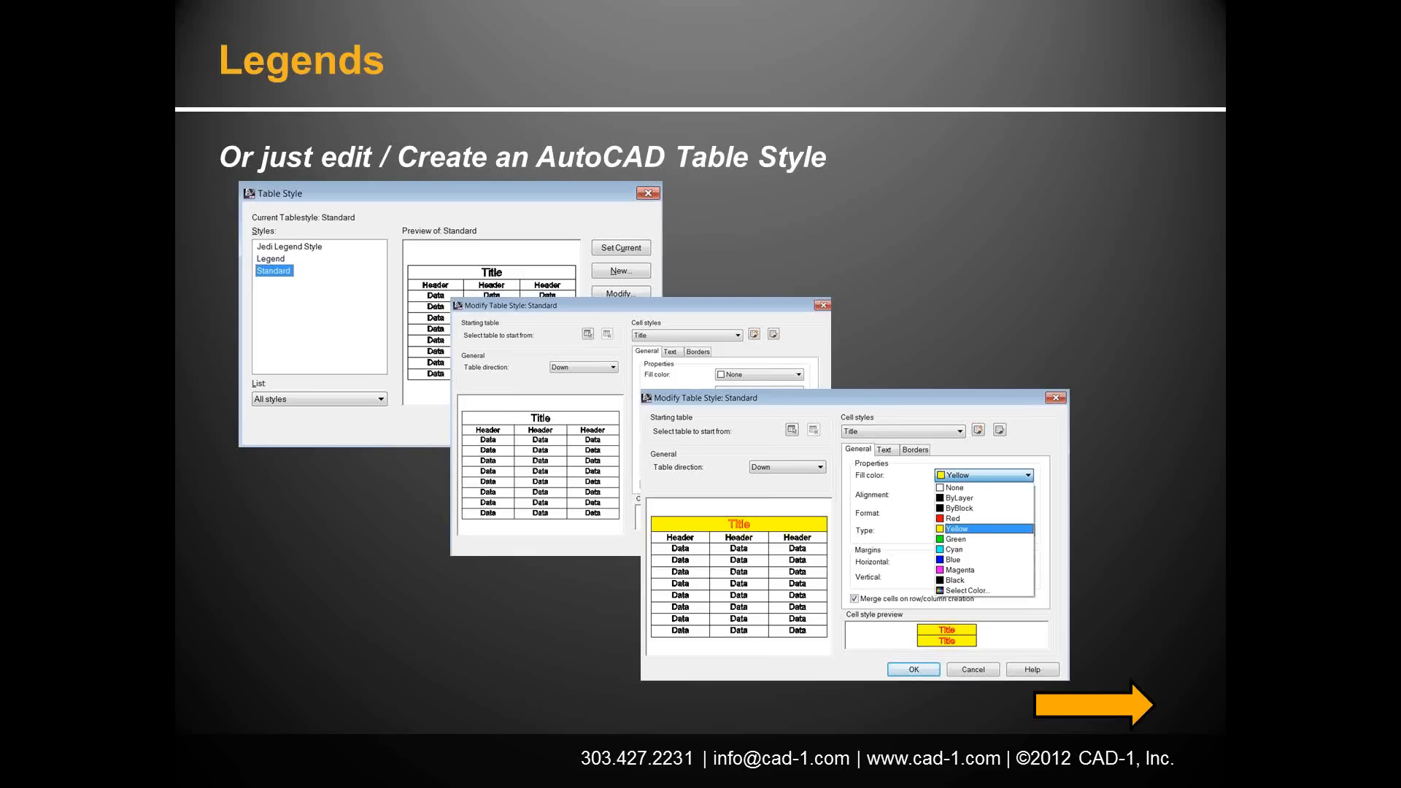
Return from the table-style Legends slide to the AutoCAD COGCC sheet.
key(alt+Tab)
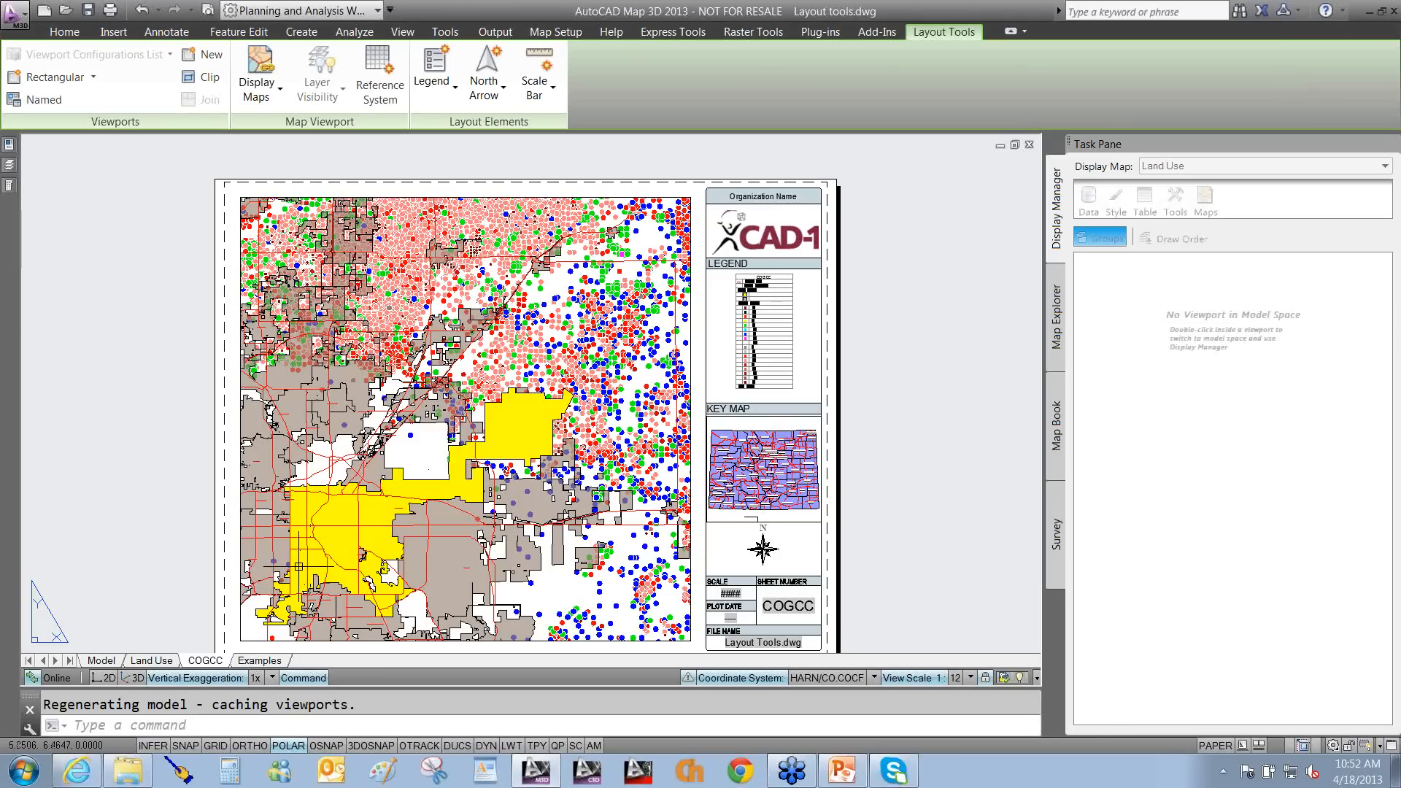
key(ctrl+F12)
drag(214, 544, 384, 676)
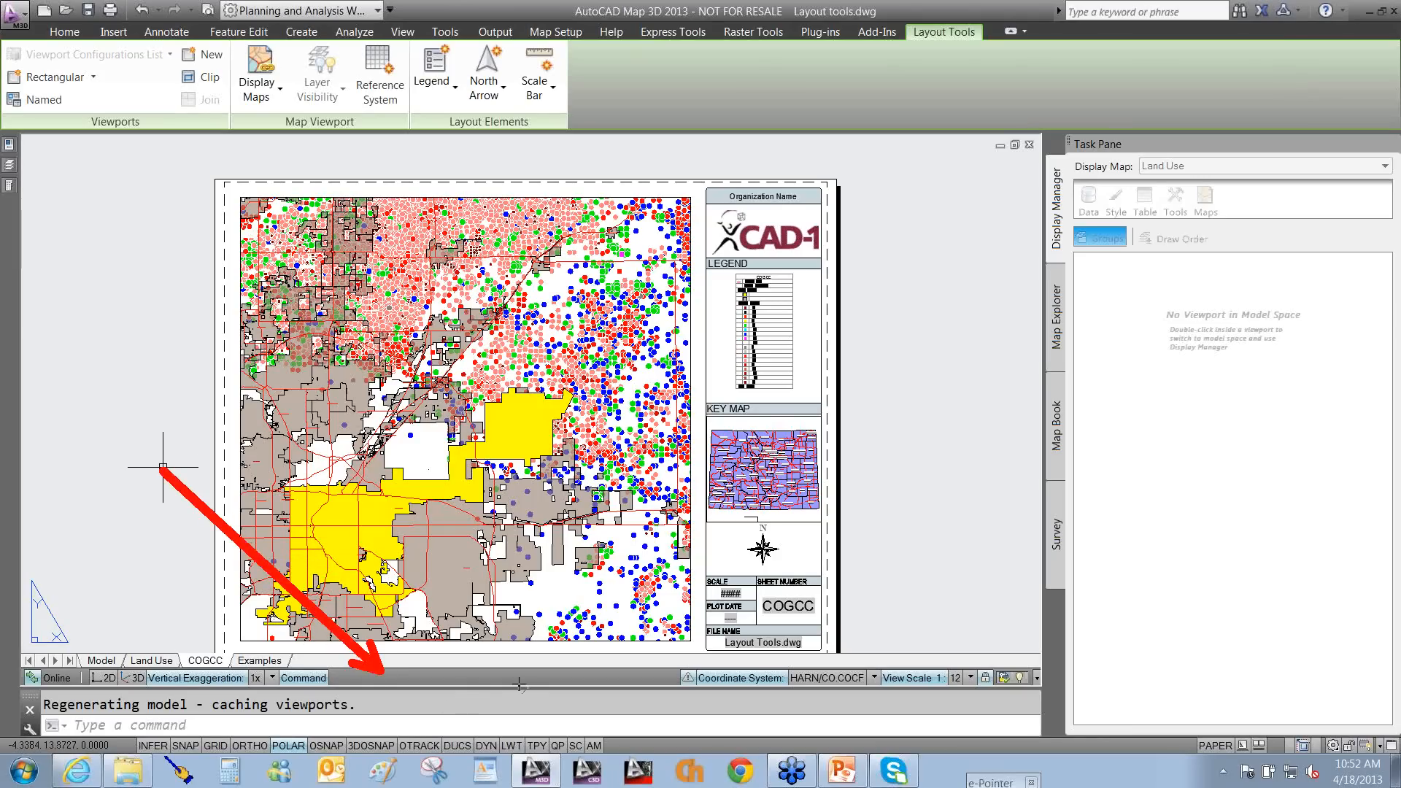
key(Escape)
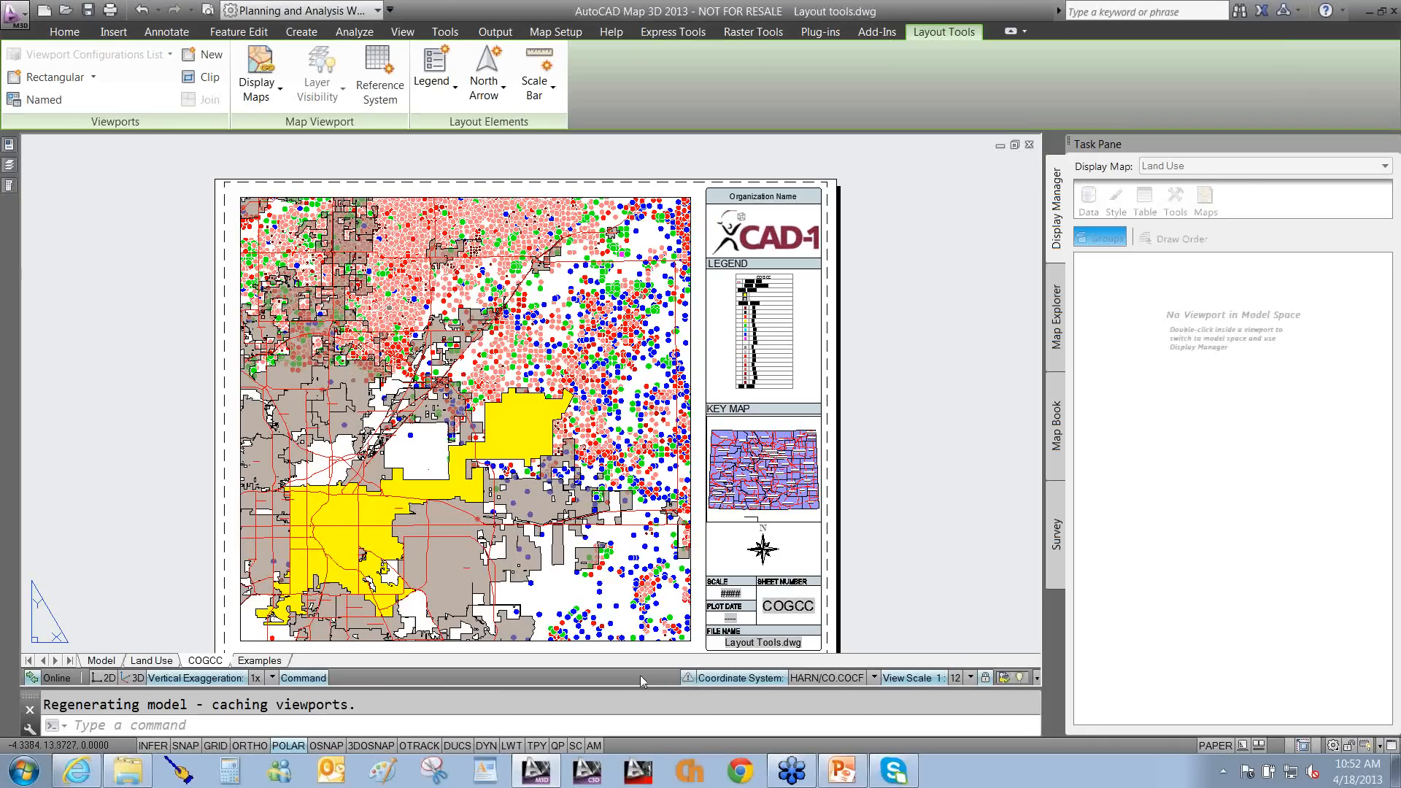
right_click(909, 743)
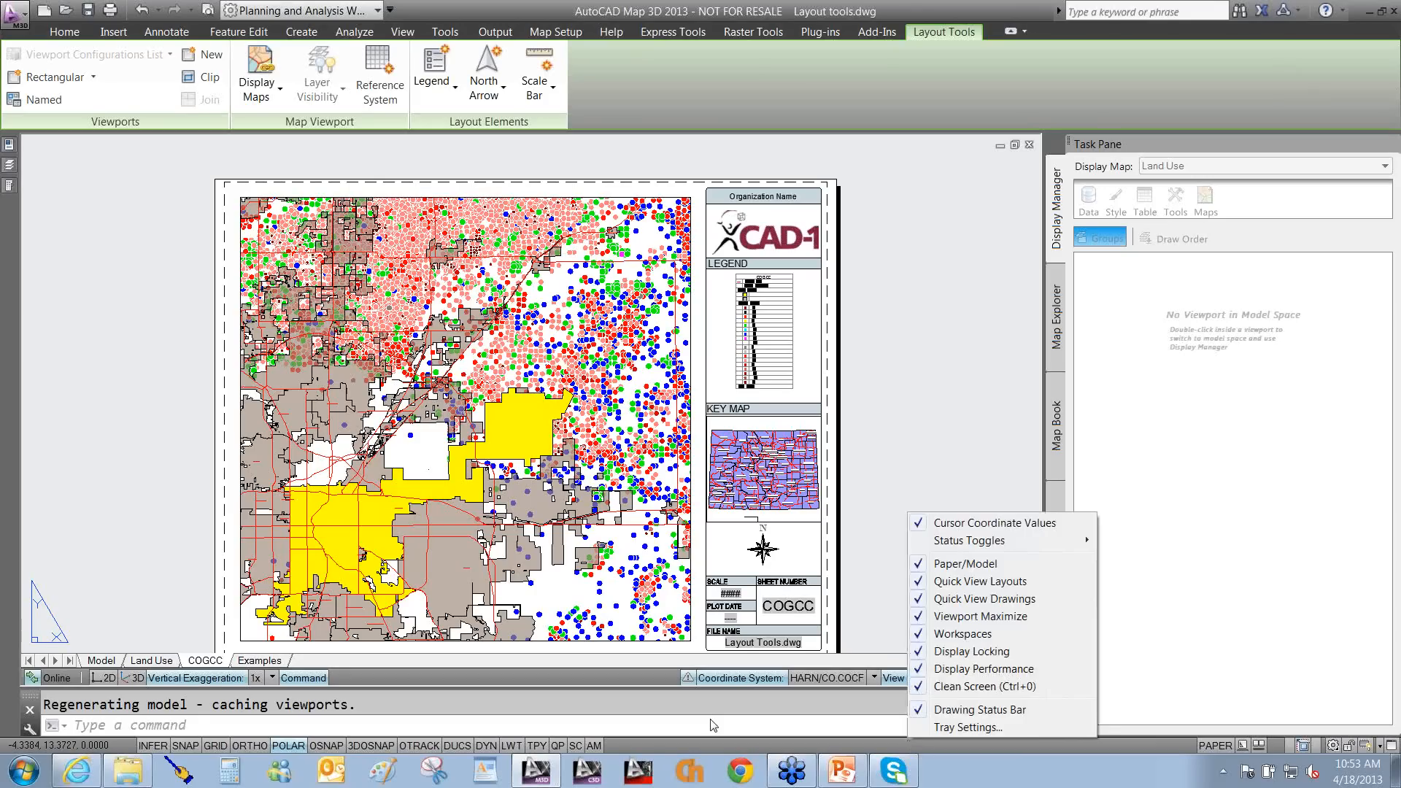
drag(478, 515, 343, 740)
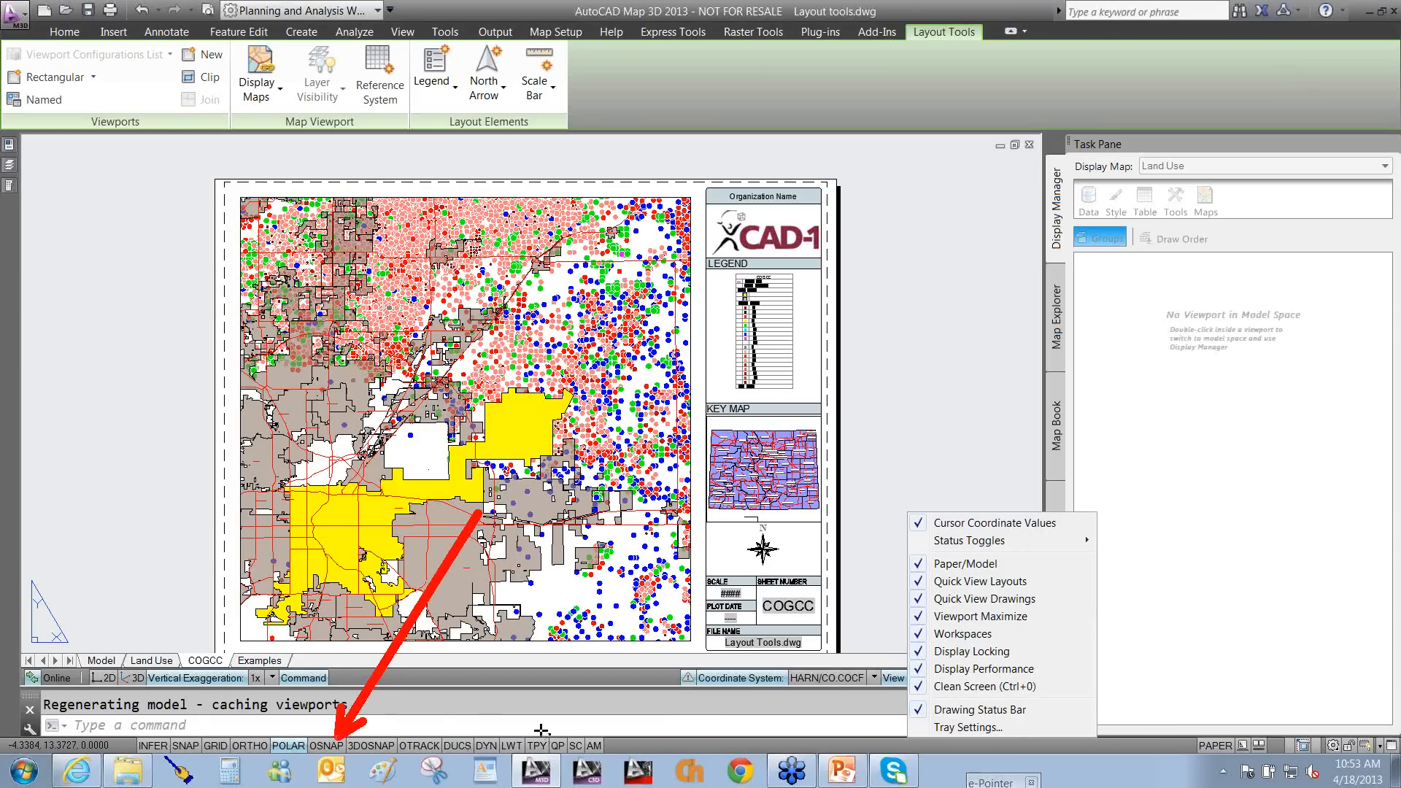
key(Escape)
right_click(901, 747)
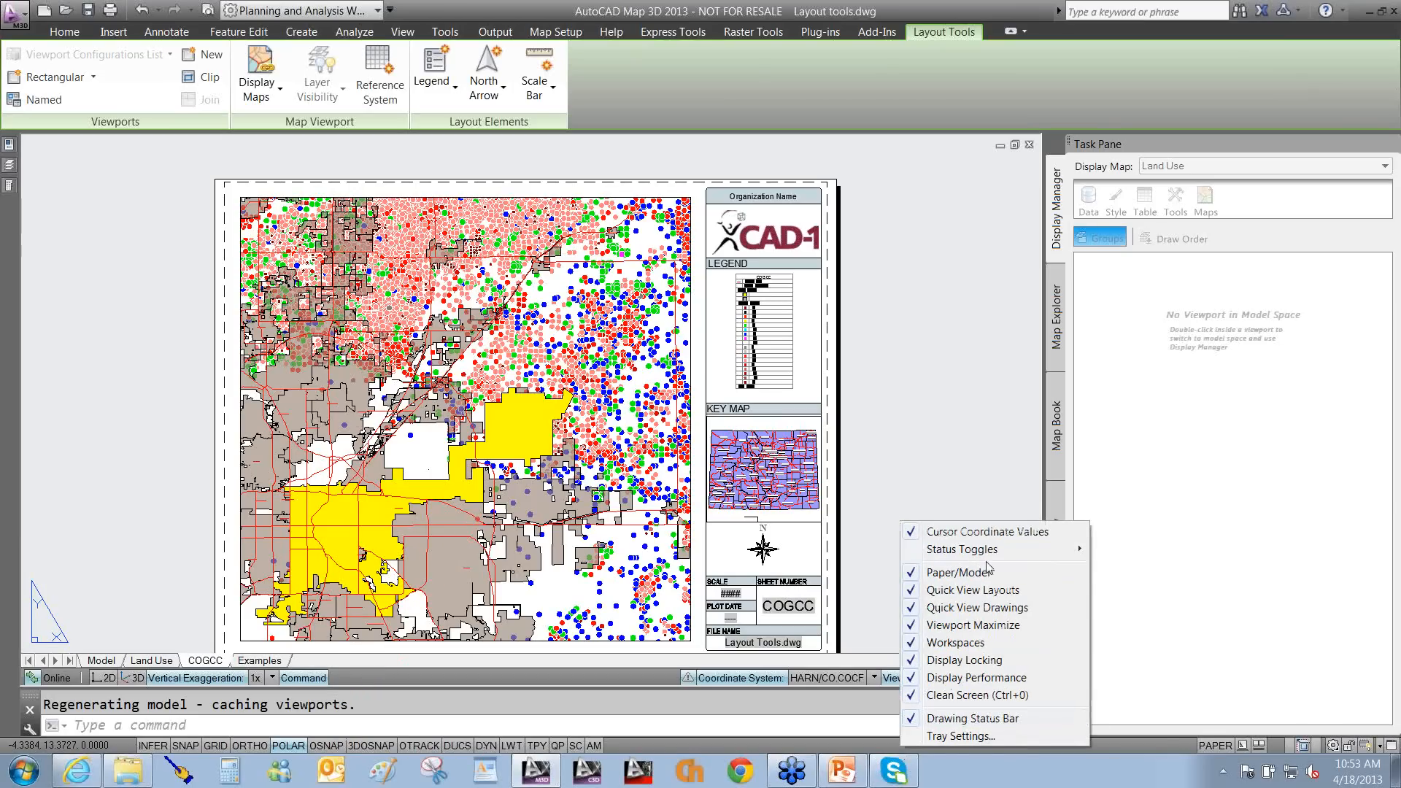
mouse_move(989, 556)
click(580, 677)
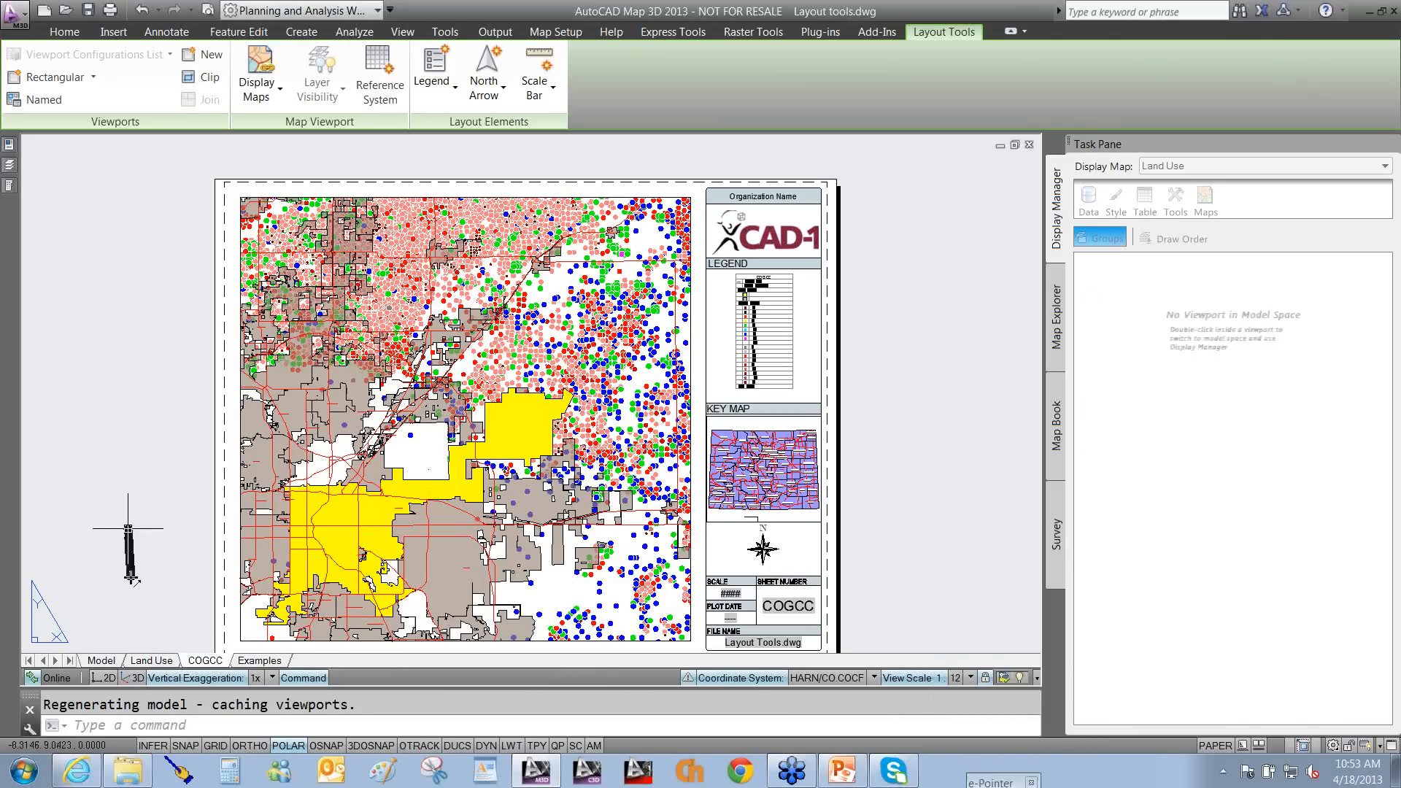
drag(119, 668, 108, 660)
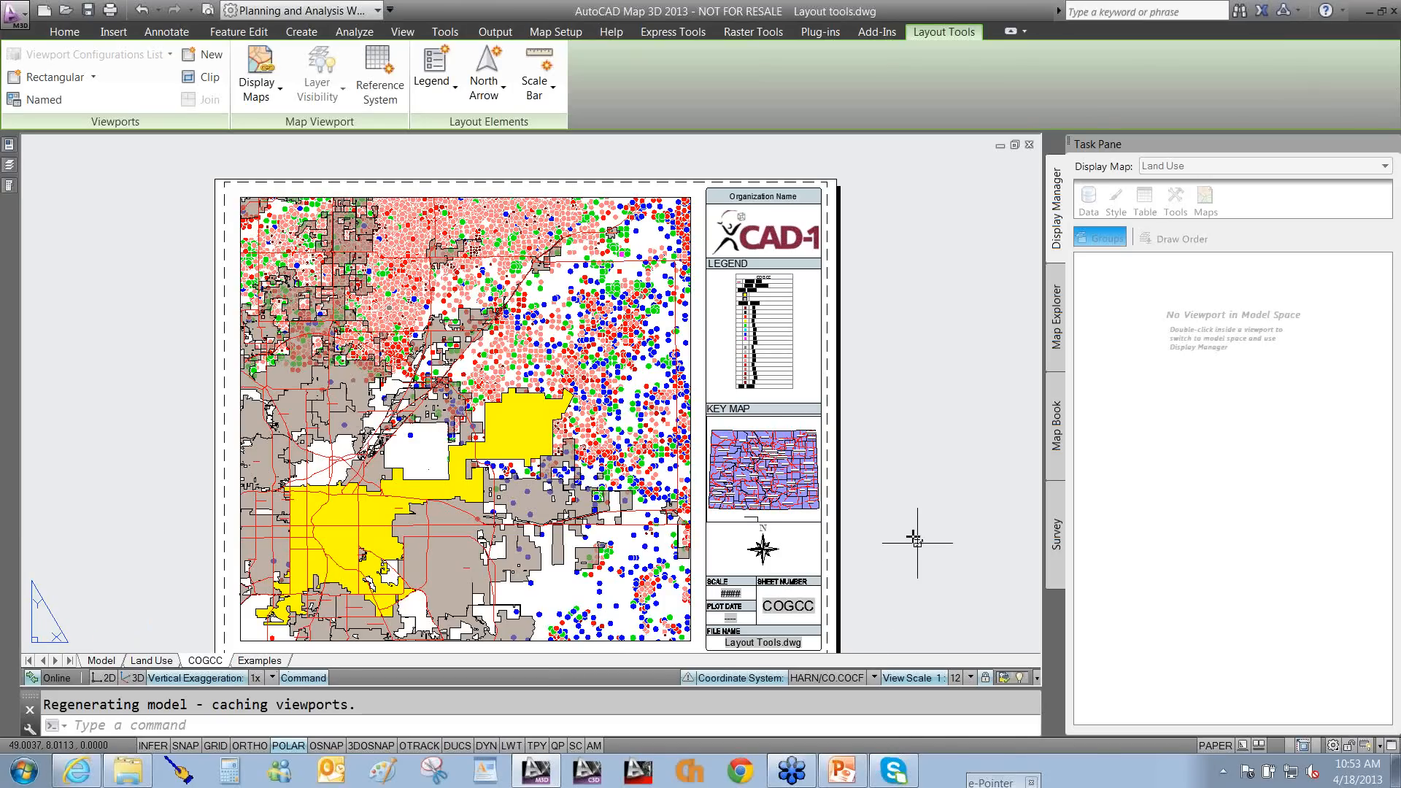
drag(912, 538, 947, 662)
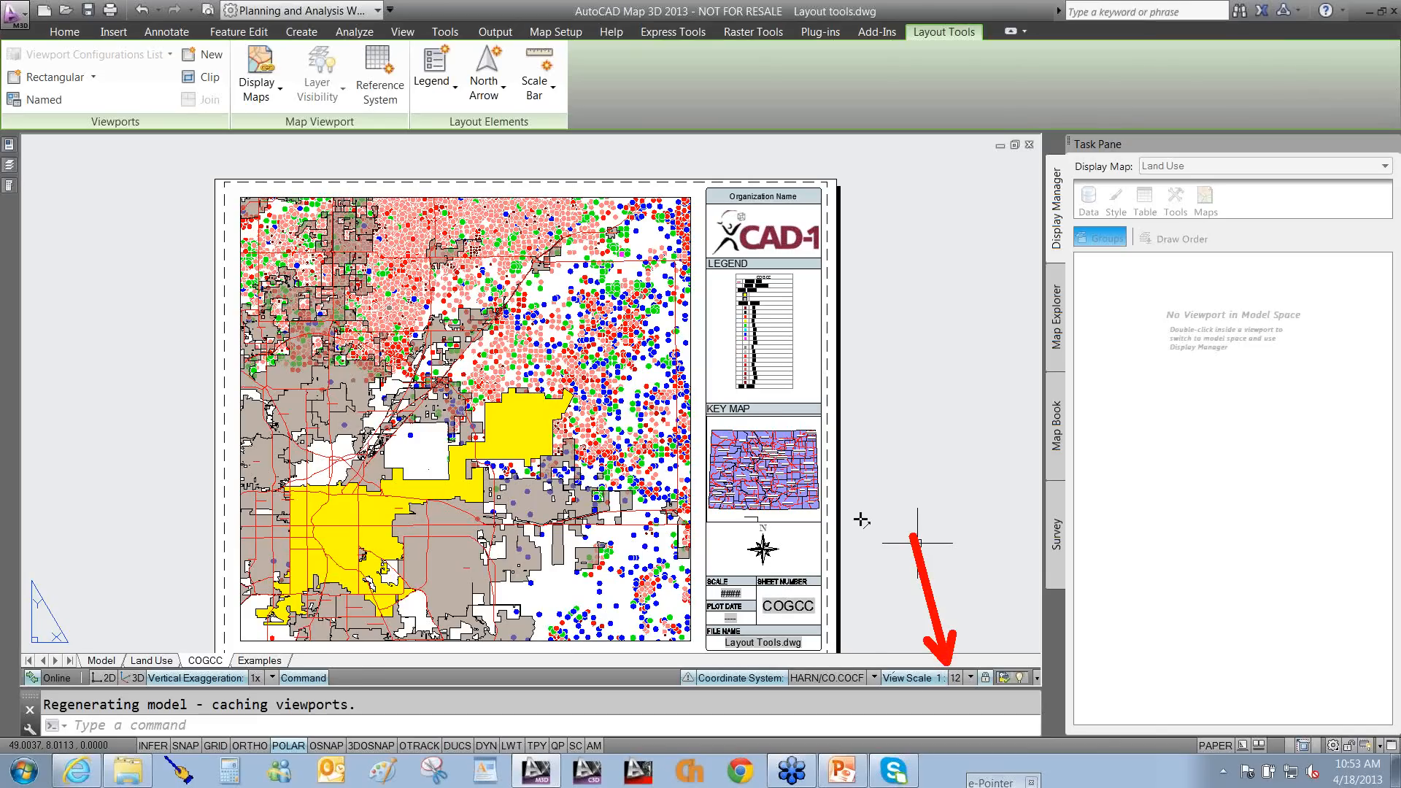
drag(862, 519, 860, 749)
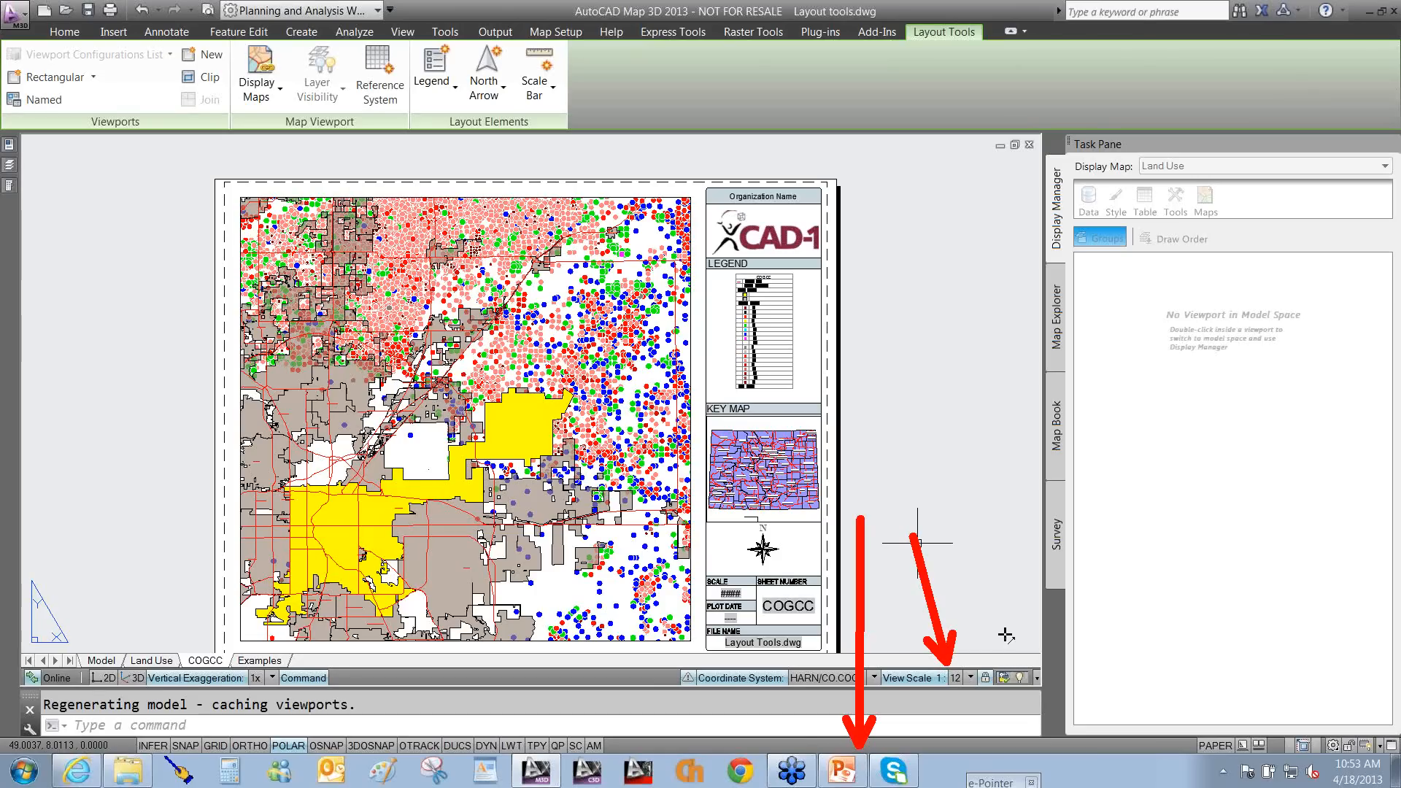
drag(985, 584, 1003, 663)
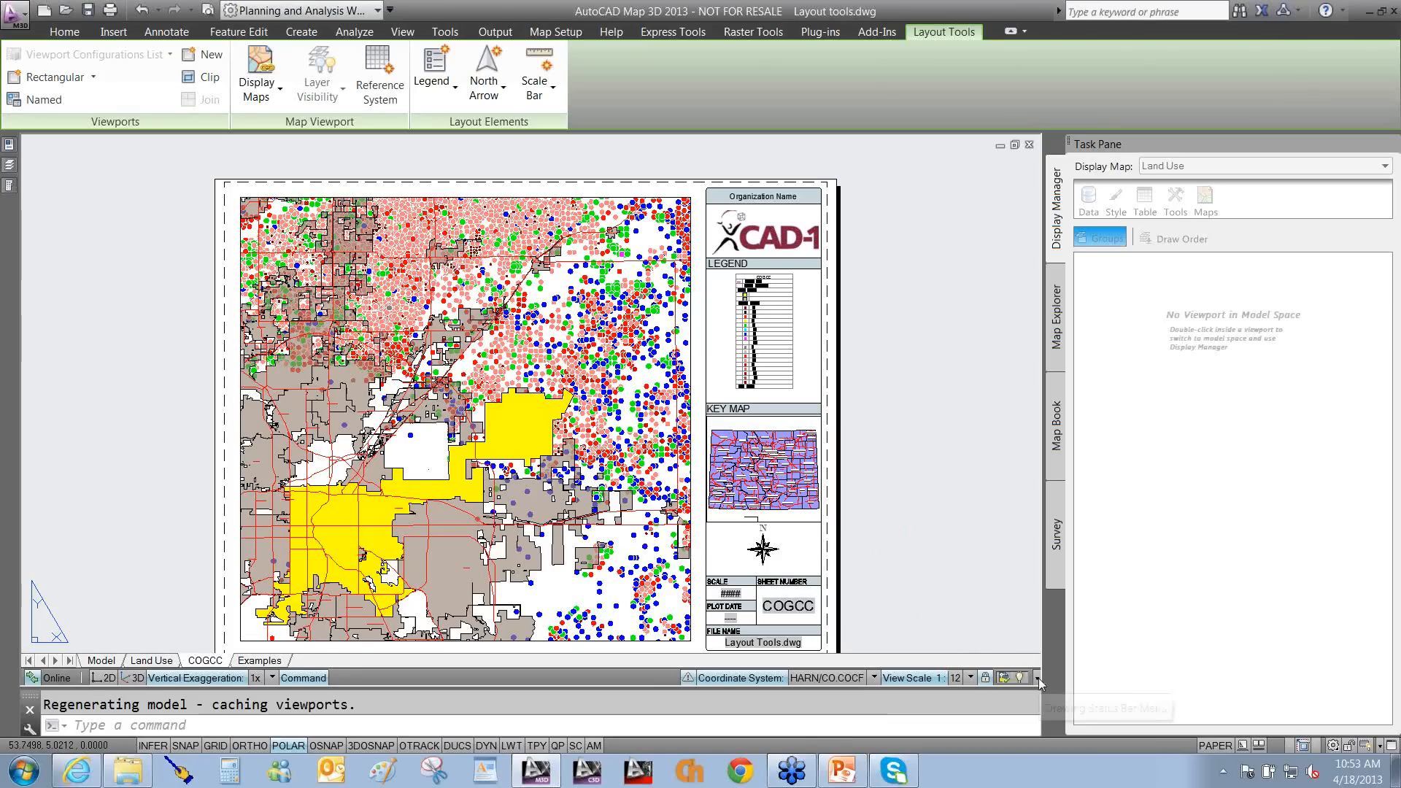
click(1037, 678)
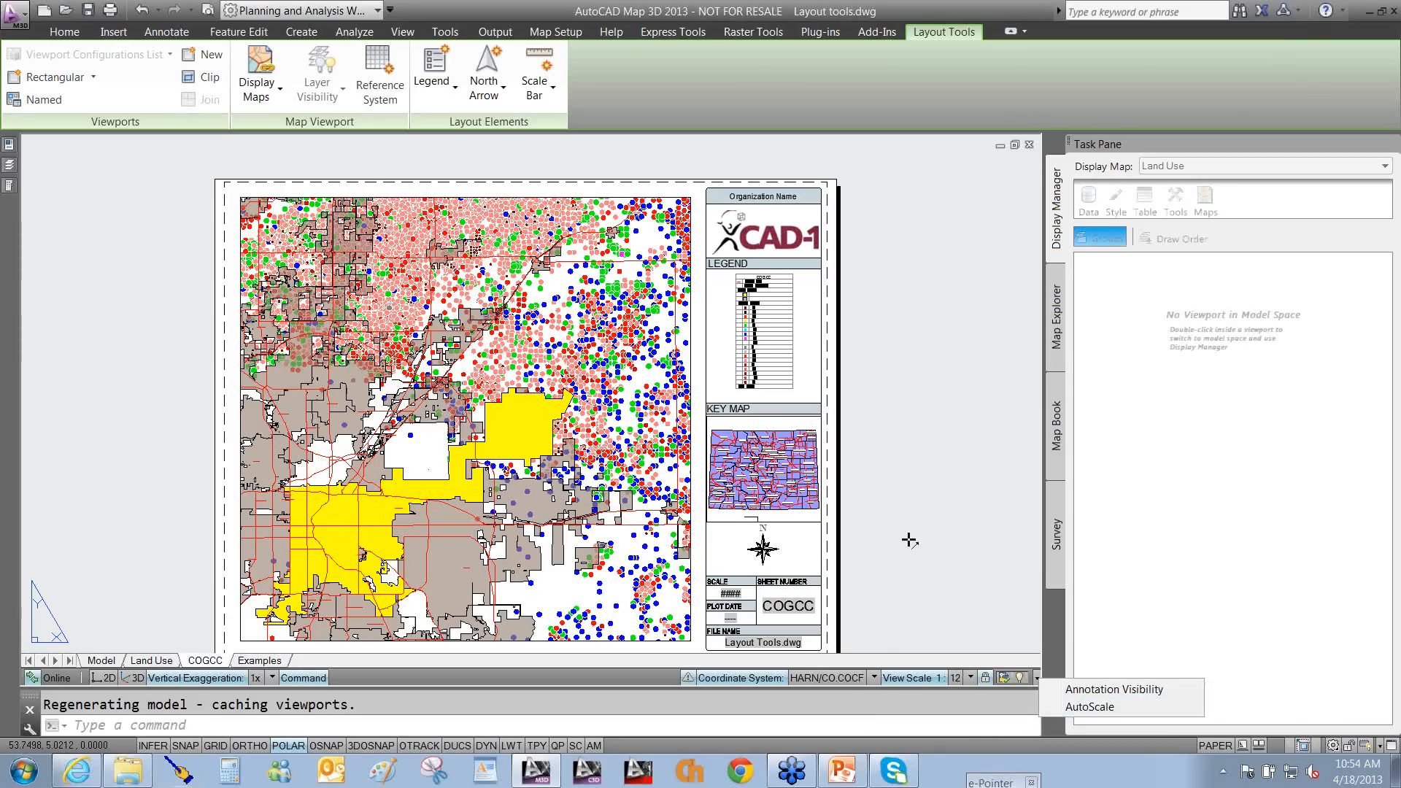
drag(908, 540, 862, 666)
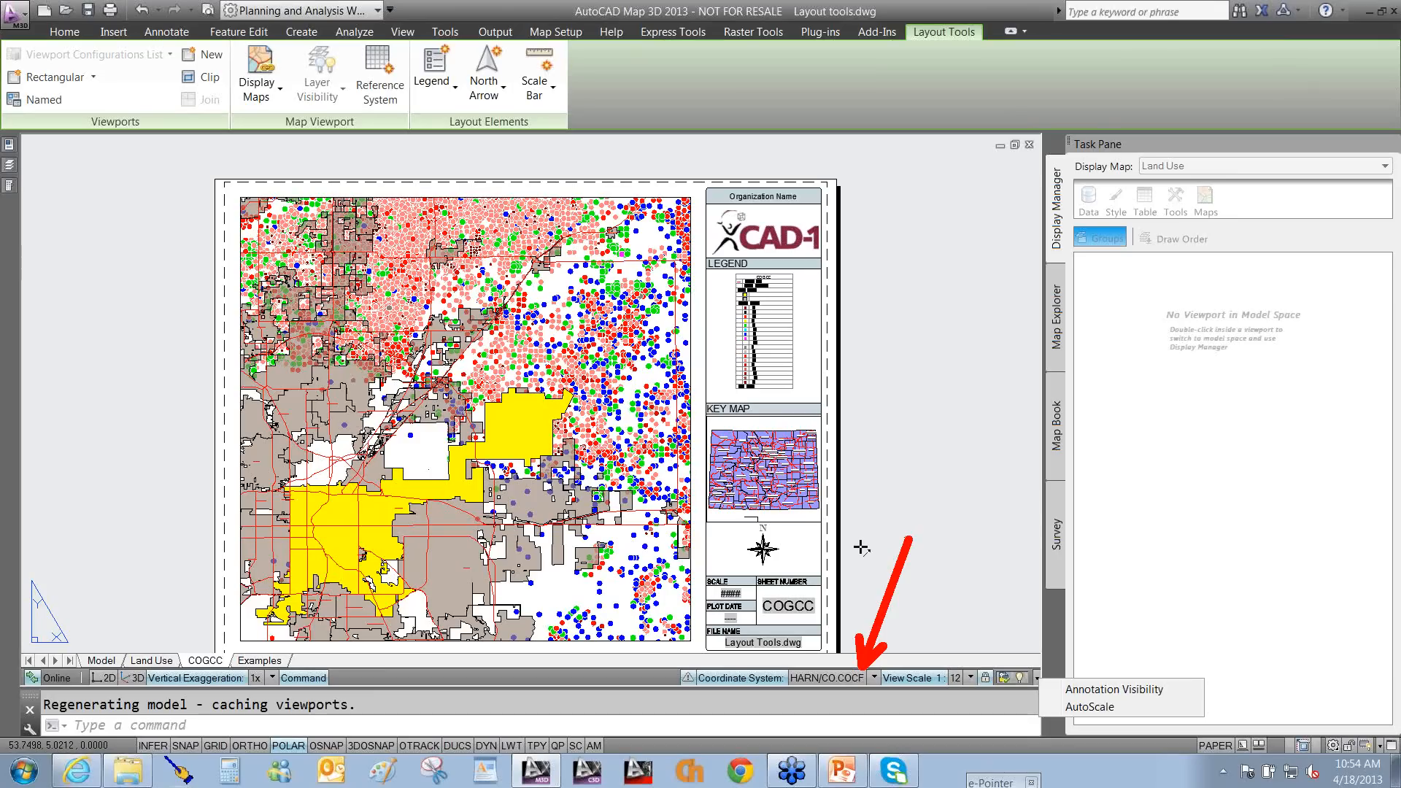
key(Escape)
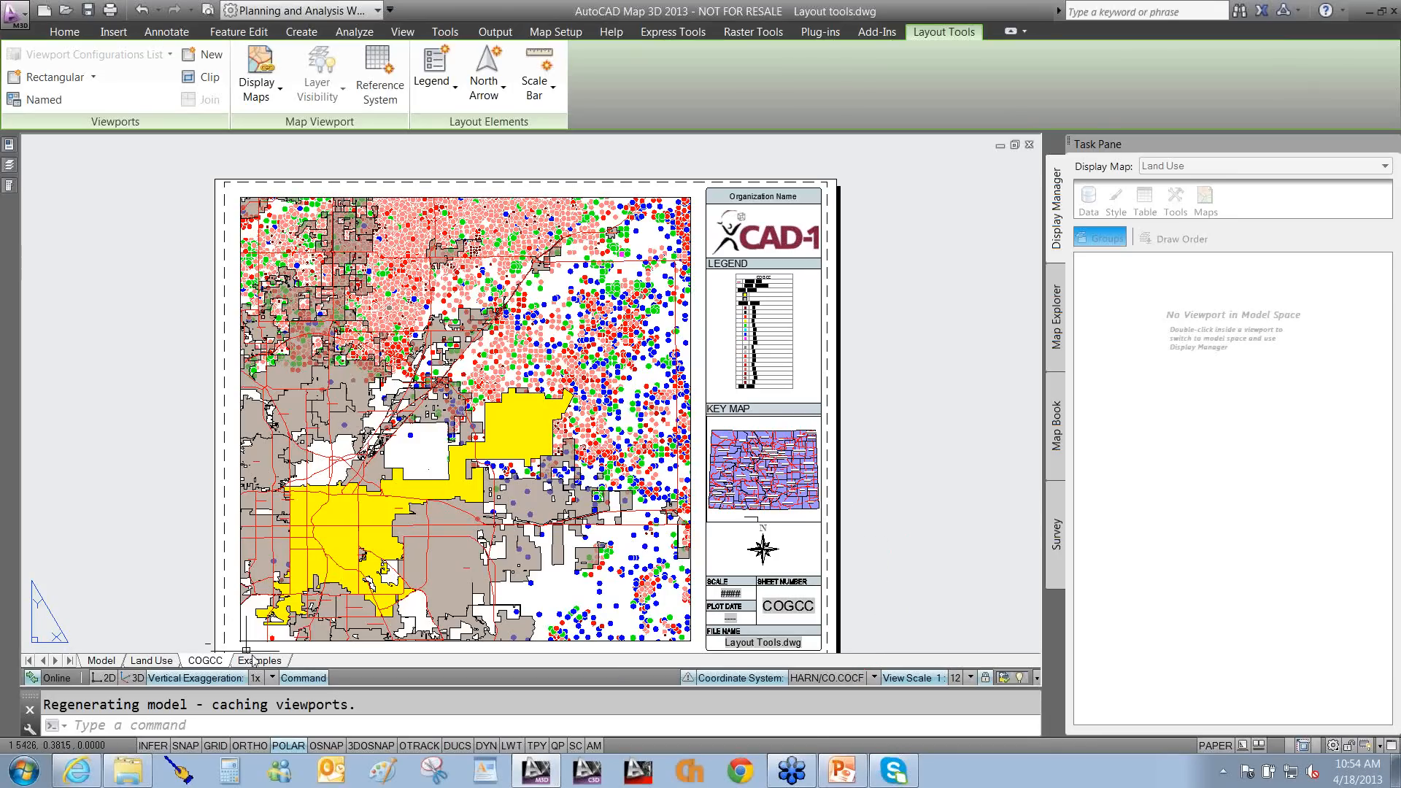
Switch to the Land Use sheet showing its land-use map, legend, key map and title block.
mouse_move(254, 660)
click(147, 660)
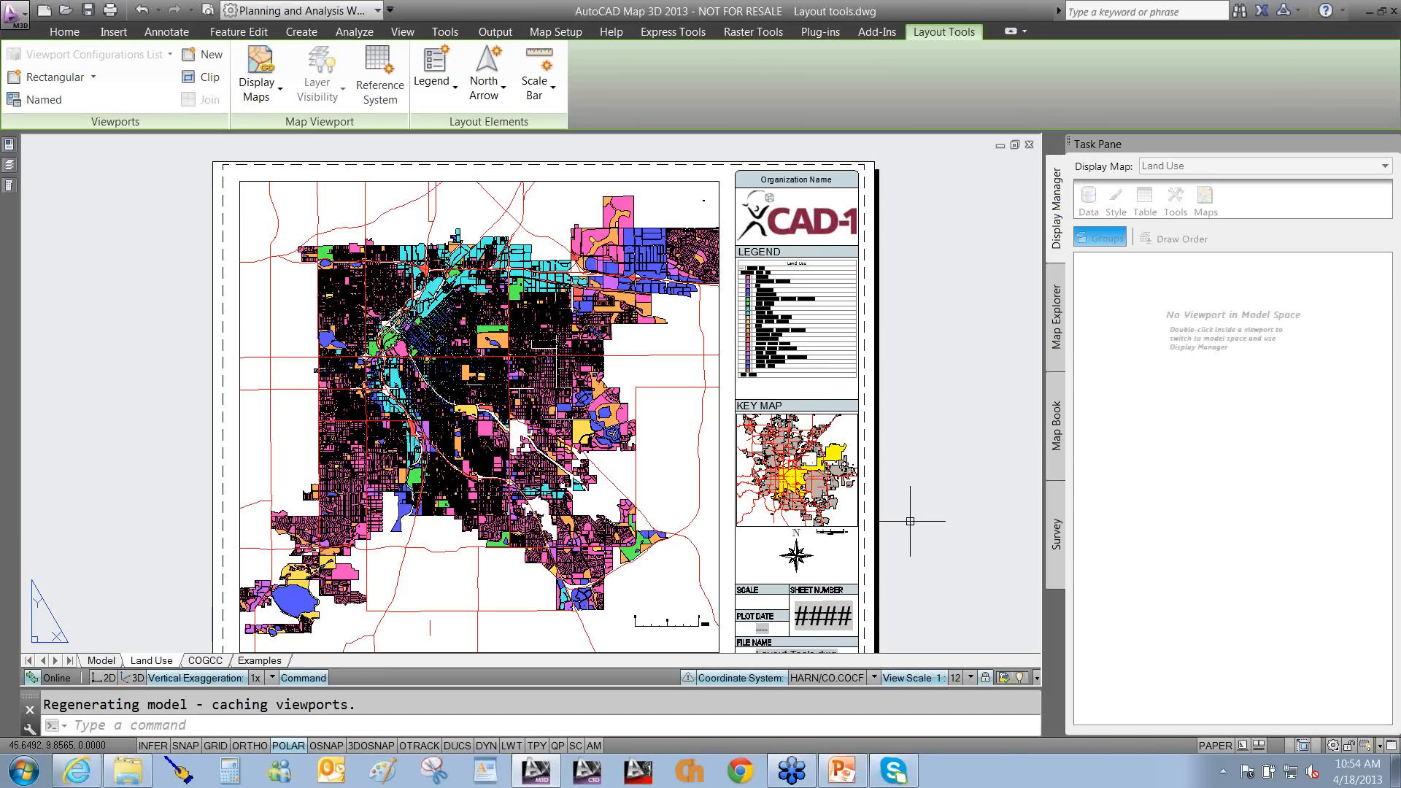
Activate the land-use map viewport and open the Data Connect palette.
click(690, 461)
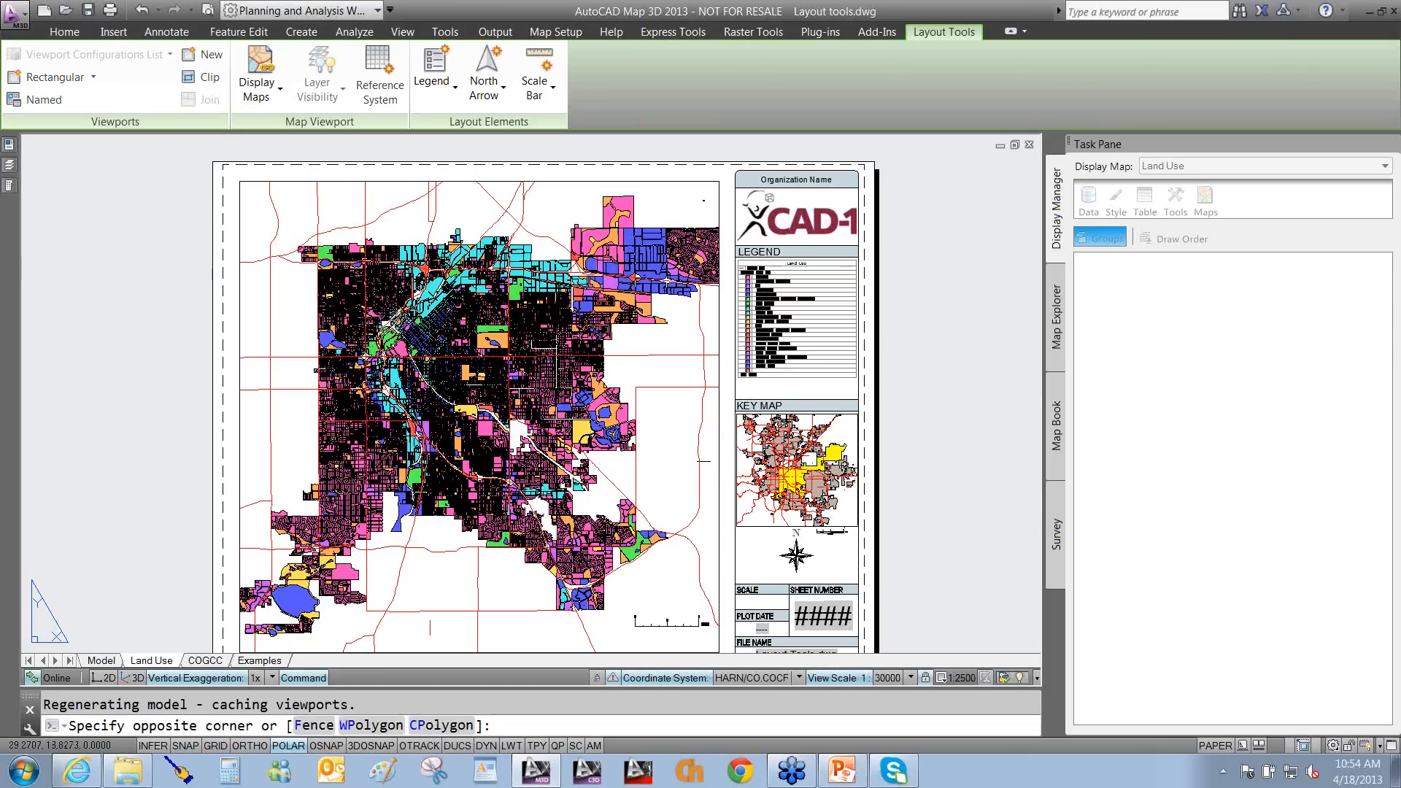
double_click(704, 461)
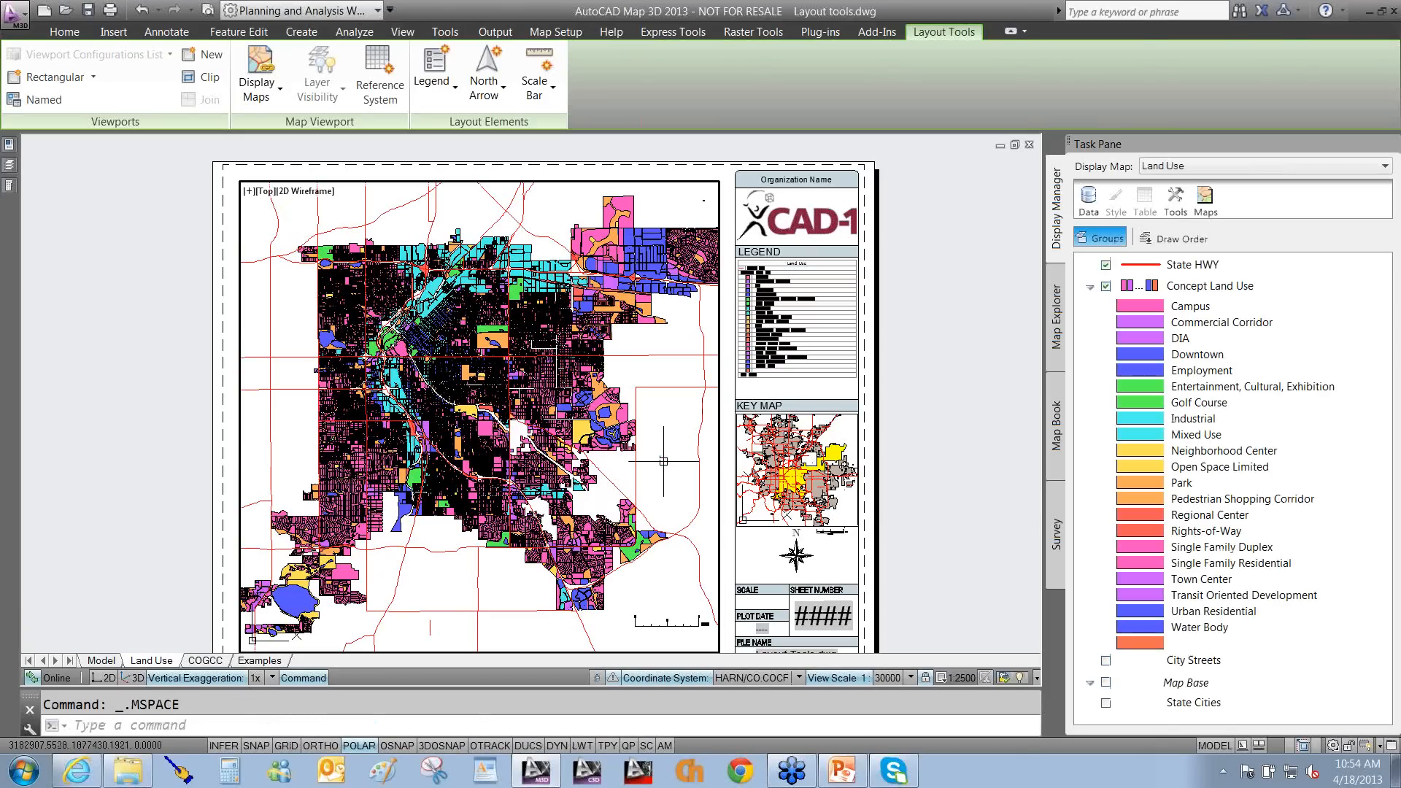
click(1089, 198)
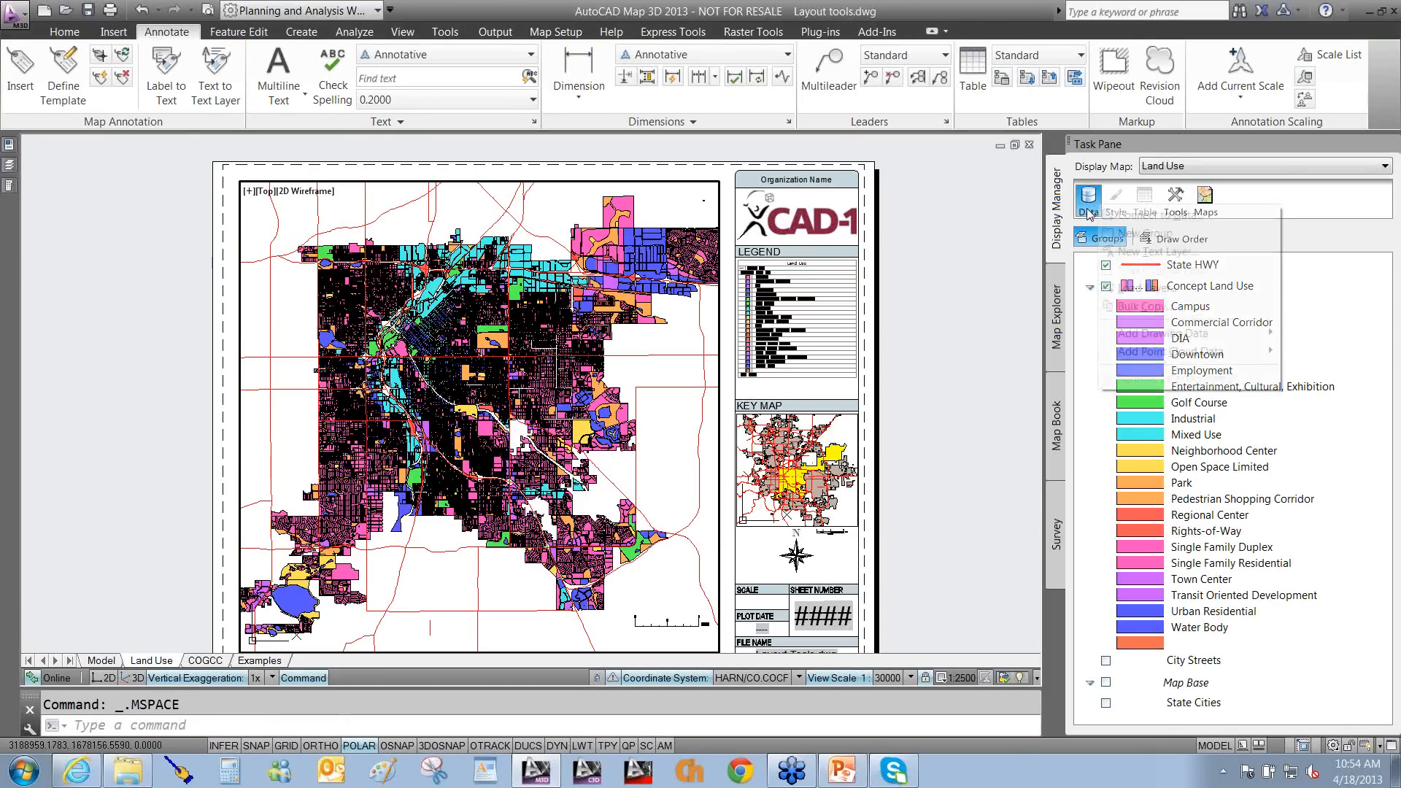
click(1112, 215)
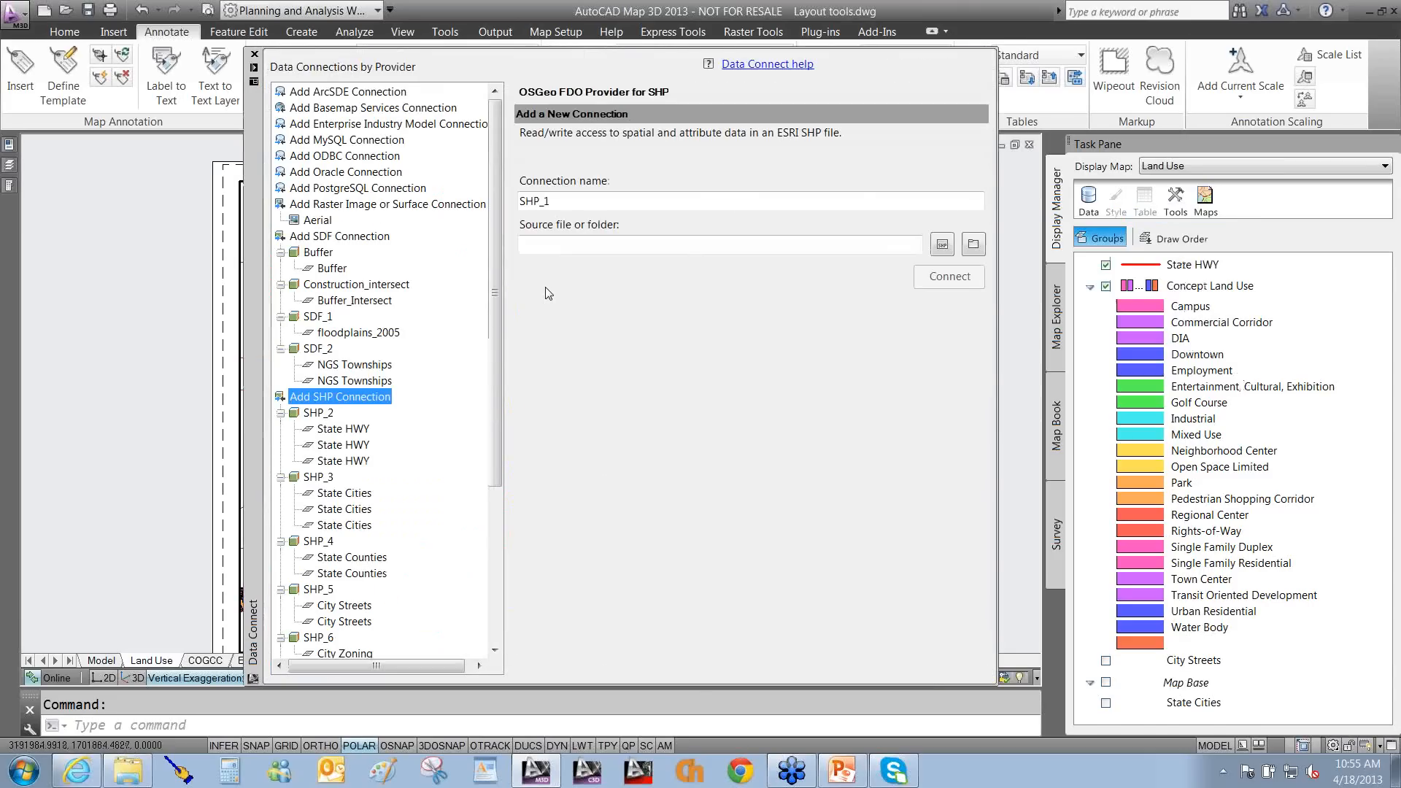
Close the Data Connect palette and enter the ETRANSIT command.
click(254, 54)
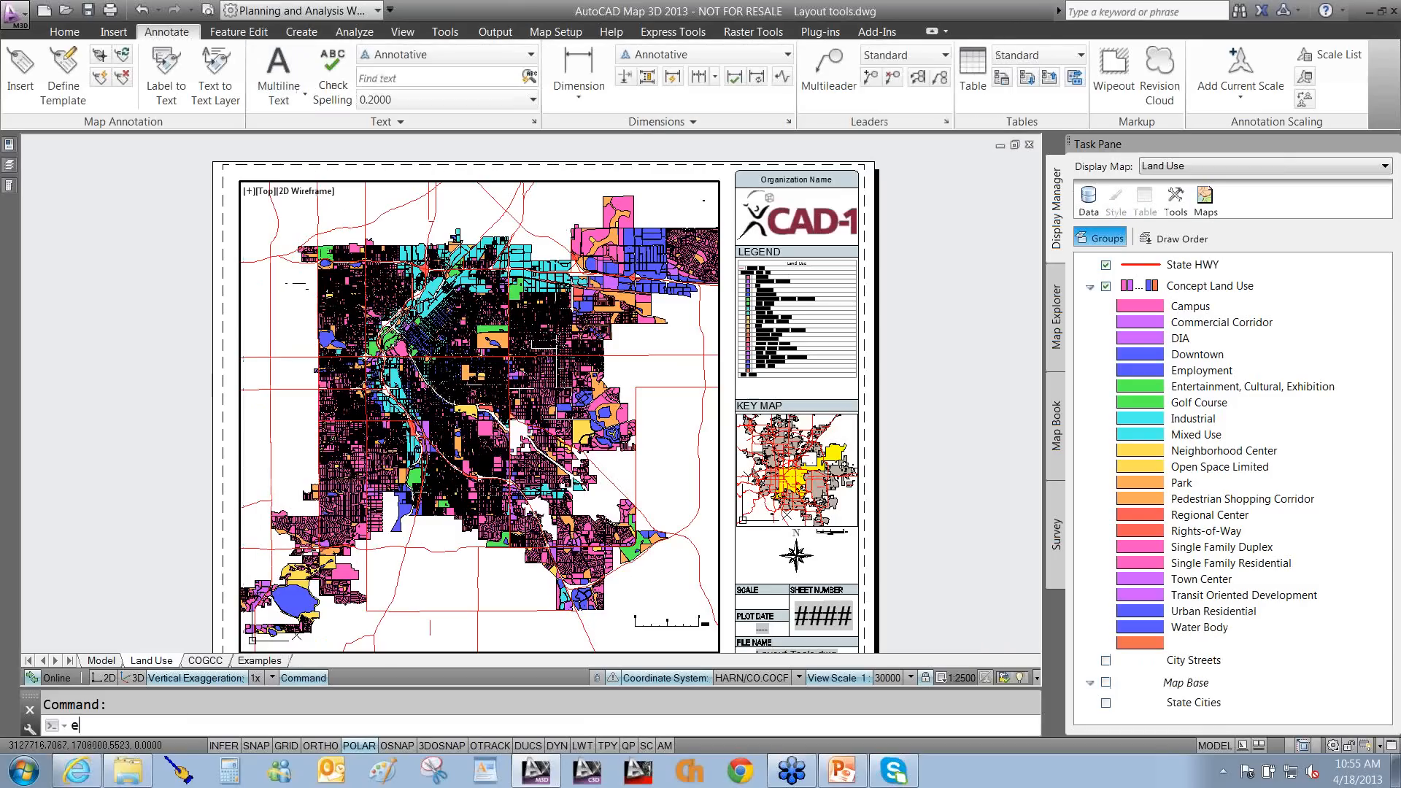
text(ETRansit)
key(Return)
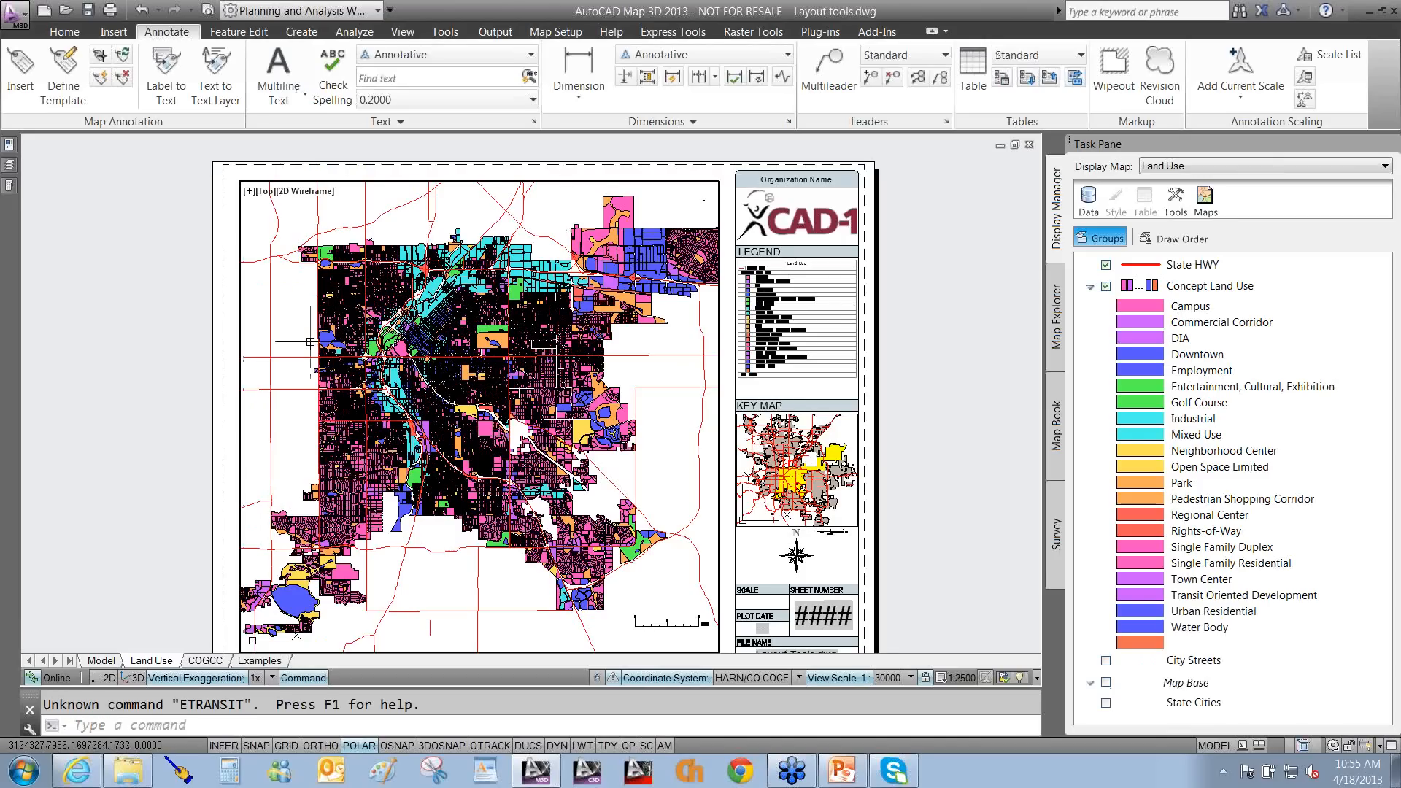
Start eTransmit, saving the drawing first when asked.
text(ETran)
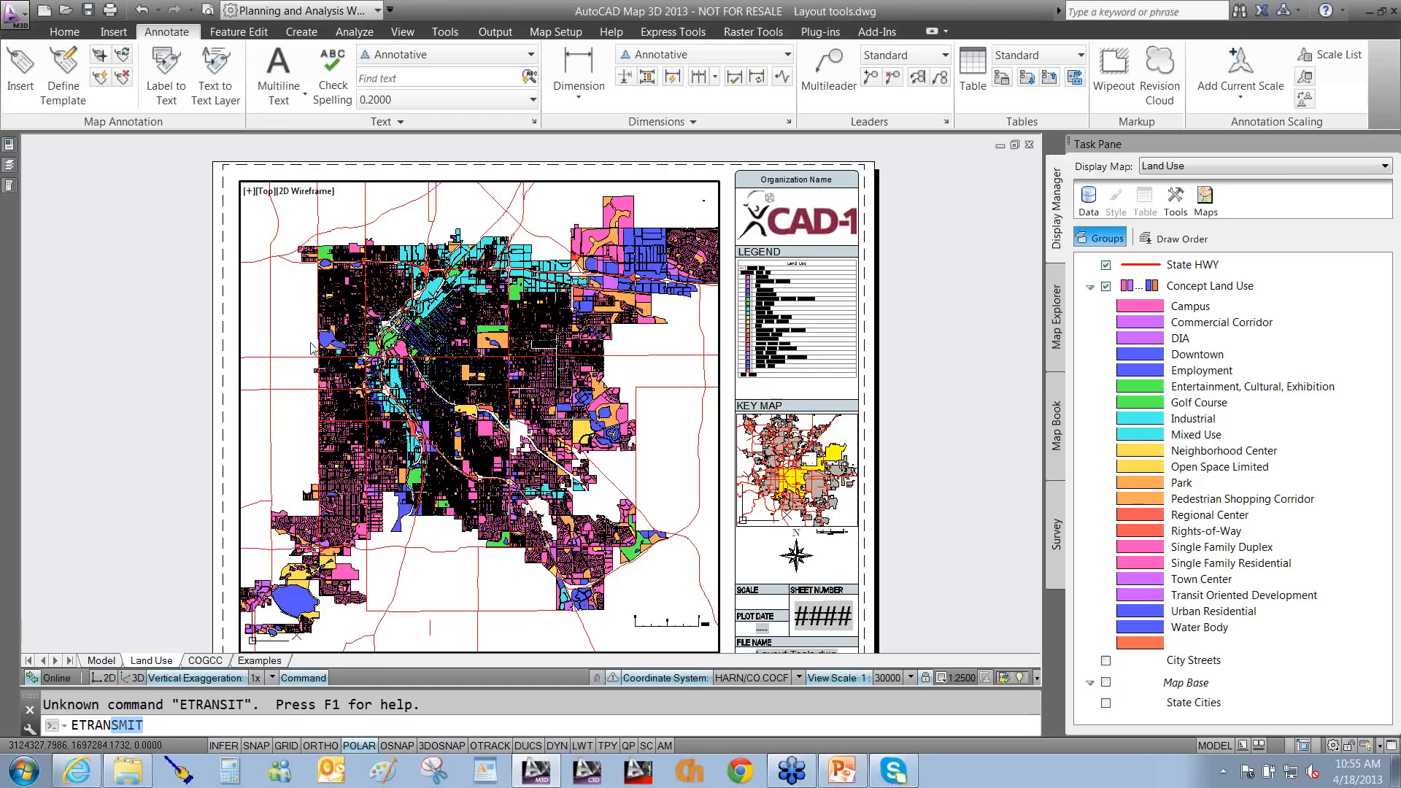
key(Return)
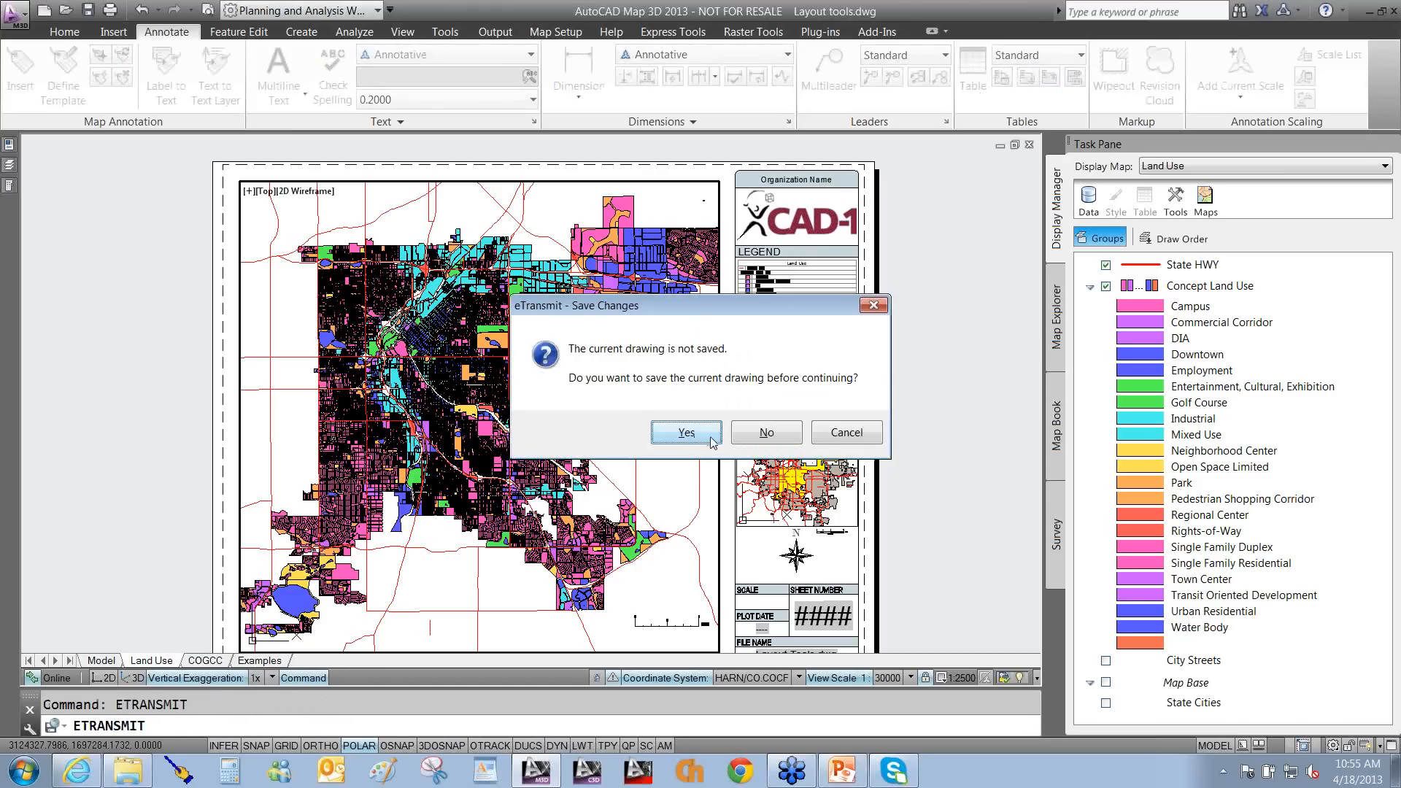
click(687, 434)
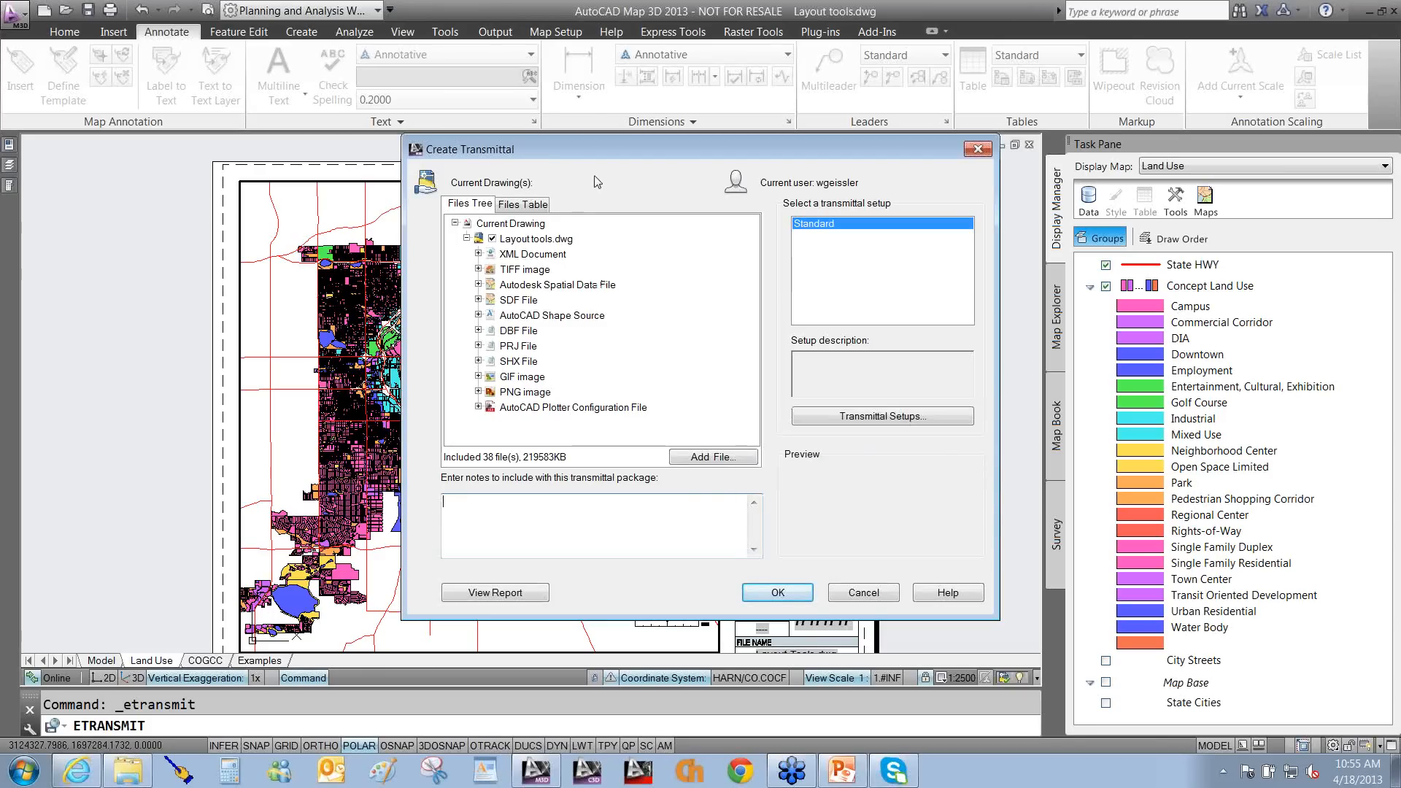
Review the 38-file transmittal tree, then cancel without creating the package.
key(ctrl+2)
drag(632, 159, 549, 257)
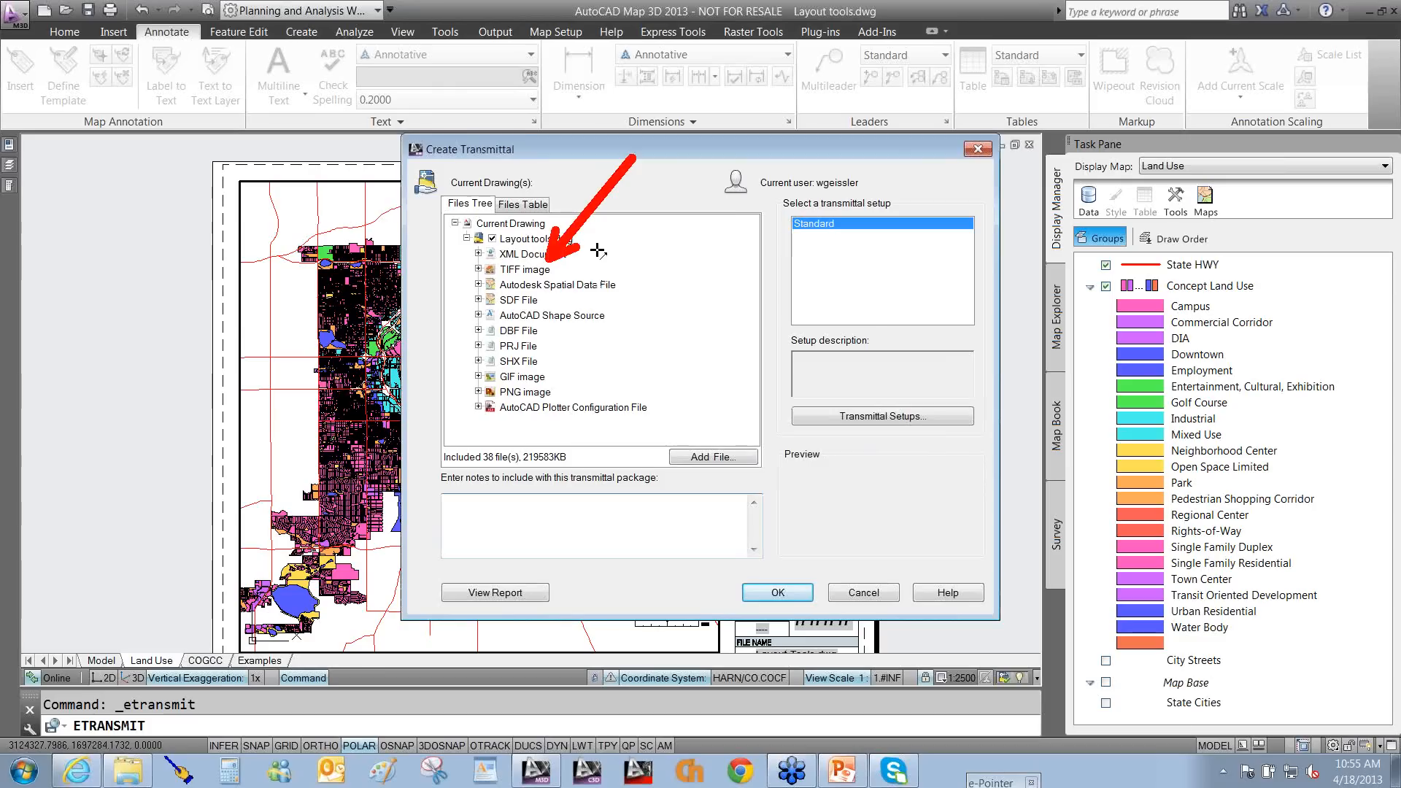
drag(729, 206, 627, 272)
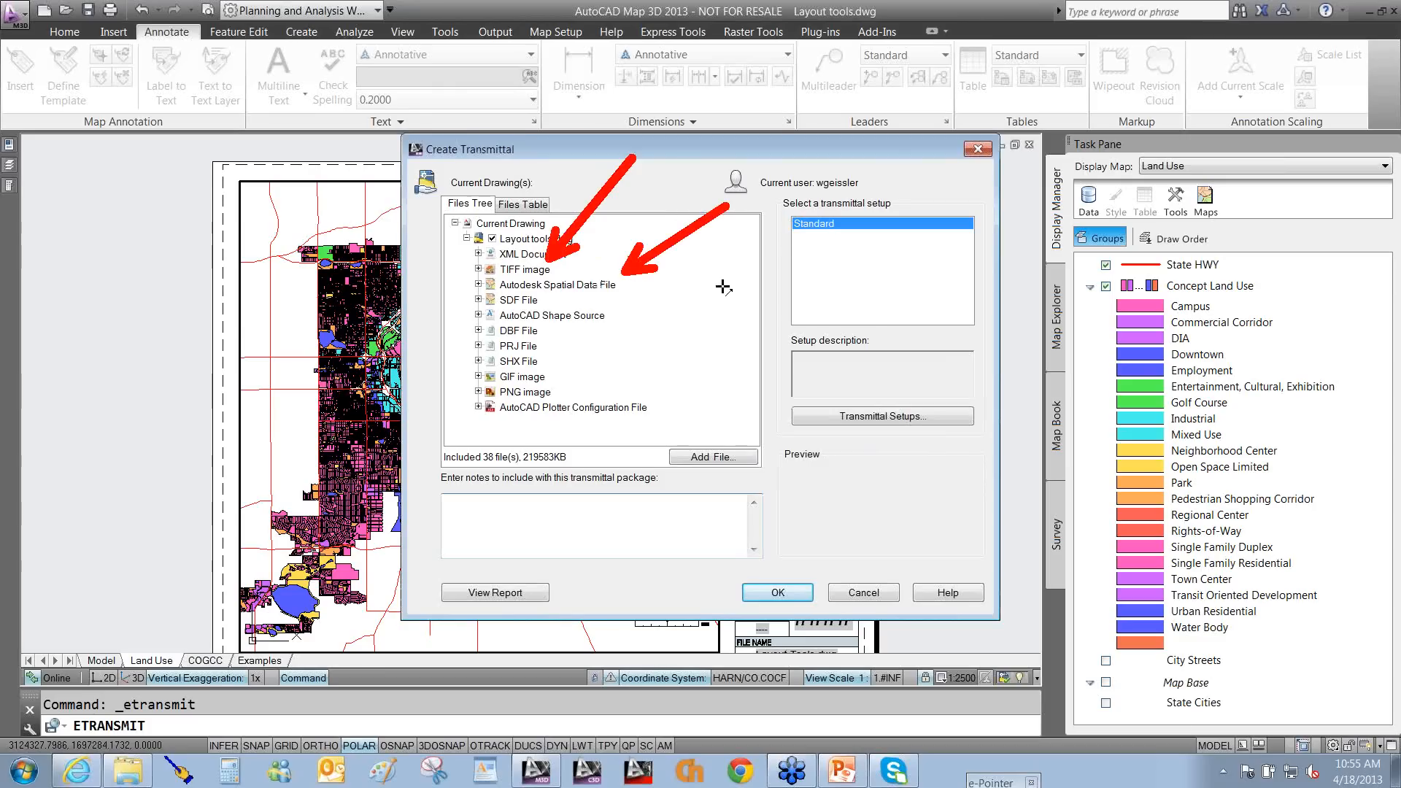
drag(737, 278, 571, 336)
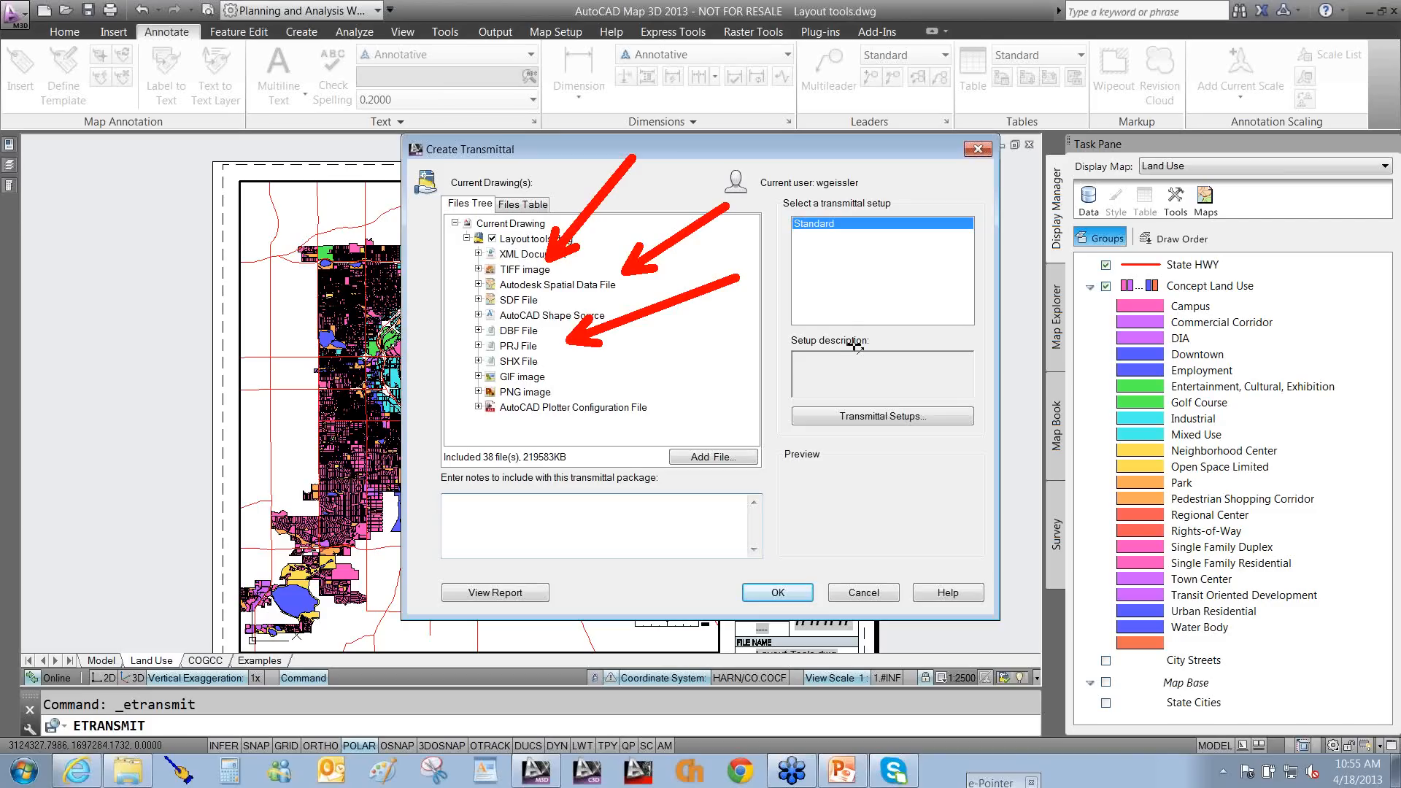
key(Escape)
click(873, 592)
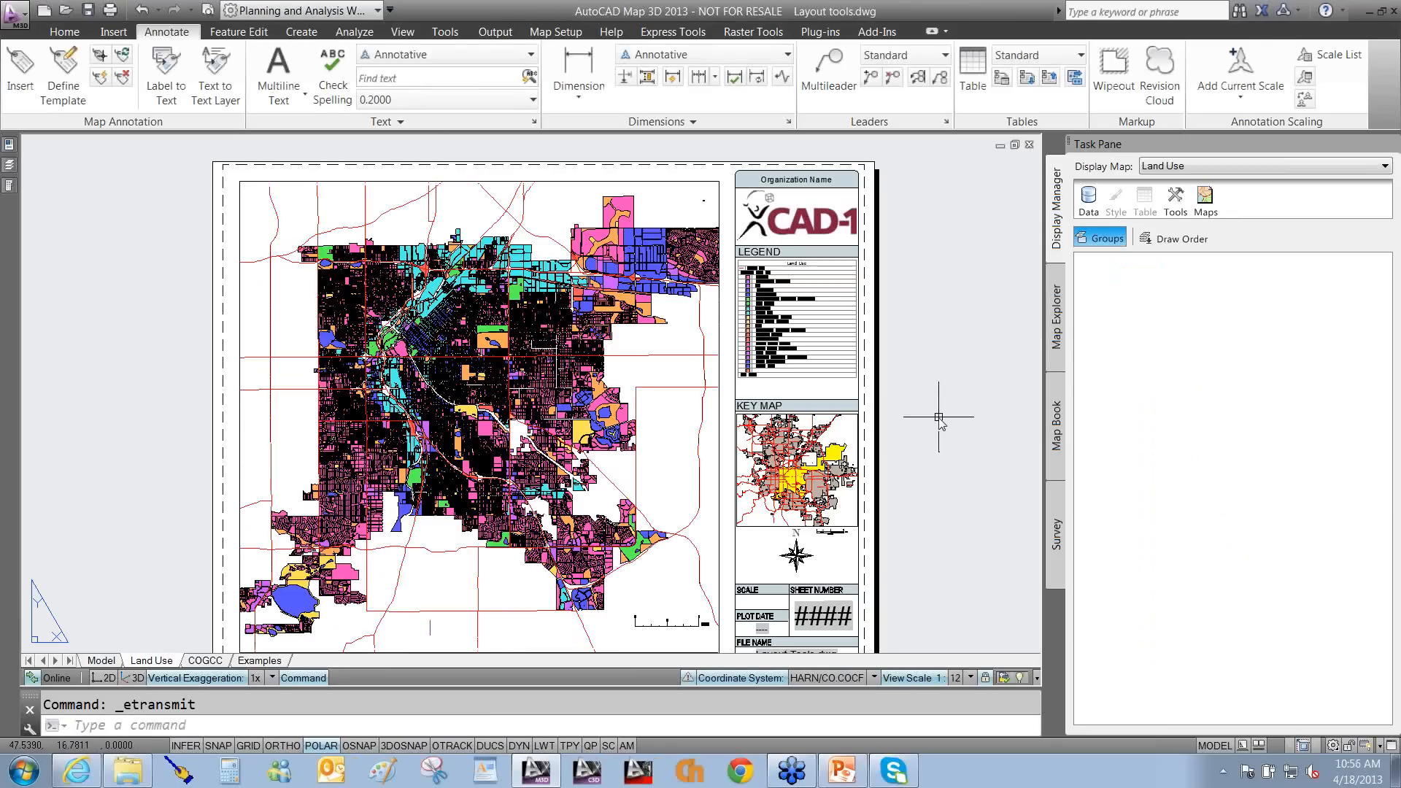
Return the Land Use layout to paper space and bring the cad-1.com browser window onscreen.
click(948, 417)
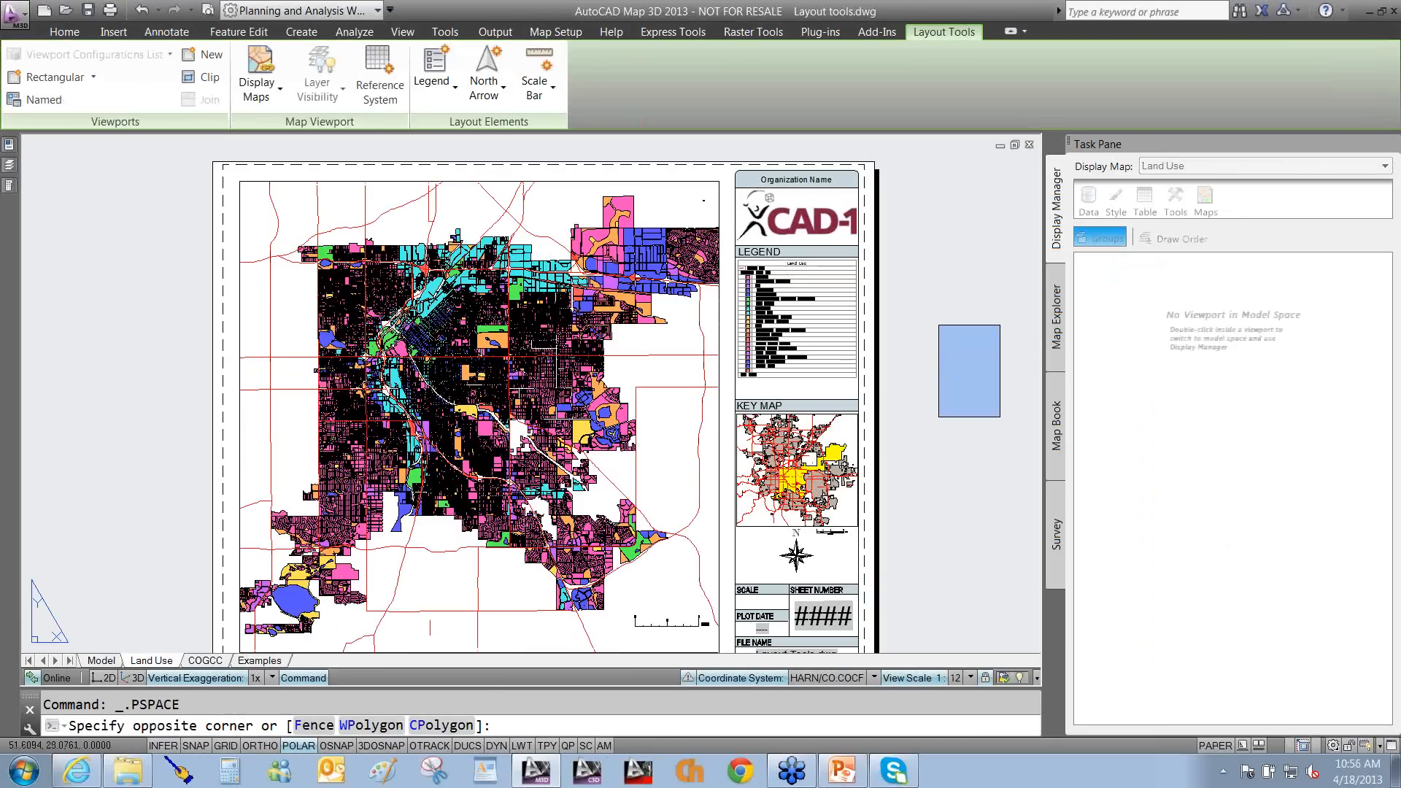
click(1001, 326)
mouse_move(978, 334)
mouse_down()
mouse_move(1215, 226)
mouse_move(1204, 204)
mouse_up()
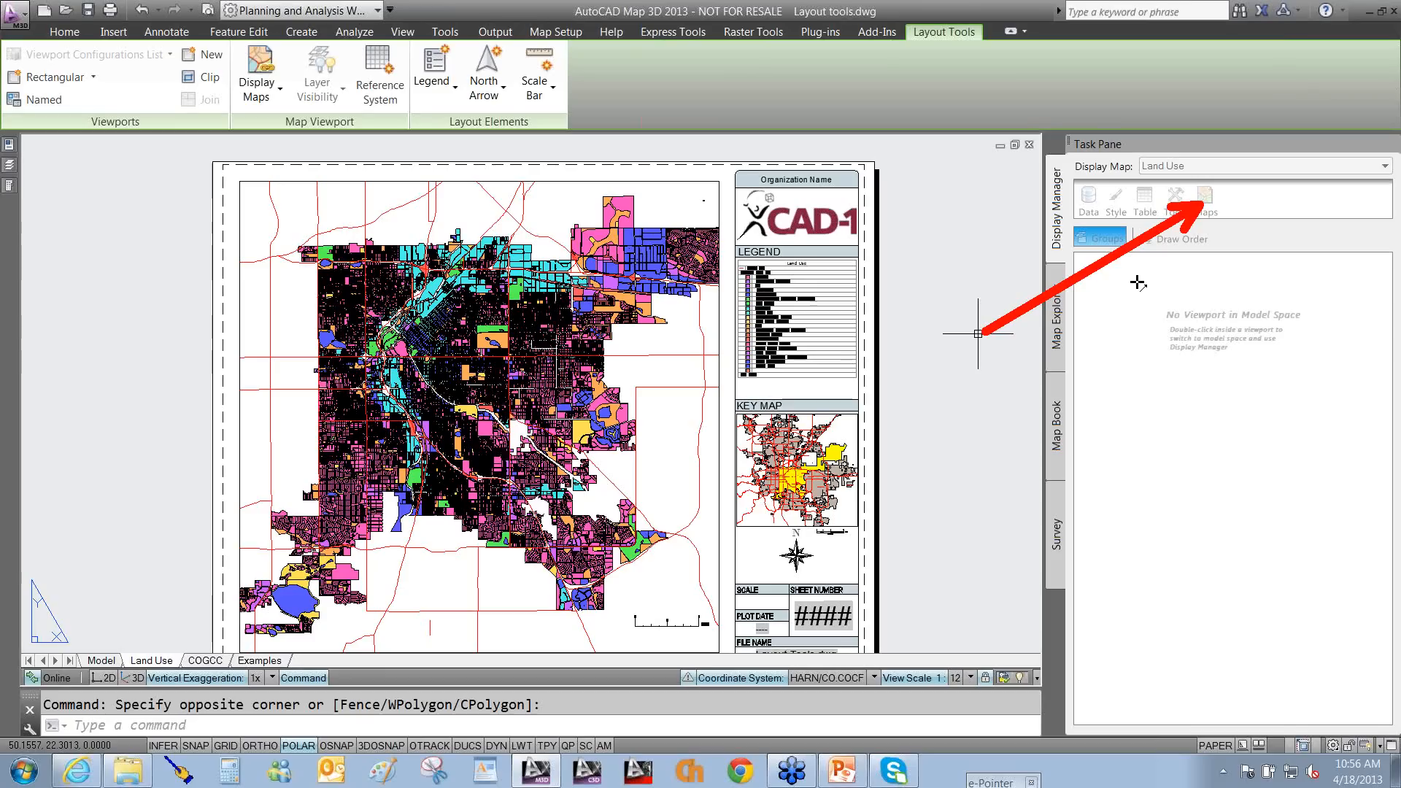
key(Escape)
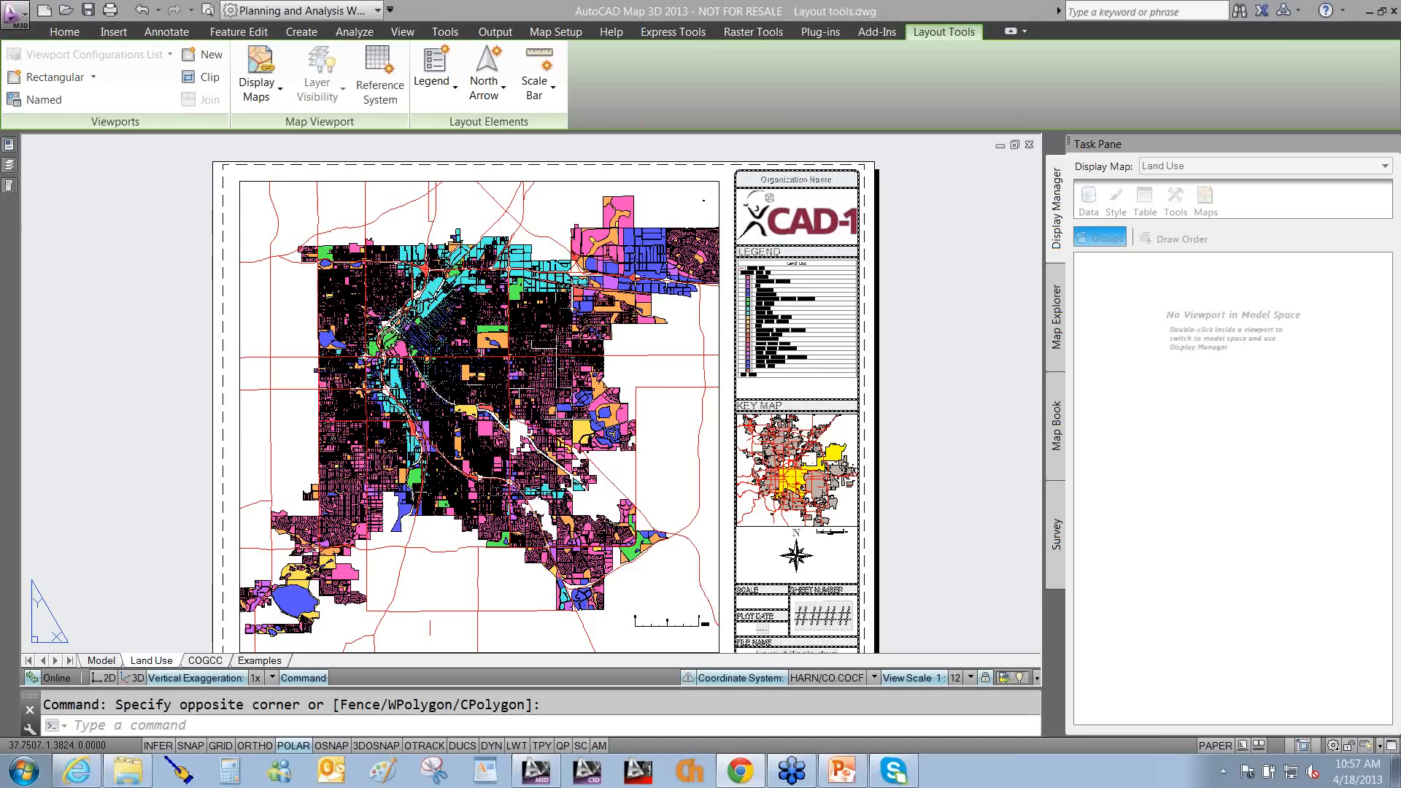
drag(1400, 281, 660, 55)
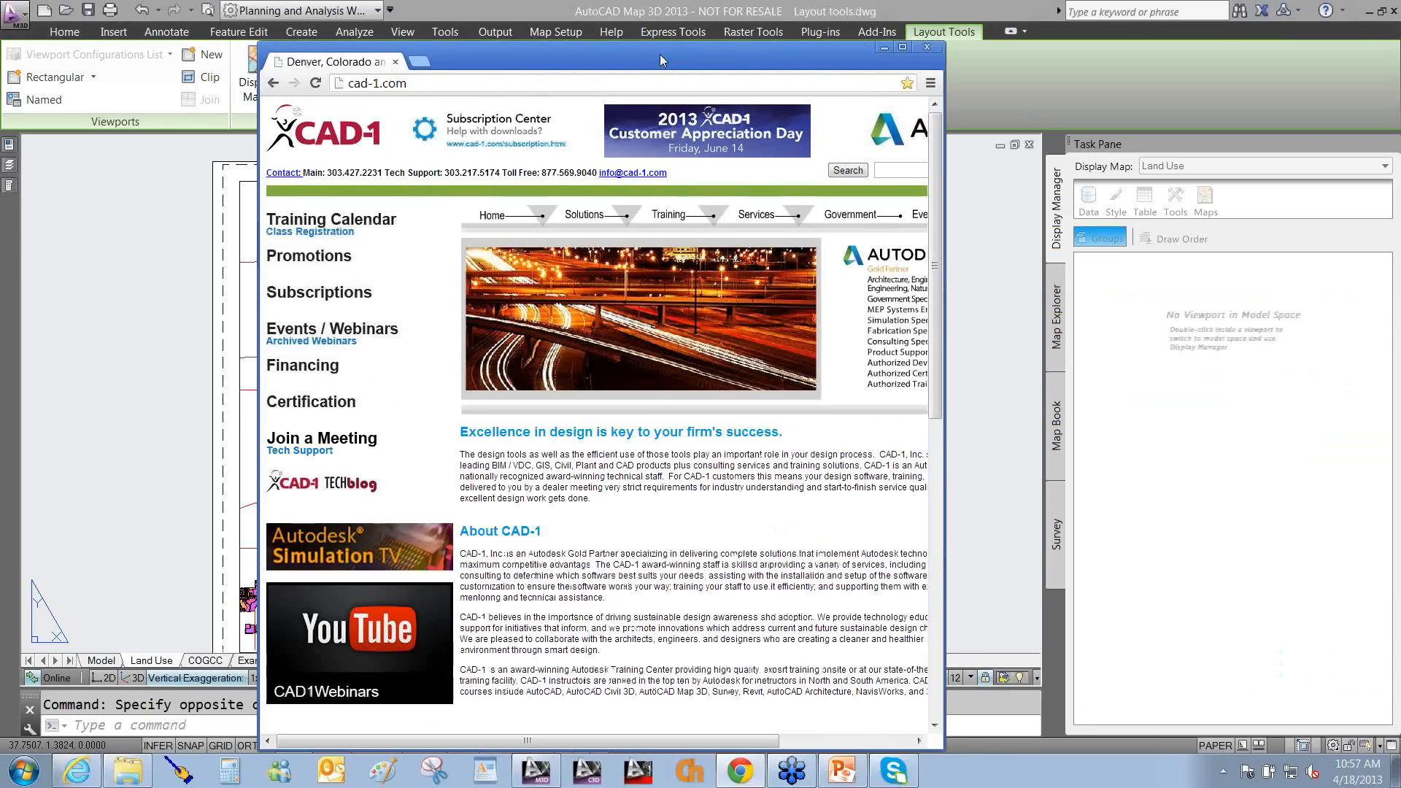
Maximize the browser and open the CAD-1 Events, Upcoming Webinars page on cad-1.com.
double_click(660, 54)
mouse_move(102, 429)
mouse_down()
mouse_move(237, 354)
mouse_move(295, 295)
mouse_up()
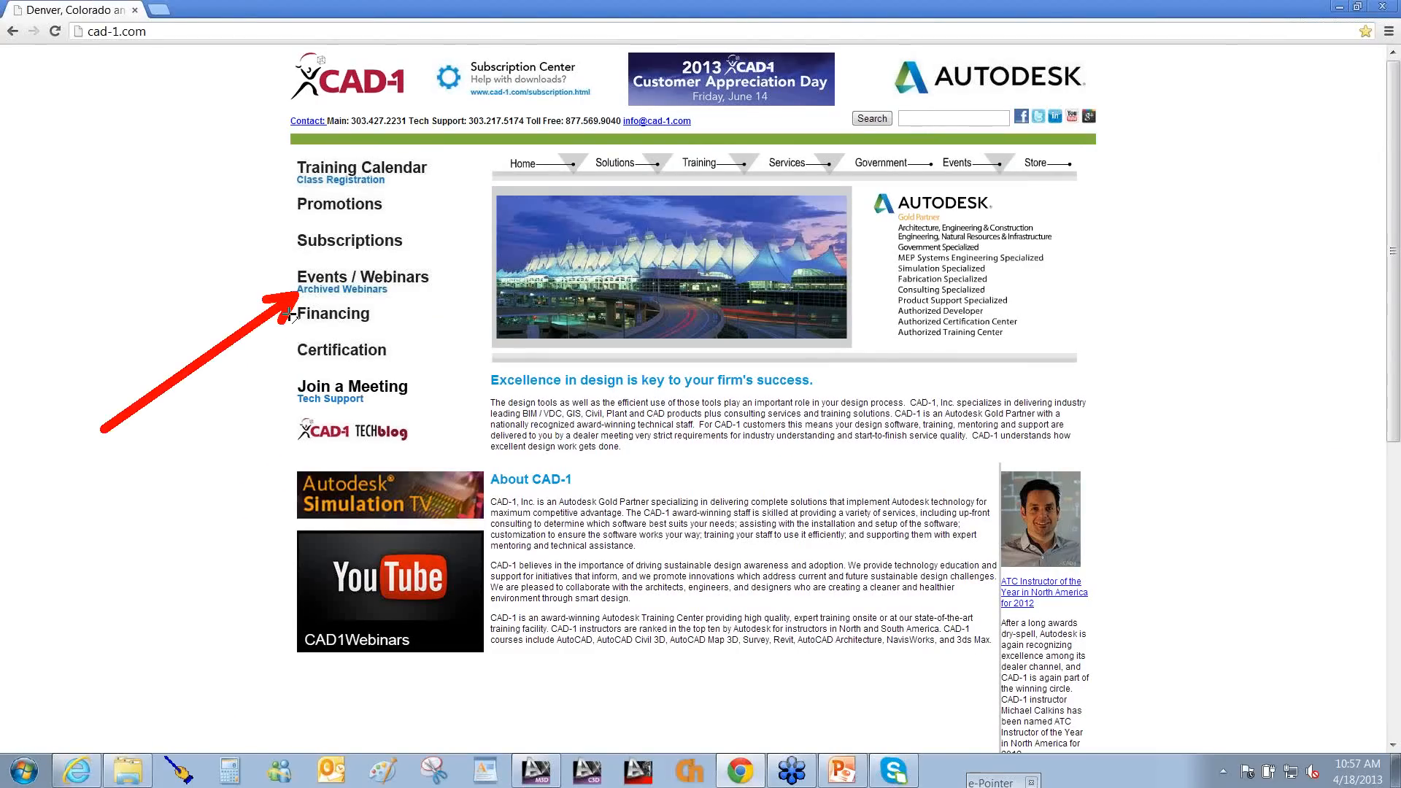
click(345, 287)
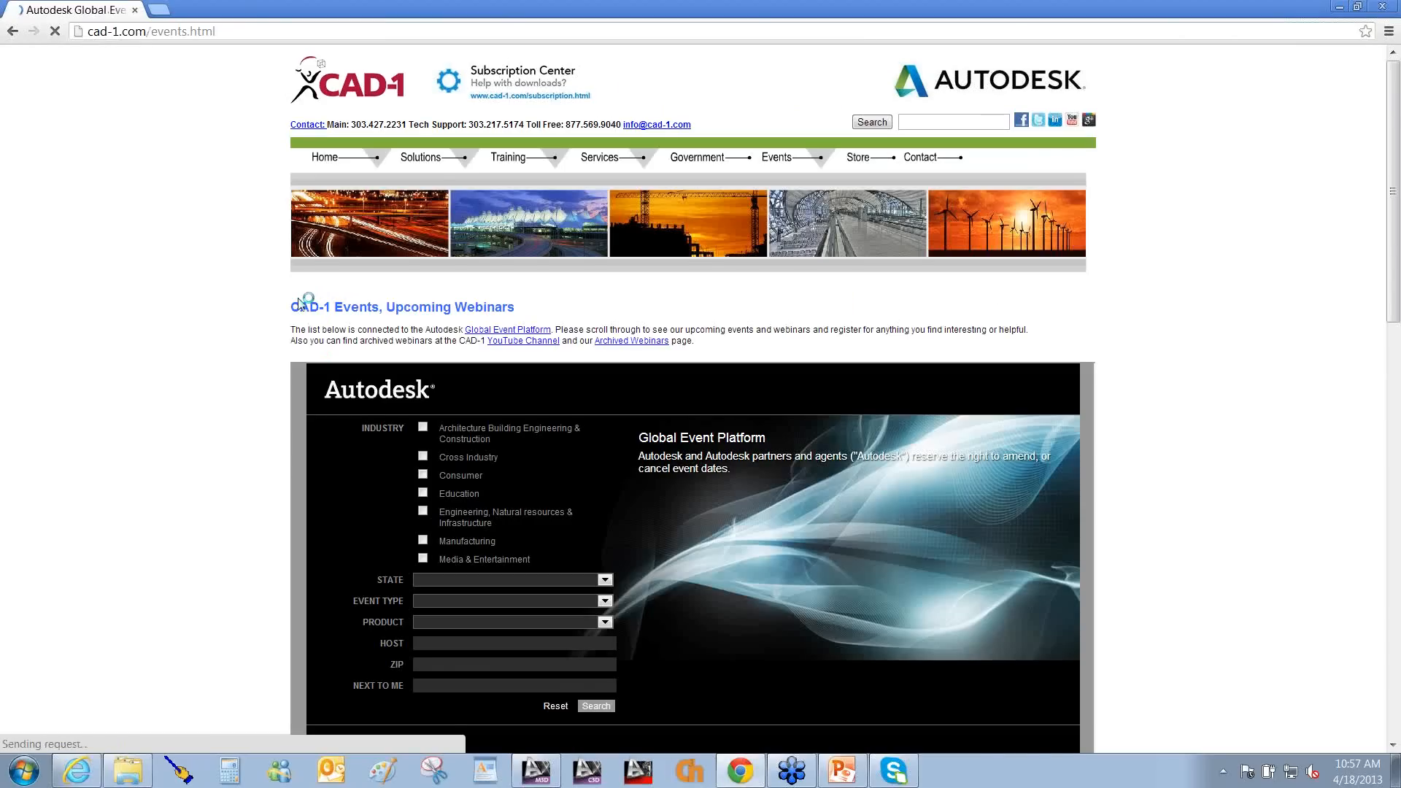
scroll(299, 302, down, 2)
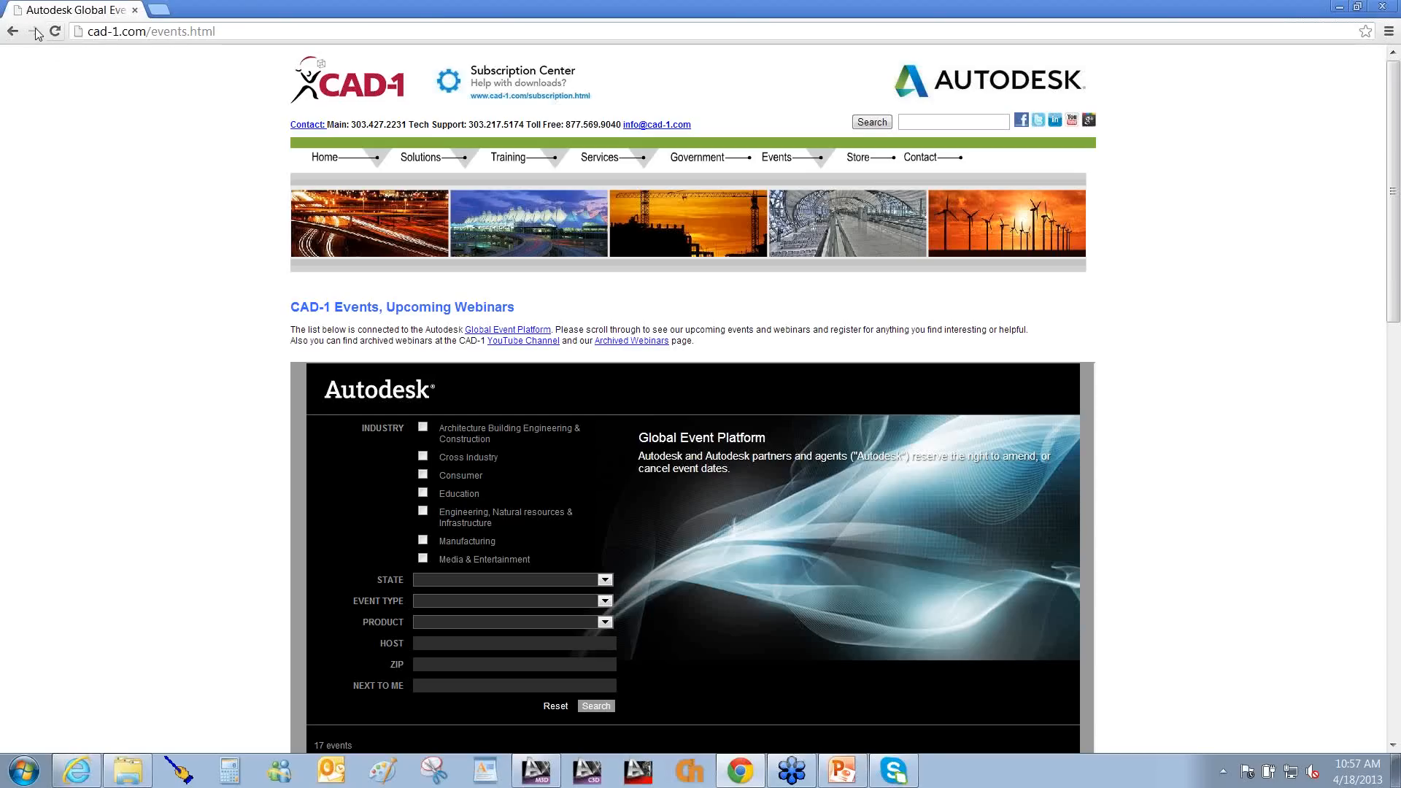
click(13, 31)
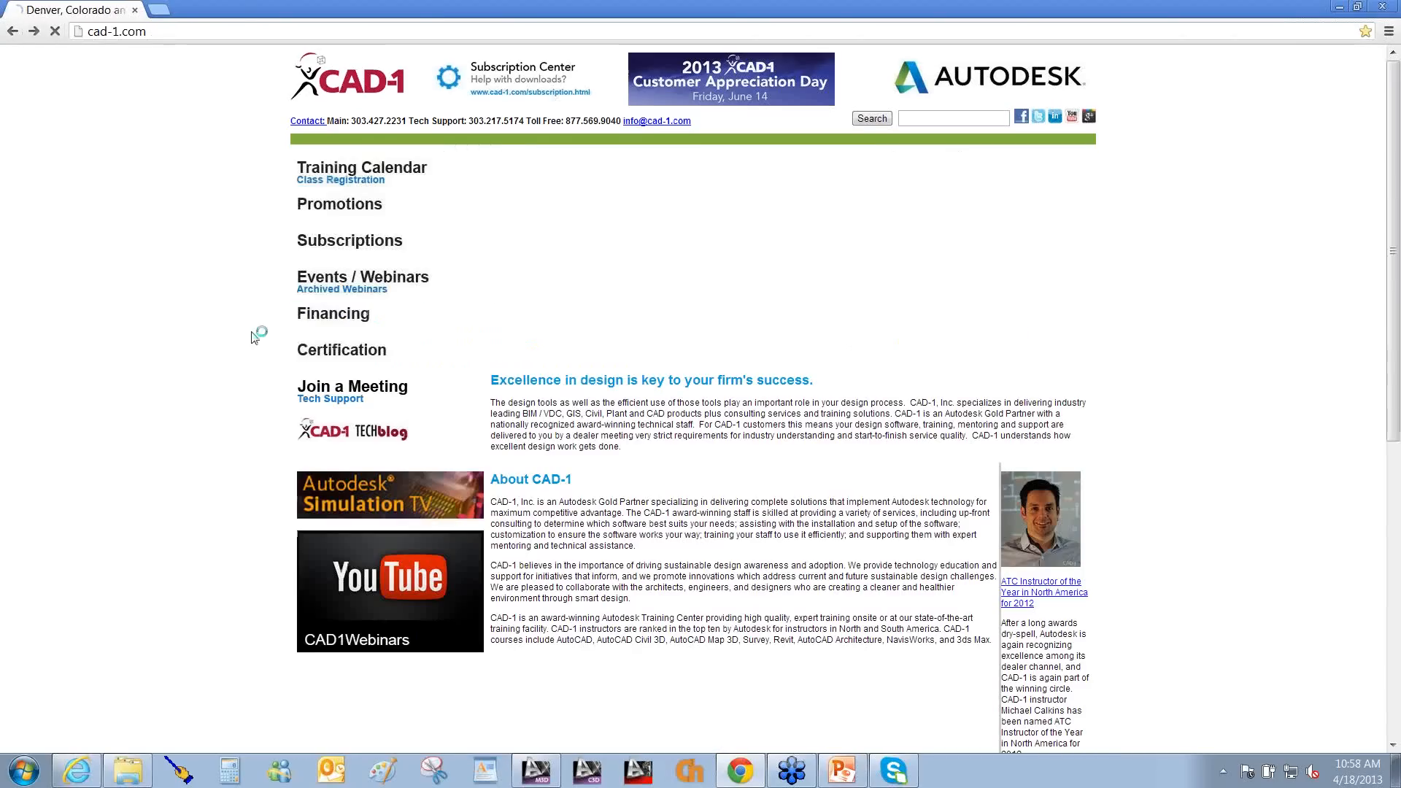
click(316, 299)
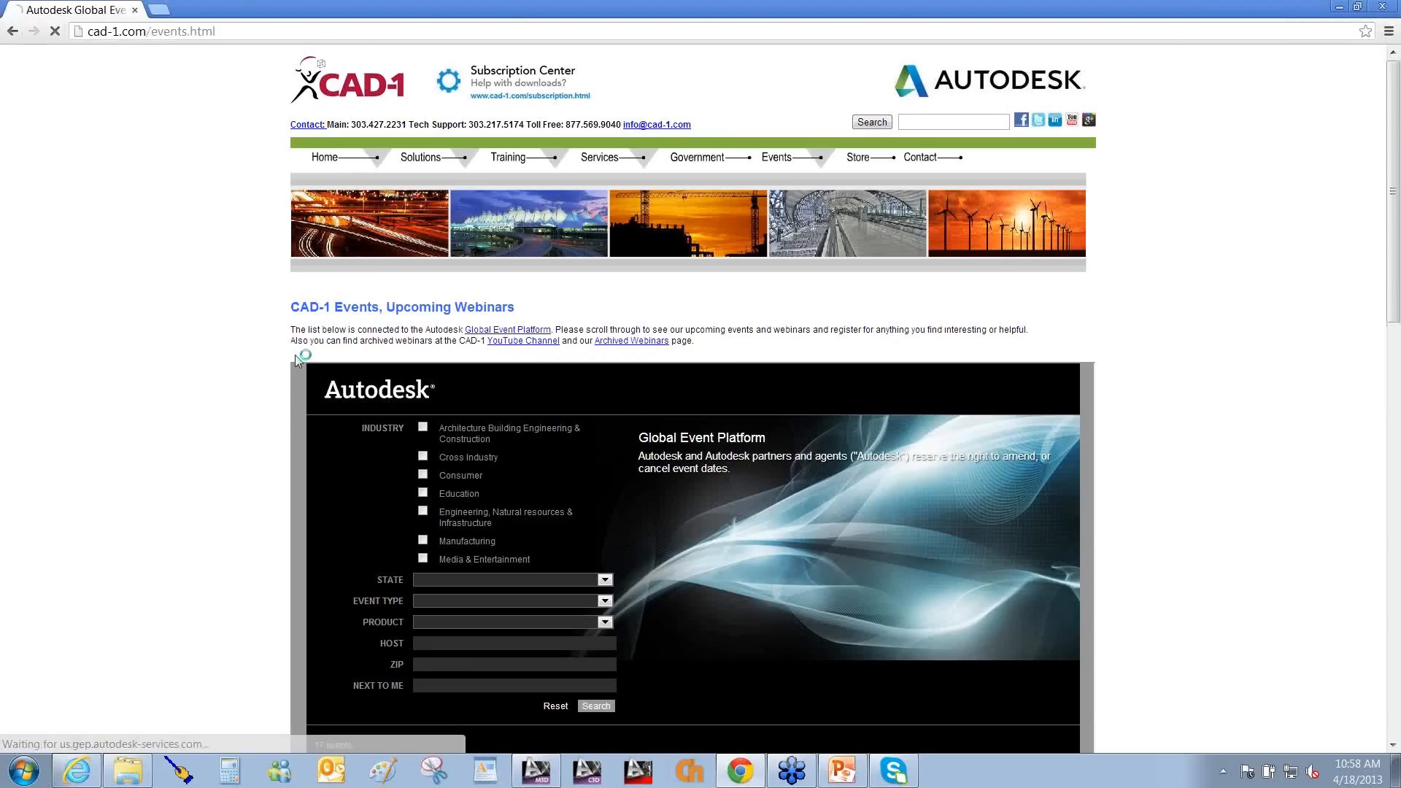
Open the CAD1Webinars YouTube channel and scroll through its recorded webinar feed and back up.
click(540, 343)
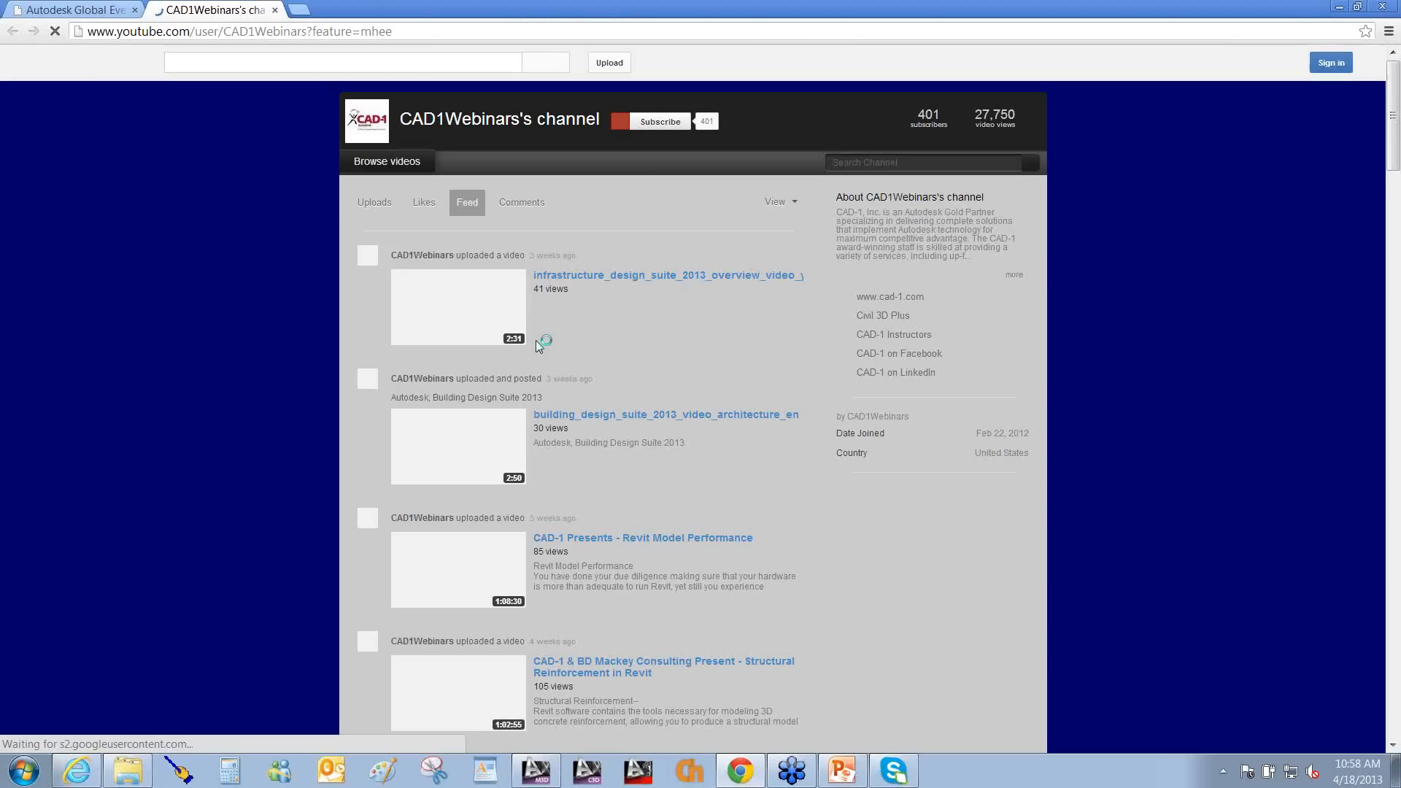
scroll(965, 621, down, 2)
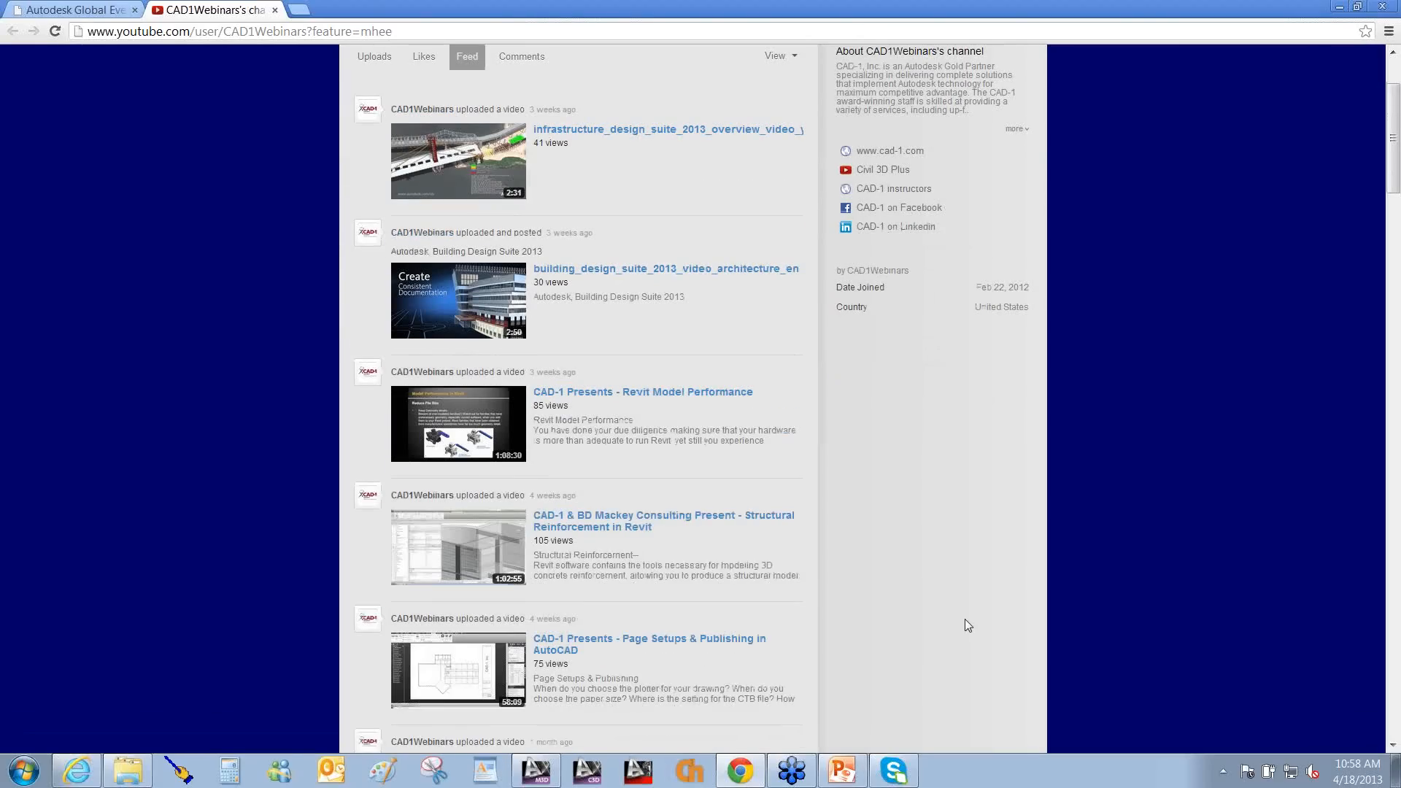
scroll(966, 620, down, 2)
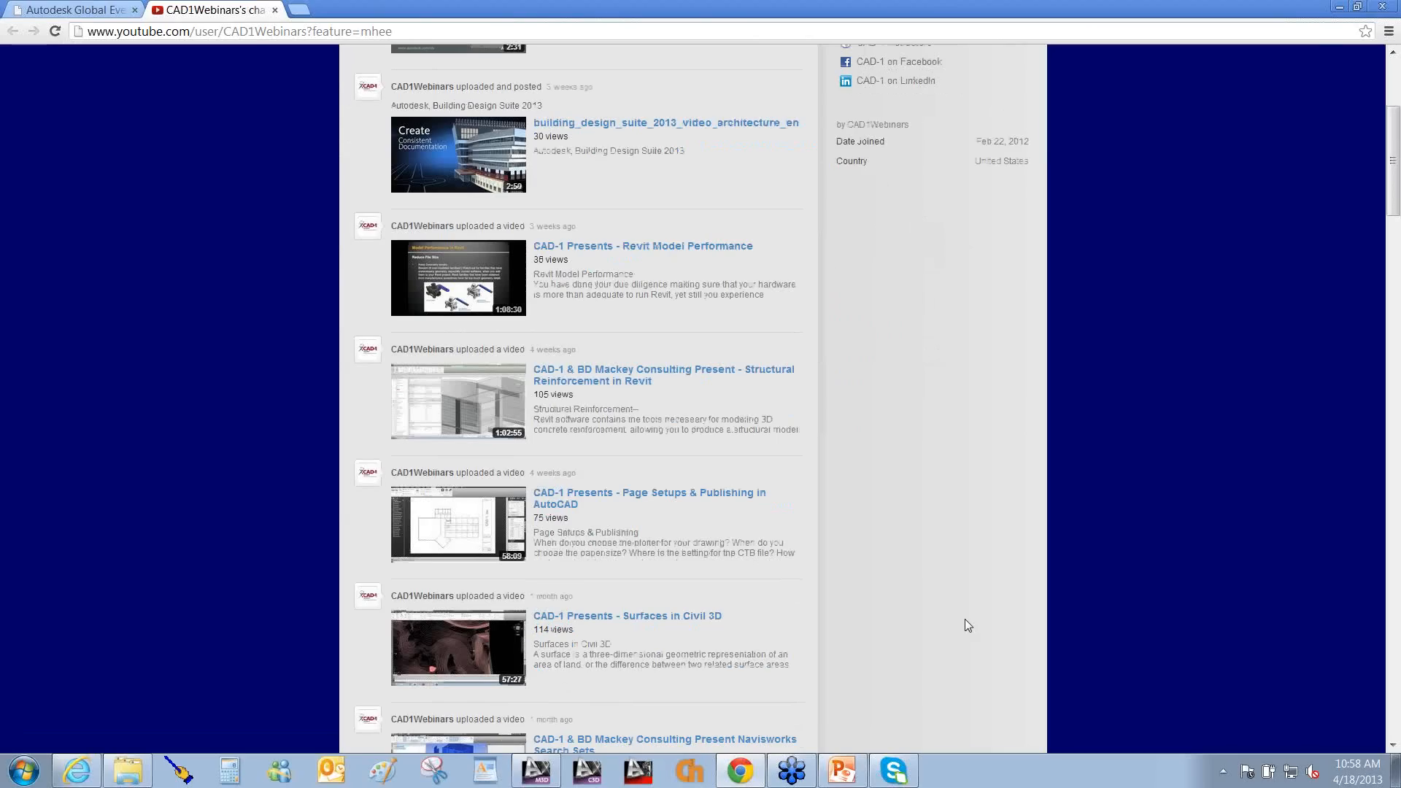
scroll(965, 619, down, 2)
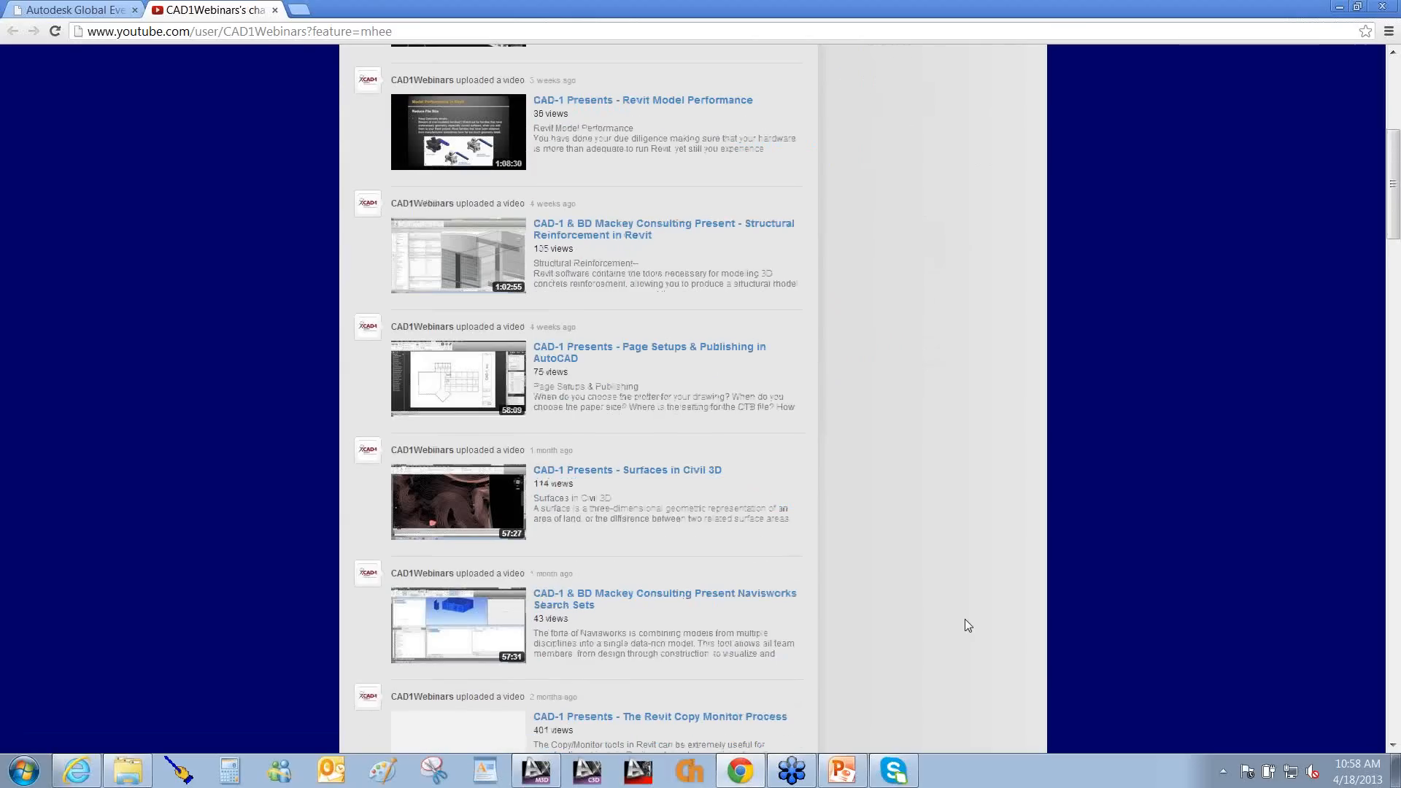
scroll(968, 625, down, 2)
scroll(965, 619, down, 2)
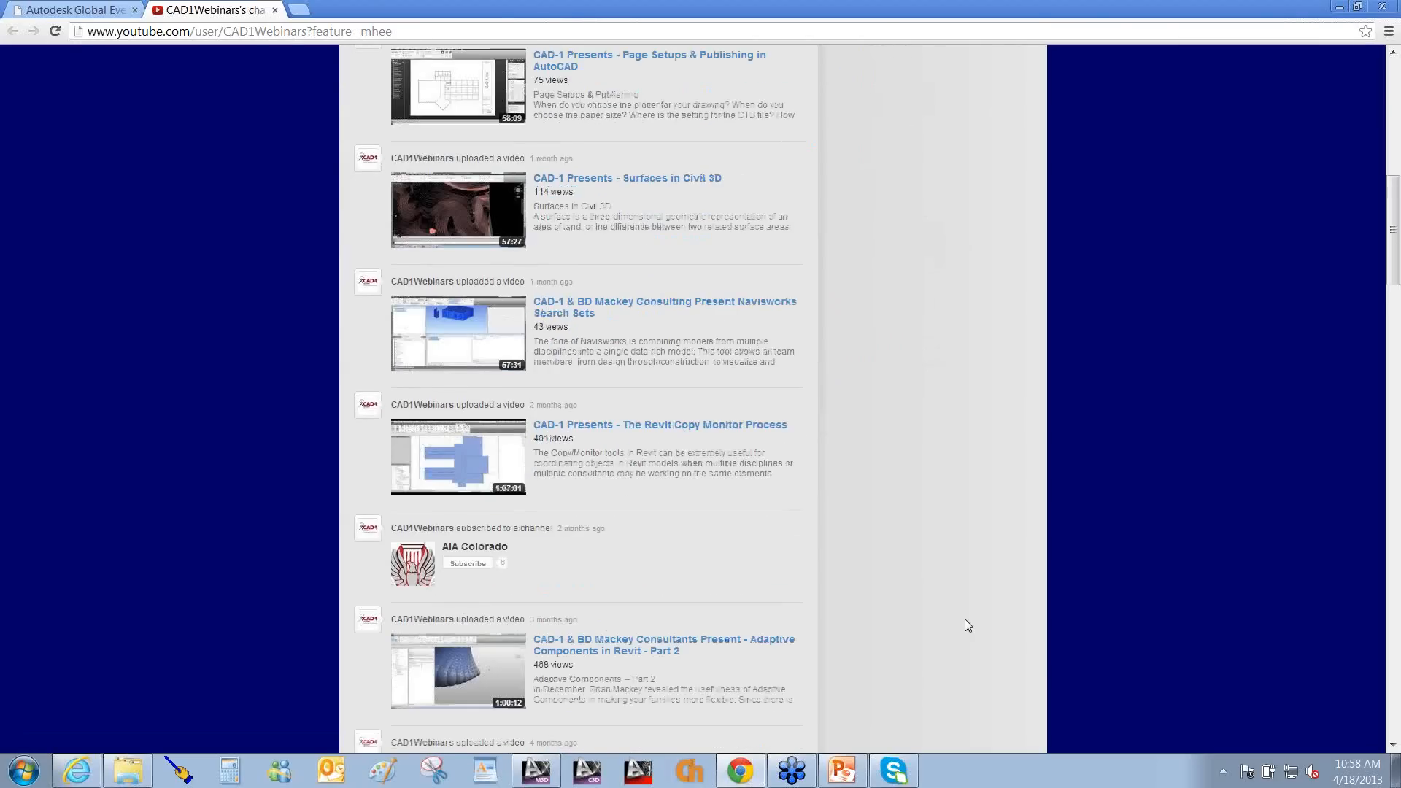
scroll(964, 619, down, 2)
scroll(965, 620, down, 4)
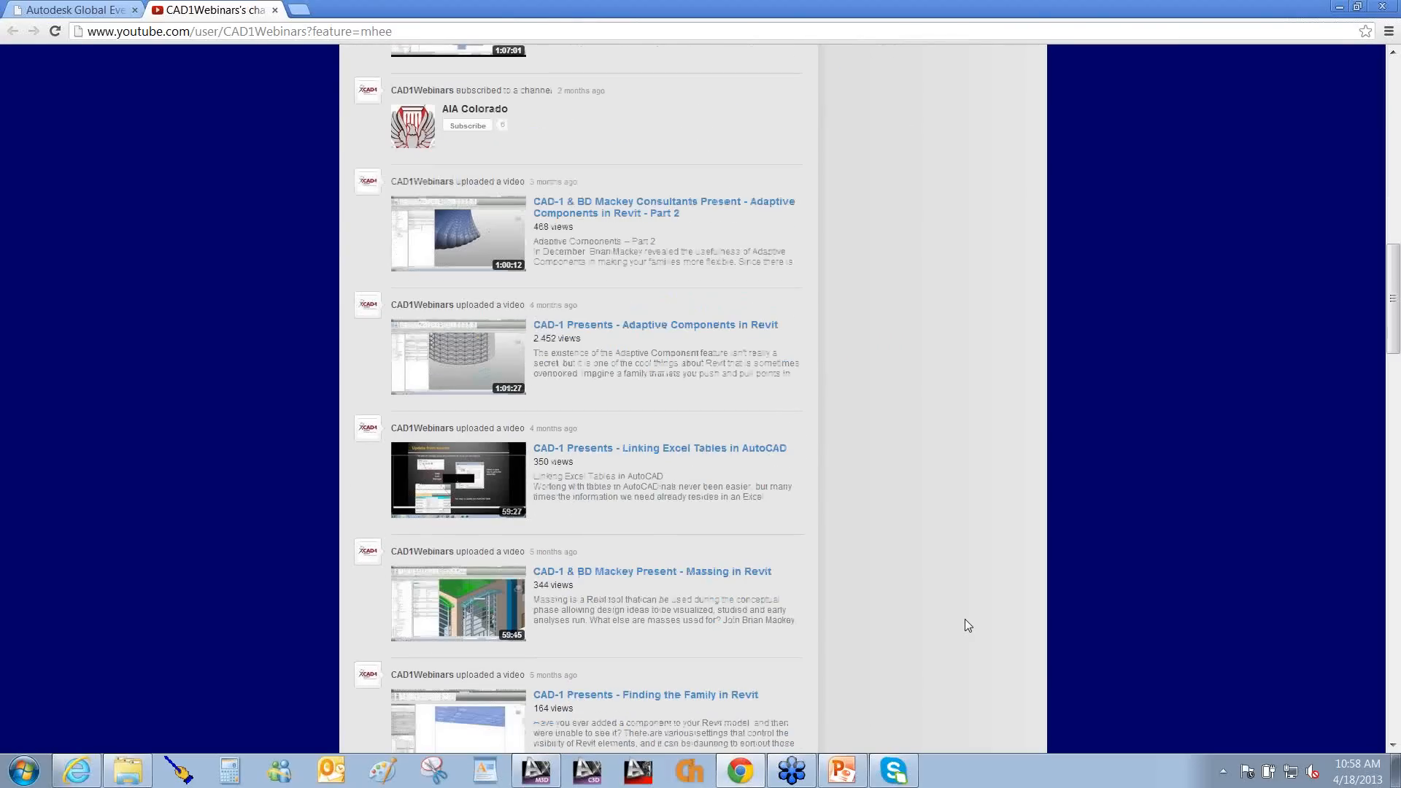
scroll(964, 619, down, 4)
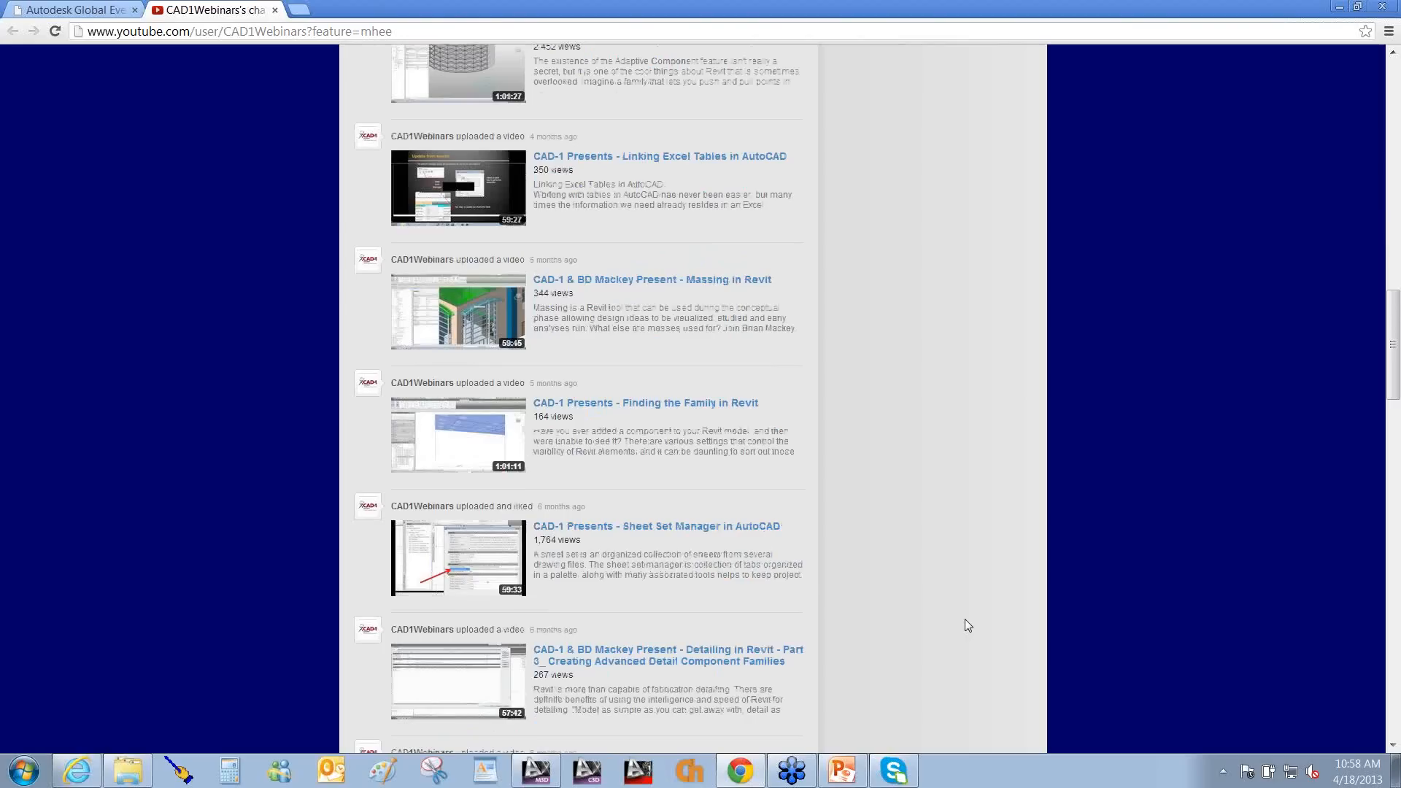
scroll(968, 626, down, 2)
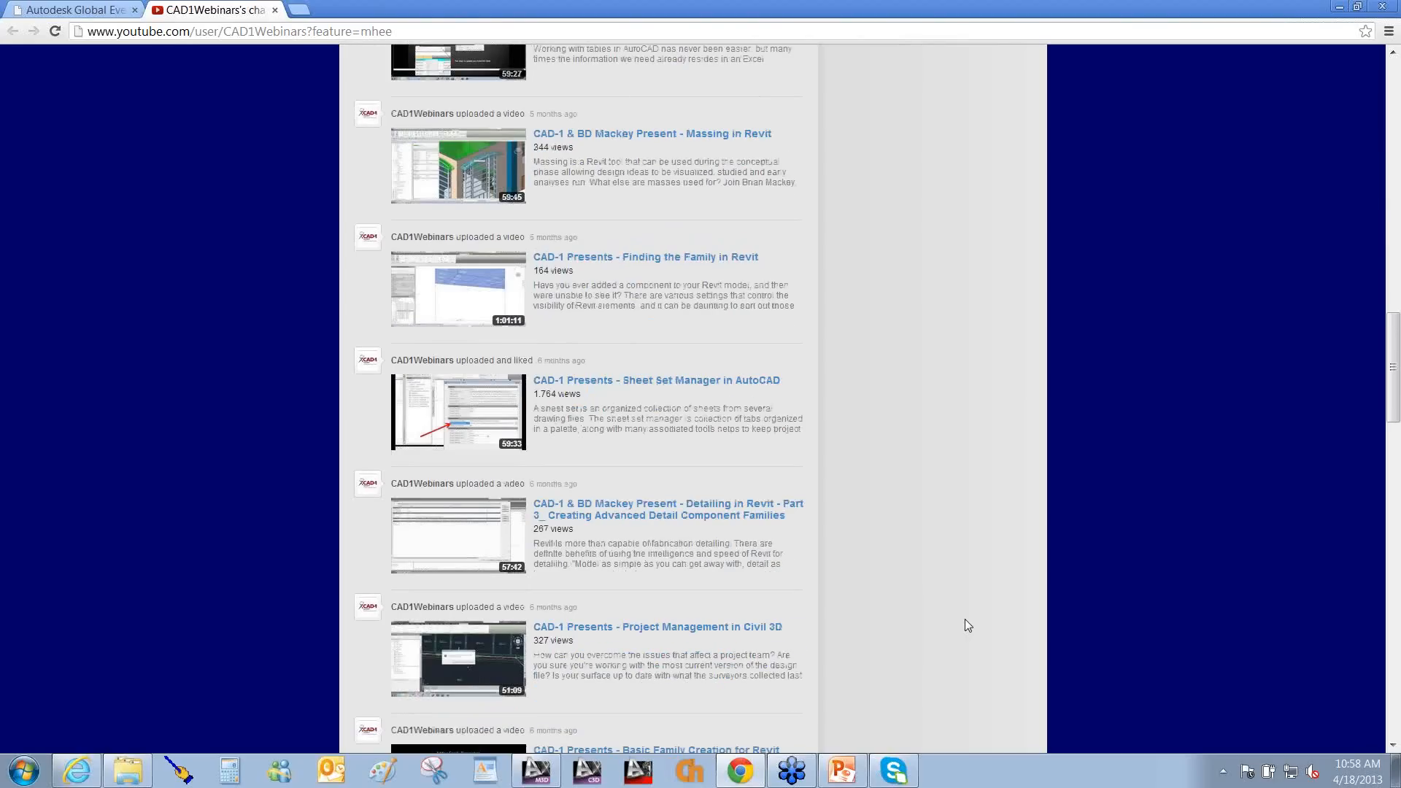
scroll(965, 621, down, 6)
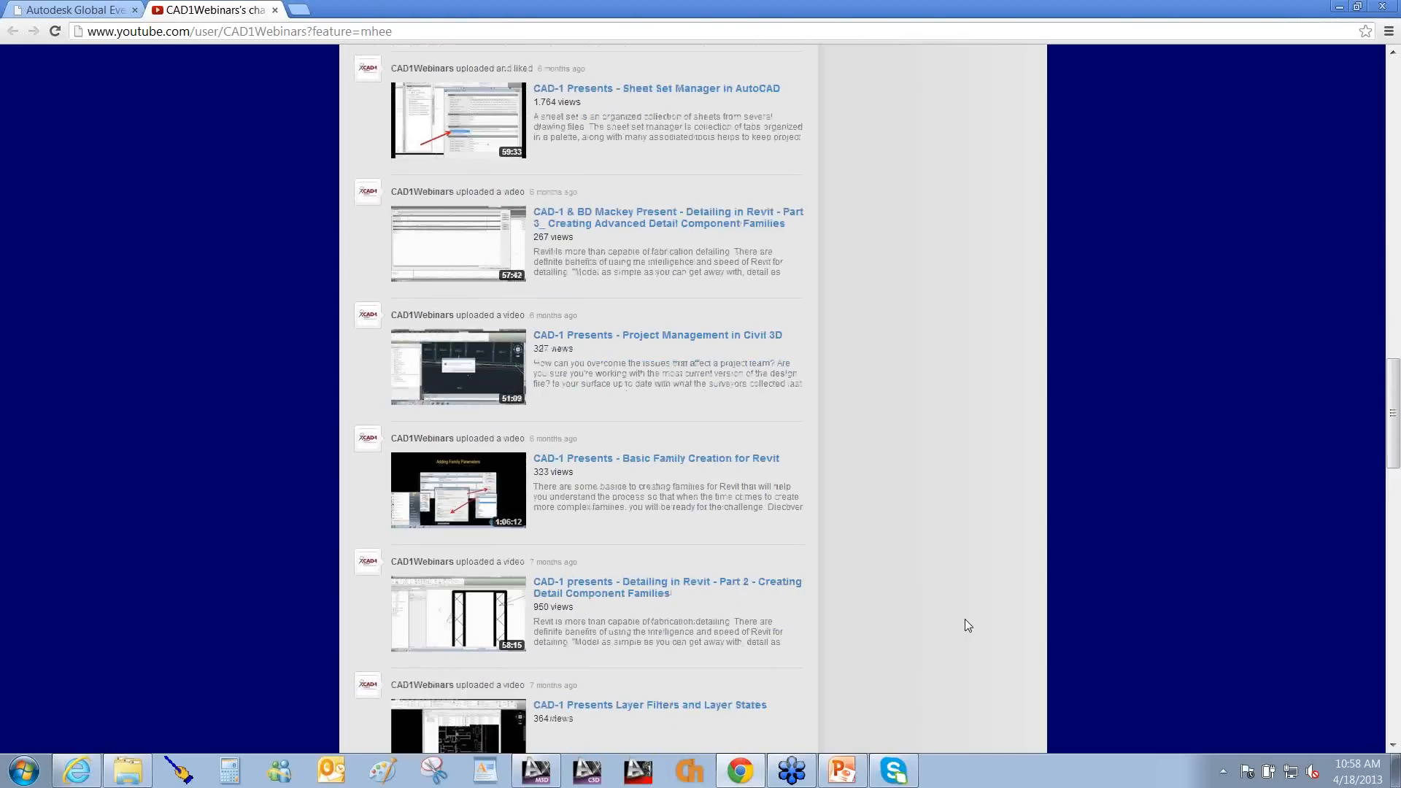
scroll(968, 625, down, 2)
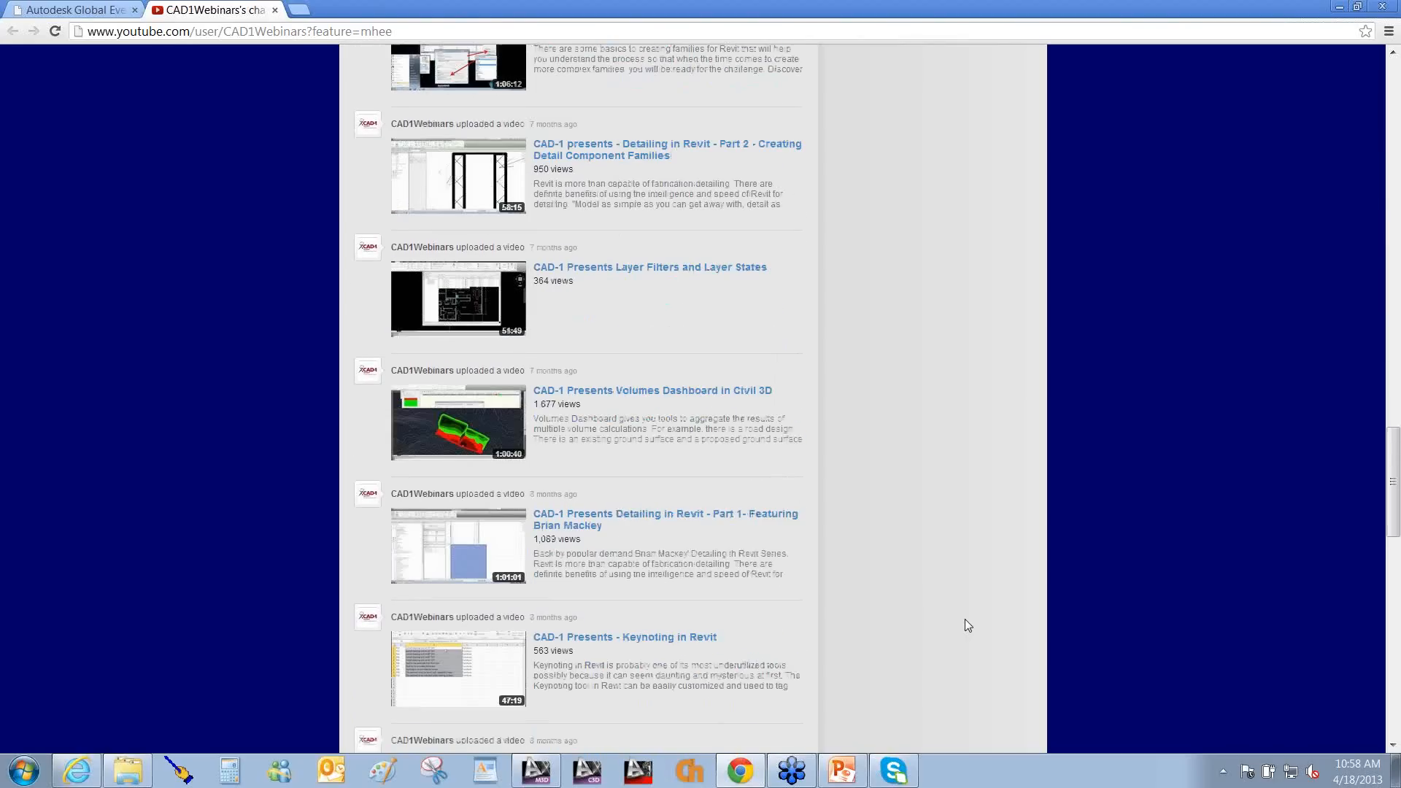
scroll(965, 621, down, 2)
scroll(966, 620, down, 4)
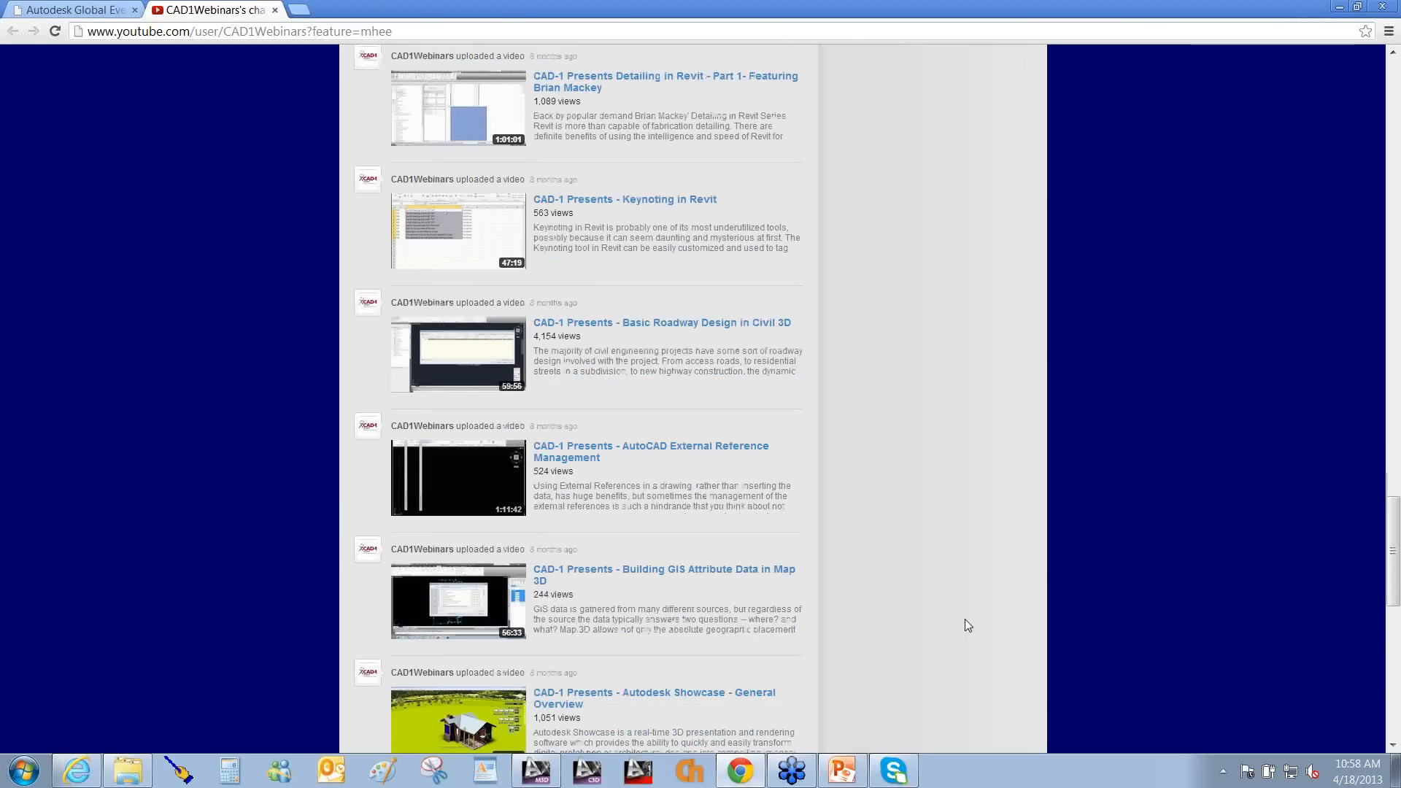
scroll(965, 619, down, 6)
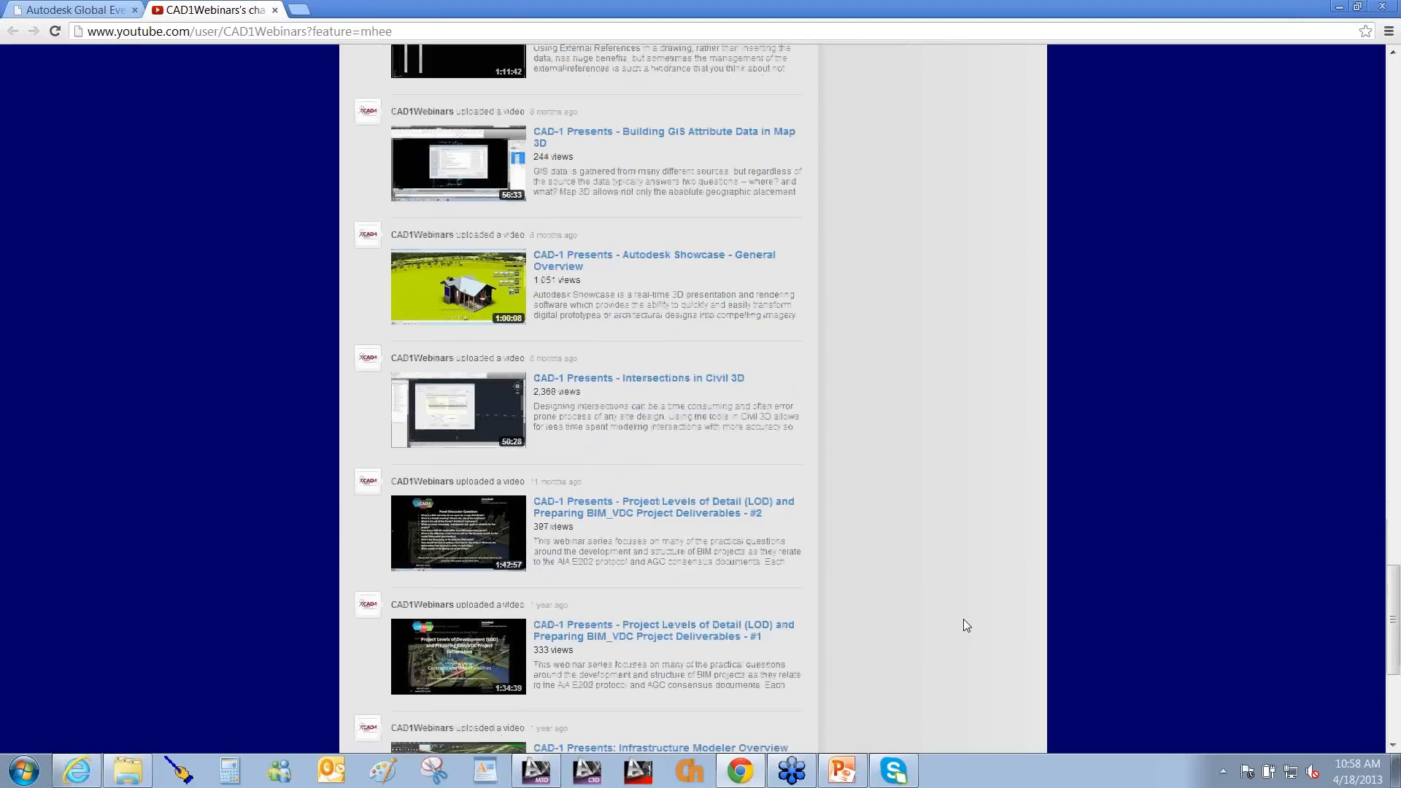
scroll(964, 621, down, 2)
scroll(964, 619, down, 2)
scroll(963, 619, up, 20)
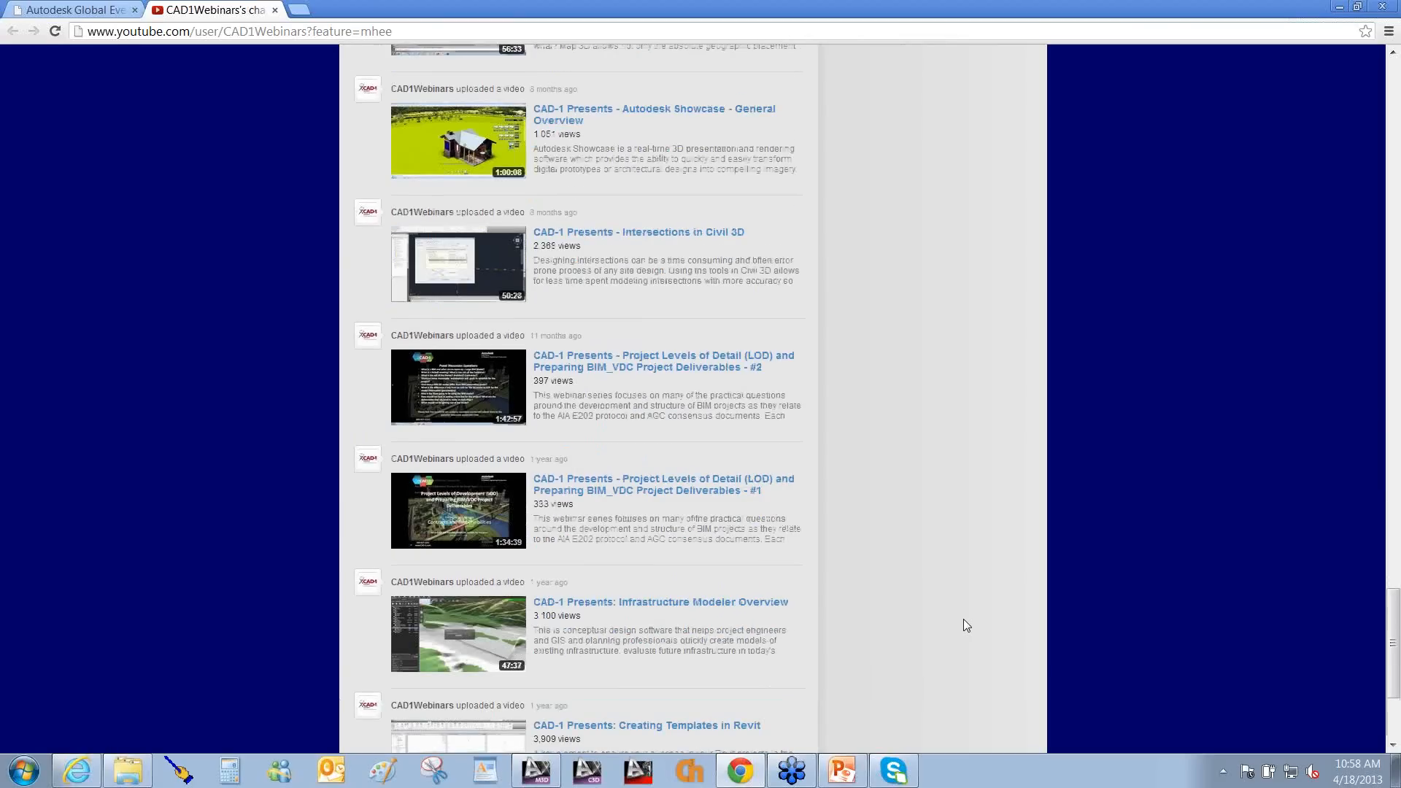
scroll(959, 619, up, 12)
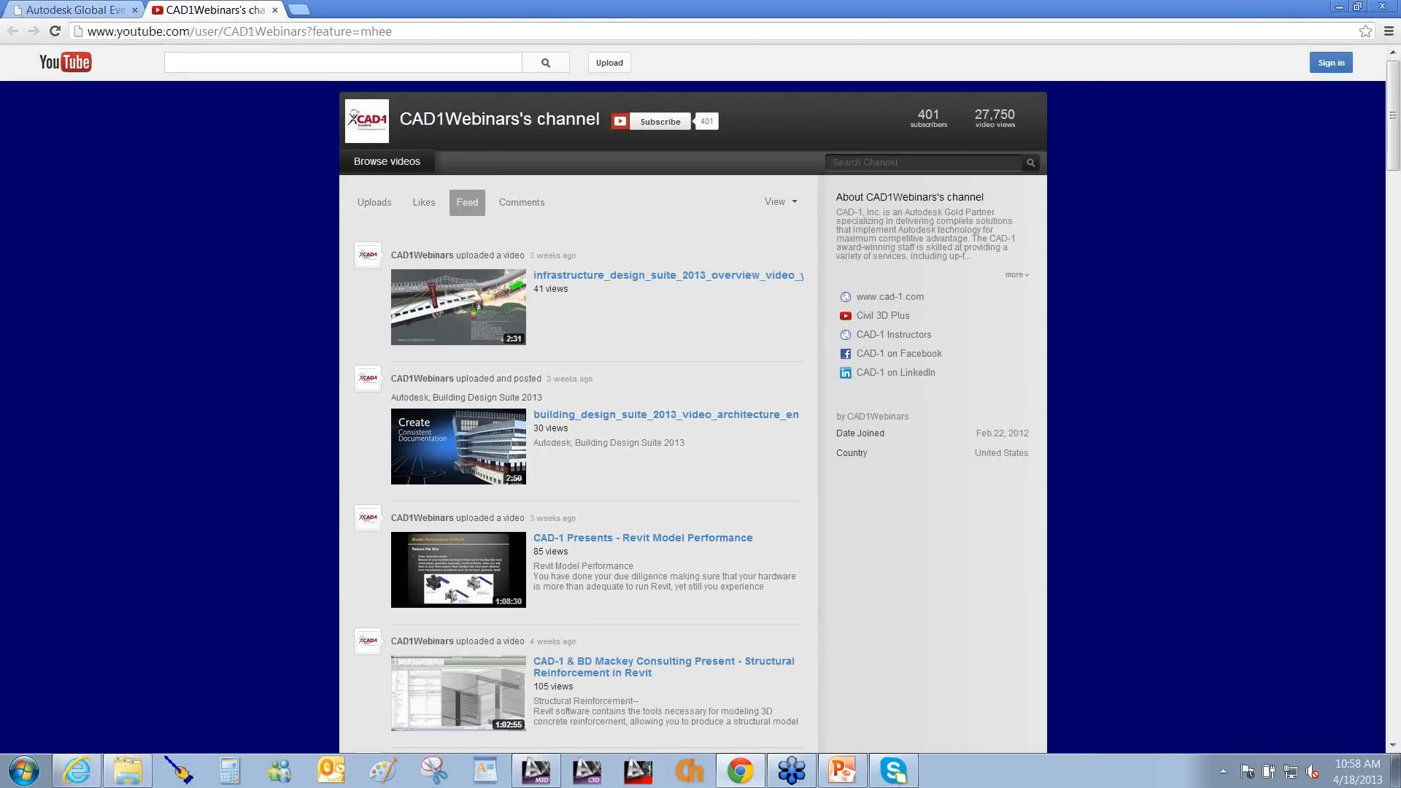
Open the 2012 CAD-1 Webinar Archive page from the events tab.
click(73, 10)
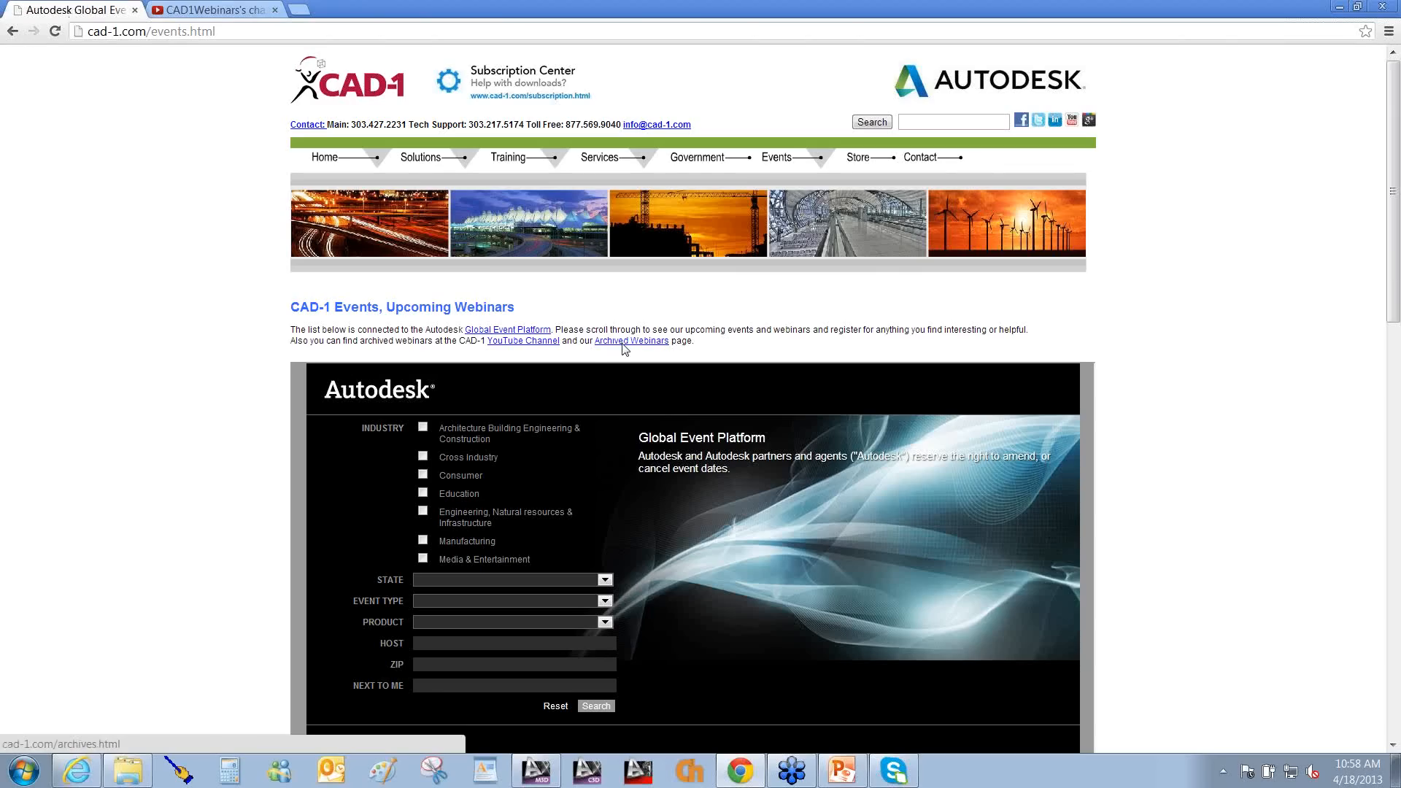
click(624, 343)
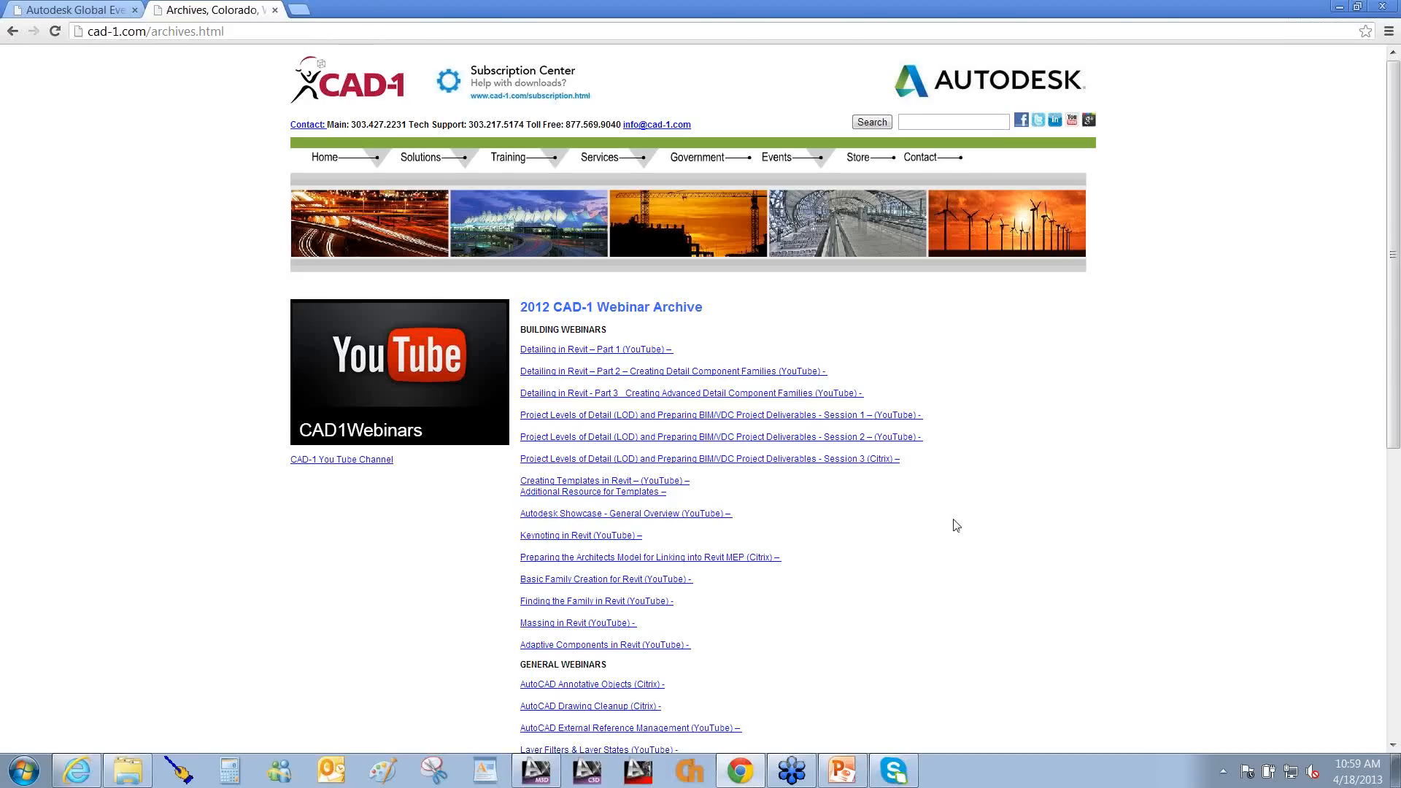
scroll(956, 526, down, 4)
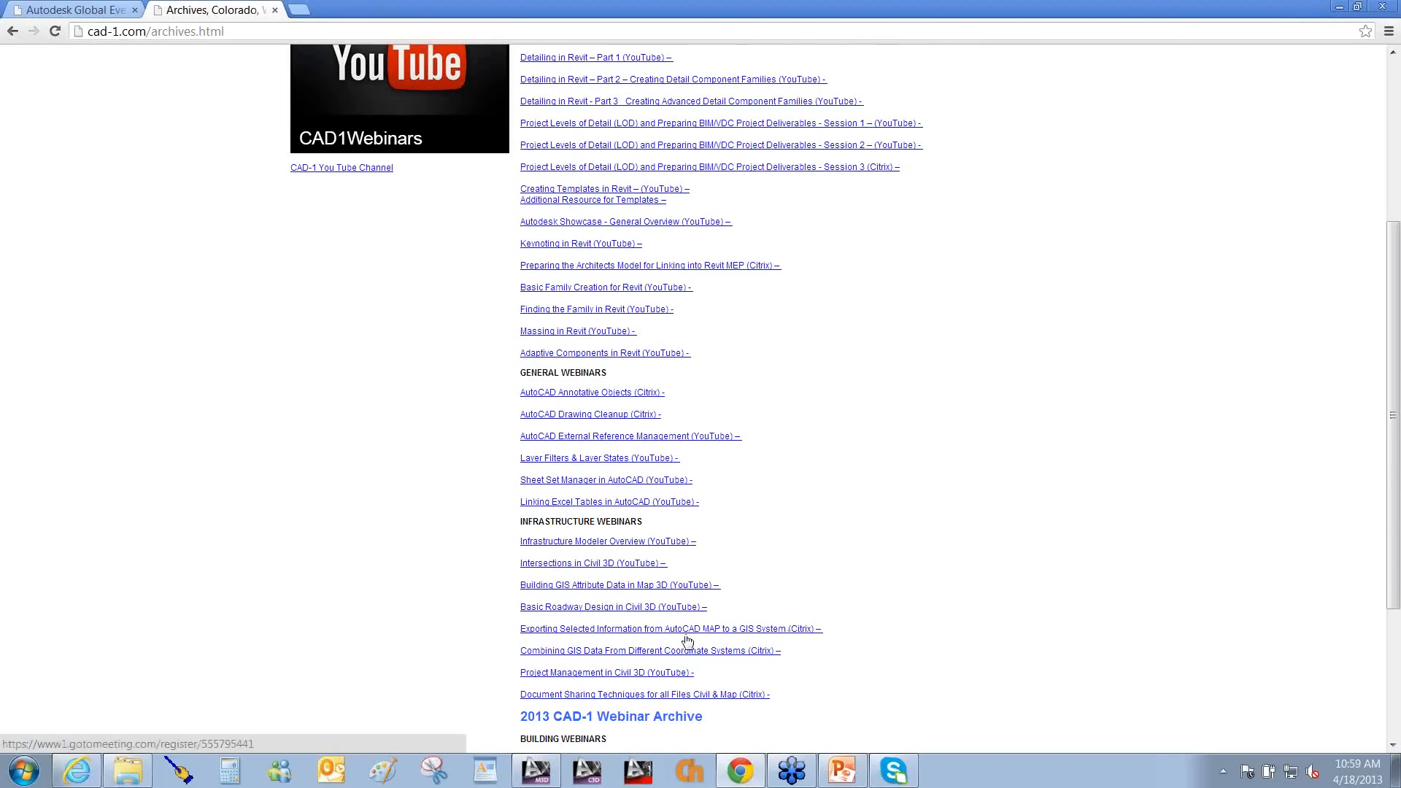
Mark the GIS export and Document Sharing Techniques webinars with arrows, then show the Recap slide.
key(ctrl+alt+e)
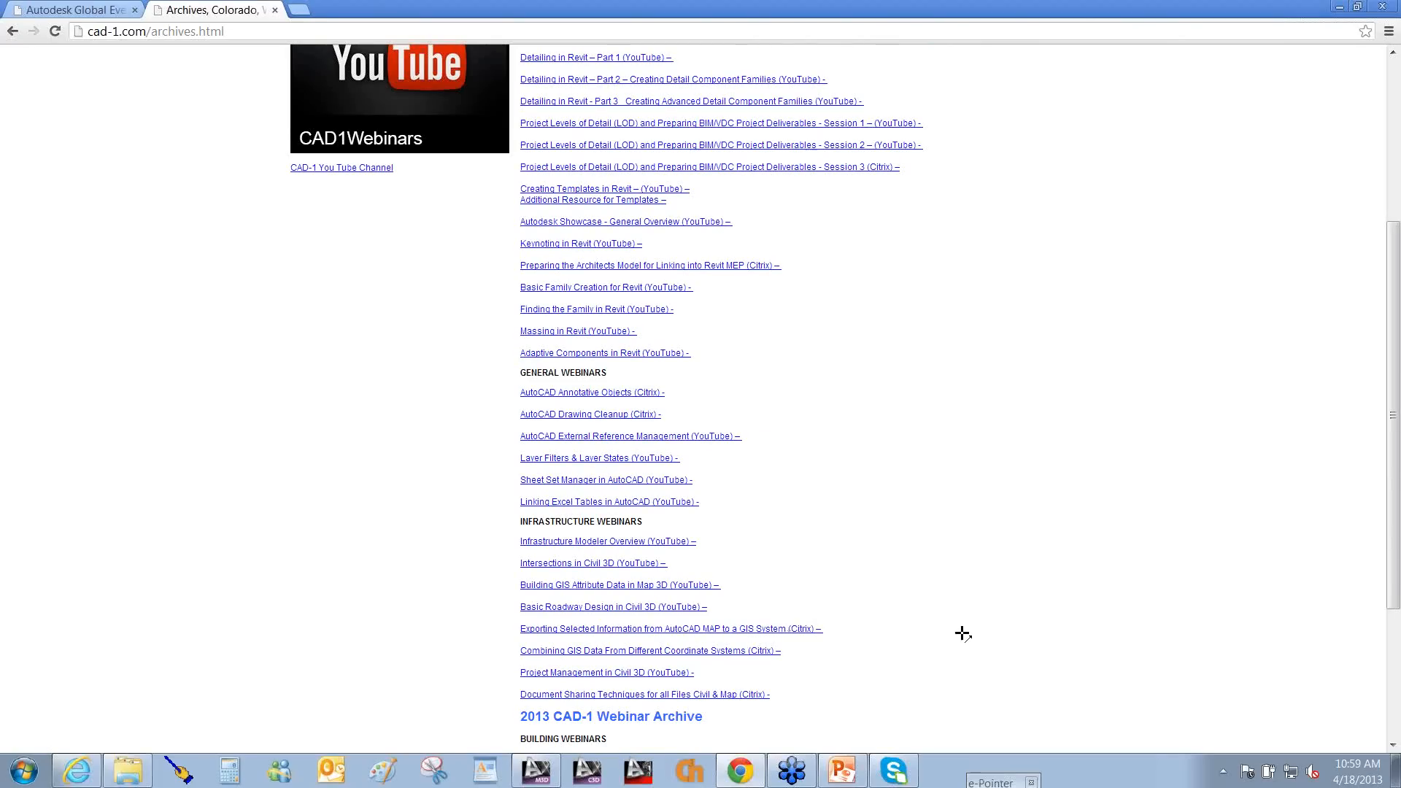
drag(963, 633, 829, 632)
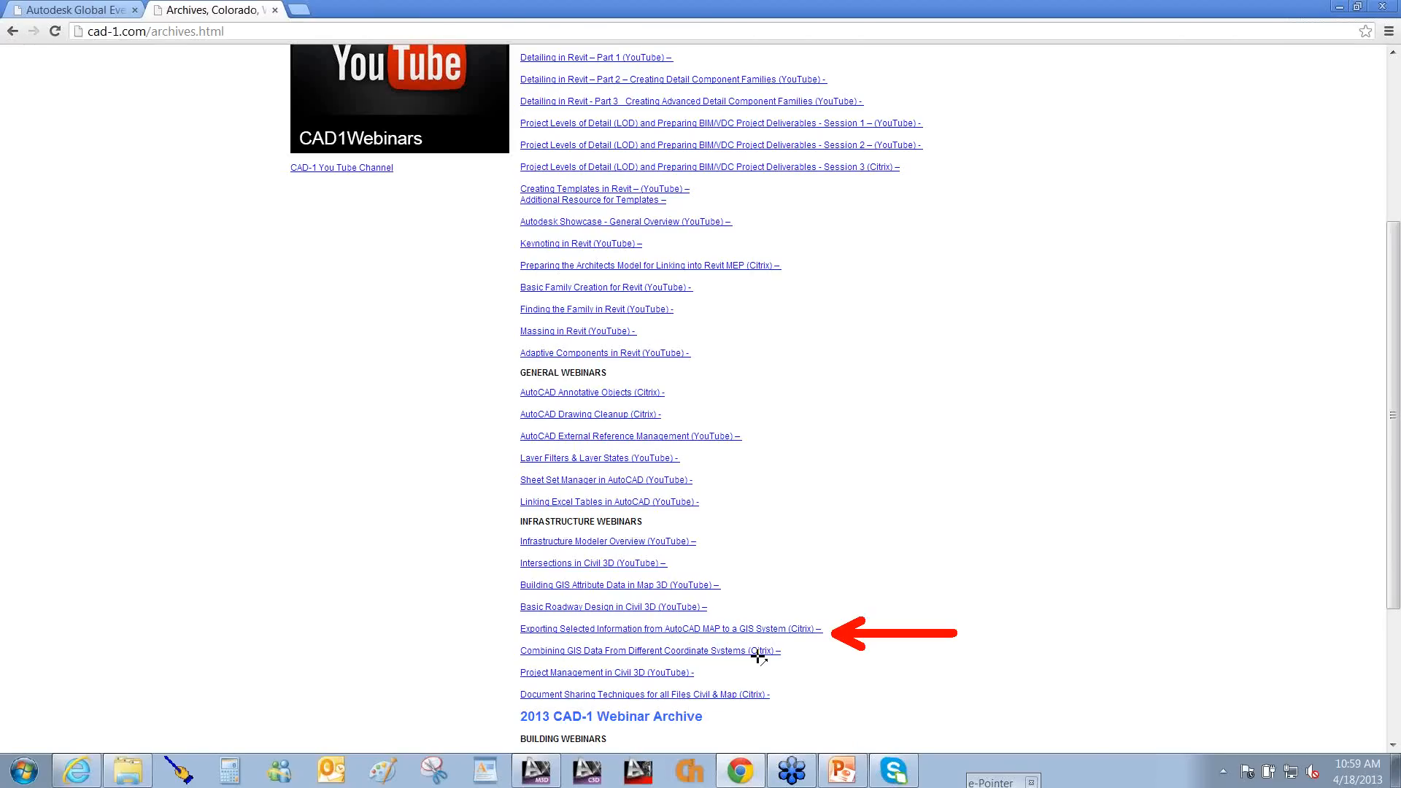
drag(949, 701, 787, 700)
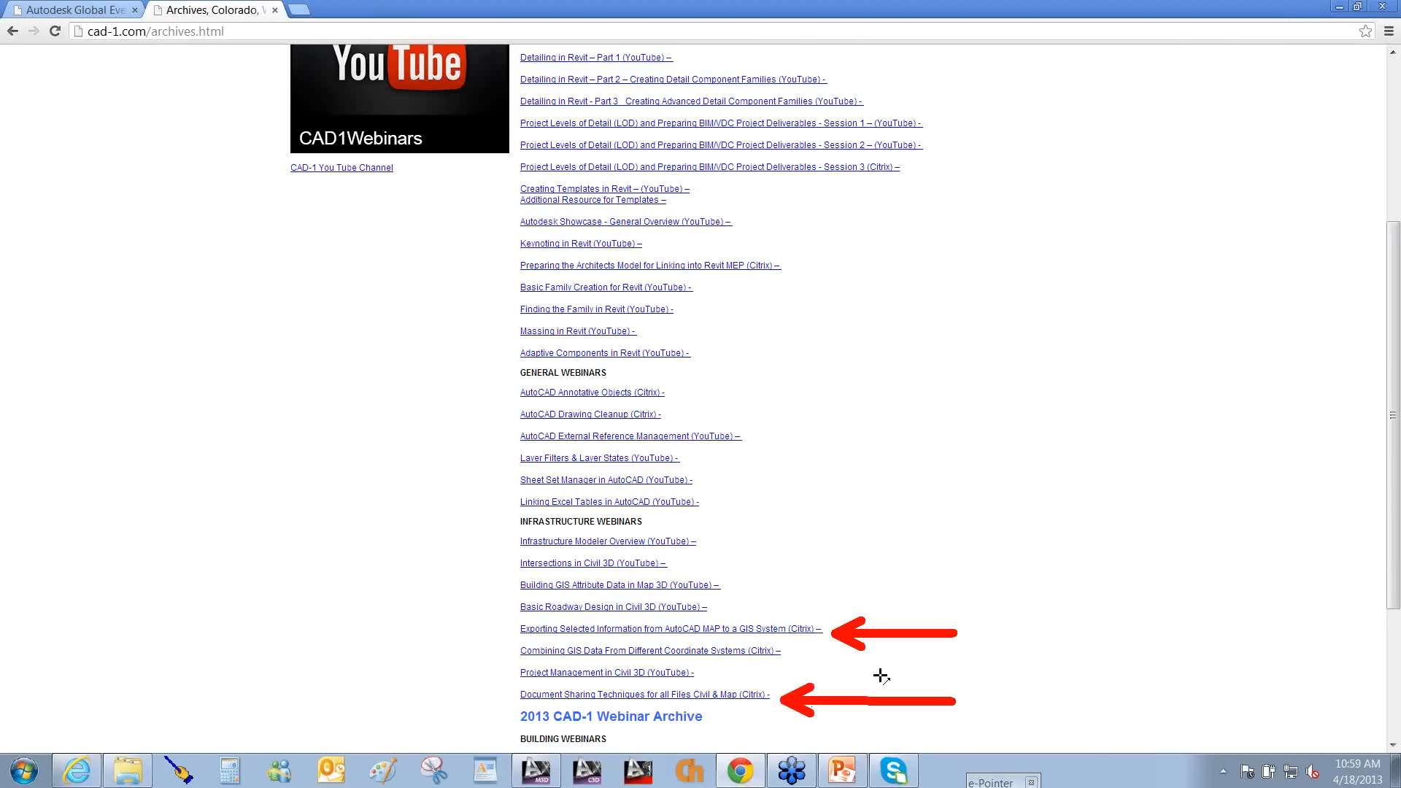
key(Escape)
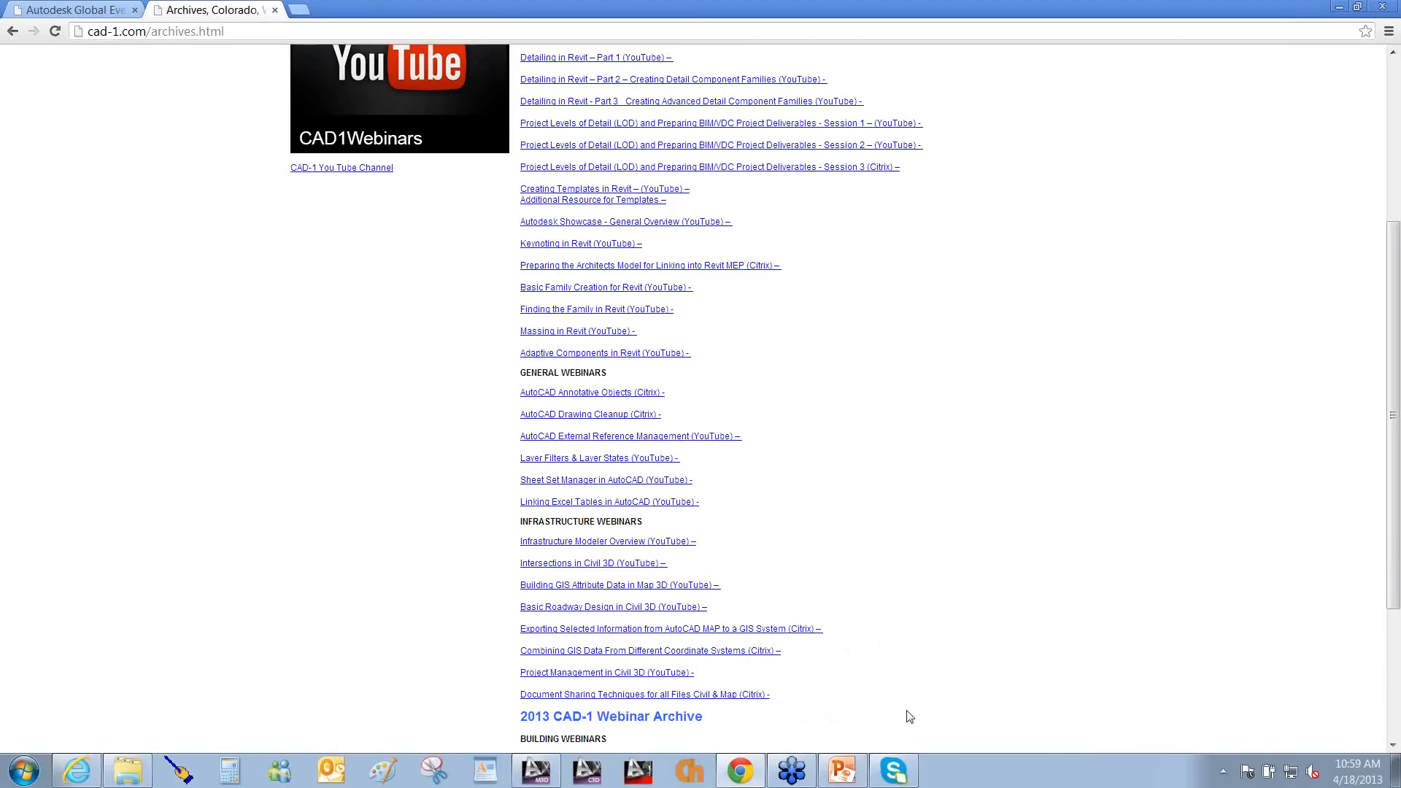
drag(912, 708, 765, 696)
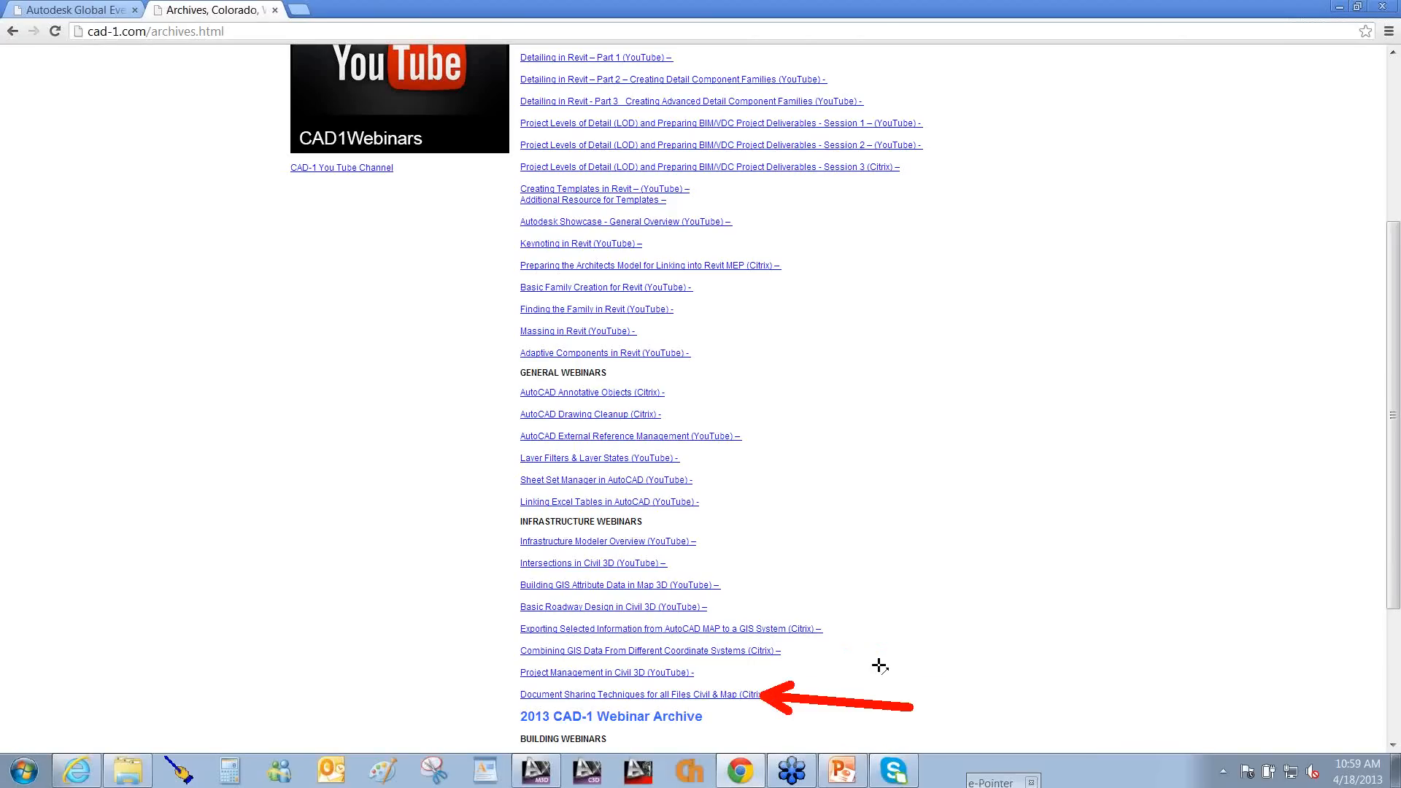
key(Escape)
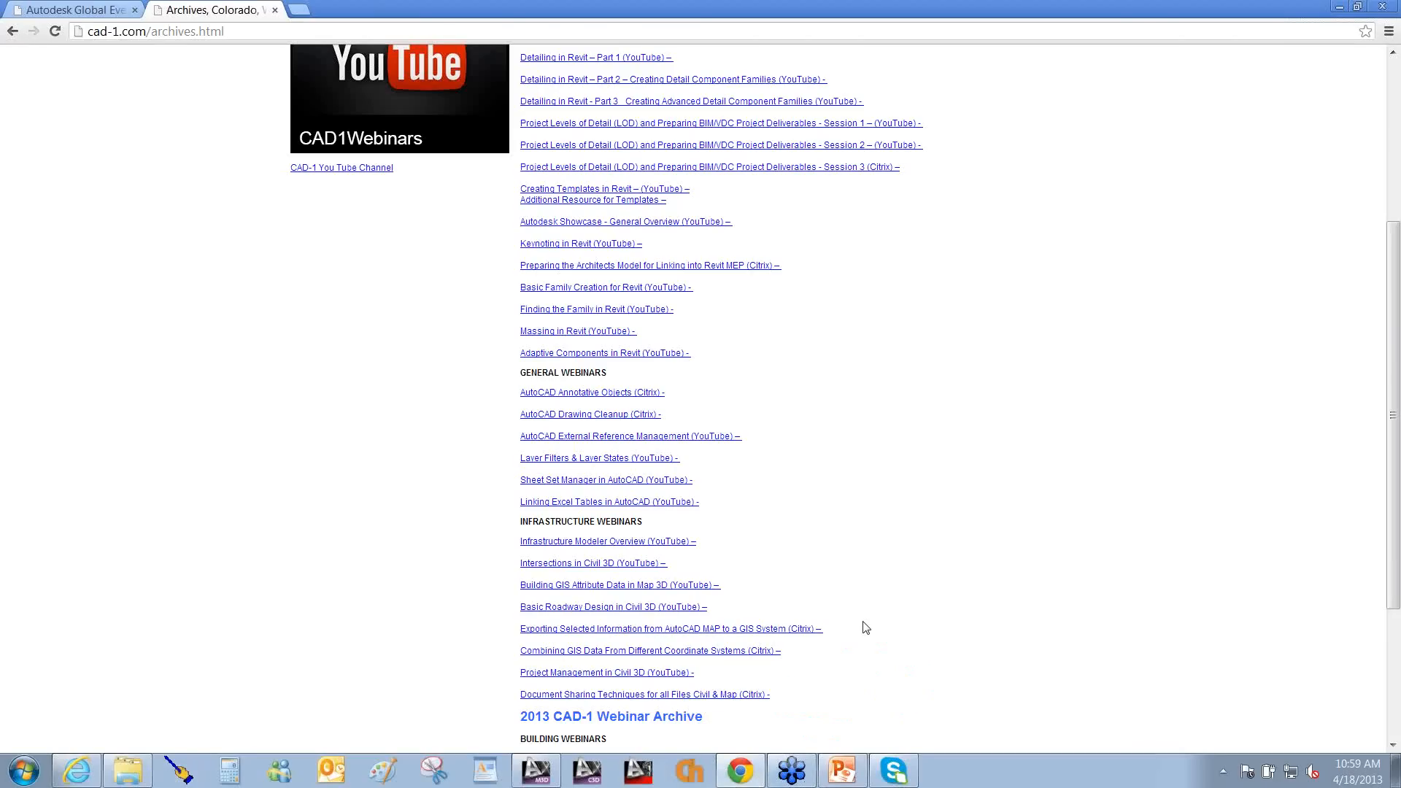
key(alt+Tab)
key(alt+Tab)
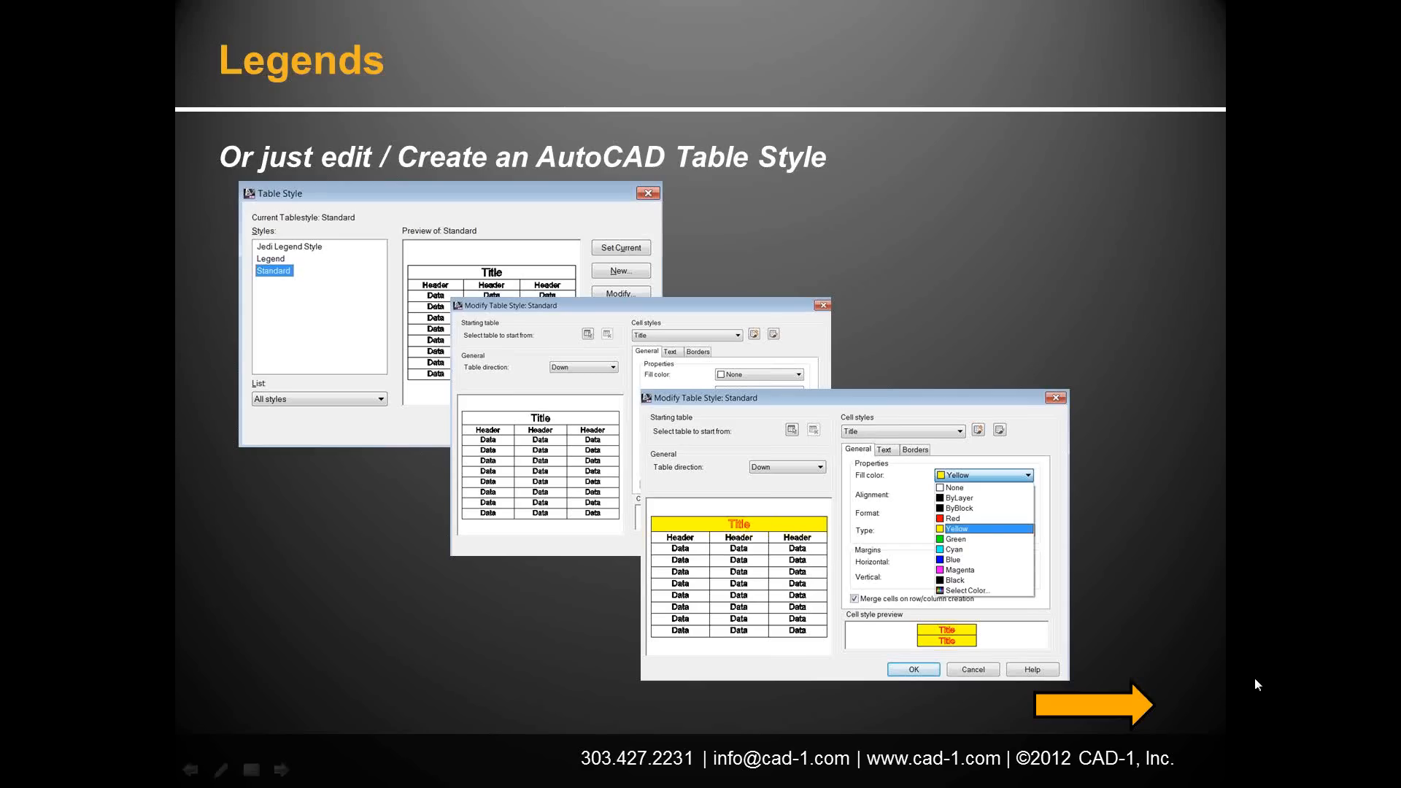
click(1255, 677)
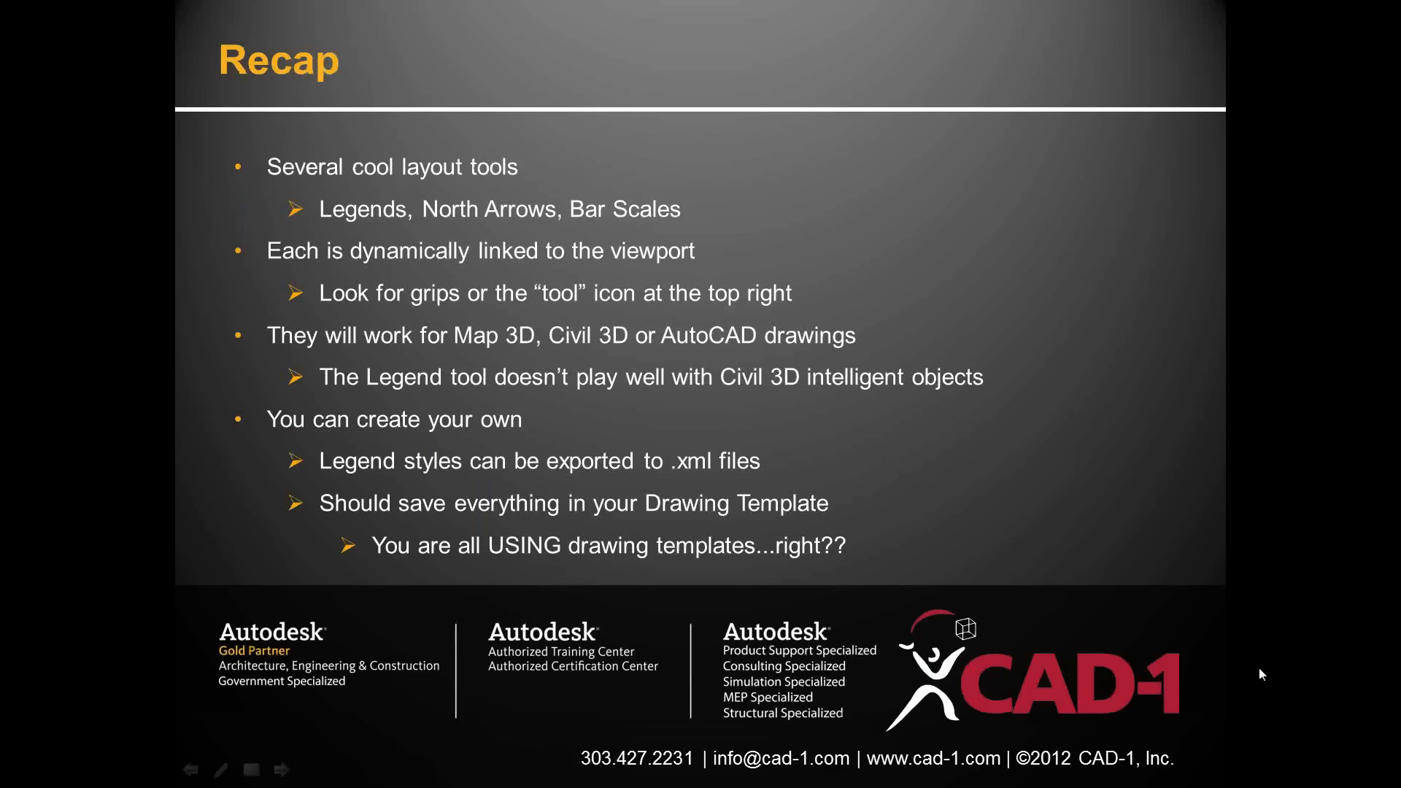